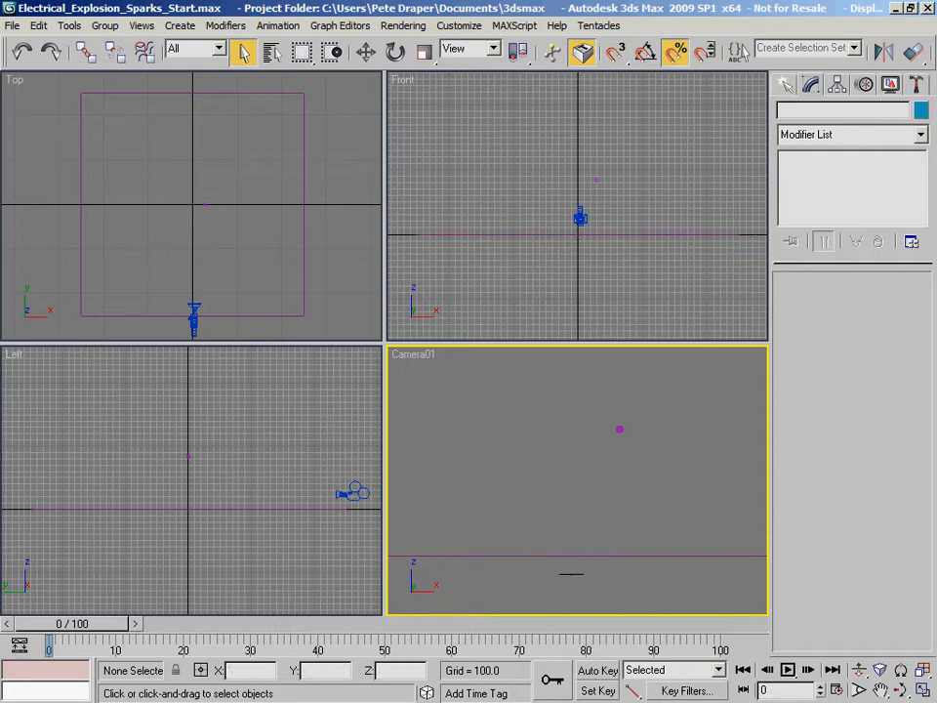
- Switch to the Movies reference folder and play ElectricalSparks02.wmv in Windows Media Player, with the player moved aside
drag(0, 244, 494, 53)
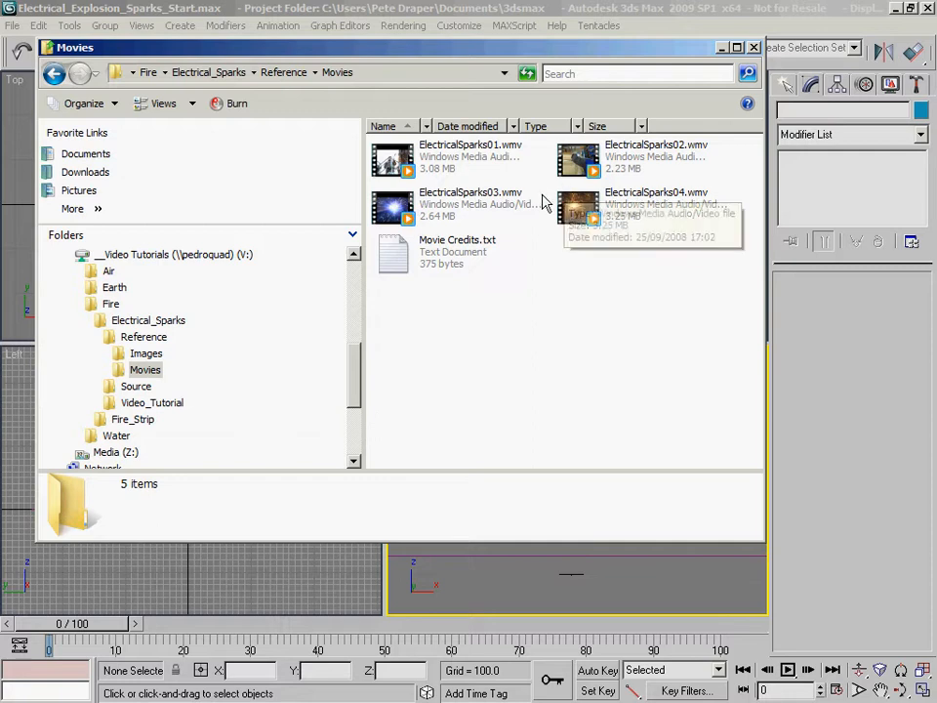
click(583, 169)
double_click(583, 168)
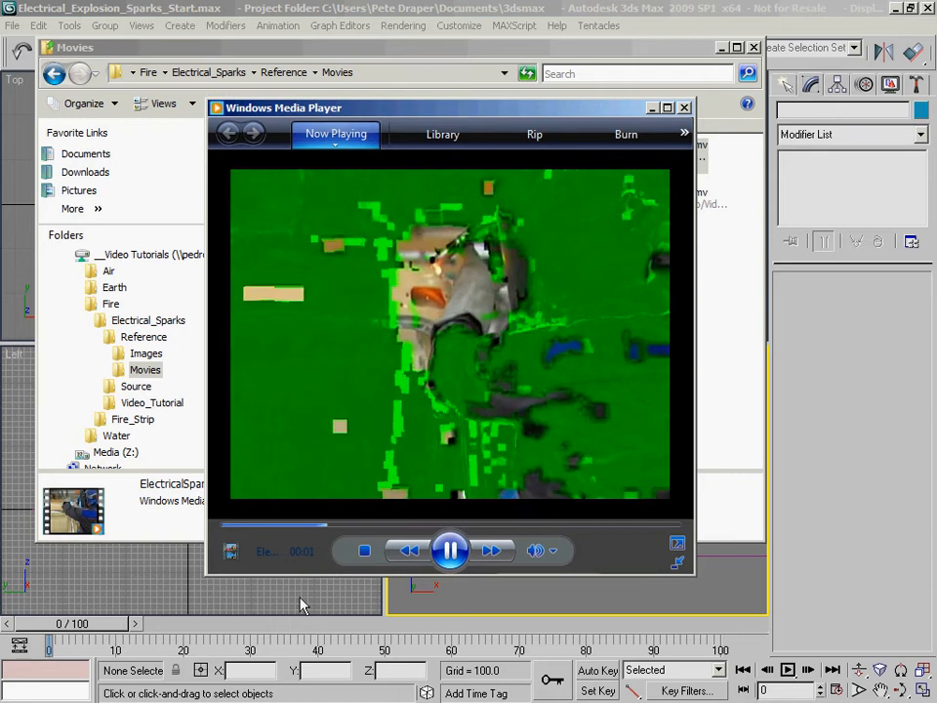
click(245, 525)
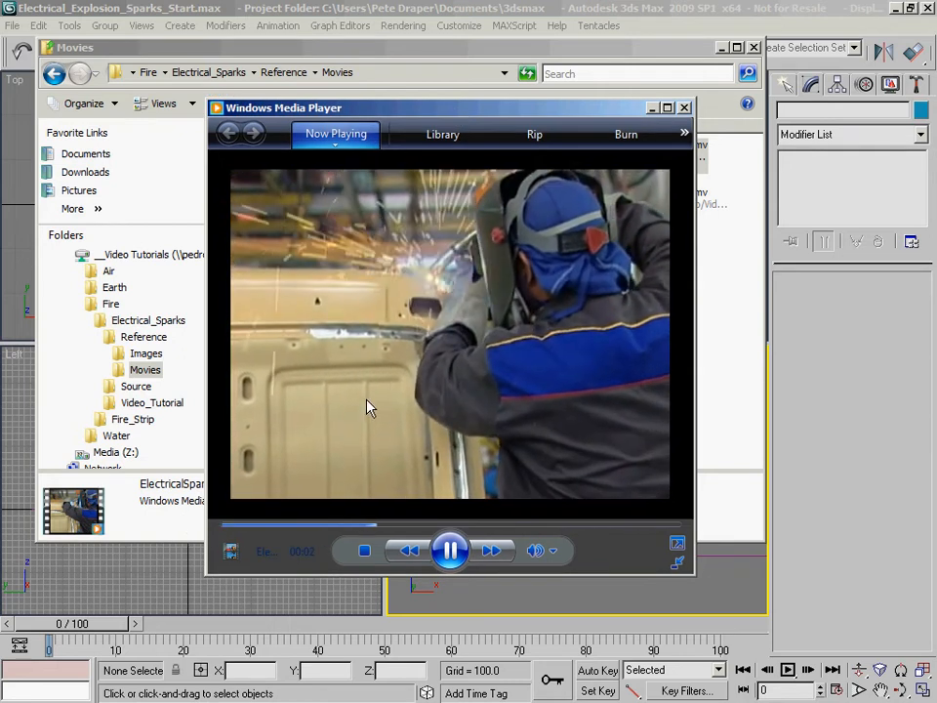
drag(447, 109, 353, 115)
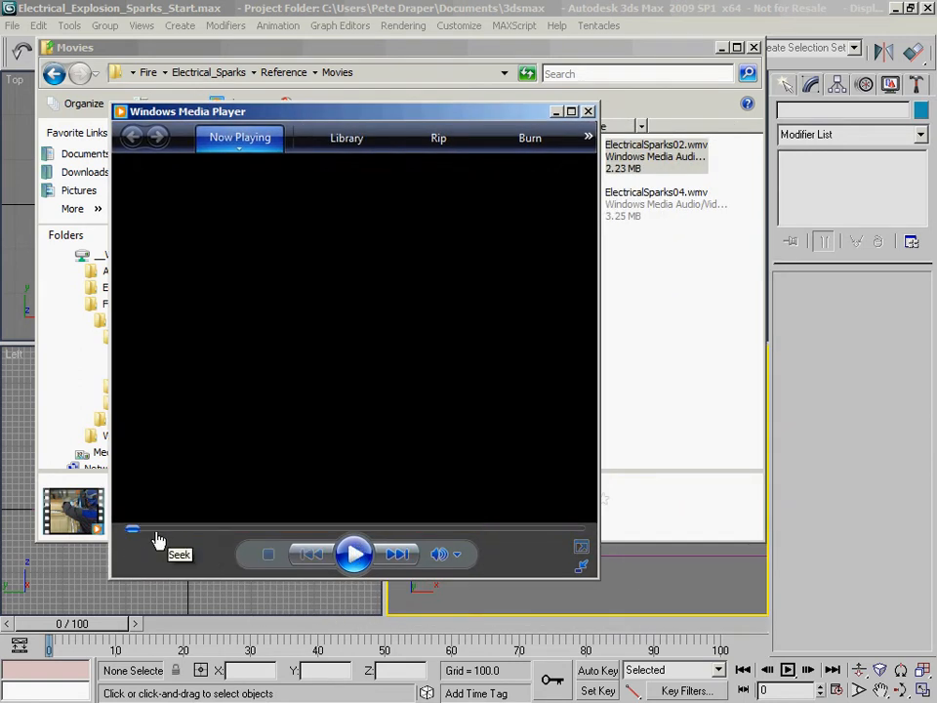
- Replay the ElectricalSparks02.wmv welding clip, pausing on the spark bursts to examine their colour, glow and streaks
click(346, 564)
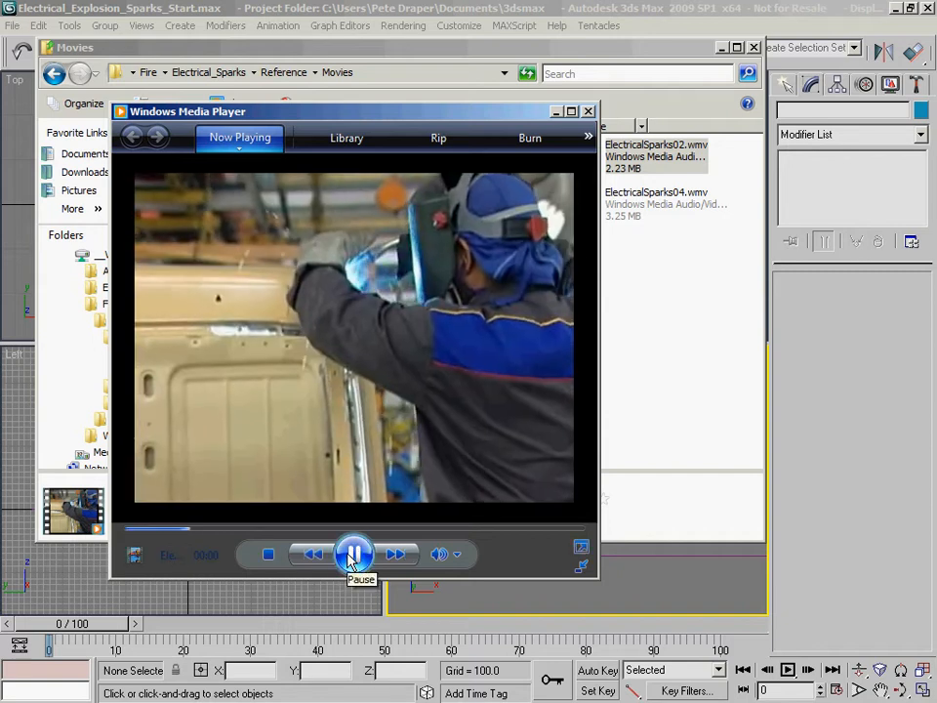
click(355, 556)
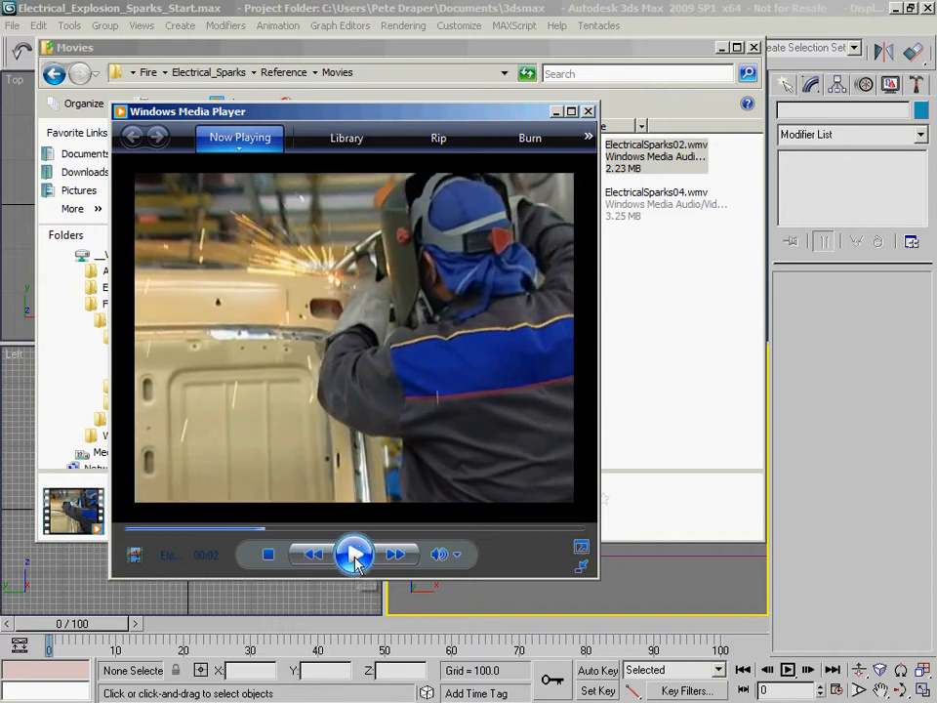
click(354, 555)
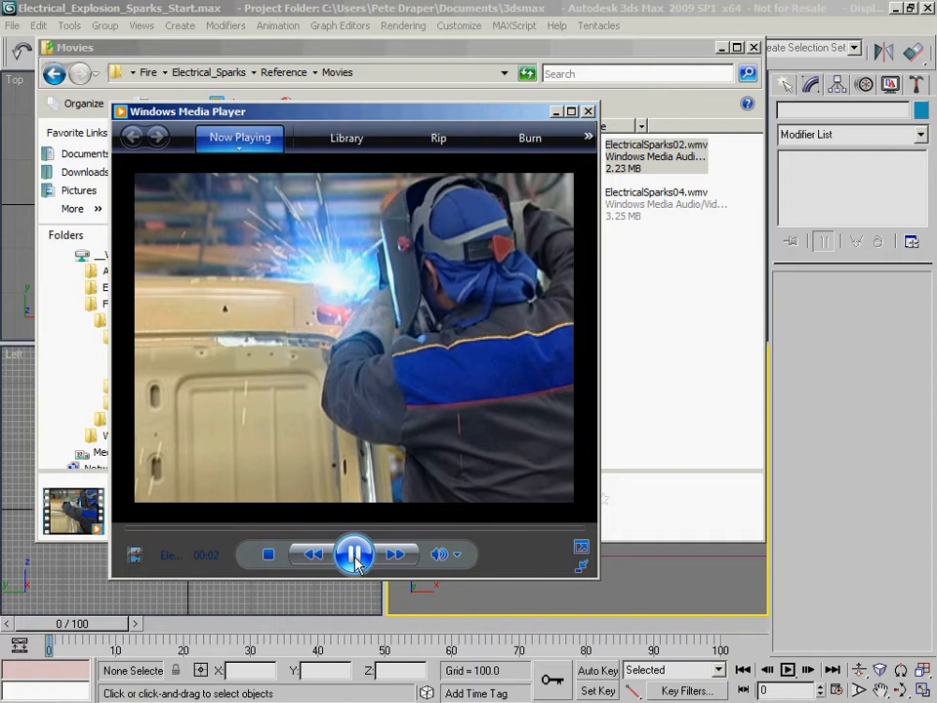
click(354, 557)
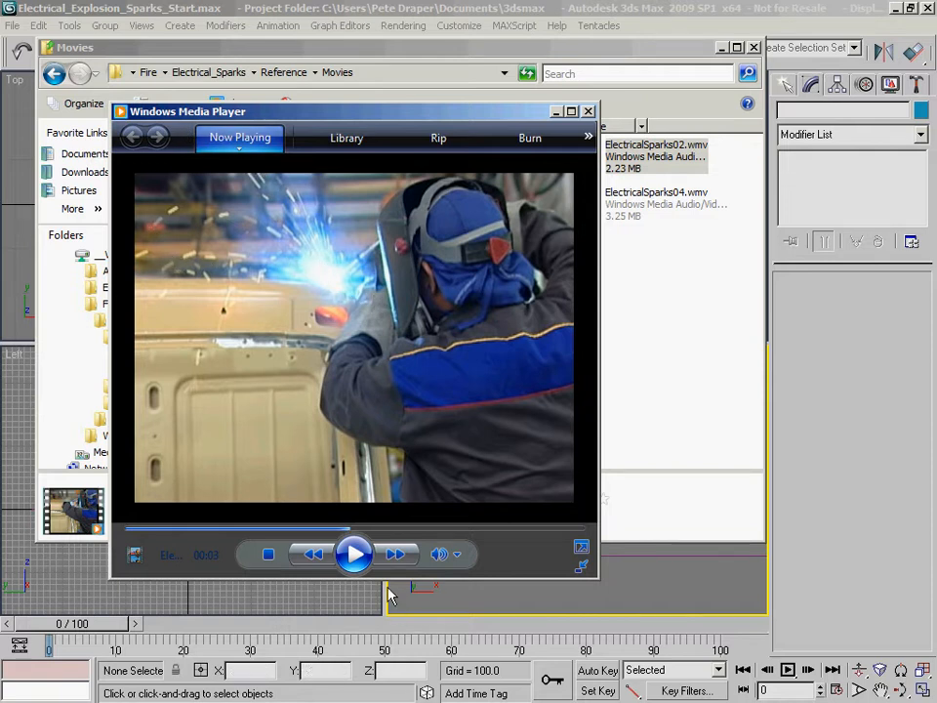
click(355, 554)
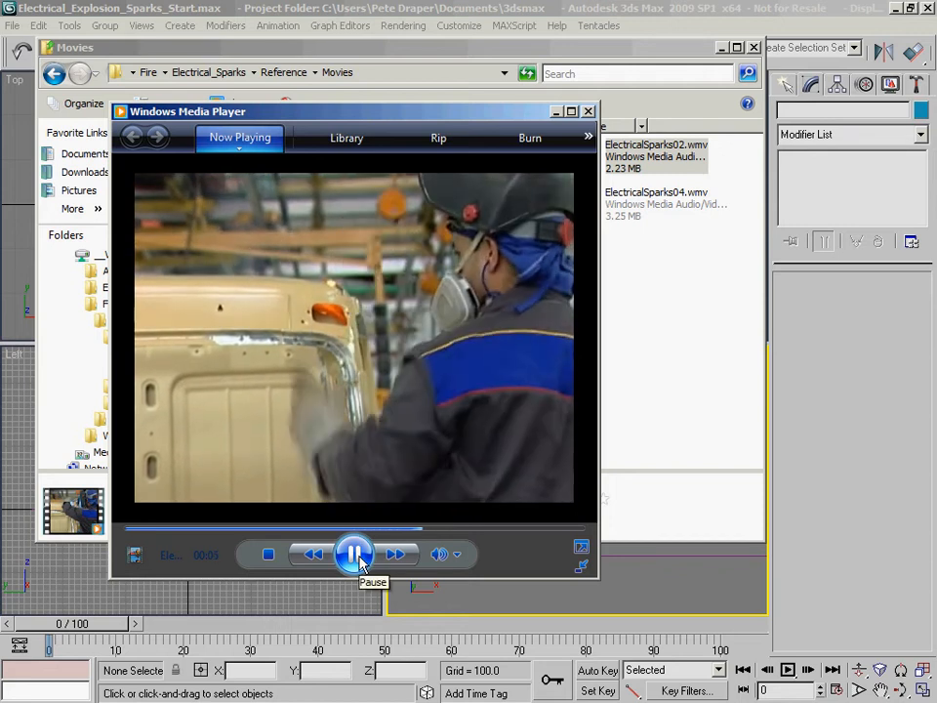
- Play ElectricalSparks01.wmv and pause at several moments to examine how the sparks spray and fall past the metal post
click(664, 309)
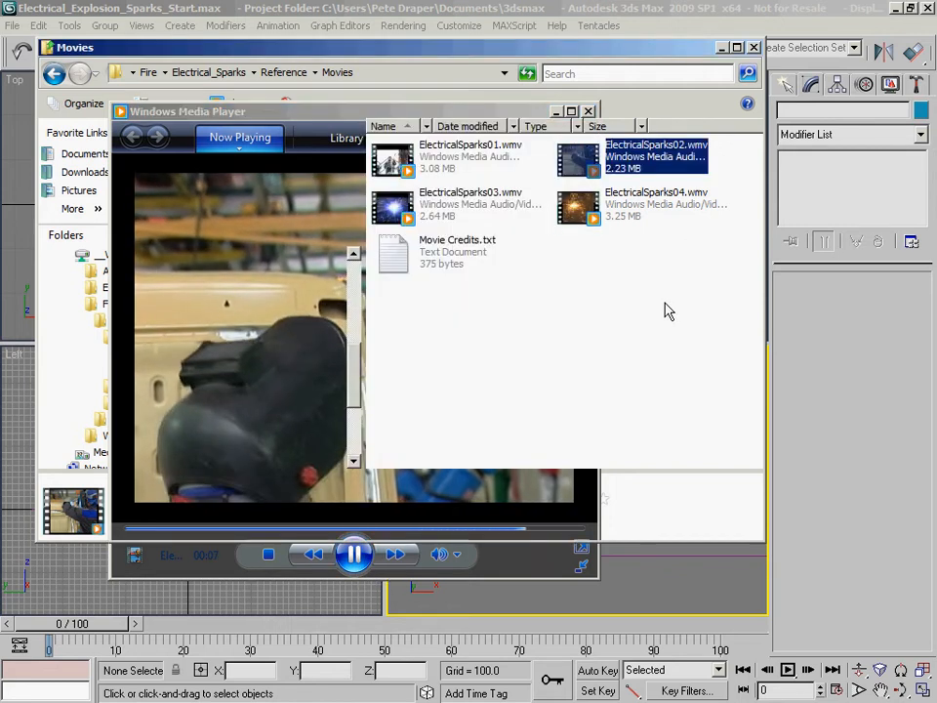
double_click(428, 167)
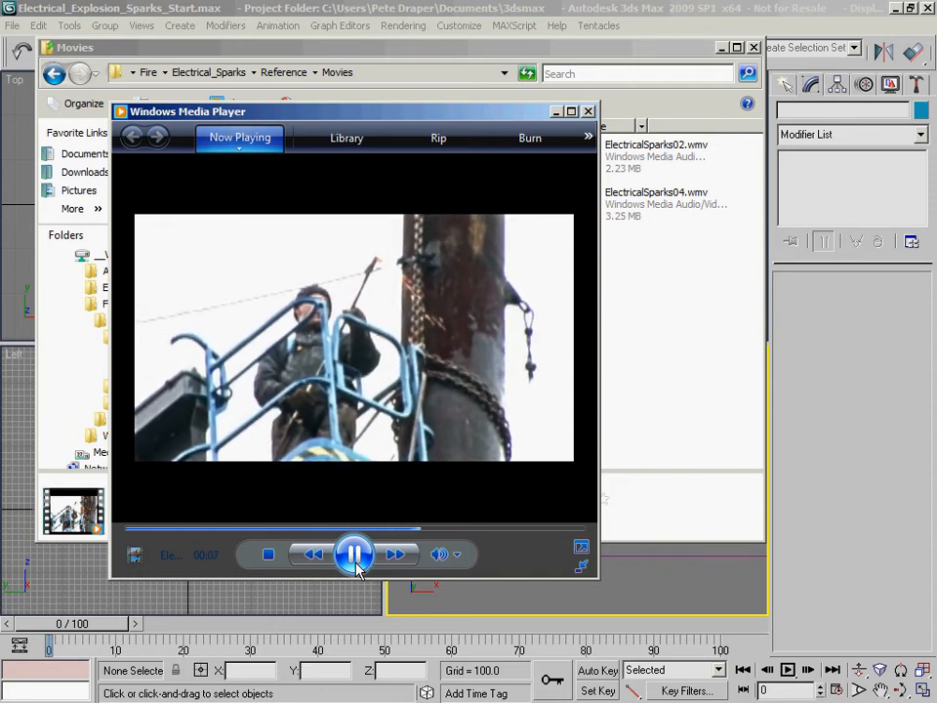
click(355, 556)
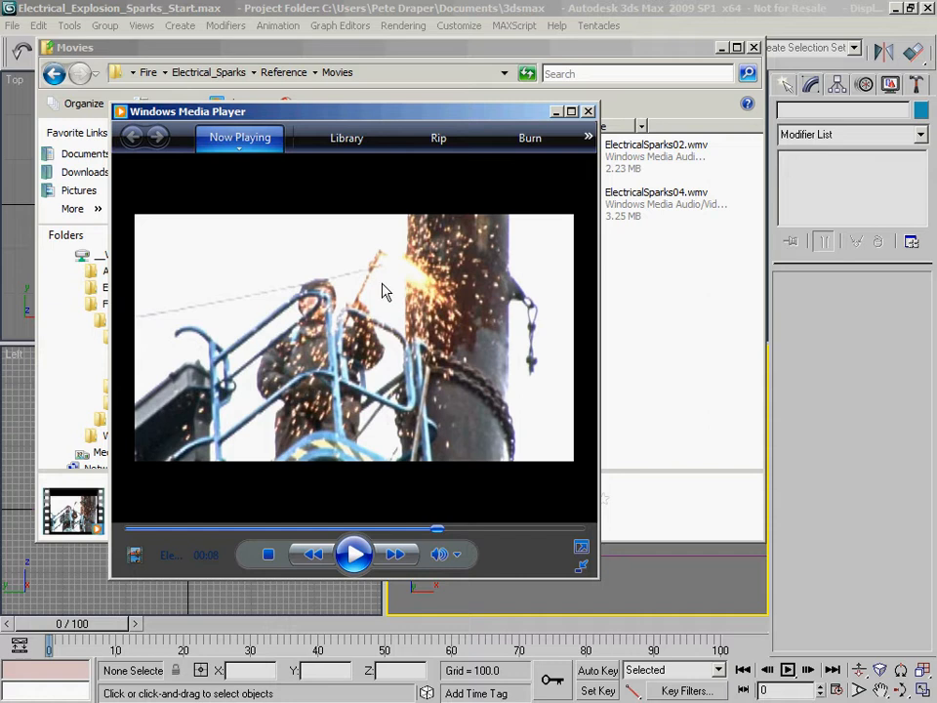
click(361, 561)
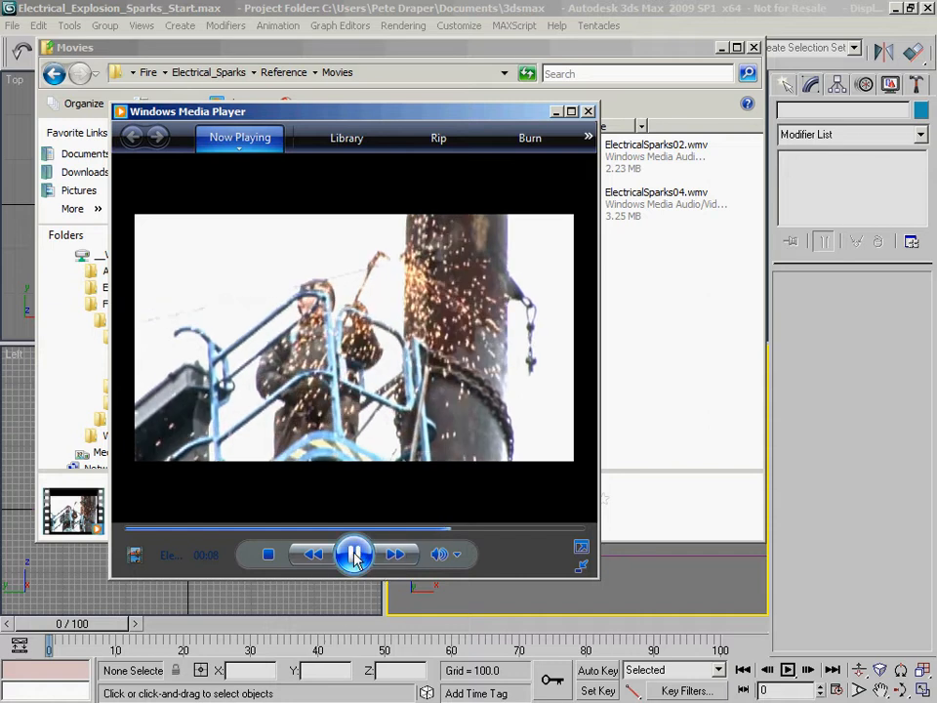
click(355, 559)
click(329, 554)
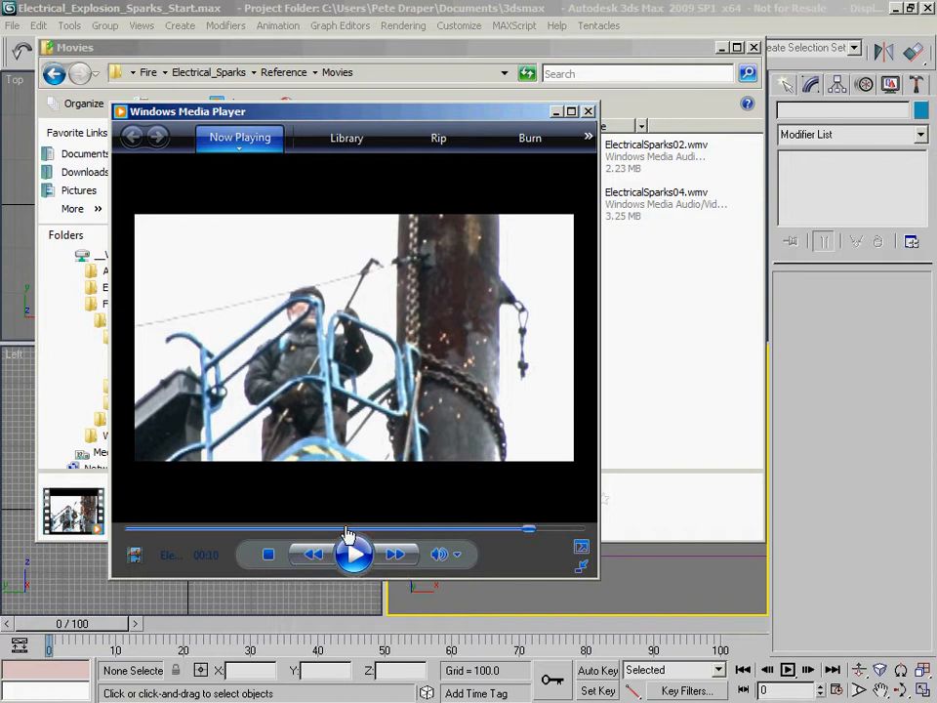
click(354, 555)
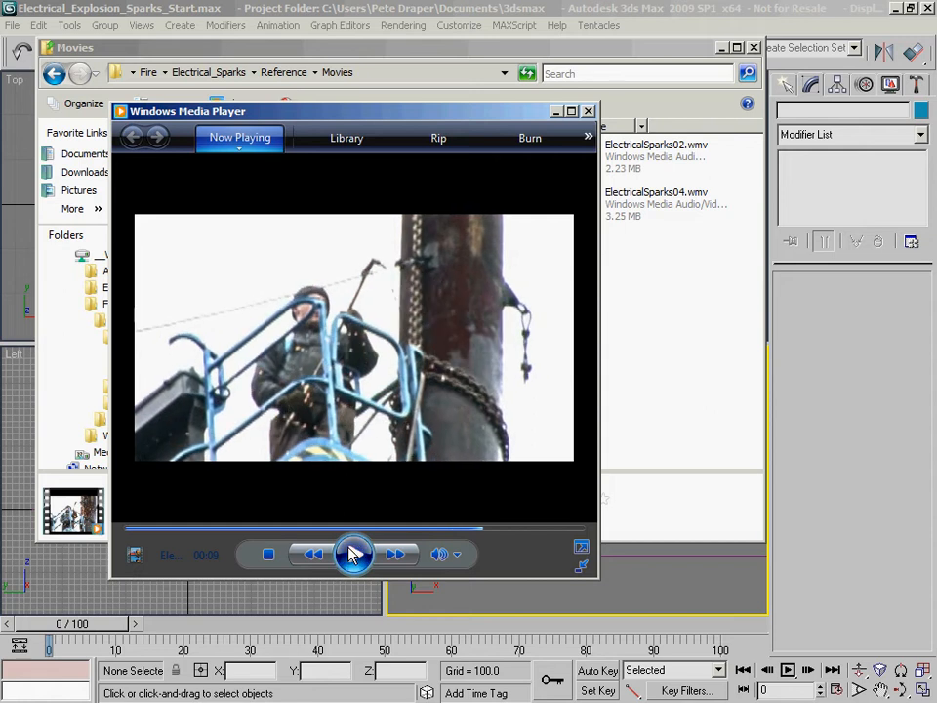
click(353, 554)
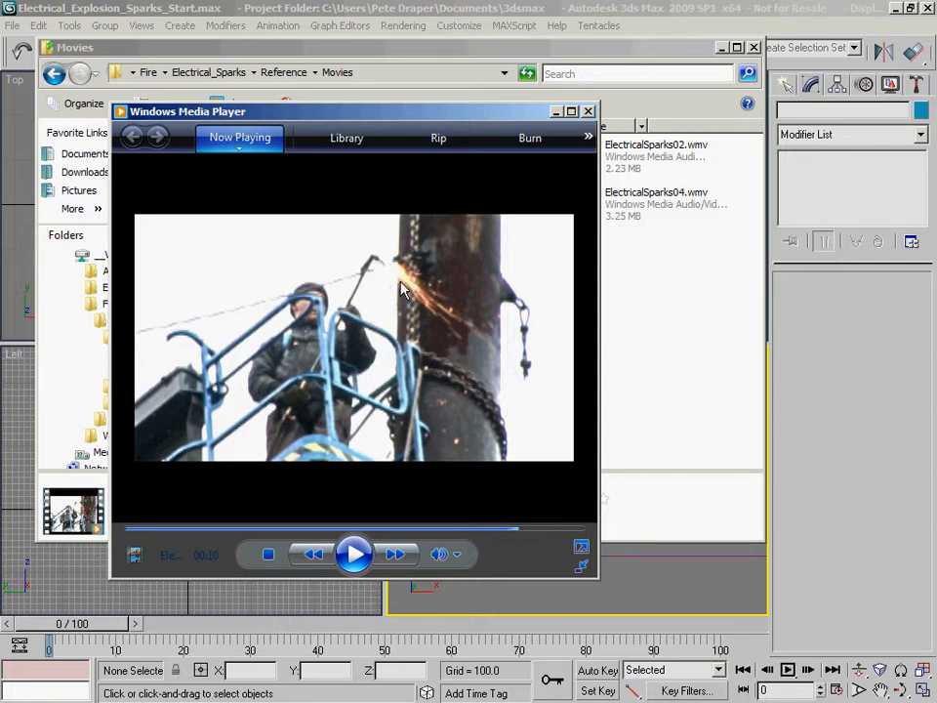
- Play ElectricalSparks03.wmv from its beginning, pause on the bright flash to examine the radiating sparks, and close the player
click(682, 398)
double_click(401, 207)
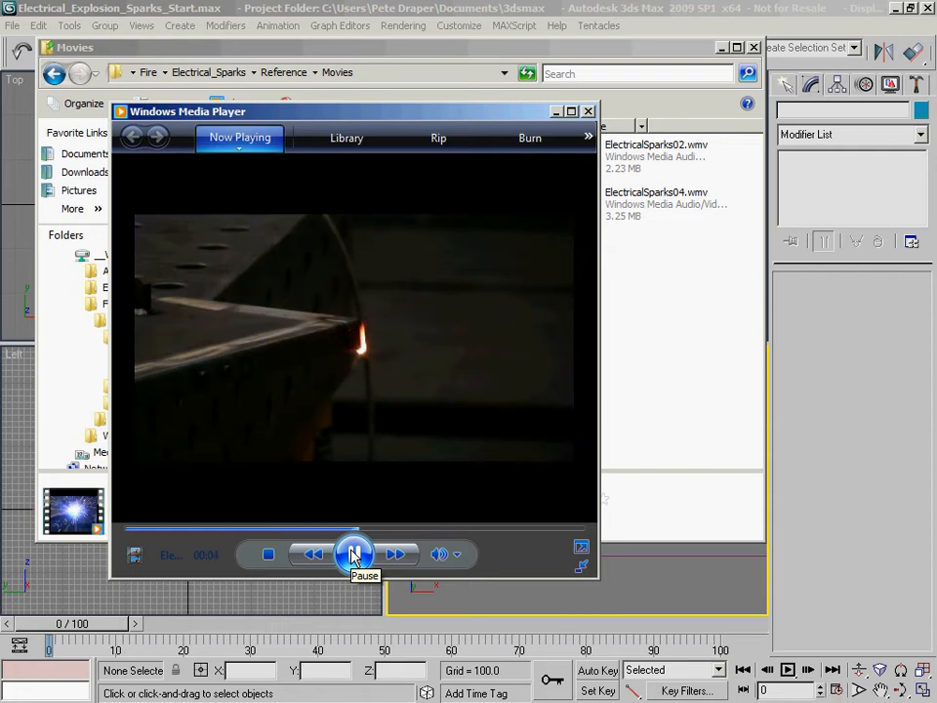
click(137, 537)
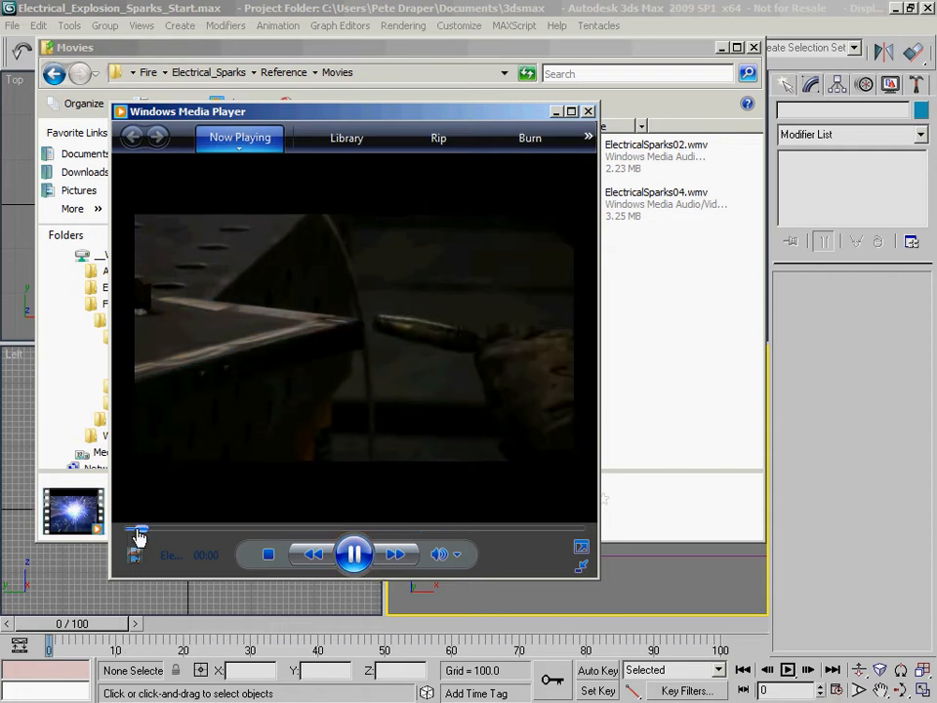
click(354, 555)
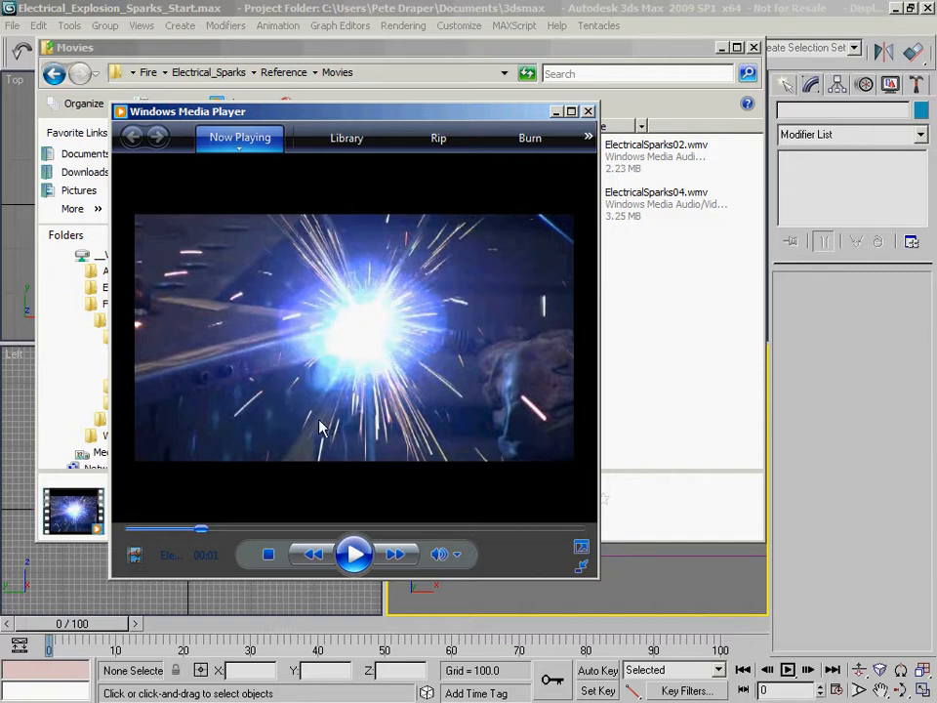
click(353, 555)
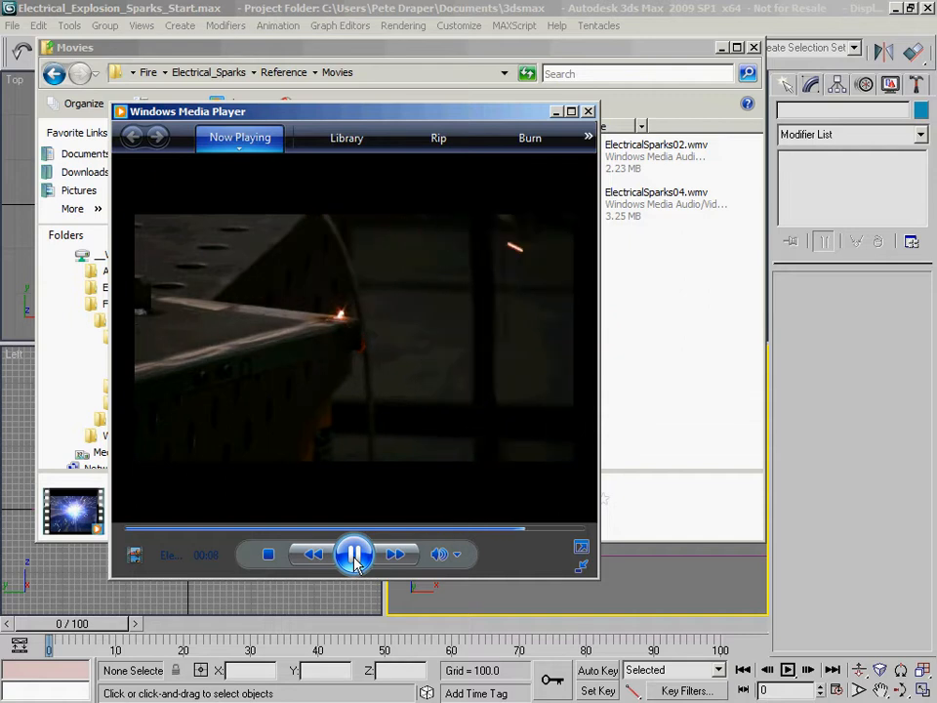
click(588, 112)
- Play ElectricalSparks04.wmv, rewinding and pausing midway to examine the sparks hitting and scattering across the ground
click(591, 370)
click(591, 225)
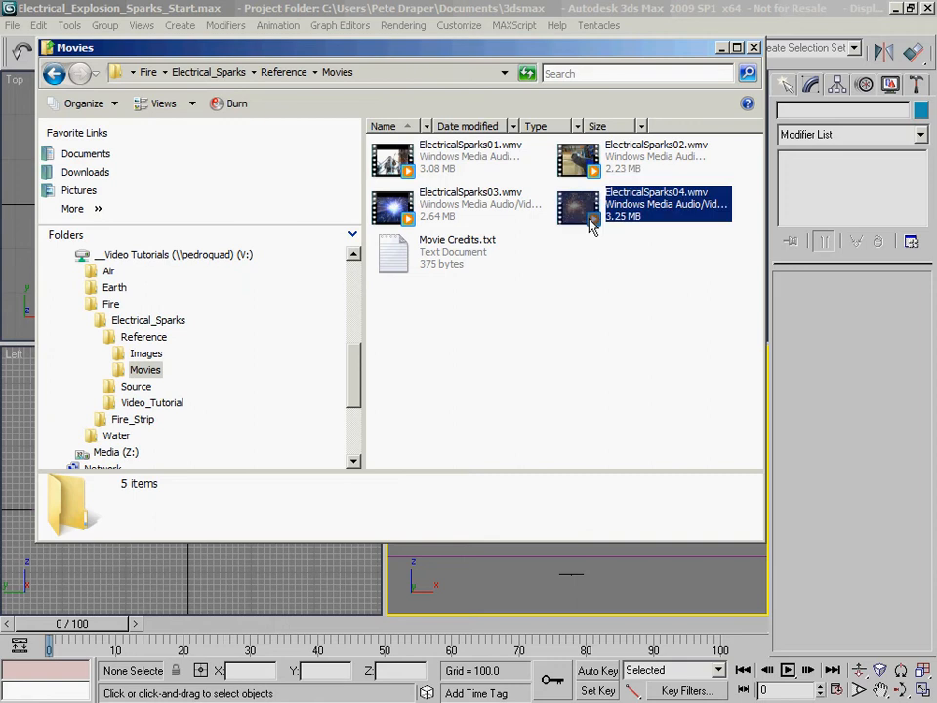
double_click(591, 225)
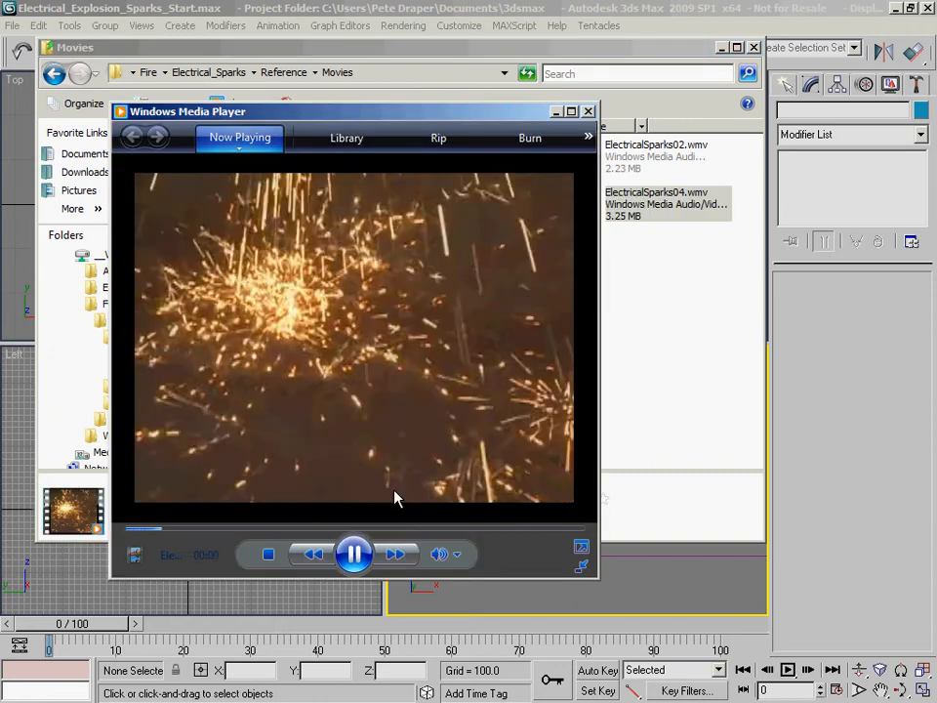
click(356, 557)
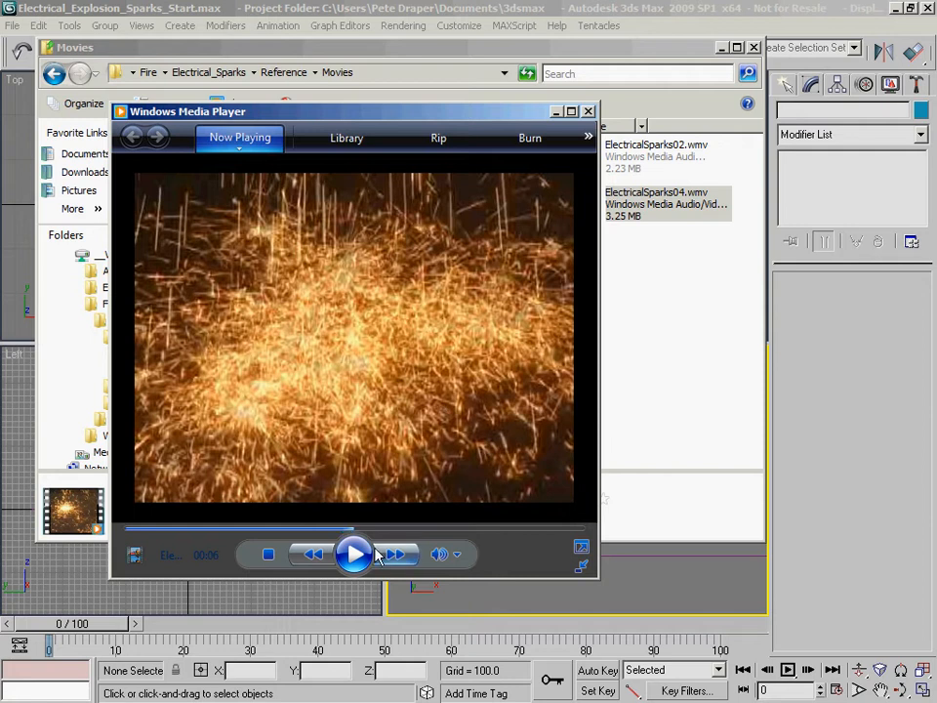
click(363, 574)
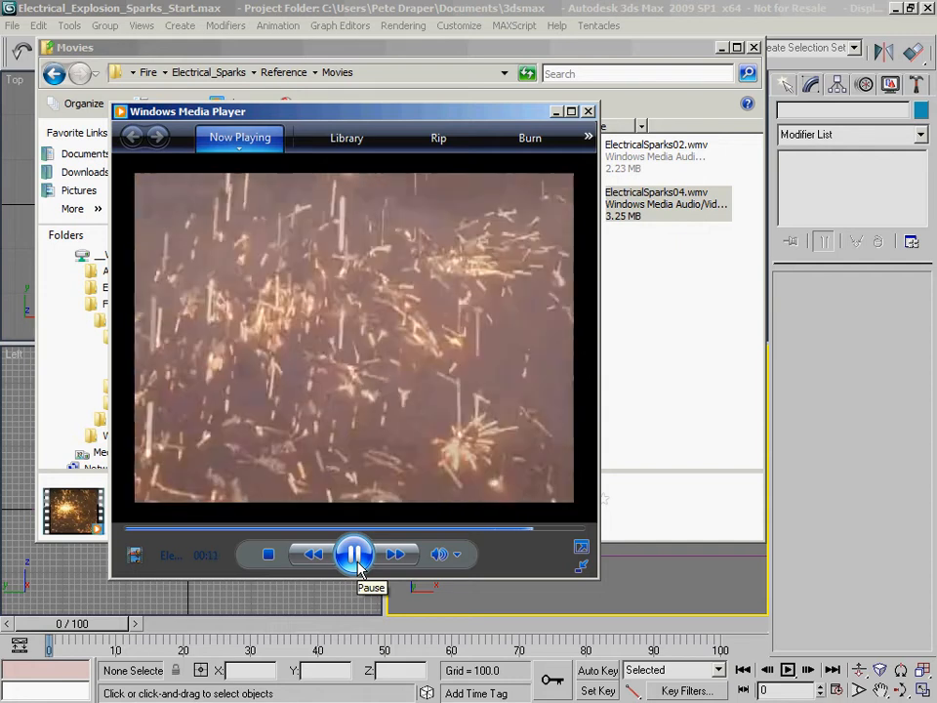
click(365, 571)
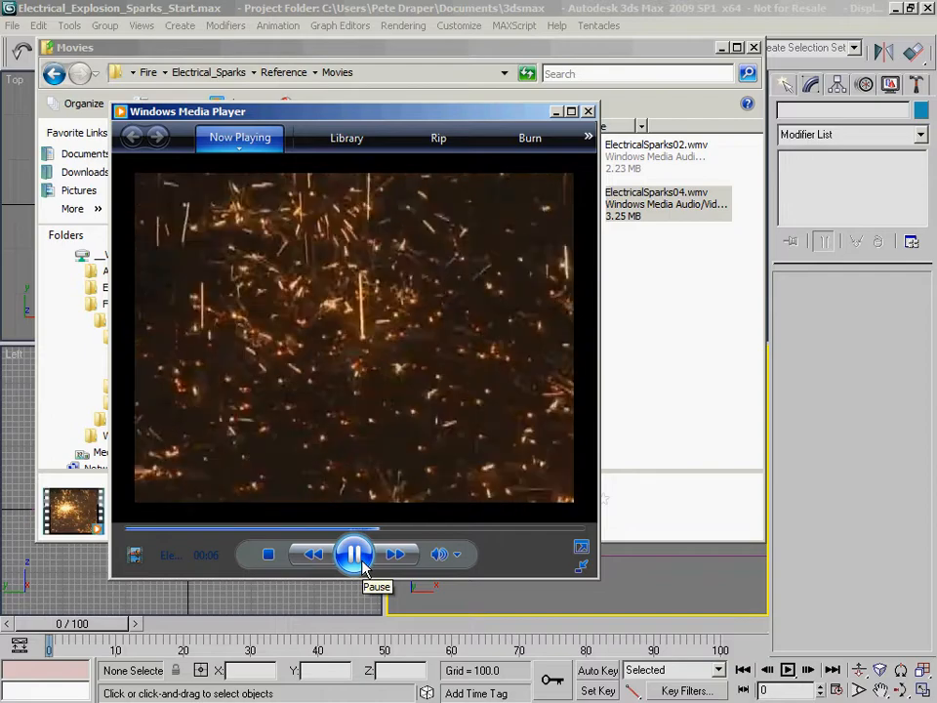
click(362, 561)
click(296, 528)
click(359, 551)
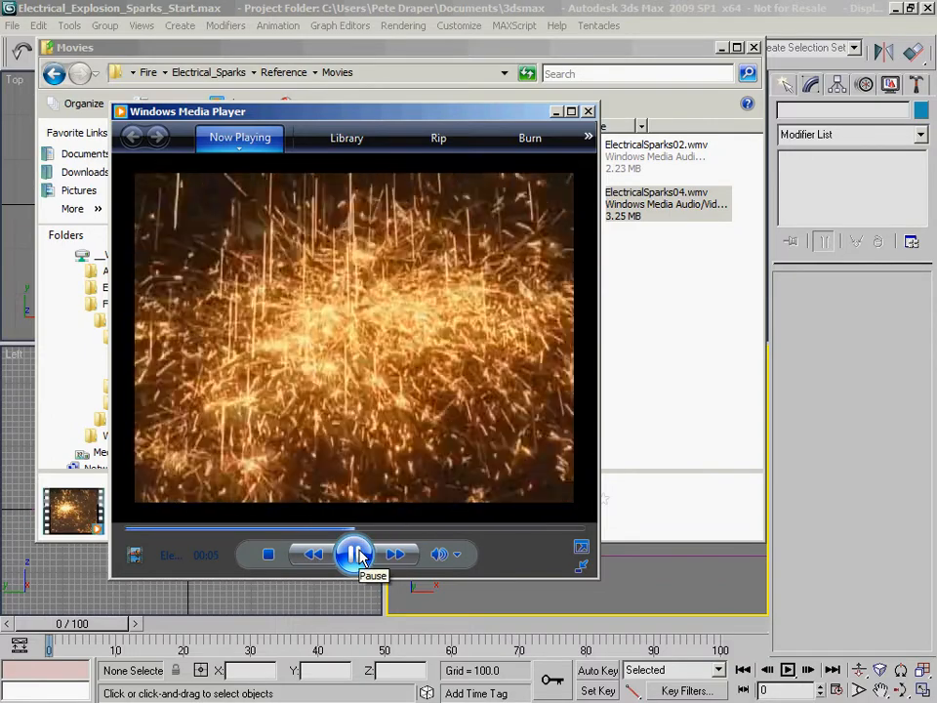
click(357, 554)
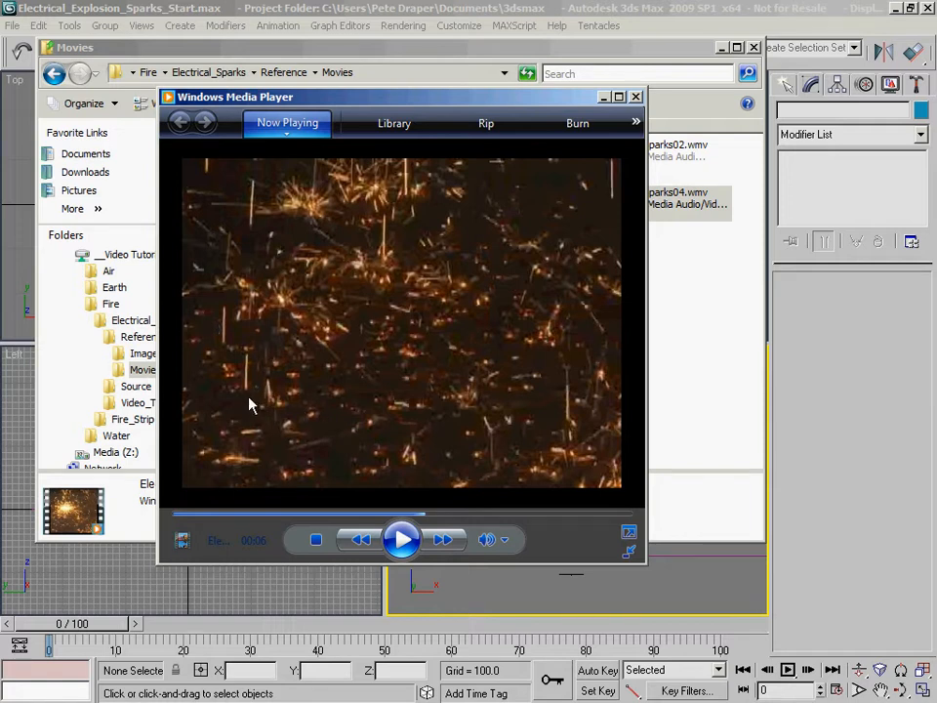
- Replay ElectricalSparks04.wmv from near its start, pausing on the dense impacts to examine the spark bounces, and close the player
click(401, 540)
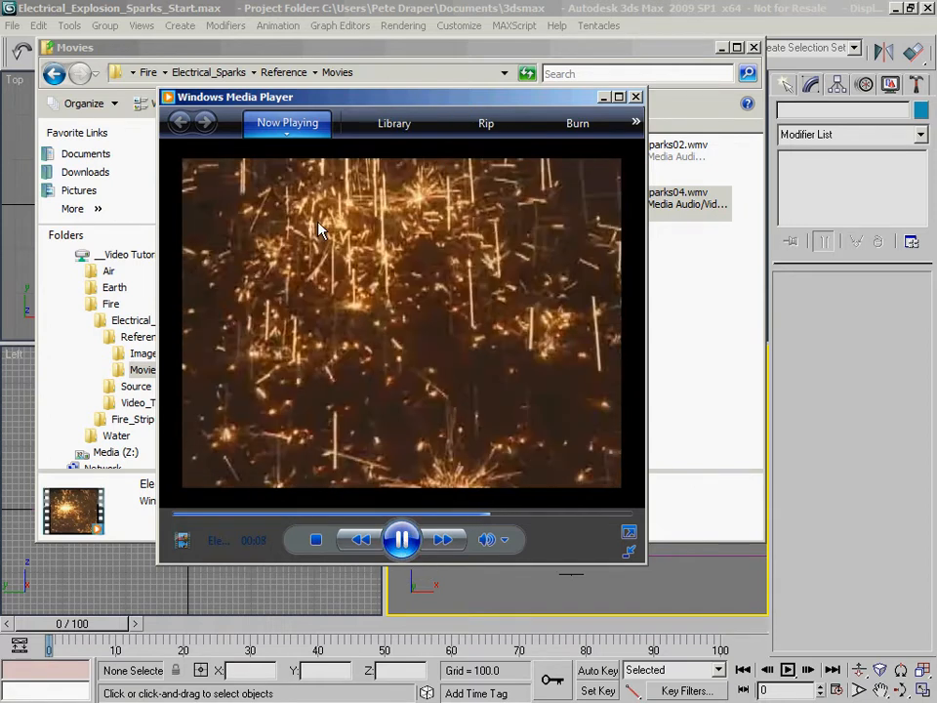
click(189, 517)
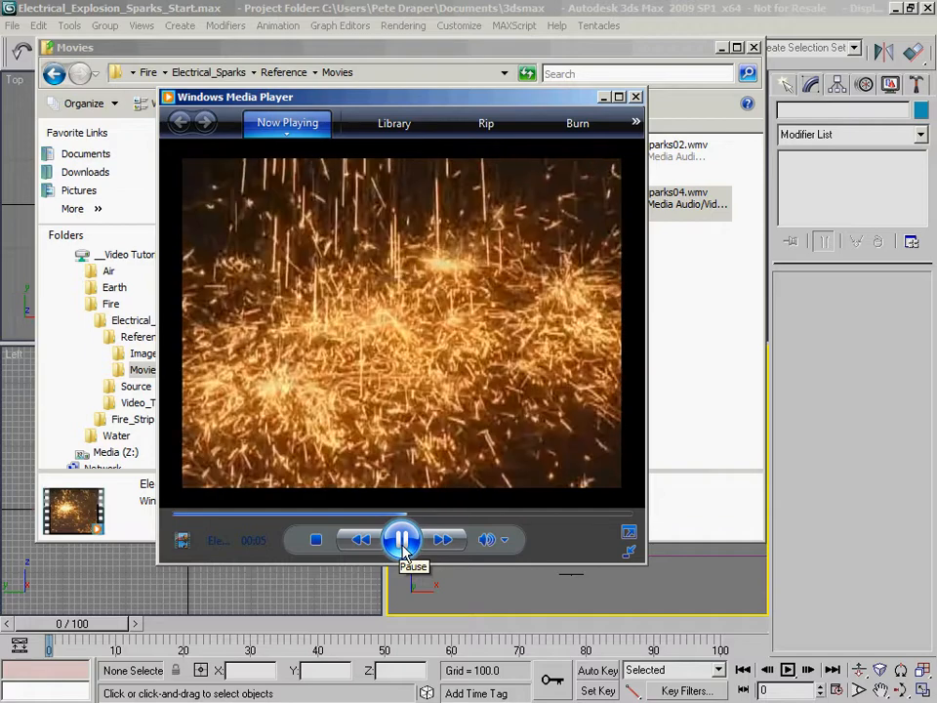
click(403, 550)
click(200, 513)
click(404, 552)
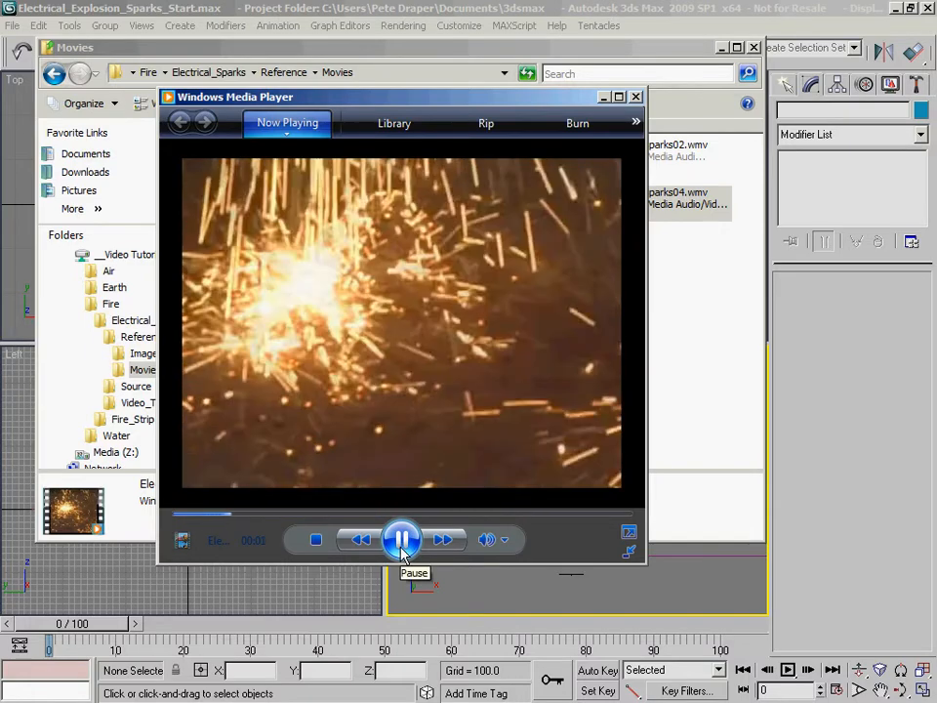
click(402, 547)
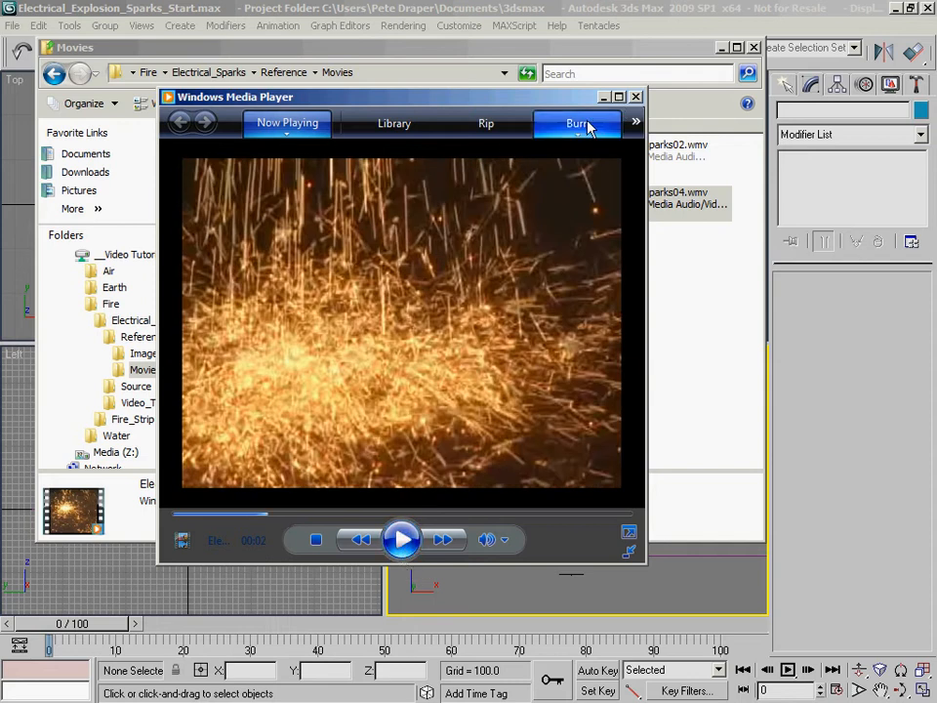
click(402, 540)
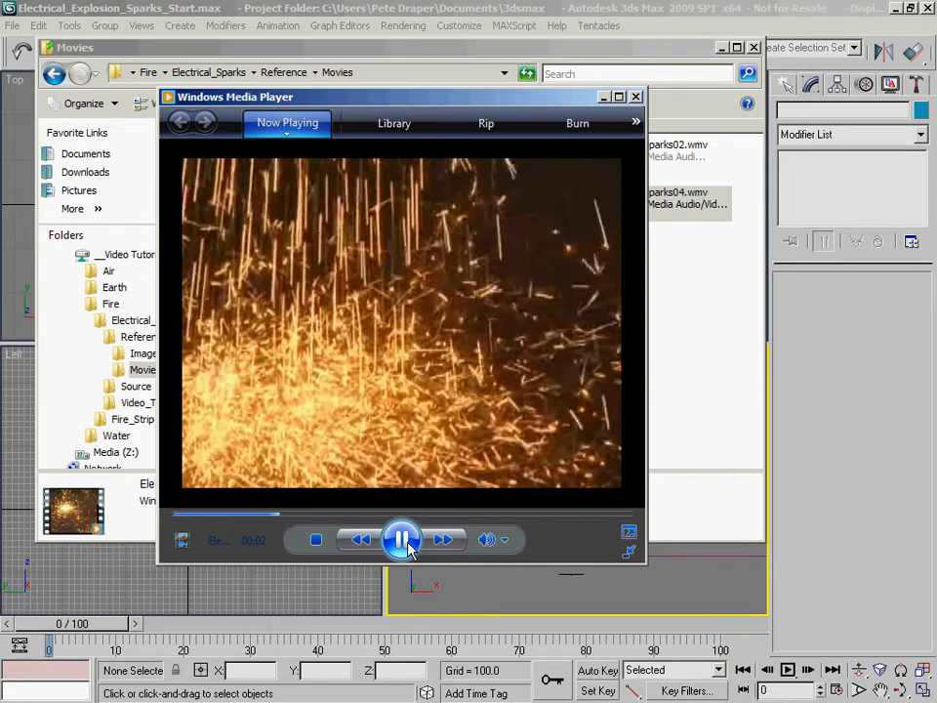
click(404, 545)
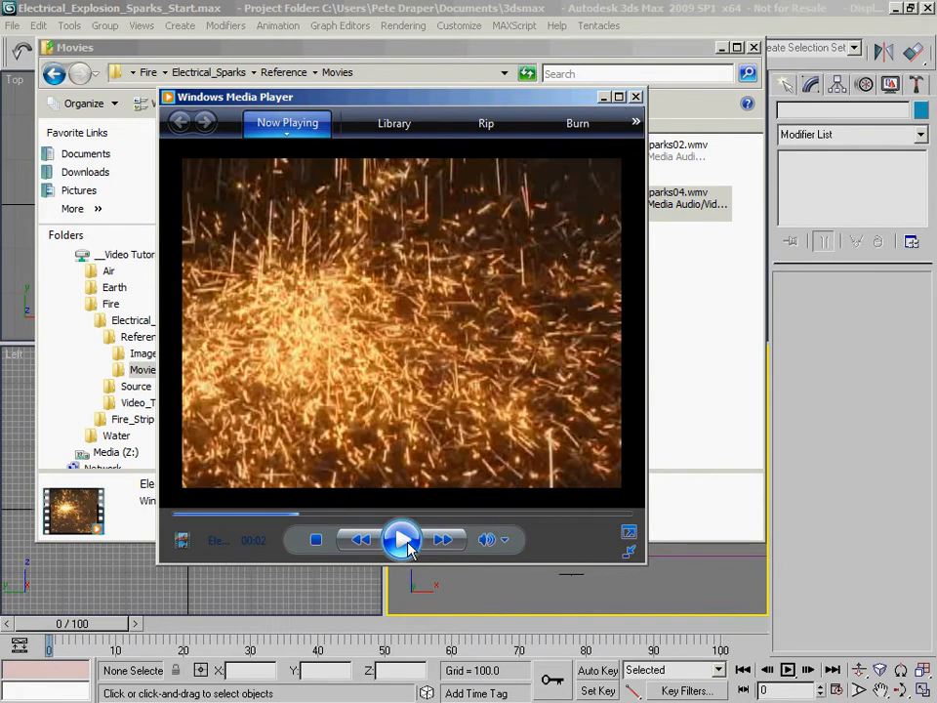
click(636, 96)
- Replay ElectricalSparks03.wmv, pausing on the bright welding flash to examine how the sparks radiate, and close the player
double_click(395, 207)
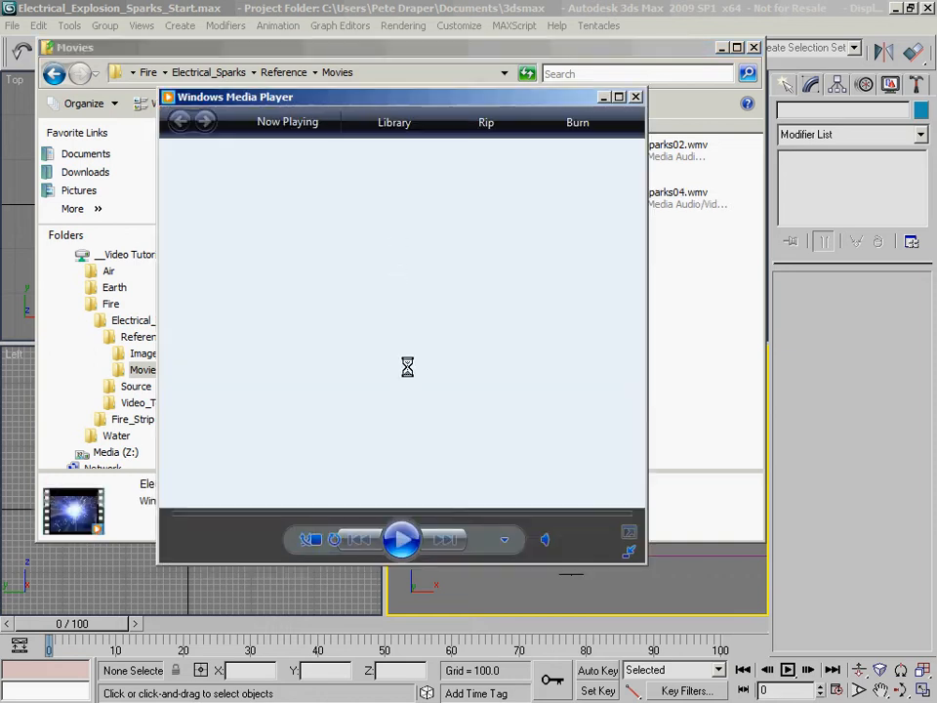
click(402, 543)
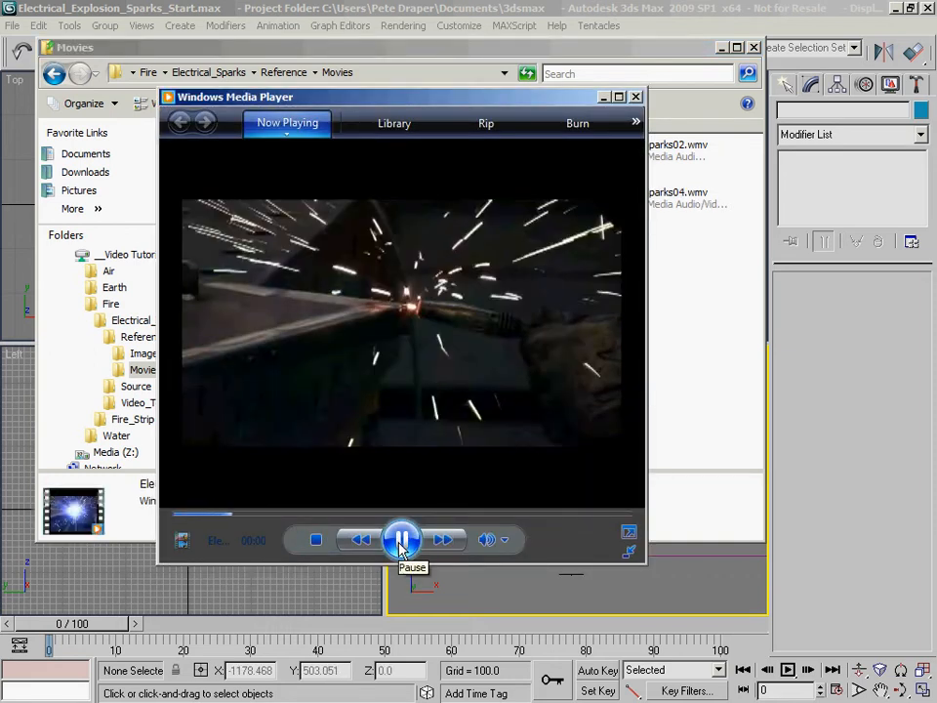
click(401, 543)
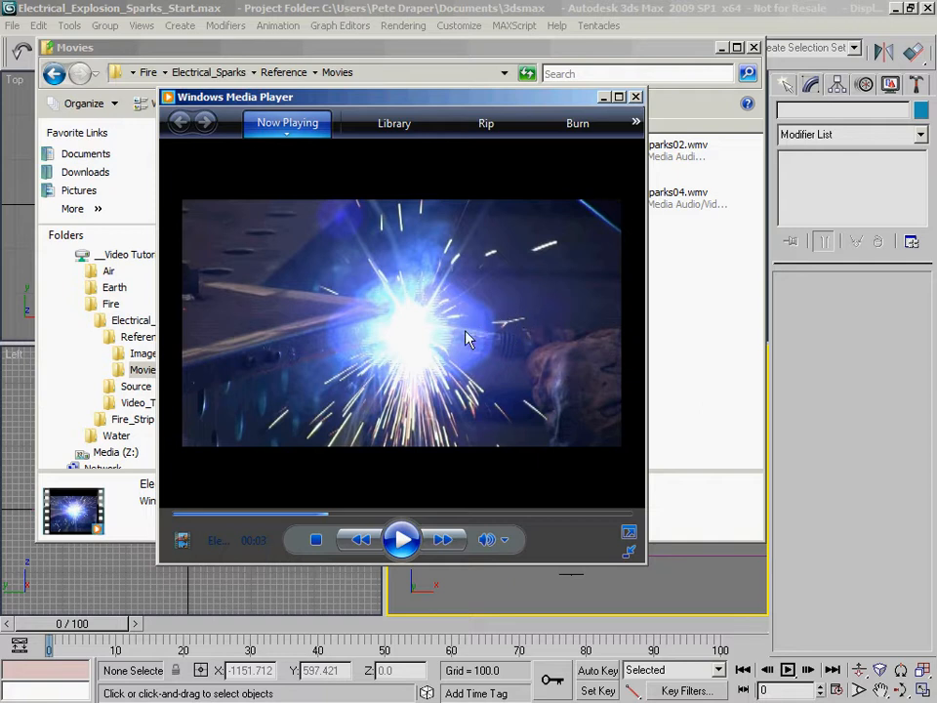
drag(405, 101, 469, 213)
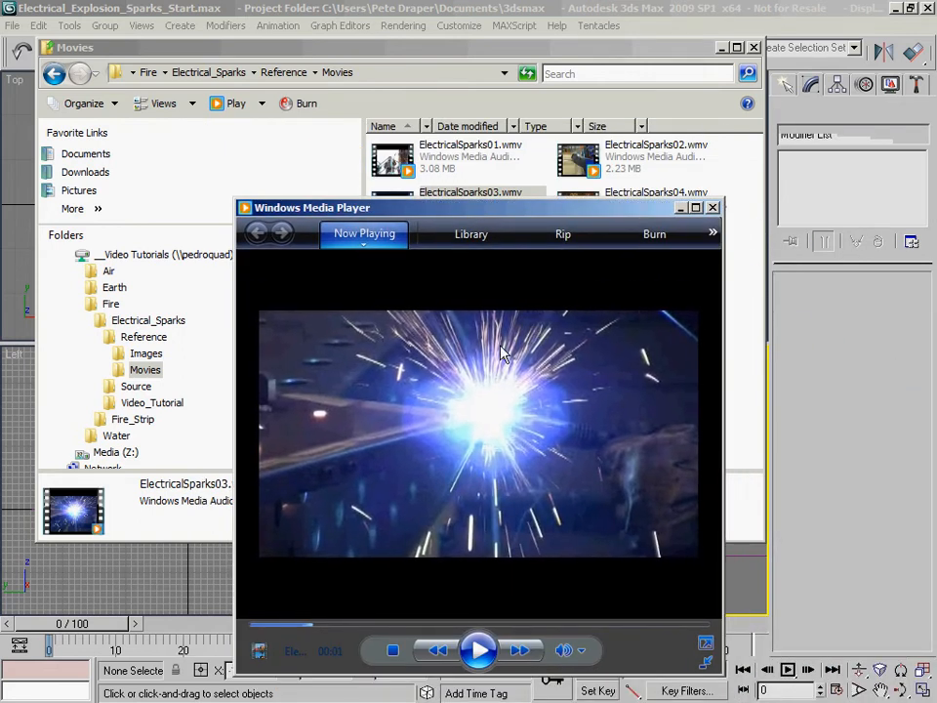
drag(546, 214, 423, 168)
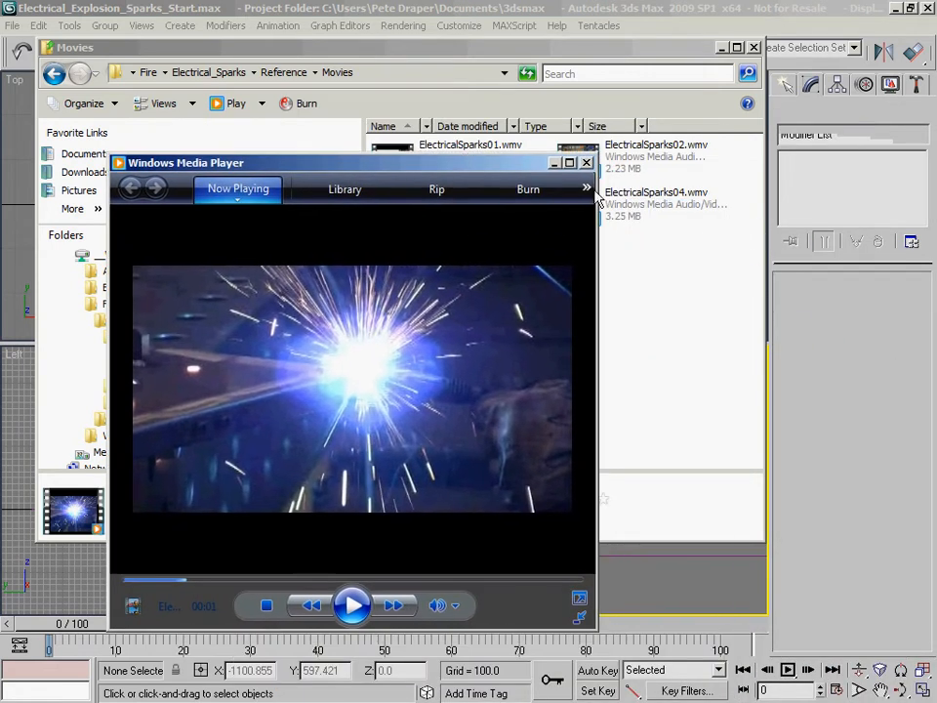
click(590, 162)
- Play ElectricalSparks04.wmv and pause it late in the clip to examine the sparks scattering across the ground
click(582, 227)
double_click(582, 226)
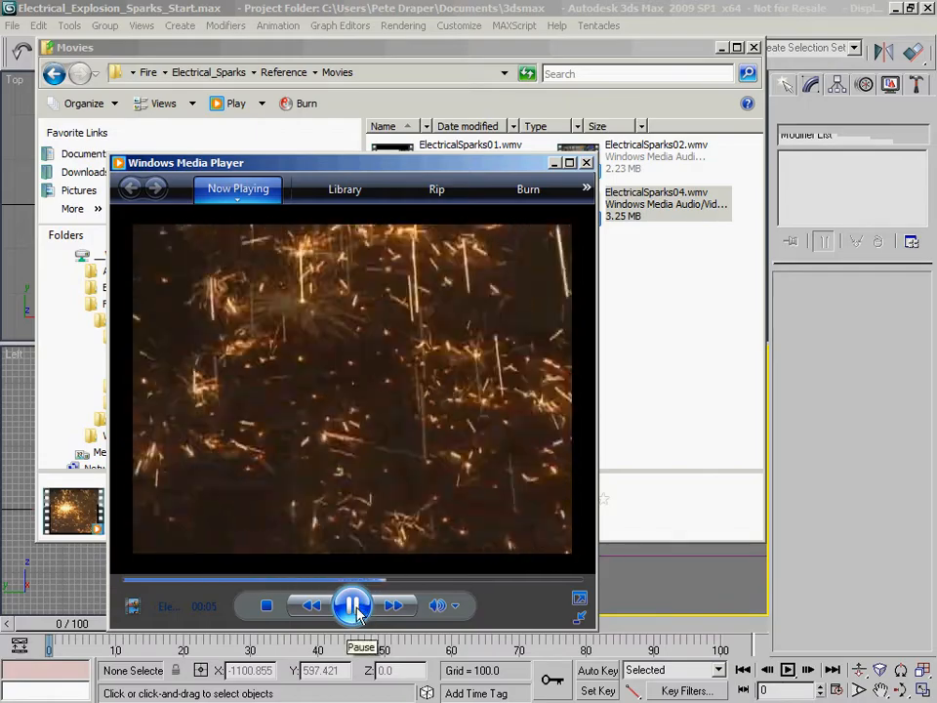
click(353, 607)
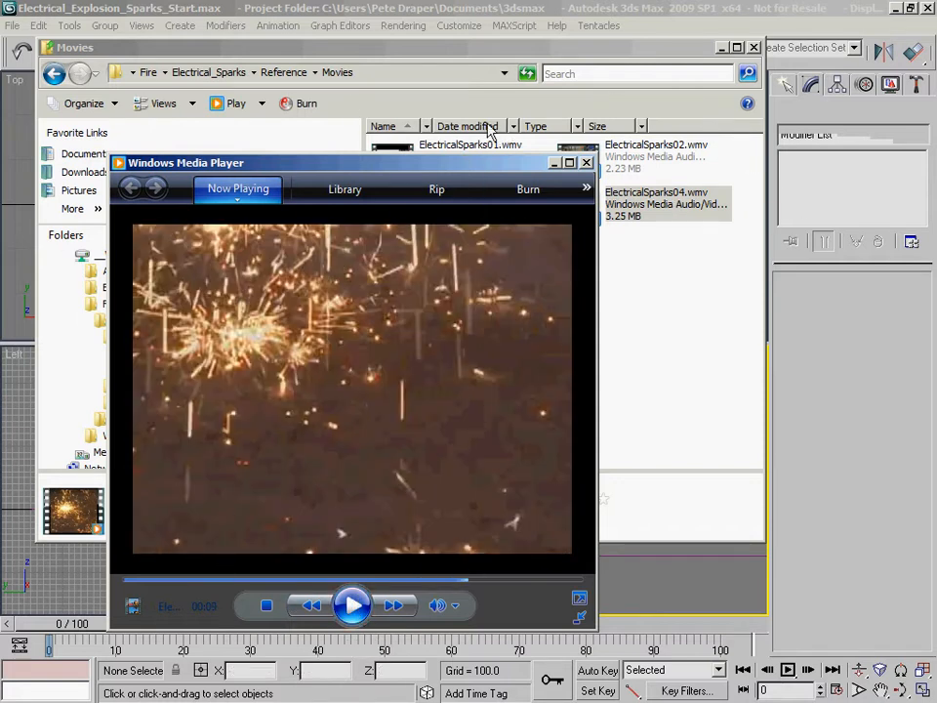
- Move the Movies folder and video player aside to compare the paused ground sparks with the scene, and resume ElectricalSparks04.wmv
drag(663, 51, 97, 48)
drag(527, 177, 173, 173)
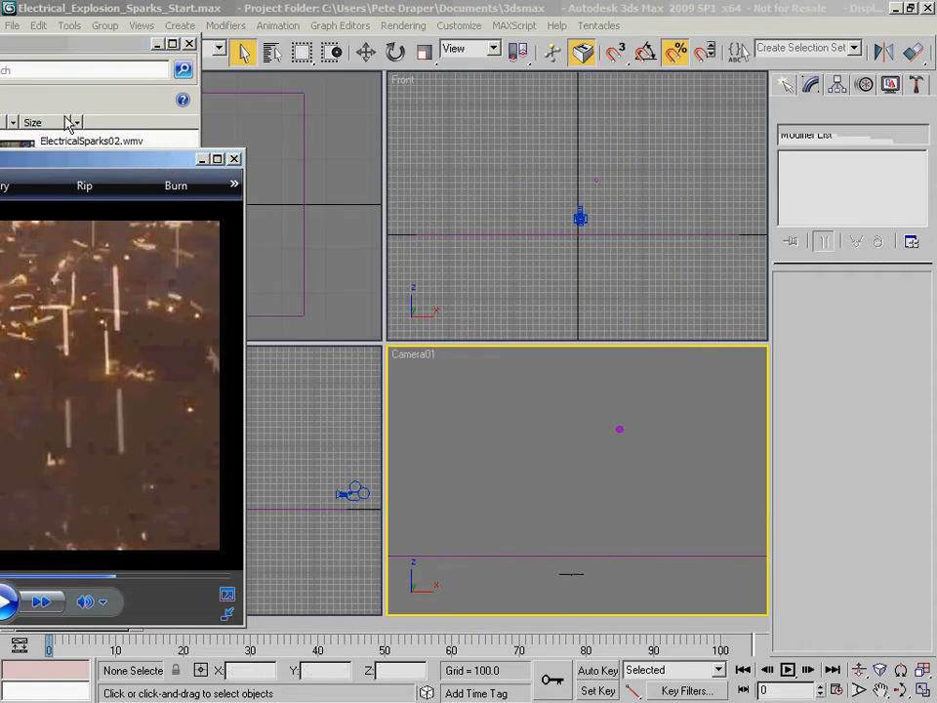
drag(96, 163, 504, 133)
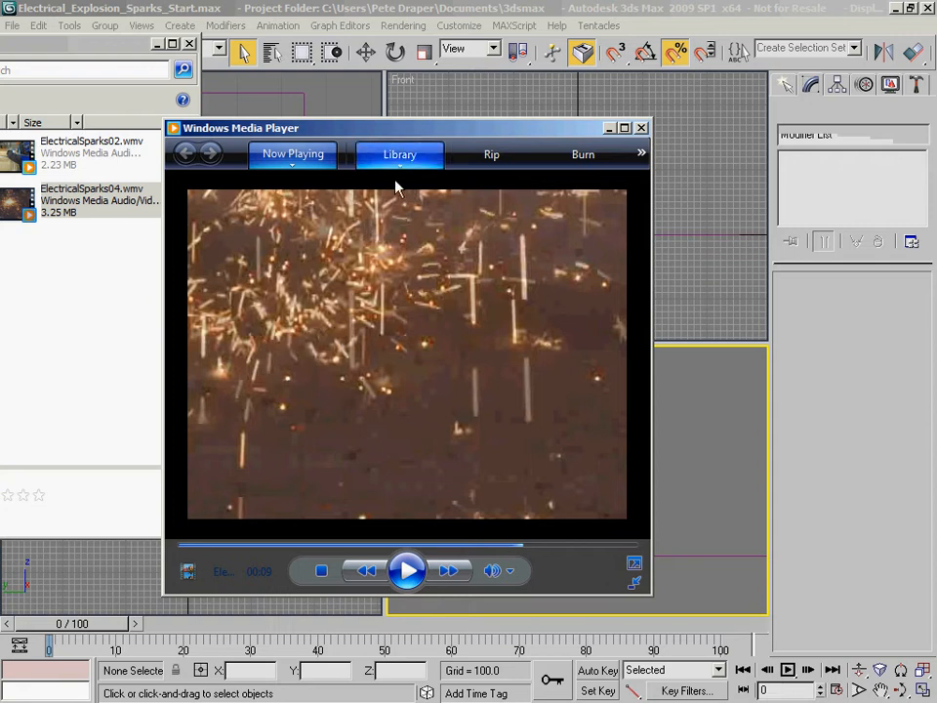
drag(386, 127, 498, 90)
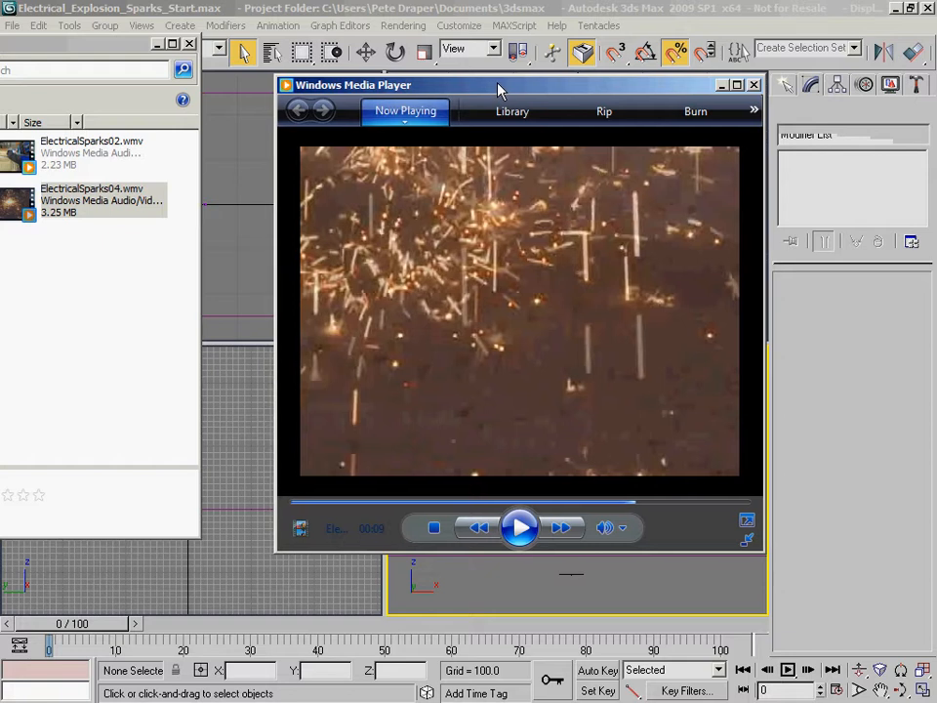
click(520, 527)
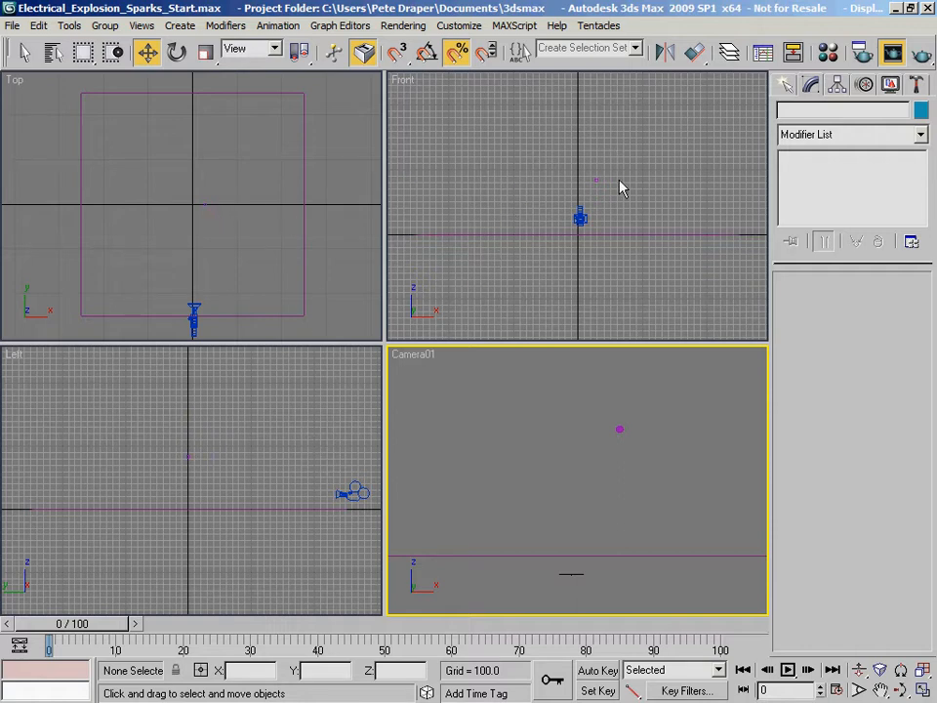
- Inspect the scene's camera, and select the small sphere to review its radius and segments
click(580, 215)
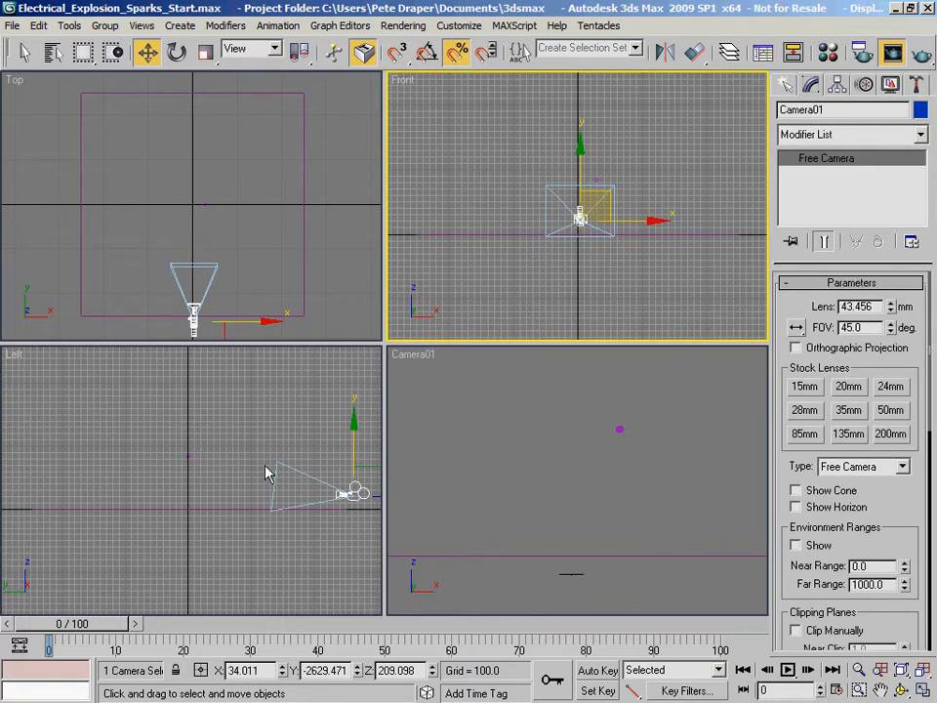
drag(211, 442, 174, 471)
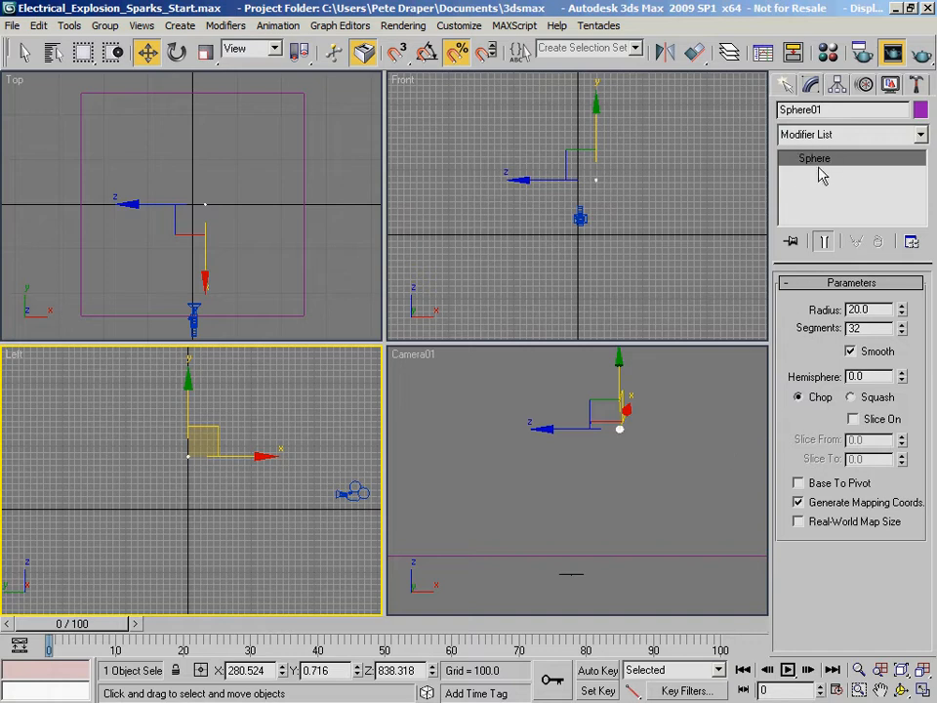
double_click(883, 311)
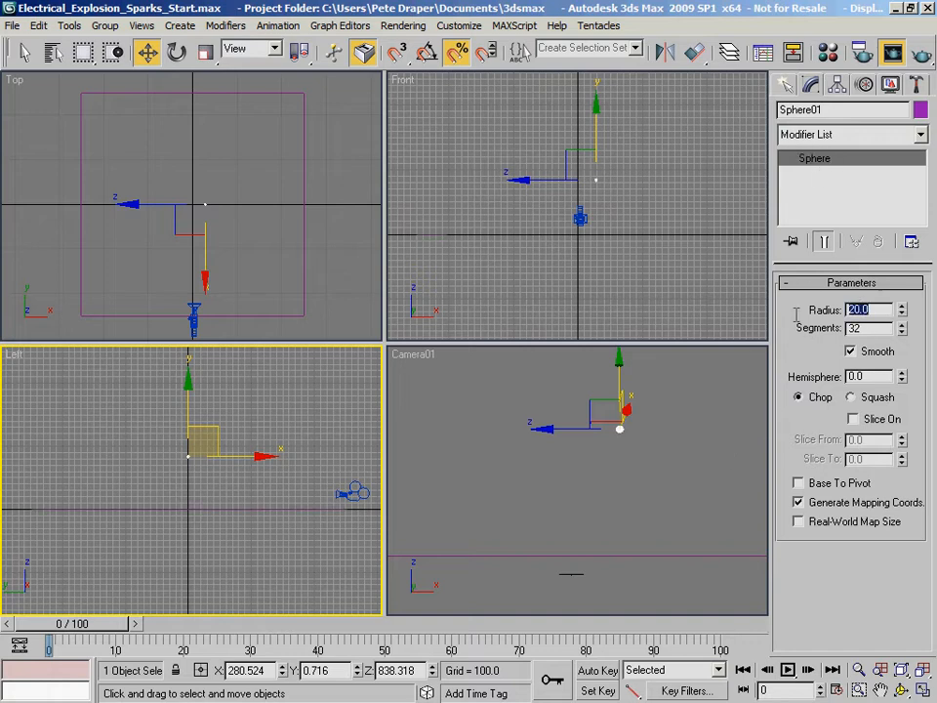
double_click(874, 328)
- Examine the sphere's faceted outline and vertex density up close in the Front view
middle_drag(580, 207, 593, 181)
scroll(516, 185, up, 5)
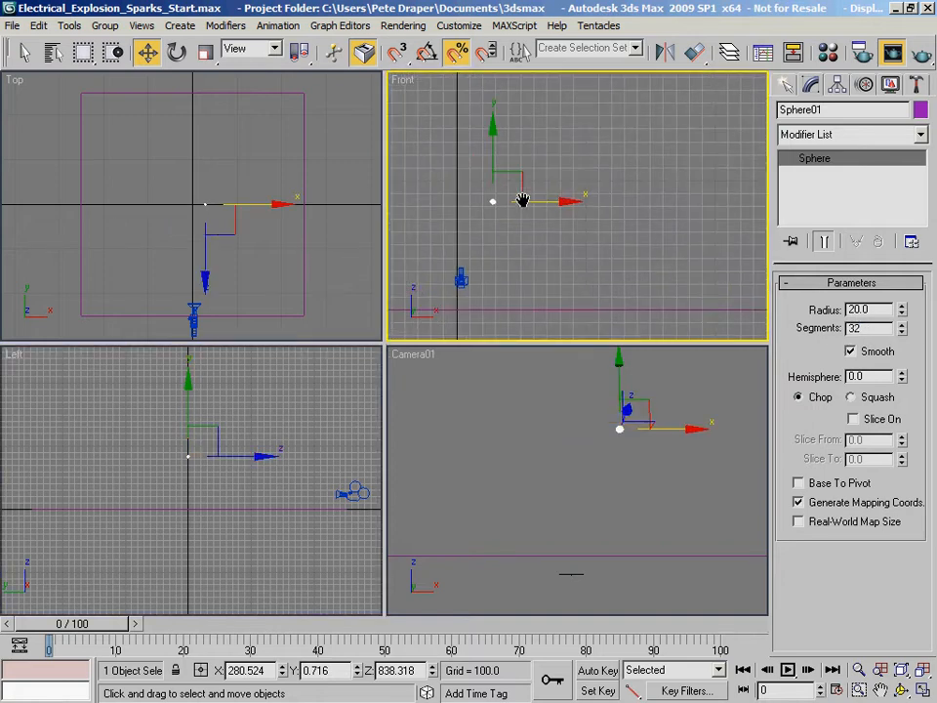
middle_drag(546, 168, 542, 236)
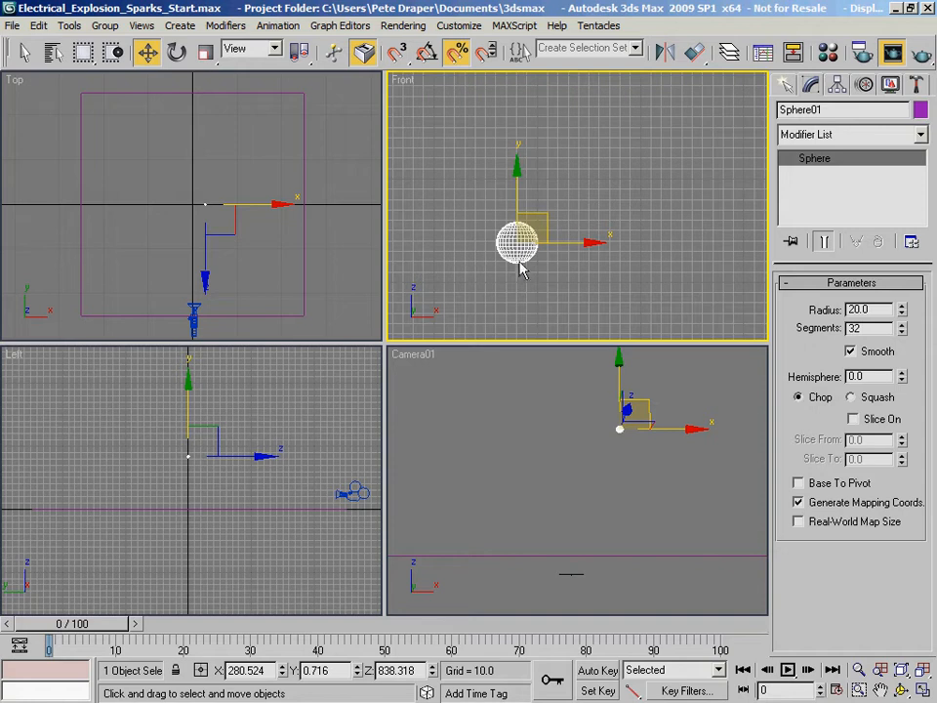
scroll(518, 203, up, 8)
scroll(584, 193, up, 5)
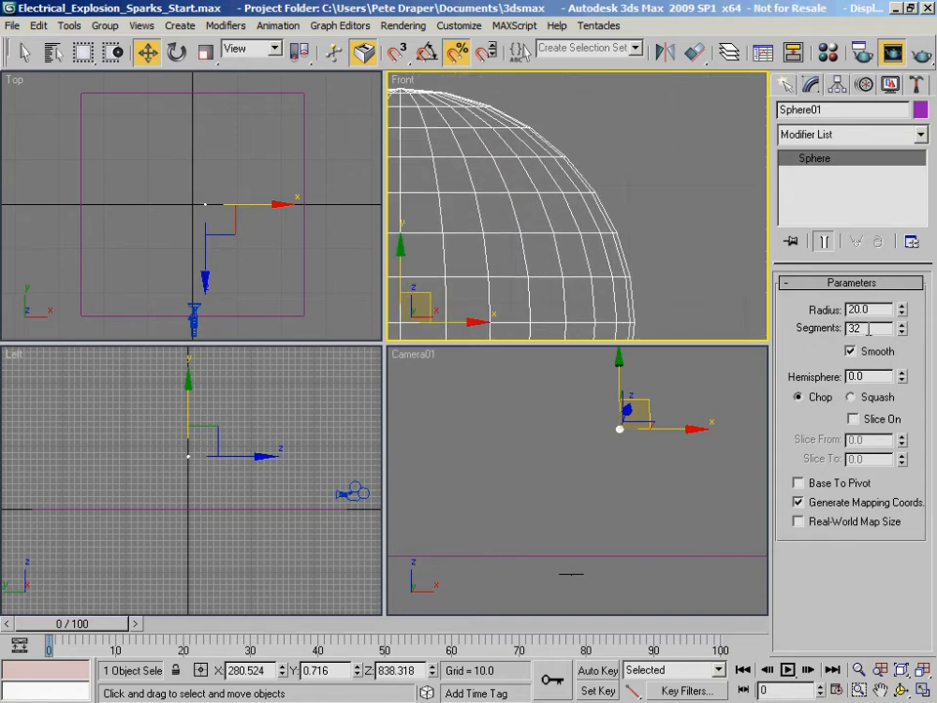
scroll(596, 246, up, 6)
middle_drag(592, 252, 636, 213)
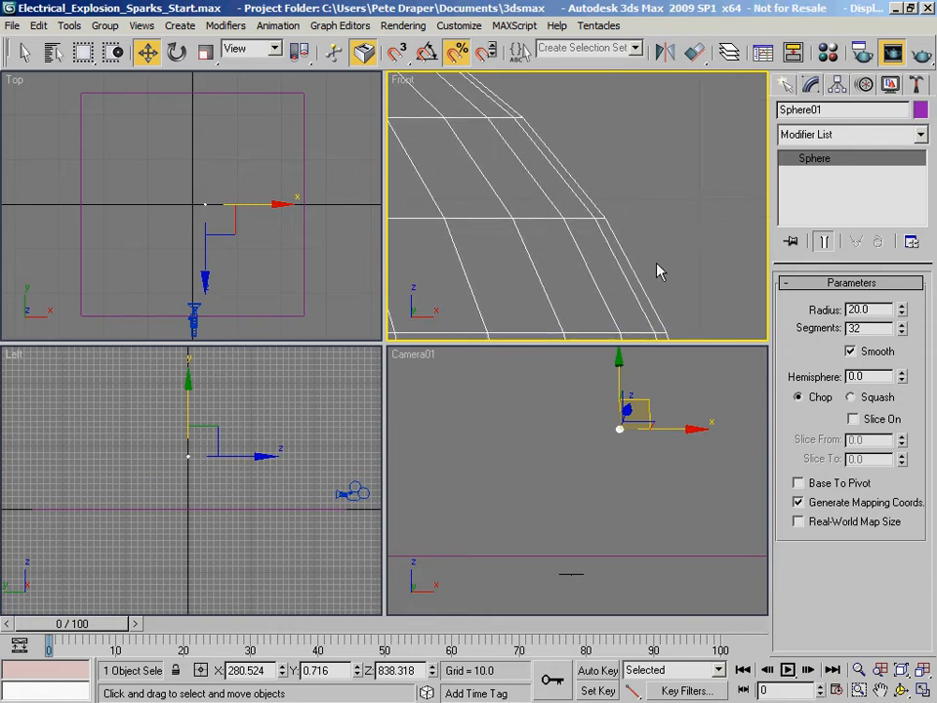
scroll(618, 230, down, 5)
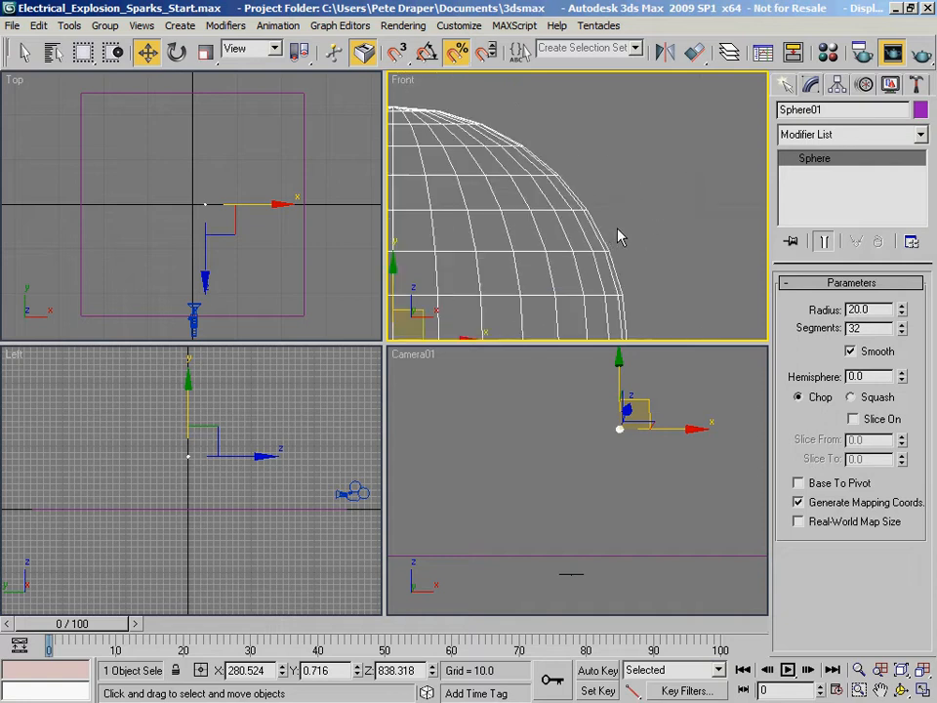
scroll(592, 281, up, 8)
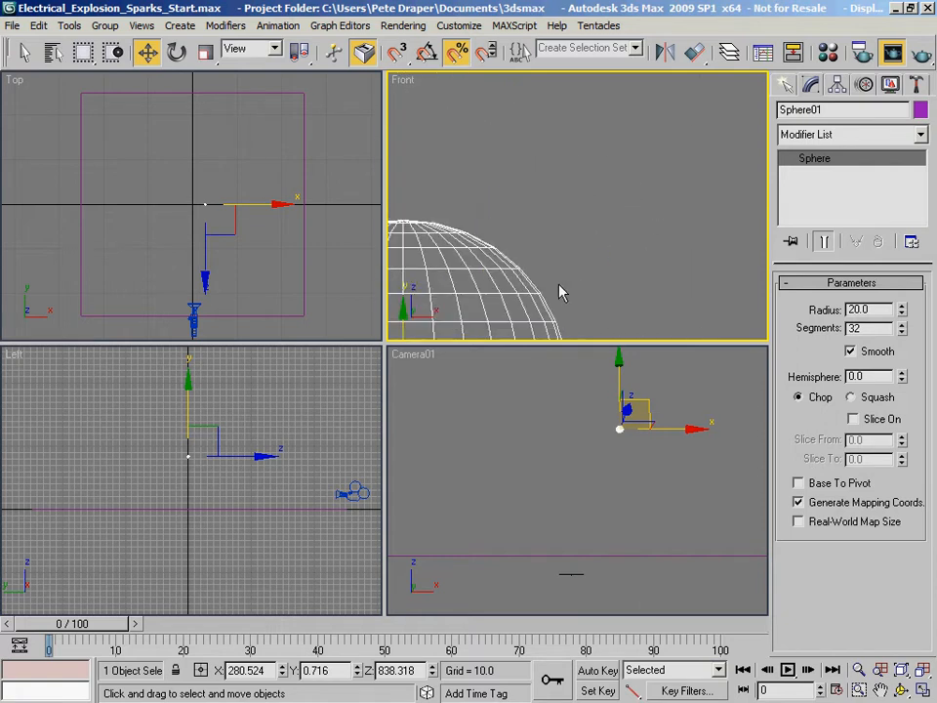
scroll(557, 201, down, 7)
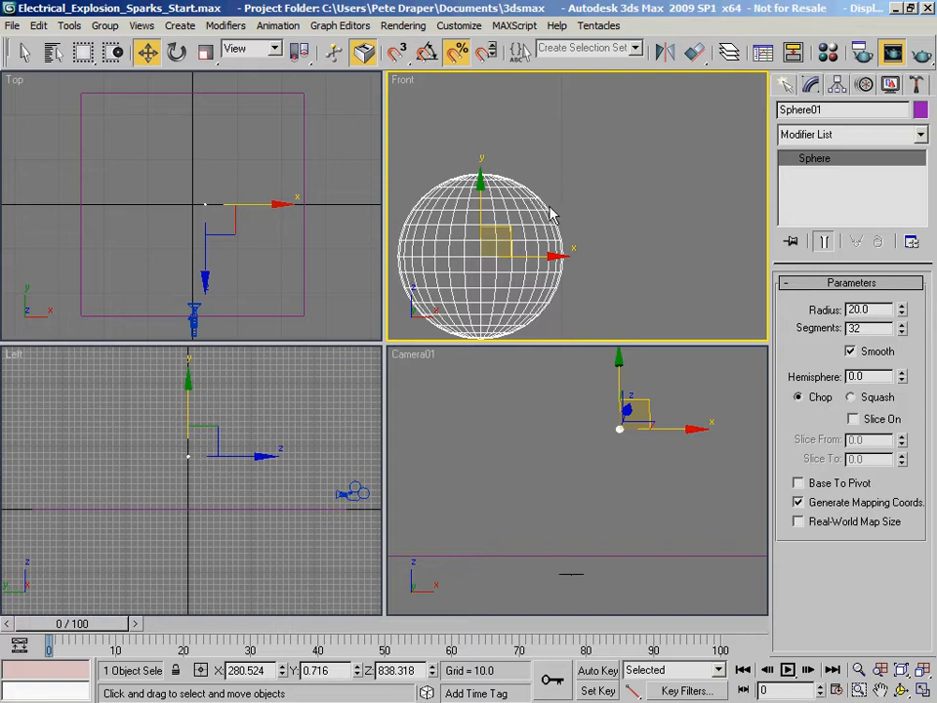
scroll(550, 215, up, 8)
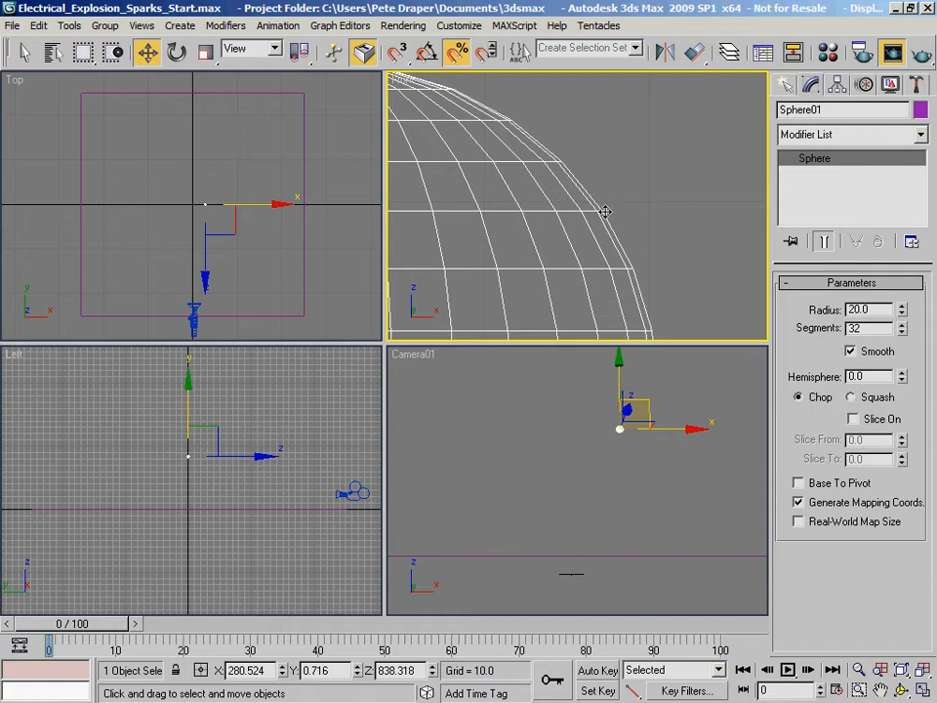
- Set the sphere's segments to 128 and rename it Sphere_Emitter
double_click(867, 329)
text(128)
key(Return)
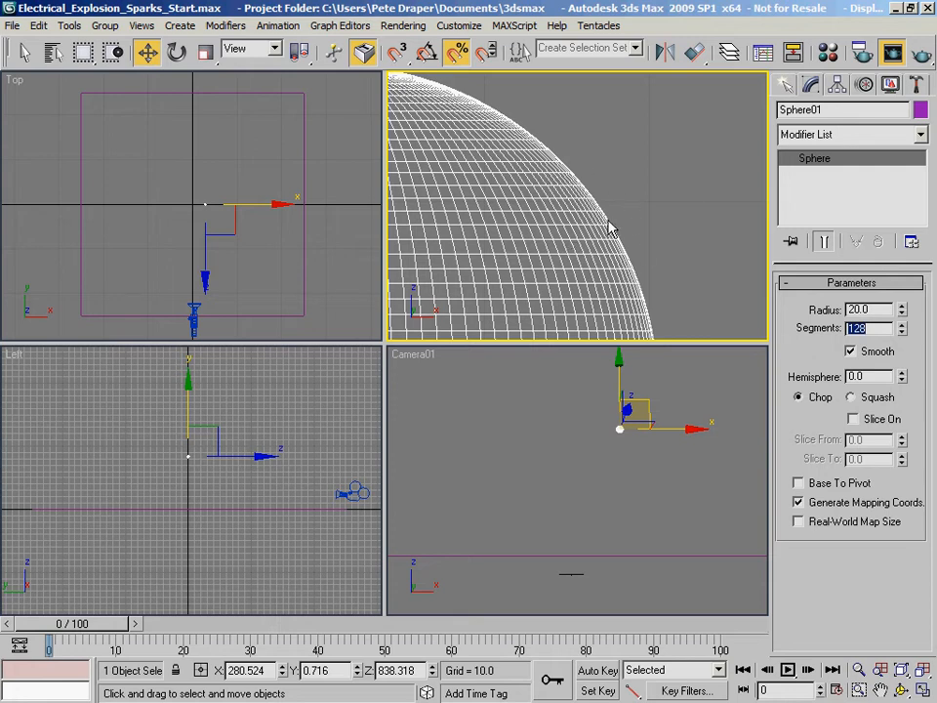
scroll(617, 203, down, 5)
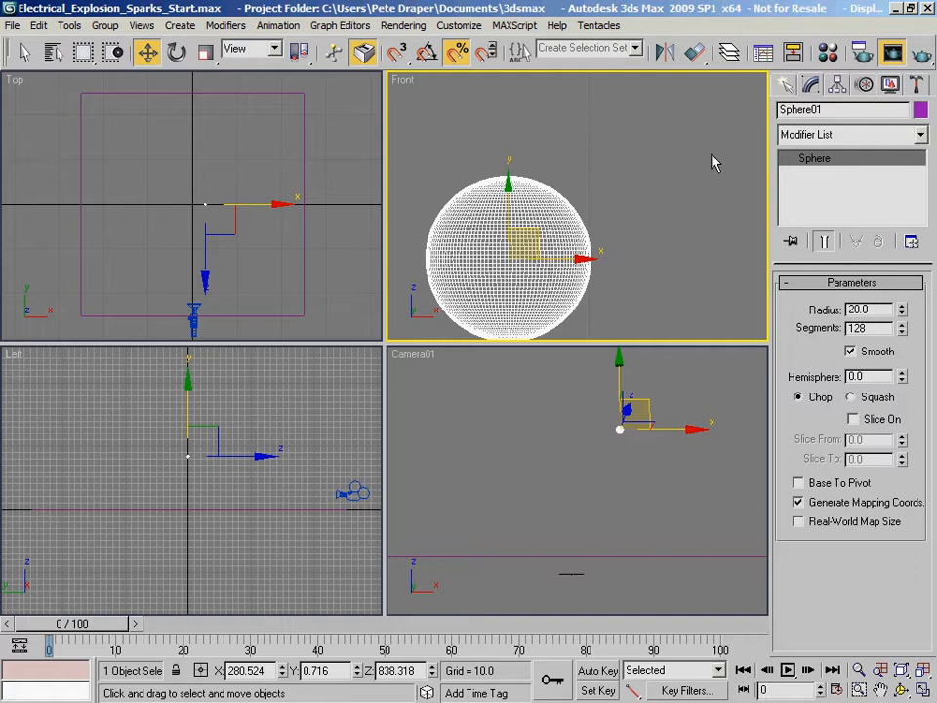
middle_drag(578, 252, 645, 217)
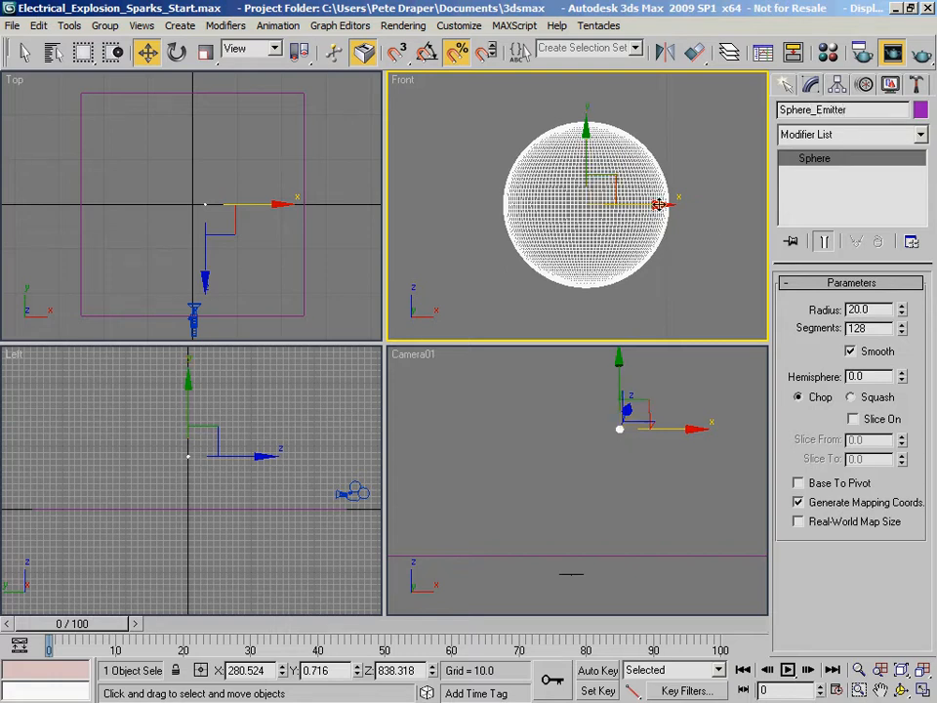
- Clone Sphere_Emitter in place as an instance named Sphere_Speed
key(ctrl+v)
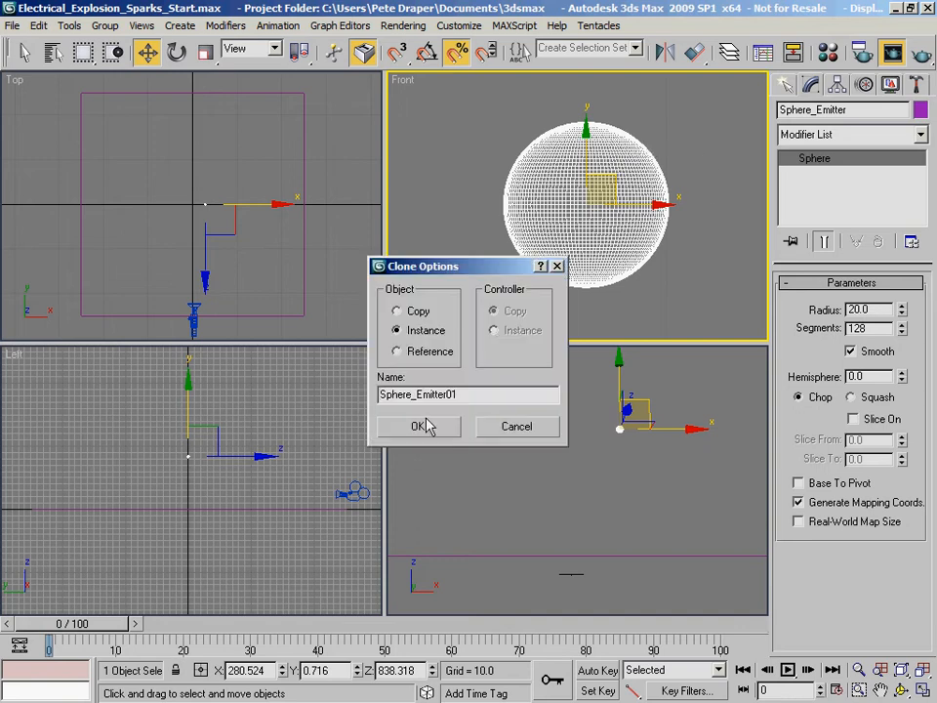
drag(417, 394, 605, 400)
text(S)
text(peed)
key(Return)
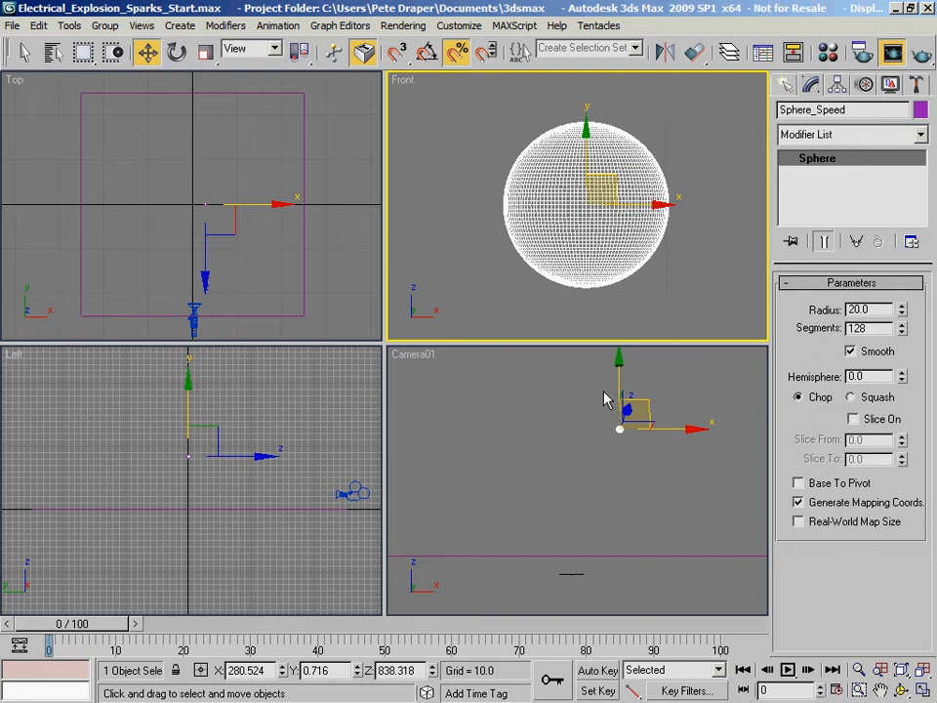
- Select both overlapping spheres, make them non-renderable in their object properties, and deselect them
click(569, 434)
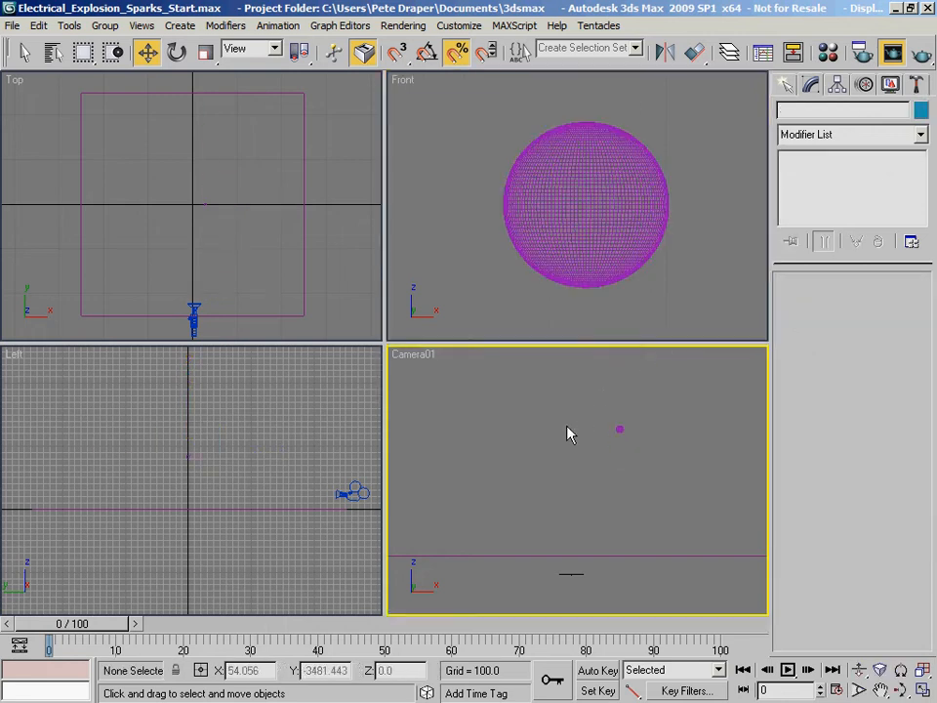
drag(590, 461, 650, 411)
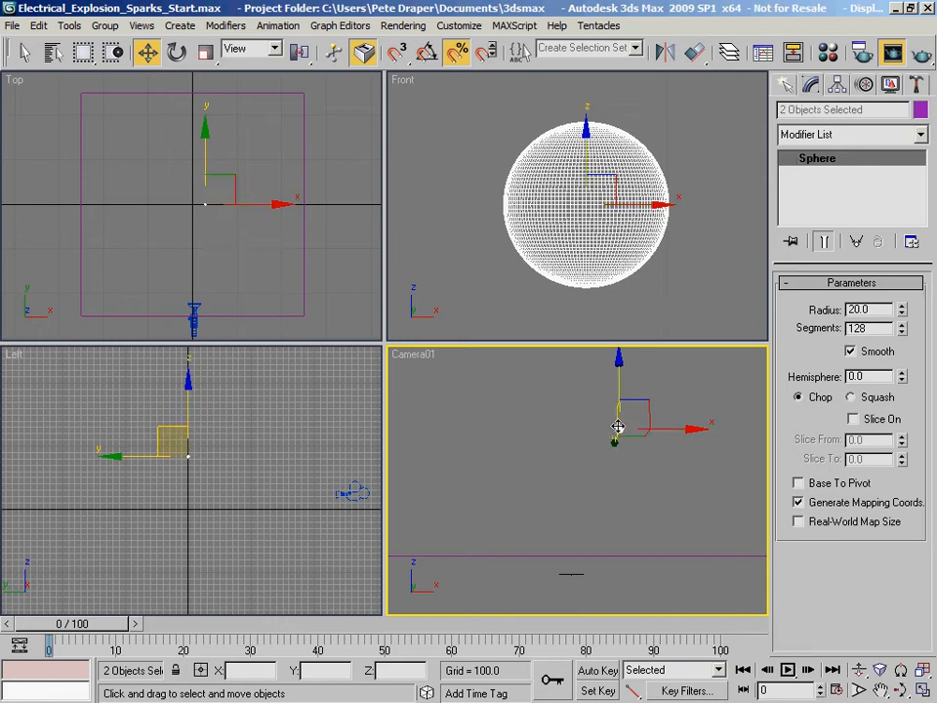
right_click(631, 430)
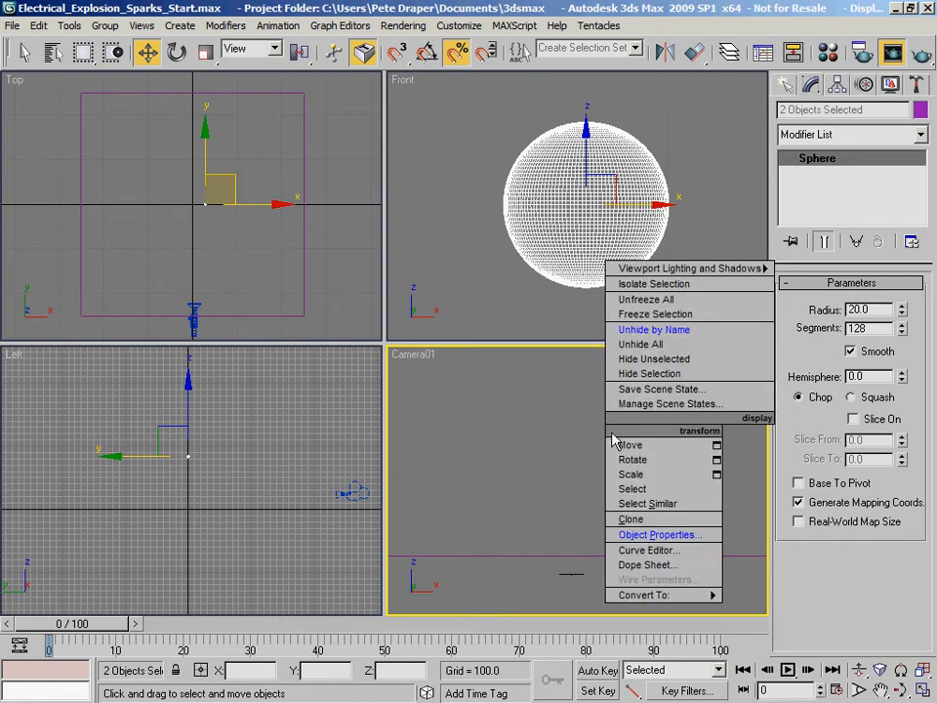
click(663, 533)
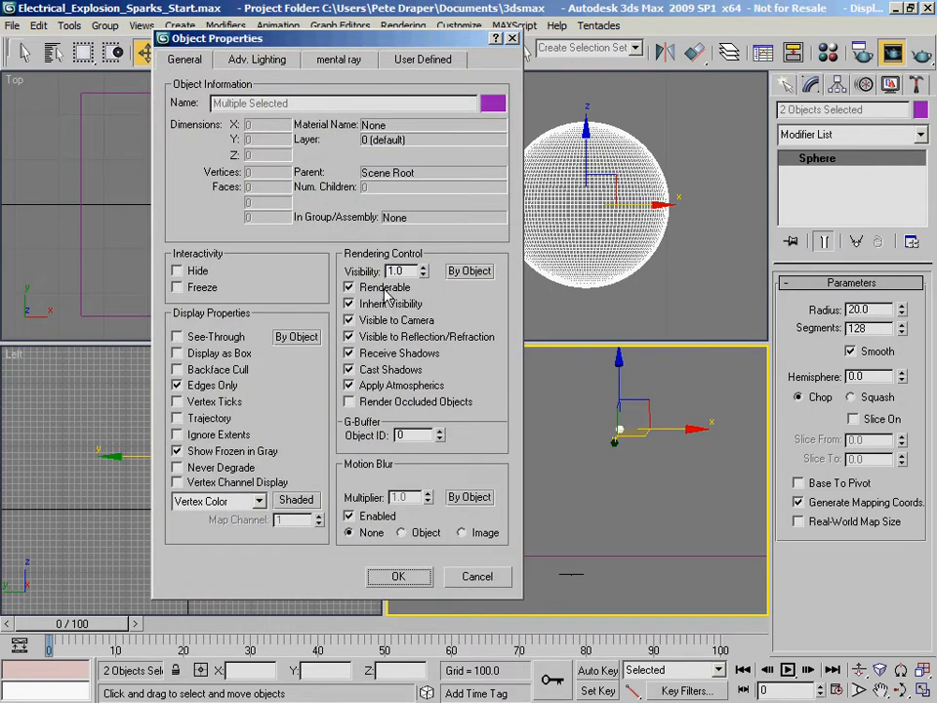
click(383, 287)
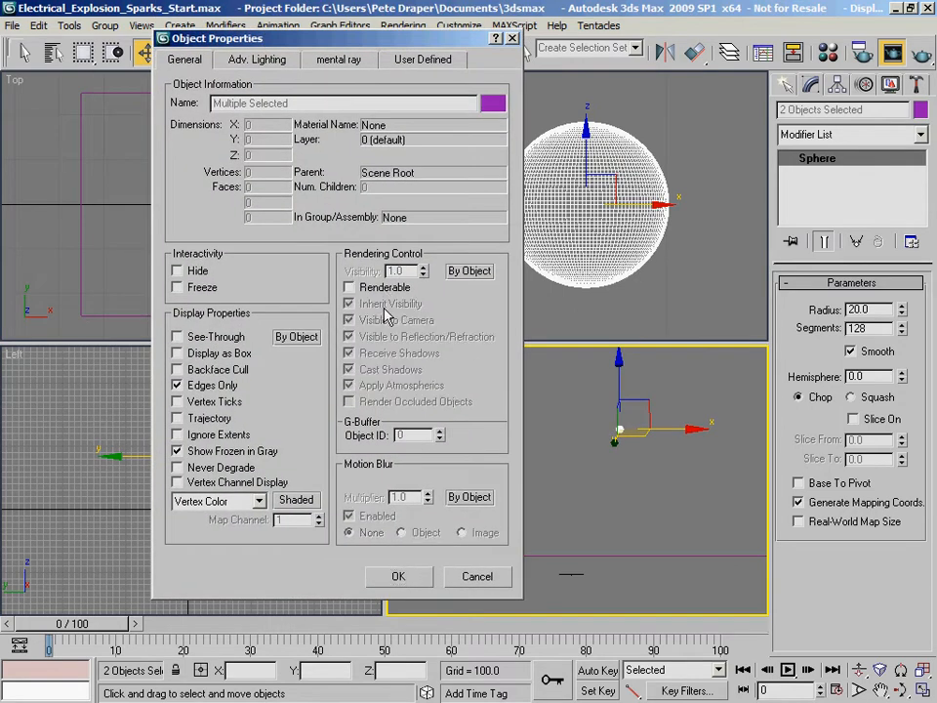
click(408, 578)
click(549, 500)
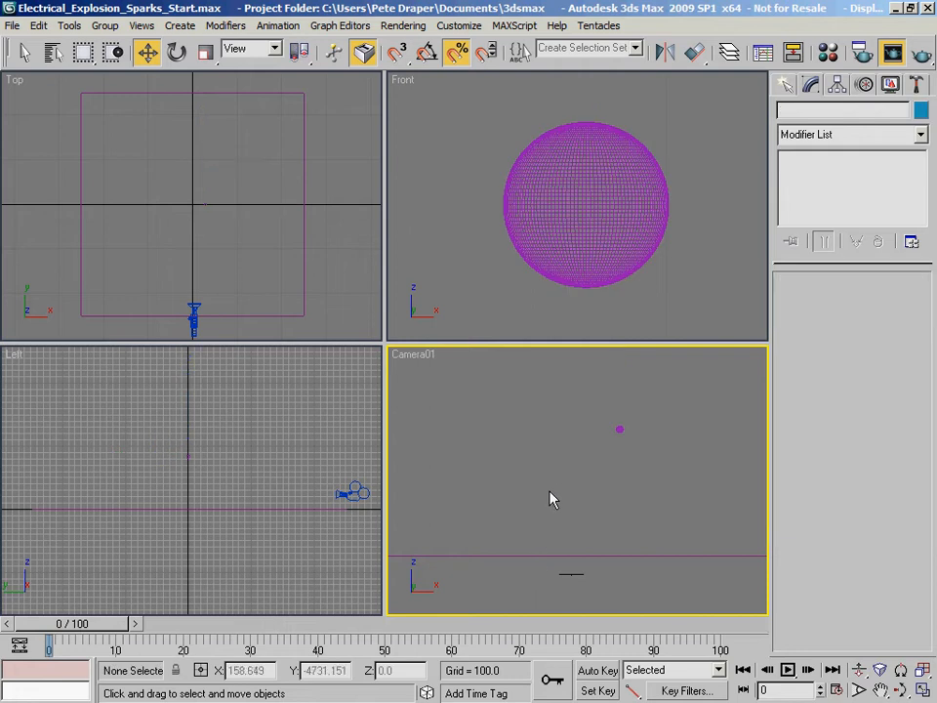
- Select the ground deflector and review the welding sparks reference clip in Windows Media Player
click(642, 557)
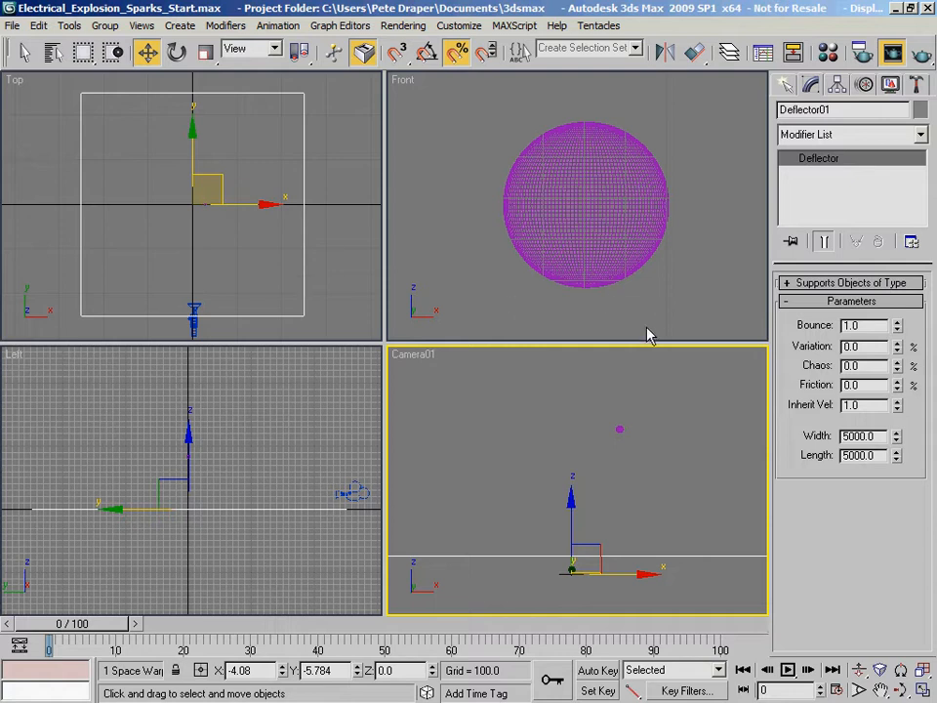
key(6)
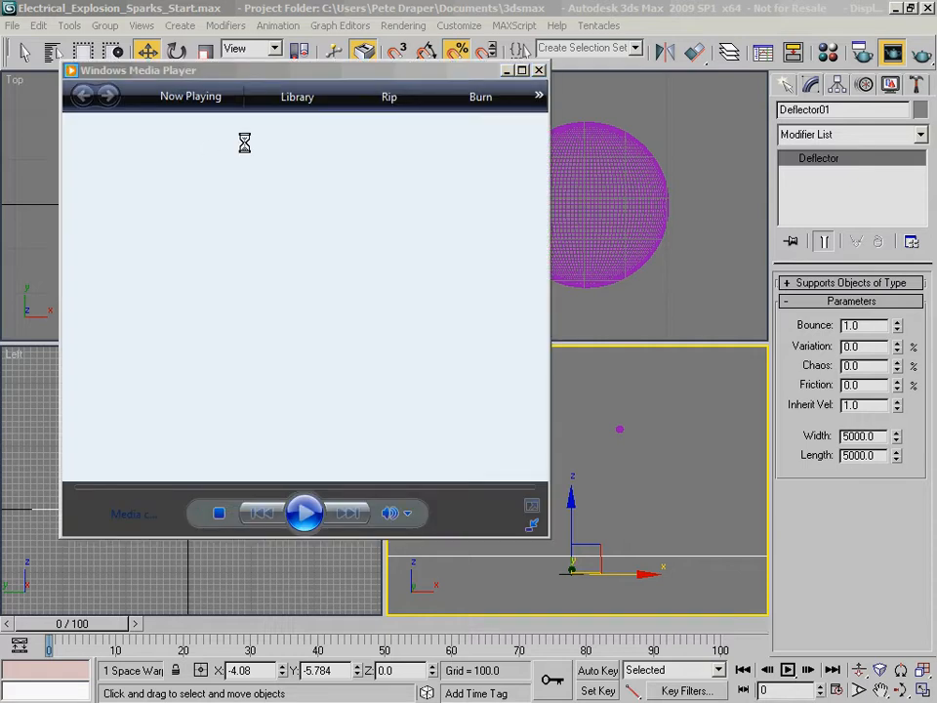
click(304, 514)
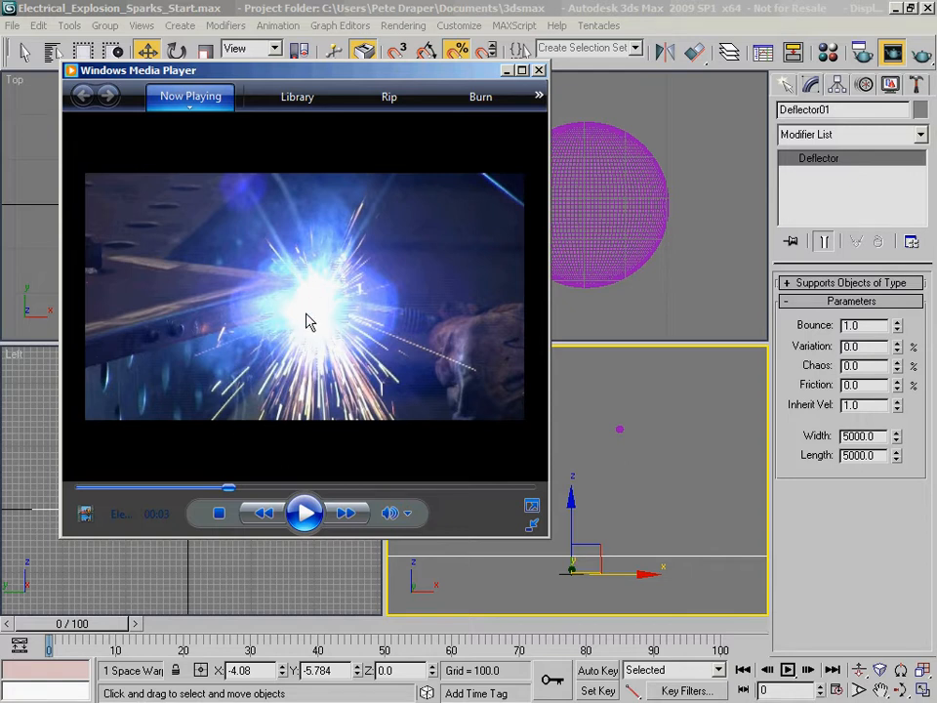
drag(418, 74, 454, 70)
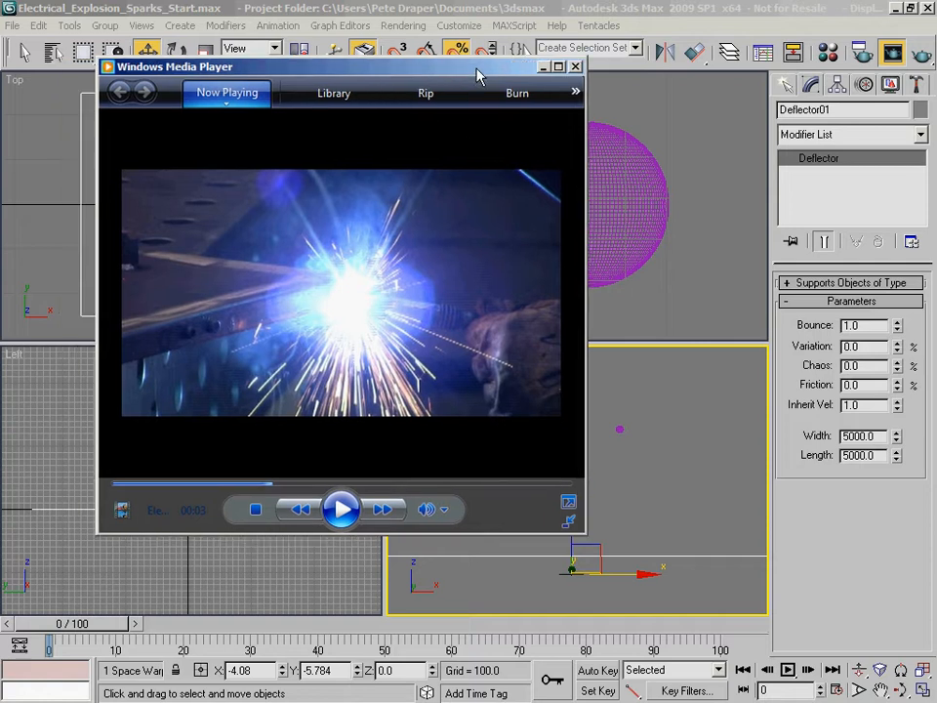
click(575, 66)
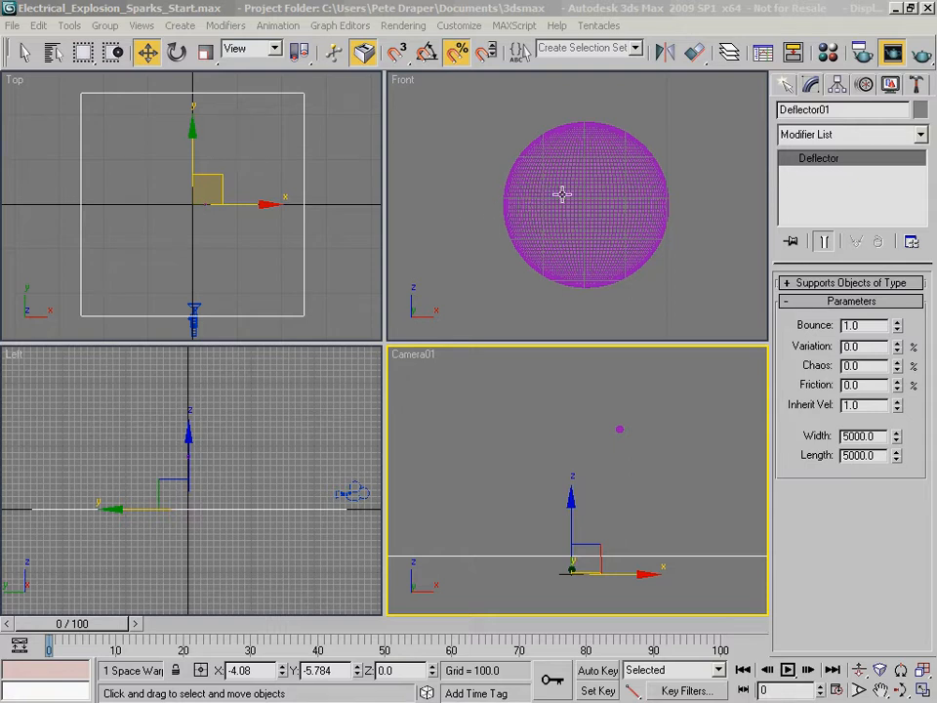
- Create a Gravity space warp at ground level in the Camera view with an icon size of about 294
middle_drag(435, 231, 504, 230)
scroll(511, 230, down, 2)
scroll(512, 236, down, 3)
scroll(522, 227, down, 1)
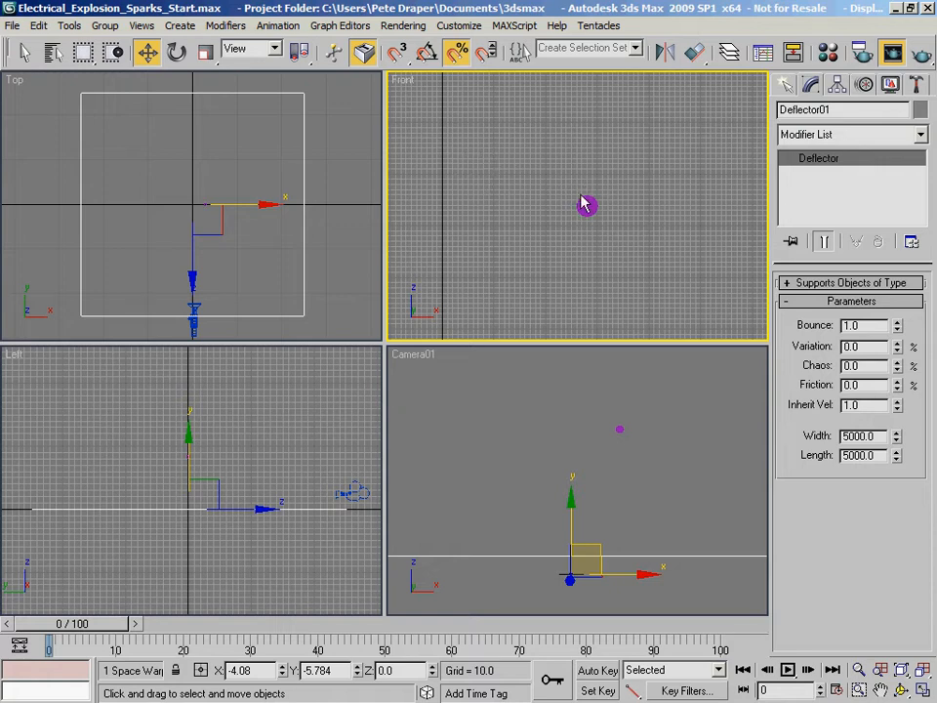
scroll(502, 205, down, 3)
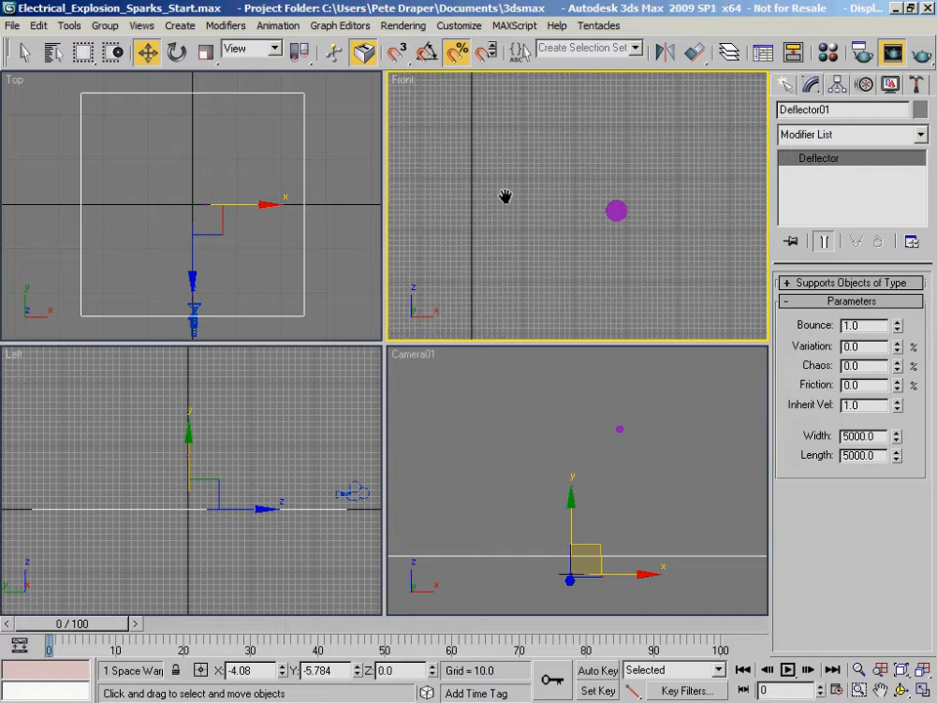
middle_drag(505, 235, 555, 174)
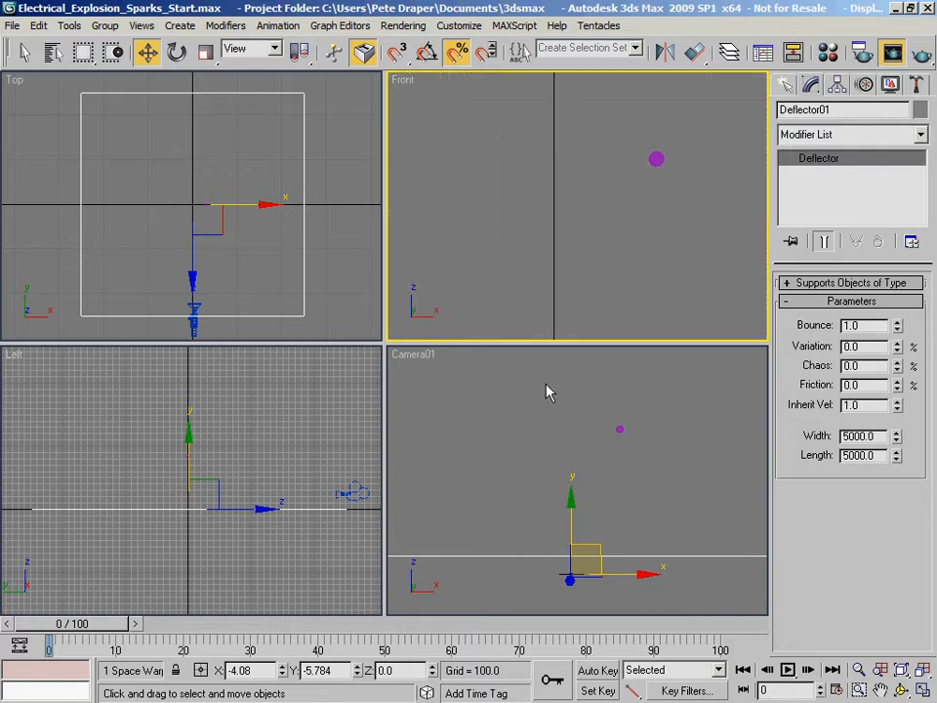
right_click(475, 478)
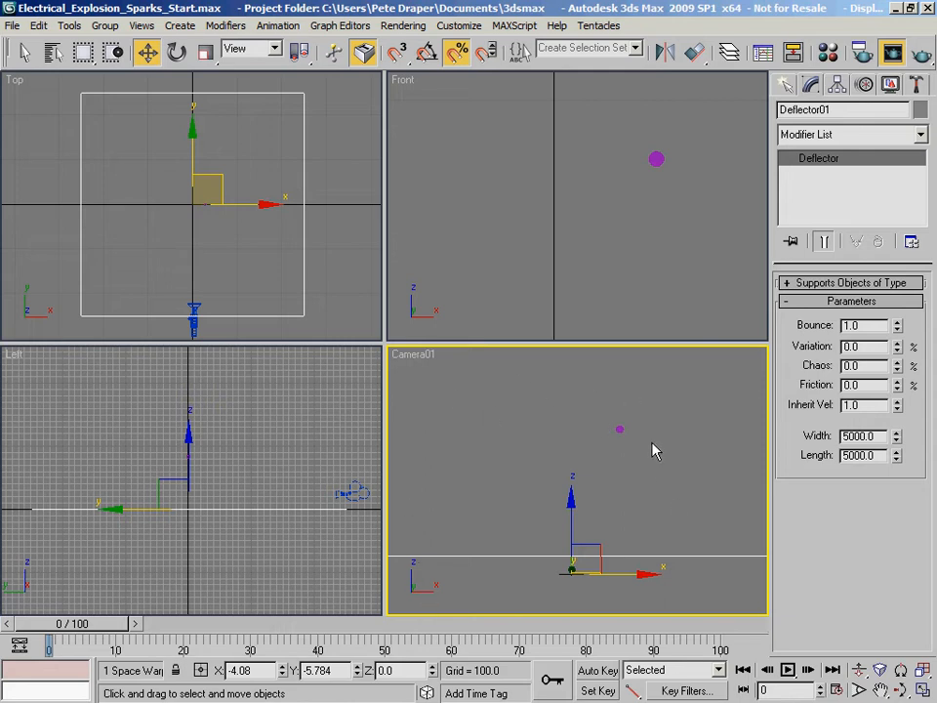
click(786, 85)
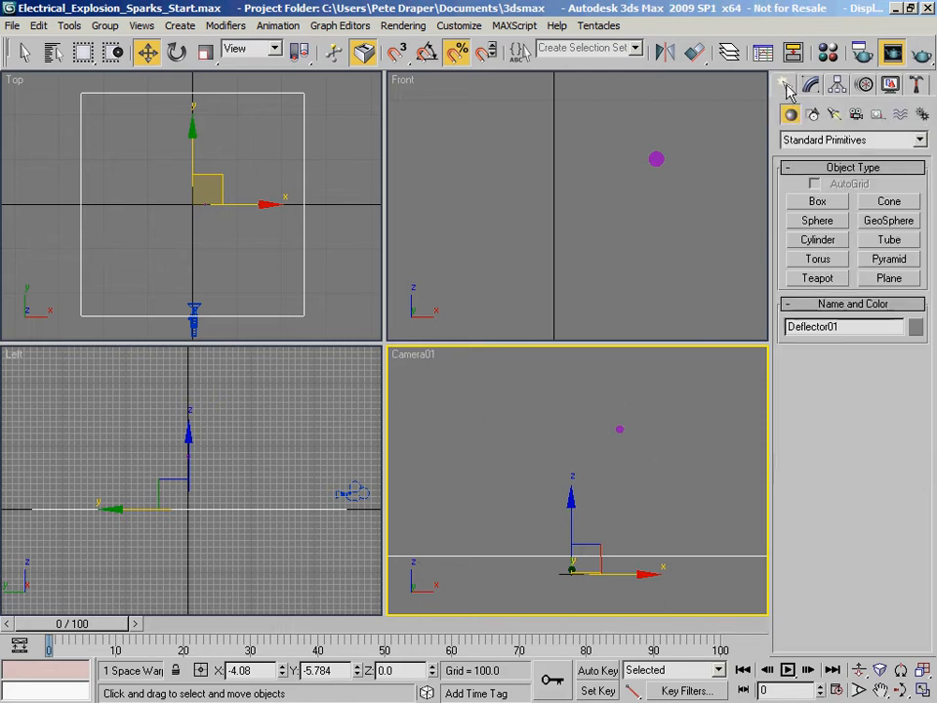
click(900, 116)
click(825, 260)
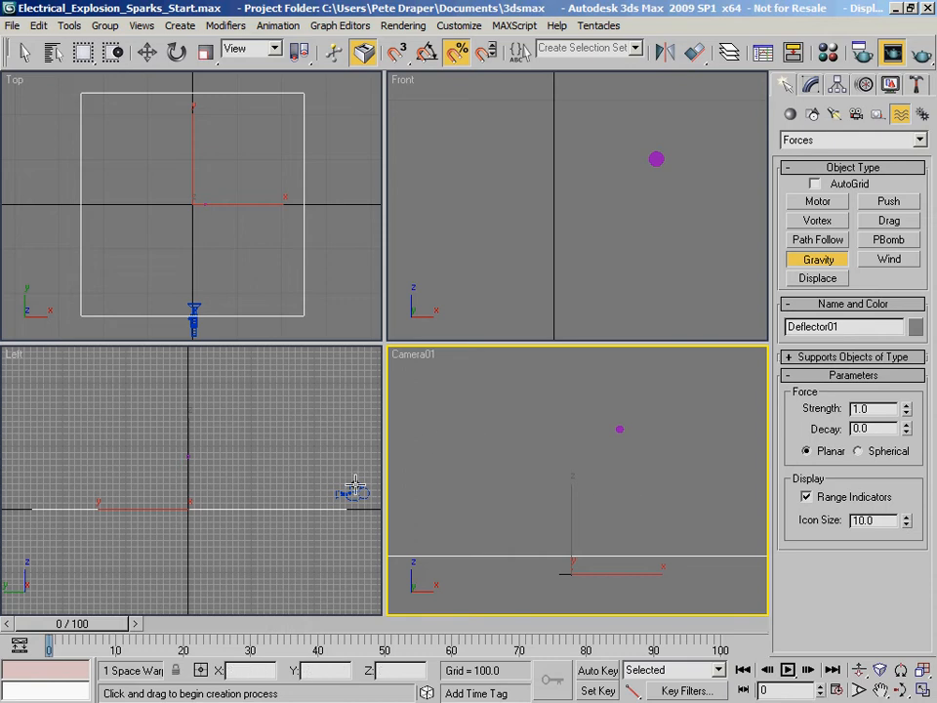
mouse_move(687, 583)
mouse_down()
mouse_move(692, 610)
mouse_move(686, 569)
mouse_up()
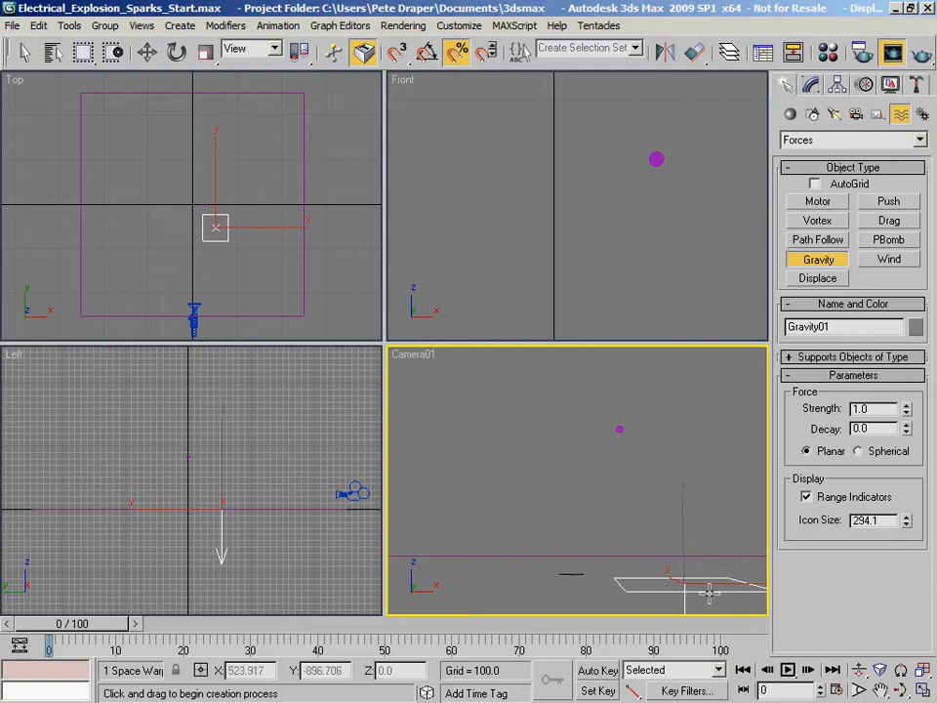
- Try drawing a second Gravity space warp in the Left view with an icon size of about 628, and discard it
click(274, 434)
drag(273, 435, 333, 382)
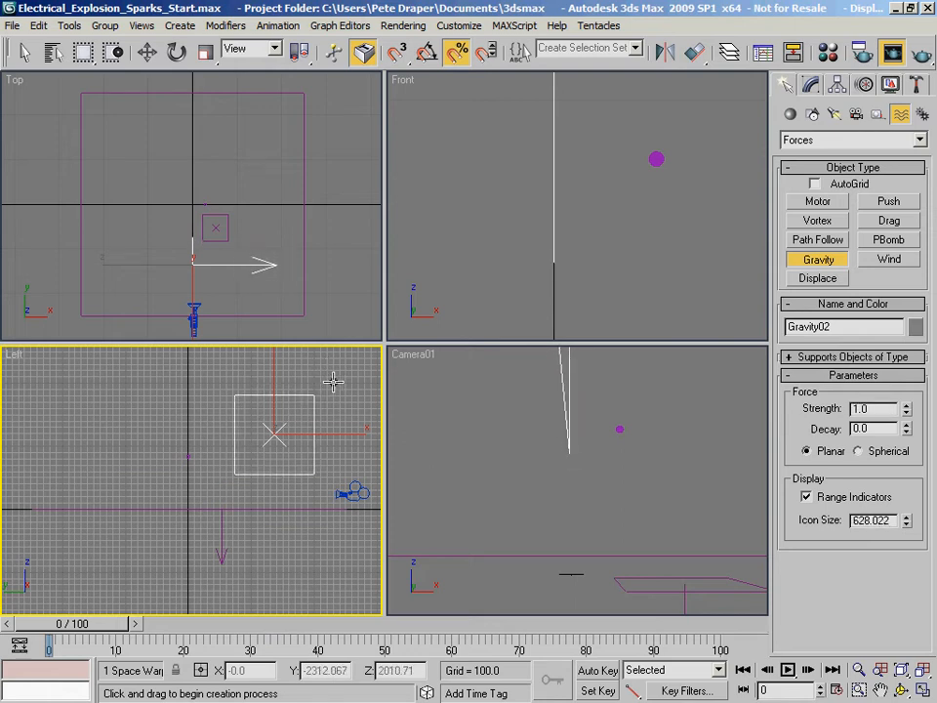
right_click(333, 382)
right_click(548, 513)
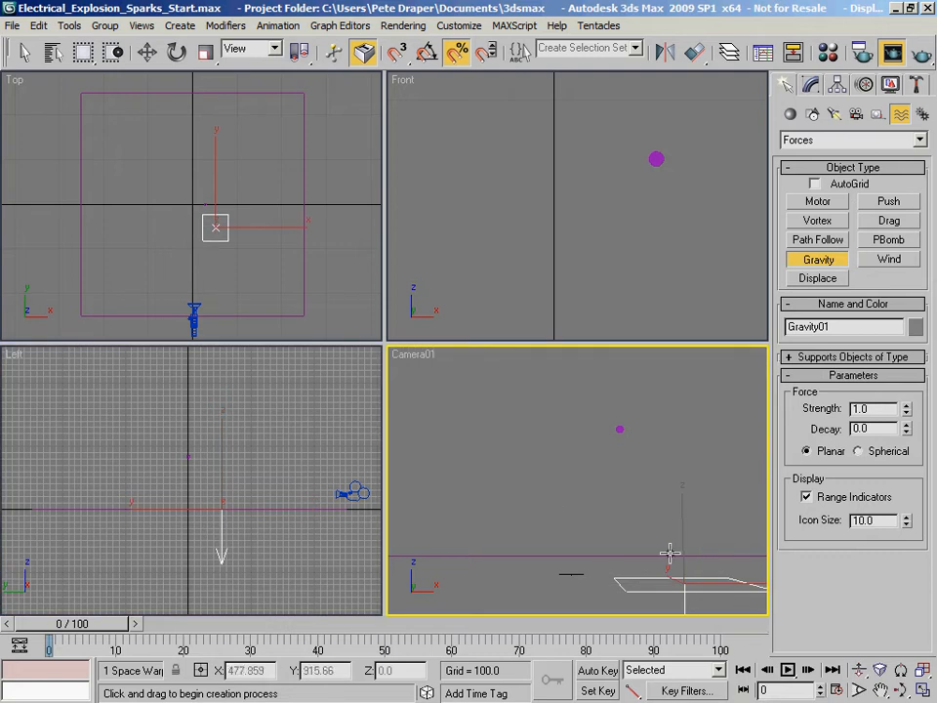
- Set the ground deflector's bounce to 0.15, variation and chaos to 25% and friction to 50%, and compare with the reference spark footage
key(w)
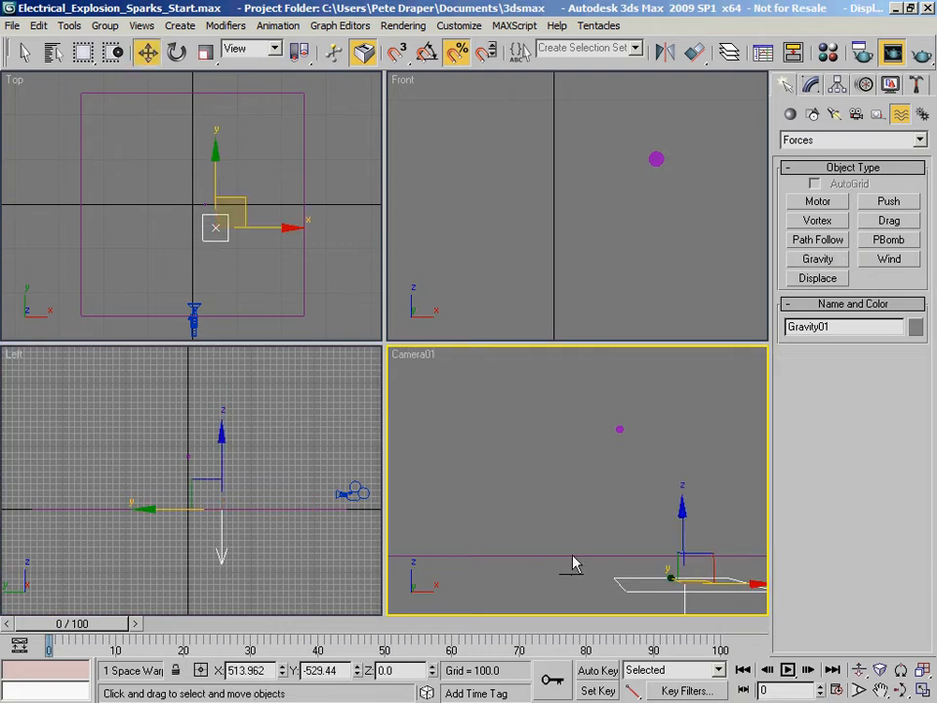
drag(535, 555, 547, 583)
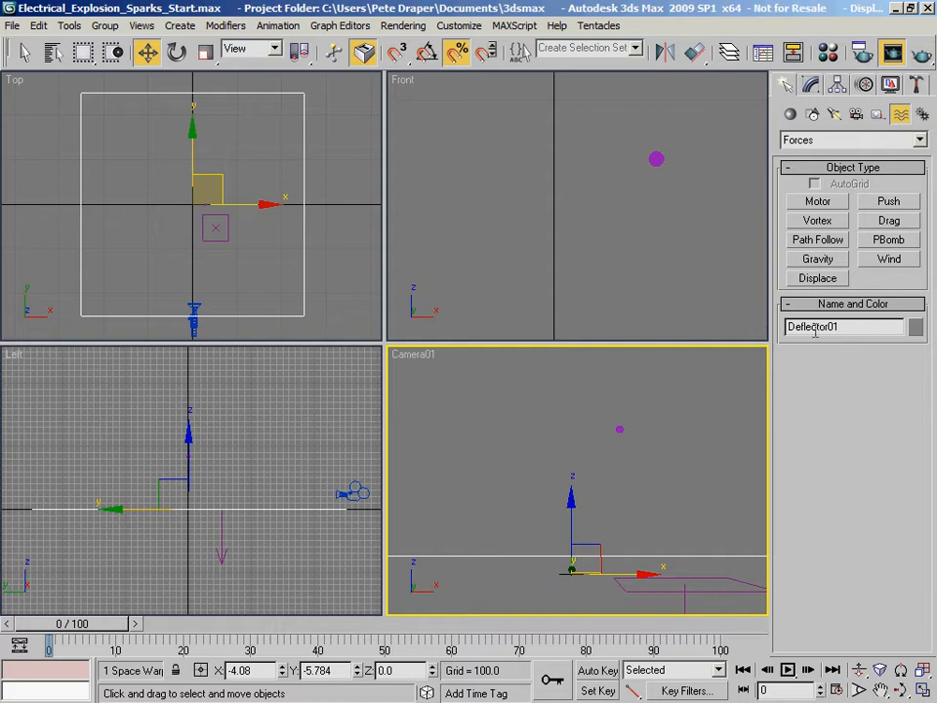
click(811, 86)
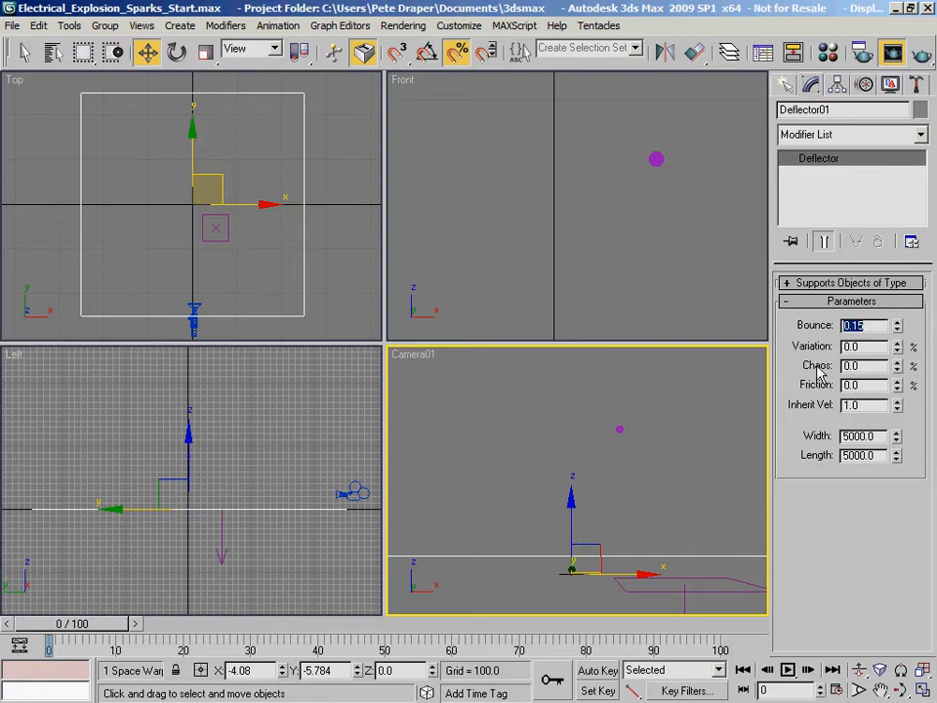
key(Tab)
key(Tab)
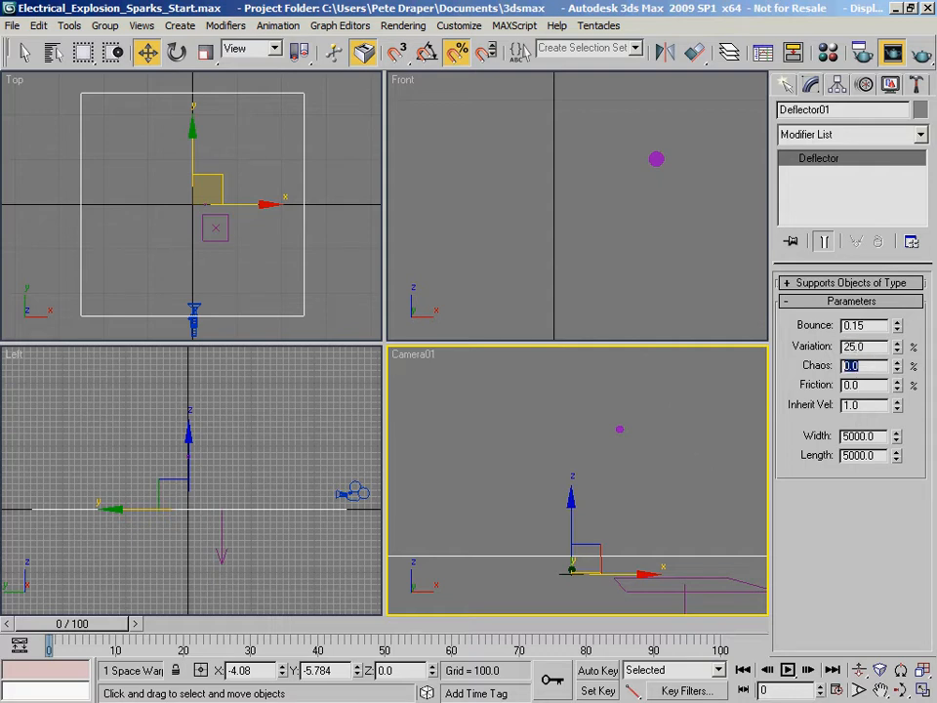
text(25)
key(Tab)
text(50)
key(Return)
key(6)
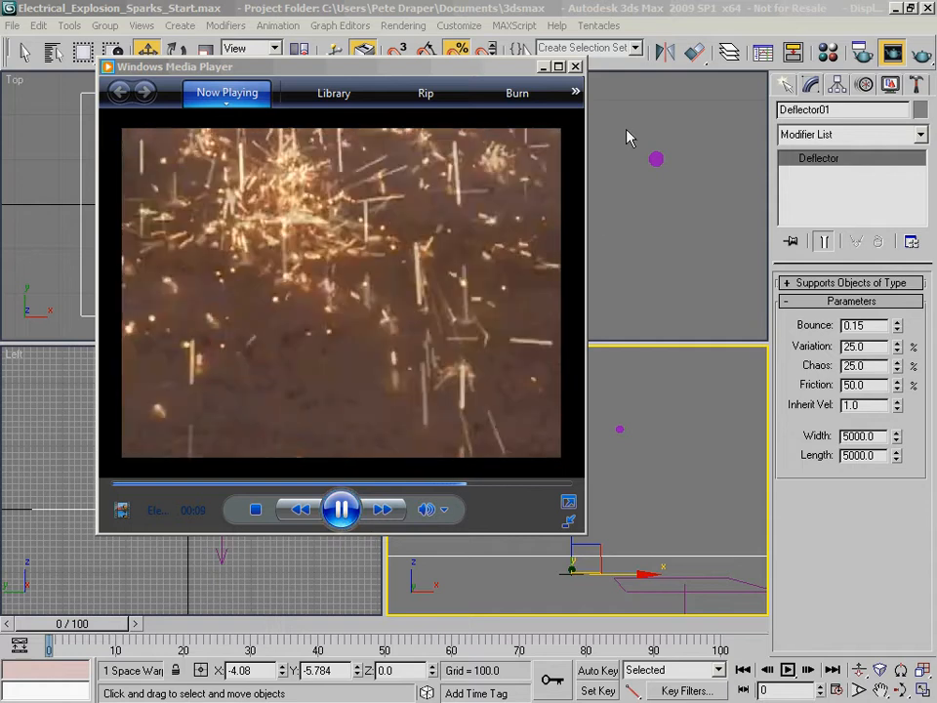
click(576, 66)
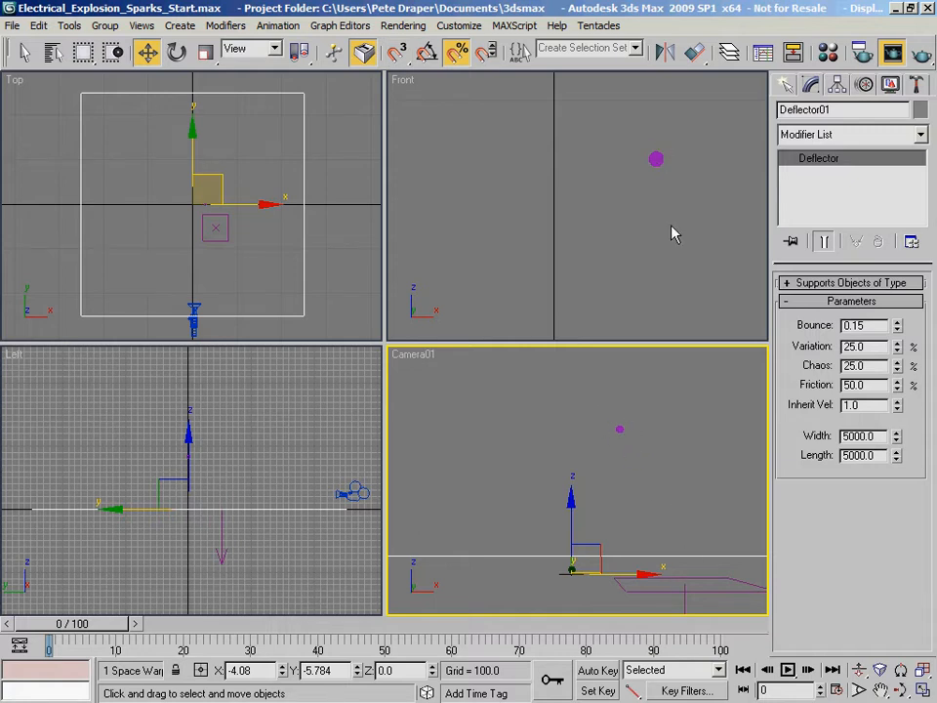
- Cycle the selection through the two overlapping spheres to Sphere_Emitter and make the Camera view active
click(656, 158)
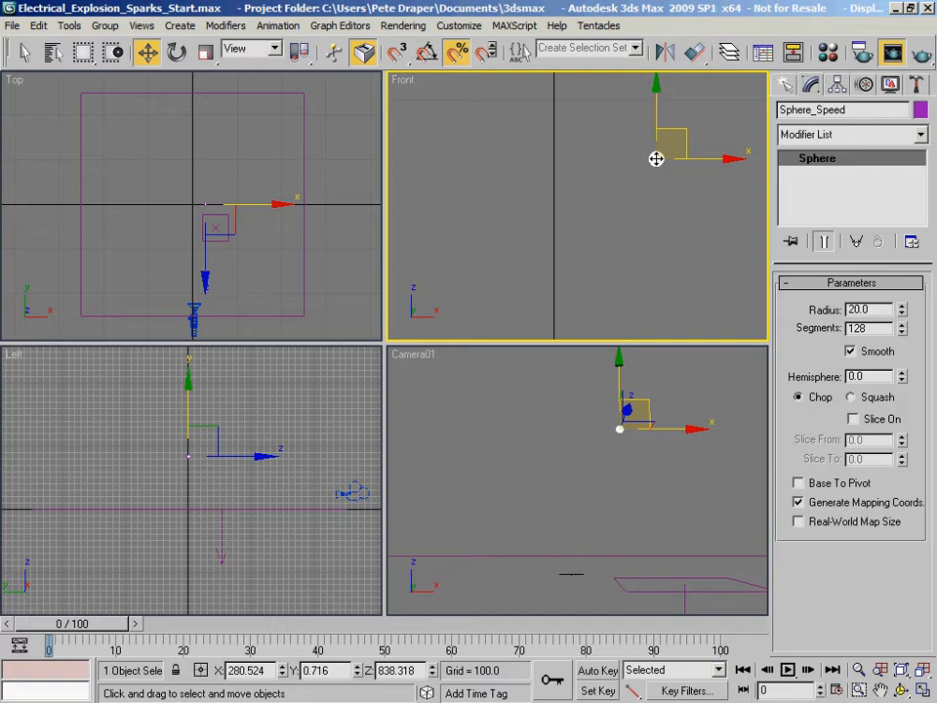
click(656, 158)
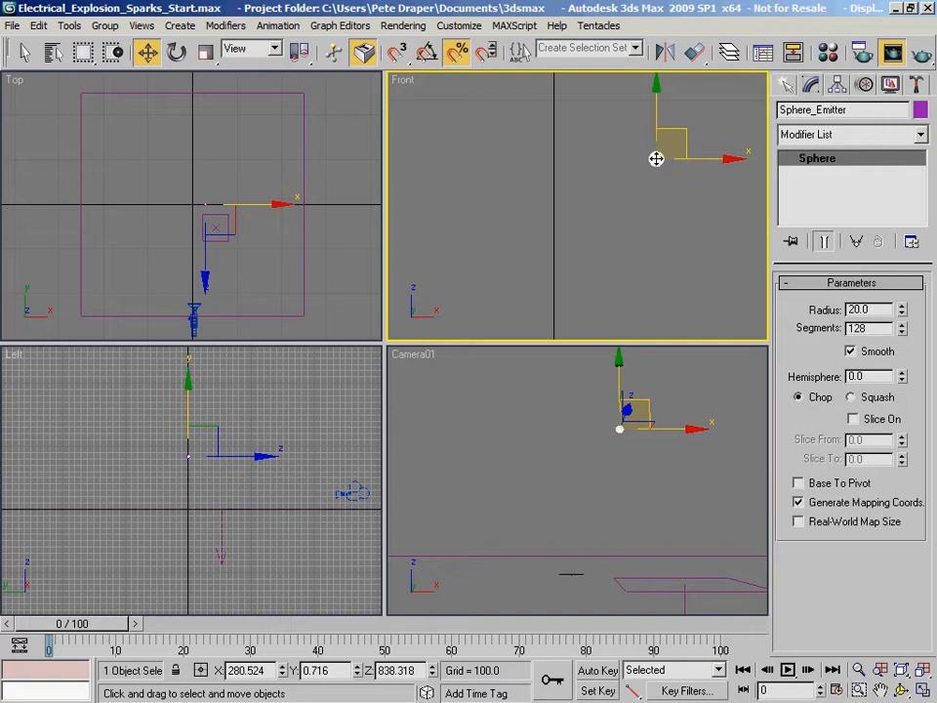
right_click(532, 490)
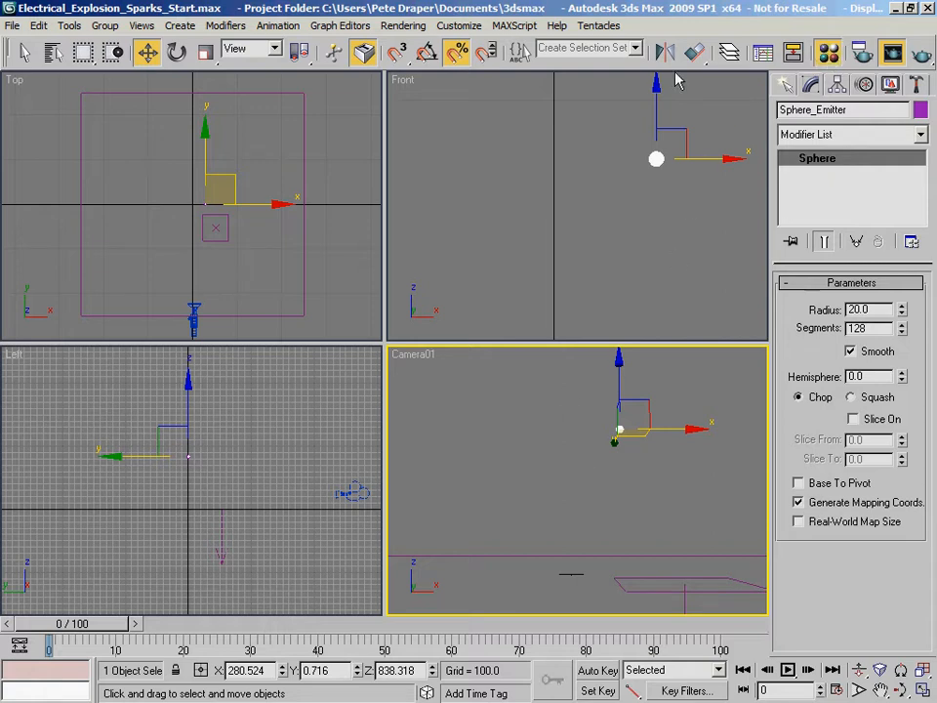
- Load a Cellular map into the first Material Editor slot and name it SparkDesign
click(828, 52)
drag(282, 20, 235, 27)
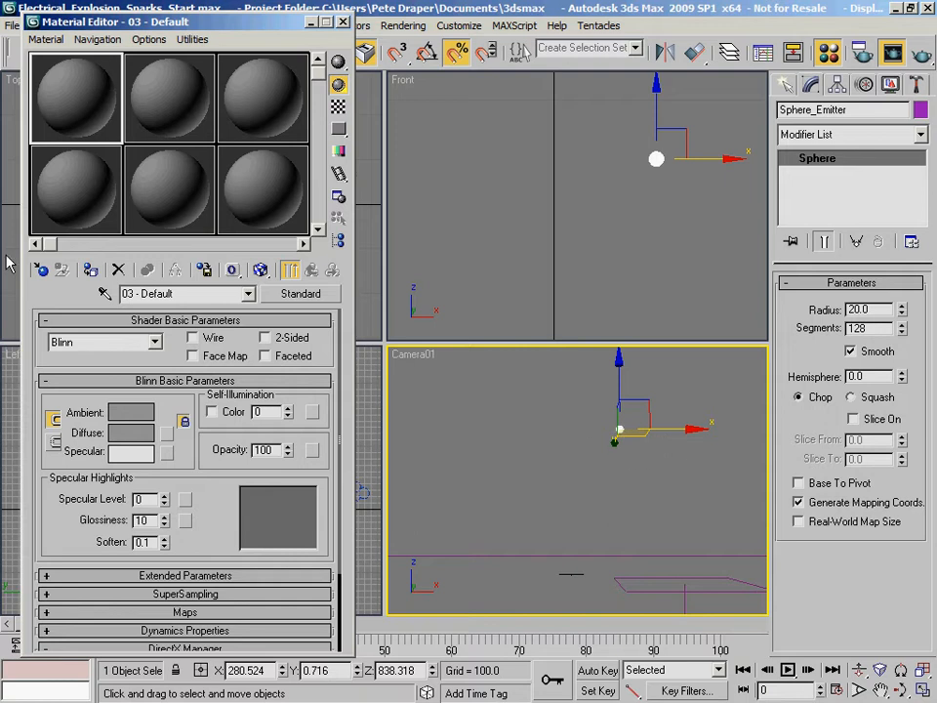
drag(139, 24, 152, 21)
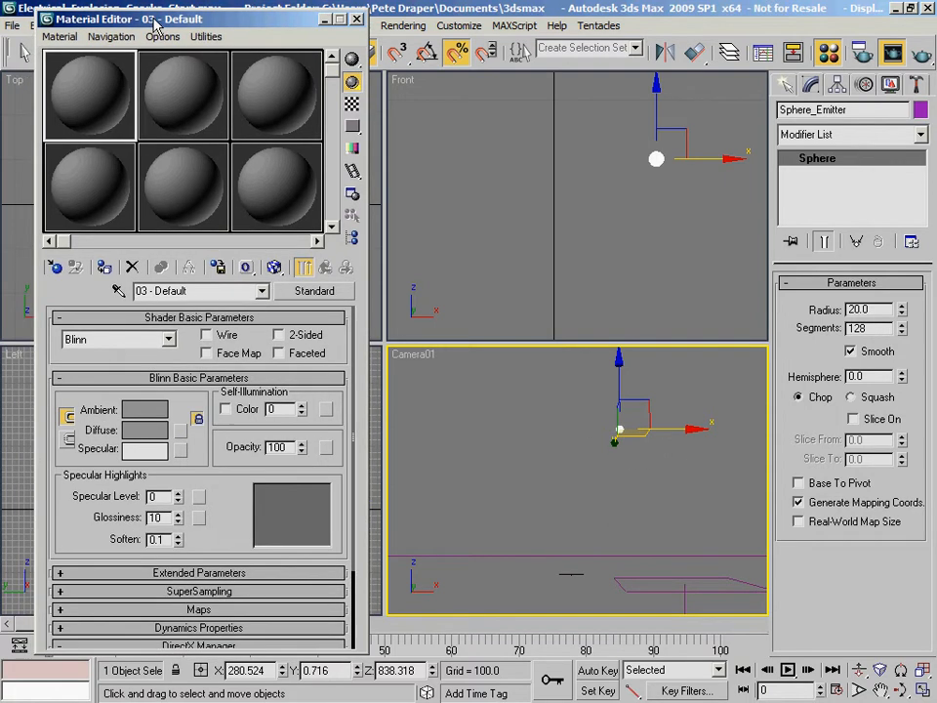
click(54, 268)
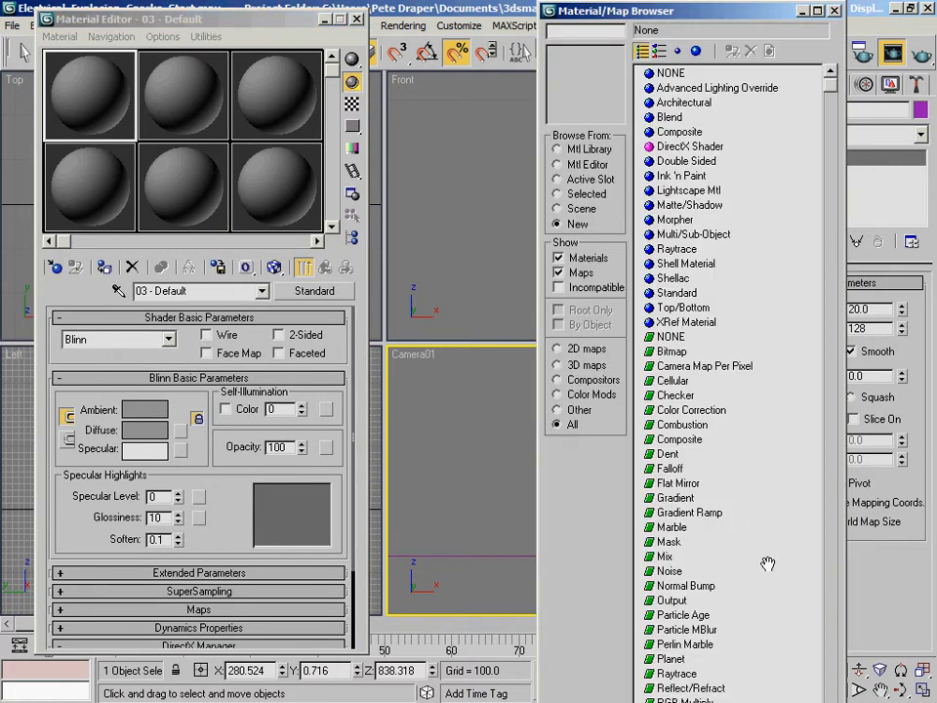
drag(758, 540, 720, 325)
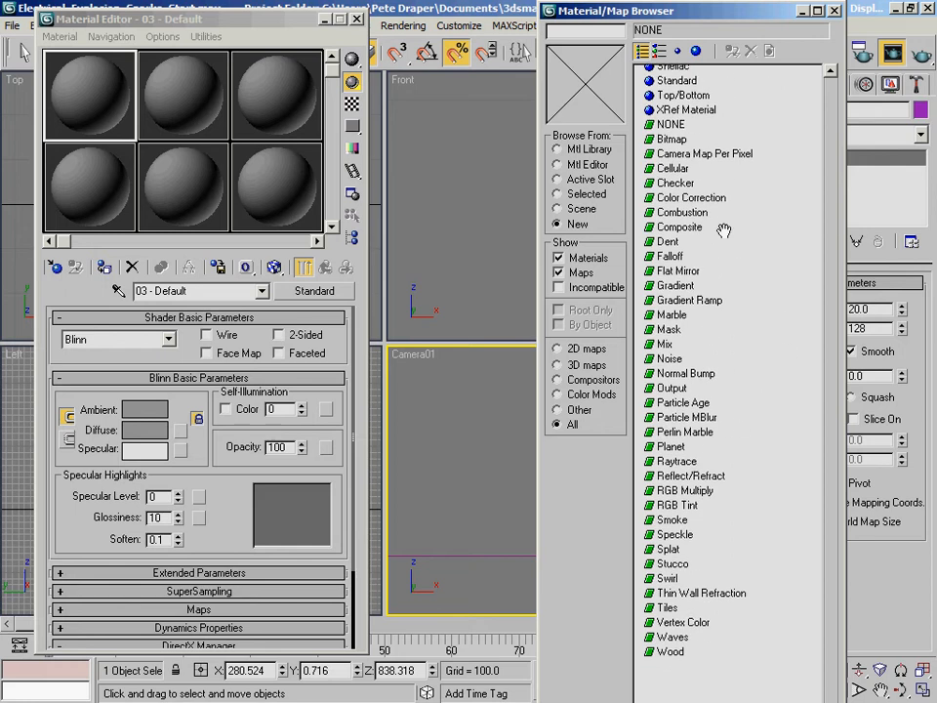
double_click(673, 170)
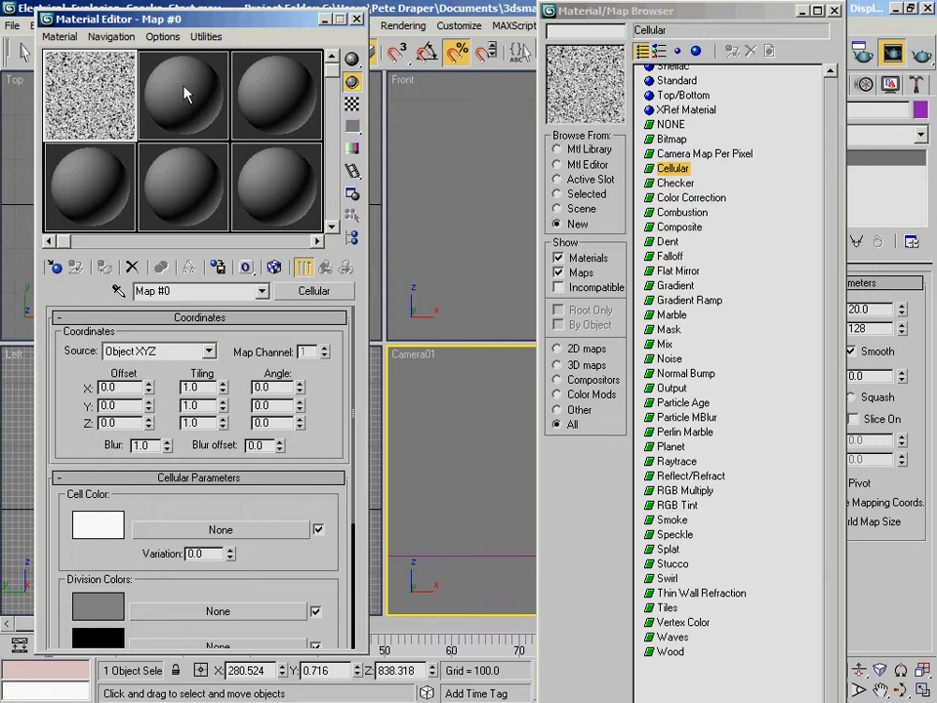
click(833, 10)
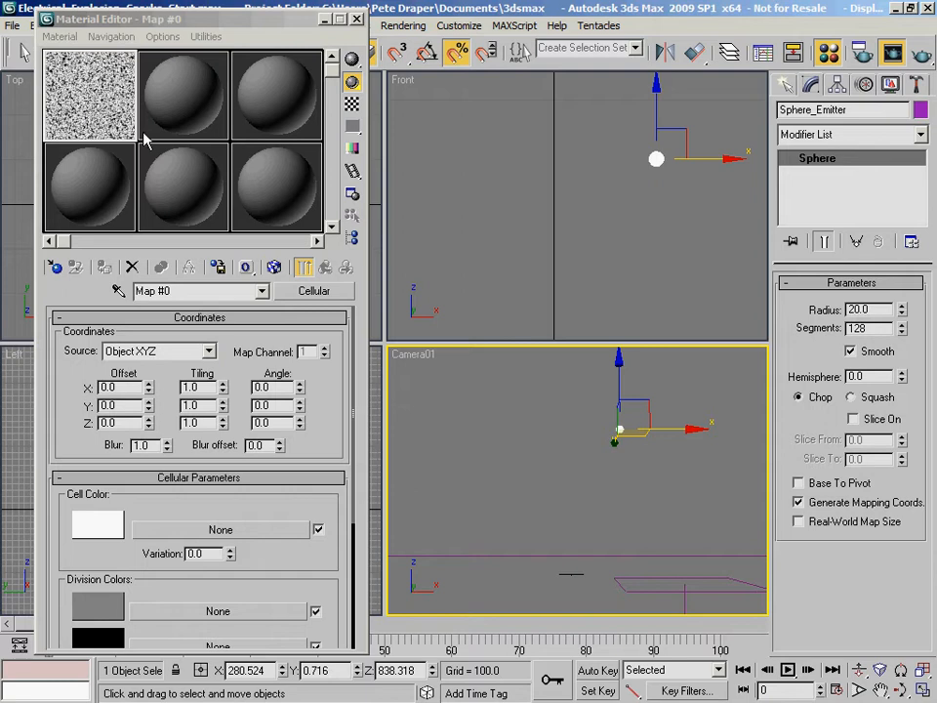
drag(196, 291, 22, 312)
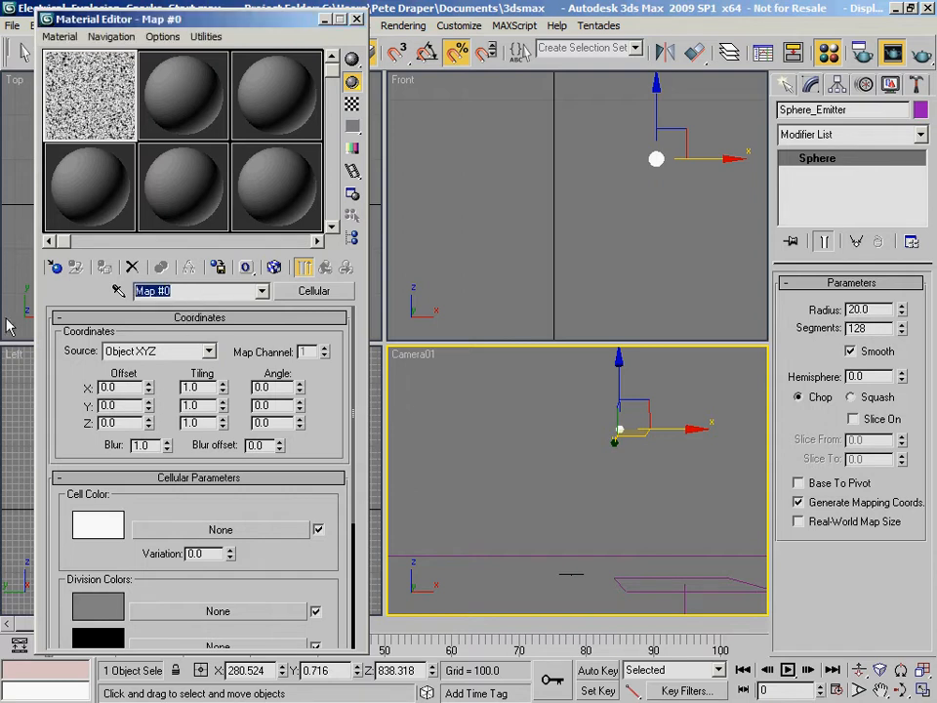
text(SparkDesign)
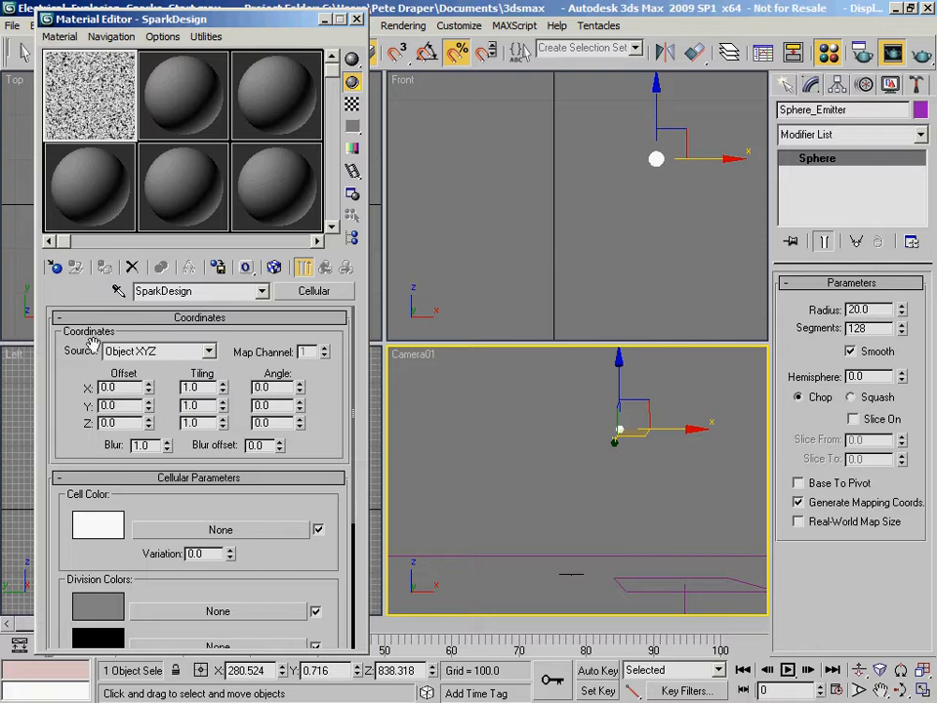
- Set the SparkDesign map's coordinate source to Explicit Map Channel
click(208, 352)
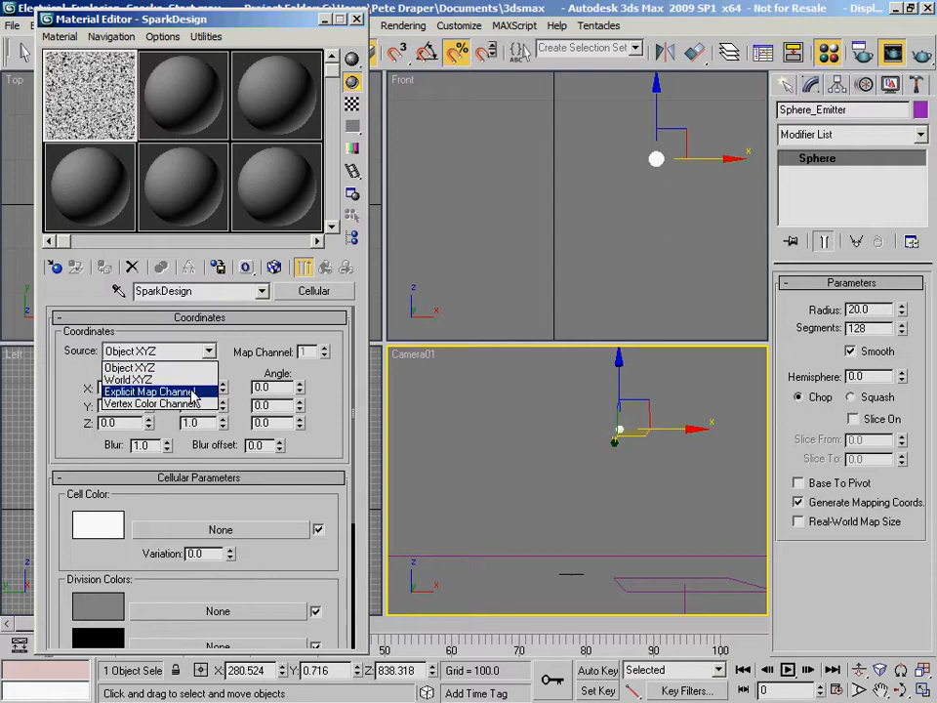
click(193, 392)
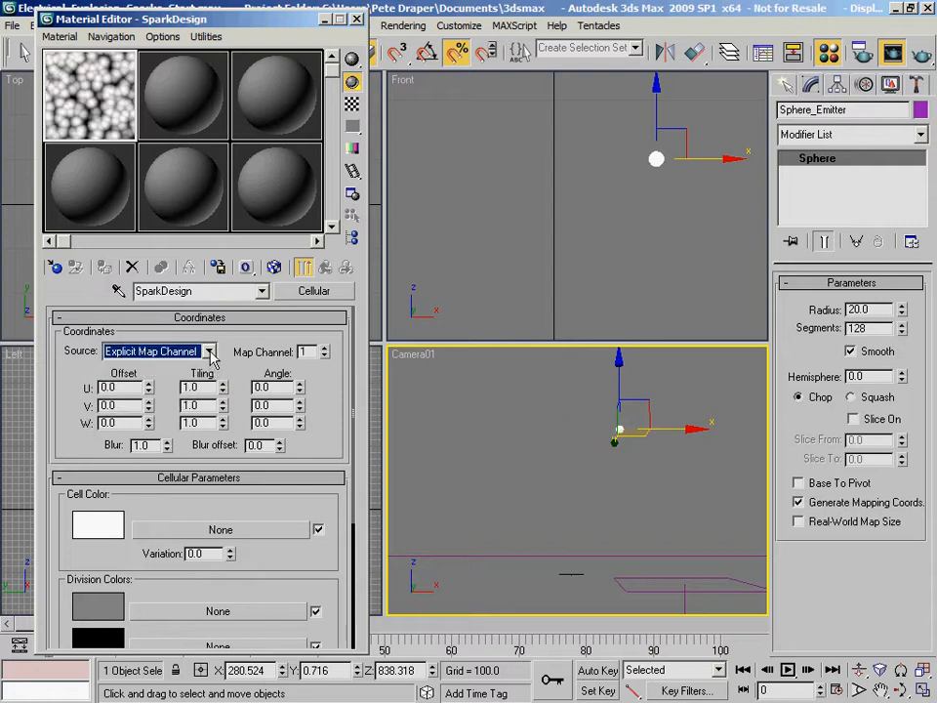
drag(76, 434, 88, 299)
drag(63, 434, 73, 573)
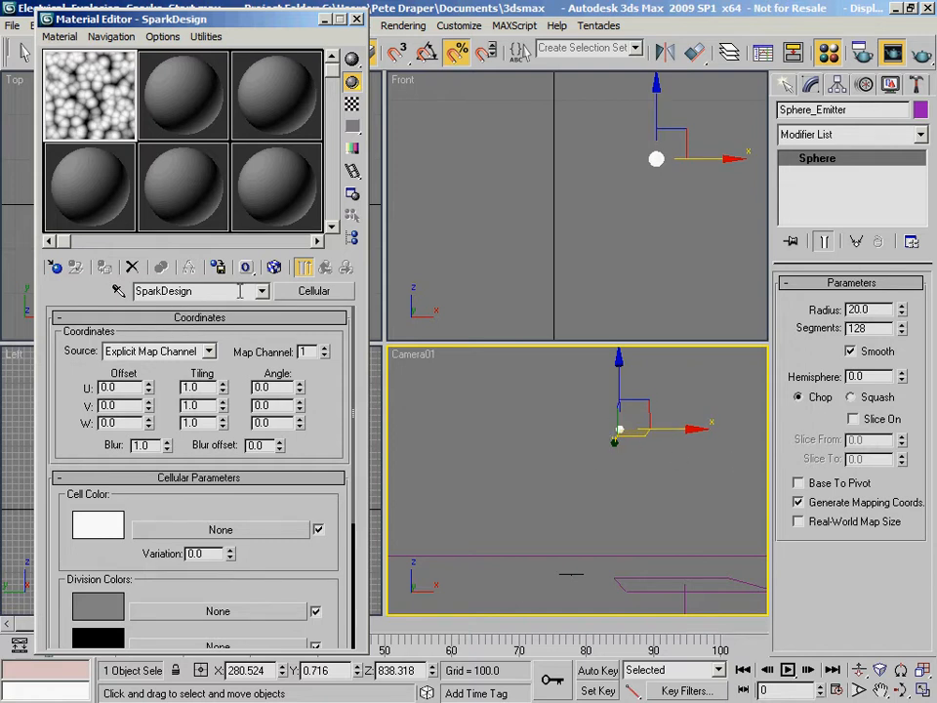
click(209, 351)
click(108, 390)
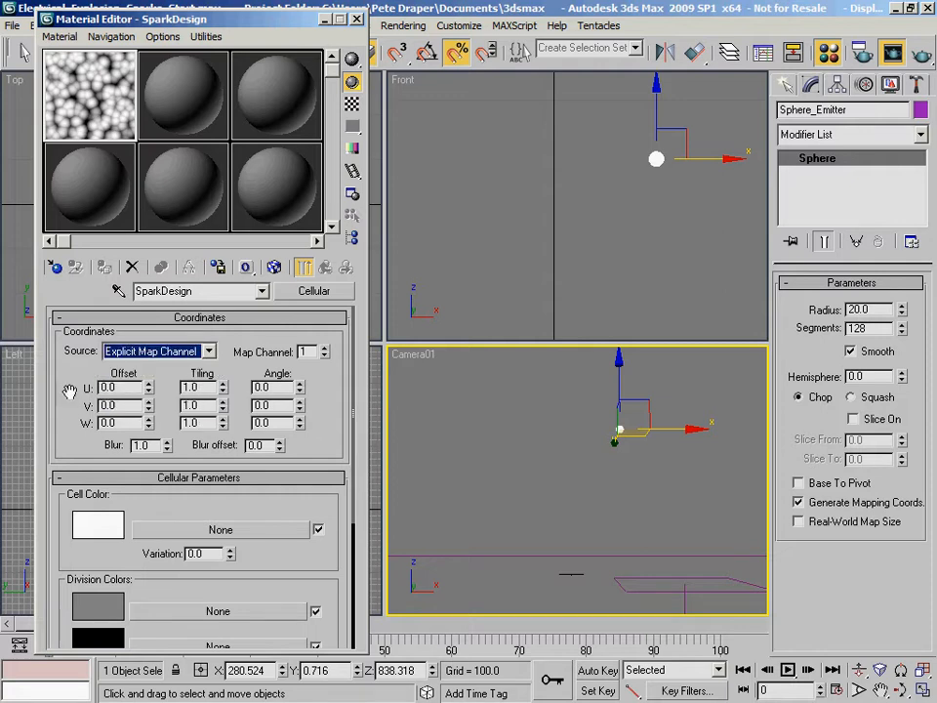
- Animate the SparkDesign map's W offset to 5.0 at frame 100 using Auto Key
double_click(133, 422)
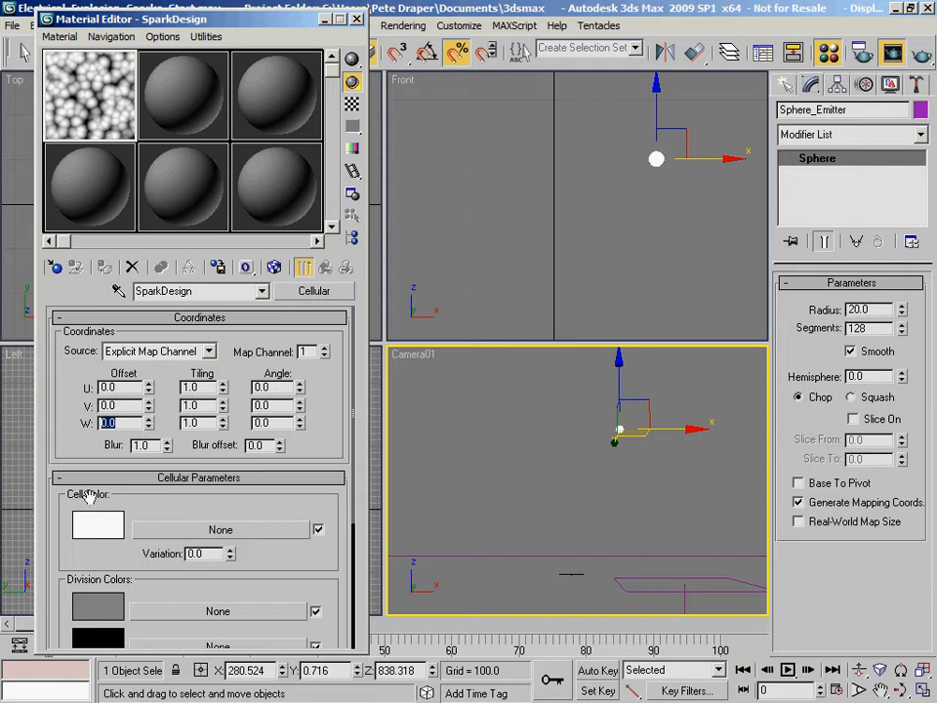
scroll(70, 410, down, 5)
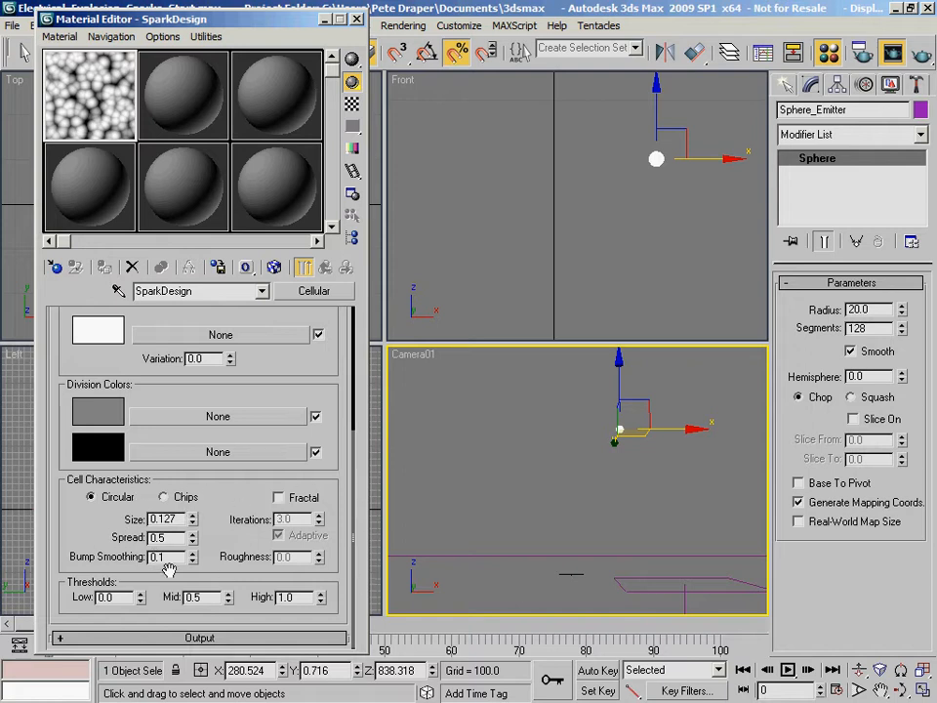
scroll(71, 401, up, 1)
scroll(70, 400, up, 4)
drag(144, 651, 154, 672)
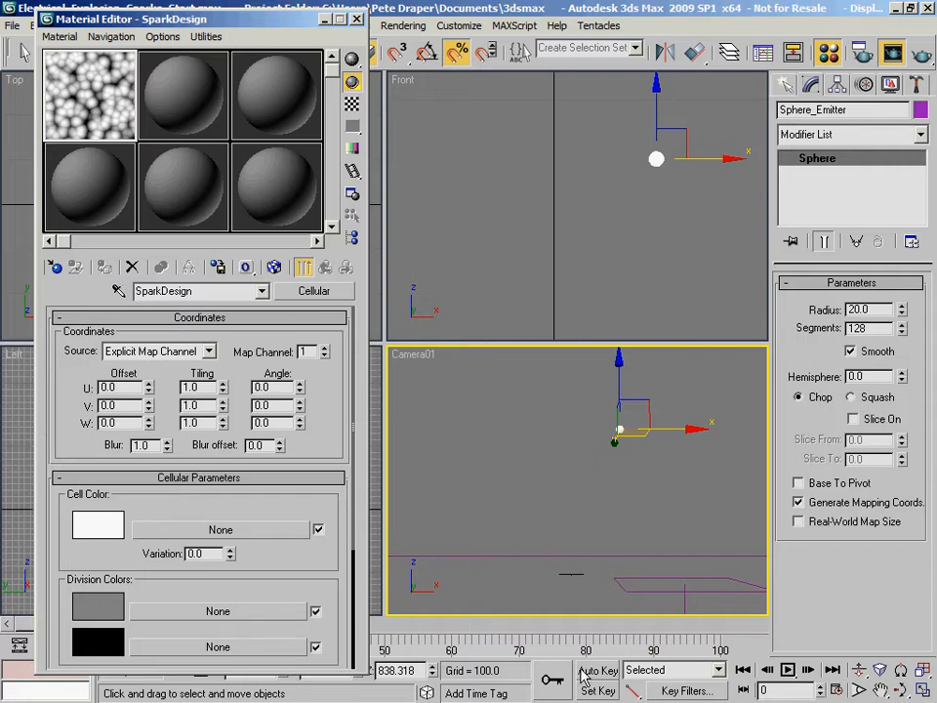
drag(700, 627, 851, 641)
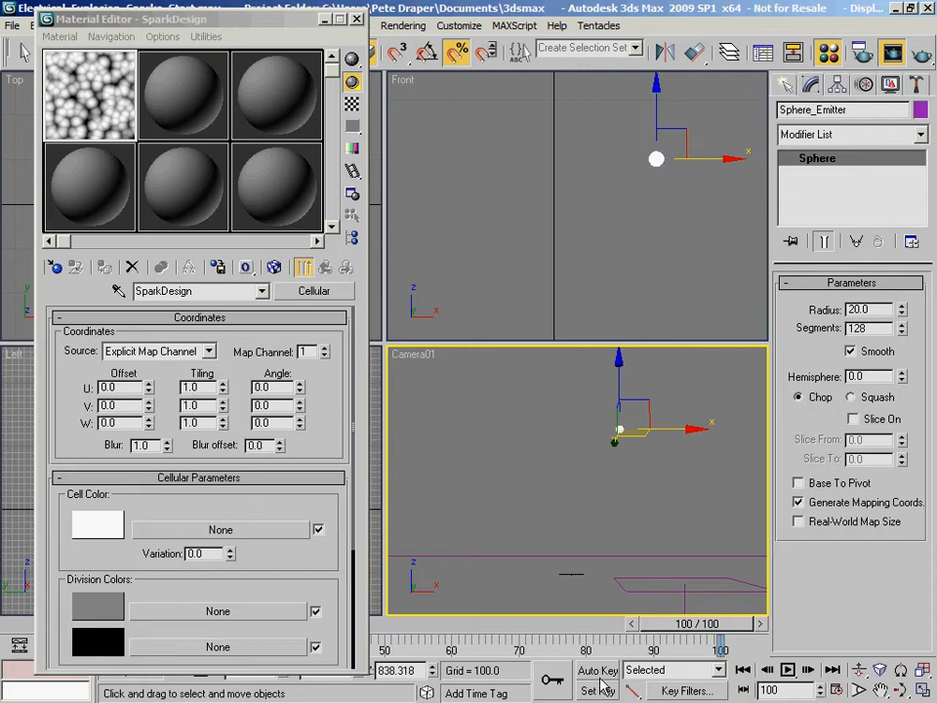
click(595, 671)
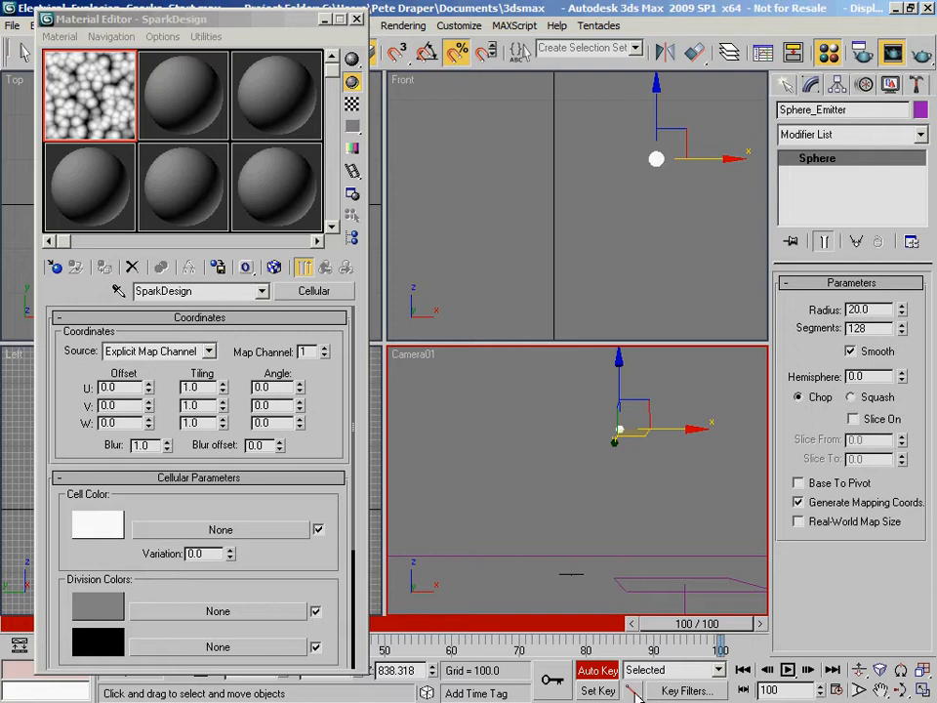
drag(633, 690, 635, 574)
click(127, 423)
double_click(127, 423)
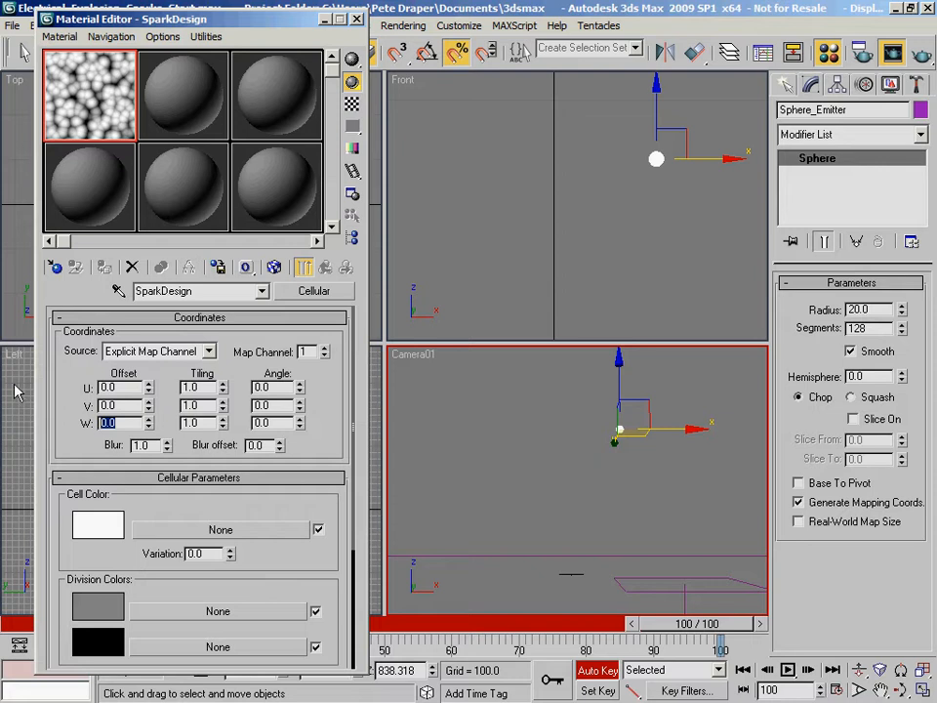
text(5)
key(Return)
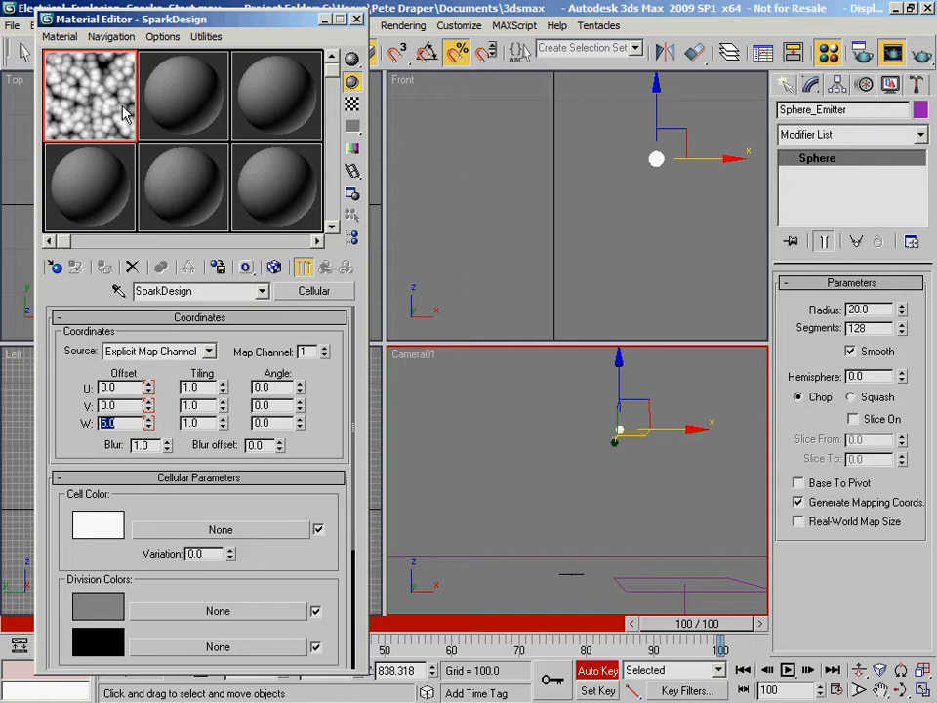
- Scrub the timeline to check the animated cell pattern, return to frame 0 and turn off Auto Key
click(16, 625)
drag(30, 624, 258, 625)
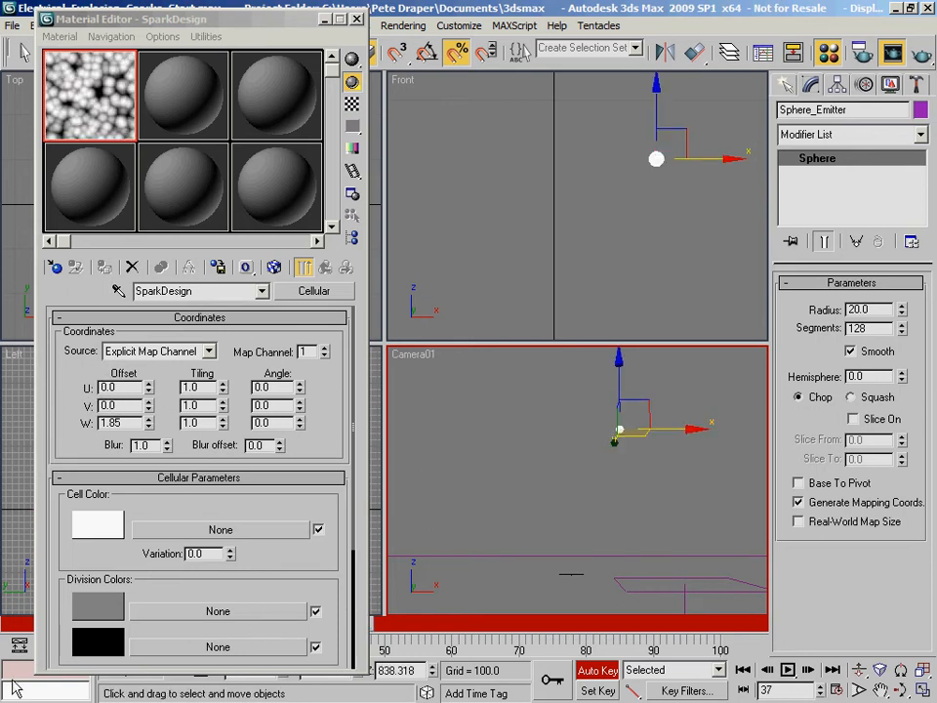
click(37, 631)
drag(37, 631, 17, 630)
key(w)
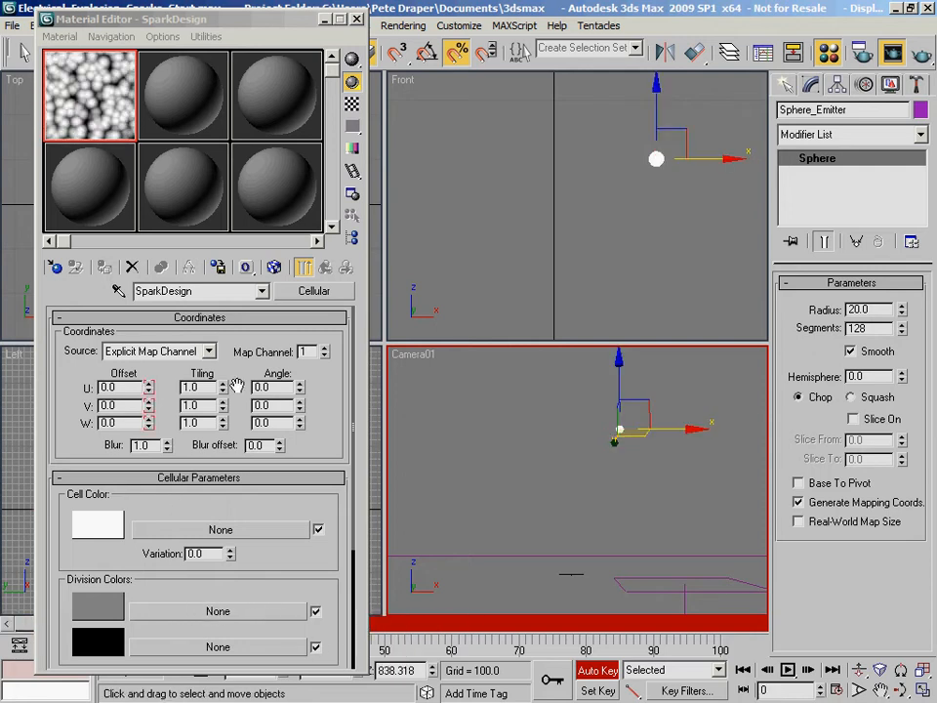
click(598, 669)
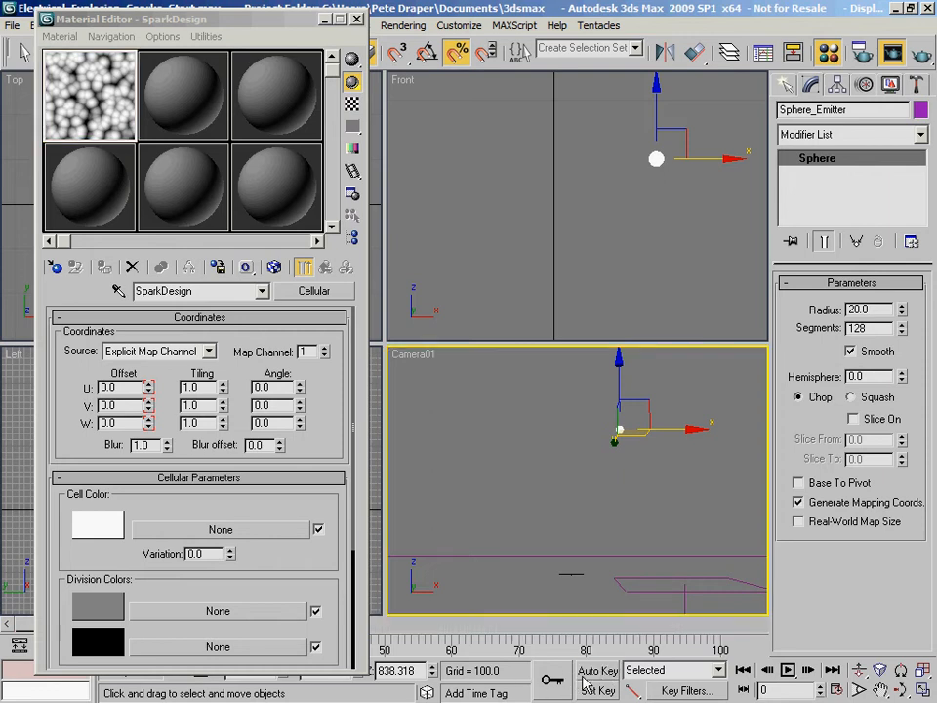
- Copy the black division color over the grey division color of the SparkDesign map
drag(88, 655, 101, 611)
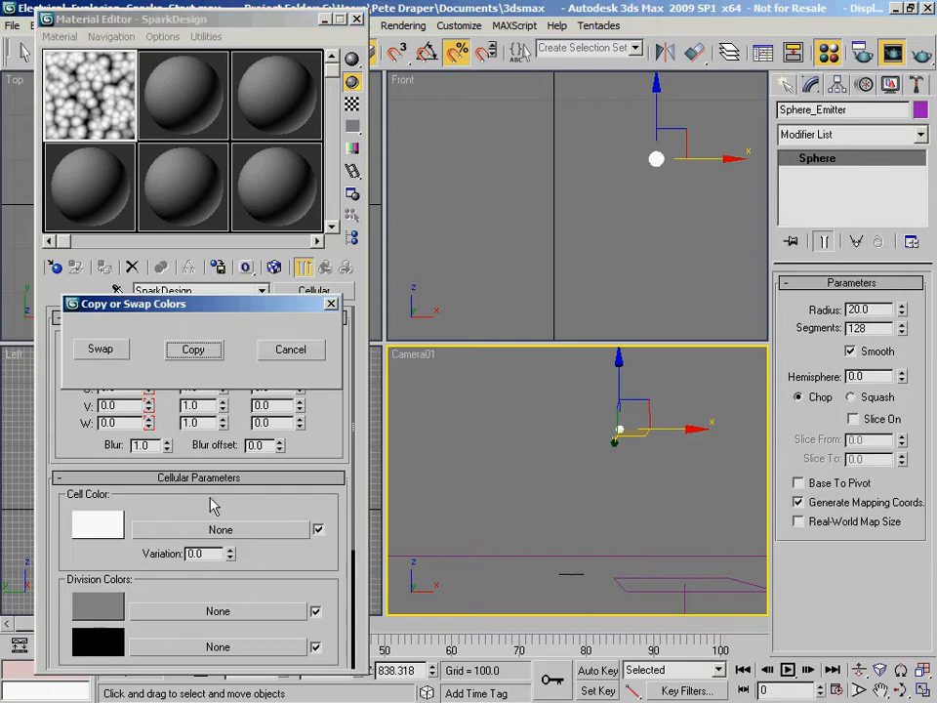
click(195, 351)
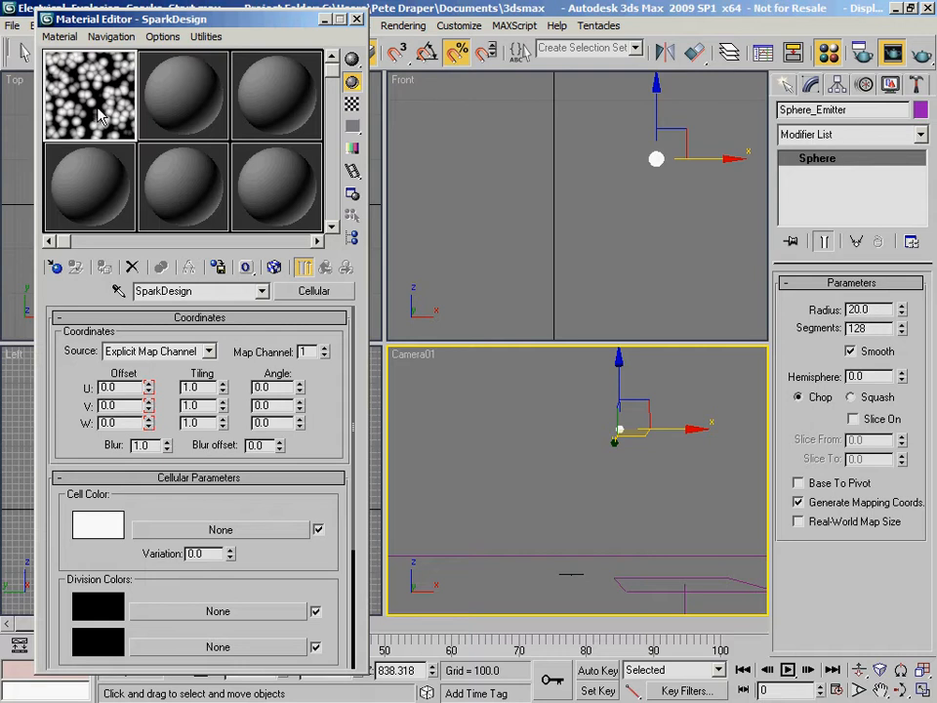
drag(101, 23, 185, 17)
- Set the SparkDesign cell size to 0.8, enable Fractal and set the spread to 0.3
scroll(196, 566, down, 3)
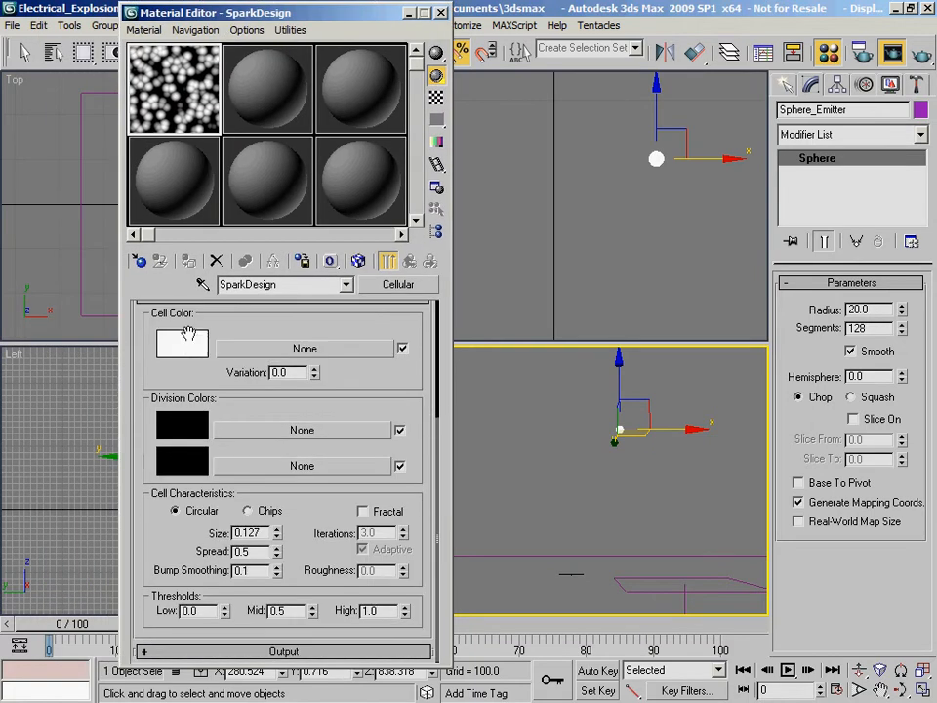
scroll(186, 625, up, 1)
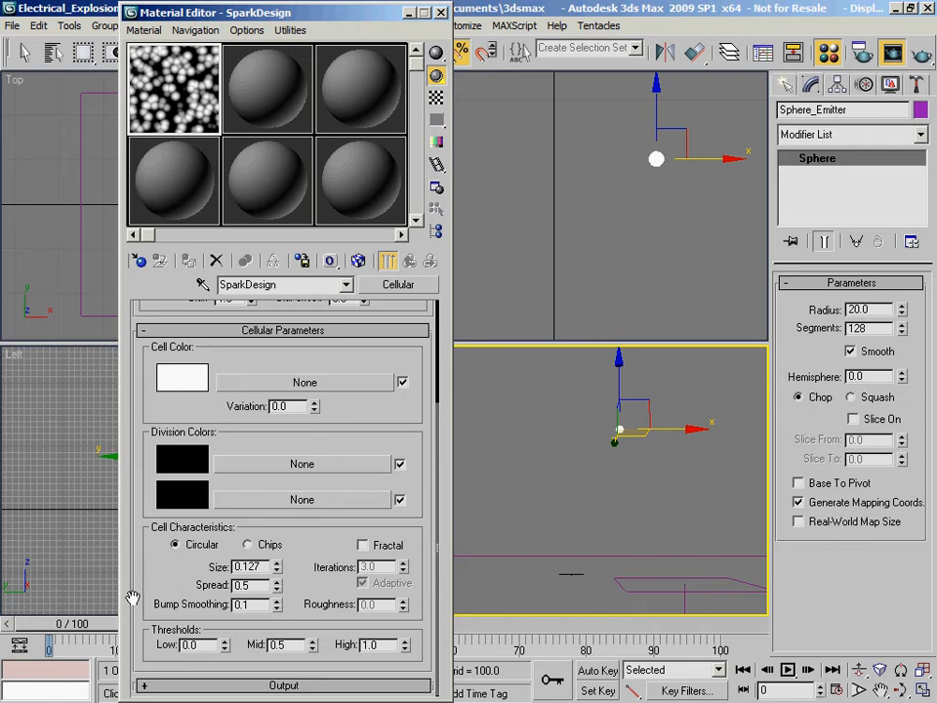
double_click(265, 567)
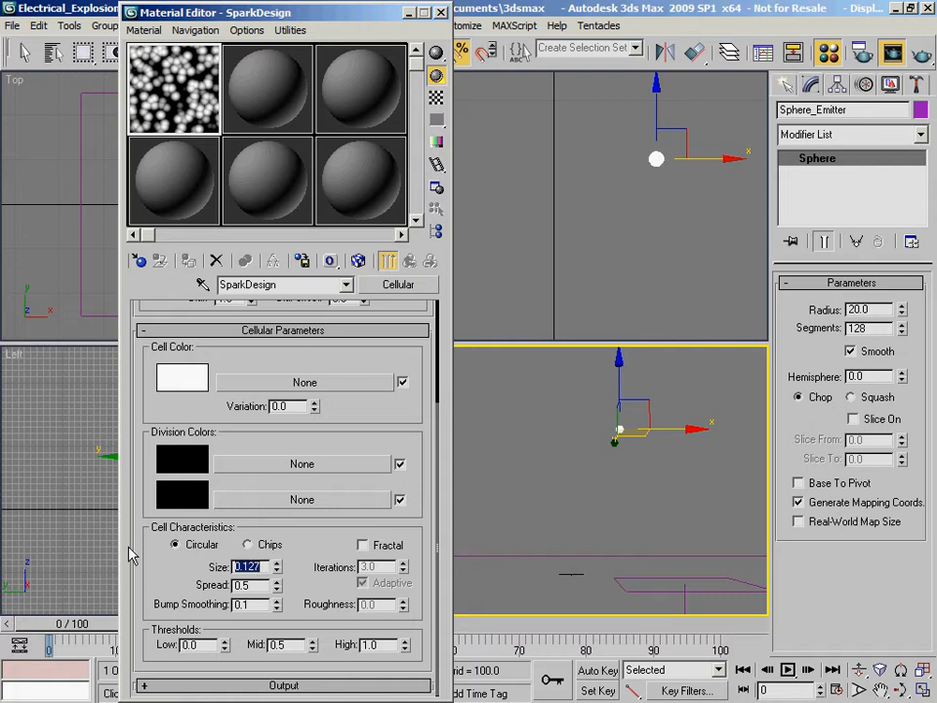
text(.8)
key(Return)
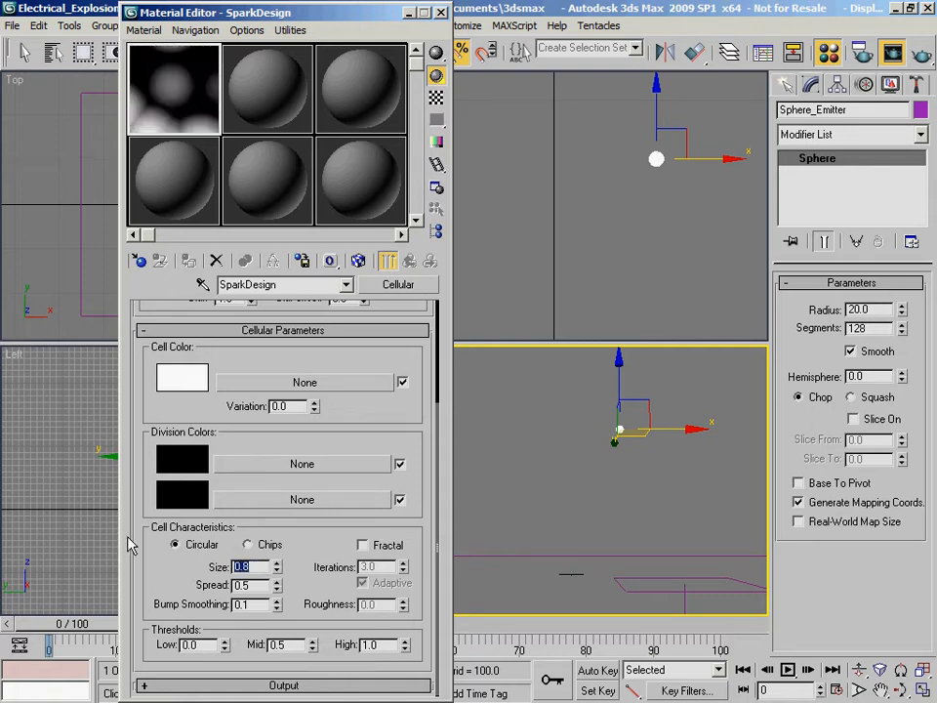
click(363, 545)
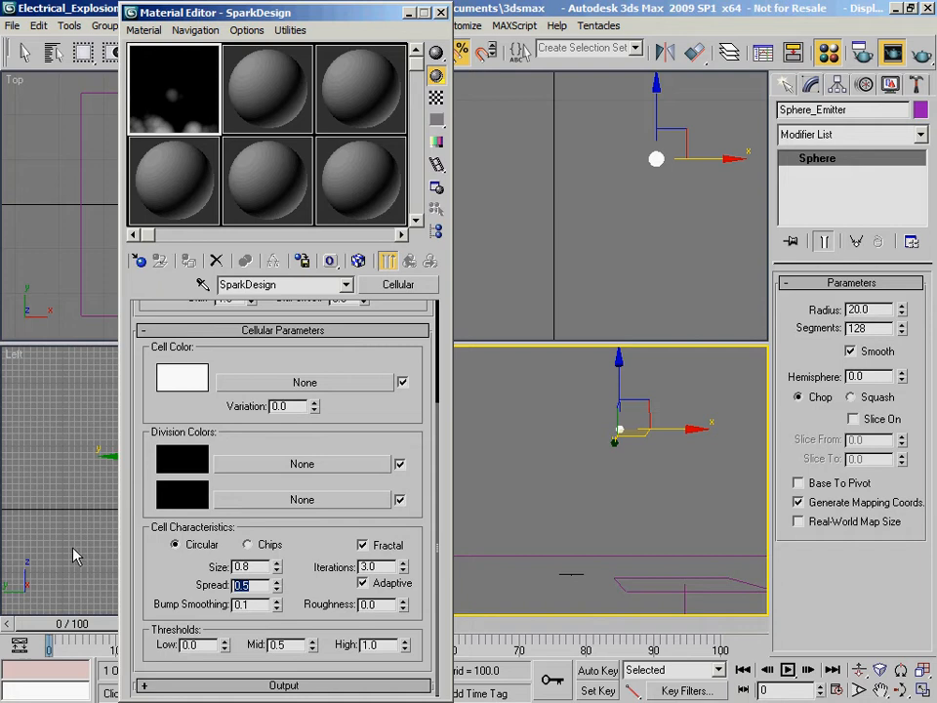
key(Return)
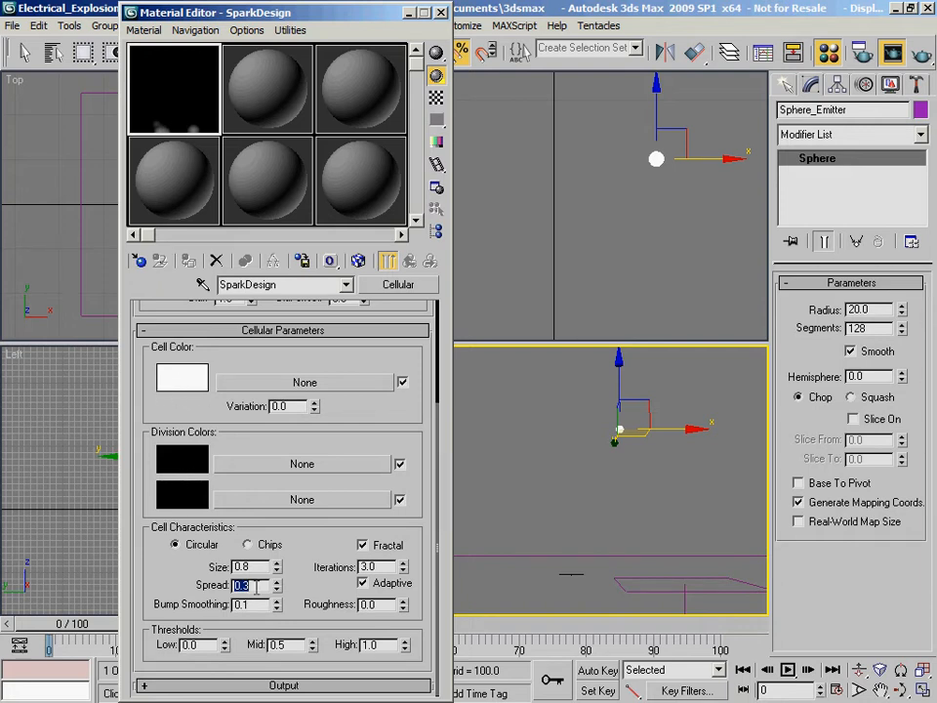
drag(278, 591, 297, 563)
drag(71, 624, 59, 645)
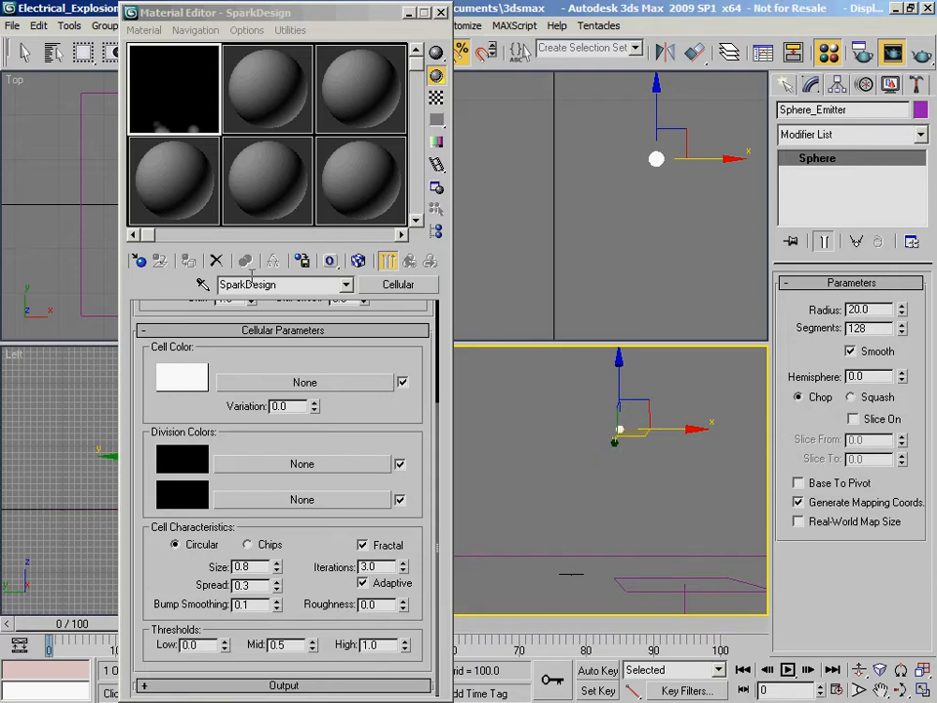
drag(342, 358, 347, 456)
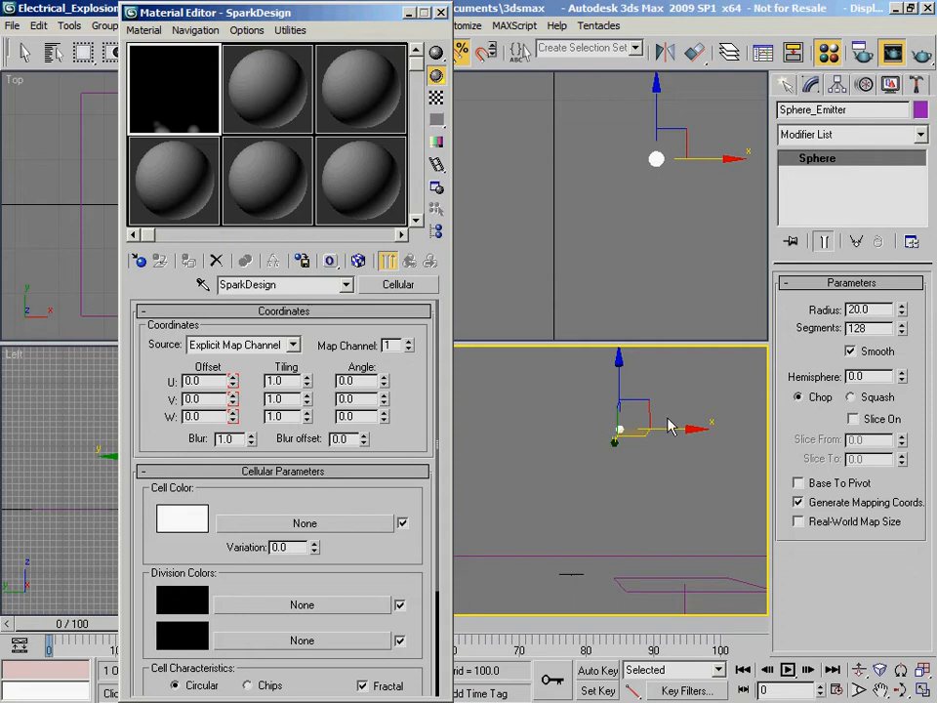
- Name the second material slot Emitter and assign that material to Sphere_Emitter
click(273, 90)
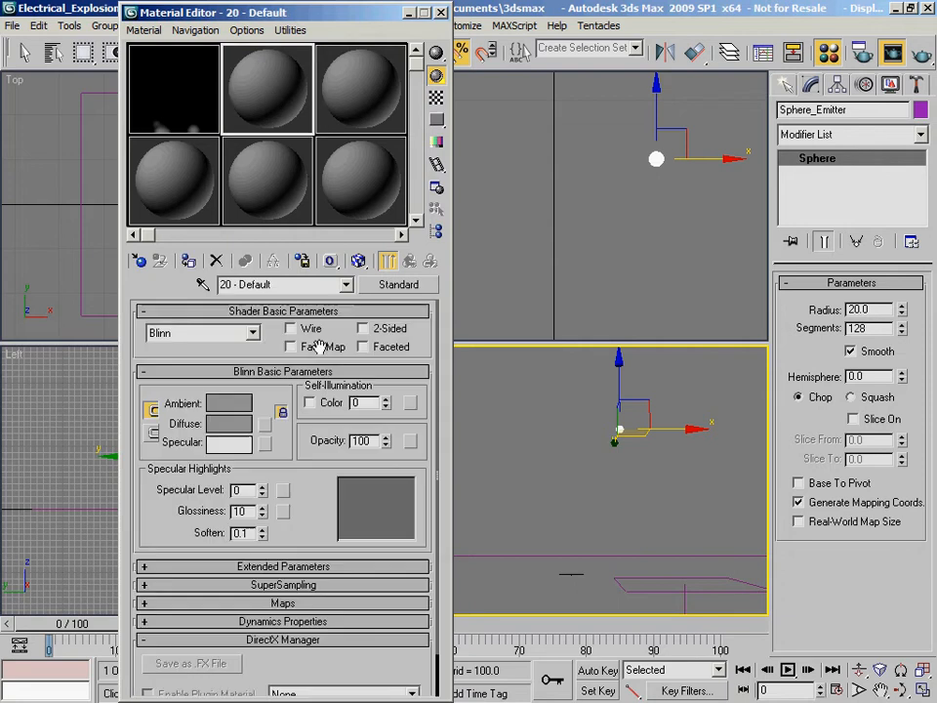
click(302, 284)
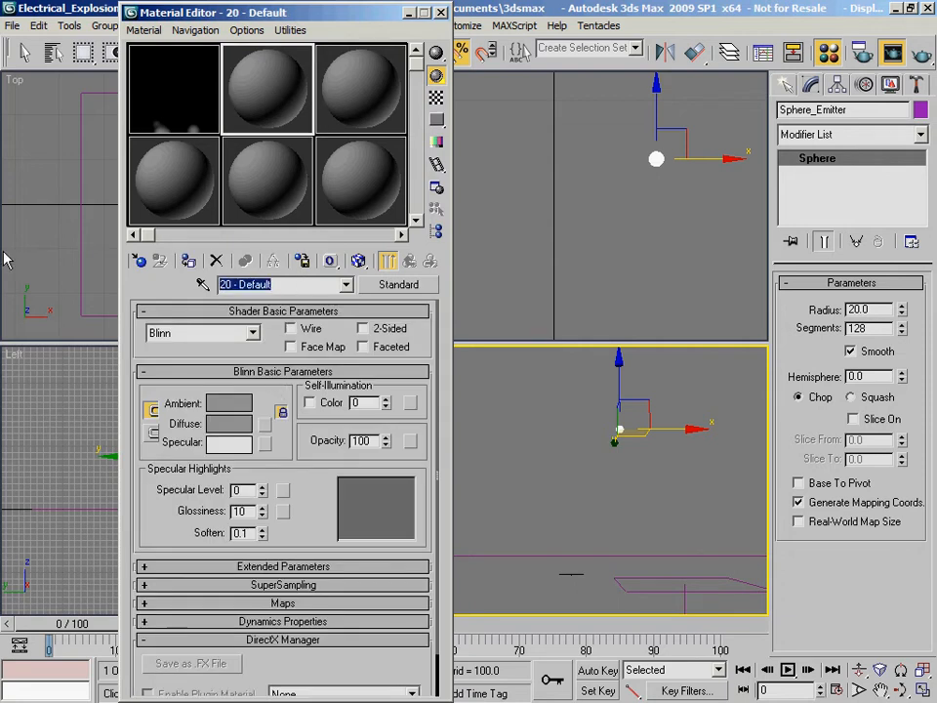
text(Emitter)
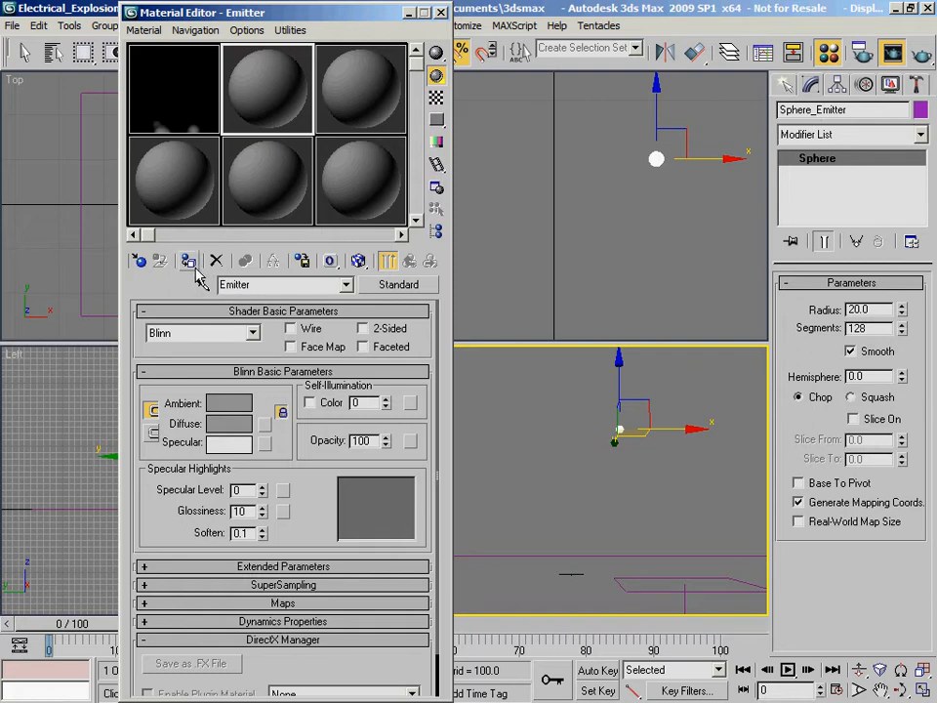
click(190, 262)
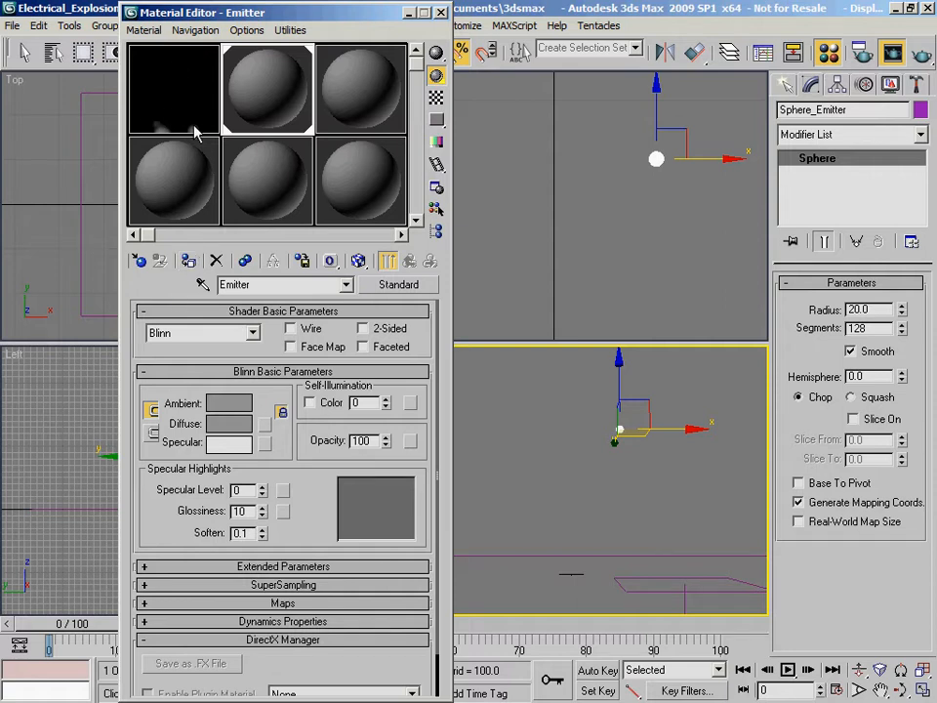
- At frame 9, add an Output map named emitter_control to the Emitter material's diffuse color
drag(81, 625, 141, 625)
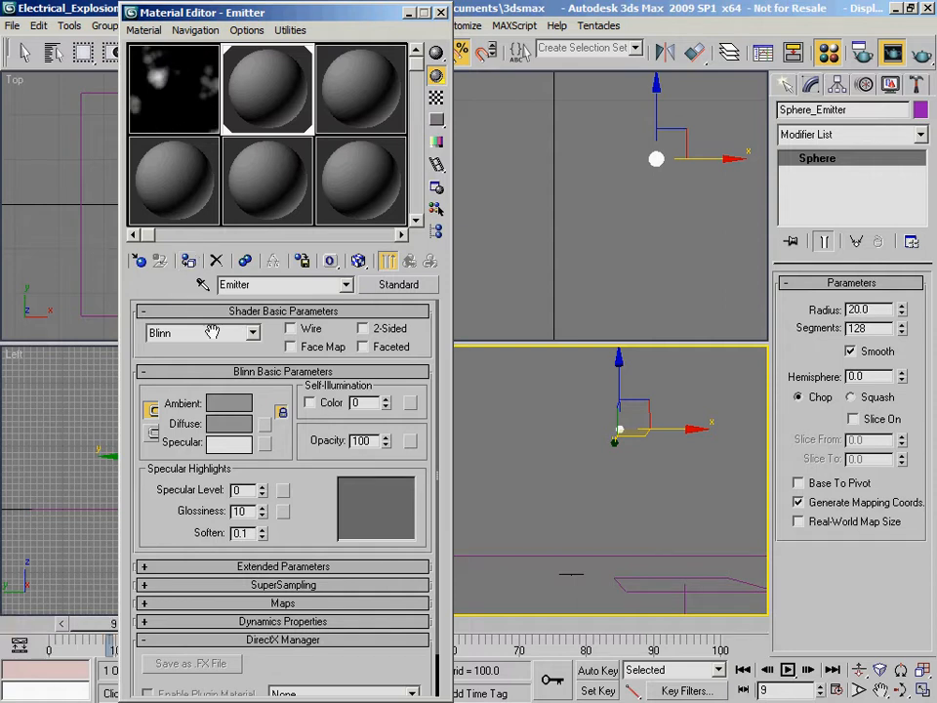
click(265, 424)
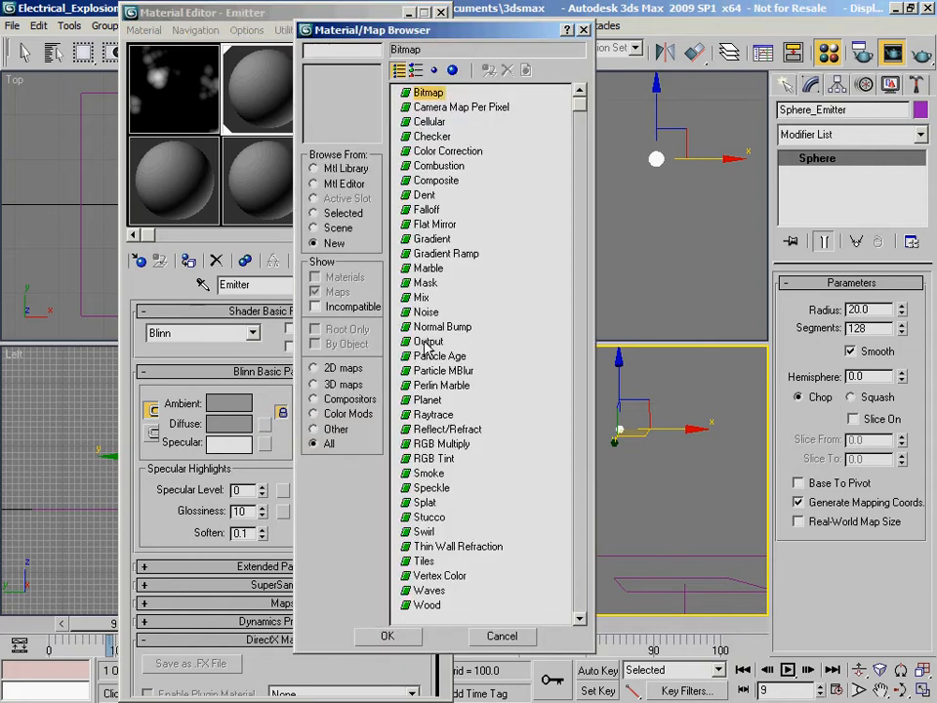
double_click(429, 340)
drag(276, 286, 22, 282)
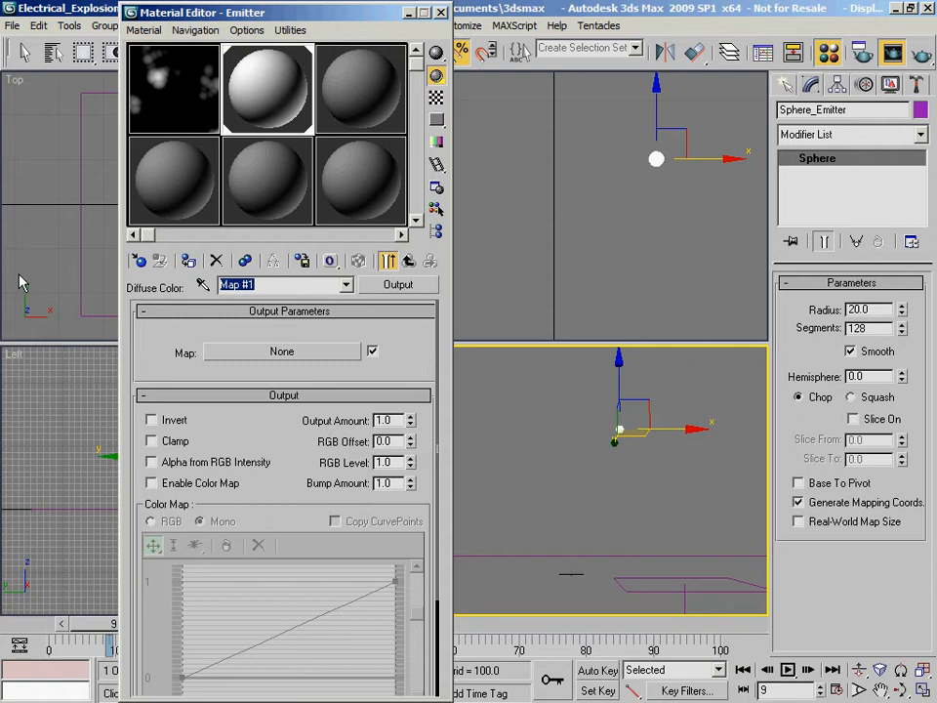
text(emitter_control)
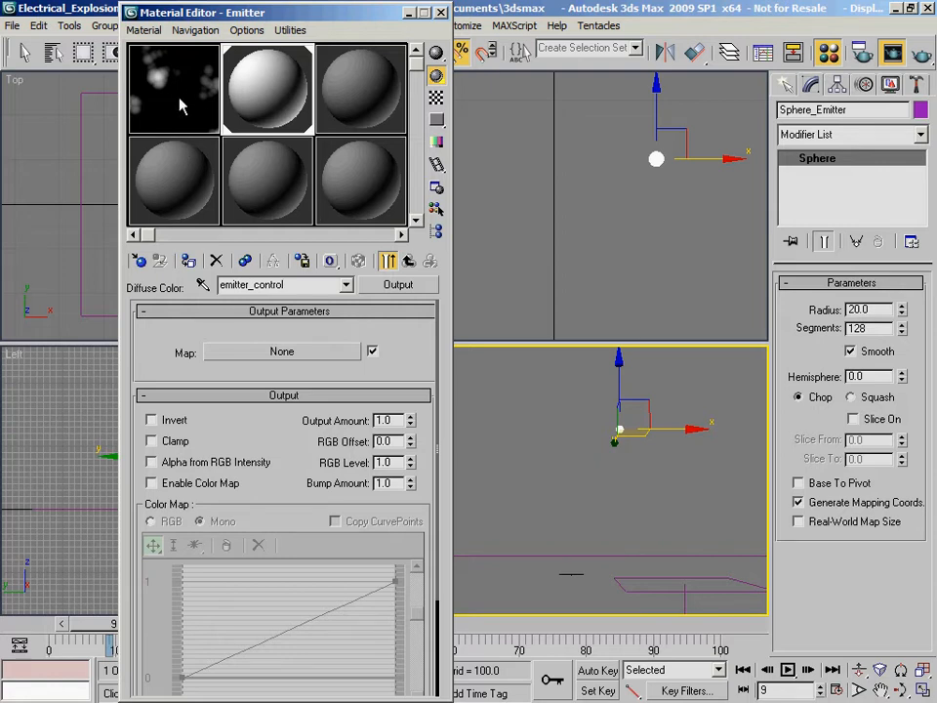
- Load the SparkDesign map as an instance into emitter_control and compare the map-only and end-result previews
drag(166, 101, 256, 358)
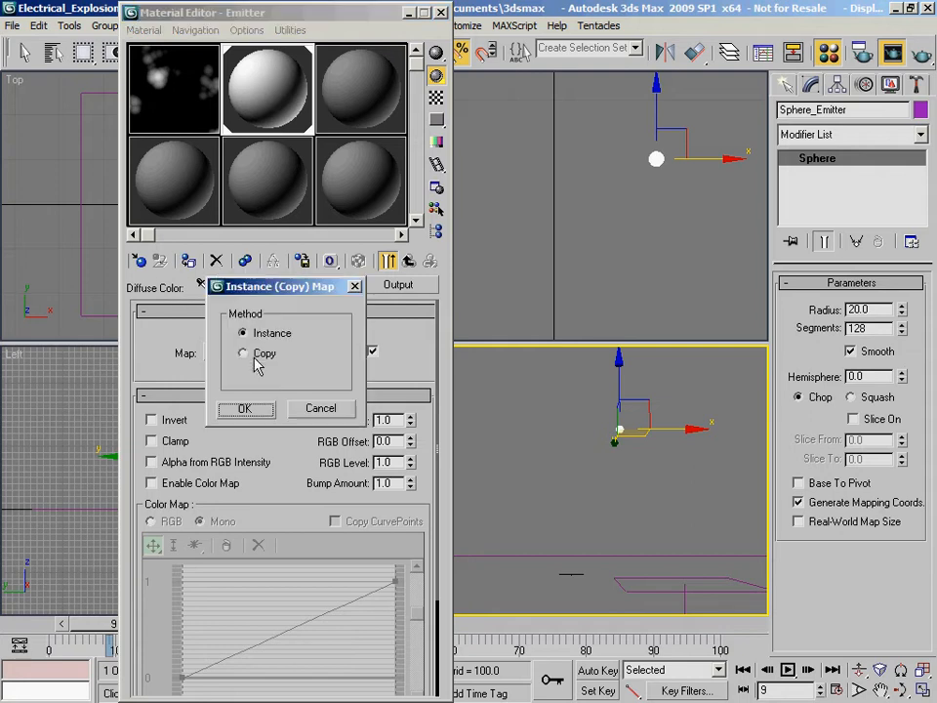
click(246, 411)
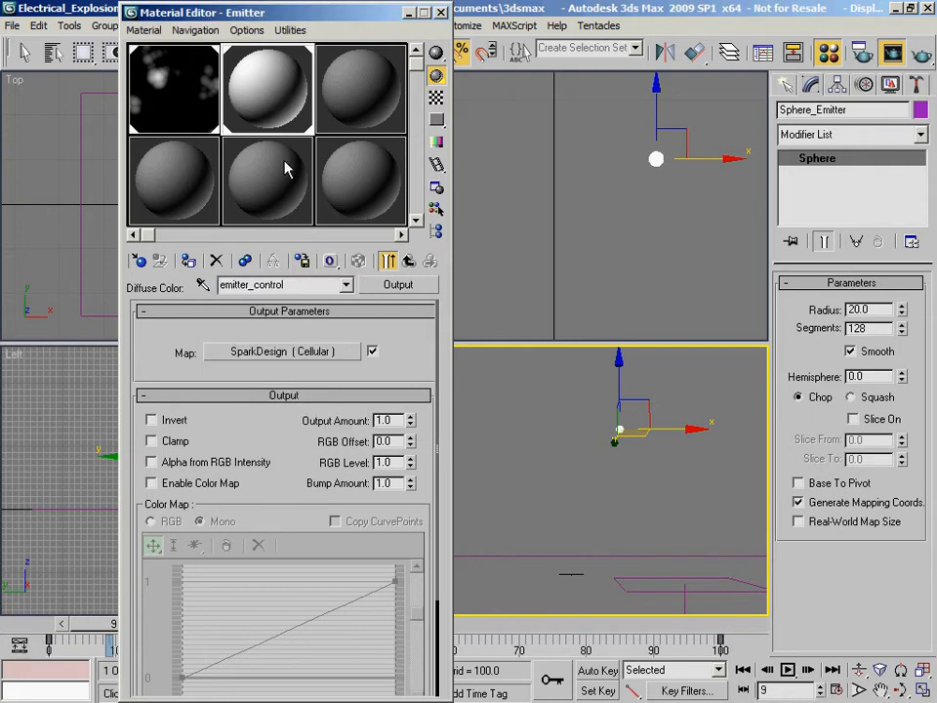
click(387, 261)
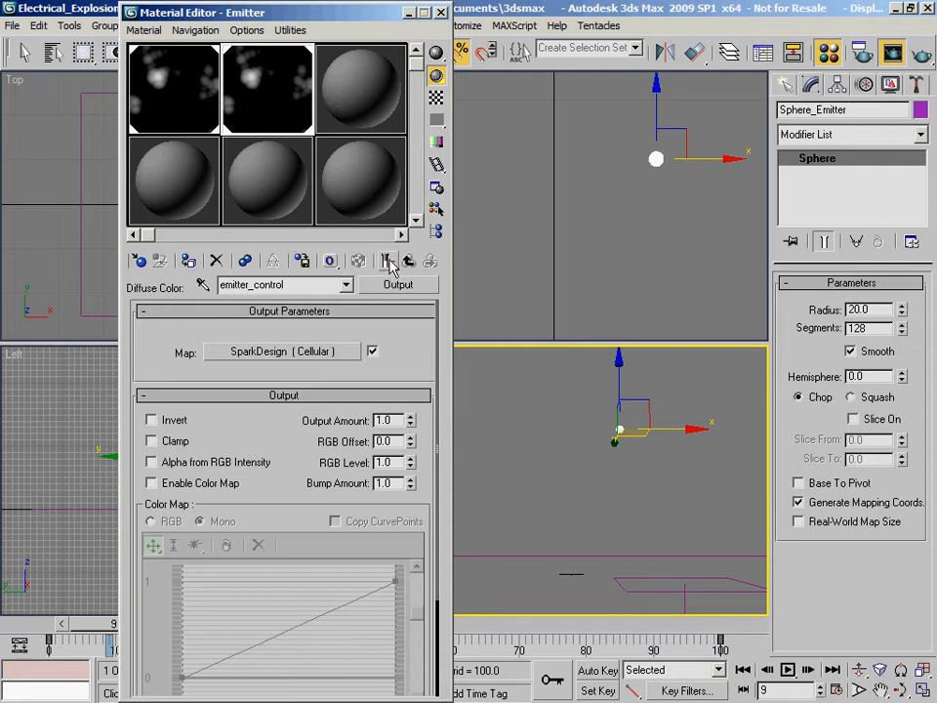
click(388, 261)
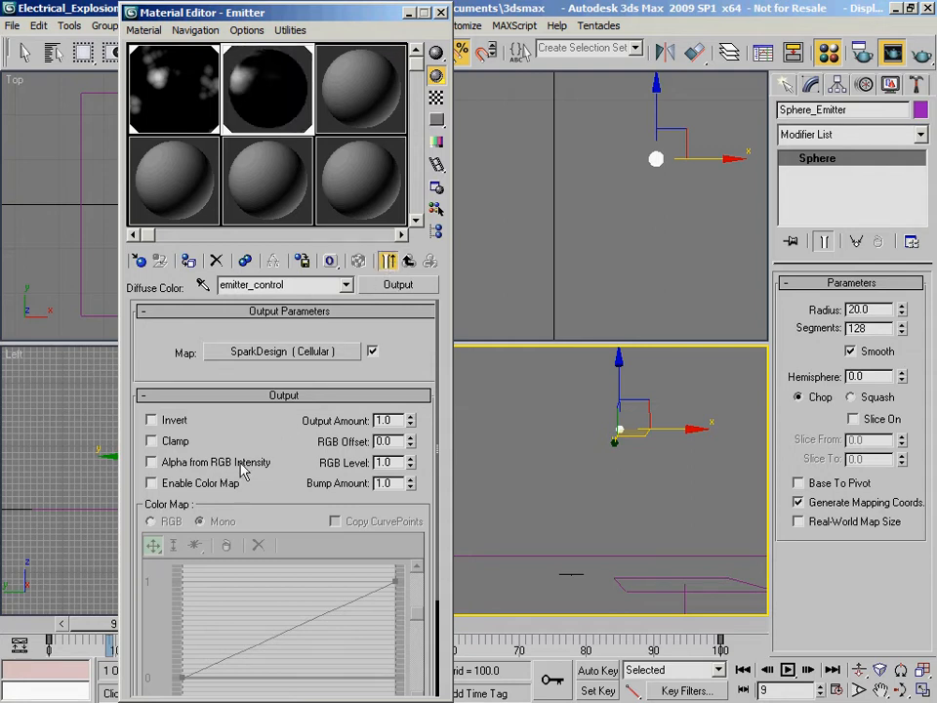
- Enable the color map on emitter_control and switch its sample preview to show only the current map level
click(164, 485)
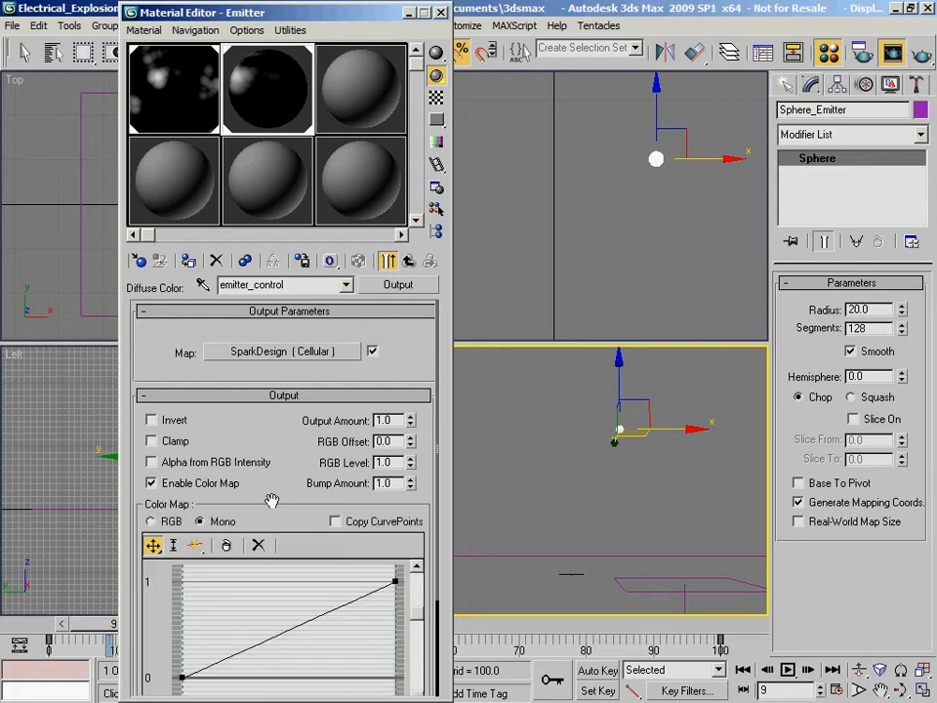
scroll(220, 363, down, 2)
drag(332, 322, 340, 366)
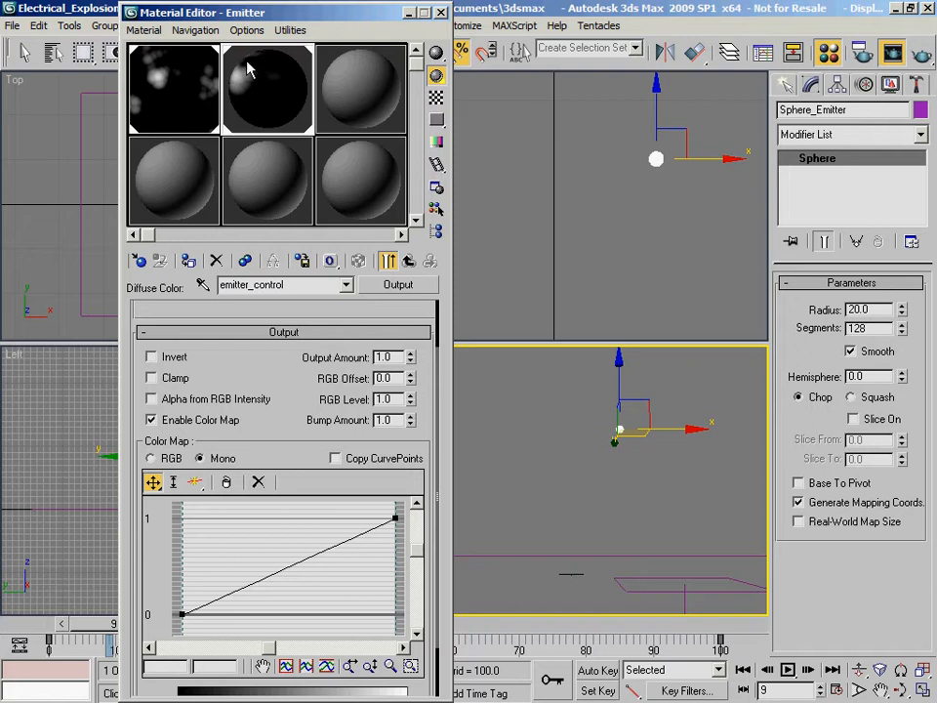
click(389, 262)
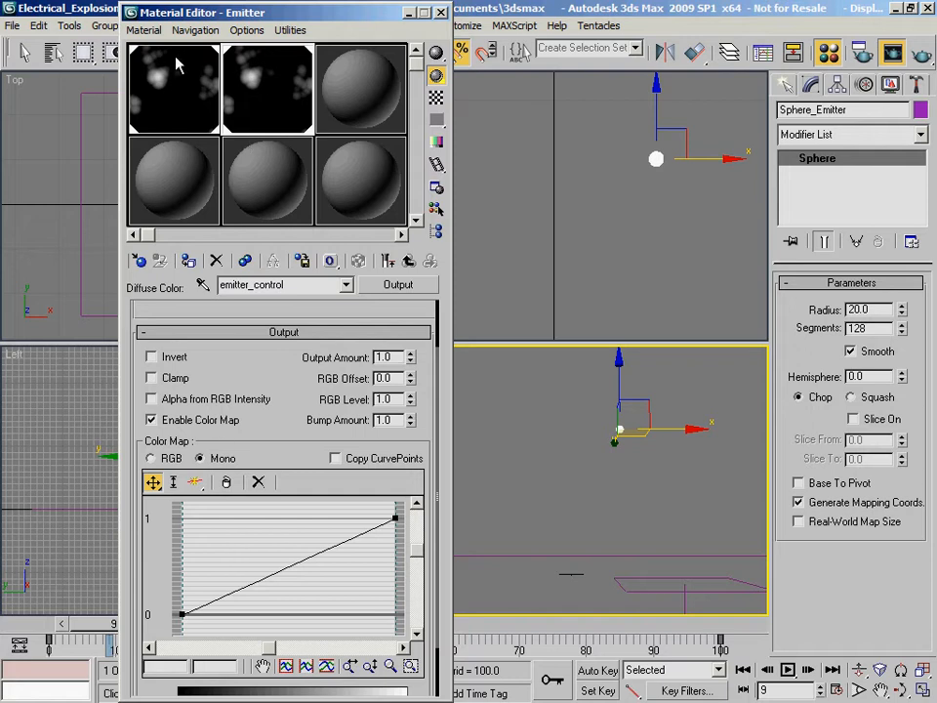
- Add a point to emitter_control's color map curve at 0.25, 0.0 and inspect the enlarged sample preview
drag(220, 310, 245, 369)
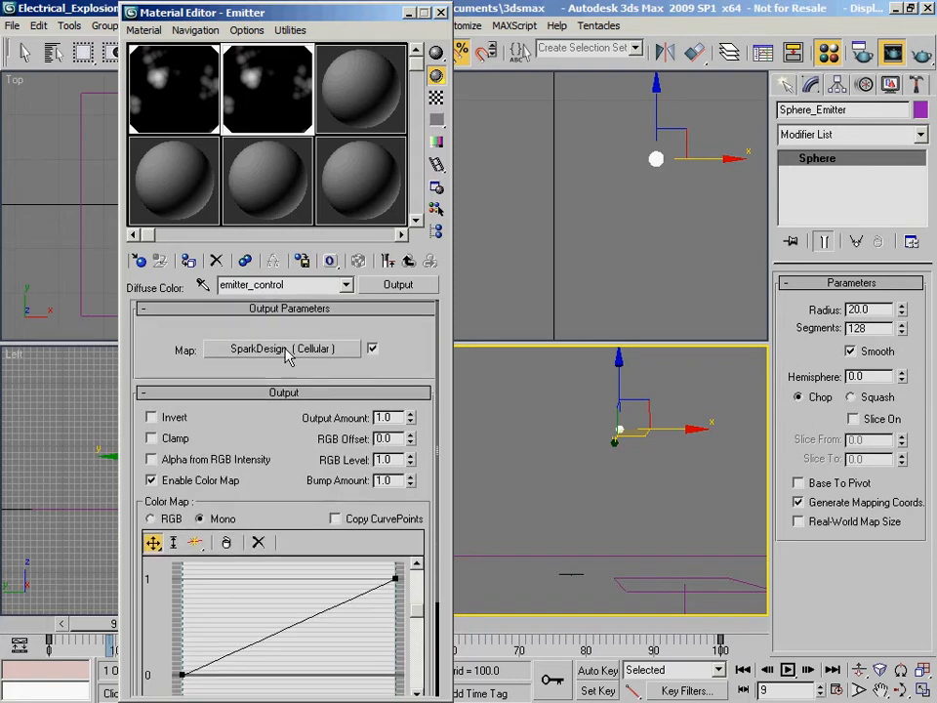
drag(305, 502, 333, 411)
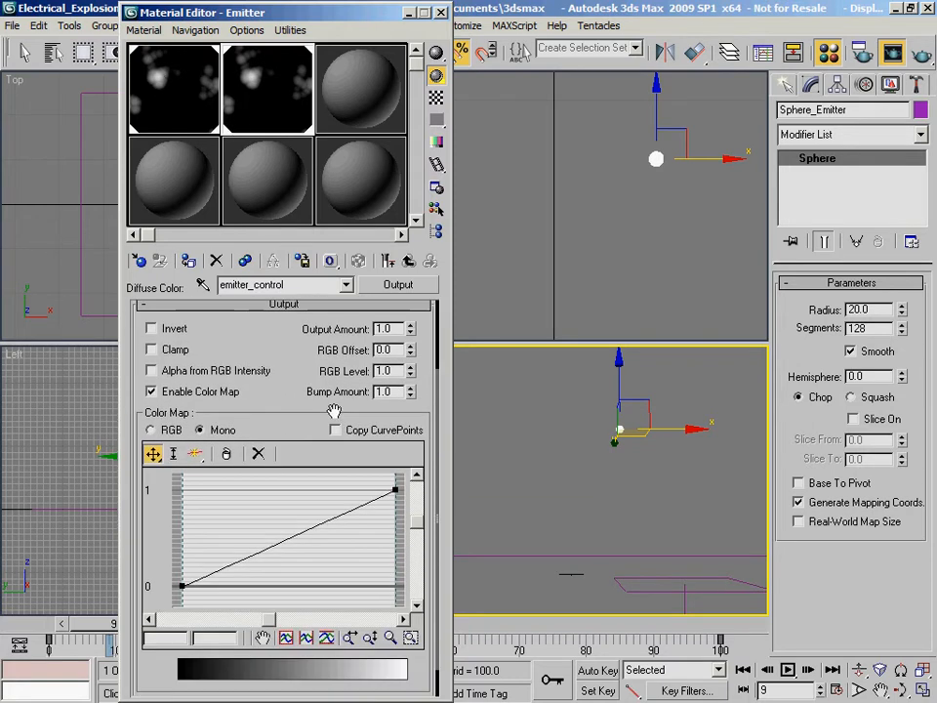
click(200, 458)
click(249, 556)
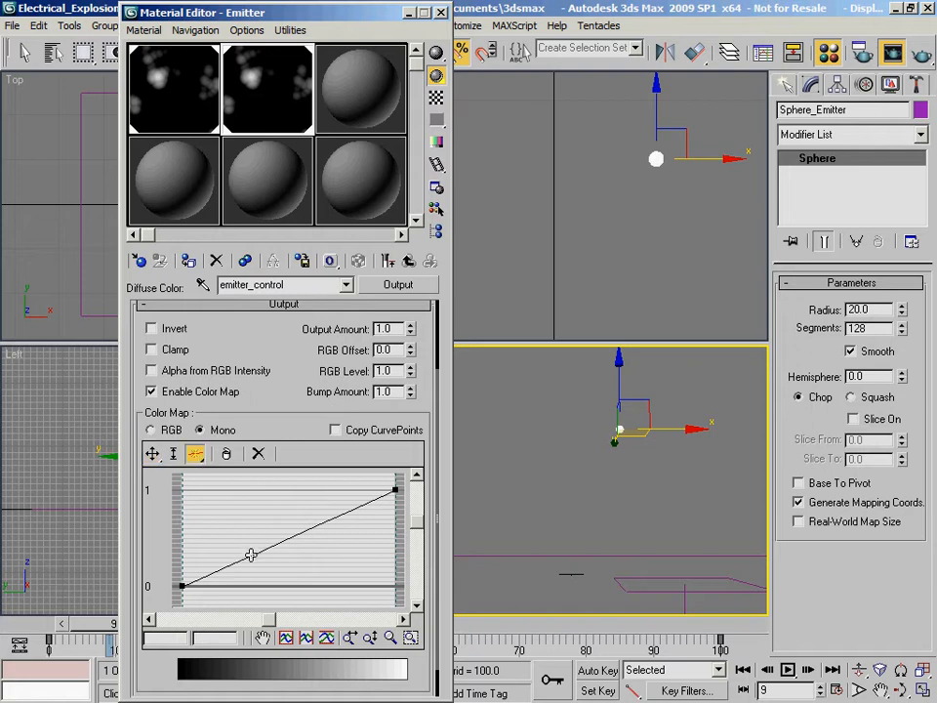
click(154, 455)
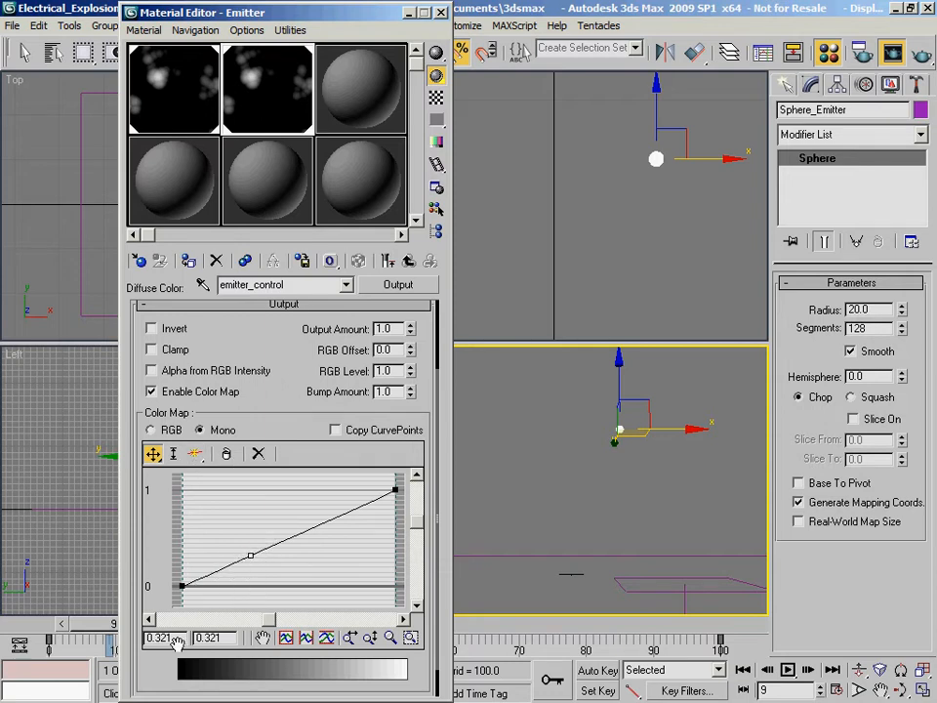
drag(176, 639, 36, 620)
key(BackSpace)
key(Return)
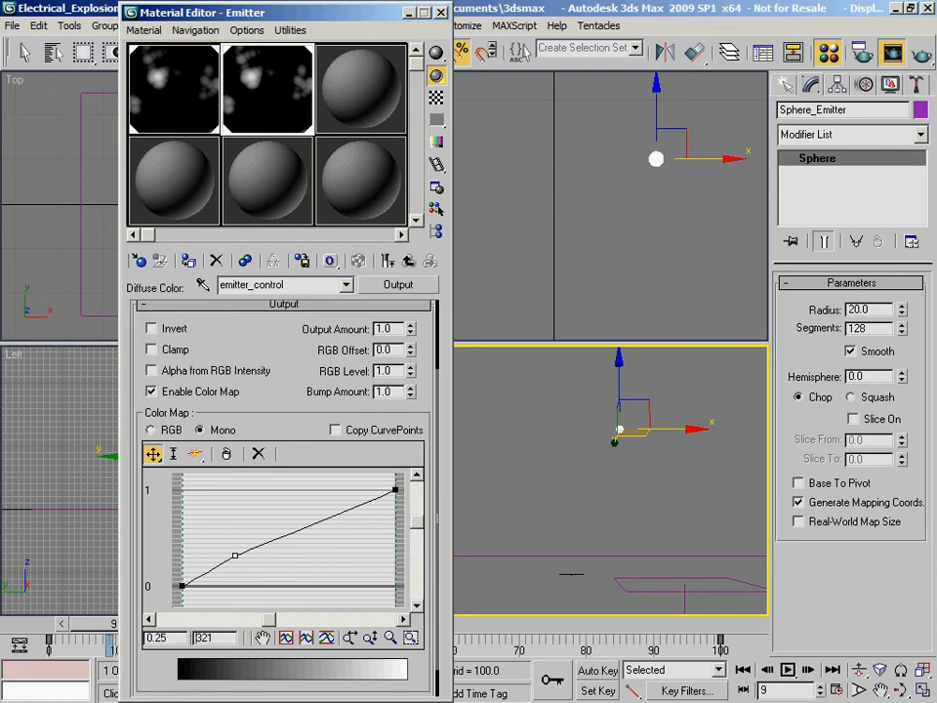
text(0)
key(Return)
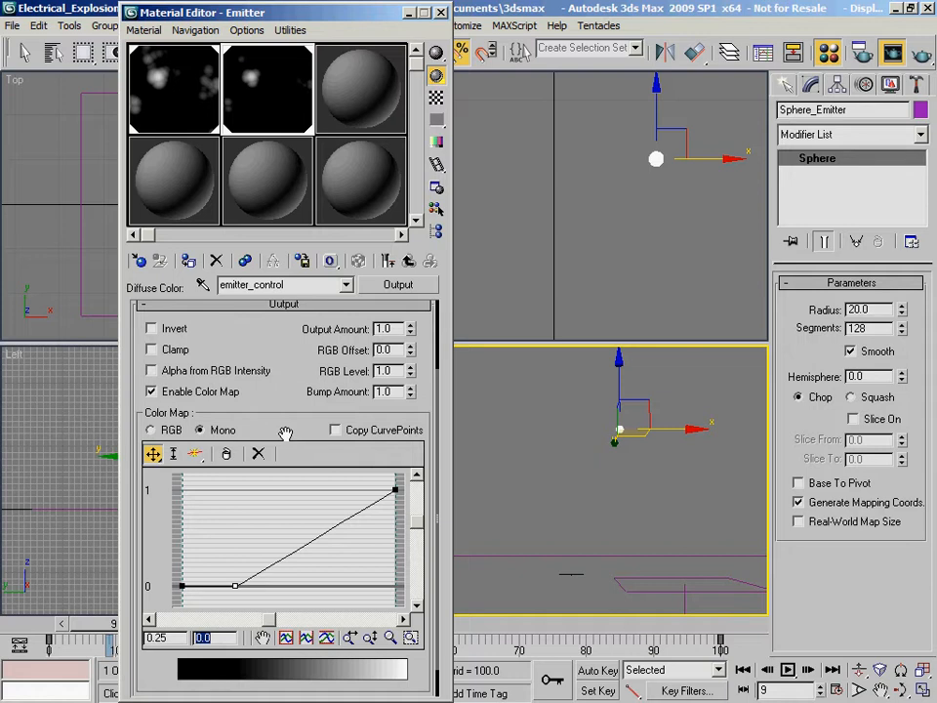
double_click(270, 86)
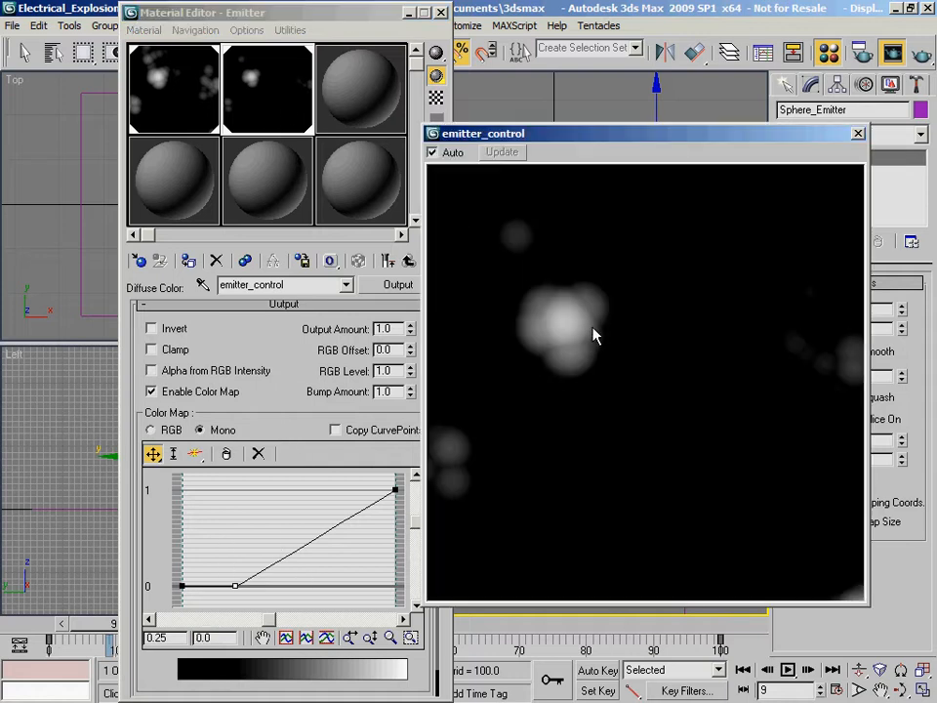
click(858, 133)
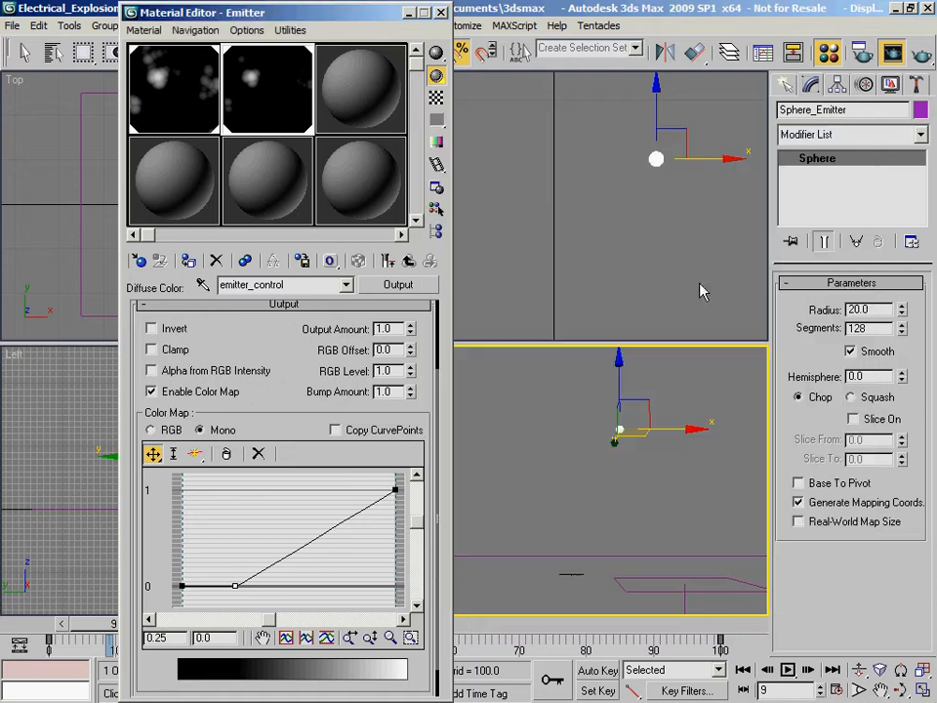
- Convert the curve point at 0.25 to Bezier-Corner and stretch its outgoing handle along the zero line almost to the curve's end
right_click(234, 588)
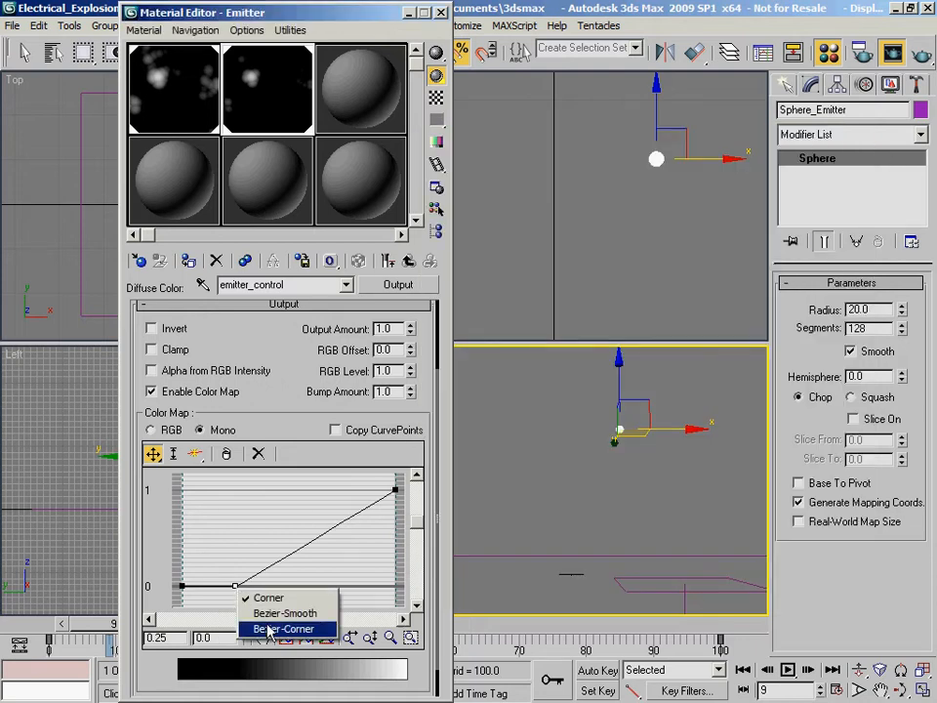
click(278, 630)
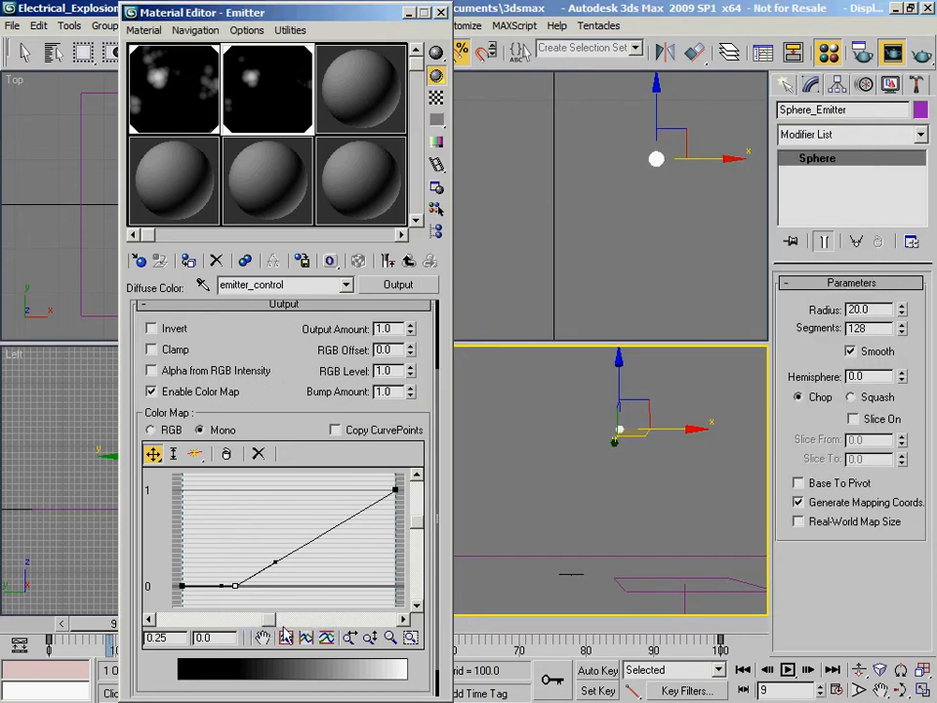
drag(276, 566, 412, 595)
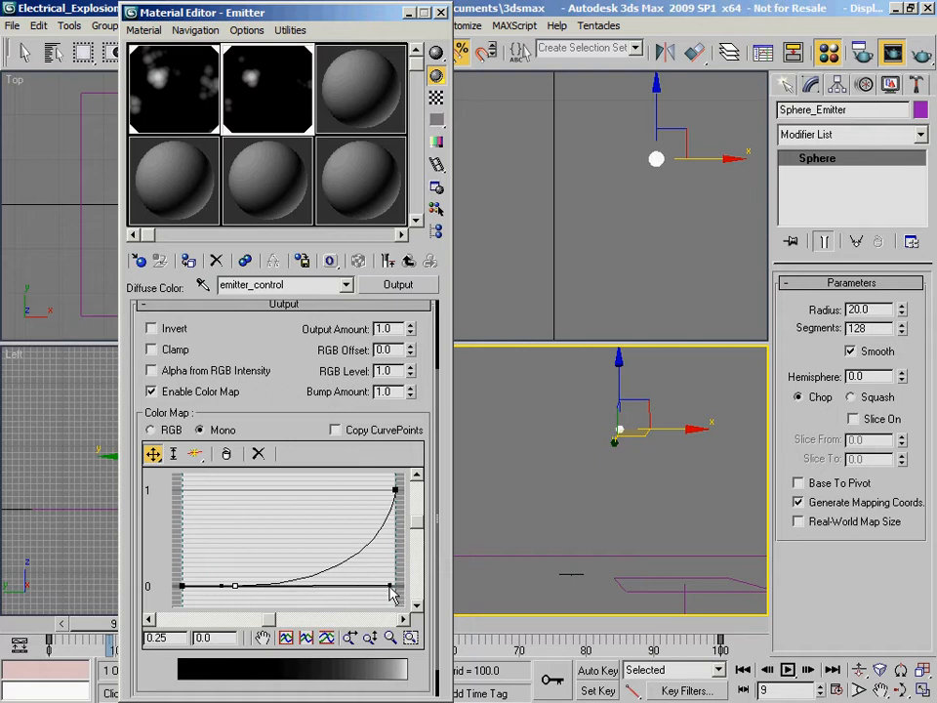
mouse_move(390, 592)
mouse_down()
mouse_move(381, 597)
mouse_move(389, 637)
mouse_move(386, 594)
mouse_up()
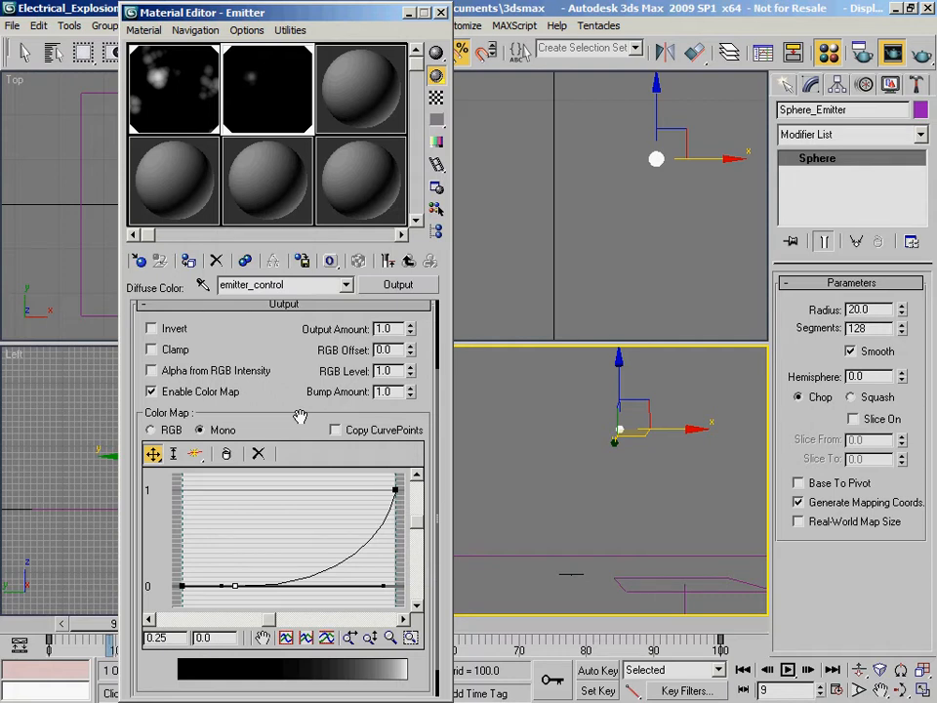
- Name the third material slot speed and assign that material to Sphere_Speed
click(369, 93)
click(300, 284)
text(speed)
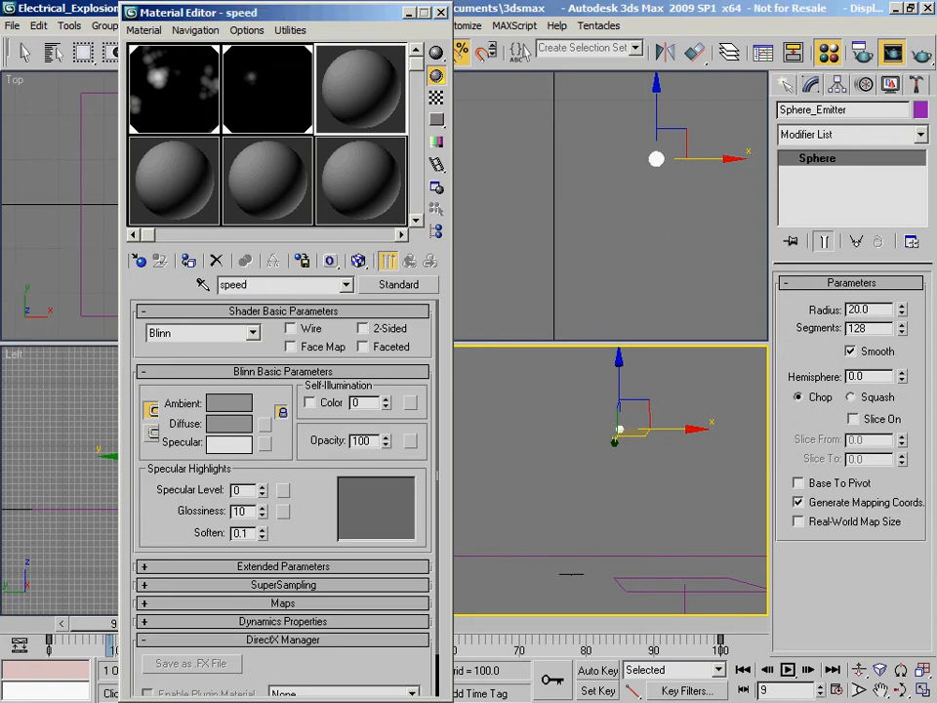
click(656, 159)
click(656, 159)
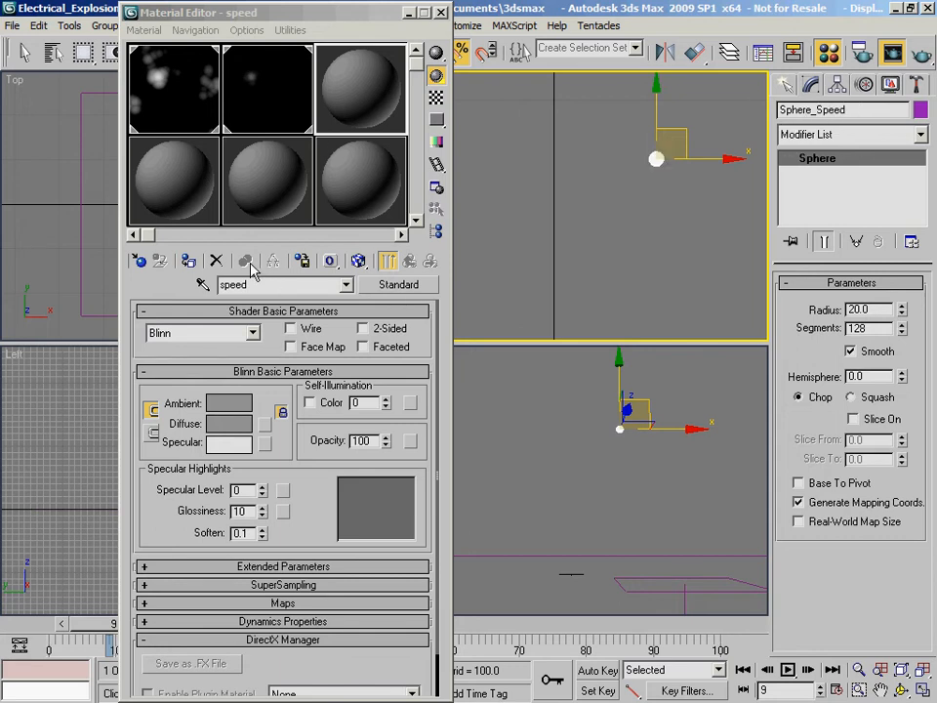
click(195, 262)
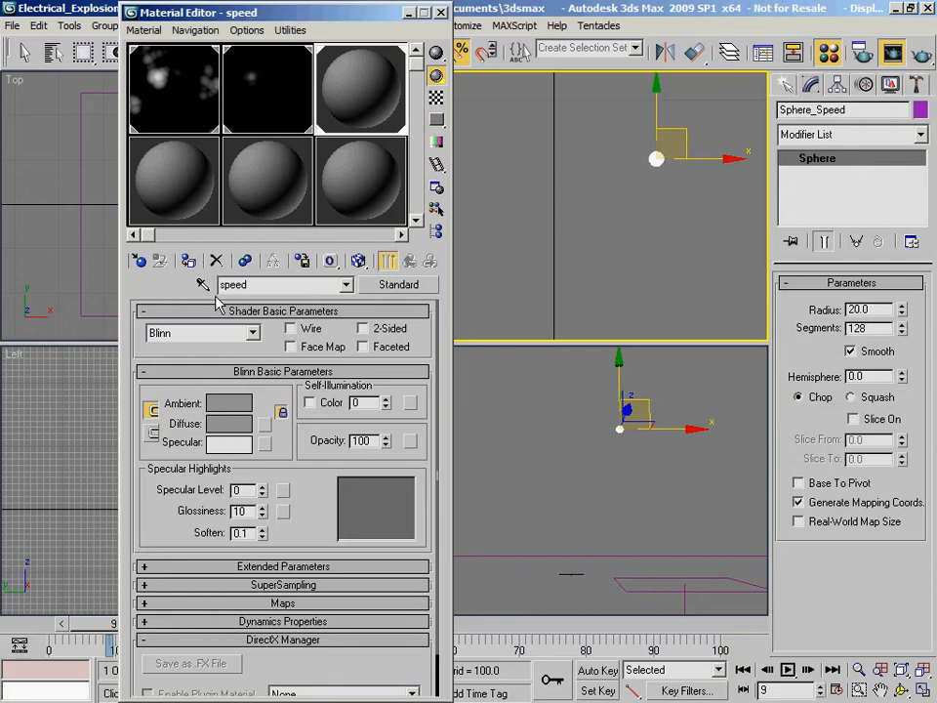
- Add an Output map named speed_control to the speed material's diffuse color
click(278, 104)
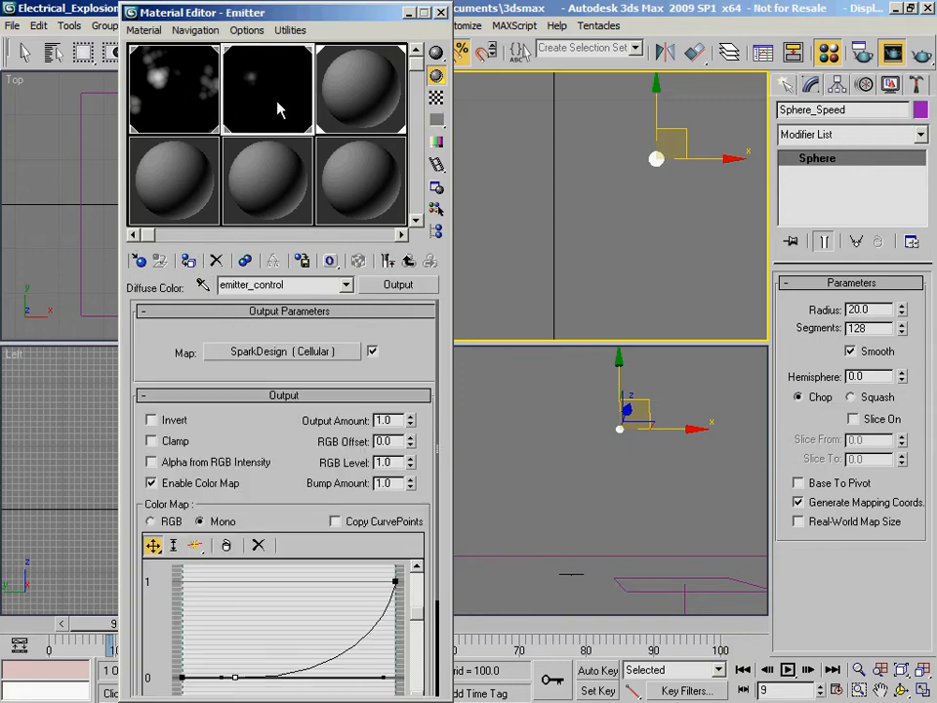
click(352, 104)
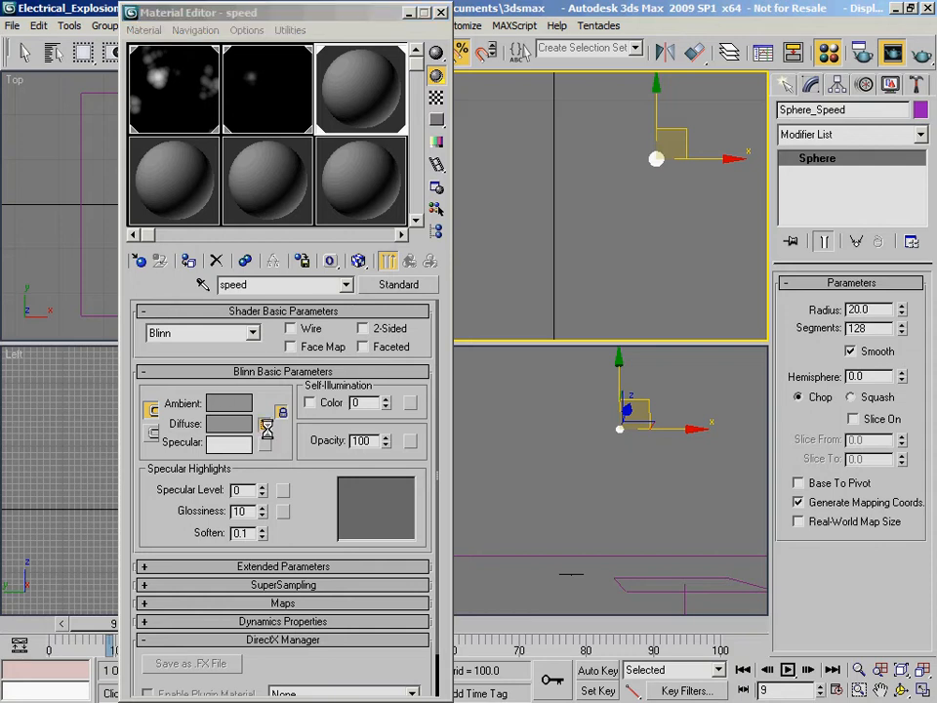
click(266, 424)
double_click(428, 341)
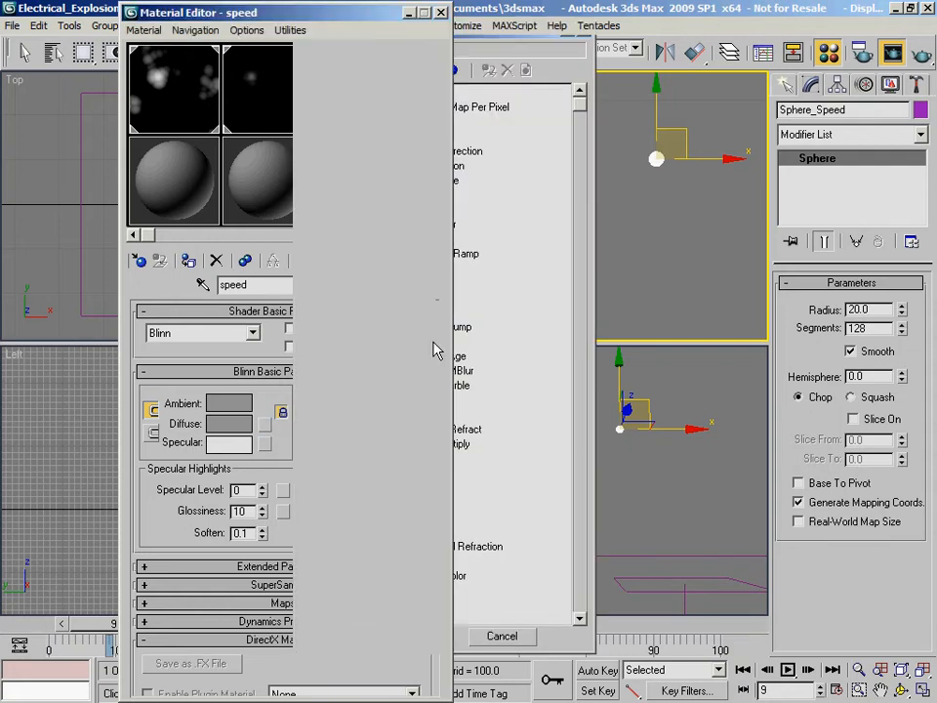
click(271, 108)
click(354, 98)
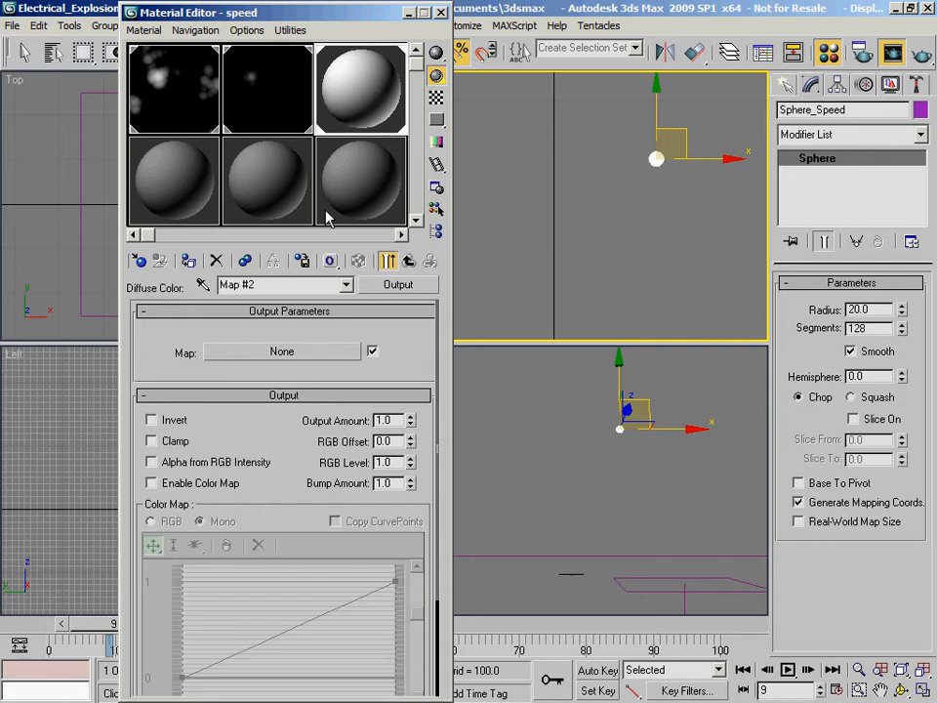
drag(290, 288, 221, 285)
text(speed_contro)
click(307, 102)
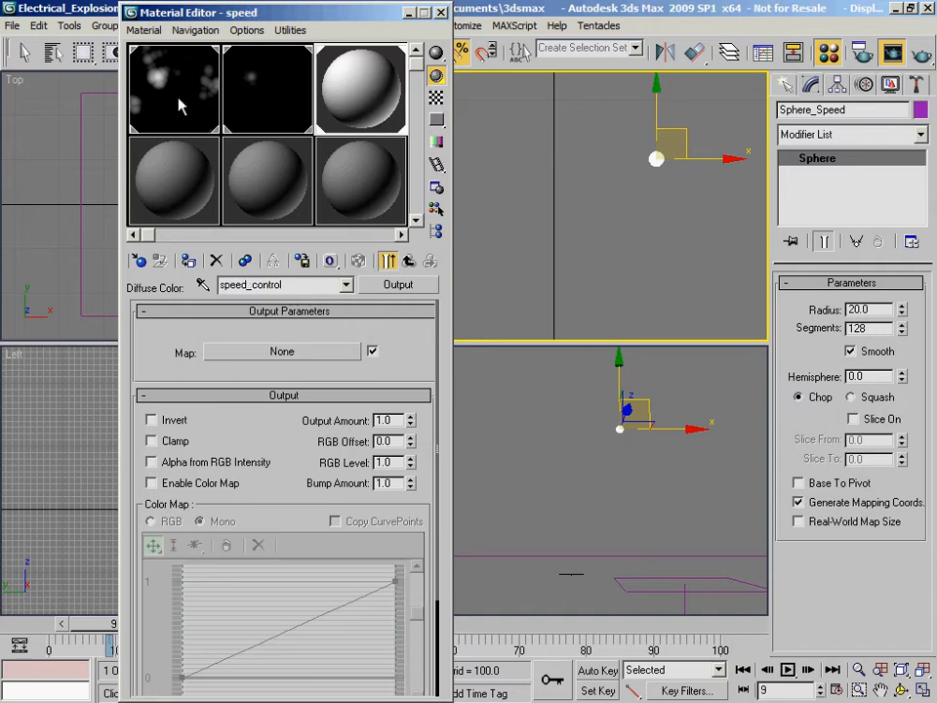
- Load the SparkDesign map as an instance into speed_control
click(168, 94)
click(355, 105)
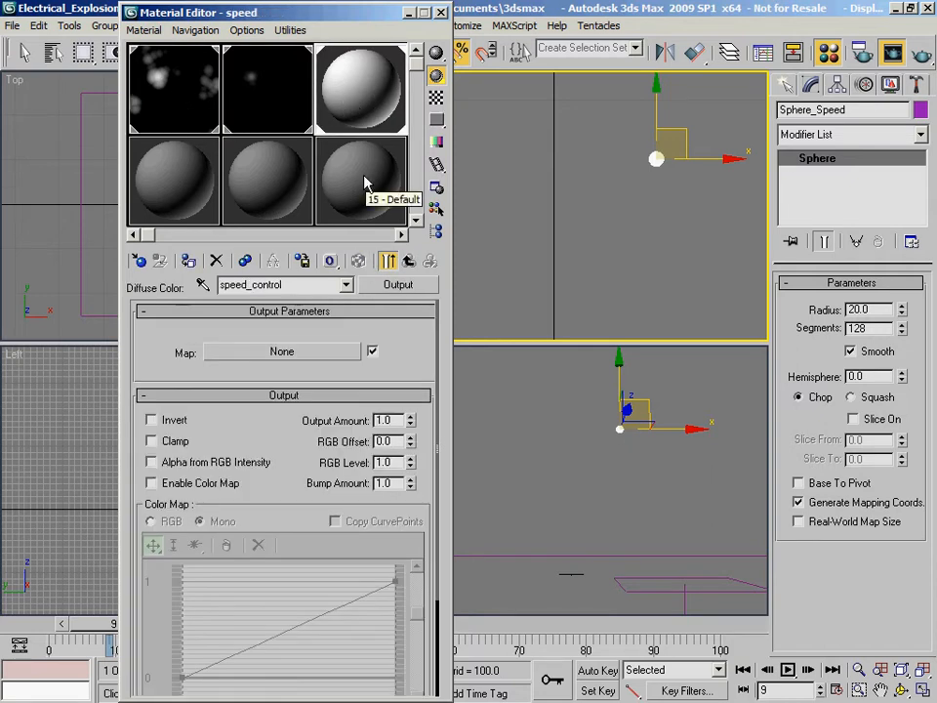
drag(191, 90, 273, 355)
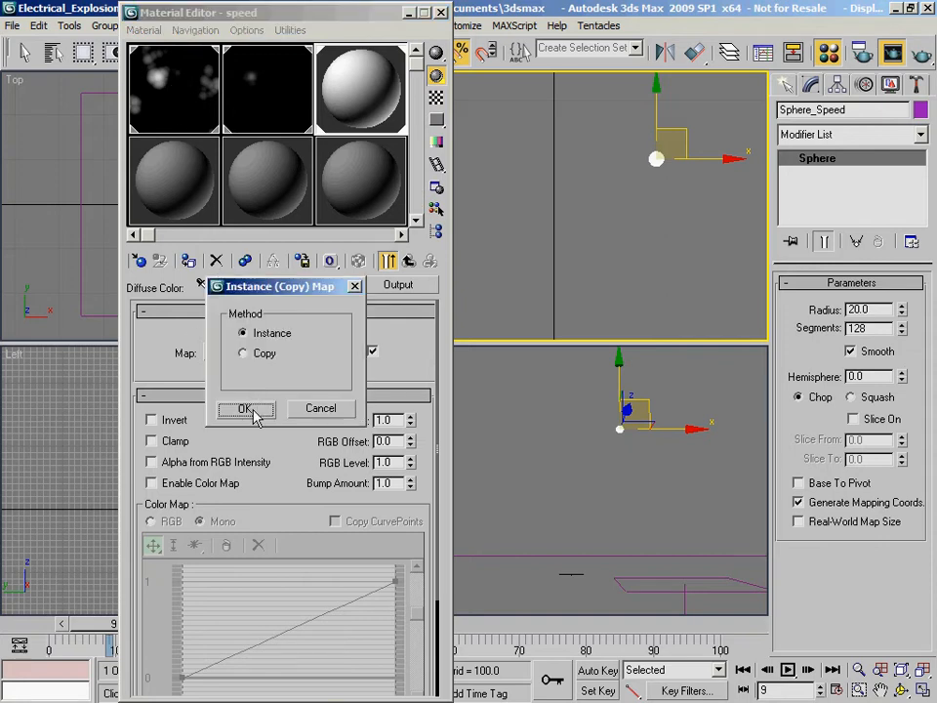
click(252, 411)
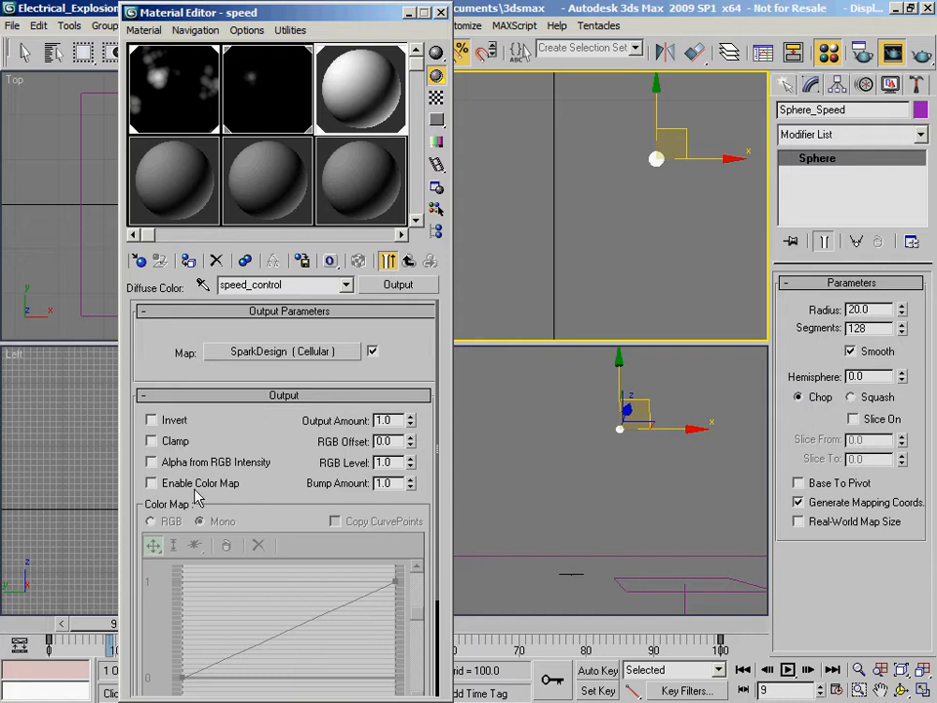
- Enable speed_control's color map, make the curve's start point Bezier-Corner, and stretch its handle along the zero line toward the far end
click(151, 483)
drag(288, 487, 293, 455)
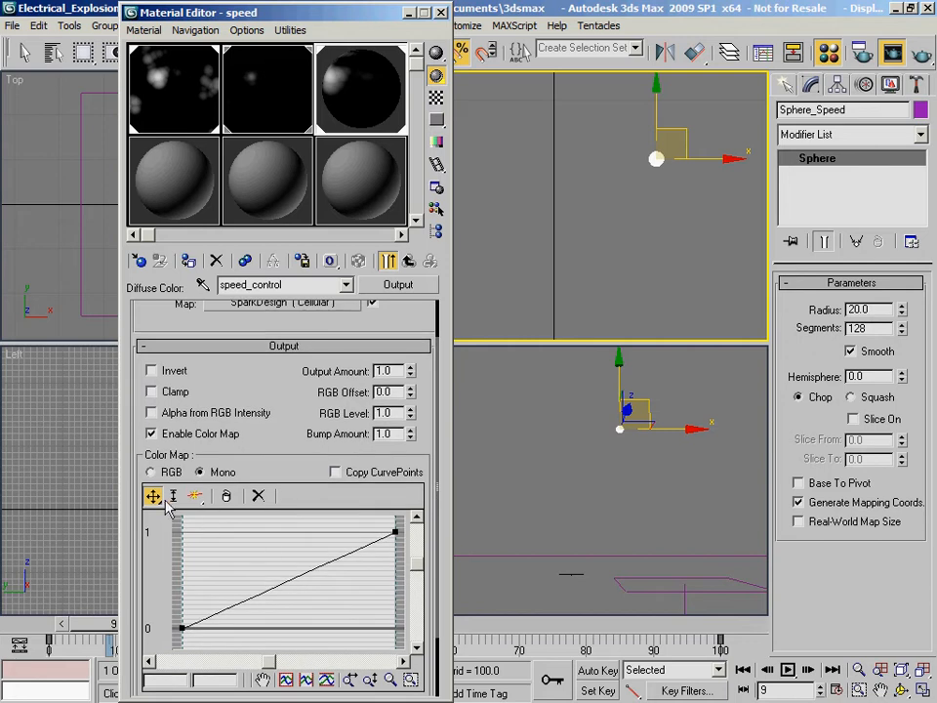
click(180, 628)
right_click(180, 628)
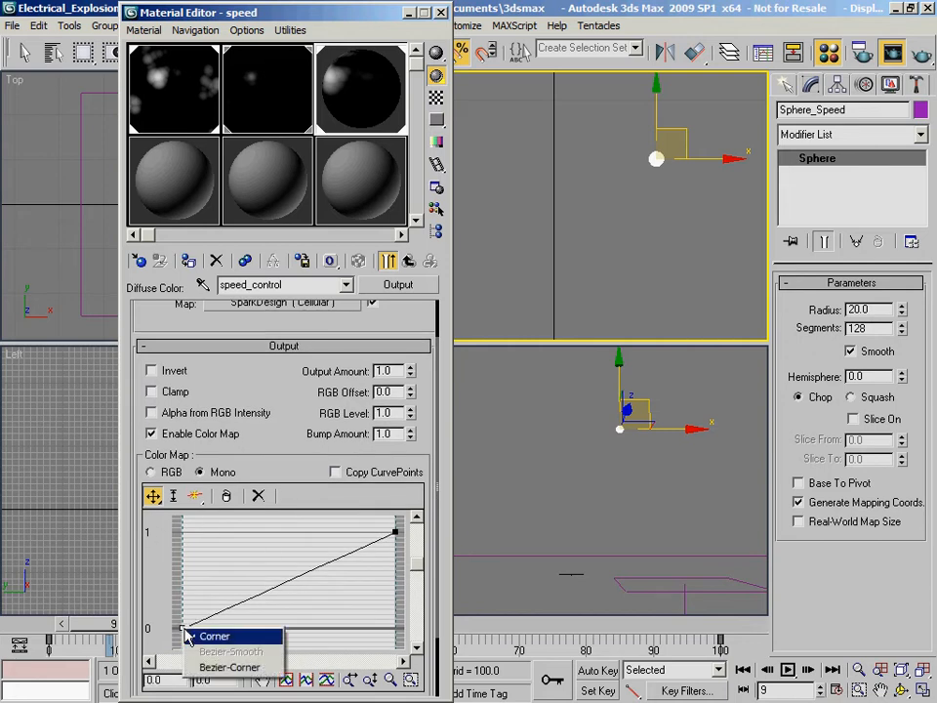
click(226, 670)
drag(236, 604, 382, 625)
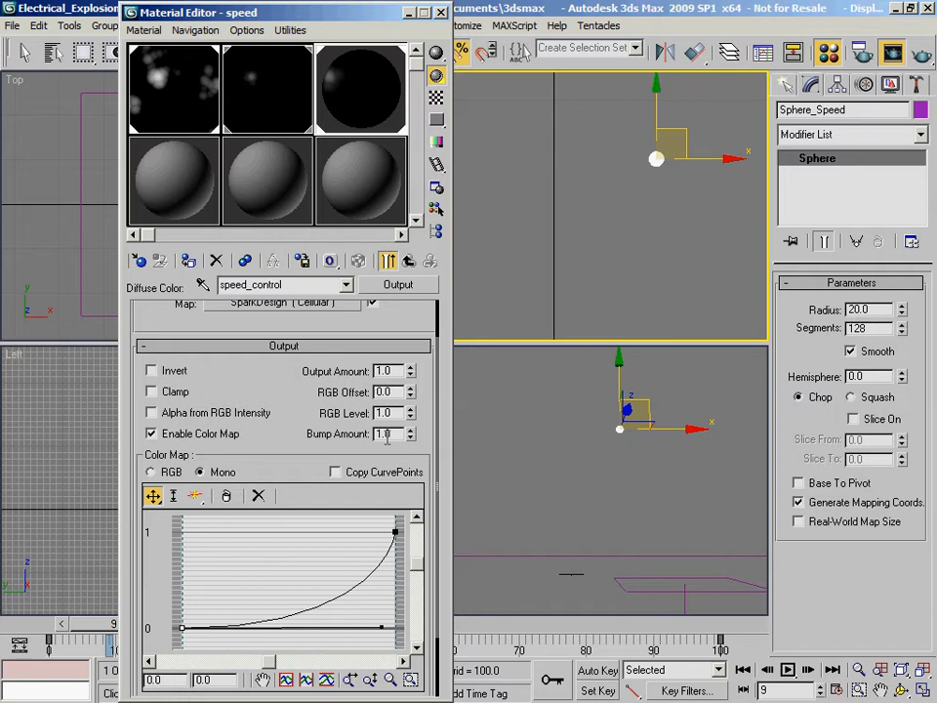
- Make the curve's end point Bezier-Corner with a short horizontal handle, and extend the start point's handle to the curve's far end
right_click(398, 535)
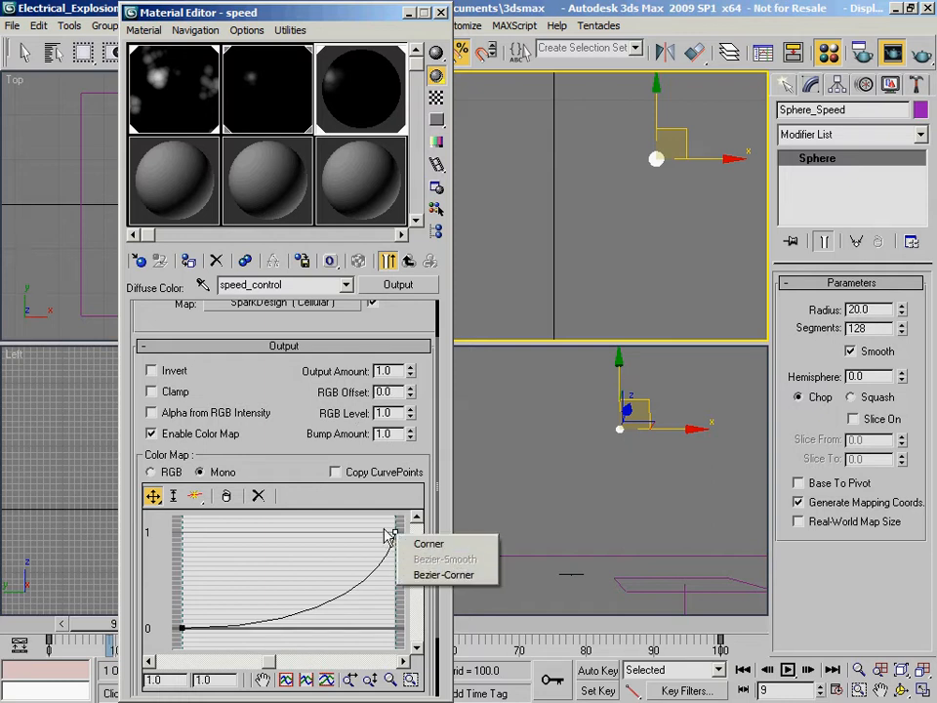
click(436, 586)
drag(396, 533, 353, 534)
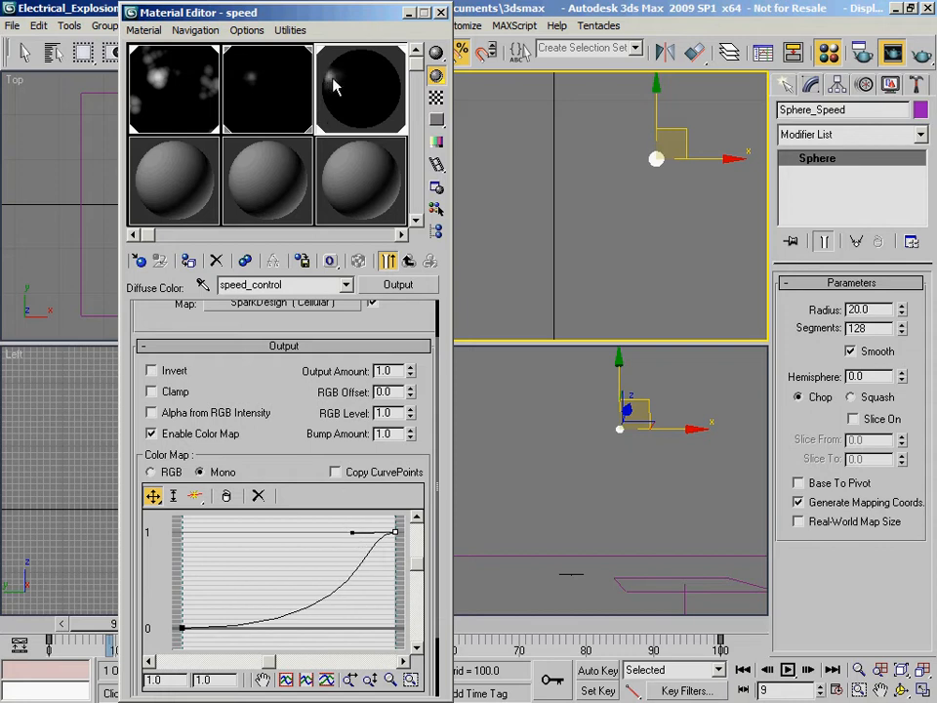
click(182, 628)
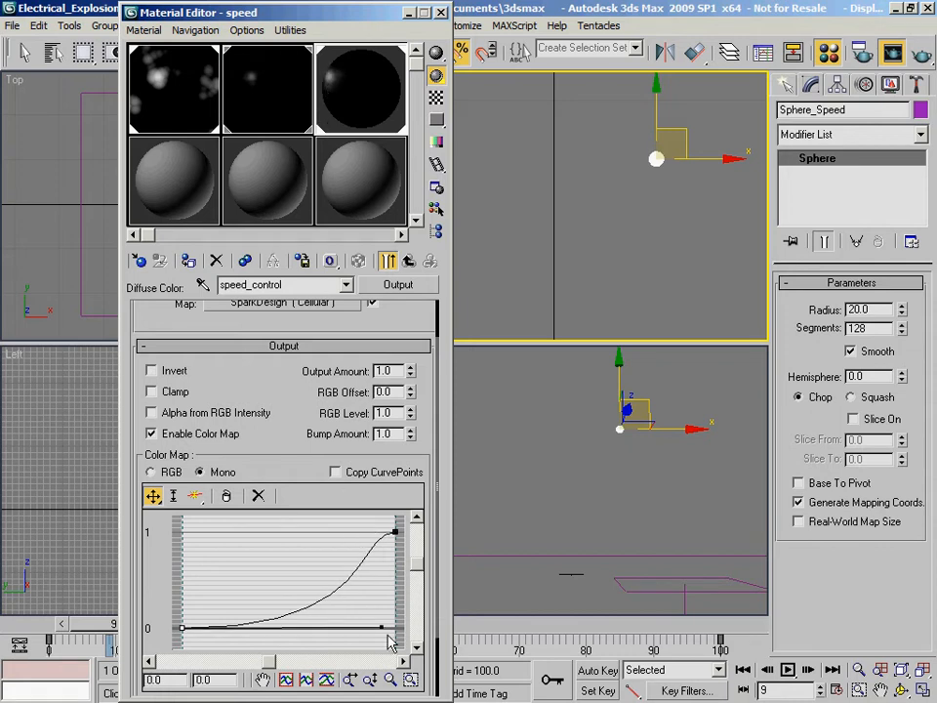
drag(382, 628, 398, 637)
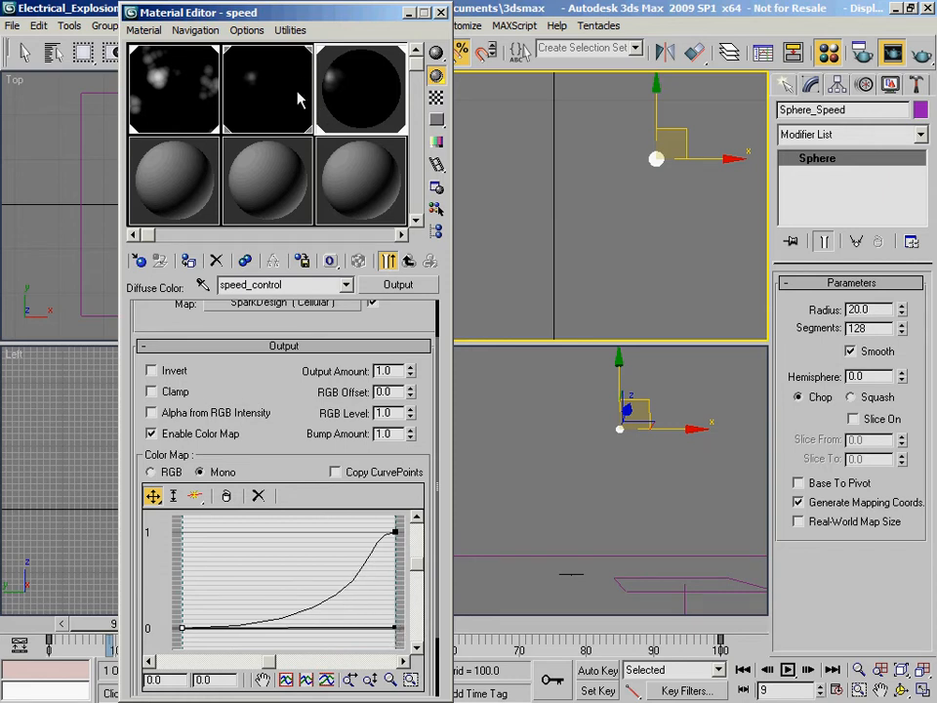
- Show only the speed_control map in its sample and compare the three sample previews at frames 48, 10 and 70
click(387, 261)
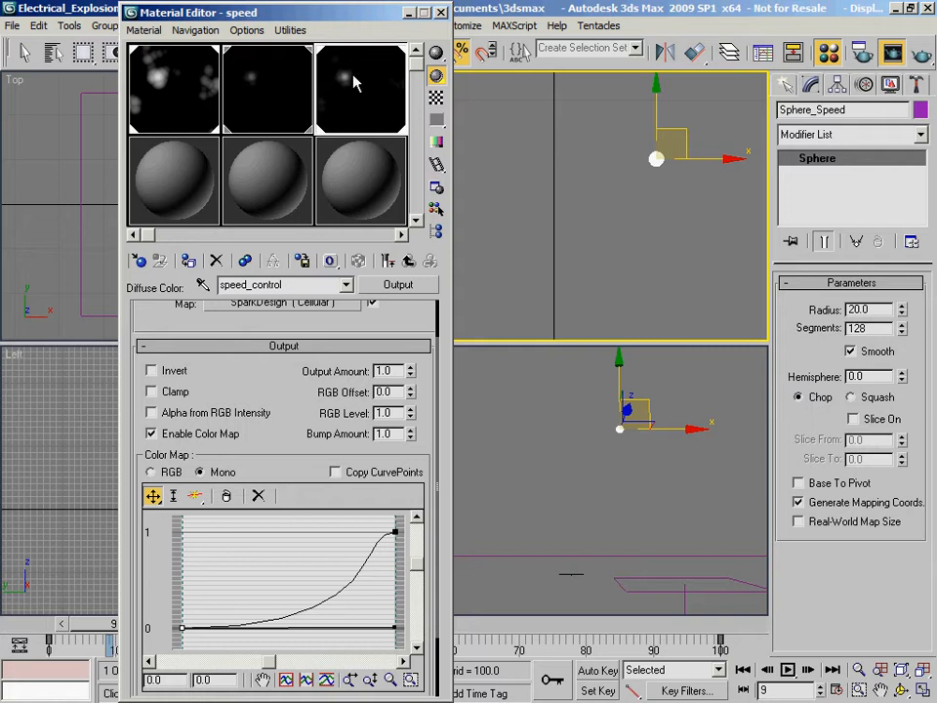
drag(107, 623, 348, 638)
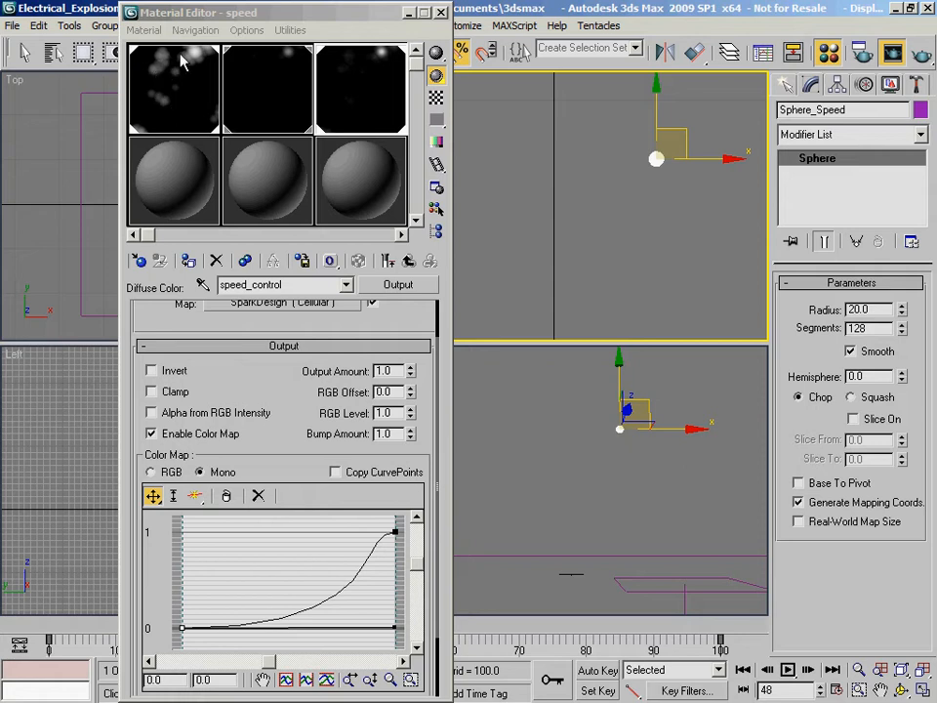
click(59, 630)
drag(59, 629, 124, 631)
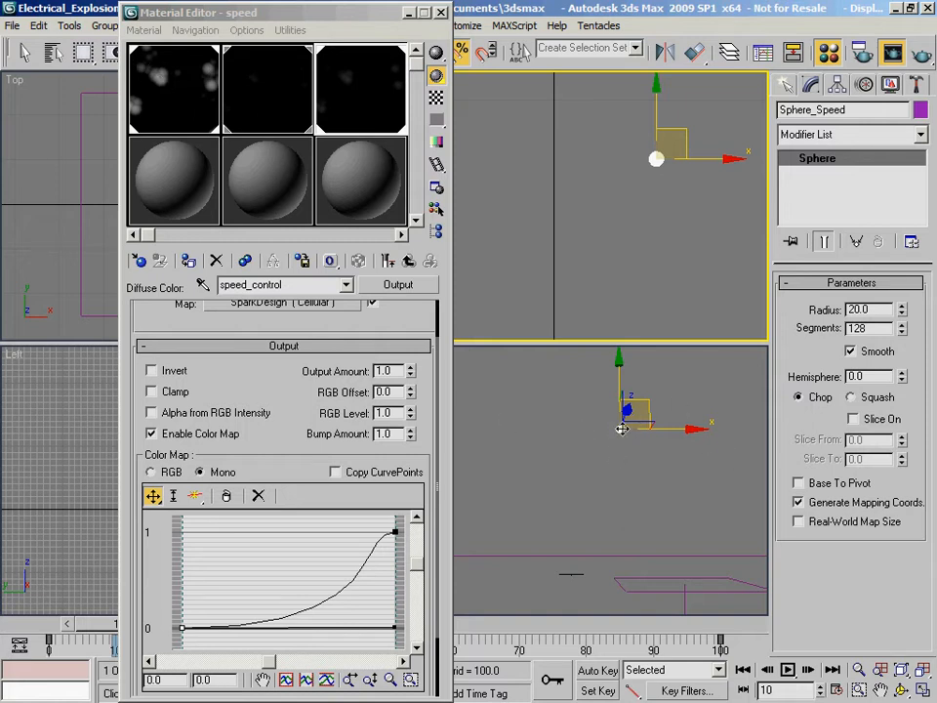
drag(116, 625, 519, 635)
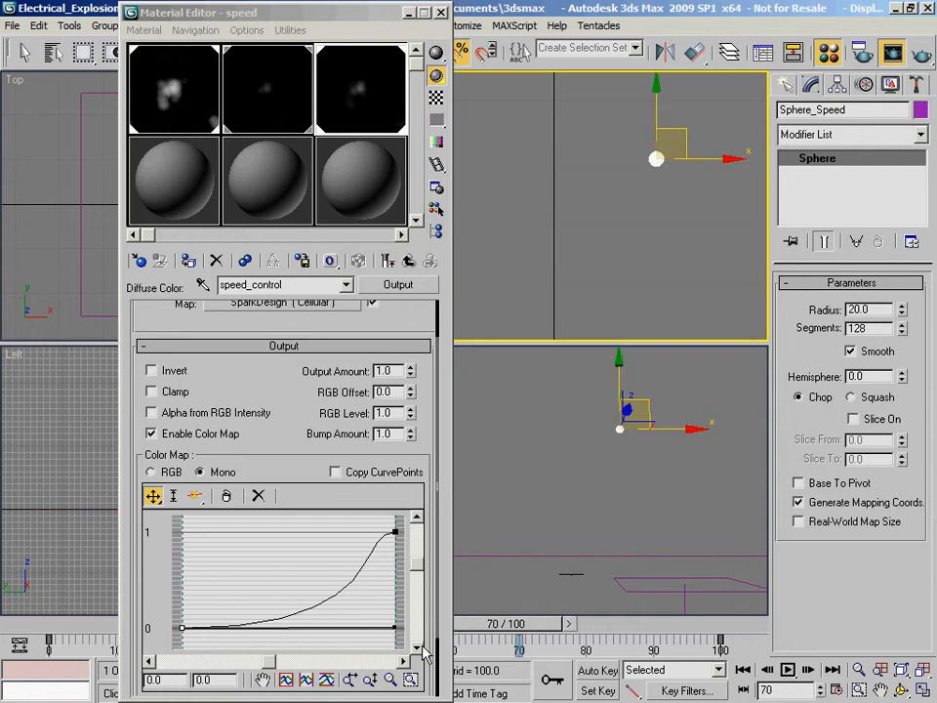
mouse_move(276, 386)
mouse_down()
mouse_move(303, 435)
mouse_move(282, 392)
mouse_up()
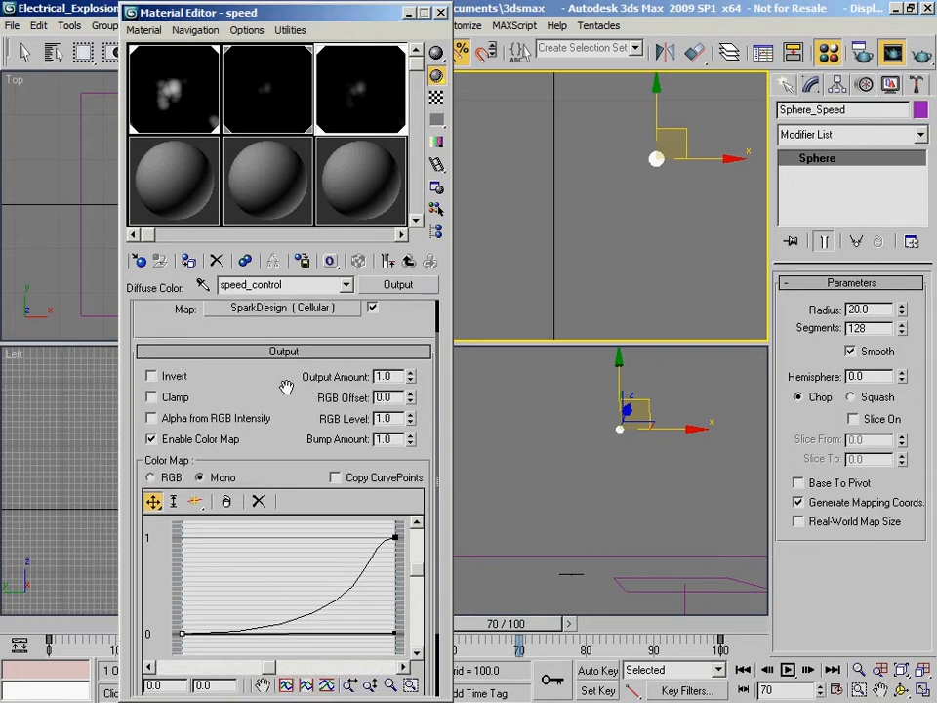
- Check the shared SparkDesign map's Cellular parameters from within speed_control and return to its output settings
click(293, 317)
drag(185, 613, 178, 475)
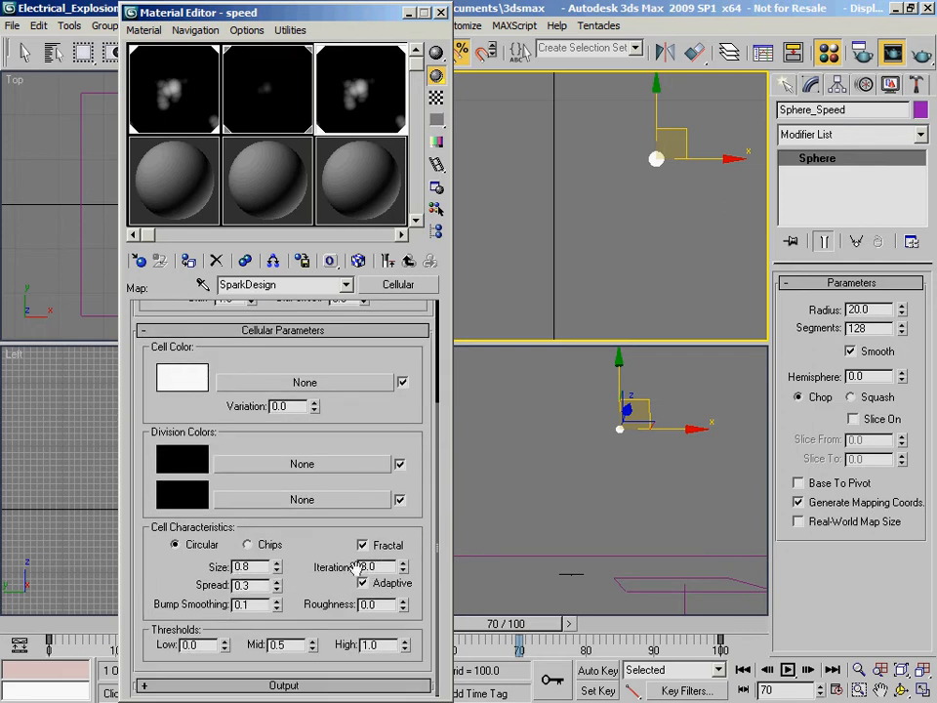
click(409, 261)
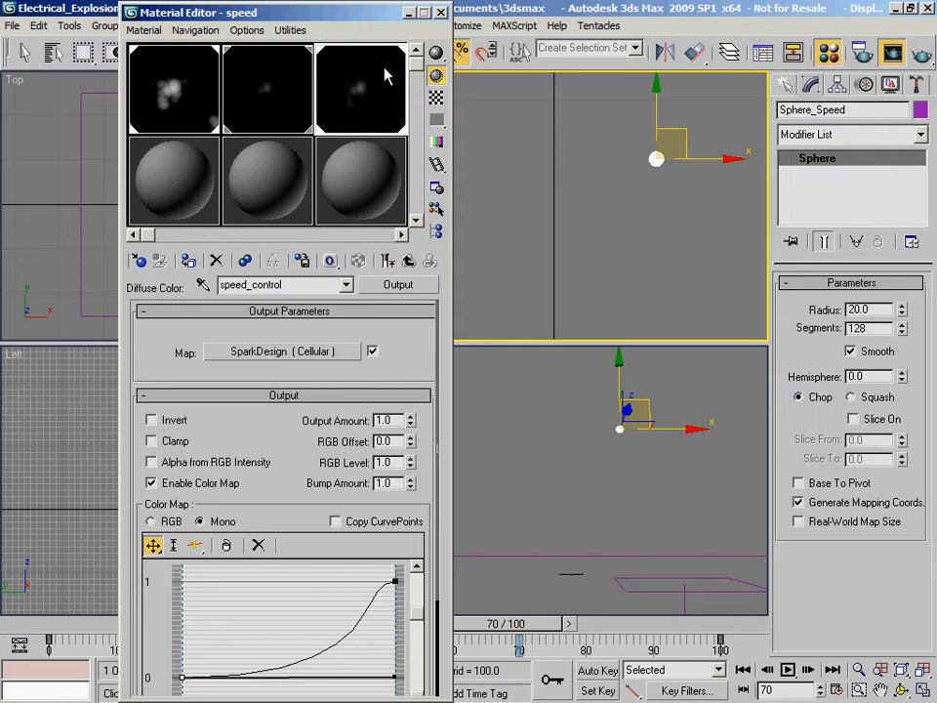
- Name the first unused sample material sparks and assign it Material ID channel 1
click(185, 187)
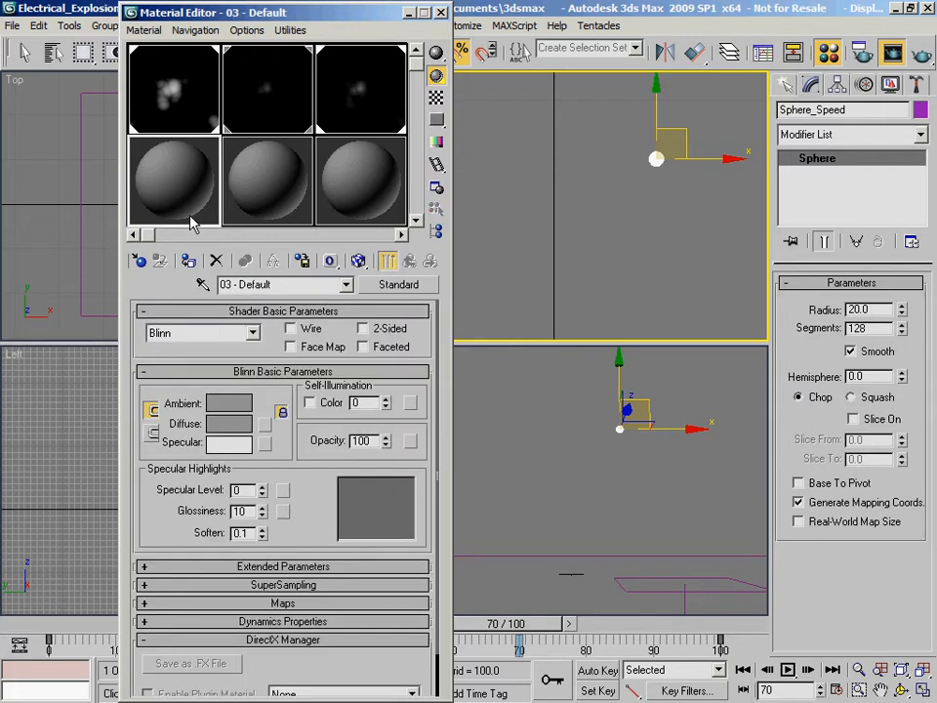
click(289, 286)
text(sparks)
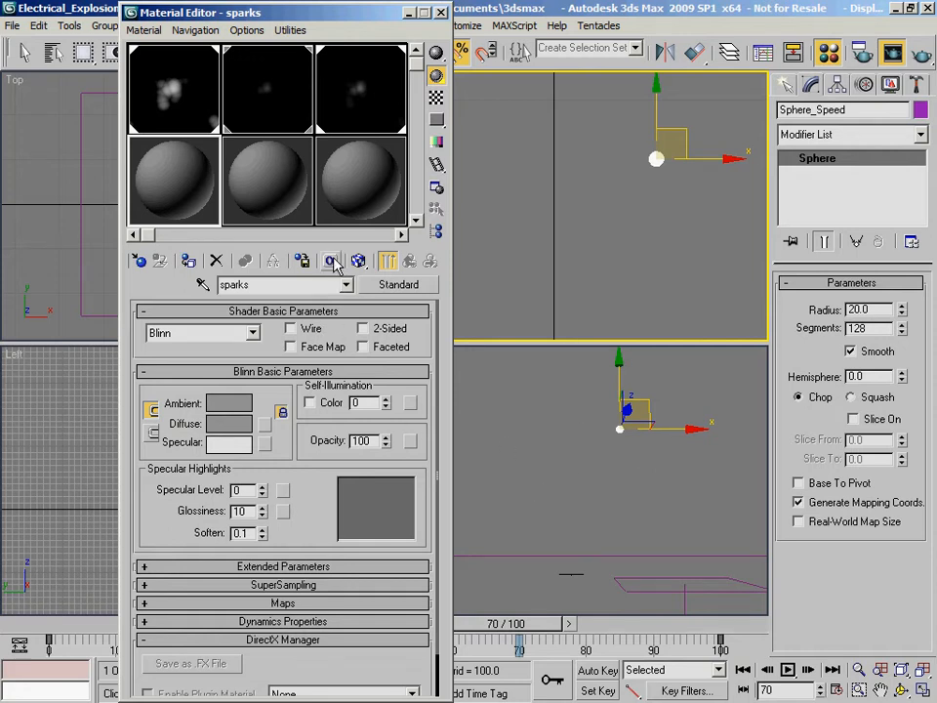
drag(332, 262, 333, 300)
- Enable the sparks material's self-illumination color and load a Particle Age map into its diffuse color
click(309, 402)
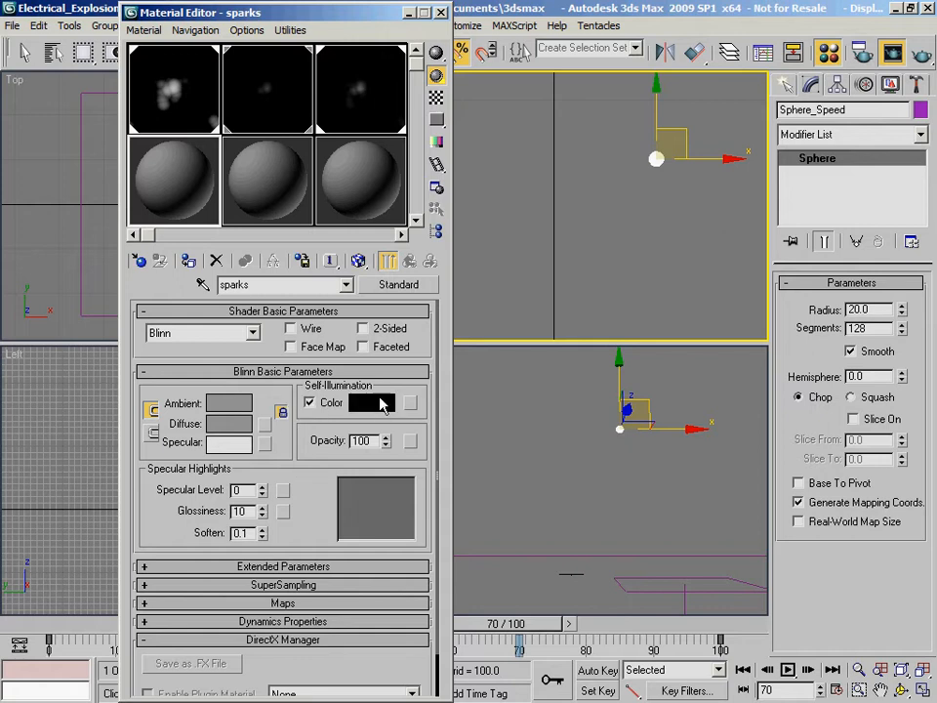
click(310, 402)
click(309, 403)
click(266, 425)
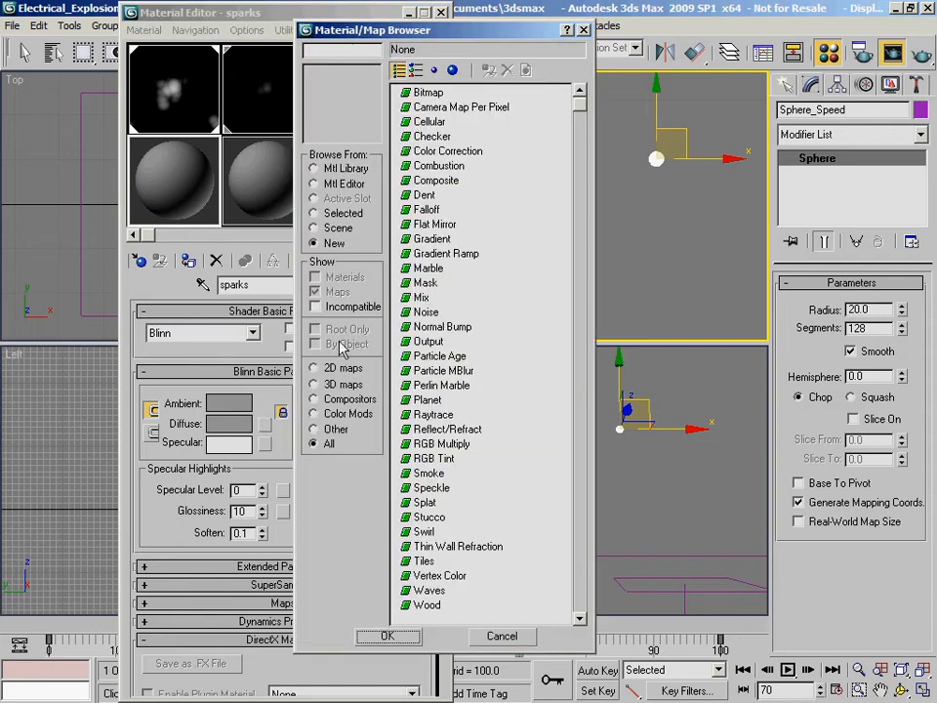
double_click(444, 356)
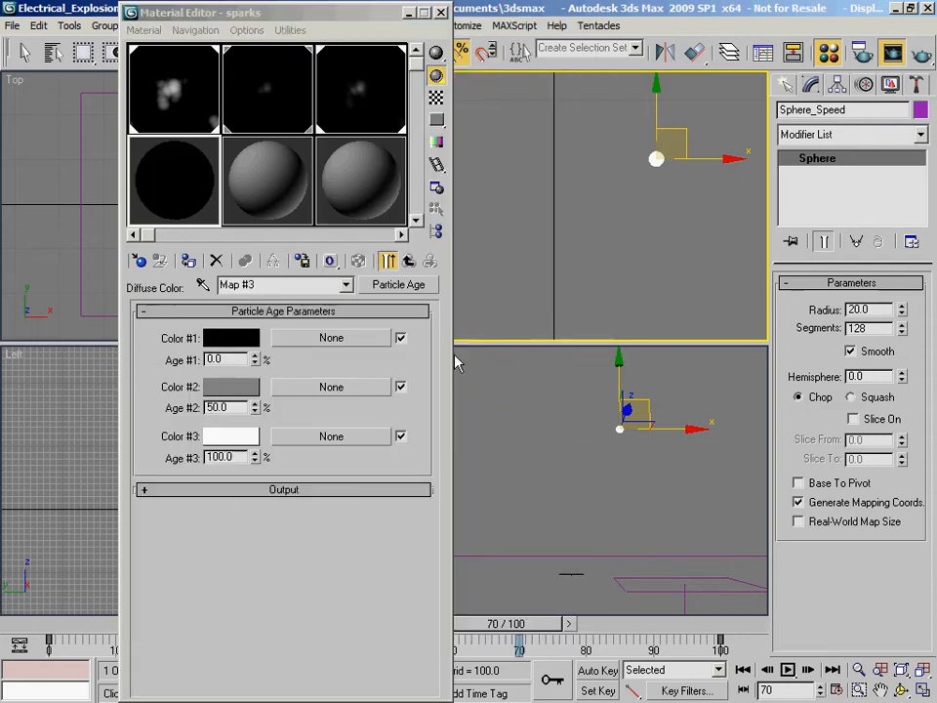
- Copy the diffuse Particle Age map to the sparks material's self-illumination as an instance
click(409, 261)
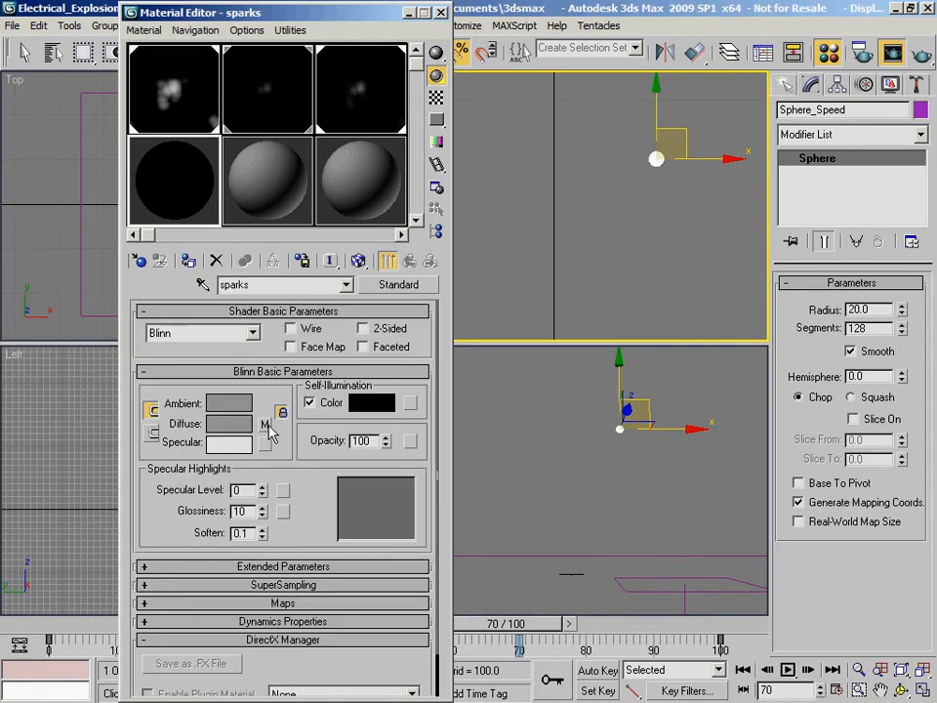
drag(412, 410, 412, 408)
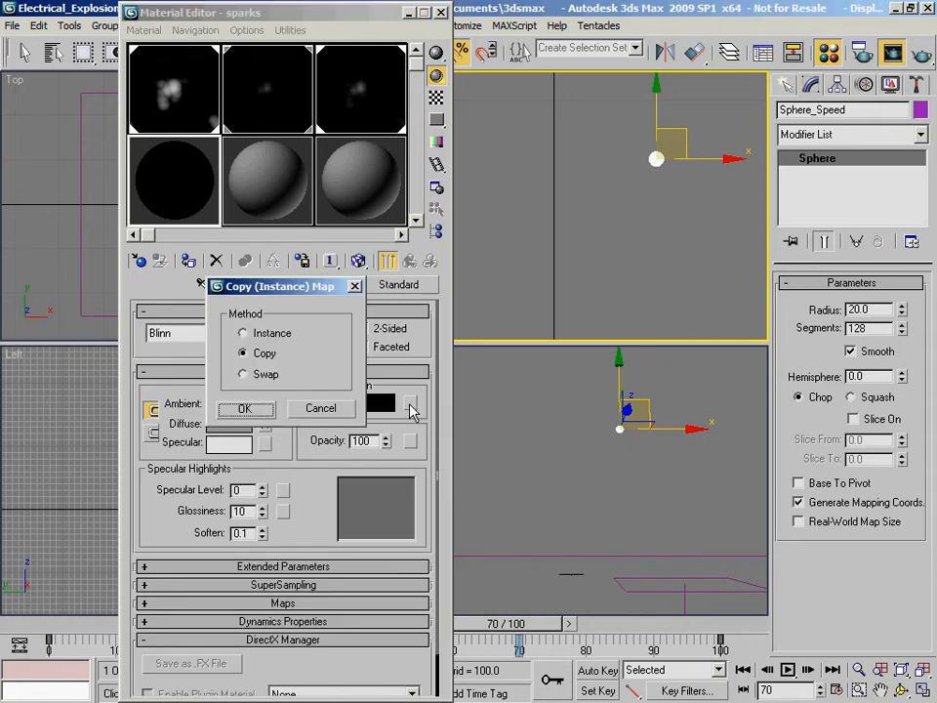
click(244, 333)
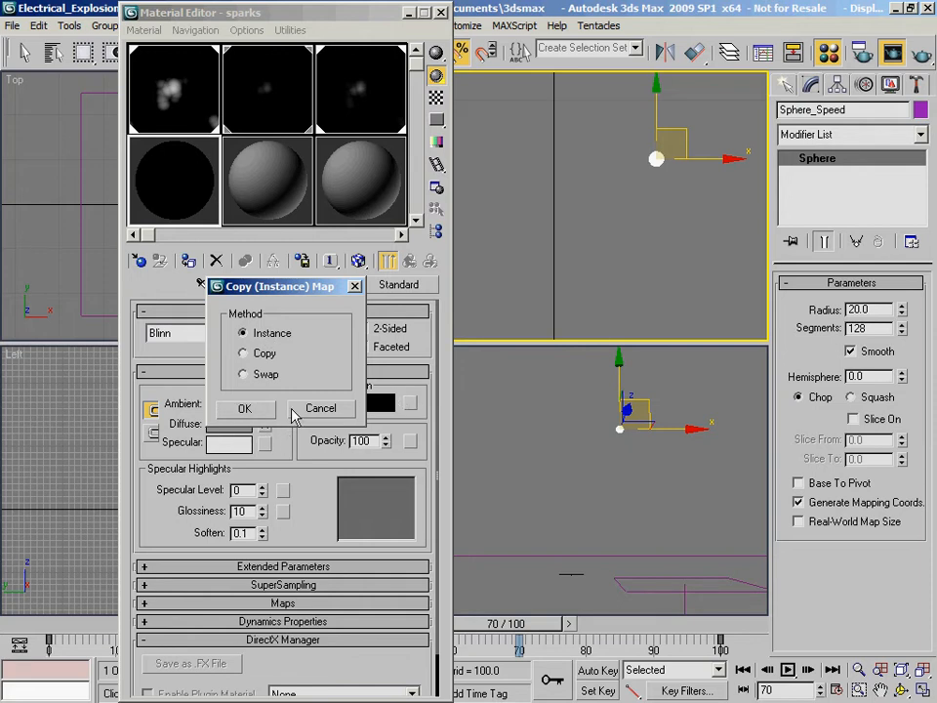
click(250, 408)
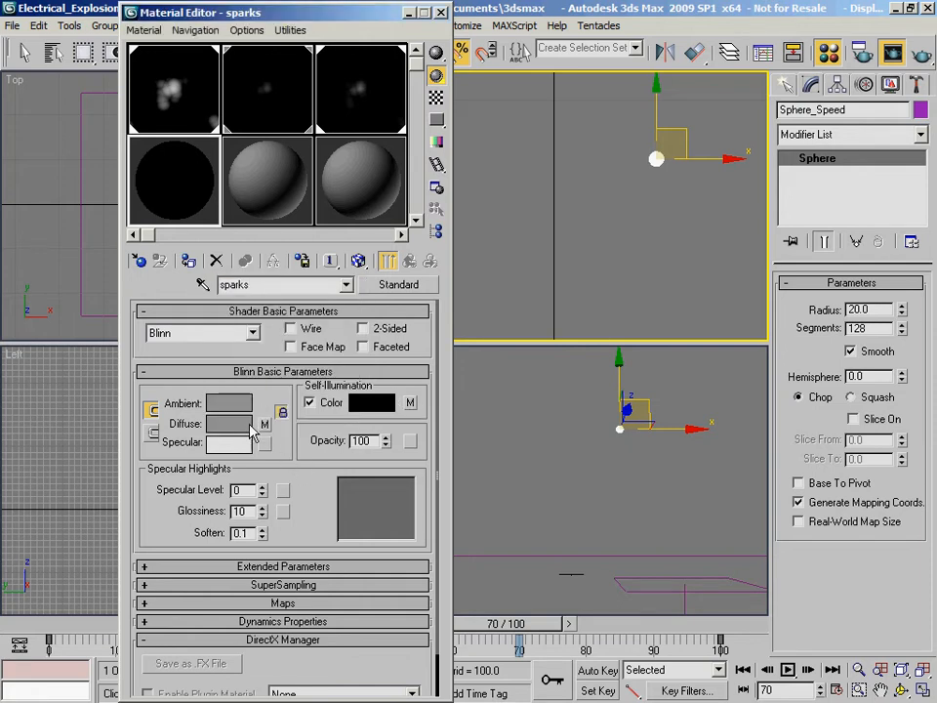
- Set the Particle Age map's Color #1 to RGB 255, 215, 137
click(263, 426)
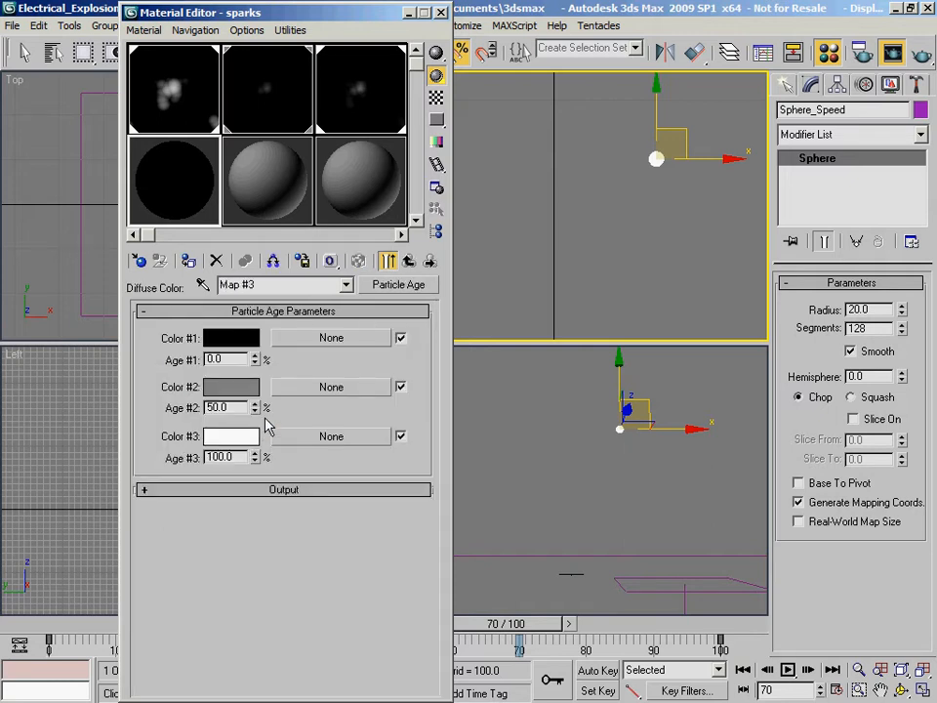
click(230, 338)
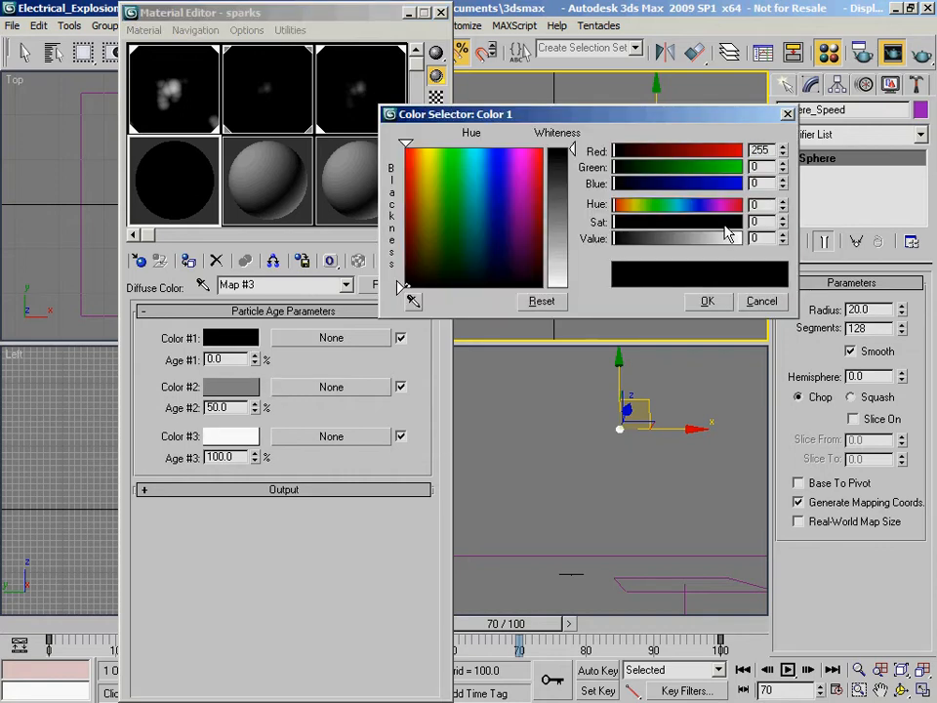
key(Tab)
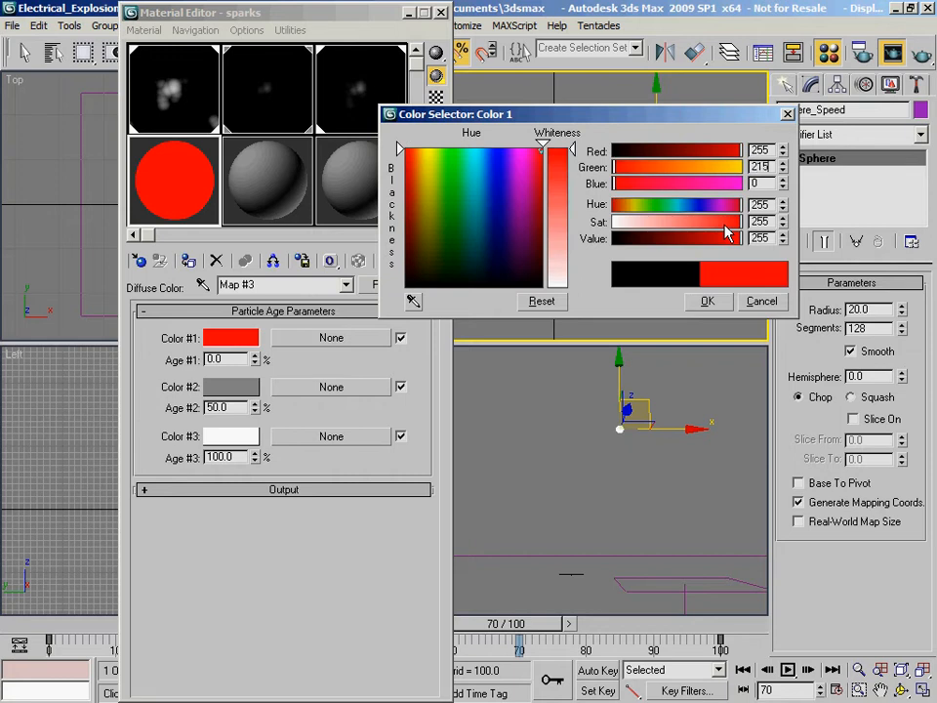
text(215)
key(Tab)
key(Return)
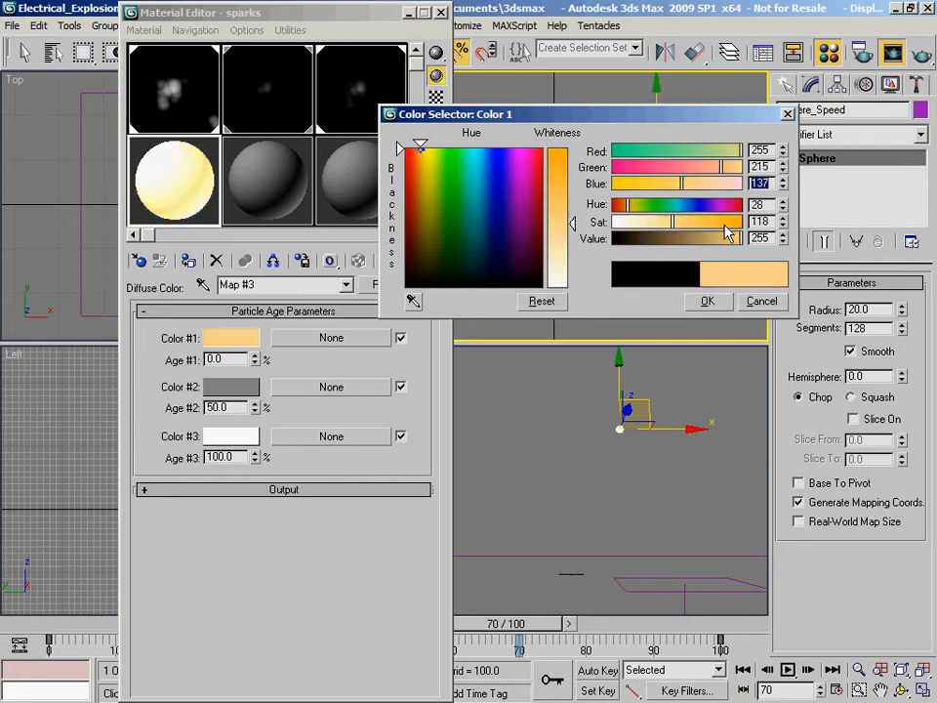
click(708, 302)
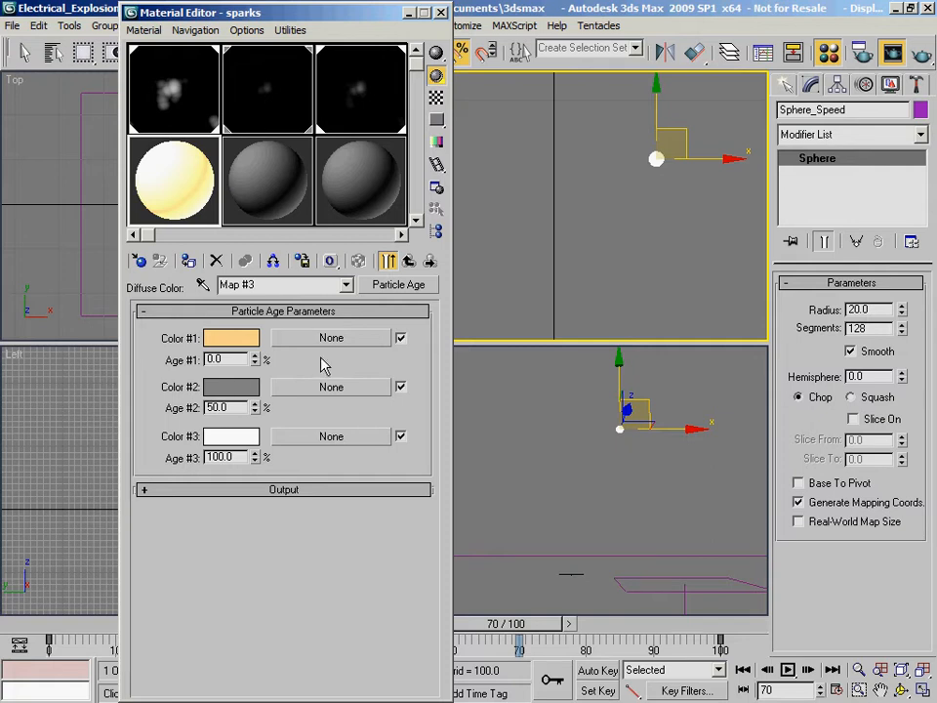
- Set the Particle Age map's Color #2 to RGB 255, 120, 50
click(235, 388)
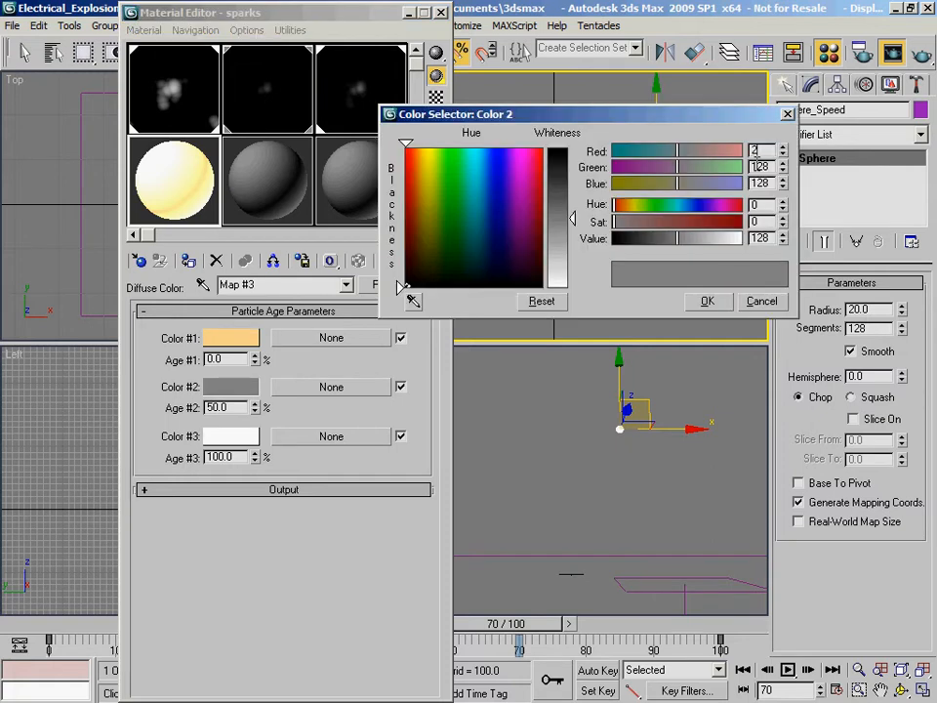
key(Tab)
text(120)
key(Tab)
text(50)
key(Return)
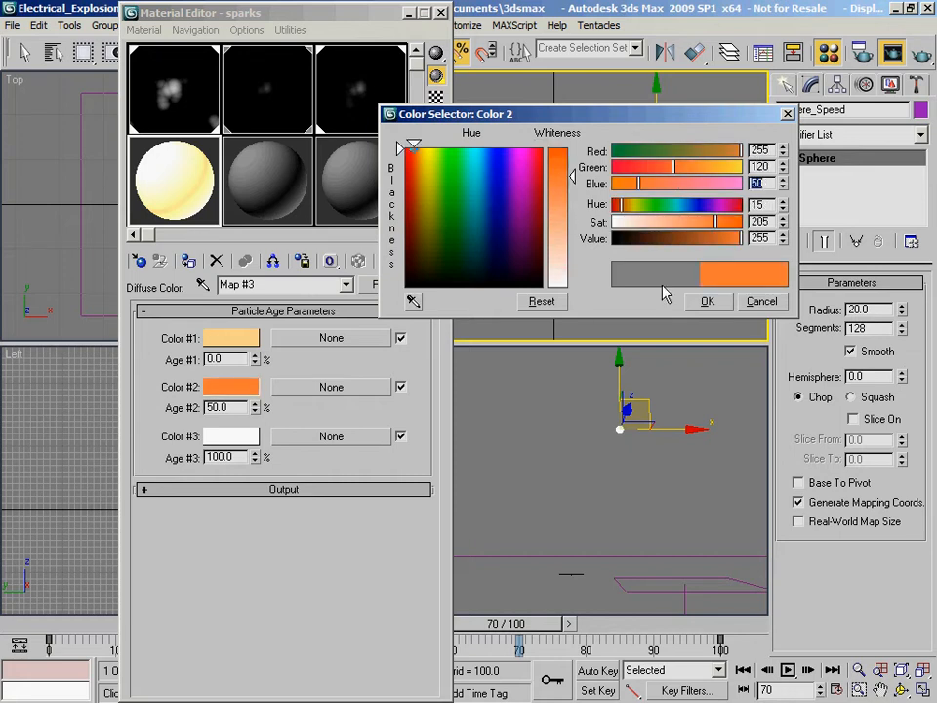
click(721, 303)
- Set the Particle Age map's Color #3 to RGB 255, 90, 30
click(236, 442)
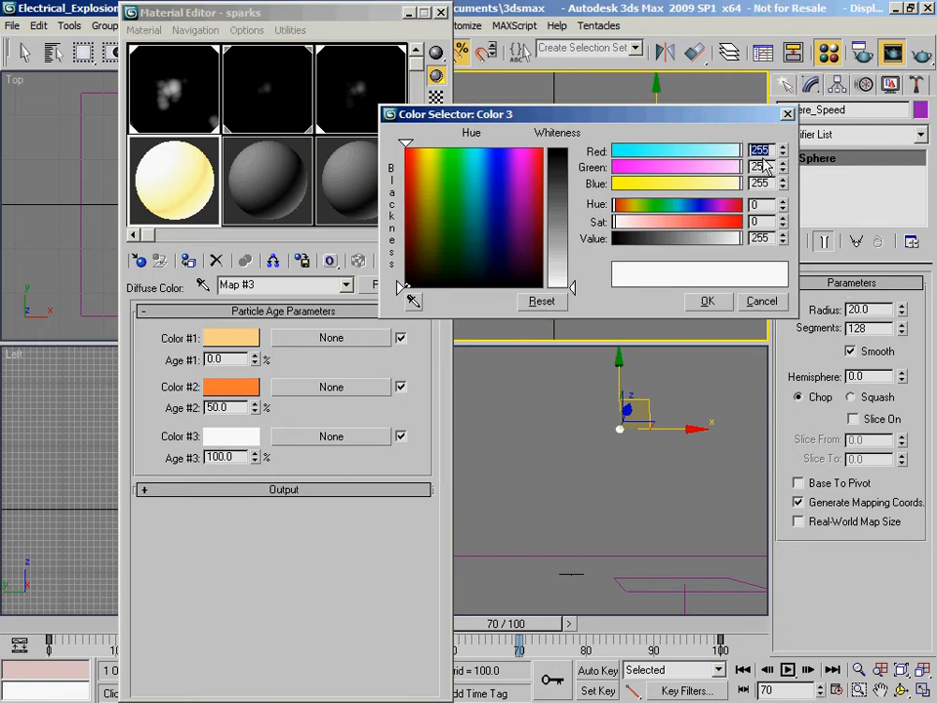
key(Tab)
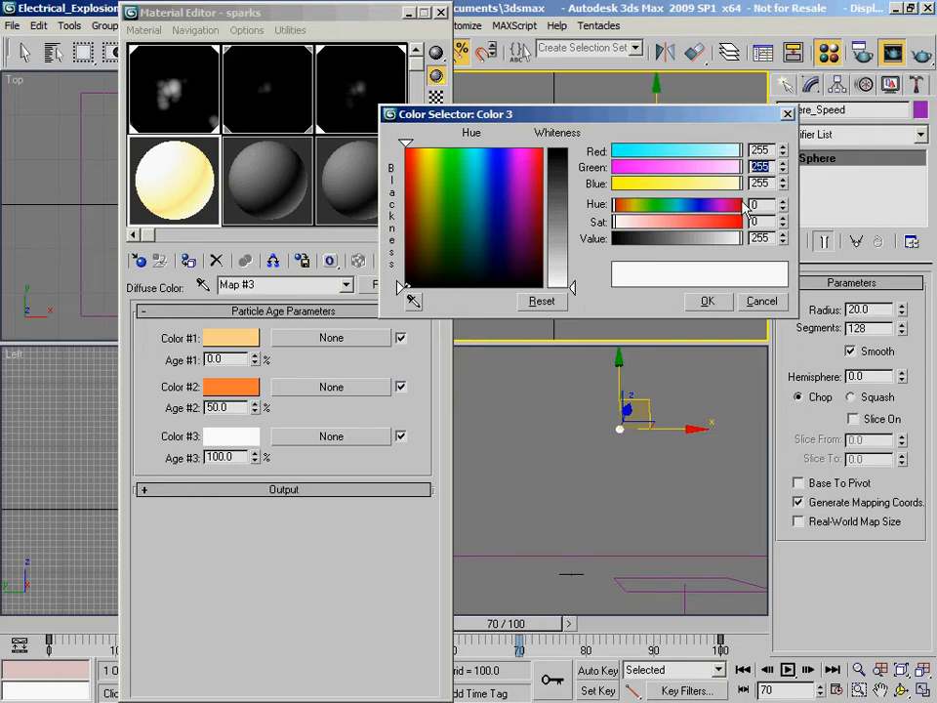
key(Tab)
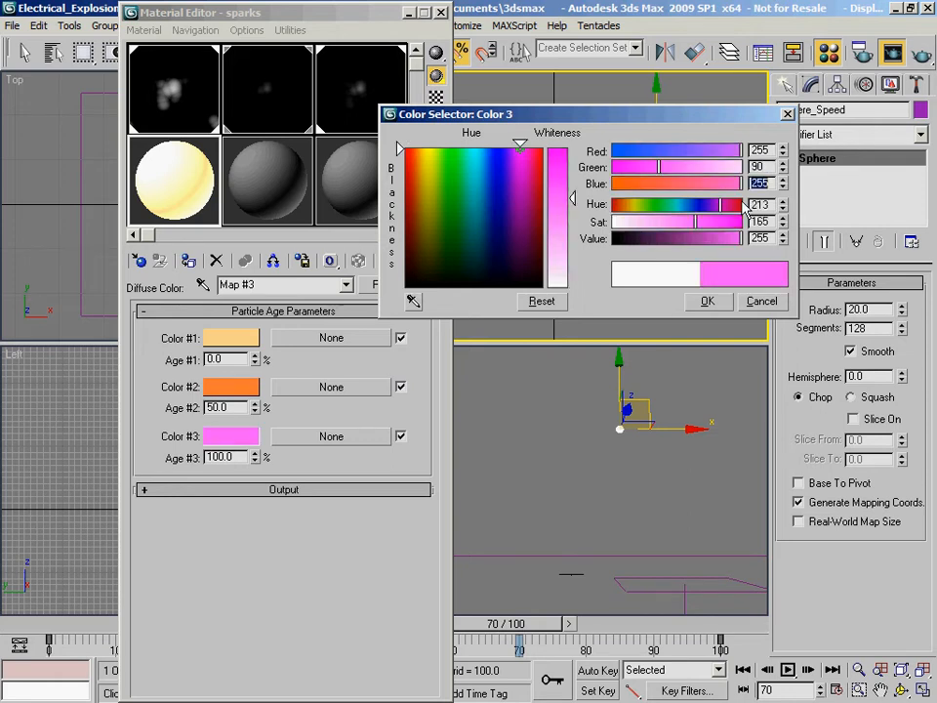
text(30)
key(Return)
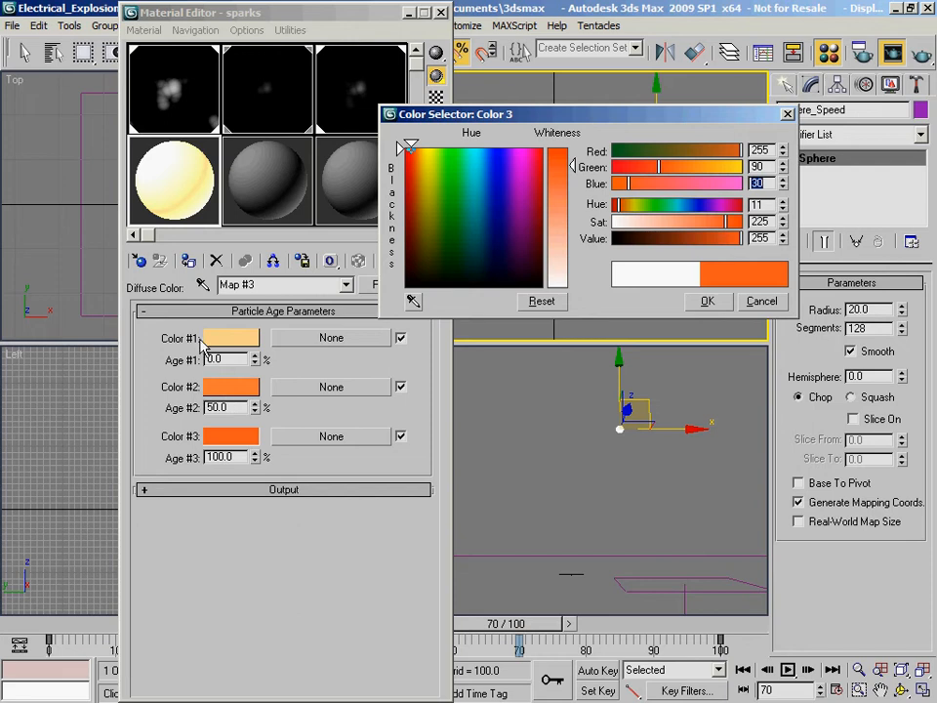
- Set the Particle Age map's Age #2 to 15% and Age #3 to 75%, then close the Material Editor
drag(227, 406, 178, 412)
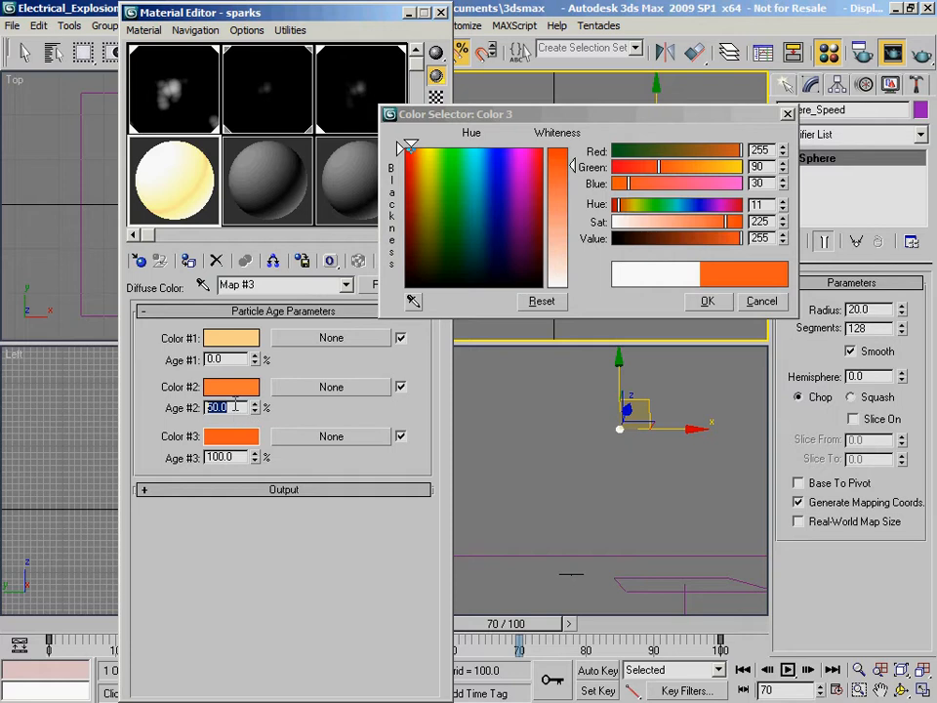
click(708, 301)
text(15)
key(Return)
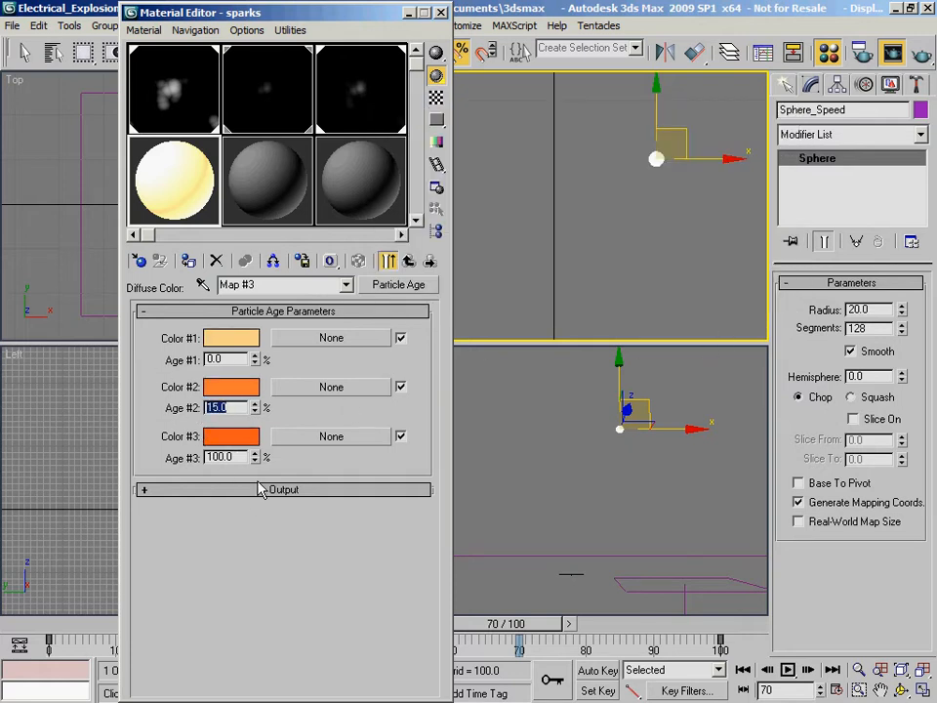
key(Tab)
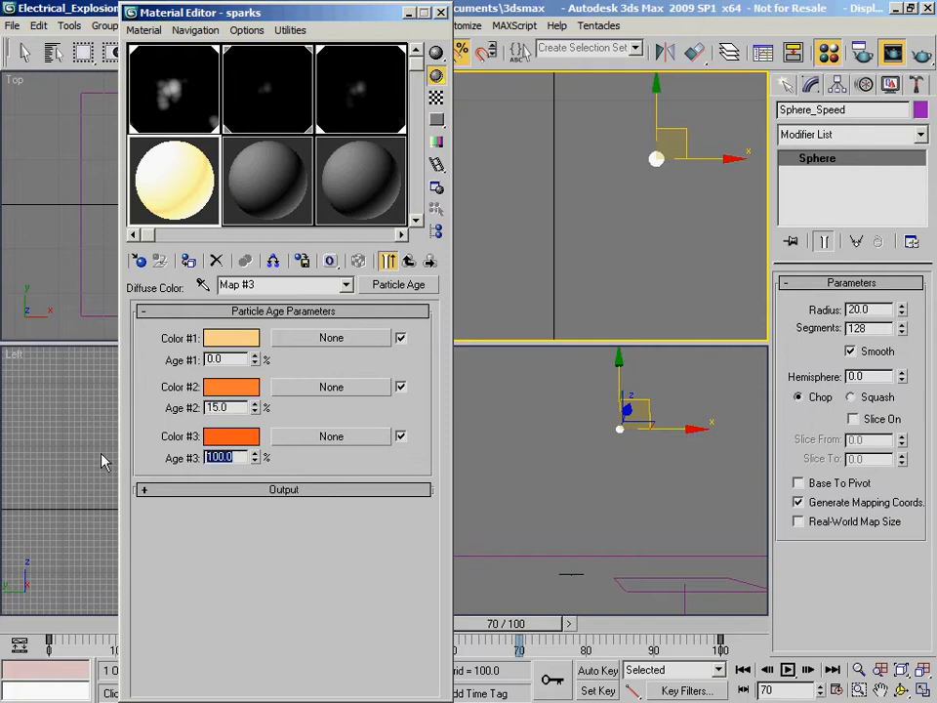
text(75)
key(Return)
click(410, 262)
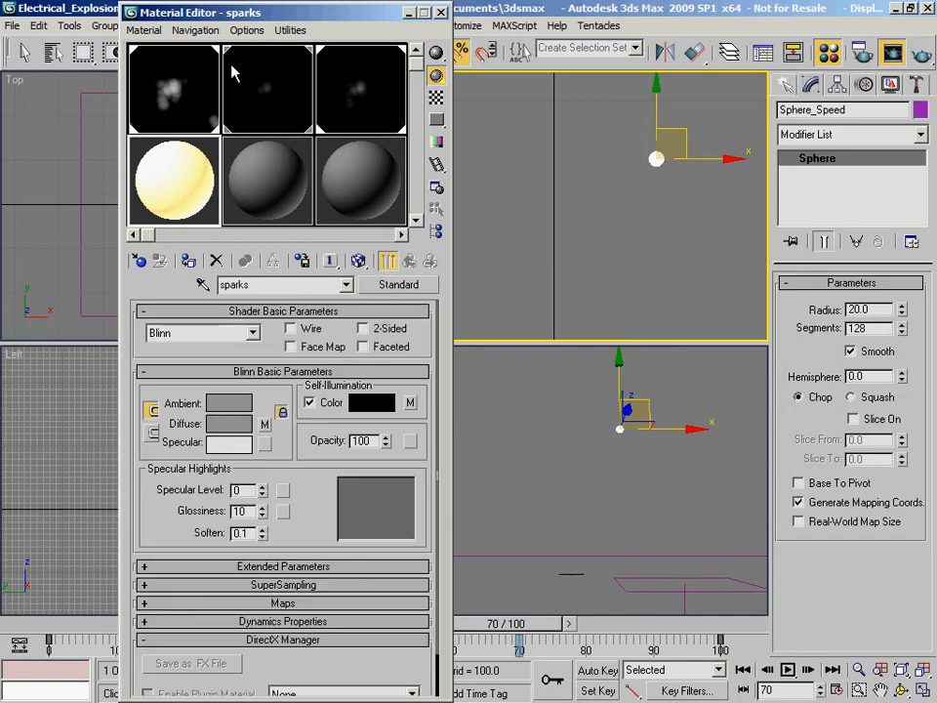
drag(225, 14, 202, 18)
click(418, 18)
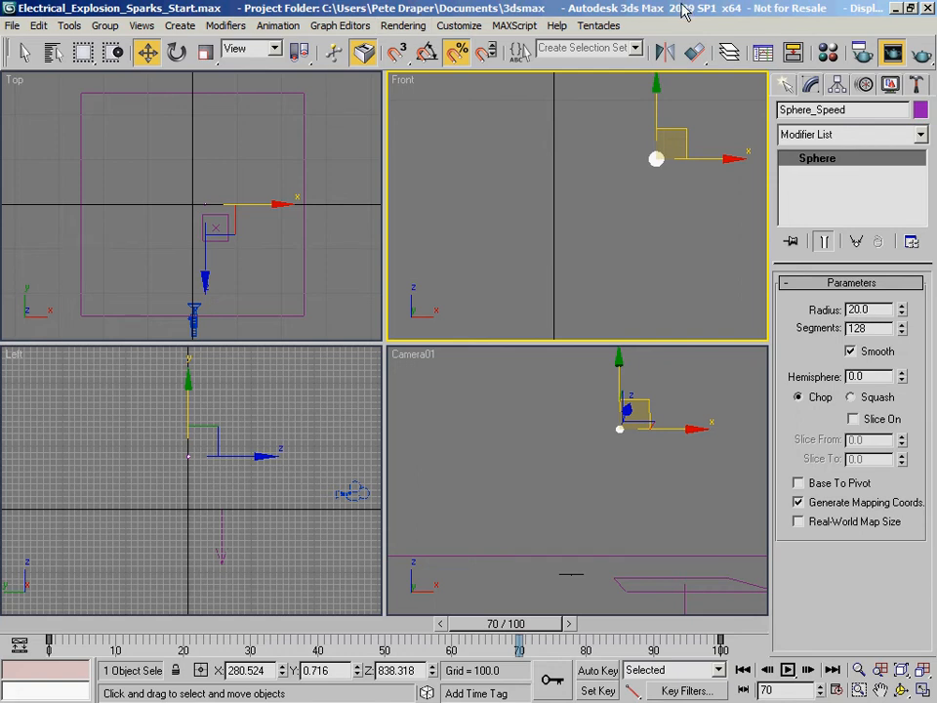
- Create a PF Source particle system in the Top viewport near the origin, about 987 long and 1089 wide
click(787, 86)
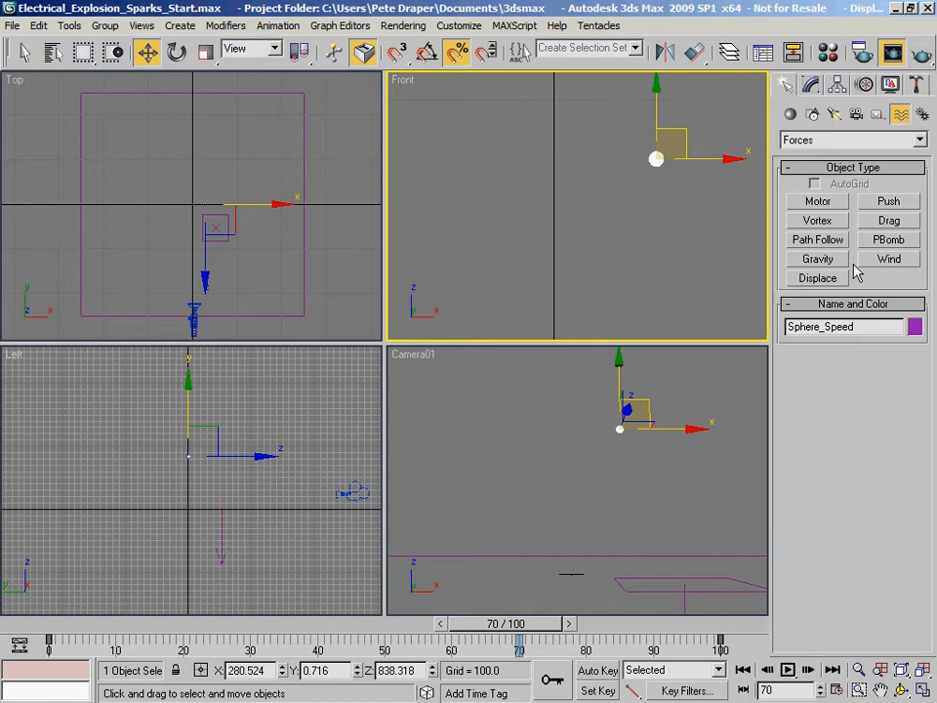
click(791, 115)
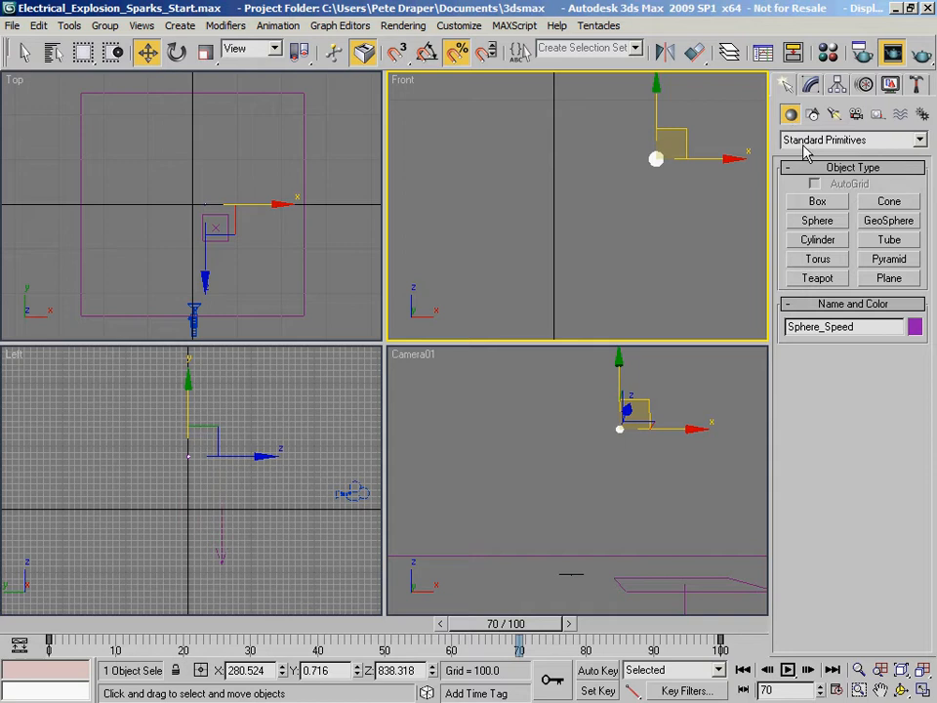
click(815, 141)
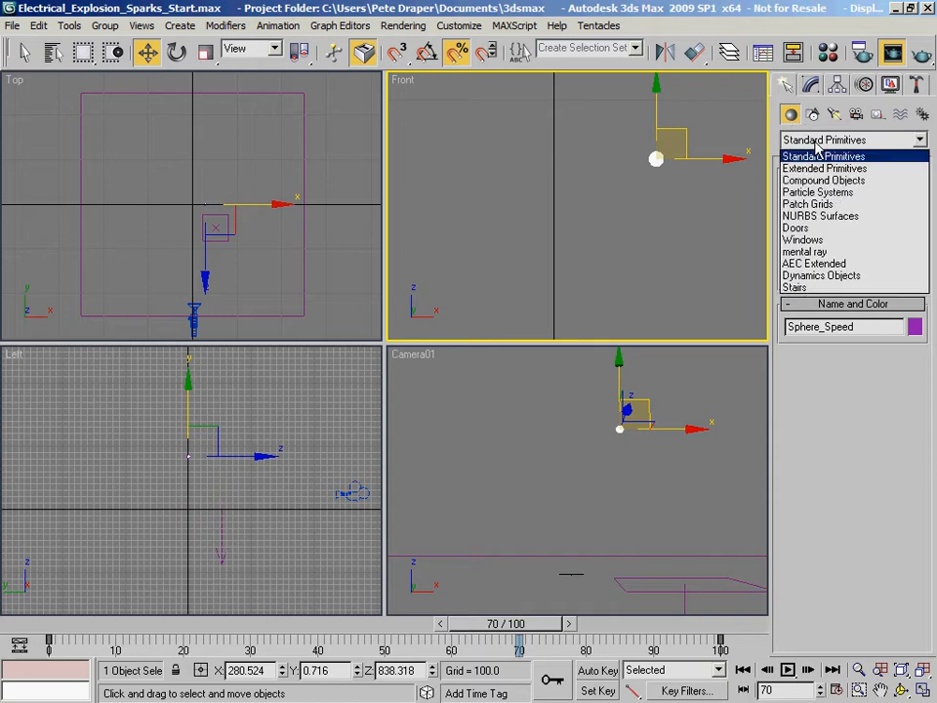
click(821, 194)
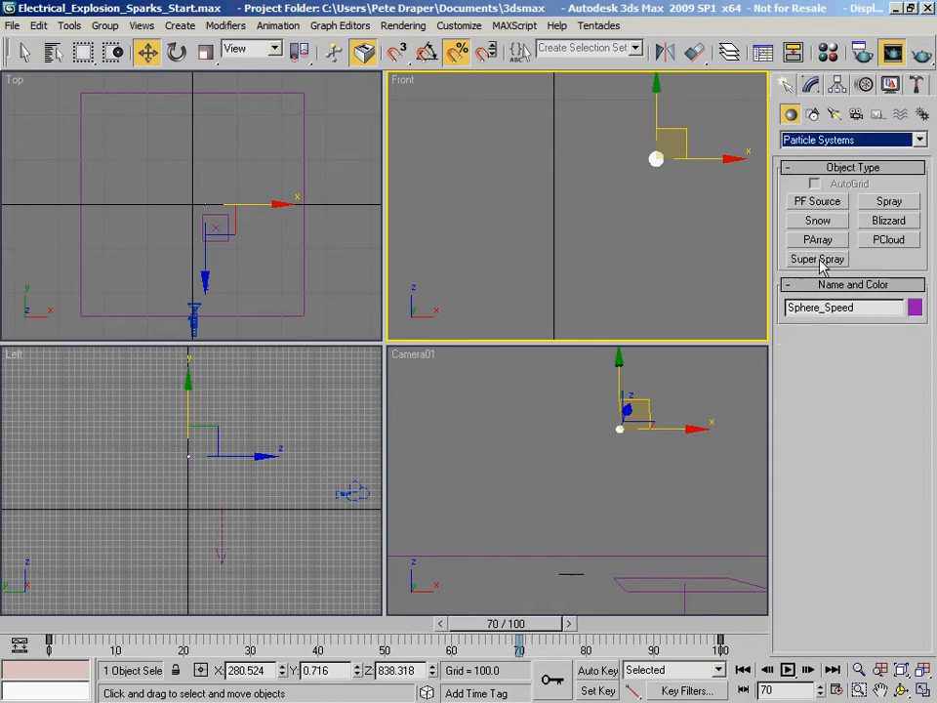
click(814, 202)
drag(185, 188, 232, 233)
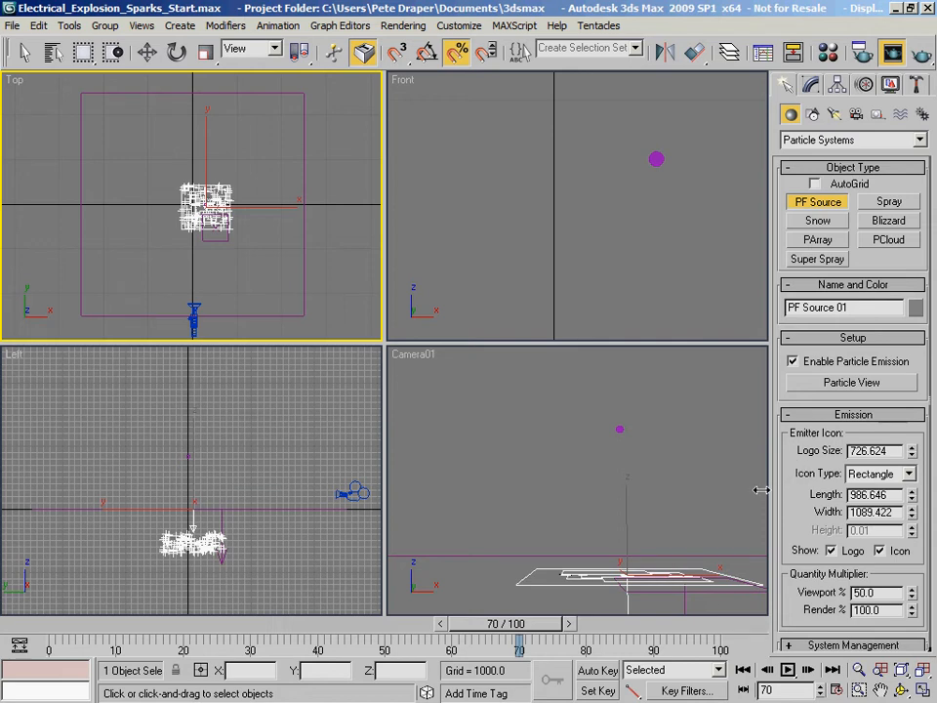
- Widen the command panel to two columns with System Management expanded, and go to frame 0
drag(770, 489, 739, 489)
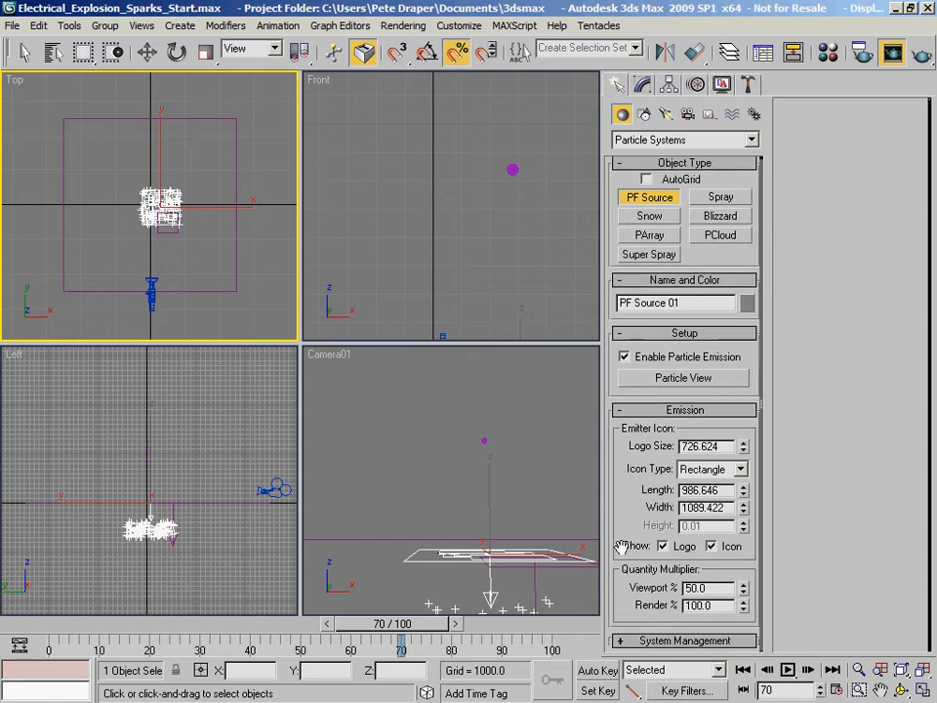
click(680, 645)
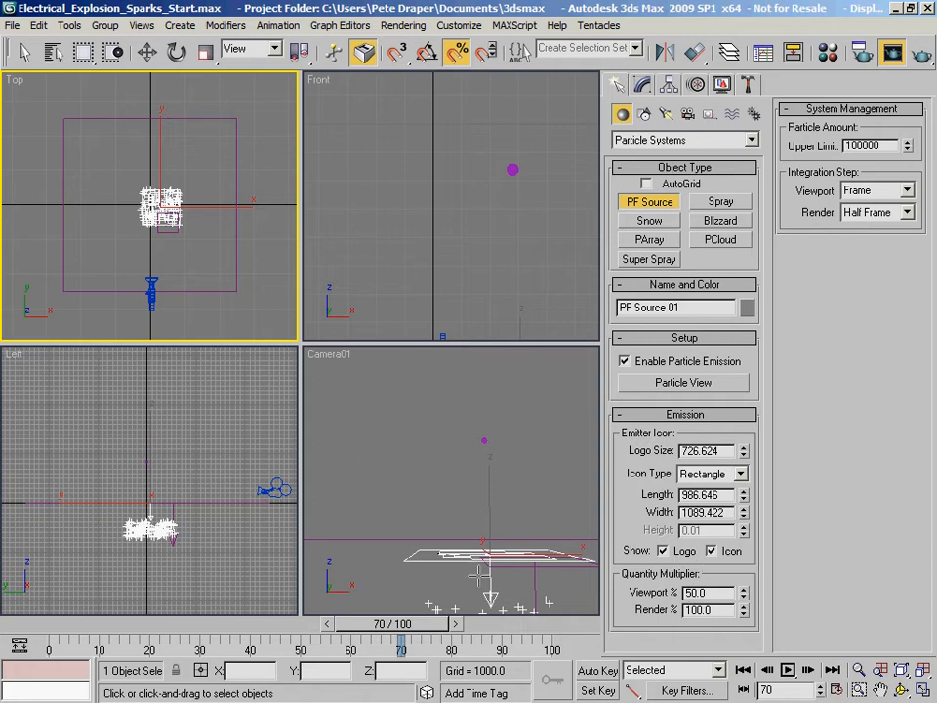
click(41, 630)
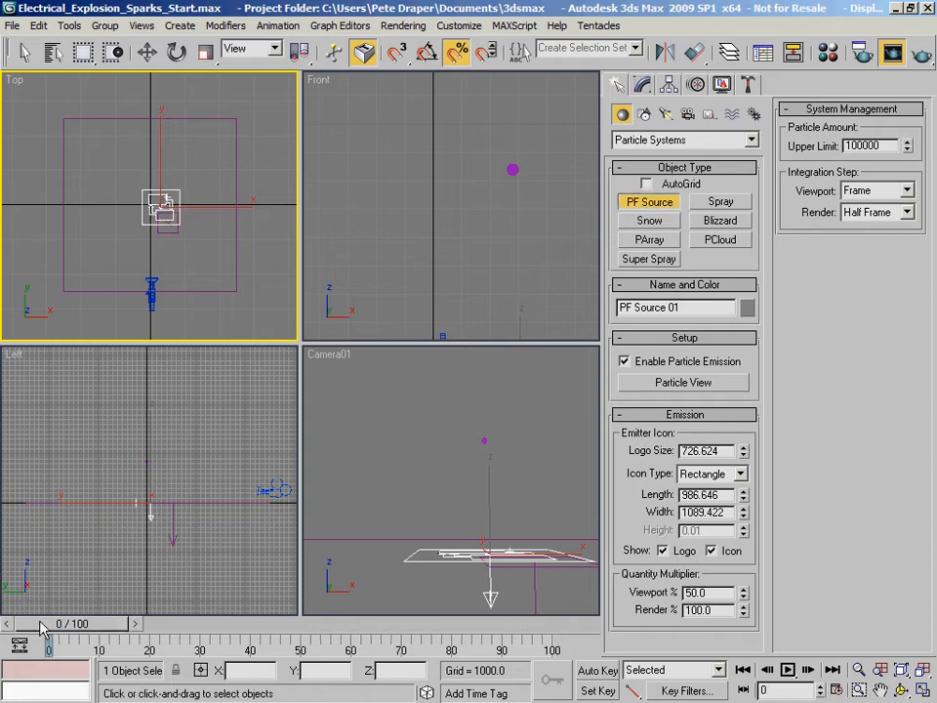
- Set the PF Source's viewport quantity multiplier to 100%
double_click(722, 592)
text(10)
key(Return)
- Set the particle amount's upper limit to 50000000 and the viewport integration step to Half Frame
click(850, 145)
text(500)
key(Return)
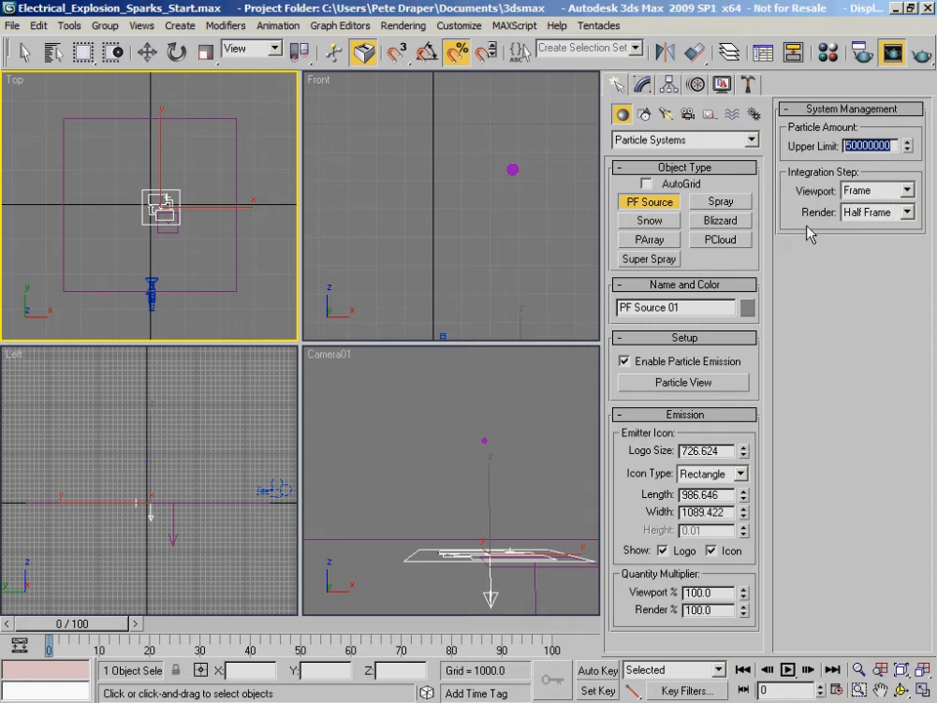
click(875, 192)
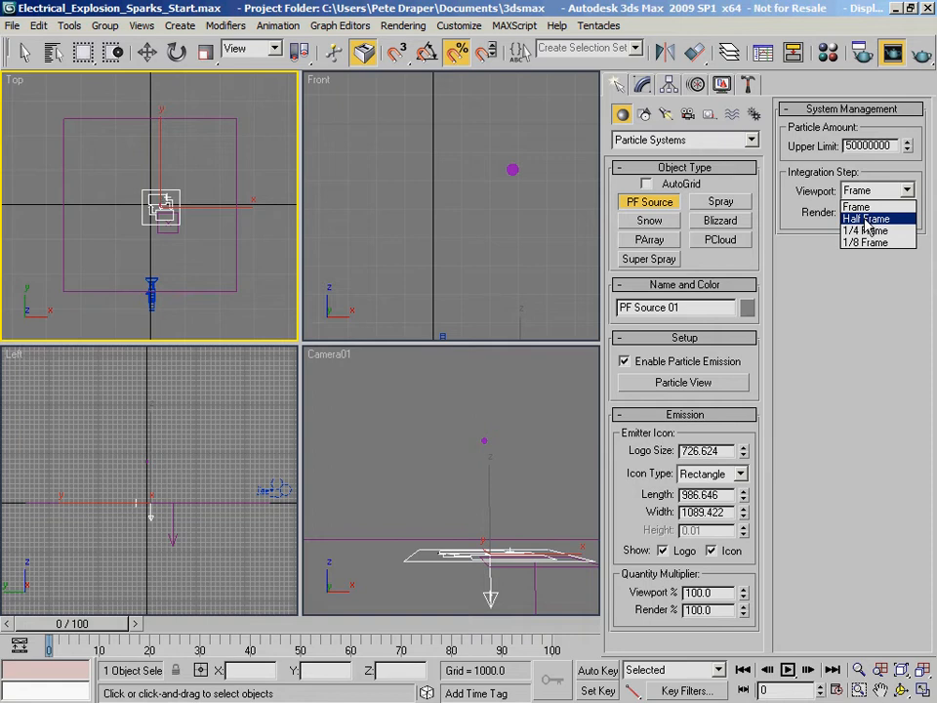
click(868, 220)
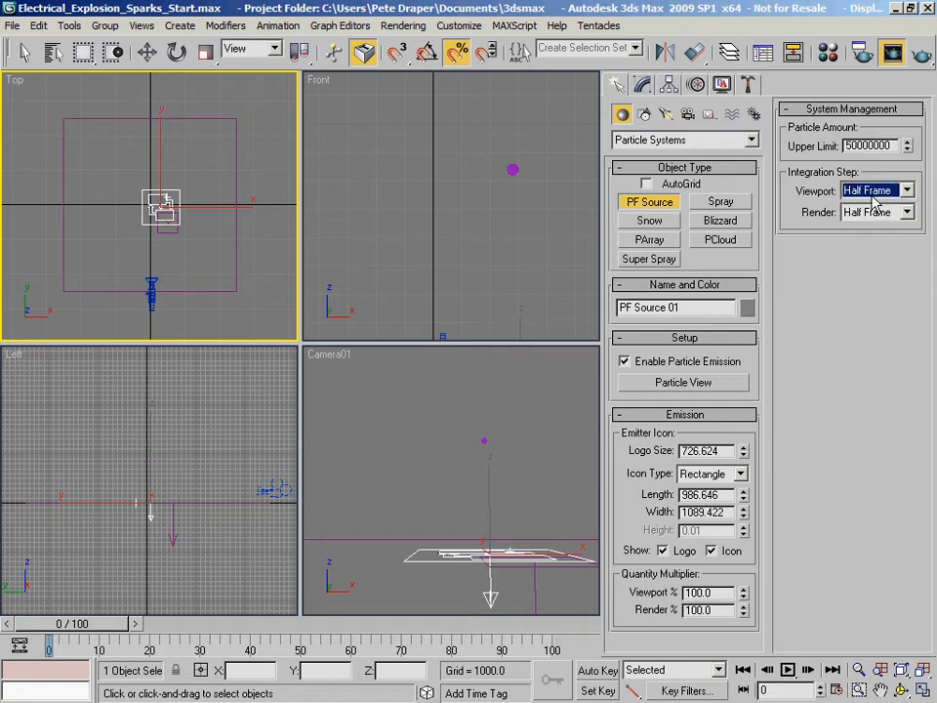
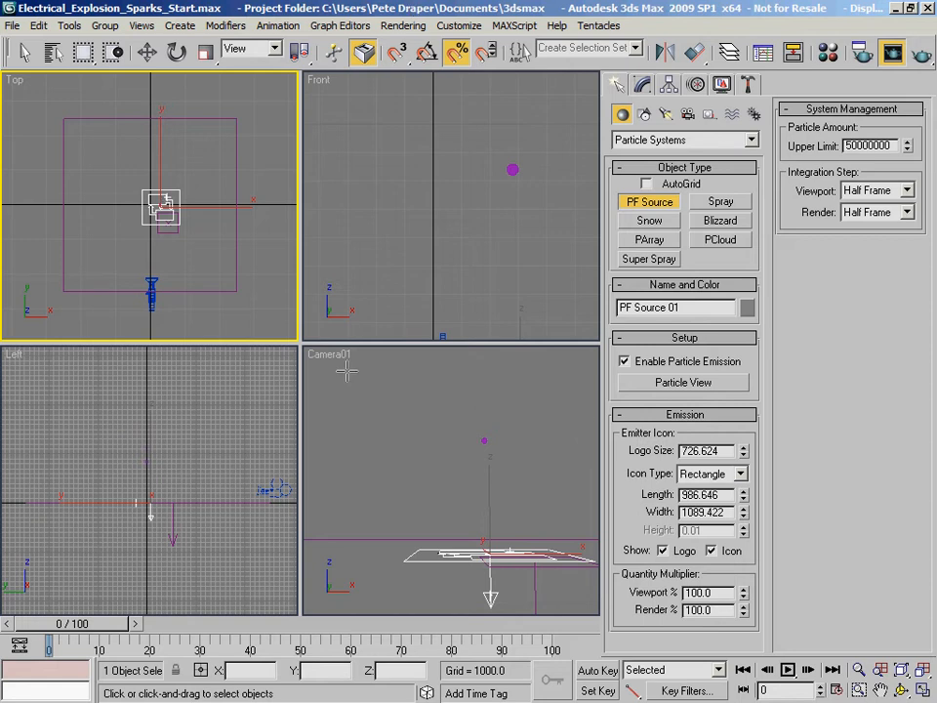
- Activate the Camera01 viewport, then open Particle View and resize and reposition it to fit the screen
click(403, 477)
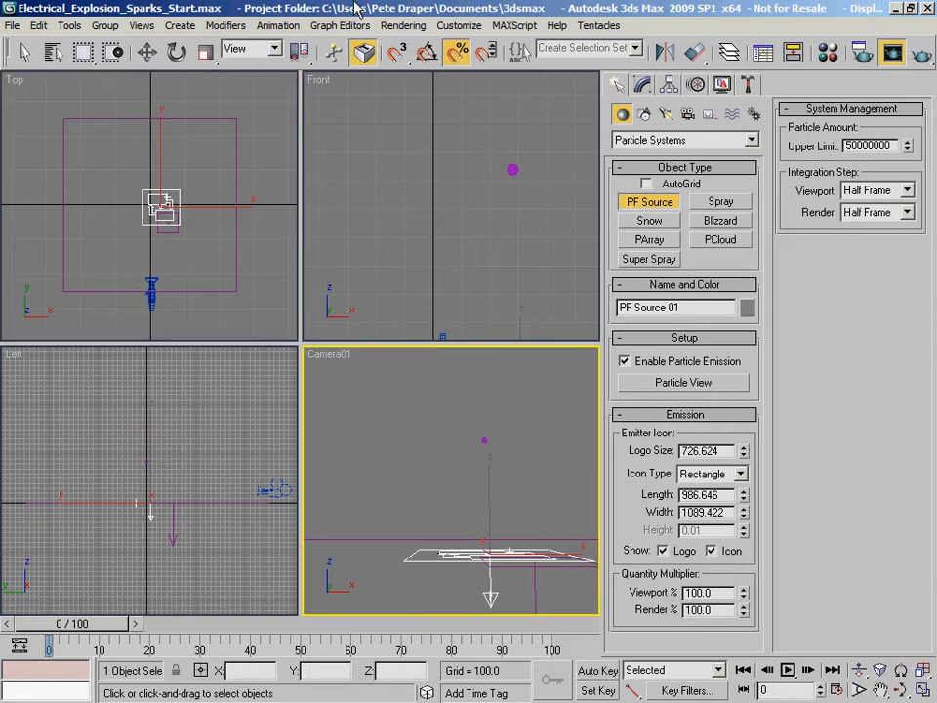
click(684, 382)
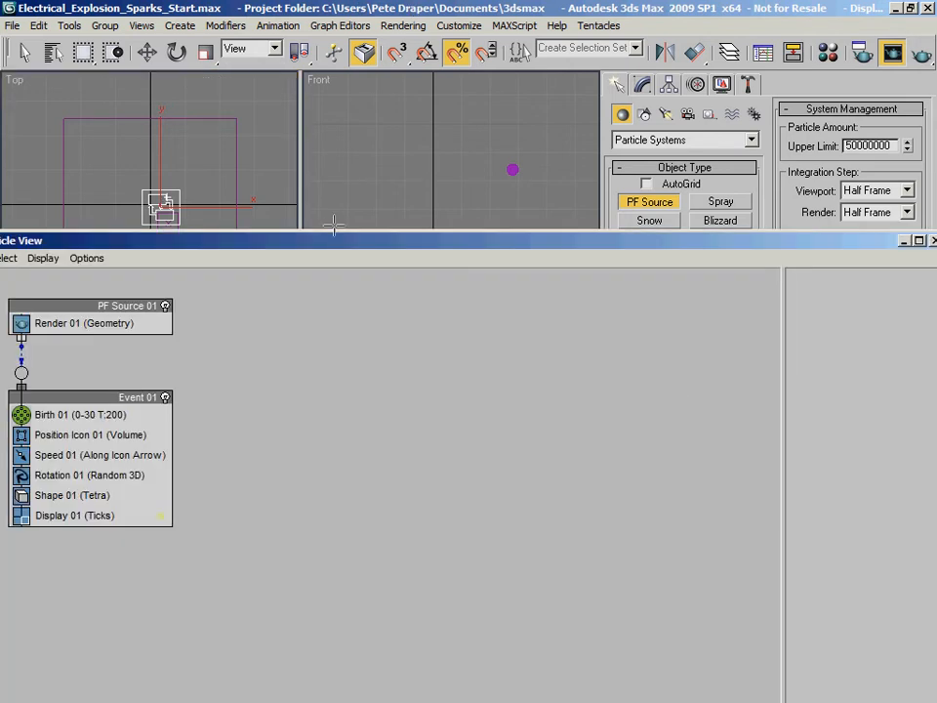
drag(350, 246, 423, 57)
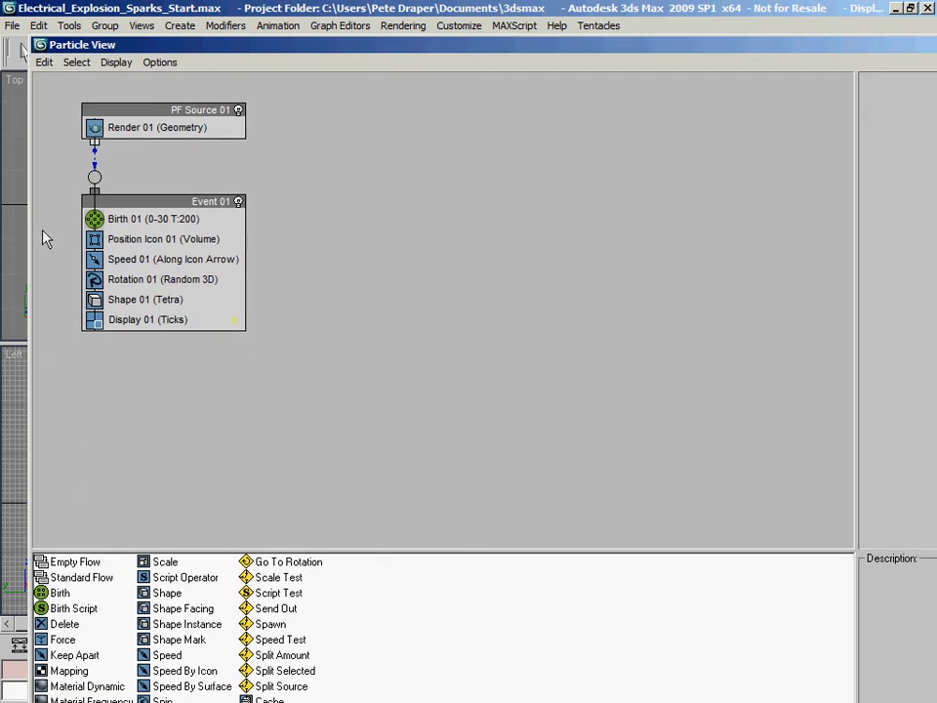
drag(29, 239, 367, 256)
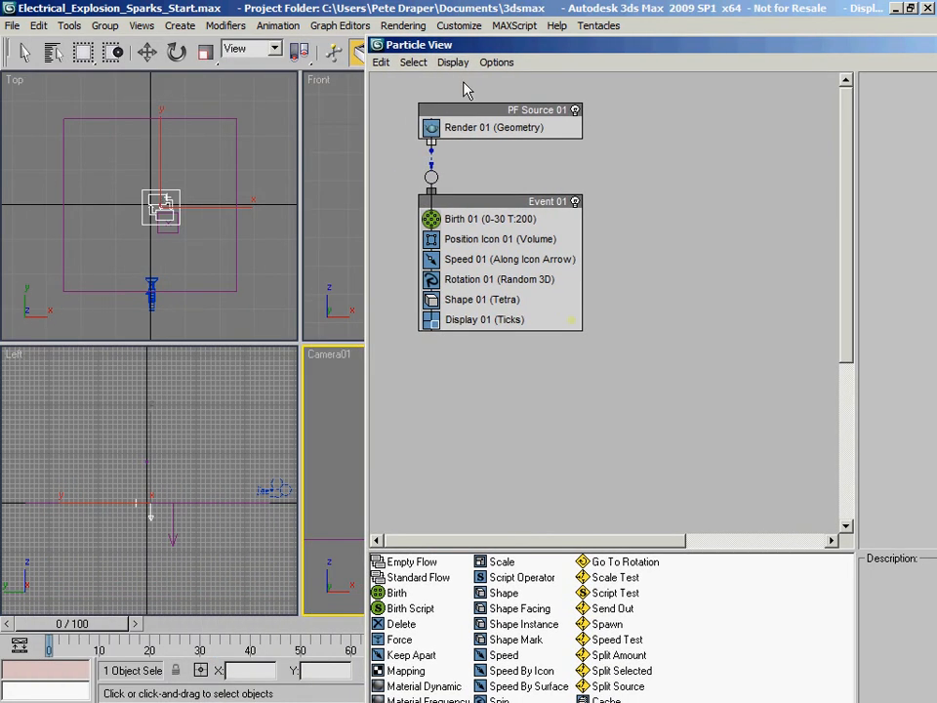
drag(473, 42, 196, 15)
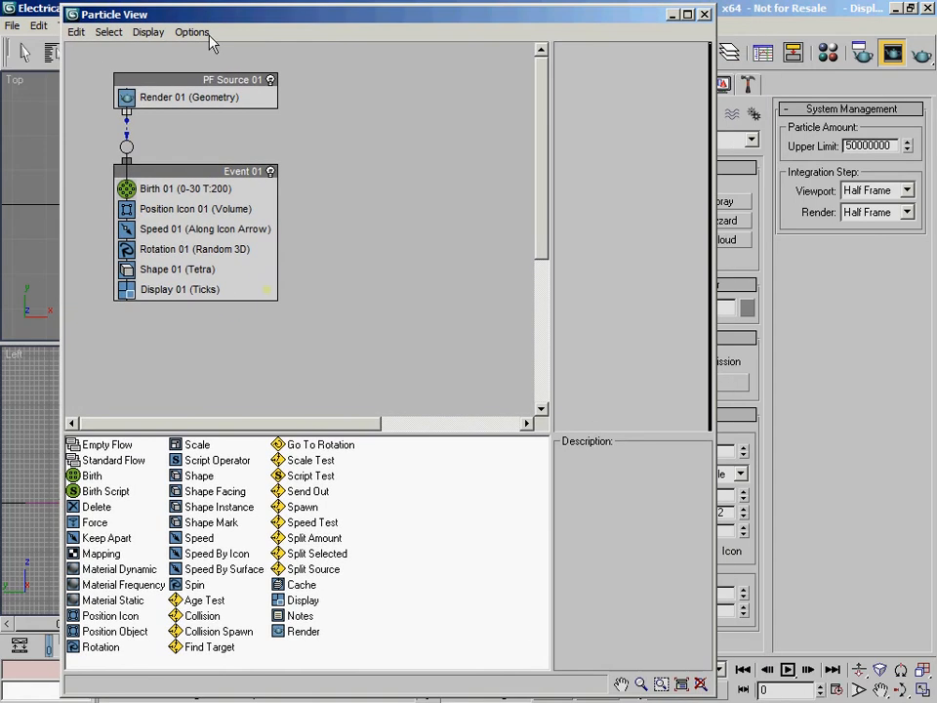
- Hide Particle View's Description and Depot areas, and move the PF Source 01 and Event 01 boxes toward the middle of the event display
drag(410, 434, 431, 555)
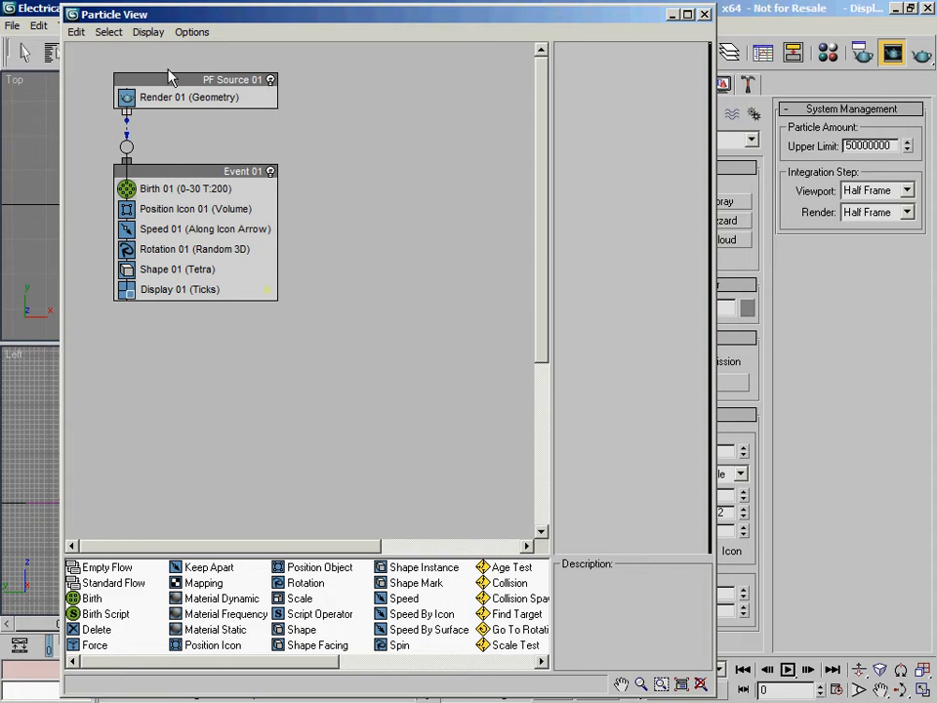
click(149, 33)
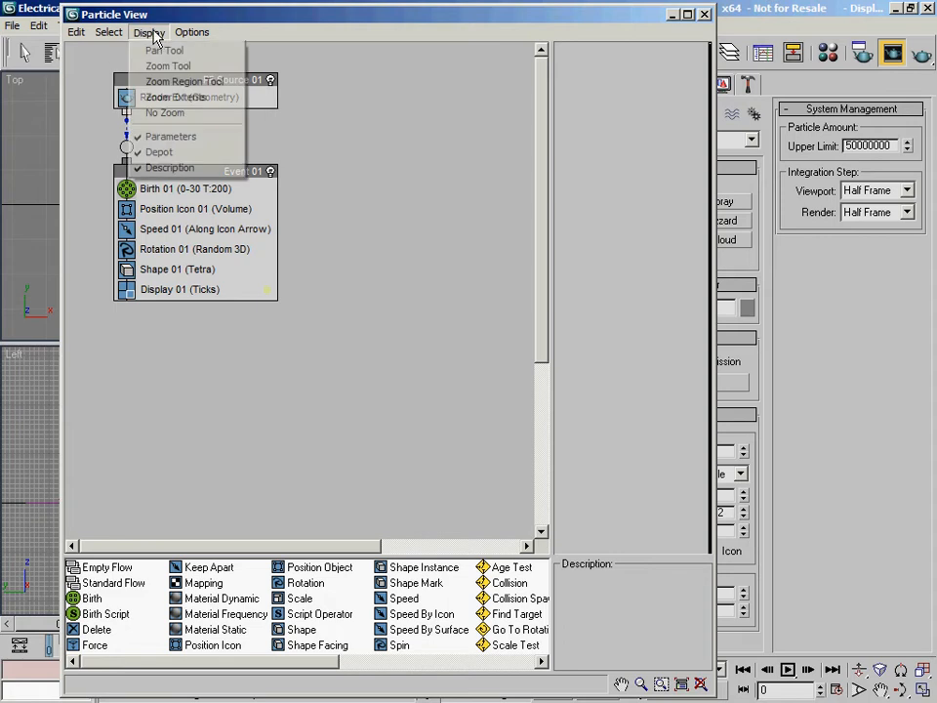
click(181, 171)
click(148, 32)
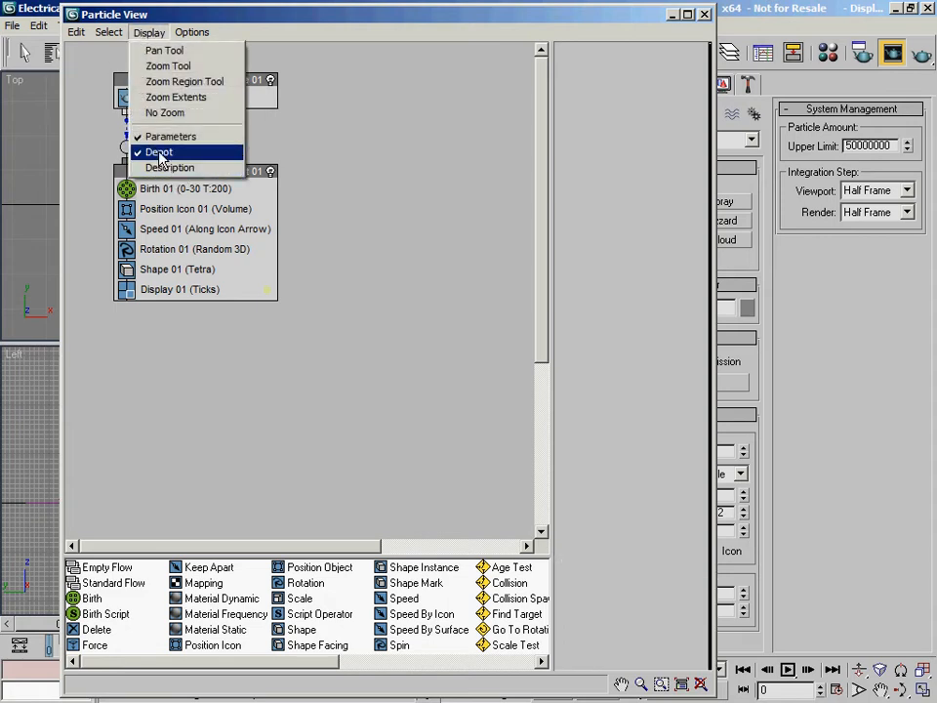
click(159, 153)
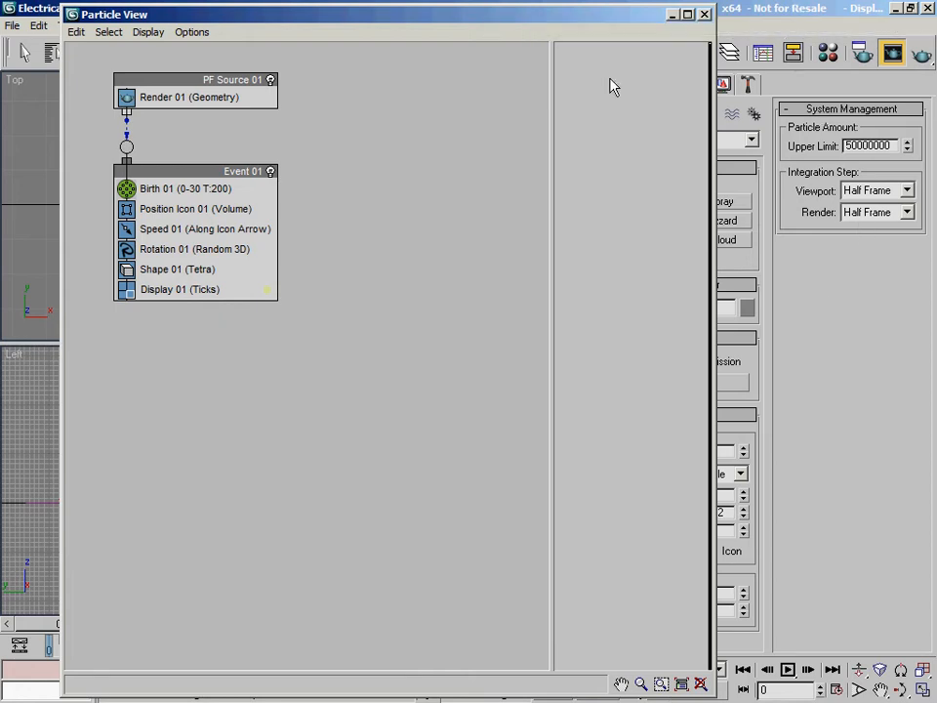
drag(359, 350, 307, 86)
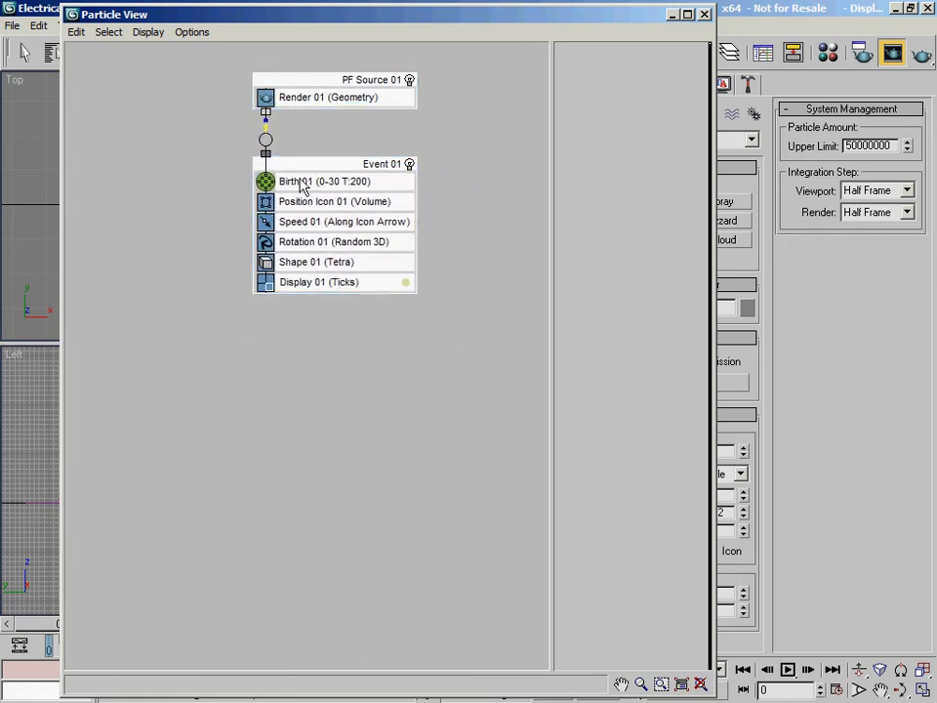
click(335, 133)
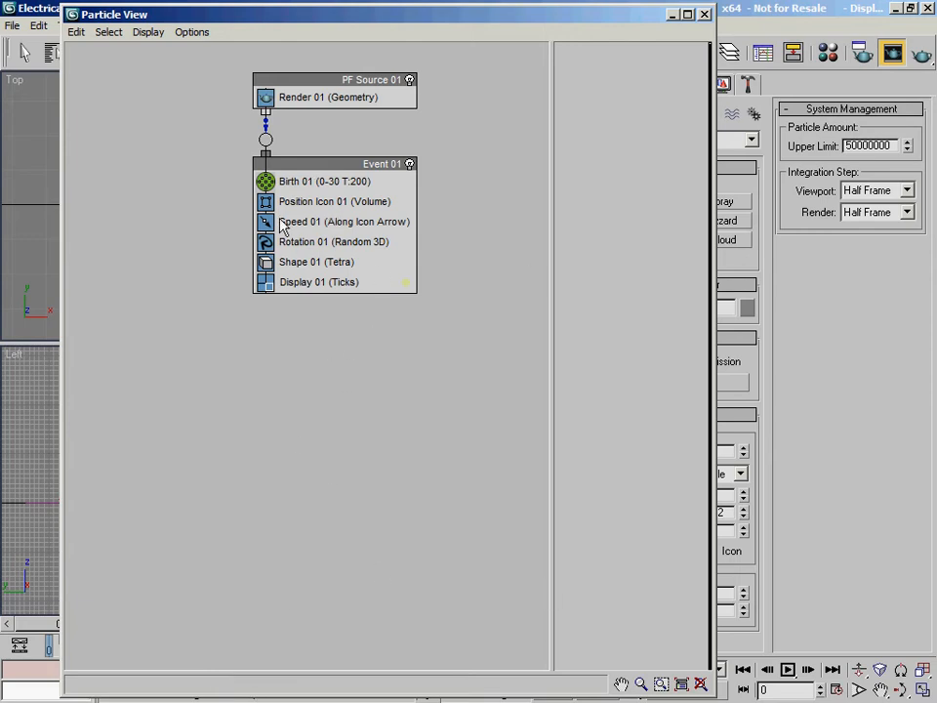
- Append a Material Dynamic operator below Render 01 in the PF Source 01 event, and move Event 01 down to make room
click(343, 99)
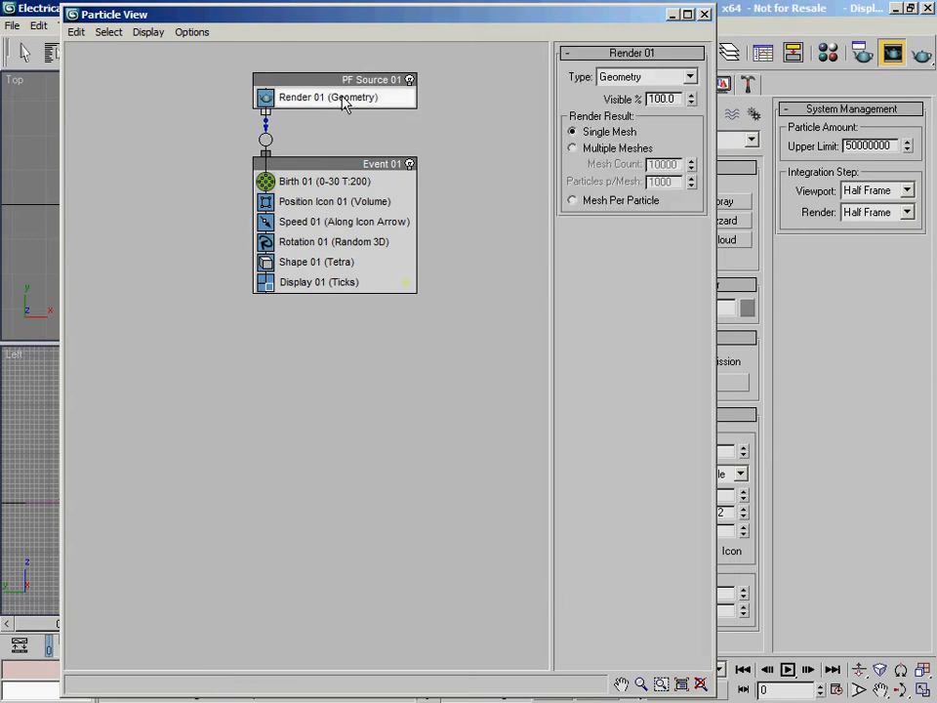
right_click(344, 98)
mouse_move(435, 129)
mouse_move(480, 120)
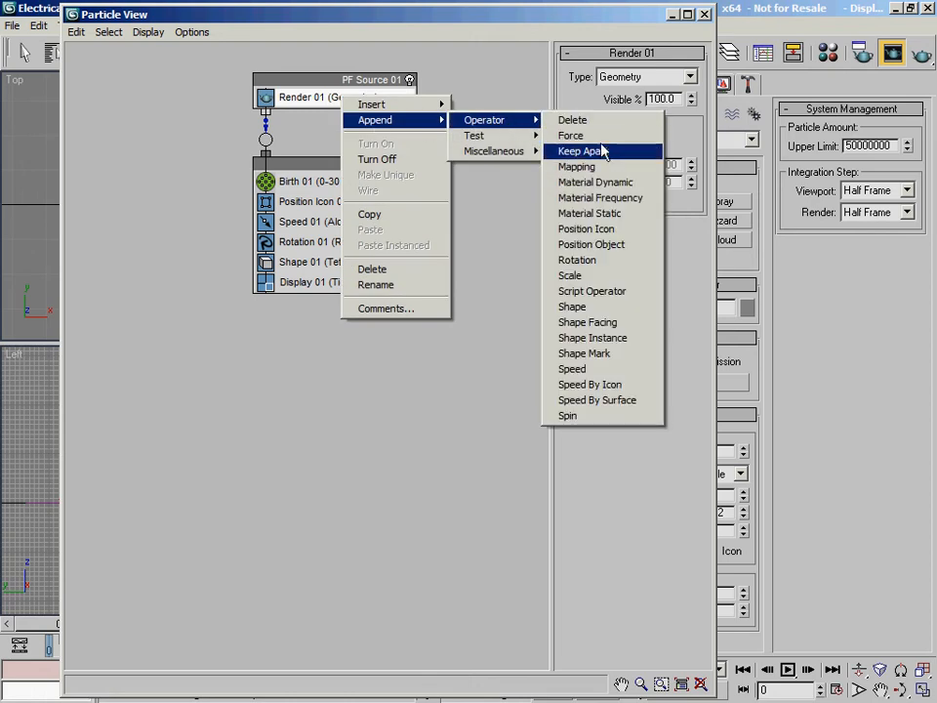
click(603, 186)
drag(333, 161, 335, 206)
click(329, 120)
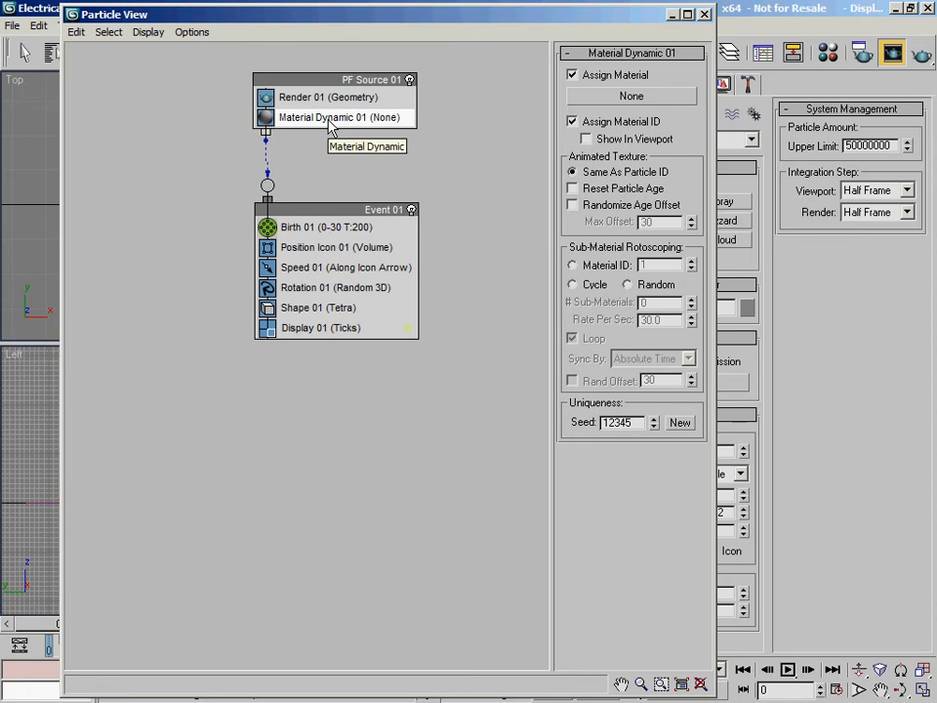
- Assign the sparks material from the Material Editor to Material Dynamic 01 as an instance
click(826, 54)
drag(322, 22, 365, 22)
drag(223, 188, 641, 96)
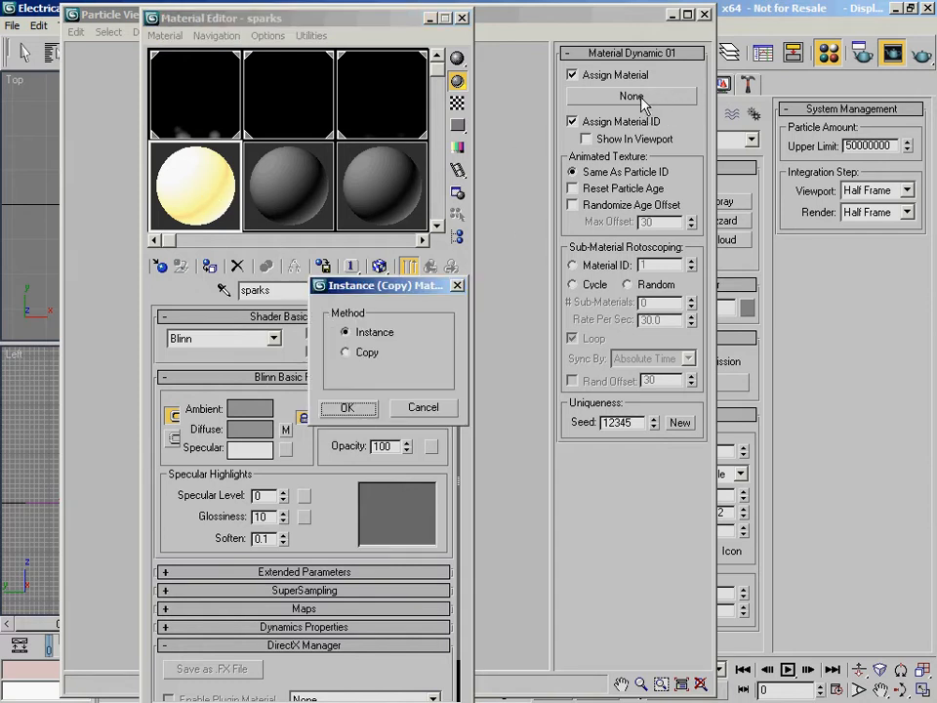
click(348, 408)
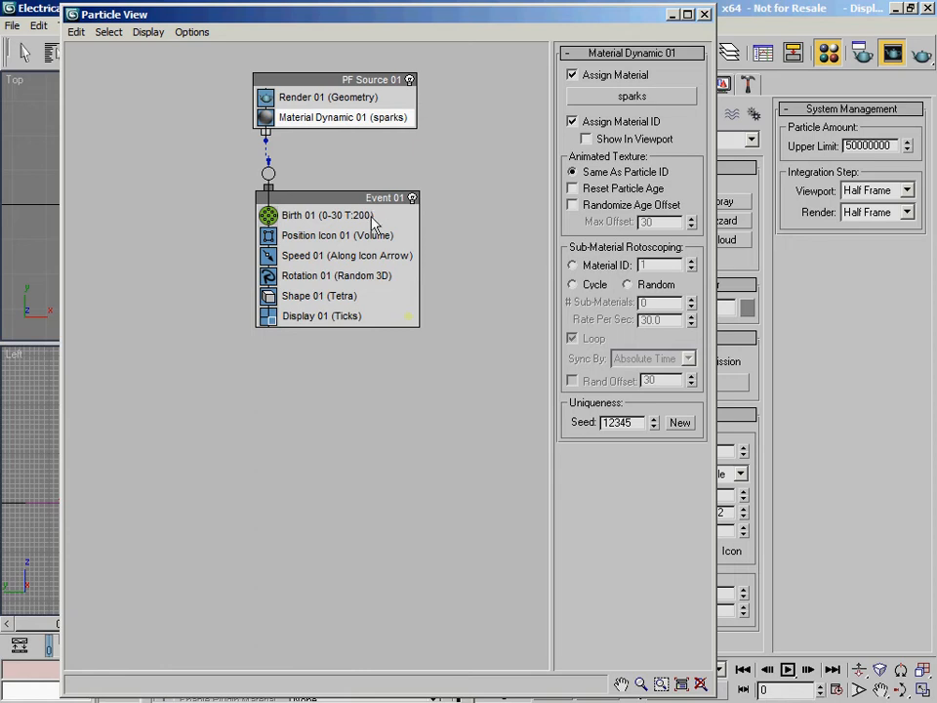
- Rename Event 01 as Sparks_Birth_Flight
click(371, 202)
right_click(371, 203)
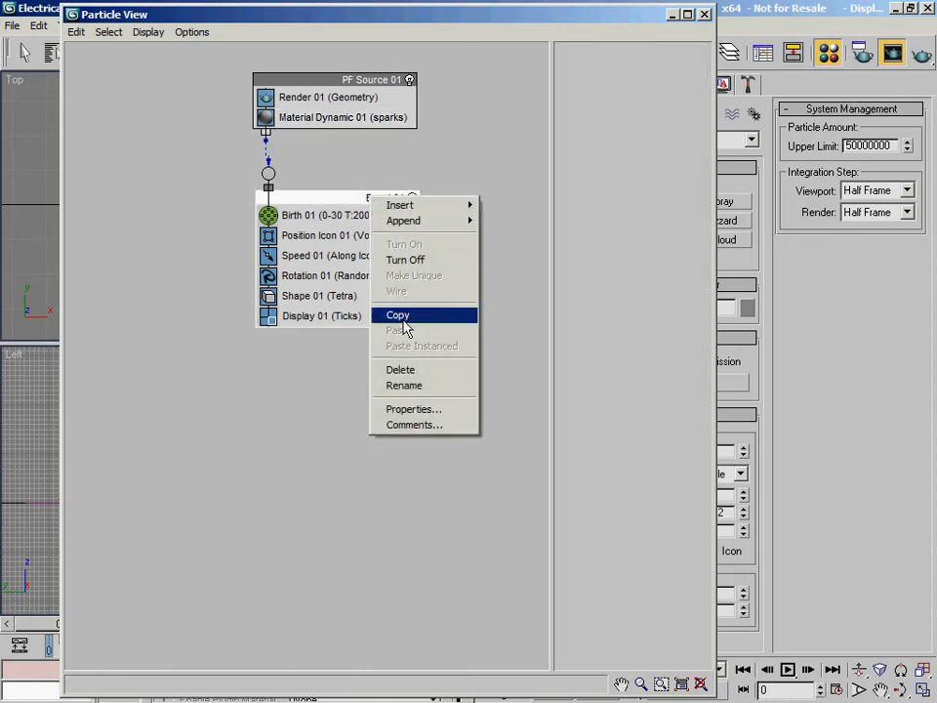
click(424, 387)
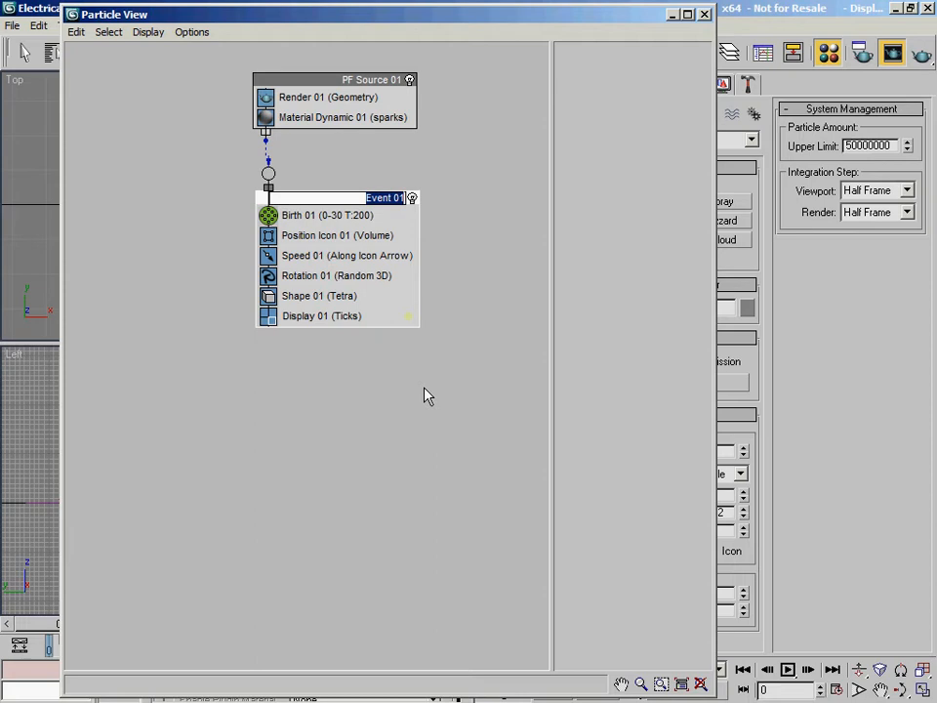
text(sPA)
text(_Birth_Flight)
key(Return)
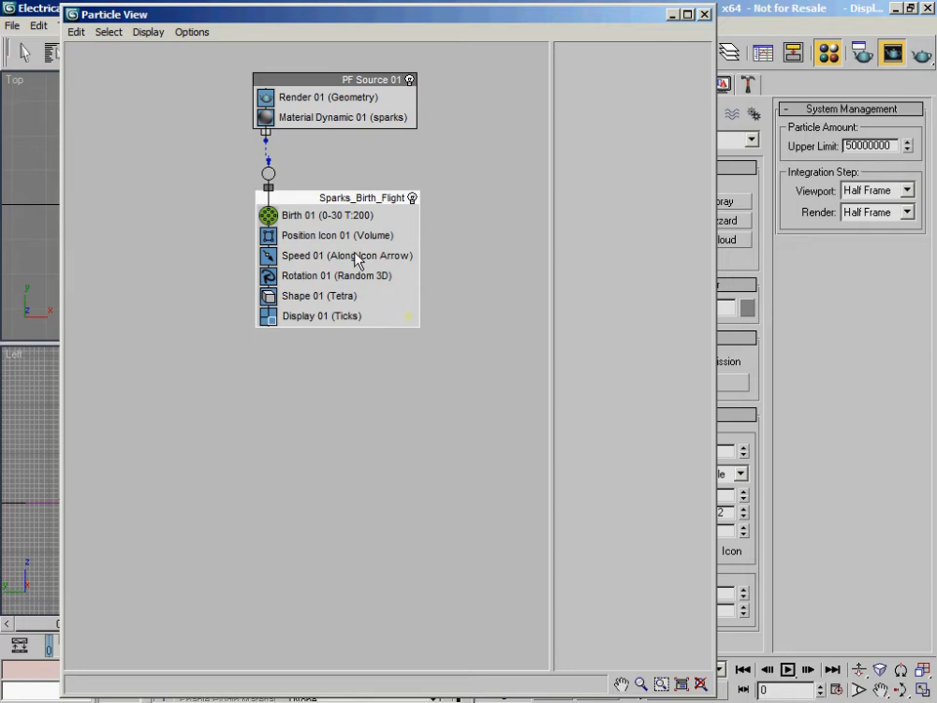
- Set the Birth 01 operator's Emit Start to 1 and Emit Stop to 80
click(344, 217)
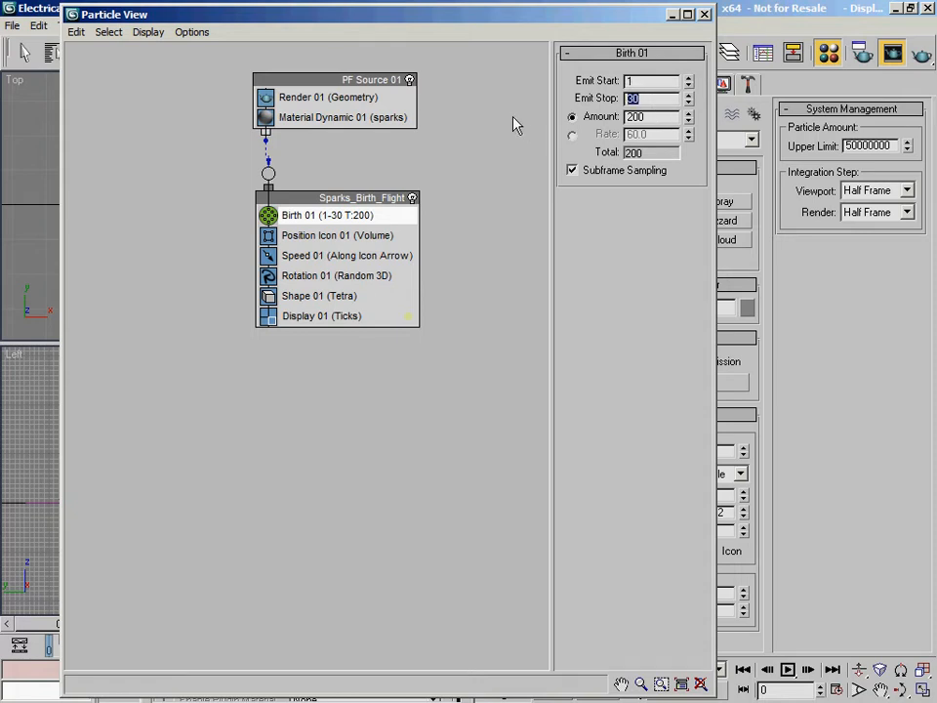
text(80)
key(Return)
- Maximize the Camera01 viewport and bring Particle View back over it
drag(593, 13, 0, 8)
drag(330, 23, 0, 20)
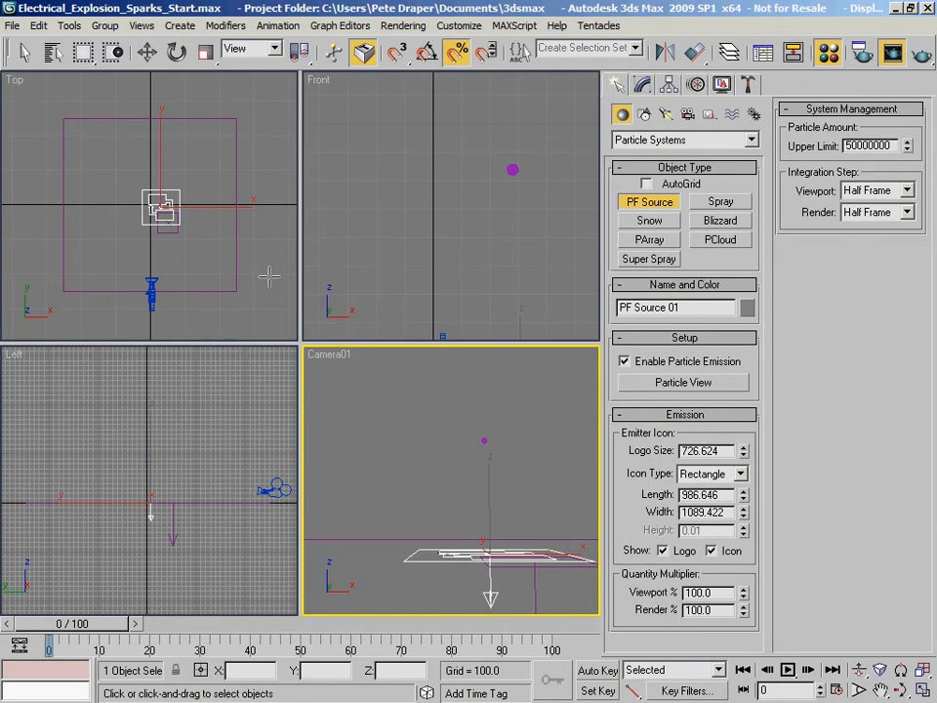
key(alt+w)
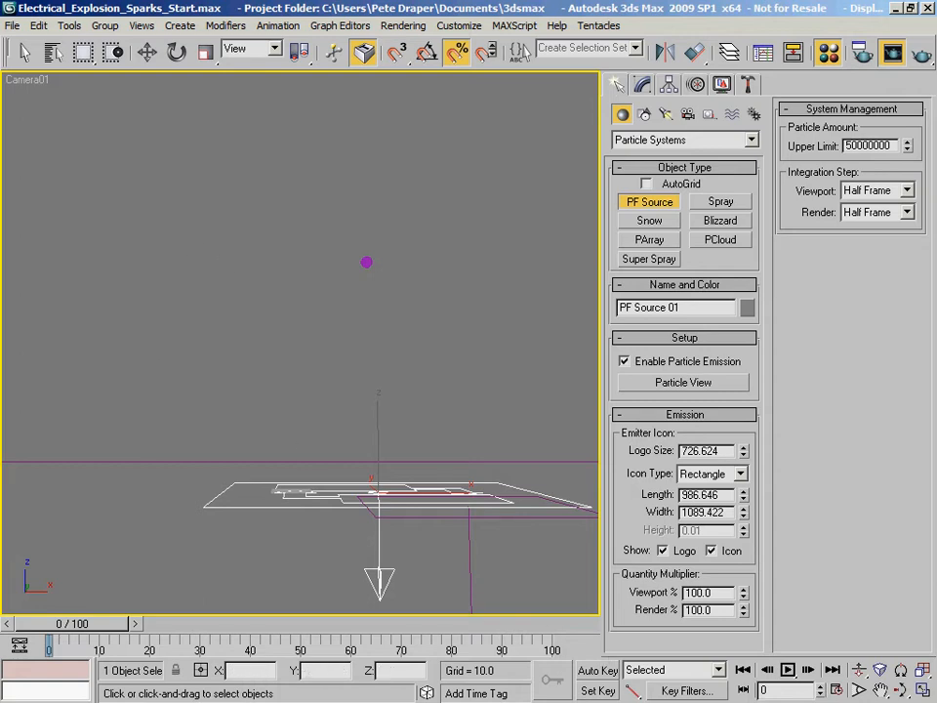
key(6)
drag(565, 158, 572, 7)
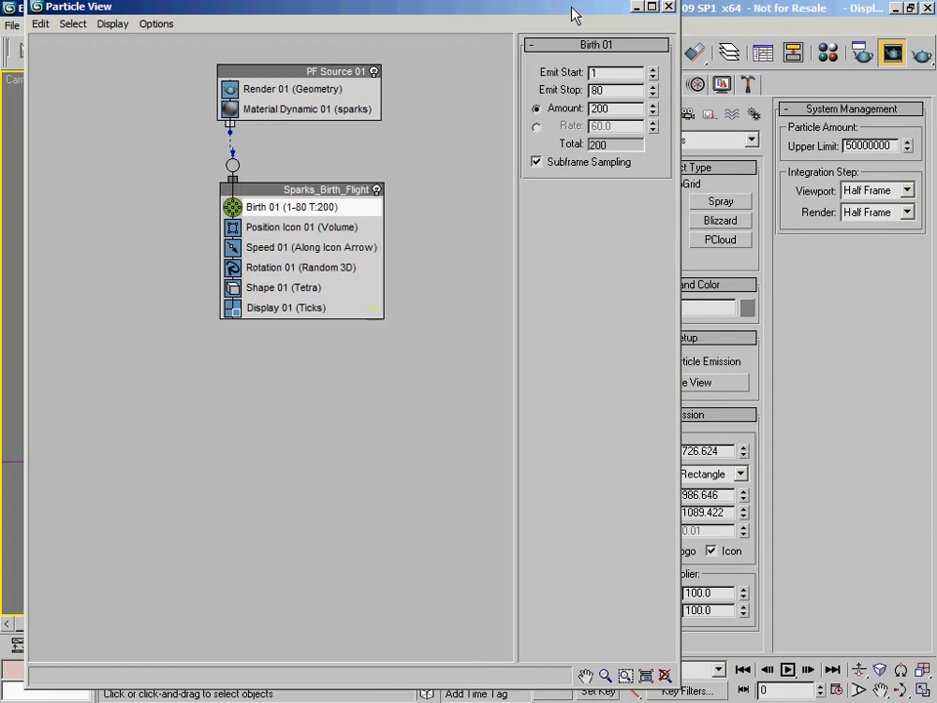
- Delete the Position Icon 01 and Speed 01 operators from the Sparks_Birth_Flight event
click(284, 288)
click(320, 228)
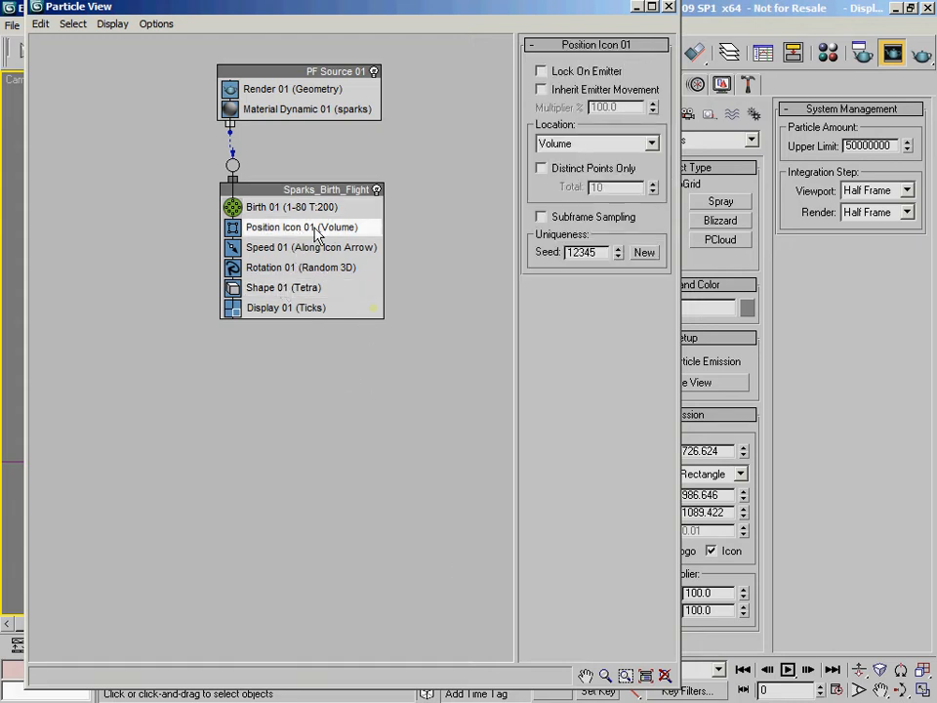
key(Delete)
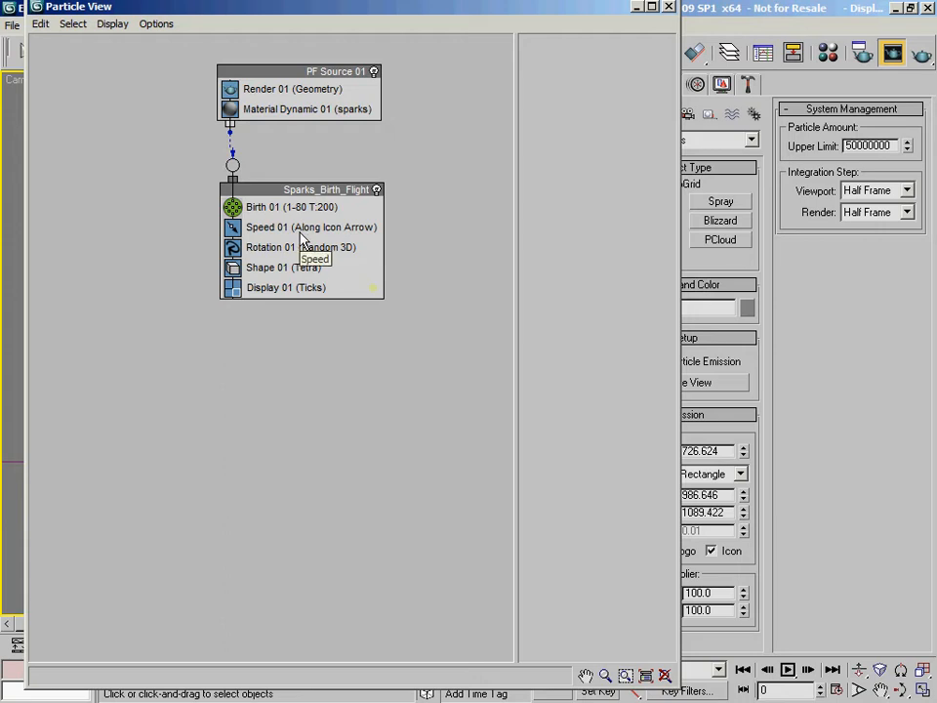
click(301, 234)
key(Delete)
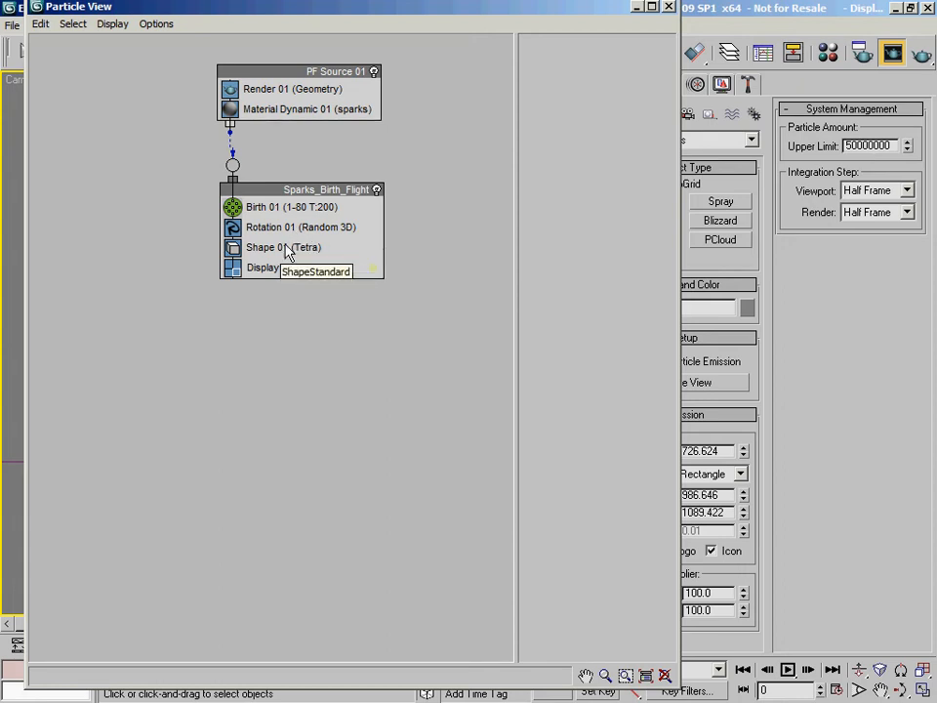
- Place Shape 01 above Rotation 01 in the Sparks_Birth_Flight event, and set the Display 01 type to Geometry
drag(291, 252, 304, 215)
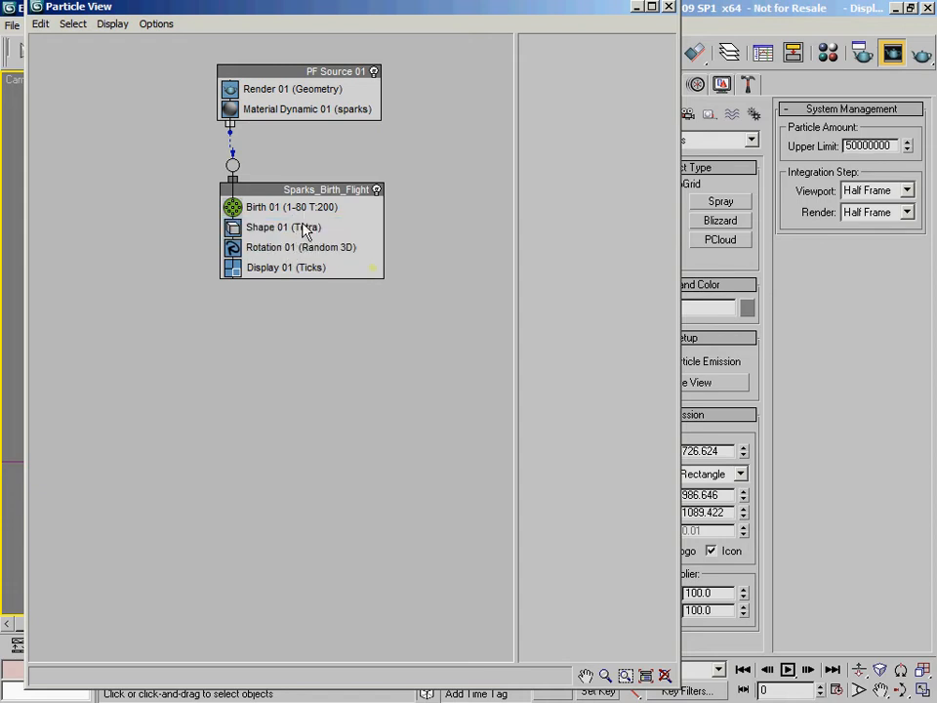
click(311, 270)
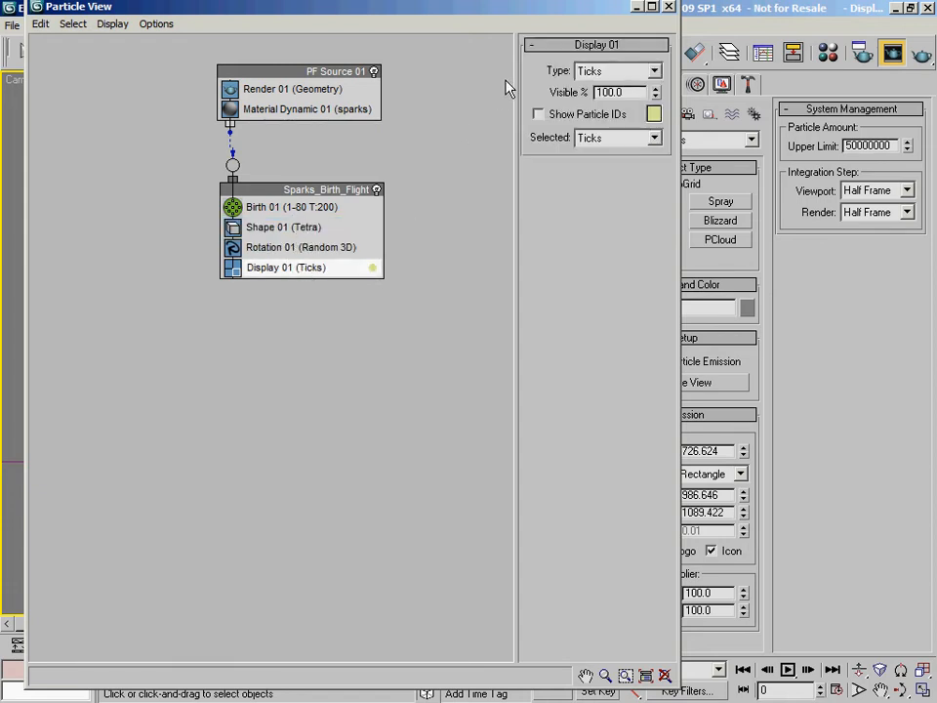
click(626, 78)
click(606, 217)
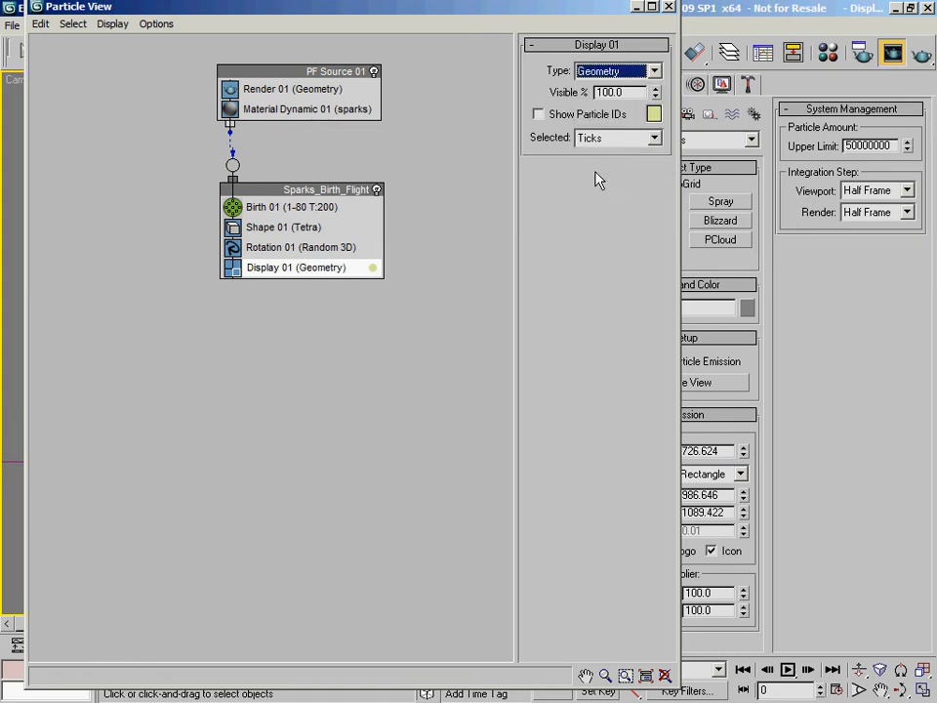
drag(342, 6, 383, 98)
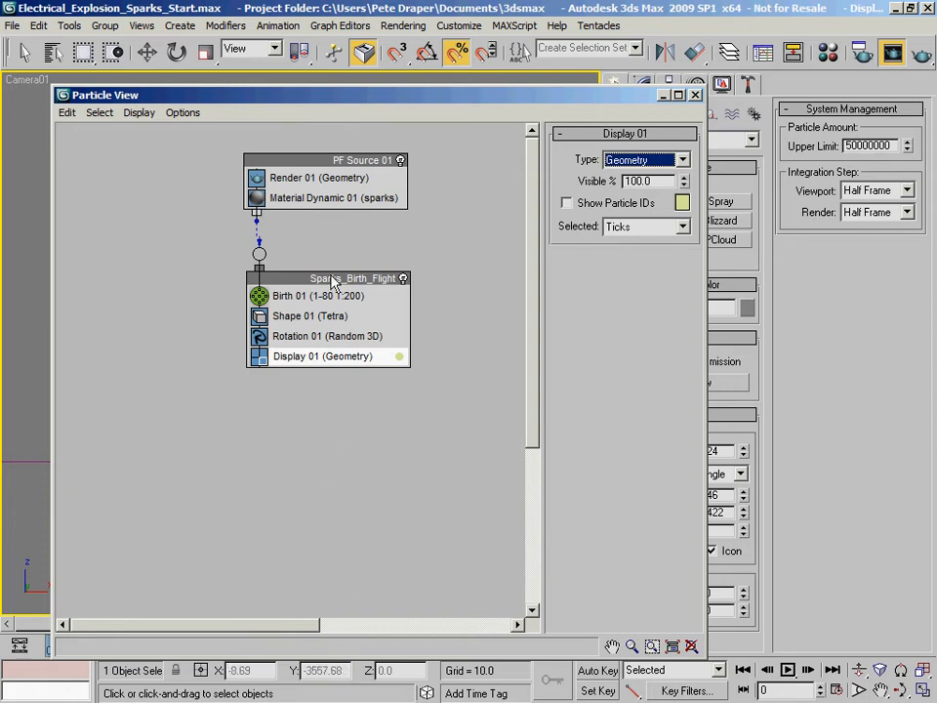
middle_drag(394, 416, 393, 414)
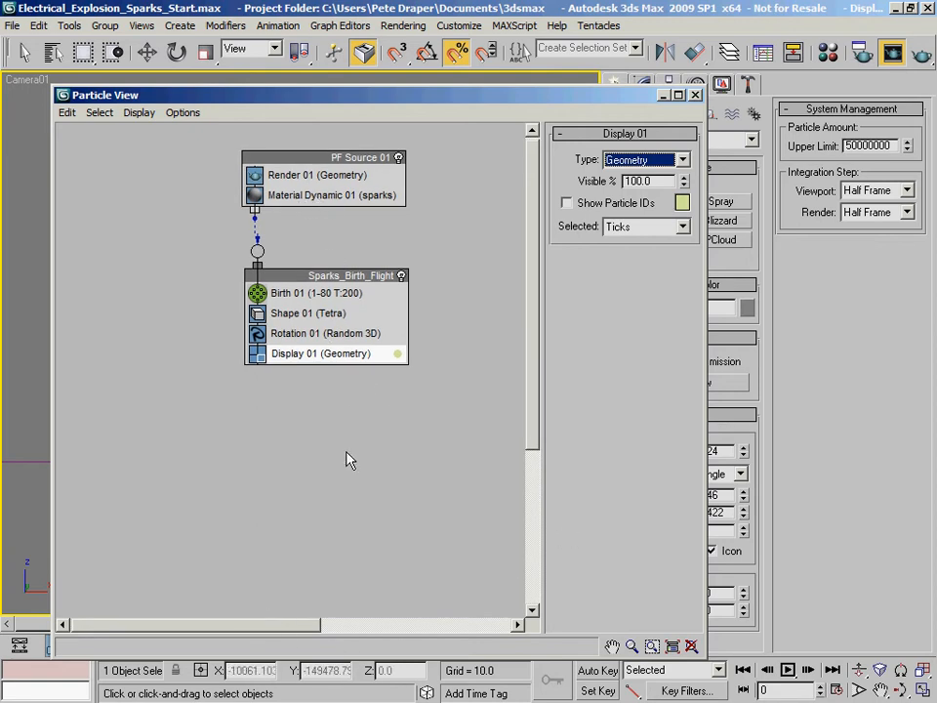
- Narrow the command panel to a single column to enlarge the Camera01 viewport, and place Particle View back over it
drag(239, 95, 774, 96)
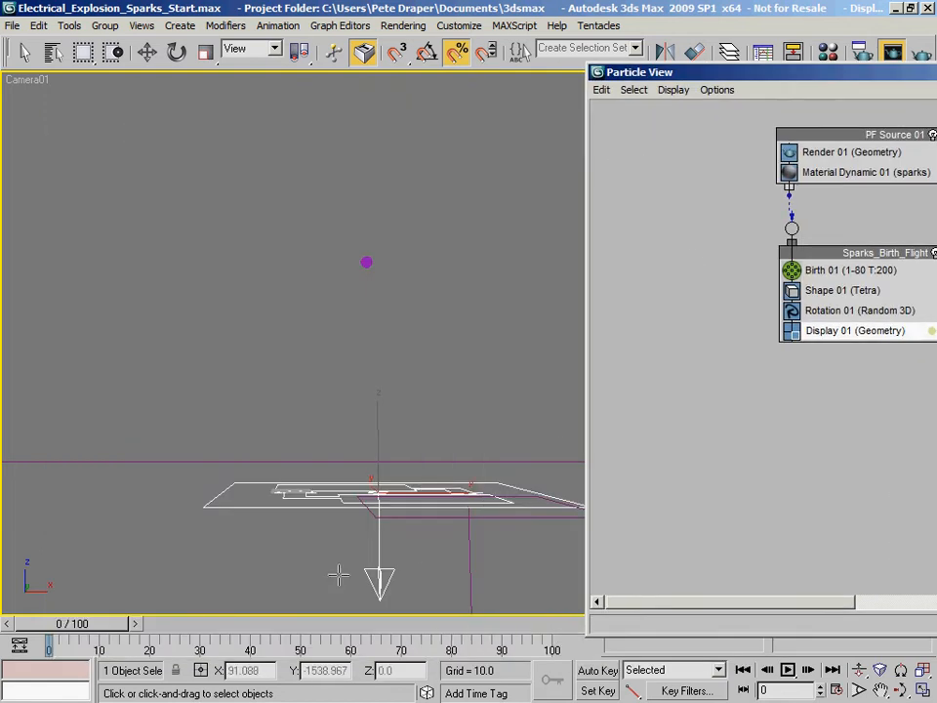
drag(90, 623, 25, 625)
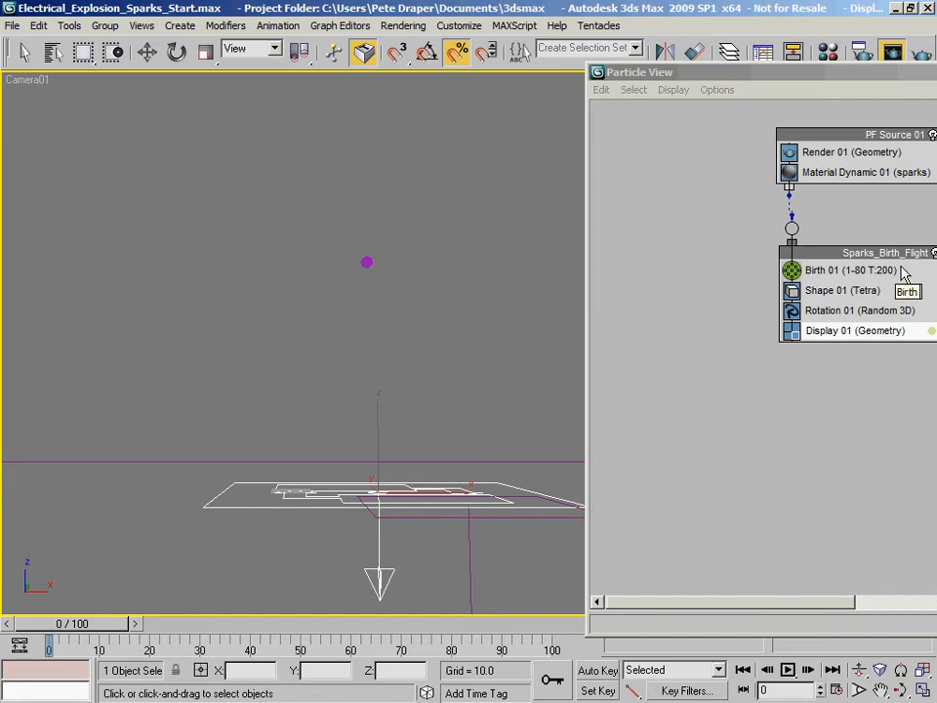
drag(68, 623, 39, 625)
drag(758, 86, 82, 30)
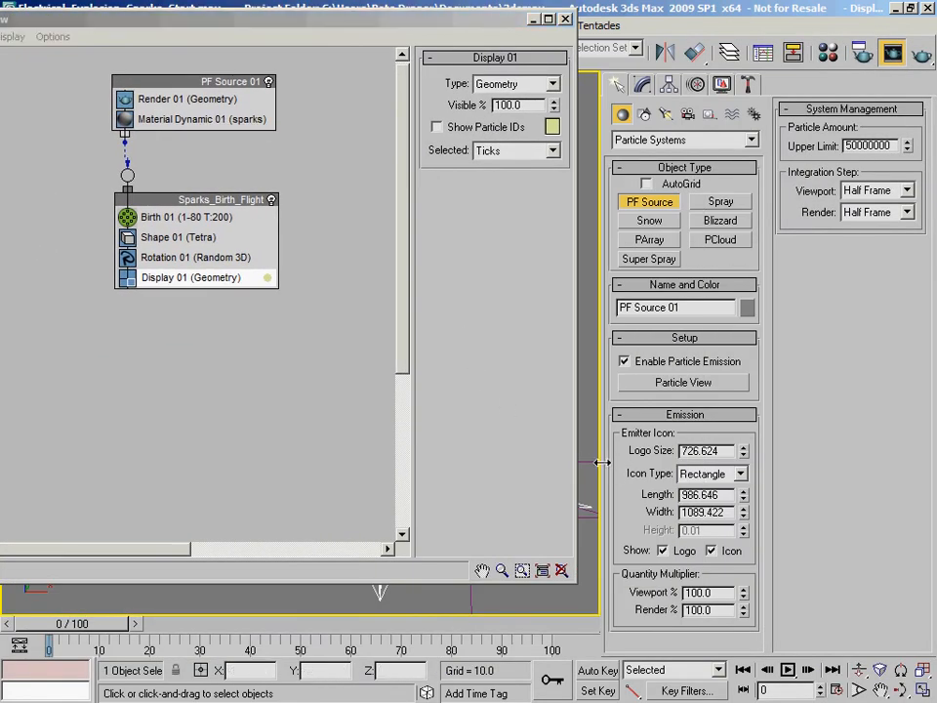
drag(603, 462, 772, 462)
drag(342, 26, 554, 51)
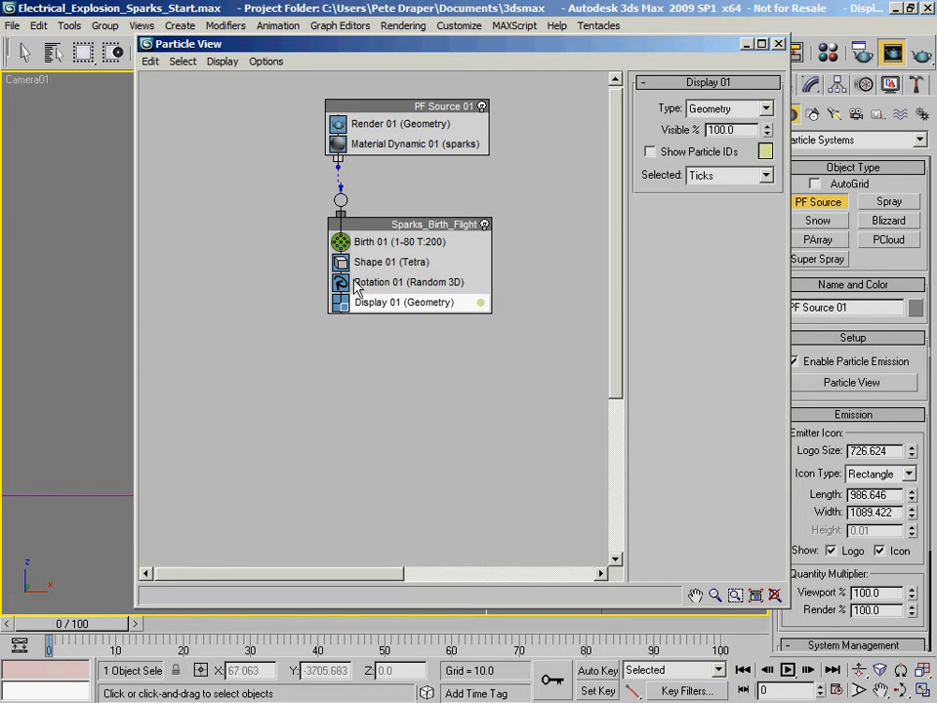
- Append a Position Object operator to the Sparks_Birth_Flight event and place it directly below Birth 01
right_click(395, 291)
mouse_move(435, 309)
mouse_move(544, 312)
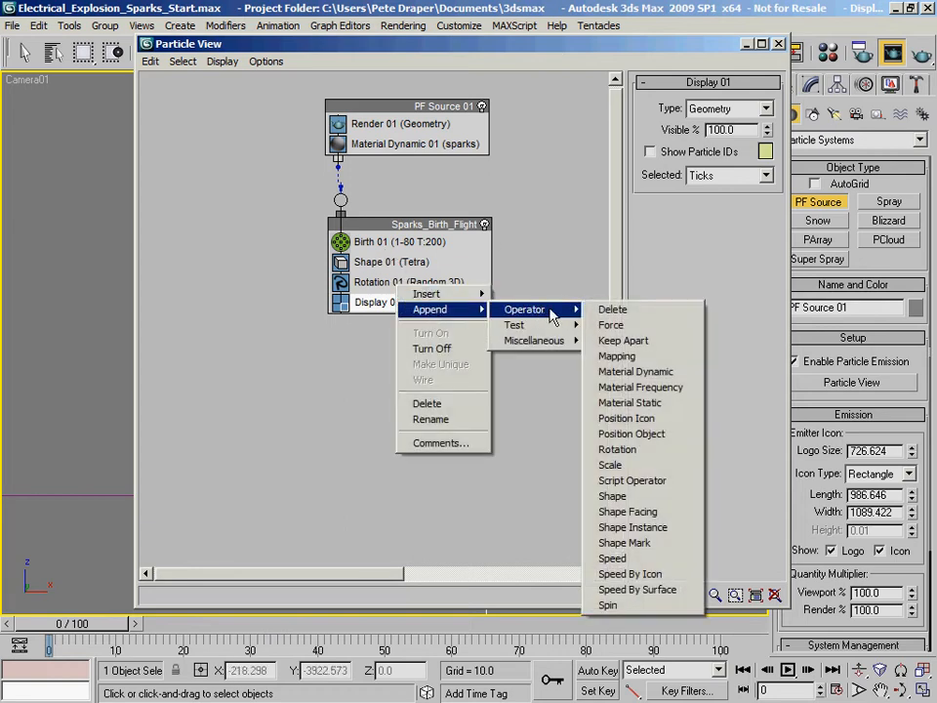
click(630, 434)
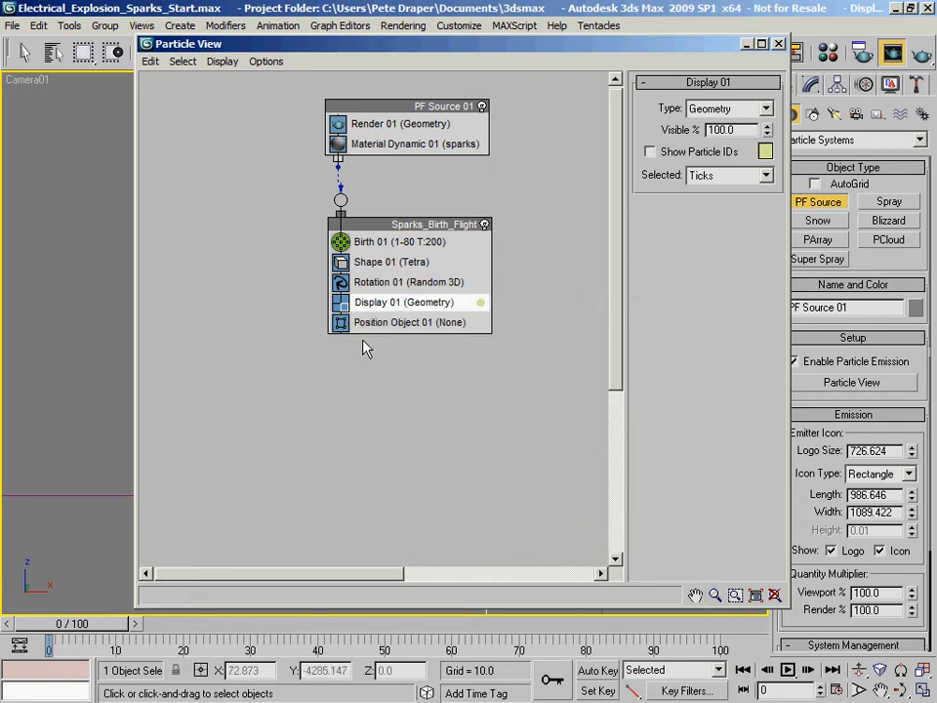
drag(379, 323, 400, 257)
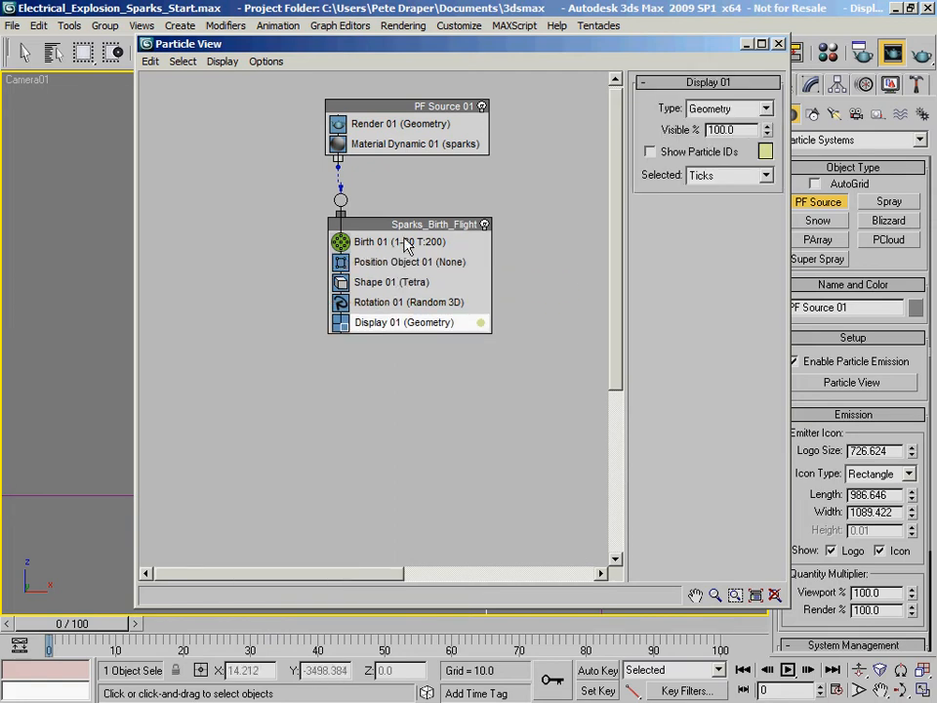
- Add Sphere_Emitter as the emitter object of the Position Object 01 operator
drag(387, 58, 470, 59)
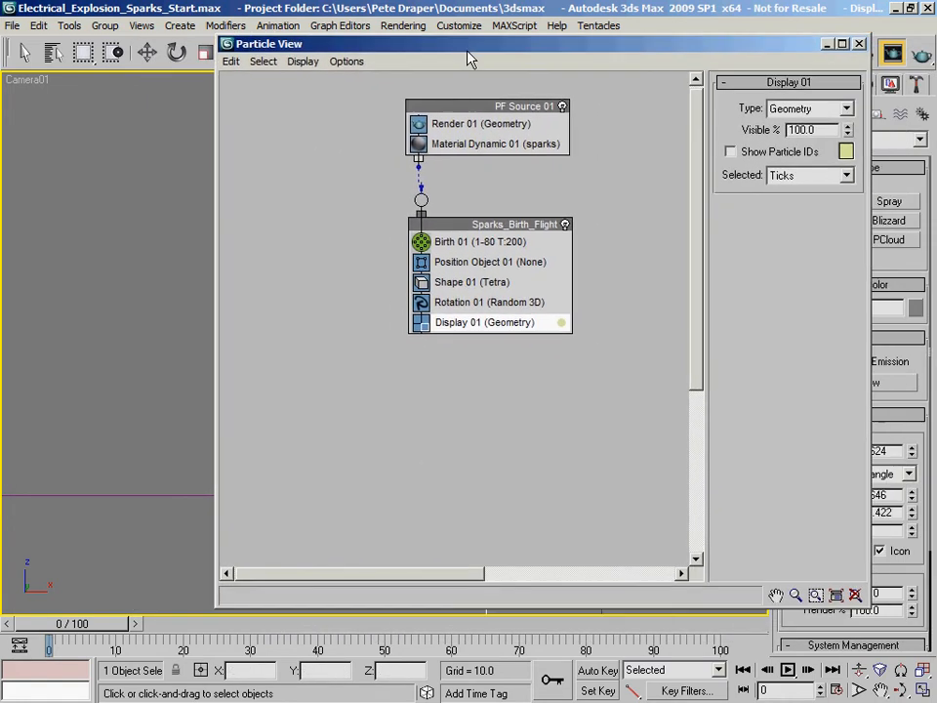
click(448, 263)
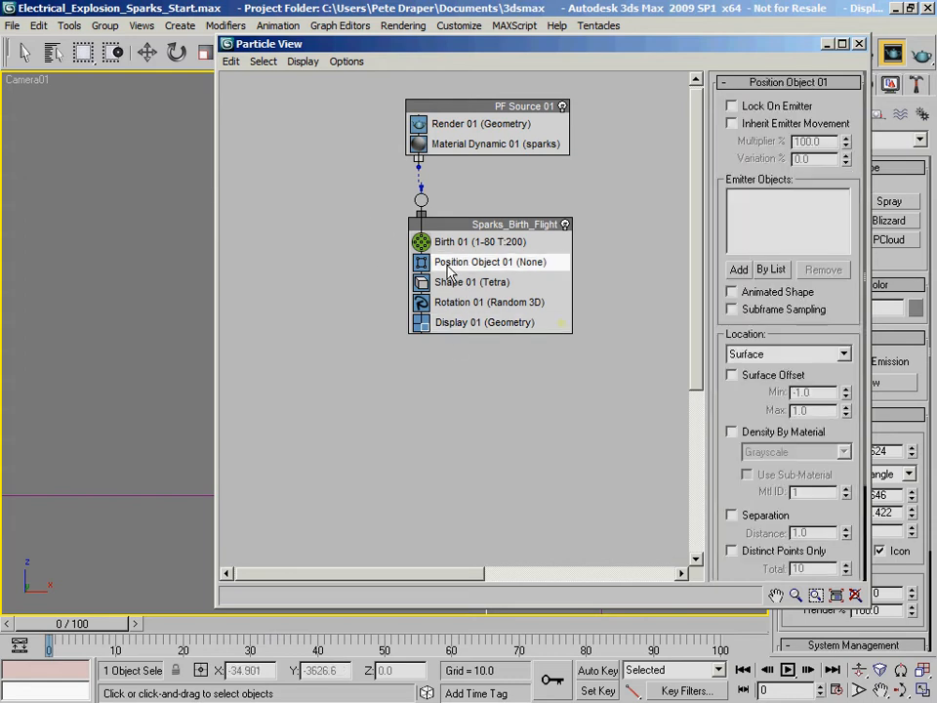
click(772, 271)
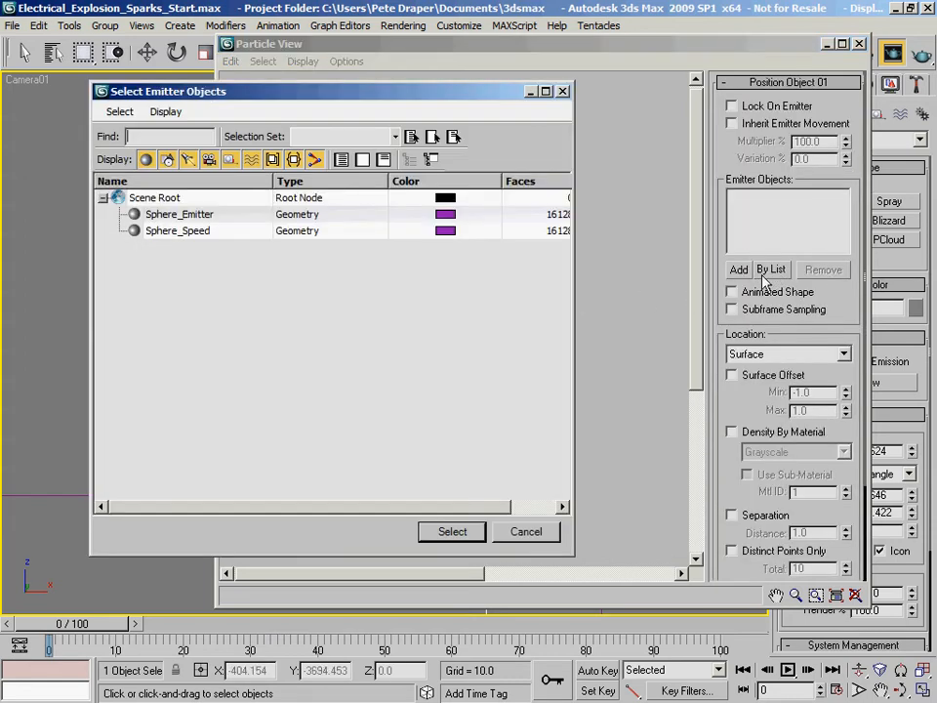
click(207, 218)
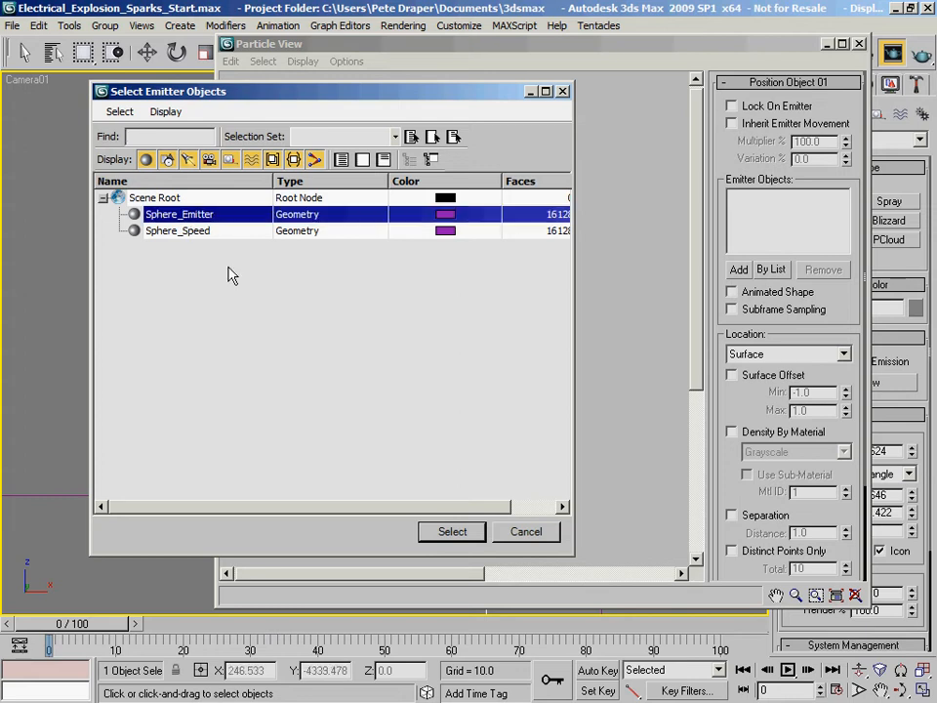
click(454, 535)
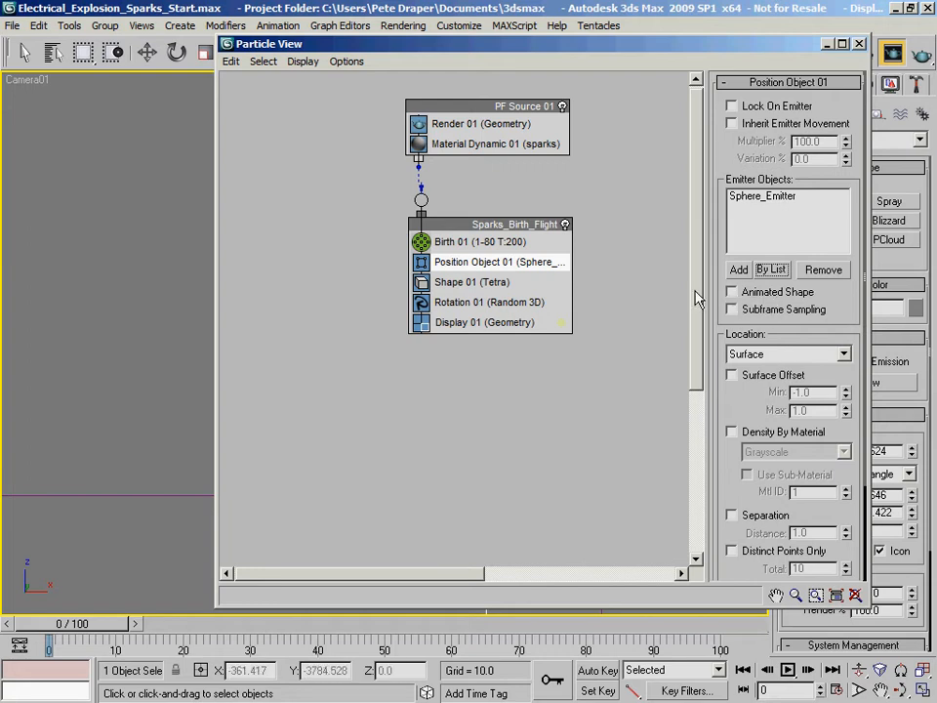
- In Position Object 01, enable Animated Shape, Density By Material using Grayscale, and Delete Particles for invalid locations
click(742, 294)
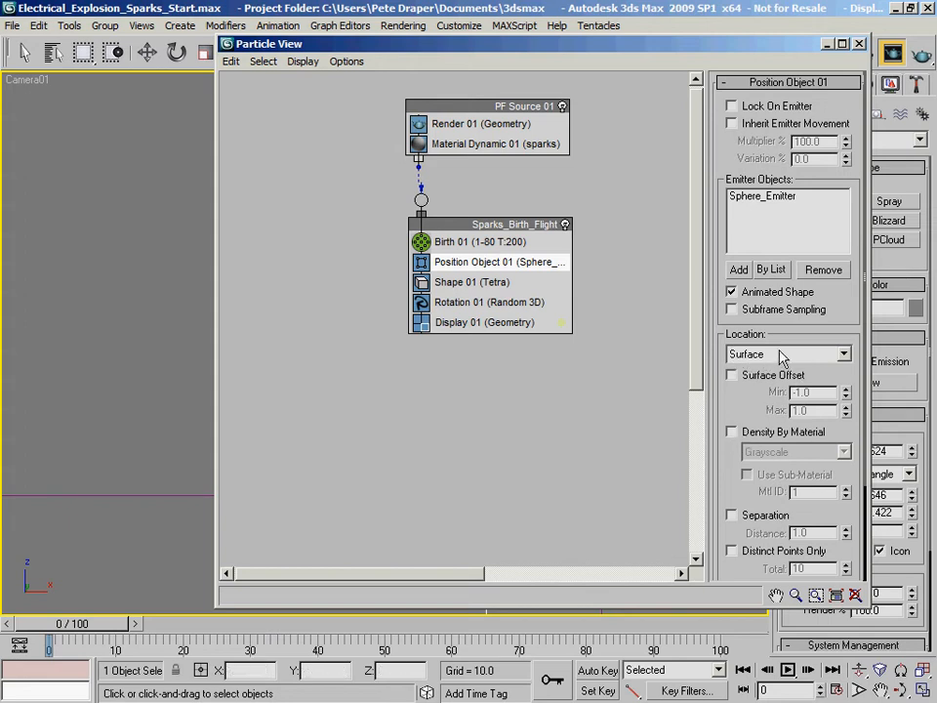
click(734, 434)
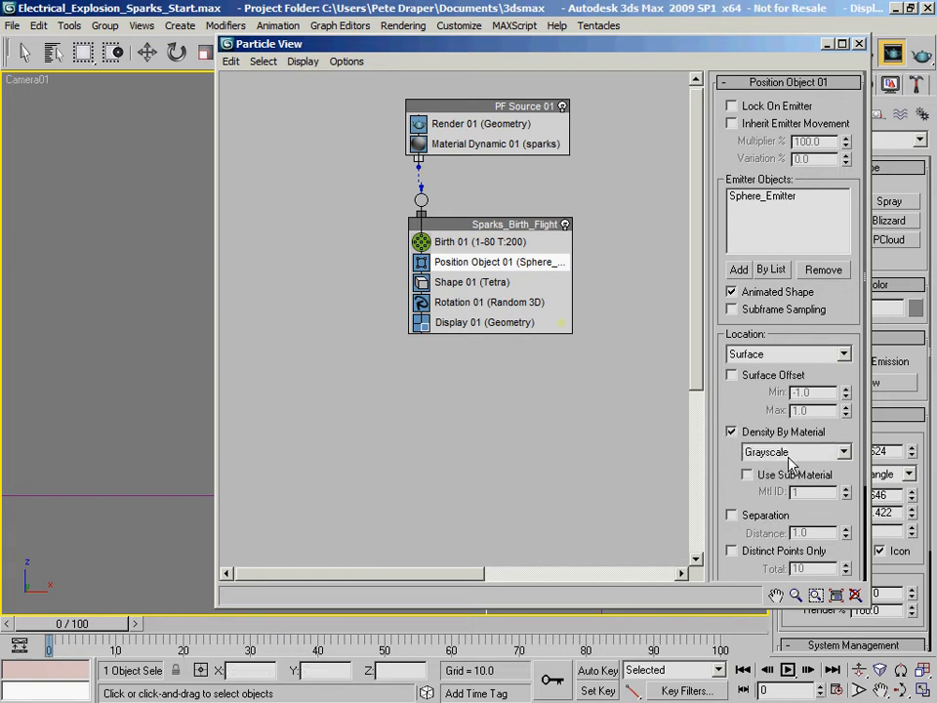
click(846, 453)
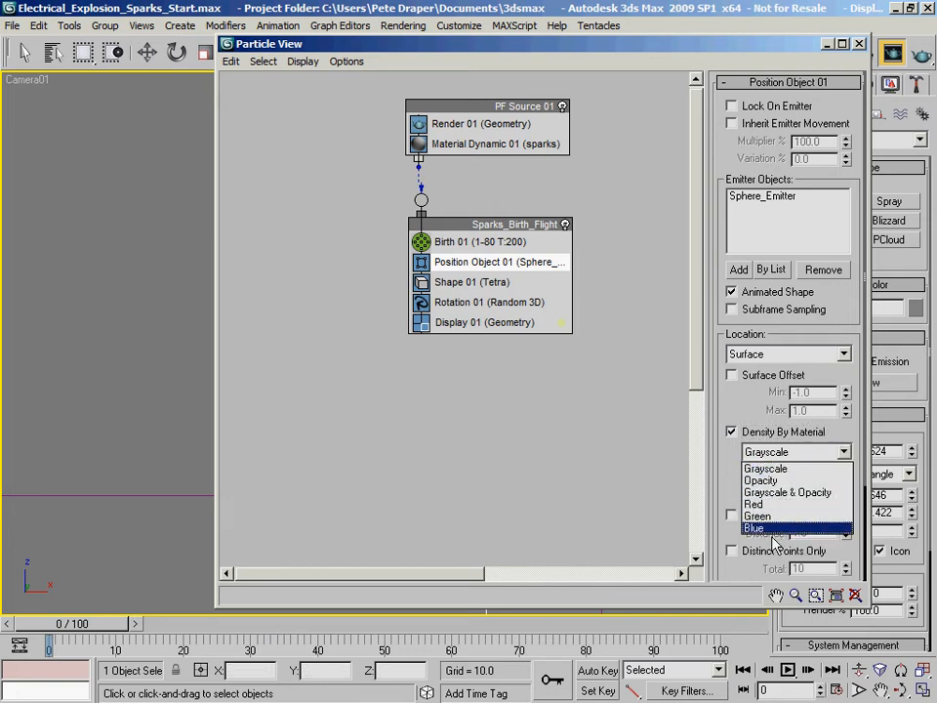
click(768, 470)
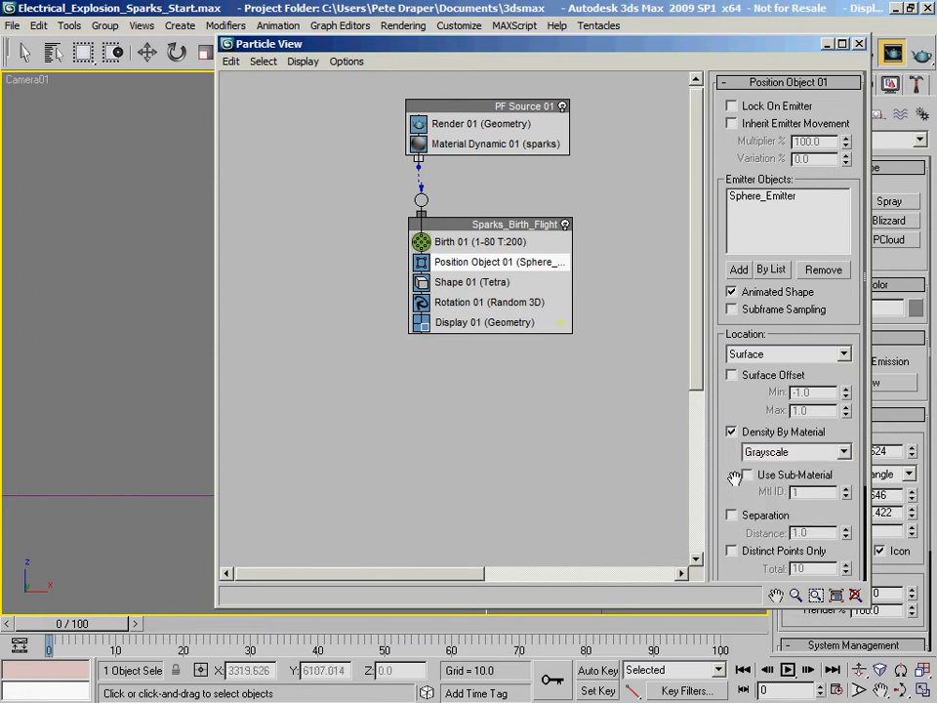
drag(735, 479, 734, 305)
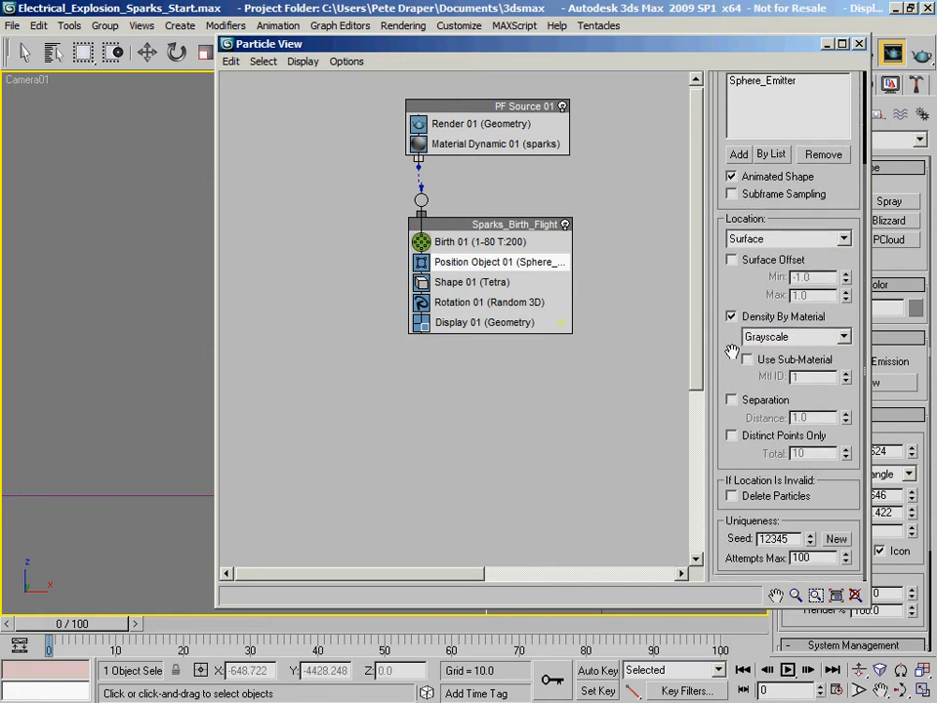
click(731, 496)
- Select the Shape 01 operator and open its Size value for editing
drag(408, 53, 277, 288)
click(361, 518)
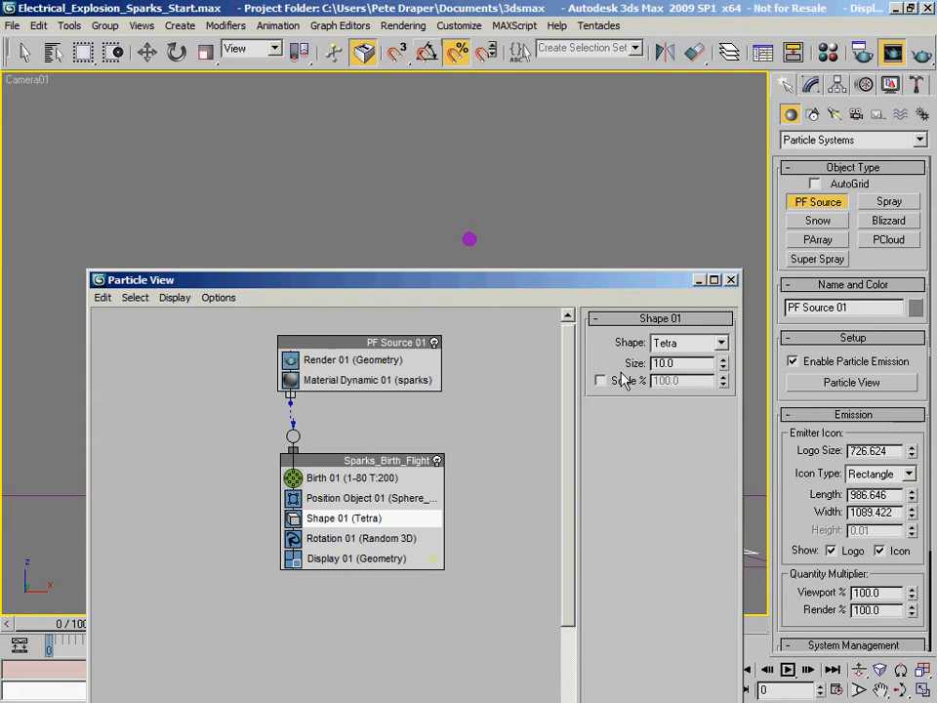
double_click(674, 362)
- Move Particle View aside, switch the viewport to Front view and frame the purple emitter sphere close up
drag(443, 285, 936, 526)
key(w)
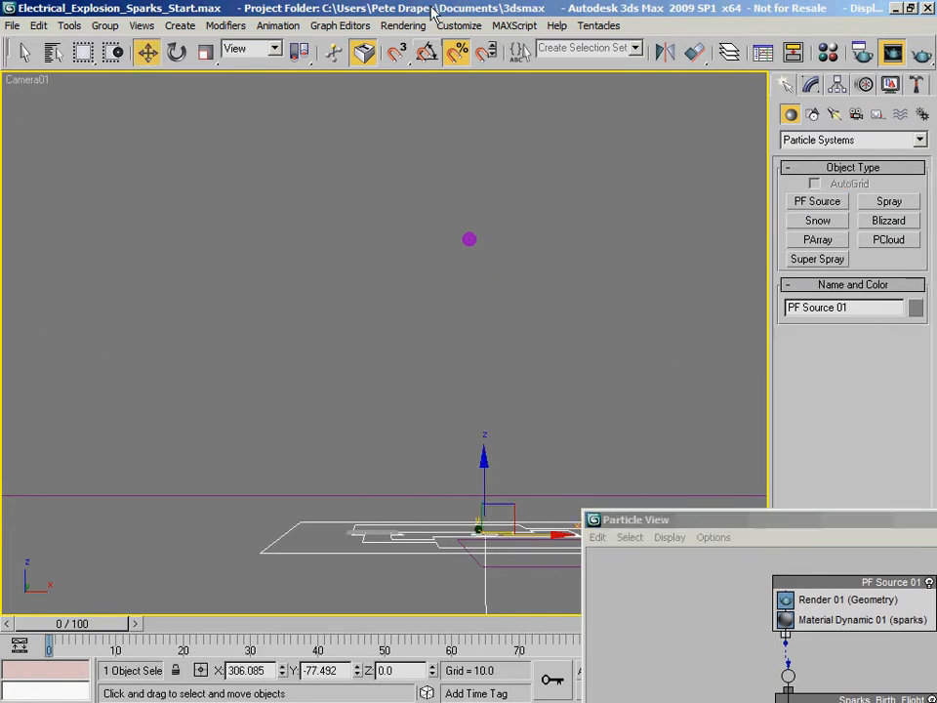
key(f)
middle_drag(609, 338, 510, 370)
scroll(488, 347, up, 5)
middle_drag(552, 262, 389, 391)
scroll(406, 360, up, 6)
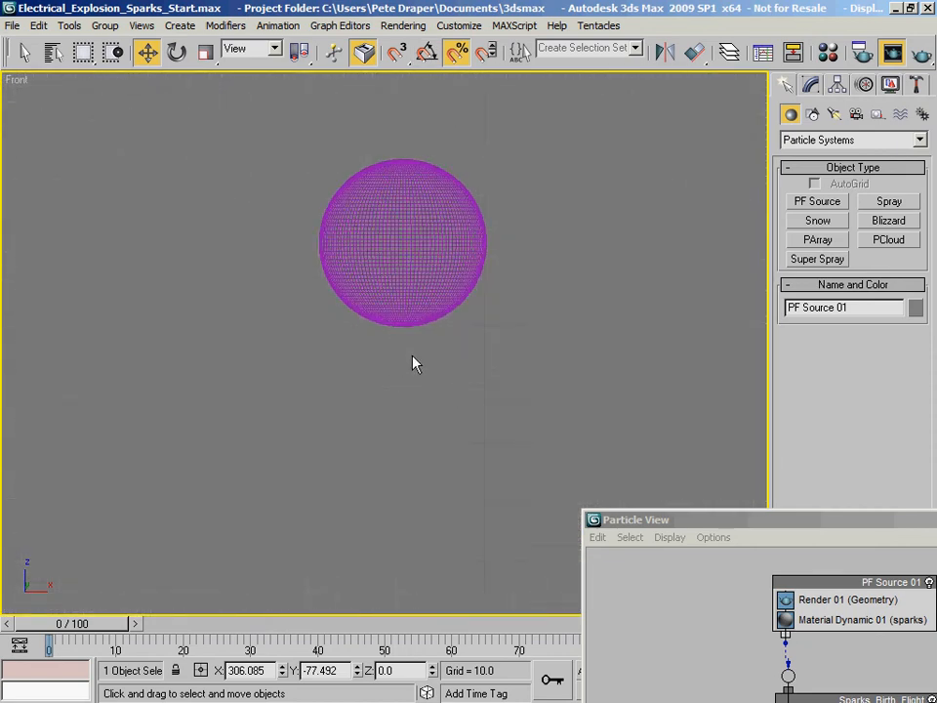
middle_drag(440, 340, 379, 527)
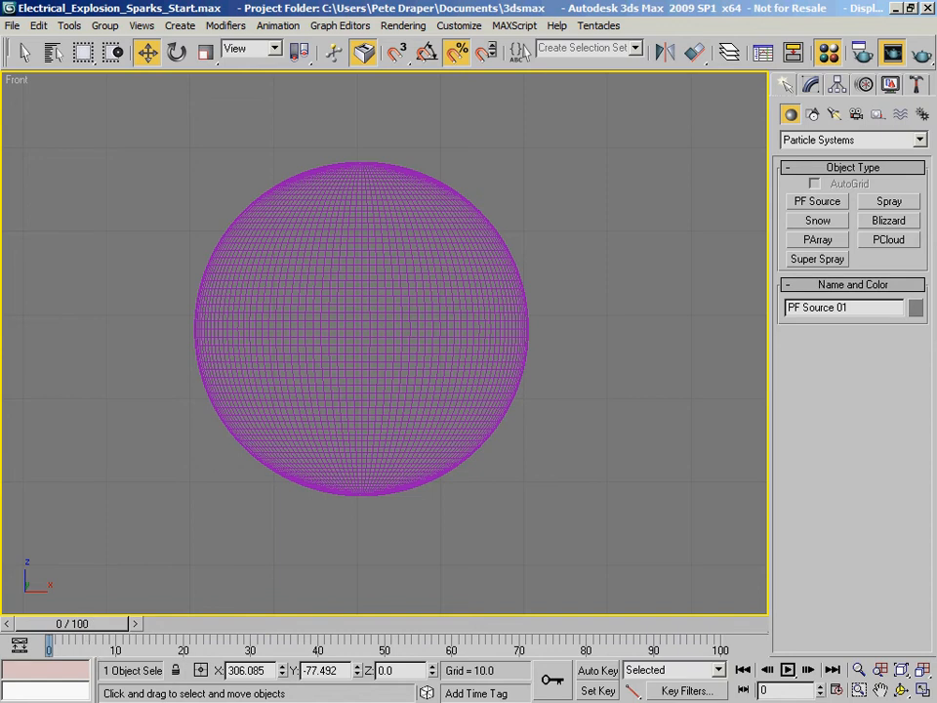
- Open the Material Editor beside the sphere and scrub the timeline to examine the animated Emitter material
click(827, 52)
drag(560, 149, 713, 46)
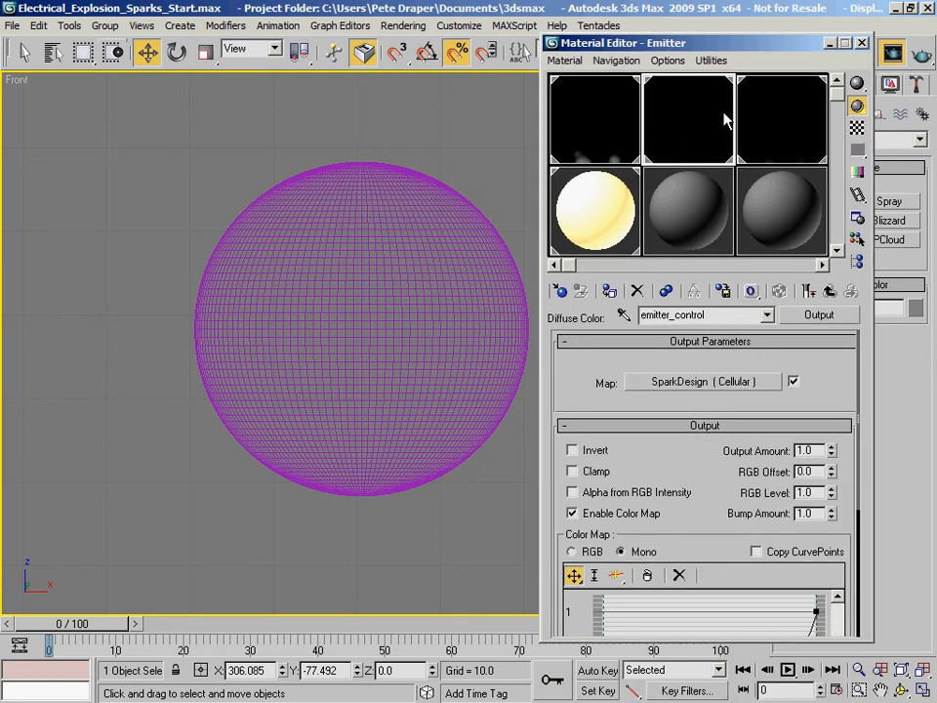
drag(84, 623, 439, 634)
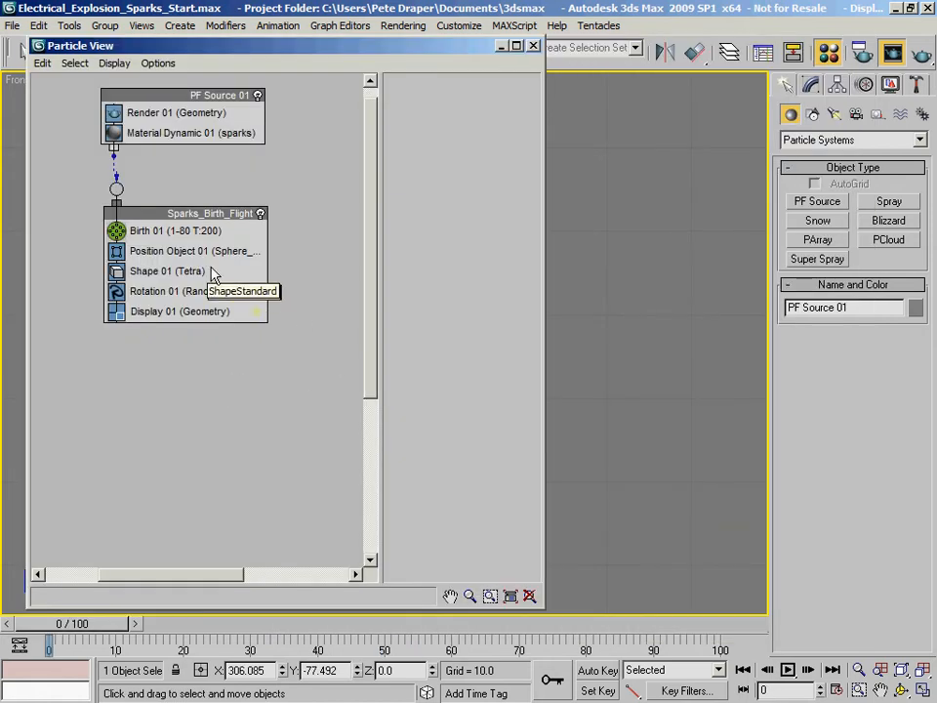
- Add a Spawn test to the Sparks_Birth_Flight event between Birth 01 and Position Object 01
click(188, 253)
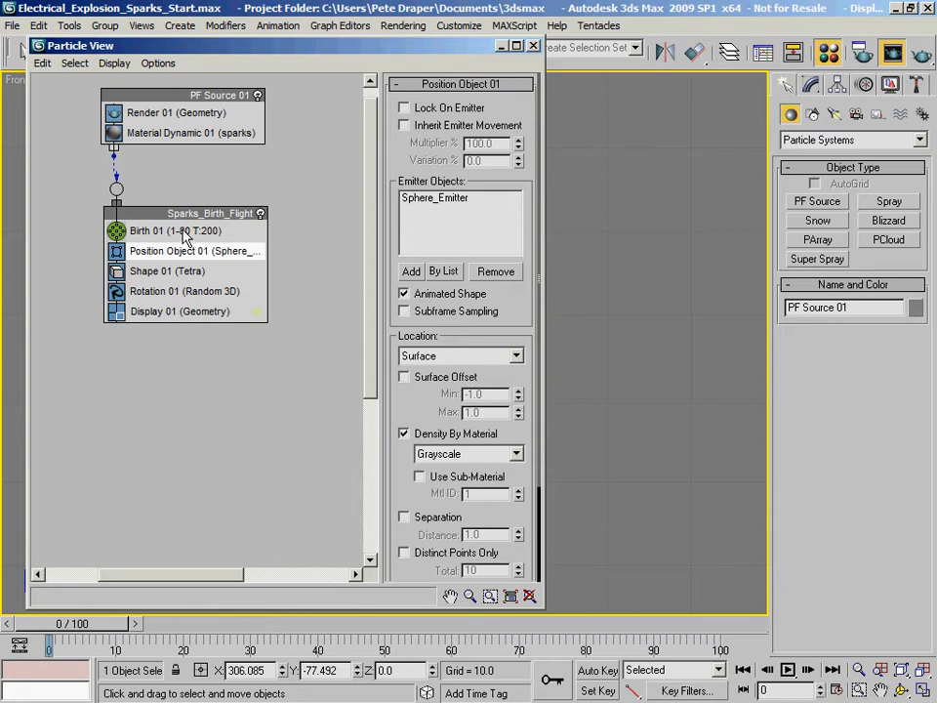
right_click(205, 256)
mouse_move(245, 270)
mouse_move(337, 288)
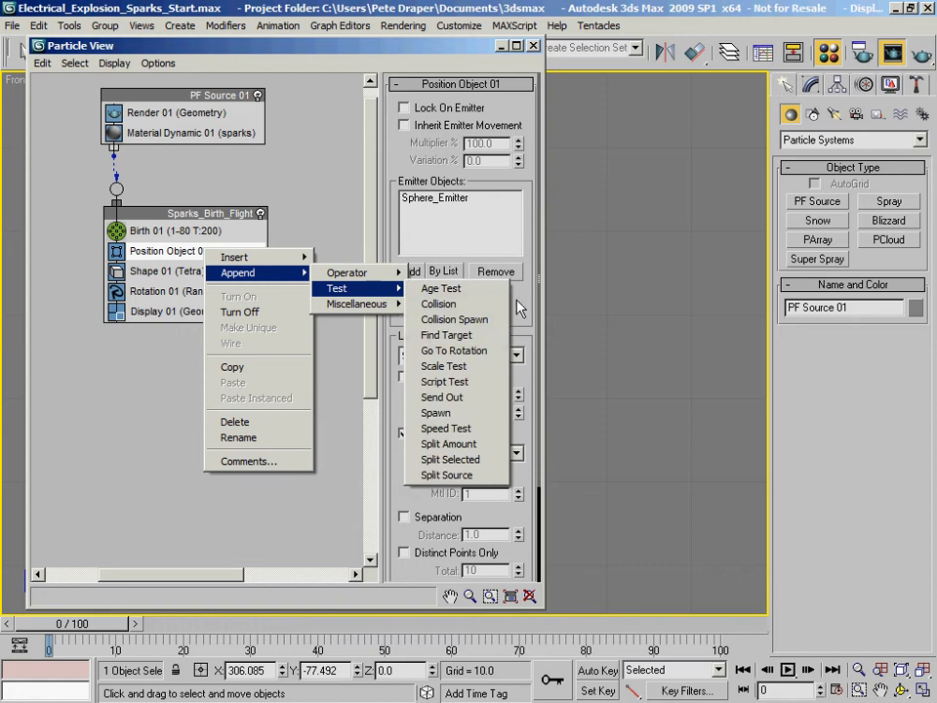
click(485, 413)
drag(167, 383, 176, 242)
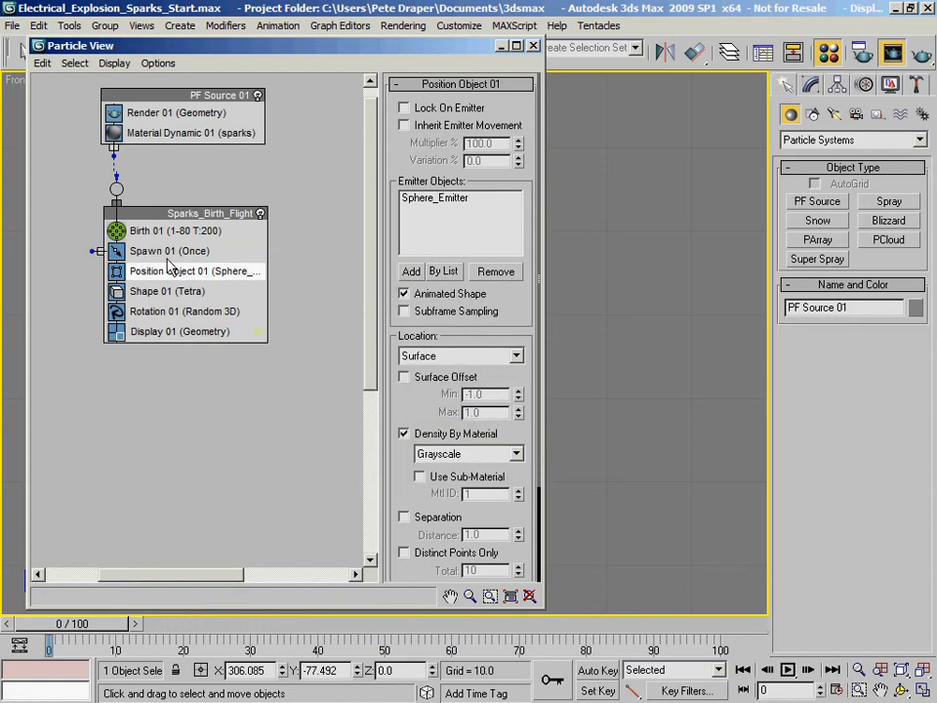
- Close and reopen Particle View, and reposition it with the whole Sparks_Birth_Flight event in view
click(533, 47)
key(6)
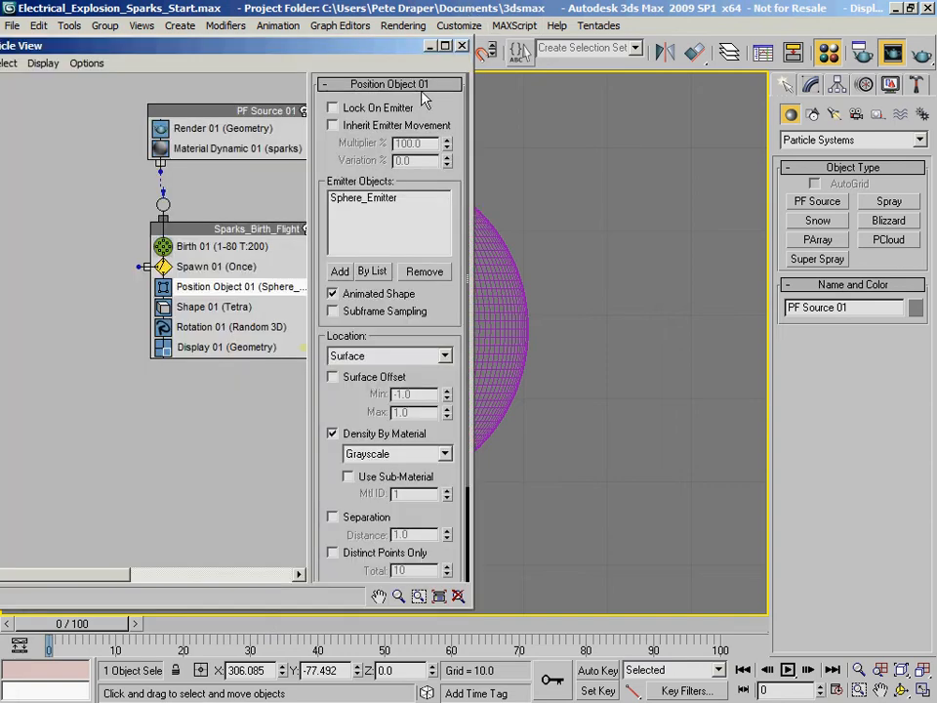
drag(308, 51, 399, 45)
middle_drag(357, 379, 238, 410)
- Set the Spawn 01 test's Offspring # to 100 and its Variation to 25%
click(211, 258)
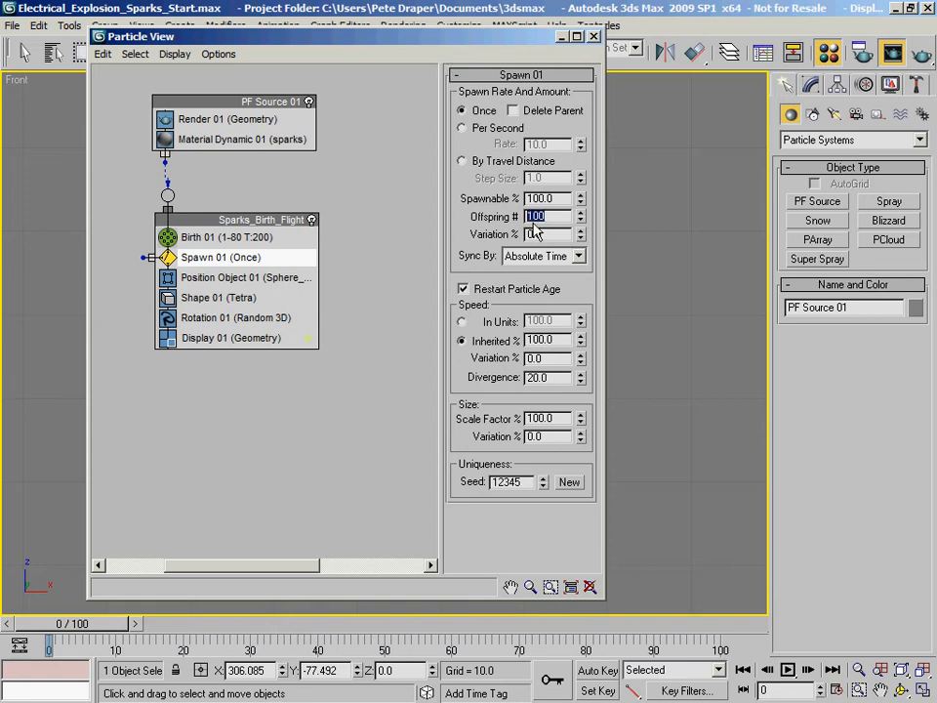
drag(360, 38, 630, 62)
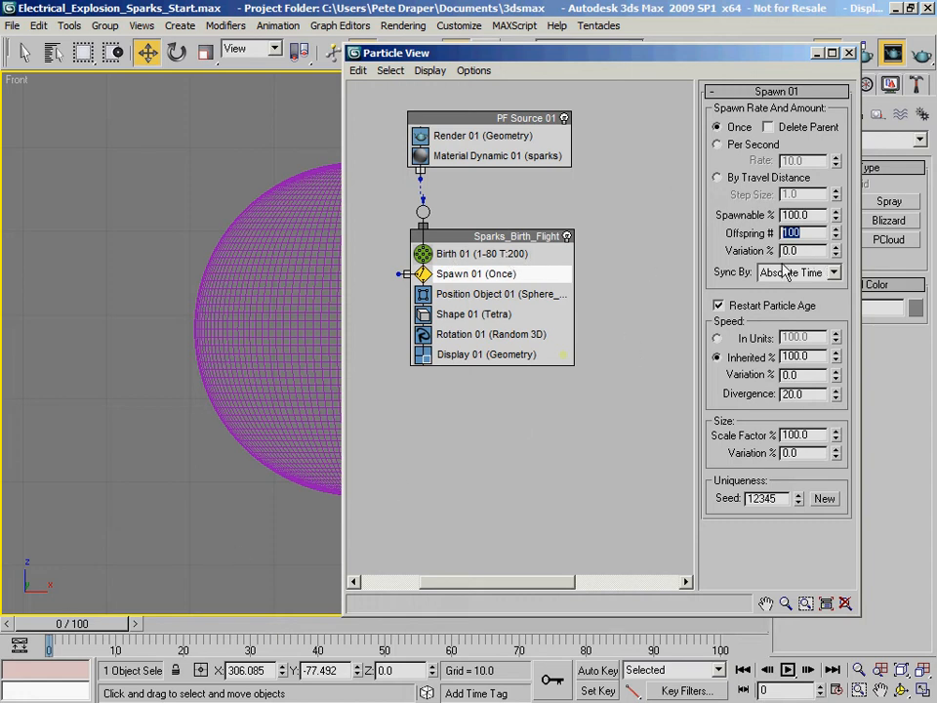
key(Tab)
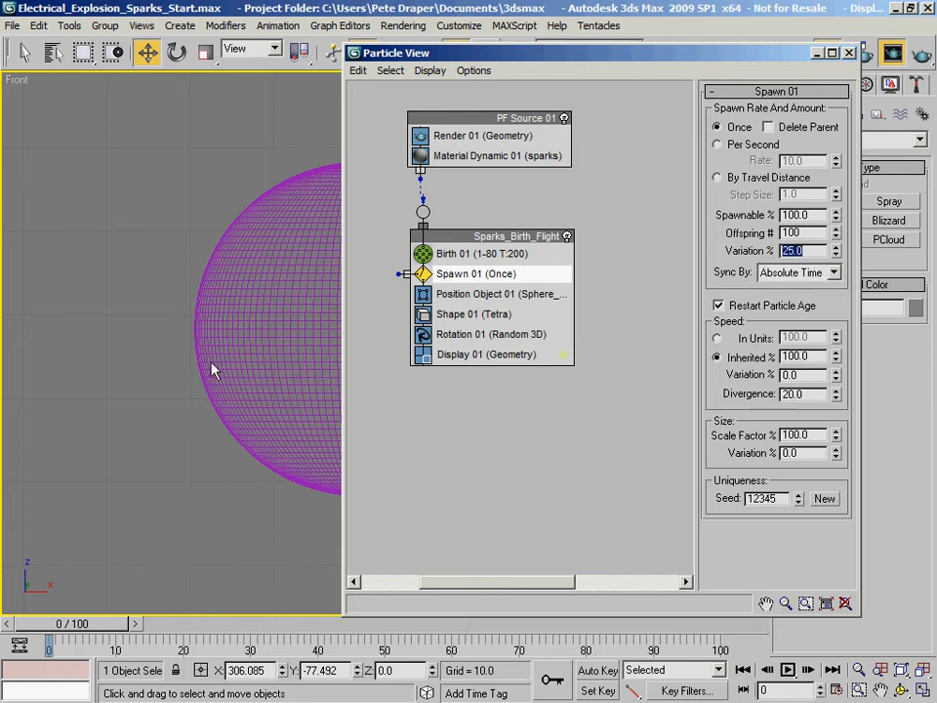
- Rearrange and narrow Particle View beside the sphere, and scrub the timeline to frames 28 and 33 to examine the spawned particles
drag(397, 61, 588, 92)
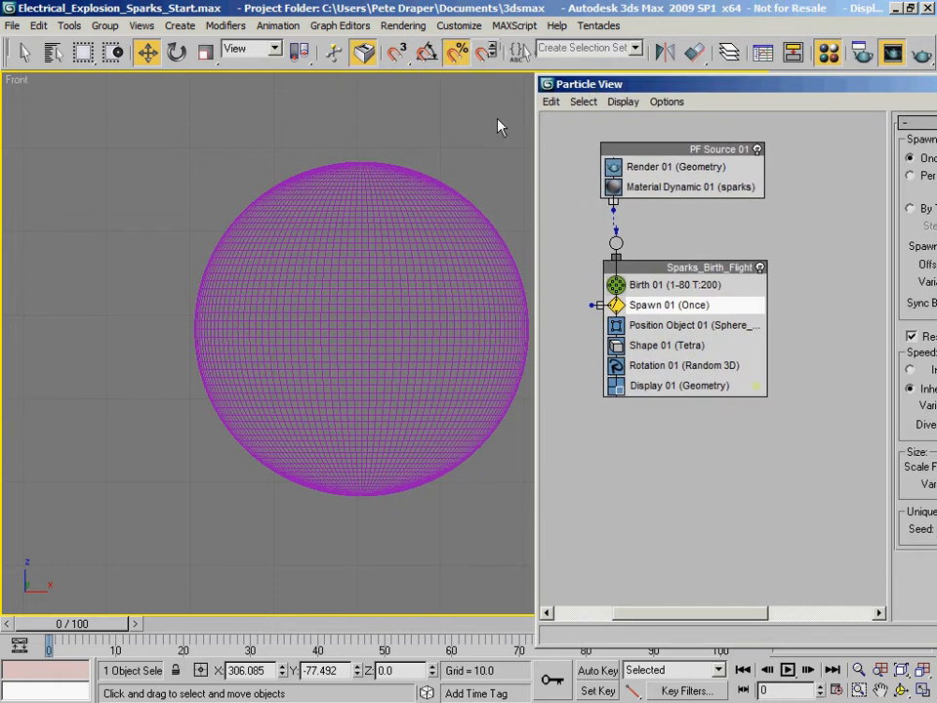
drag(95, 630, 267, 630)
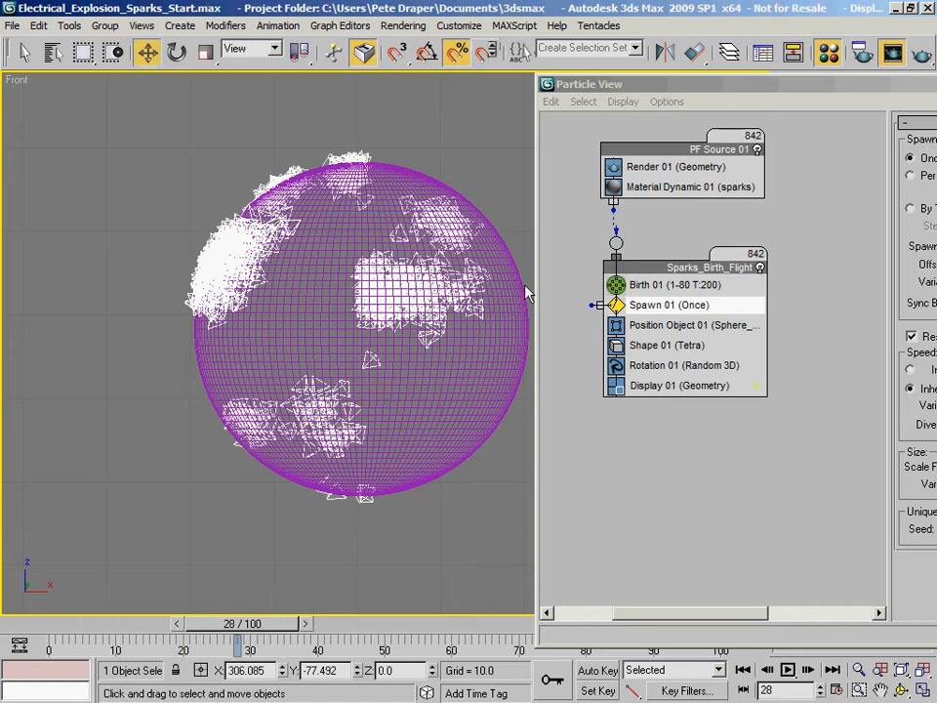
drag(695, 88, 419, 63)
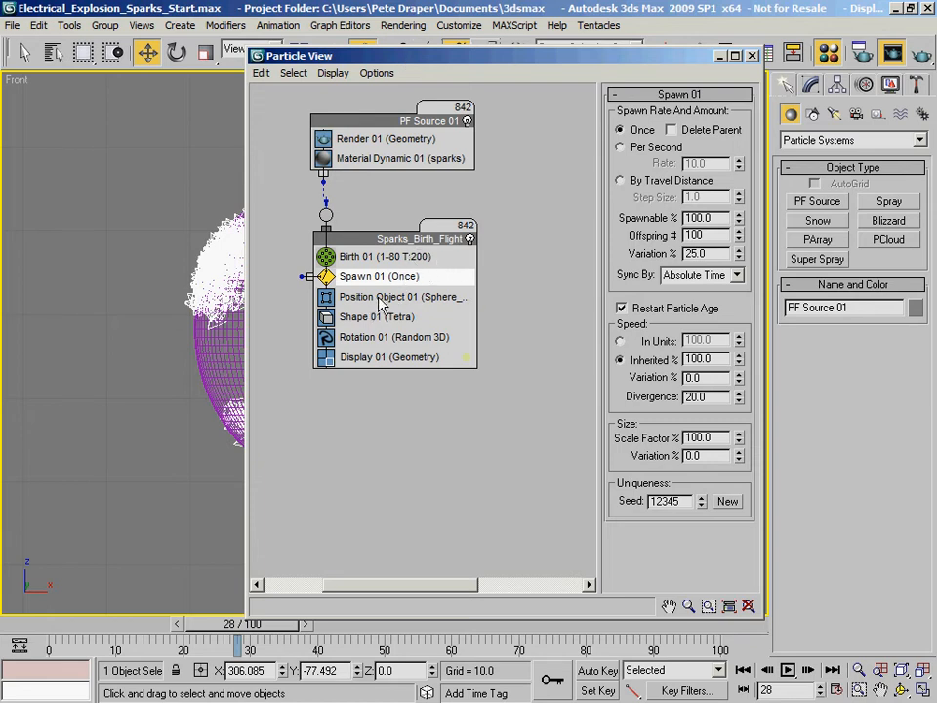
drag(425, 61, 490, 59)
drag(306, 377, 389, 374)
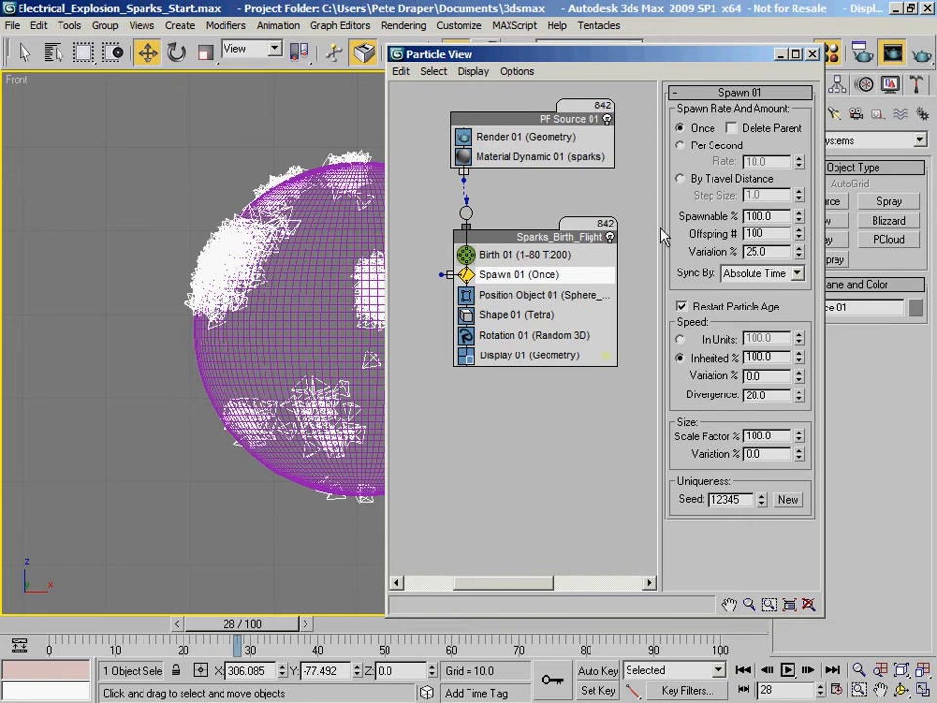
drag(54, 625, 254, 649)
key(w)
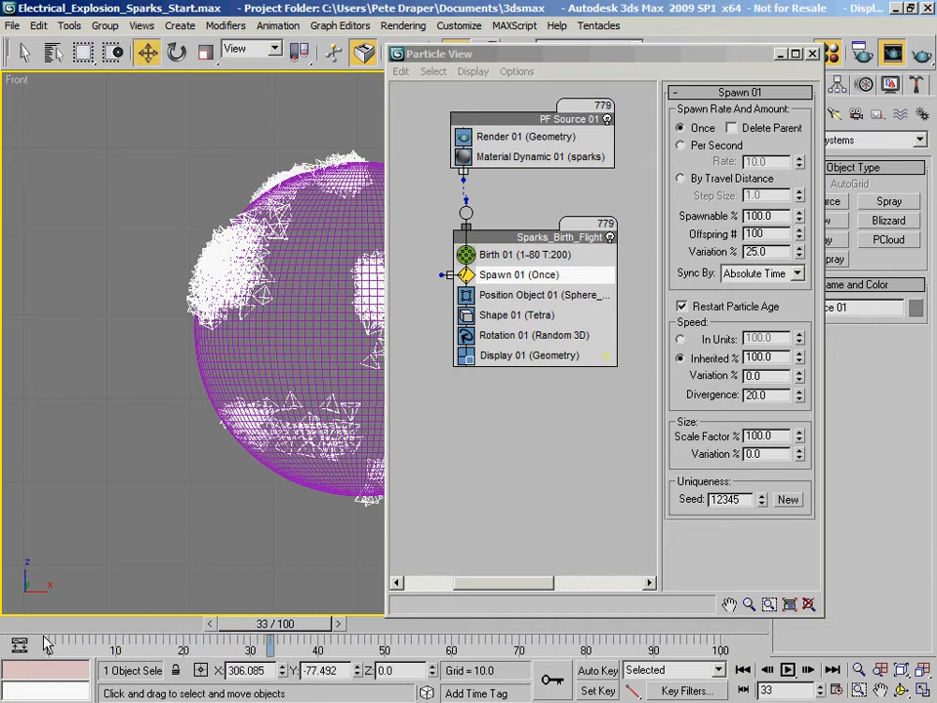
- Return to frame 0 and turn off Particle Count update tracking in Particle View
key(Home)
click(472, 71)
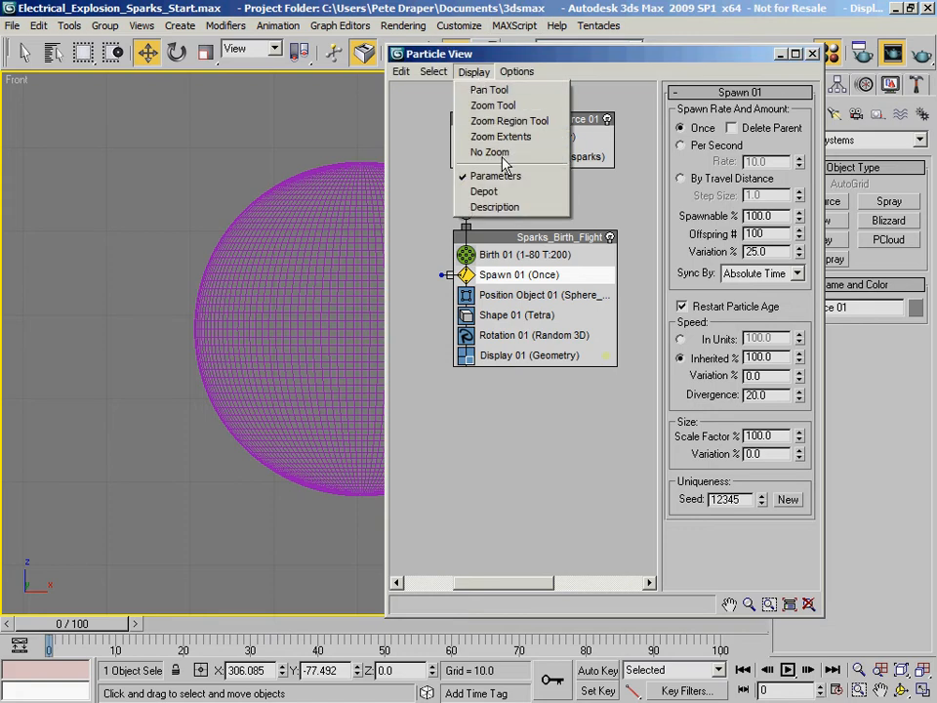
mouse_move(552, 136)
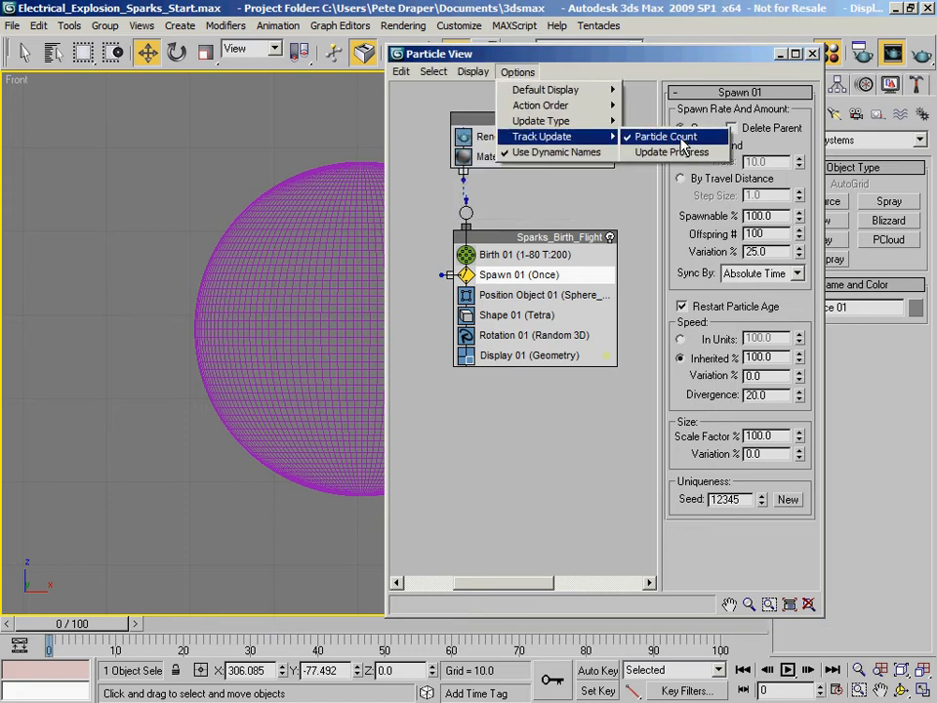
click(681, 143)
- Move Particle View further off the sphere and scrub the timeline to frame 12 to examine the spawned particles
drag(615, 58, 702, 51)
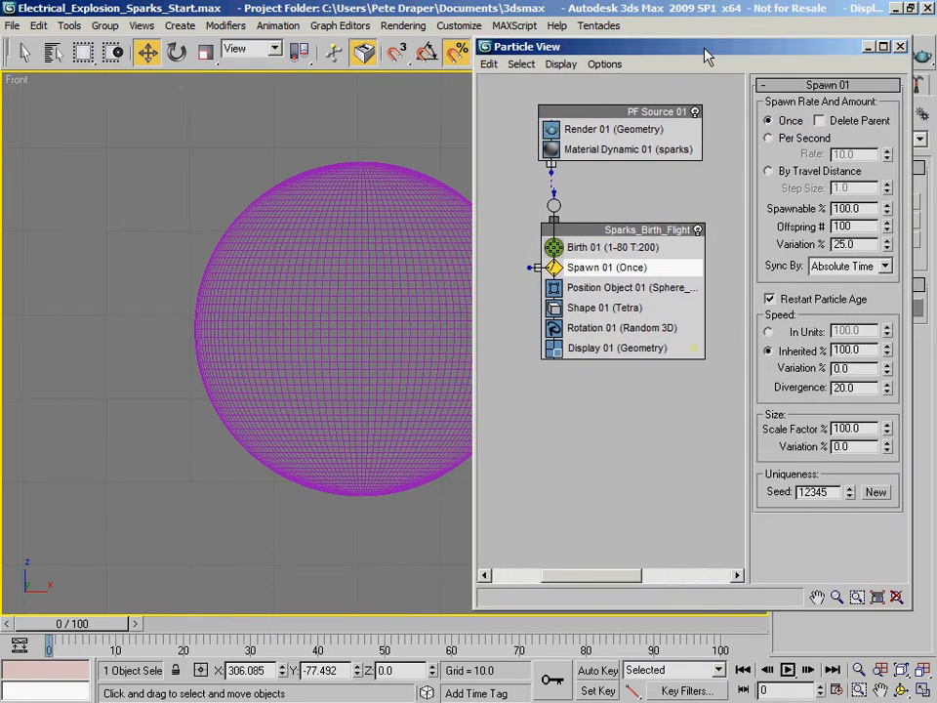
middle_drag(647, 413, 635, 412)
drag(60, 626, 133, 625)
key(w)
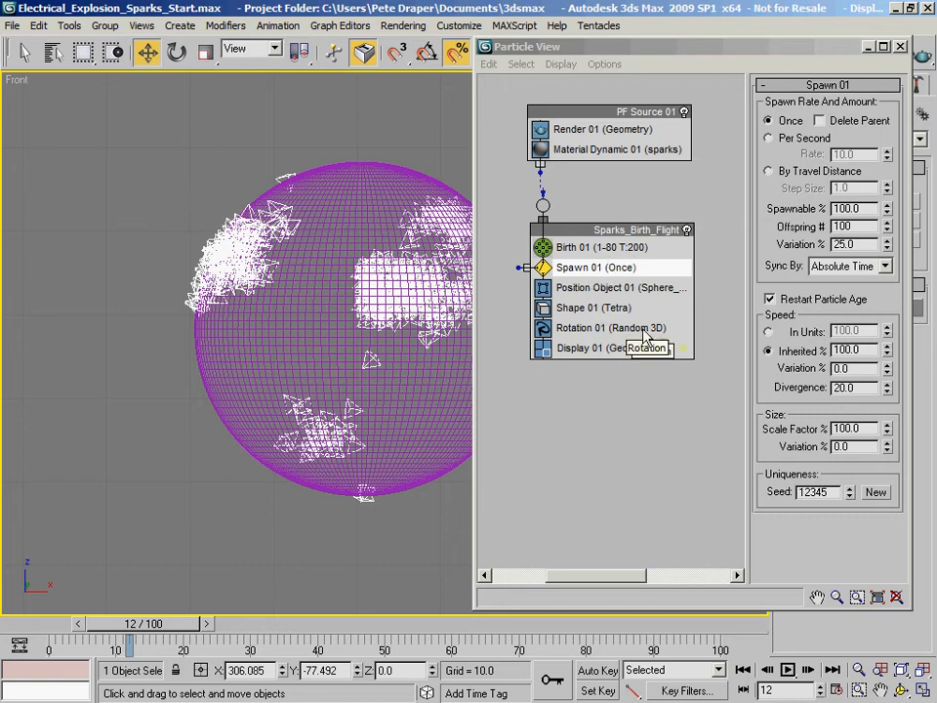
- Change the particle shape in the Shape 01 operator to Cube
click(571, 308)
click(870, 116)
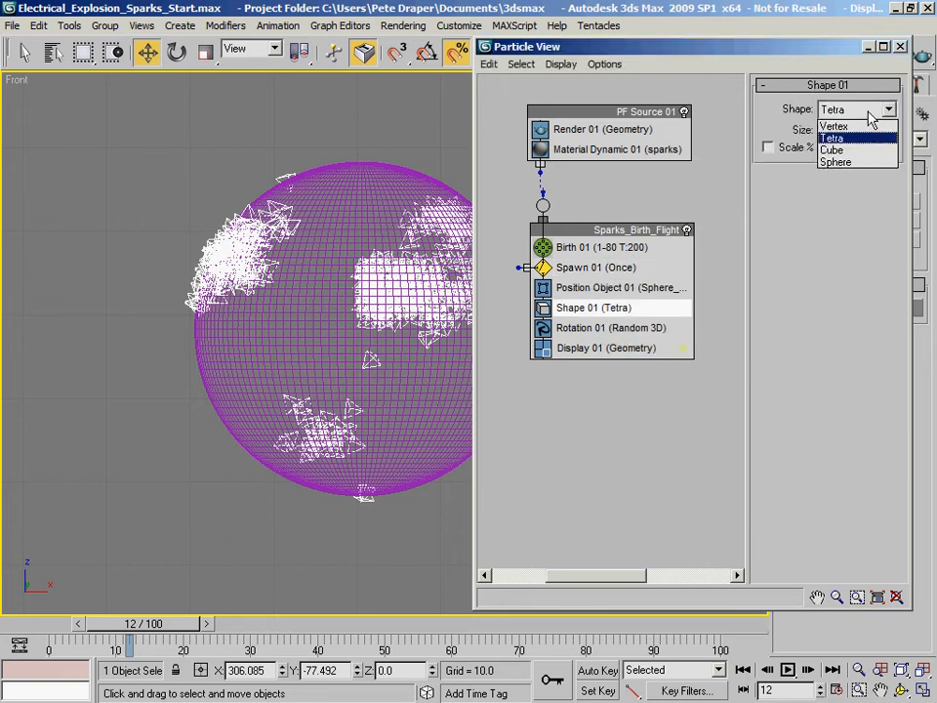
click(830, 149)
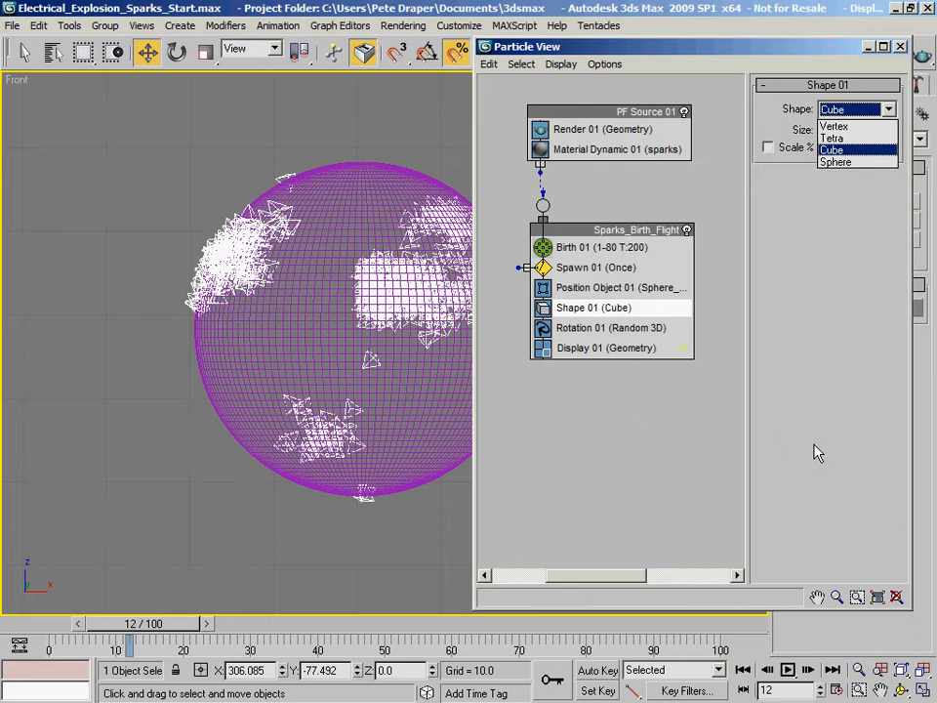
- Scrub the timeline to about frame 23 to examine the cube particles, and return to frame 0
drag(45, 630, 203, 637)
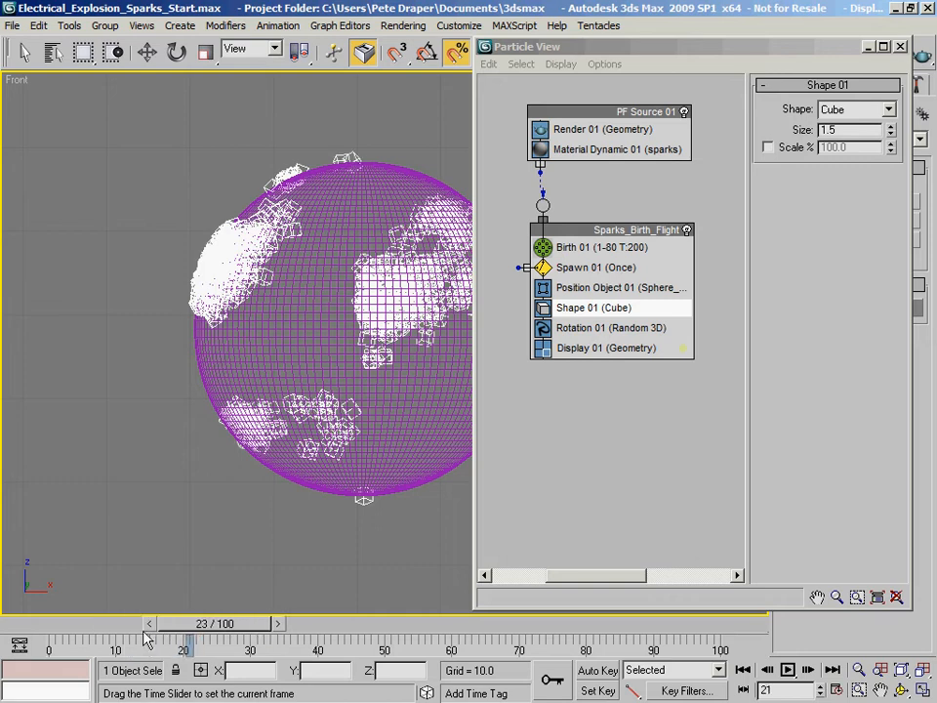
click(48, 625)
click(606, 429)
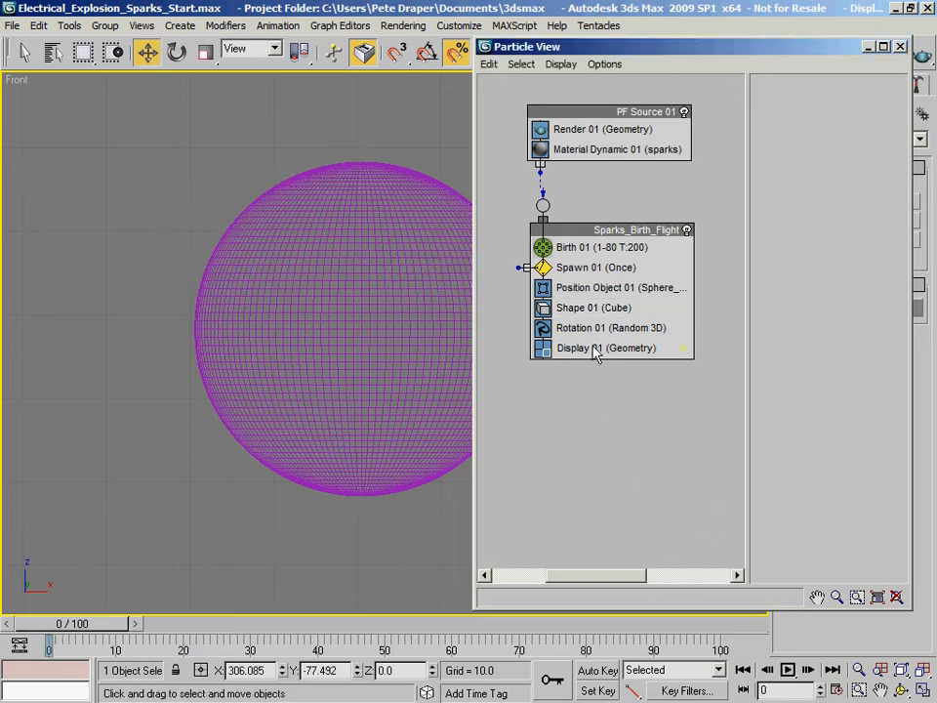
- Move Particle View to the top of the screen and extend its height down to the bottom edge
drag(674, 39, 661, 4)
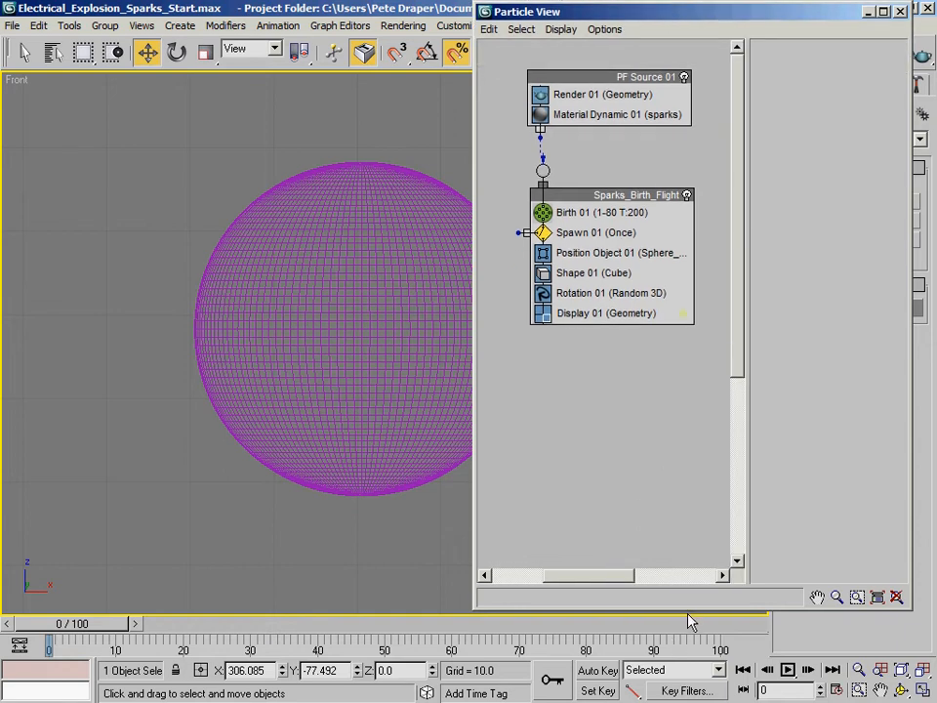
drag(688, 610, 683, 695)
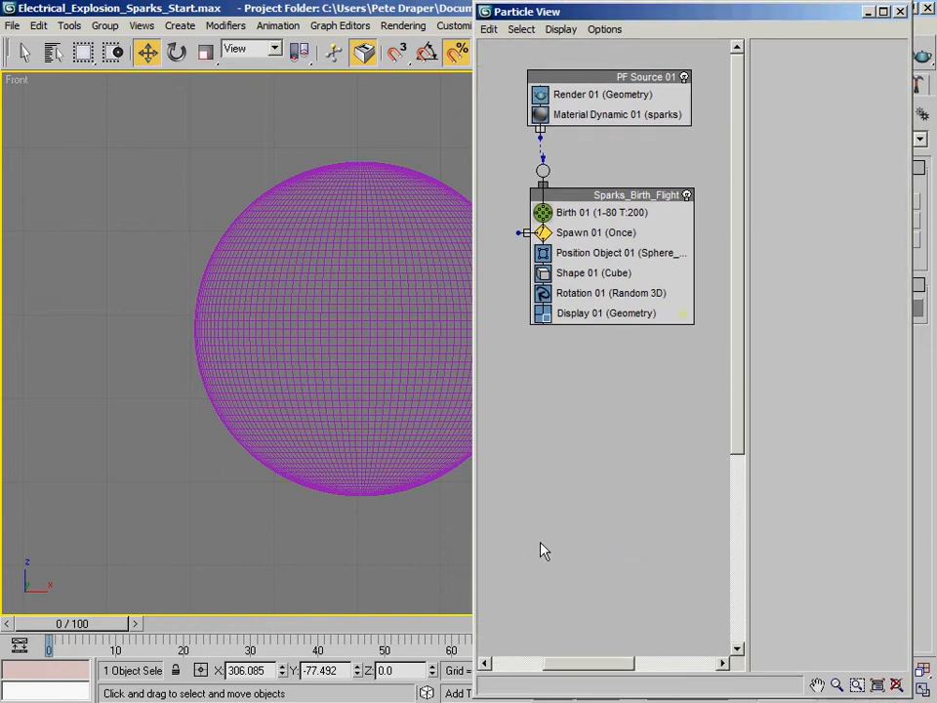
mouse_move(579, 518)
middle_down()
mouse_move(569, 498)
mouse_move(576, 506)
middle_up()
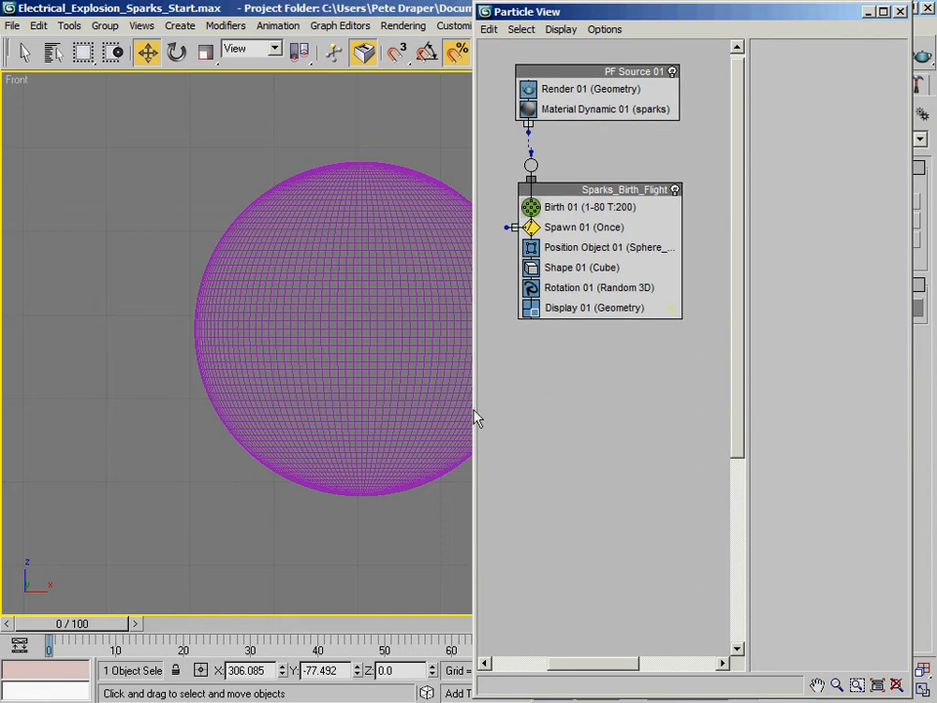
- Add a Speed By Surface operator to the Sparks_Birth_Flight event between Position Object 01 and Shape 01
click(579, 251)
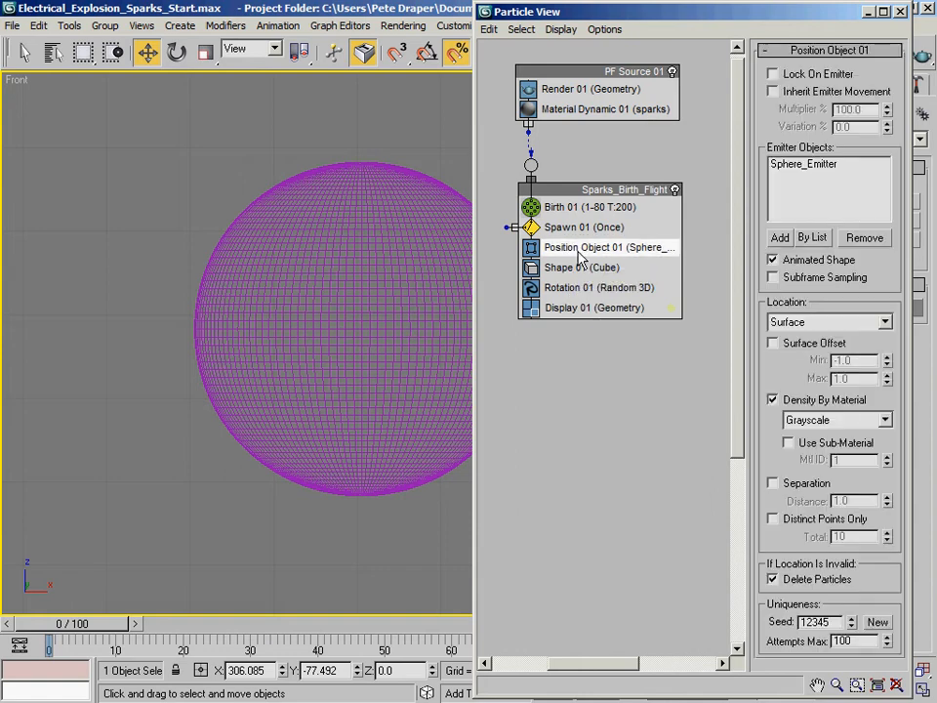
right_click(580, 255)
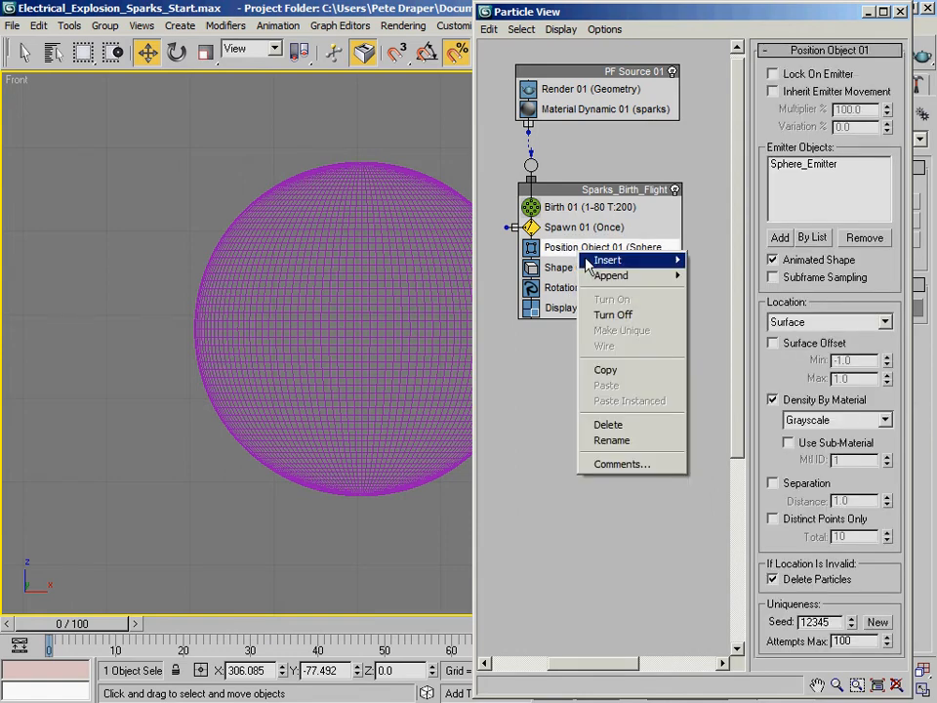
mouse_move(634, 276)
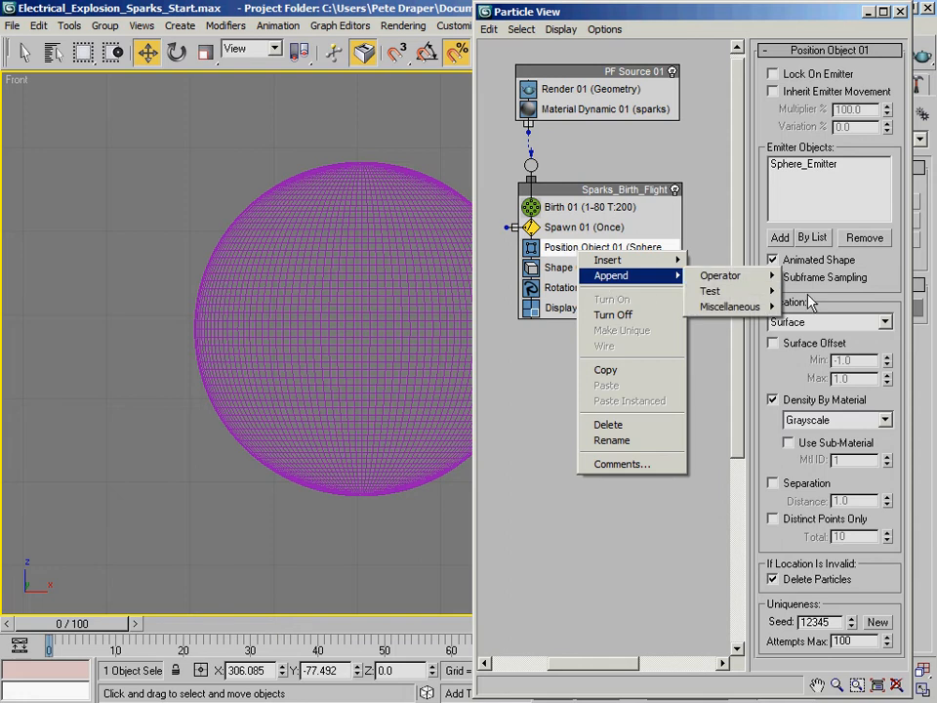
mouse_move(721, 277)
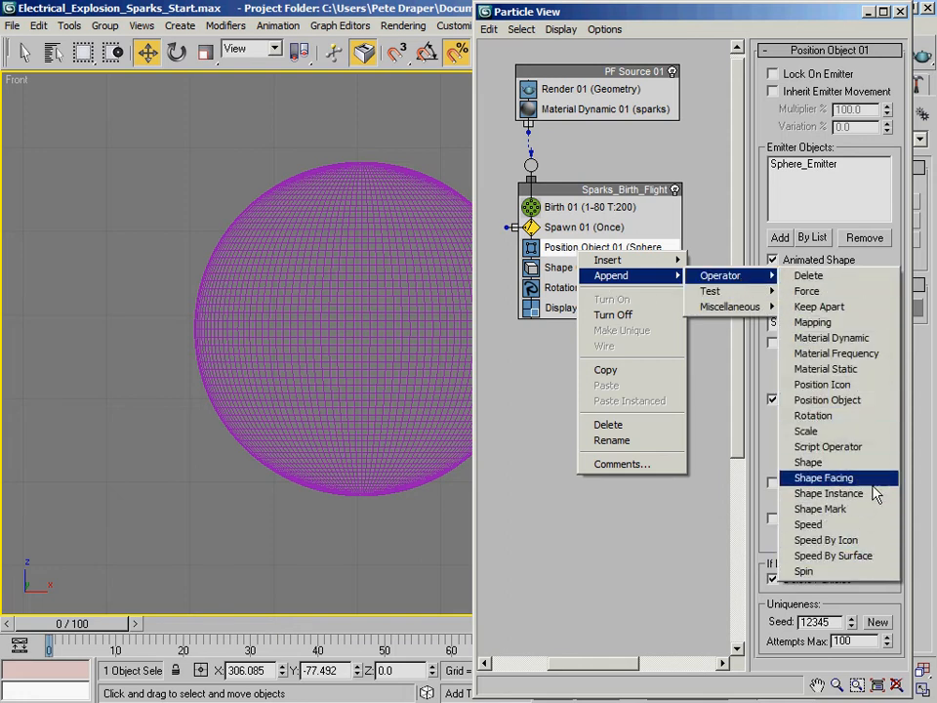
click(834, 556)
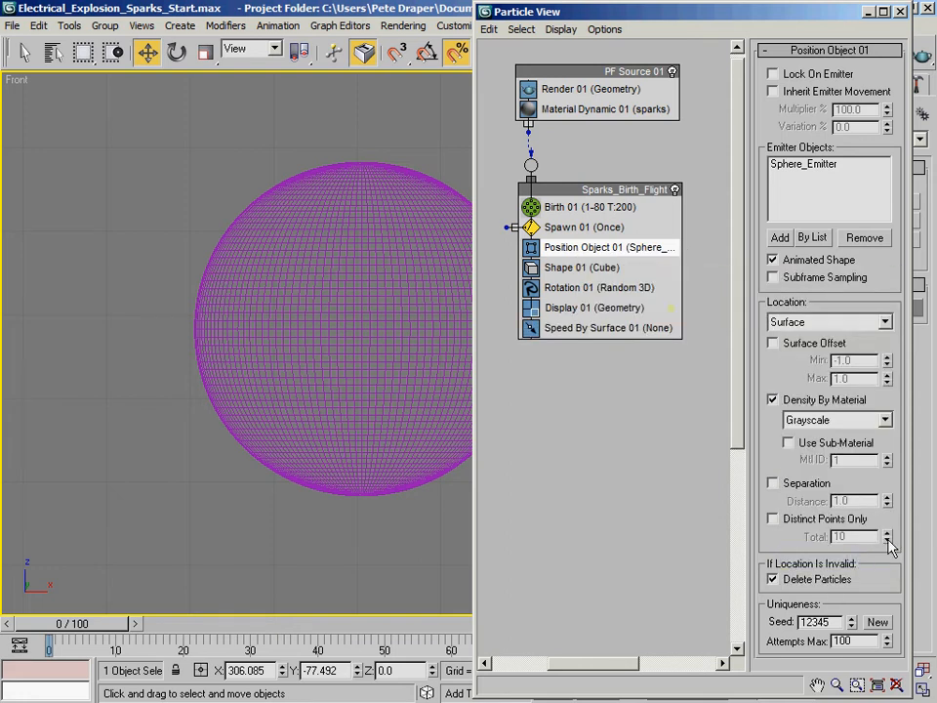
drag(596, 332, 597, 272)
click(597, 272)
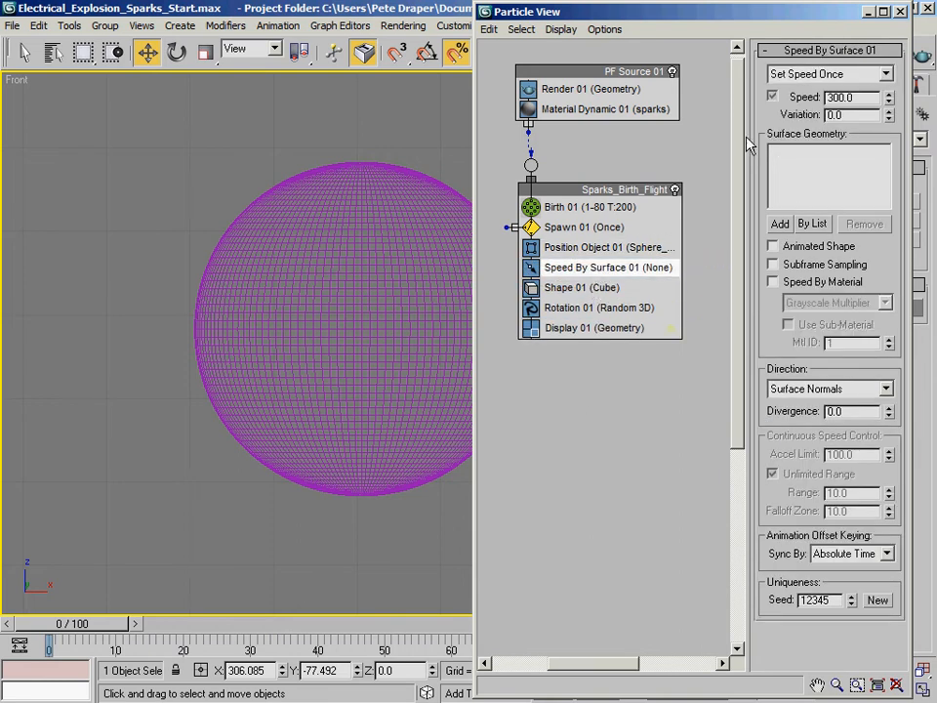
- Assign Sphere_Speed as the surface geometry of the Speed By Surface 01 operator
click(814, 223)
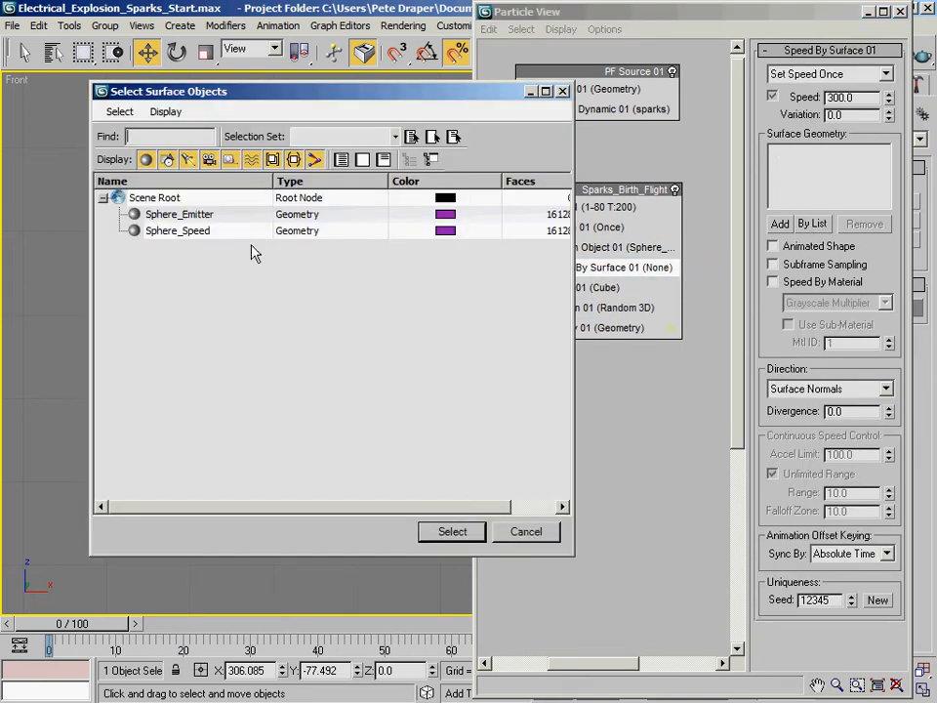
click(195, 231)
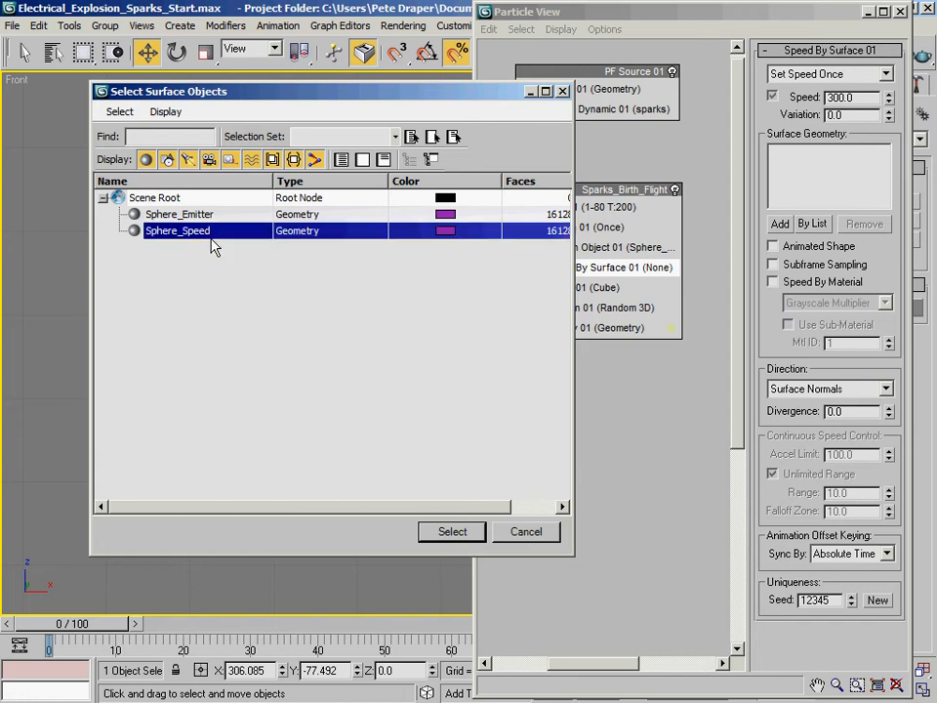
click(452, 533)
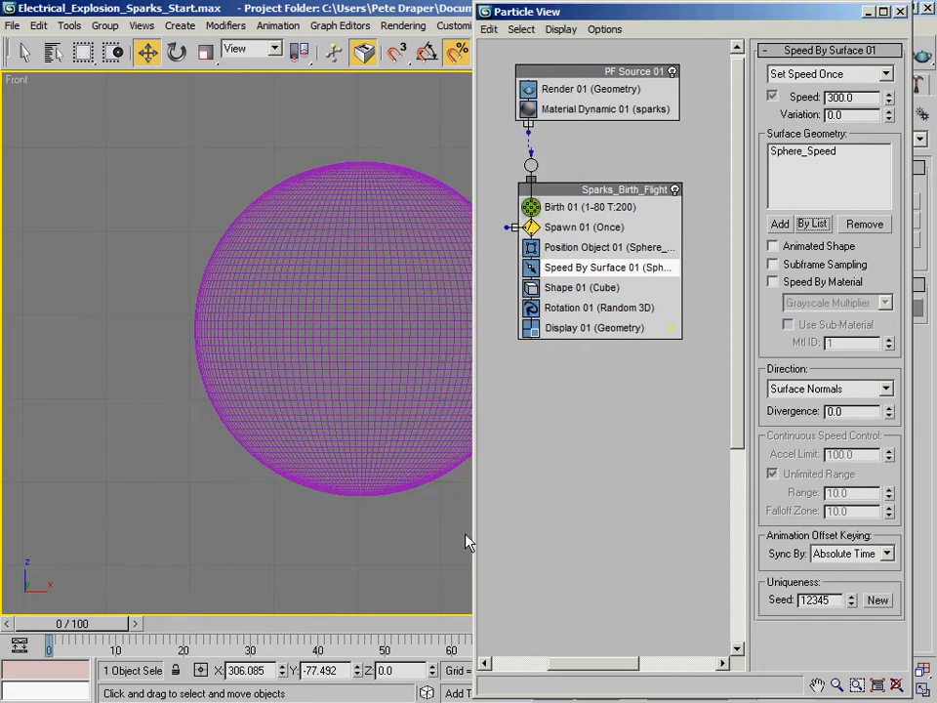
- Set the Speed By Surface operator's speed to 5000 and its variation to 100
double_click(864, 98)
text(5000)
key(Return)
key(Tab)
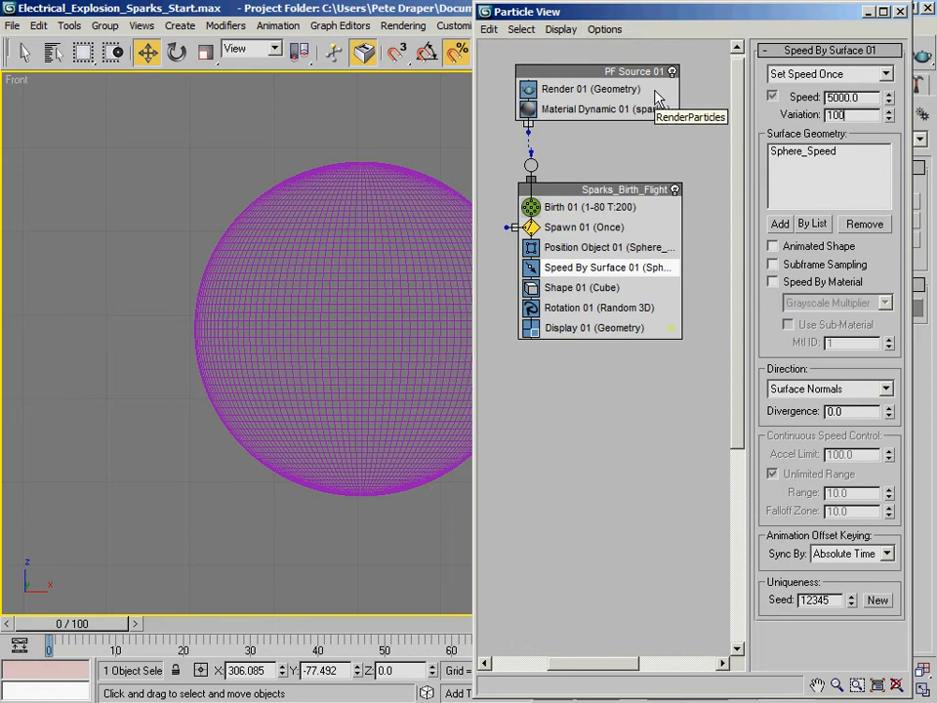
key(Return)
- Enable Animated Shape and Speed By Material with Grayscale Multiplier for the Speed By Surface operator, and set its divergence to 1
click(771, 247)
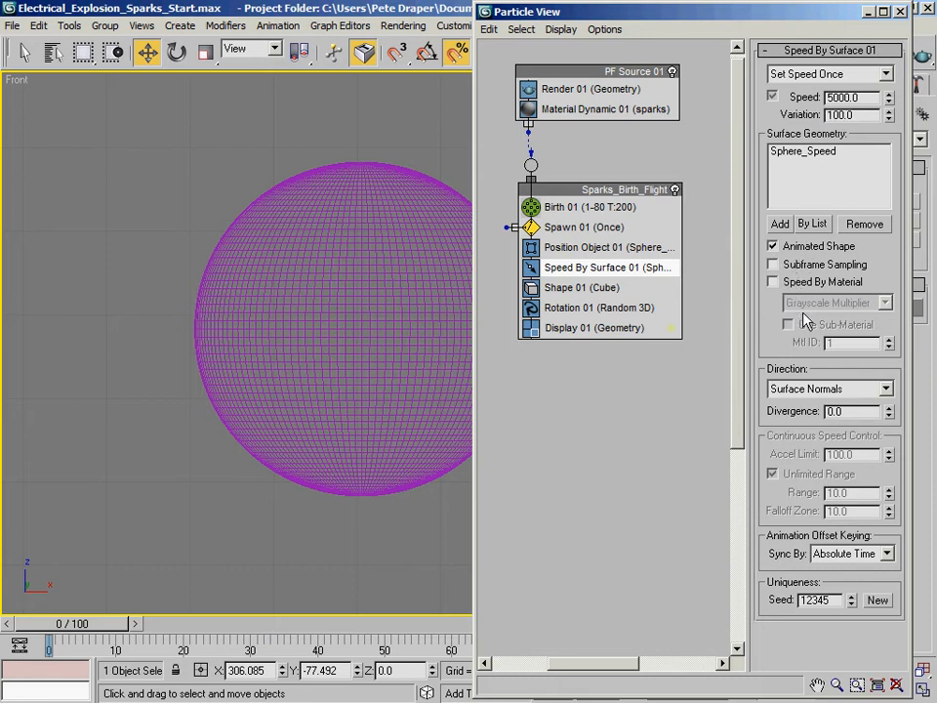
click(785, 283)
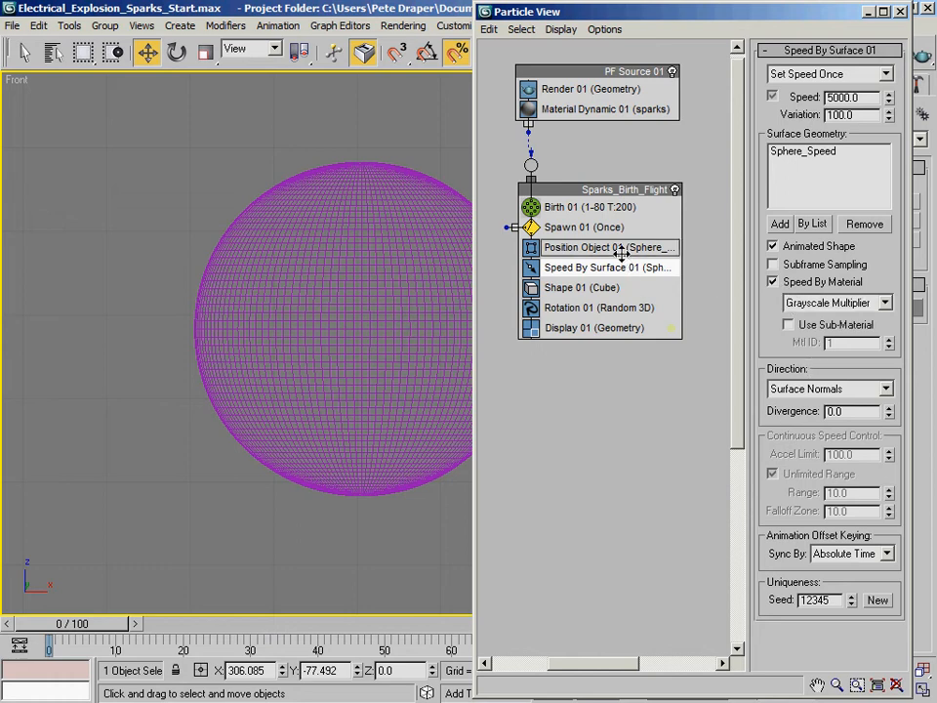
click(581, 248)
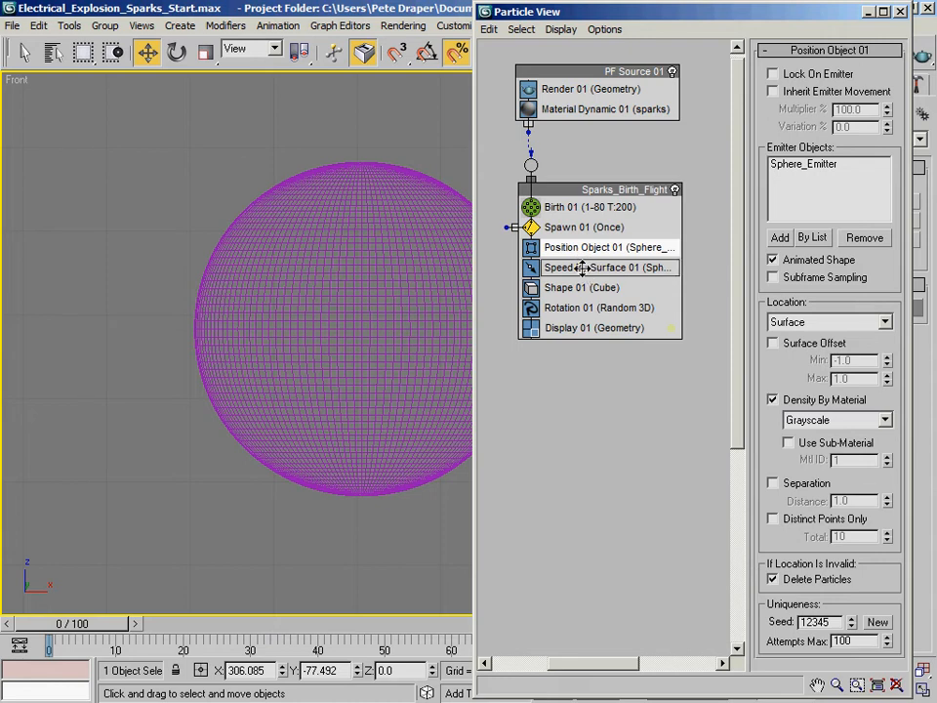
click(586, 268)
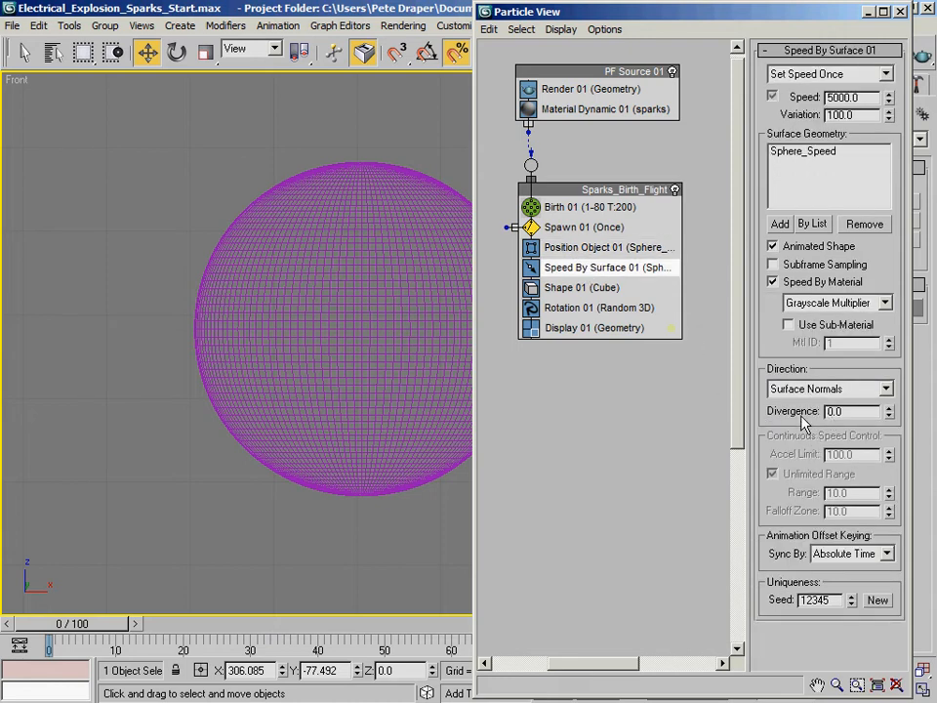
double_click(858, 411)
- Preview the particle spread at frame 13 in the Front view and check the emitter_control map in the Material Editor
drag(83, 637, 170, 632)
key(w)
middle_drag(428, 314, 332, 320)
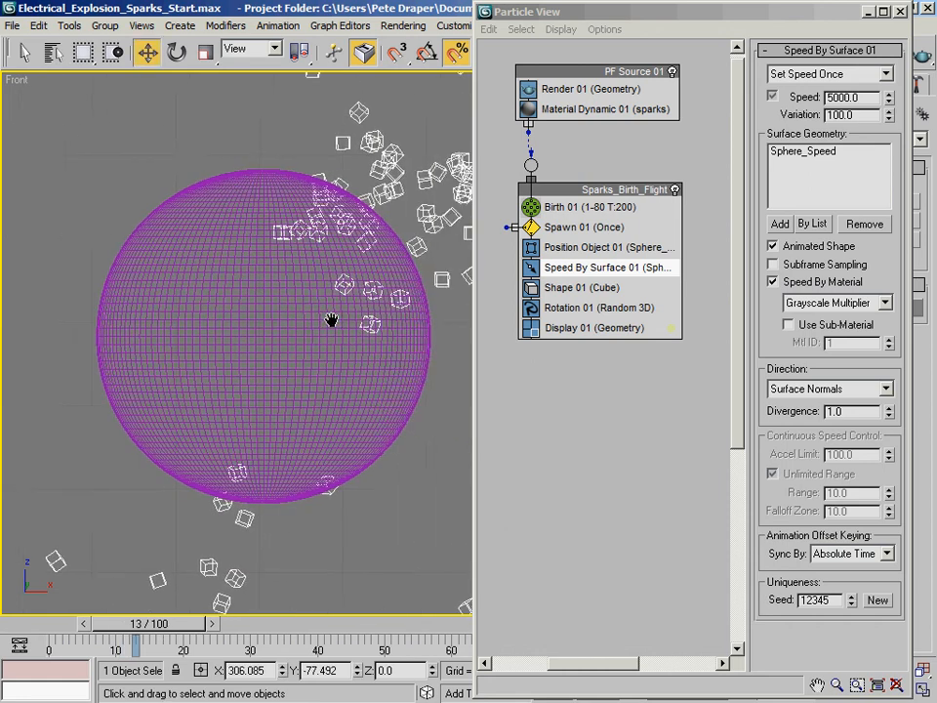
scroll(332, 320, down, 10)
scroll(334, 323, up, 3)
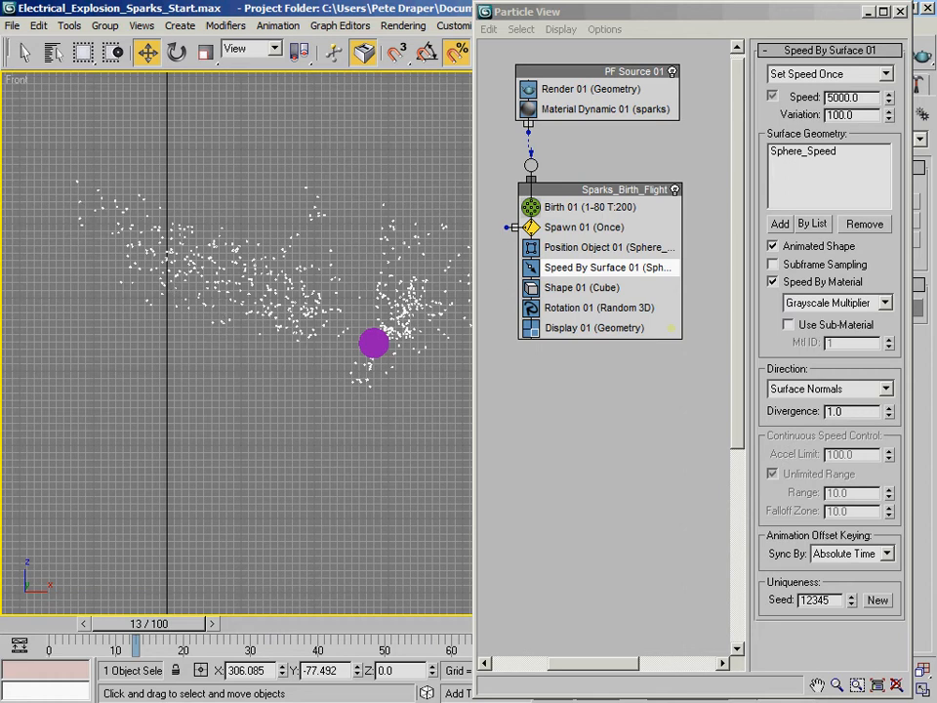
key(m)
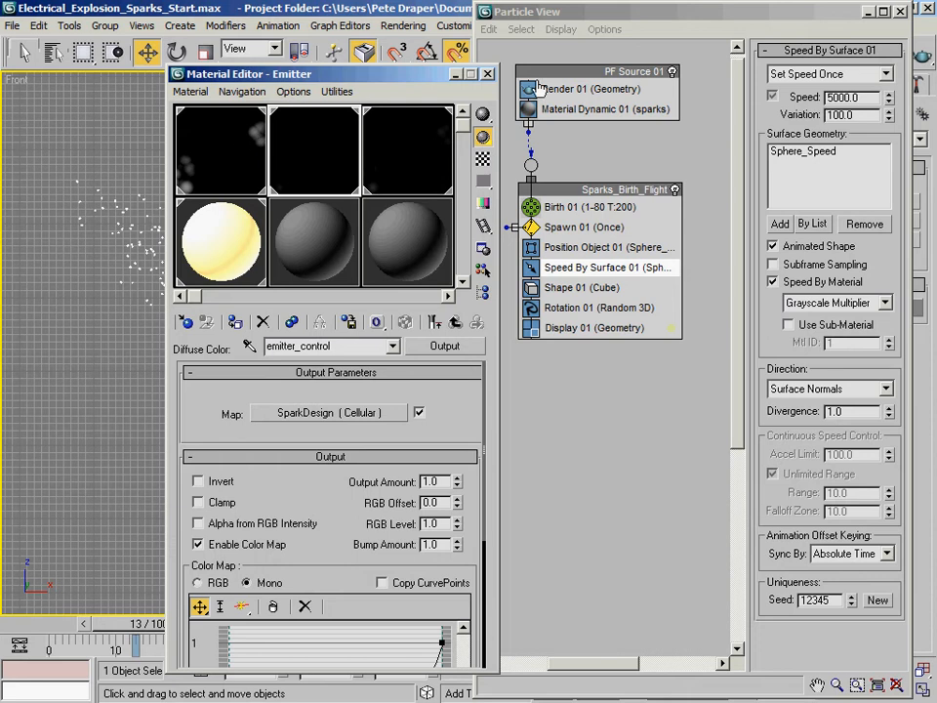
click(487, 74)
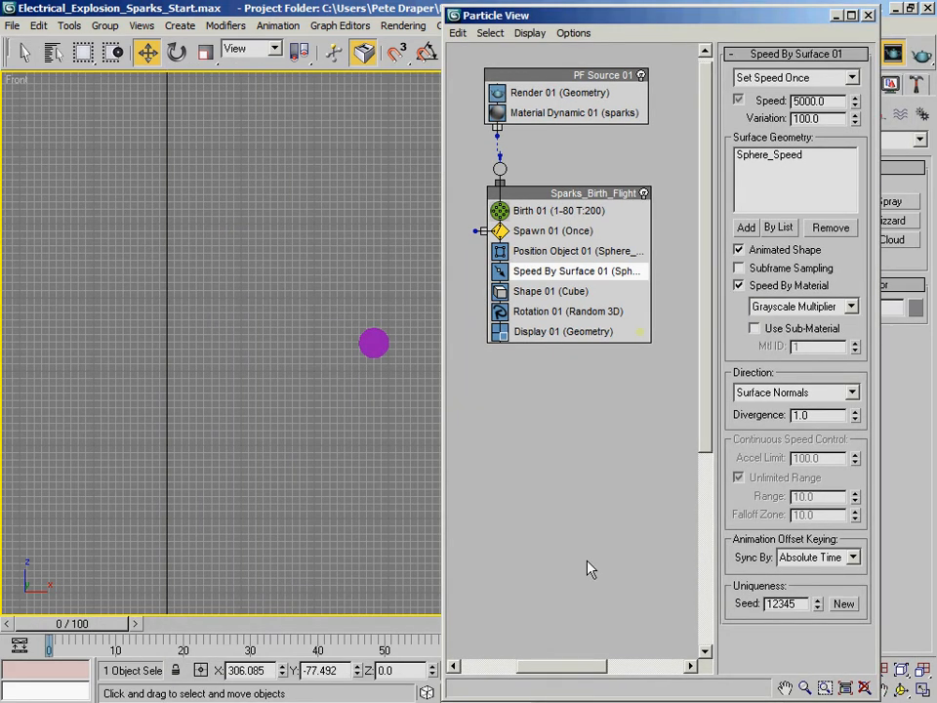
- Add a Scale operator to the Sparks_Birth_Flight event between the Shape and Rotation operators
click(555, 314)
right_click(555, 315)
mouse_move(586, 344)
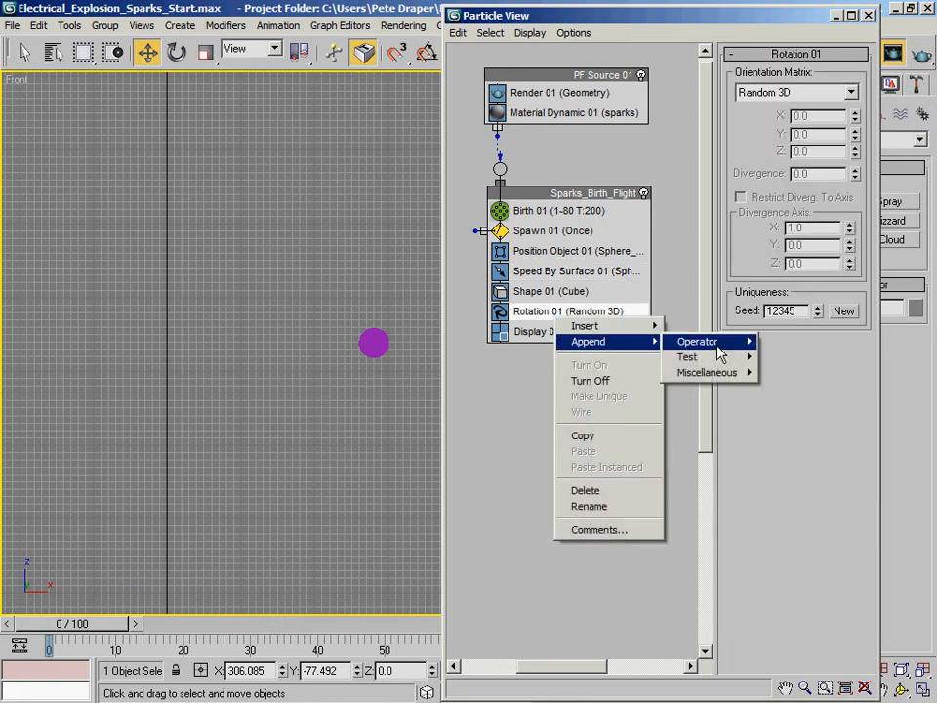
mouse_move(697, 342)
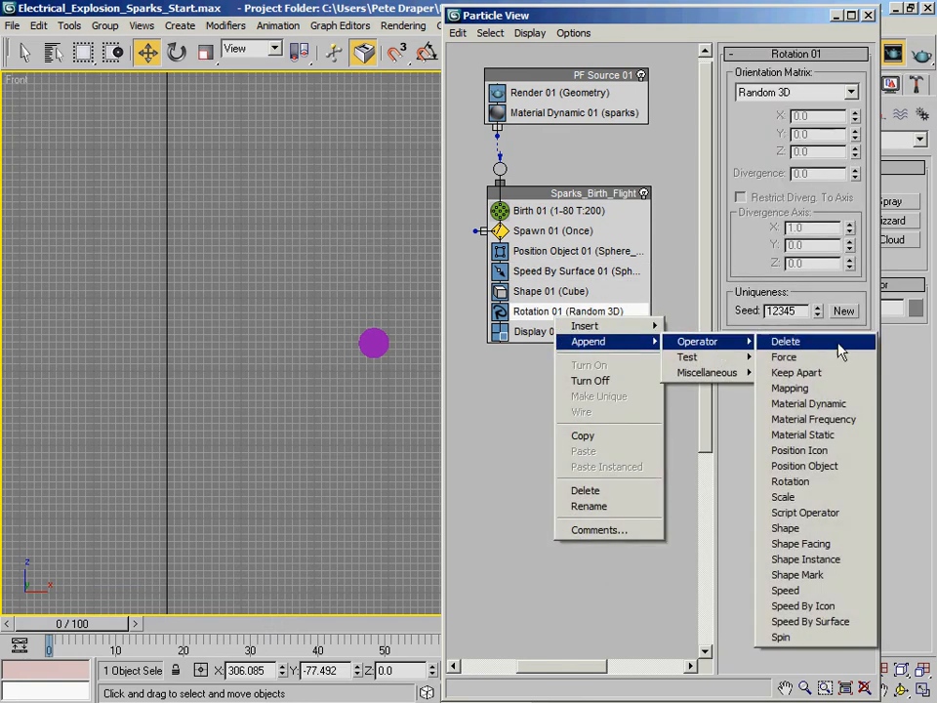
click(837, 497)
drag(561, 352, 563, 305)
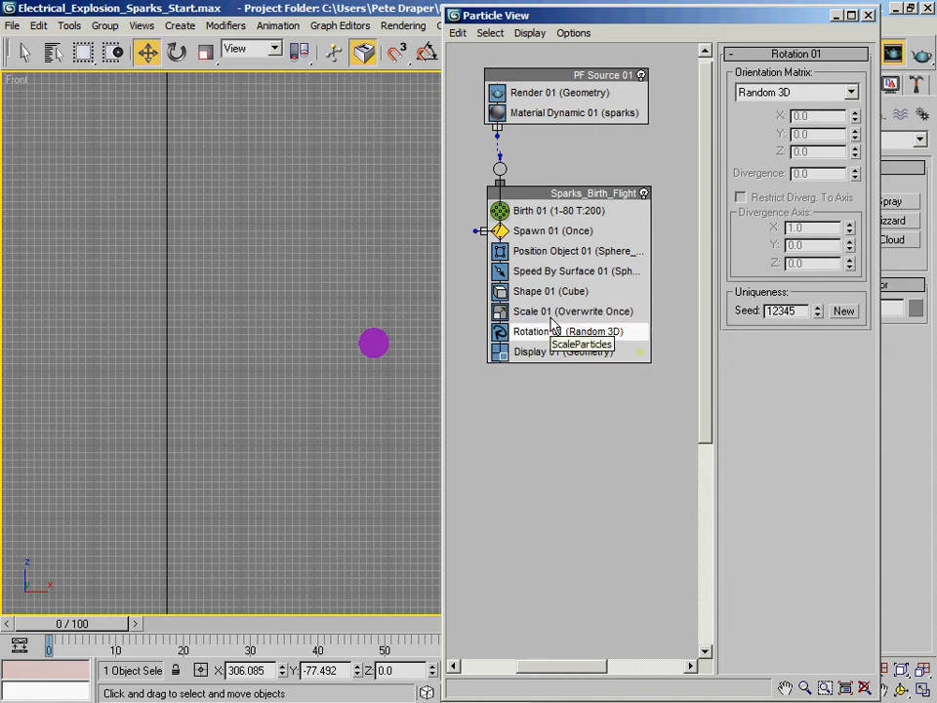
drag(560, 332, 559, 316)
- Set the new Scale operator's scale variation to 100% with proportions constrained
click(558, 313)
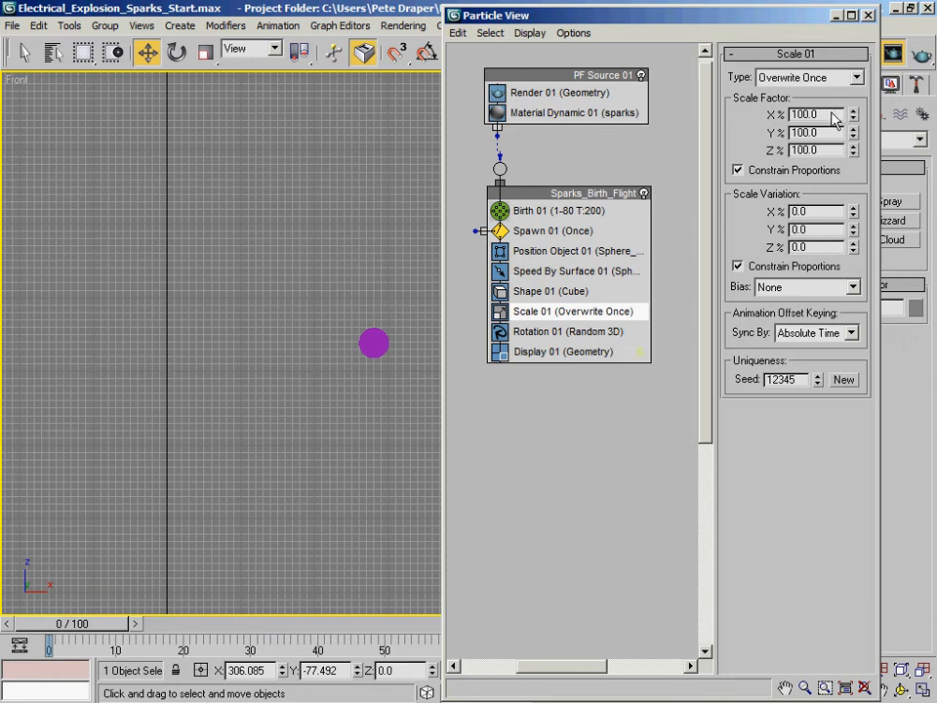
double_click(810, 211)
key(Return)
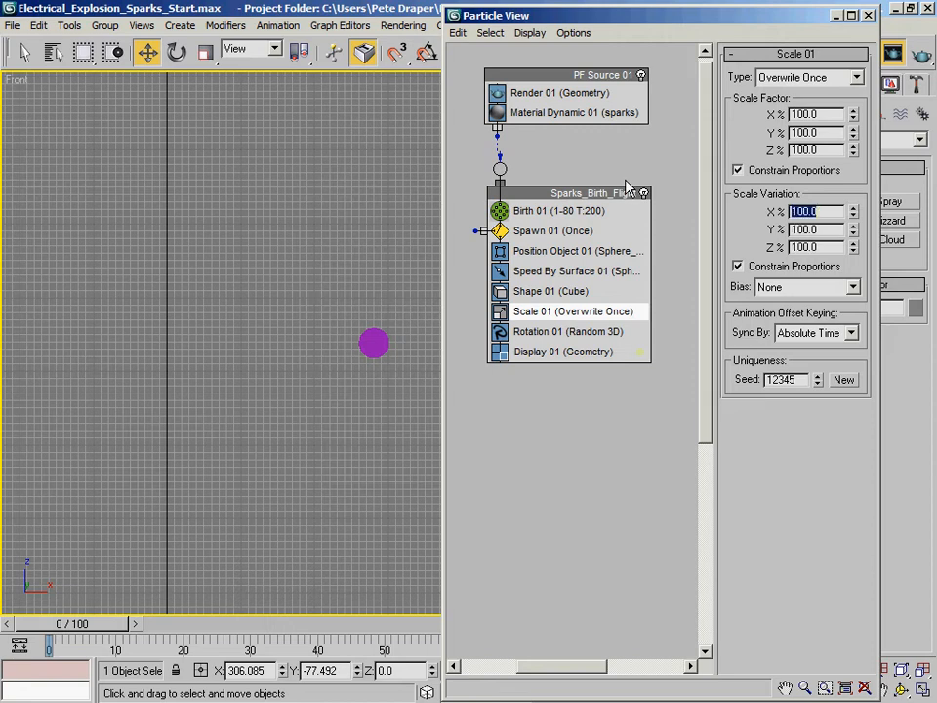
- Add a second Scale operator to the Sparks_Birth_Flight event, directly below the first one
right_click(554, 334)
mouse_move(606, 357)
mouse_move(695, 357)
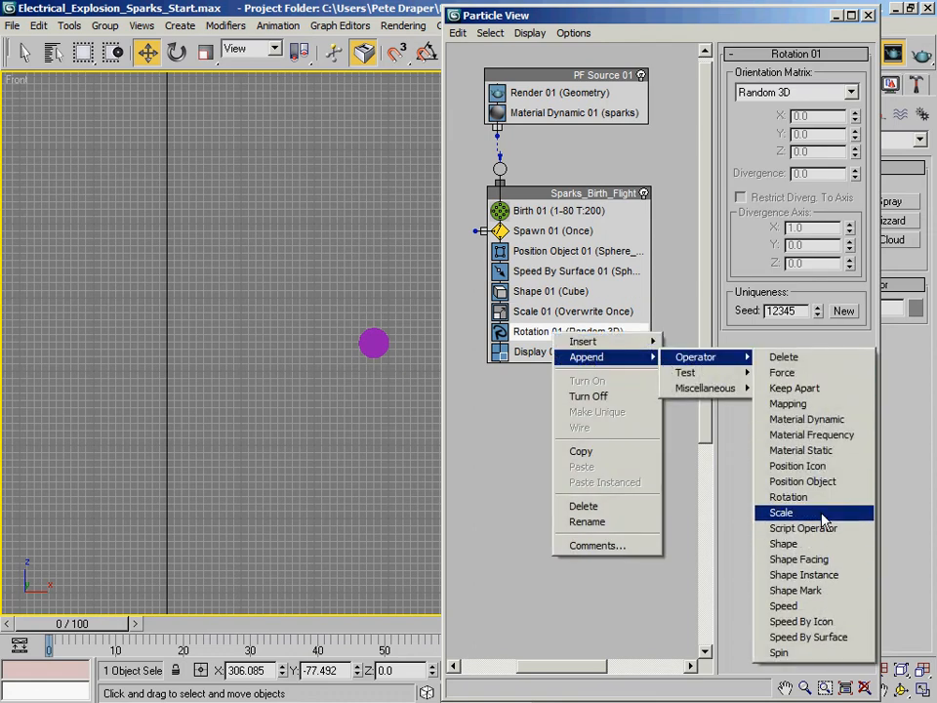
click(823, 515)
drag(560, 383, 558, 322)
- Set the second Scale operator to Relative First with a scale factor of 75% and a scale variation of 25%
click(552, 332)
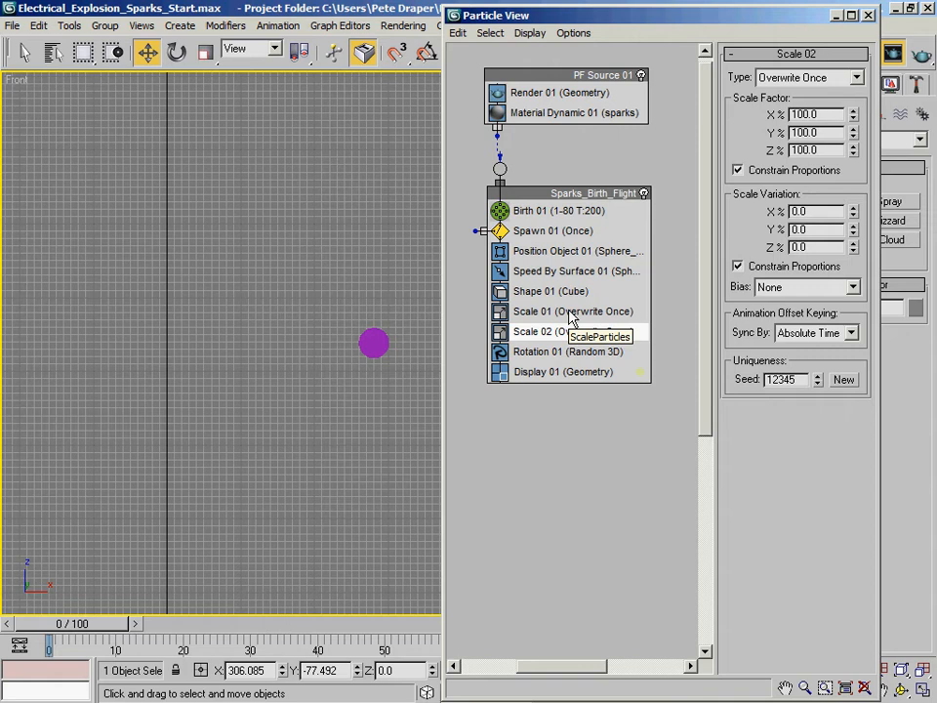
click(798, 78)
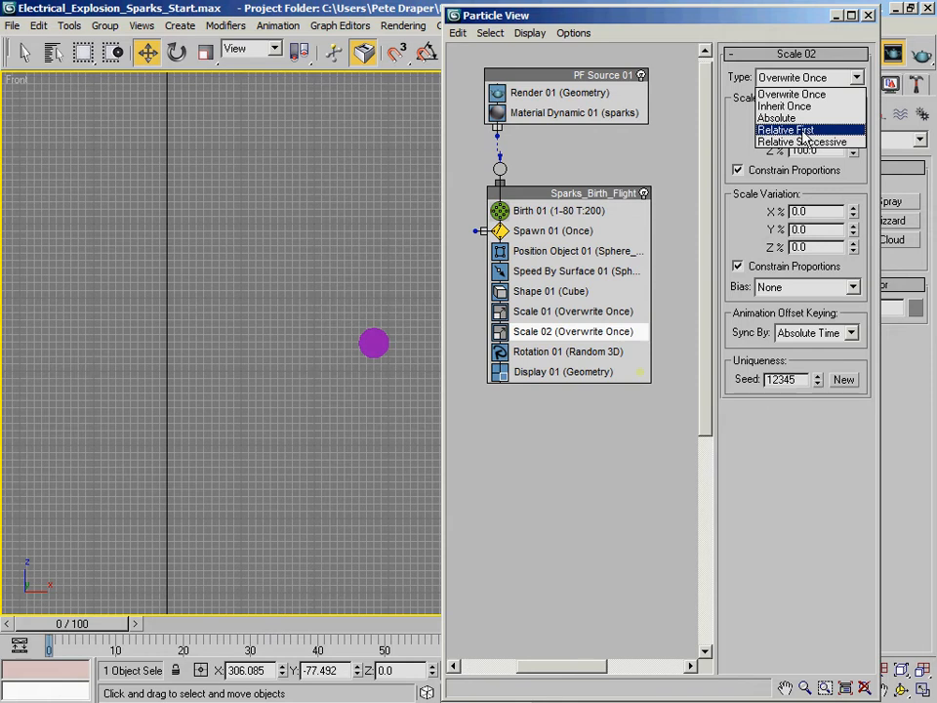
click(802, 131)
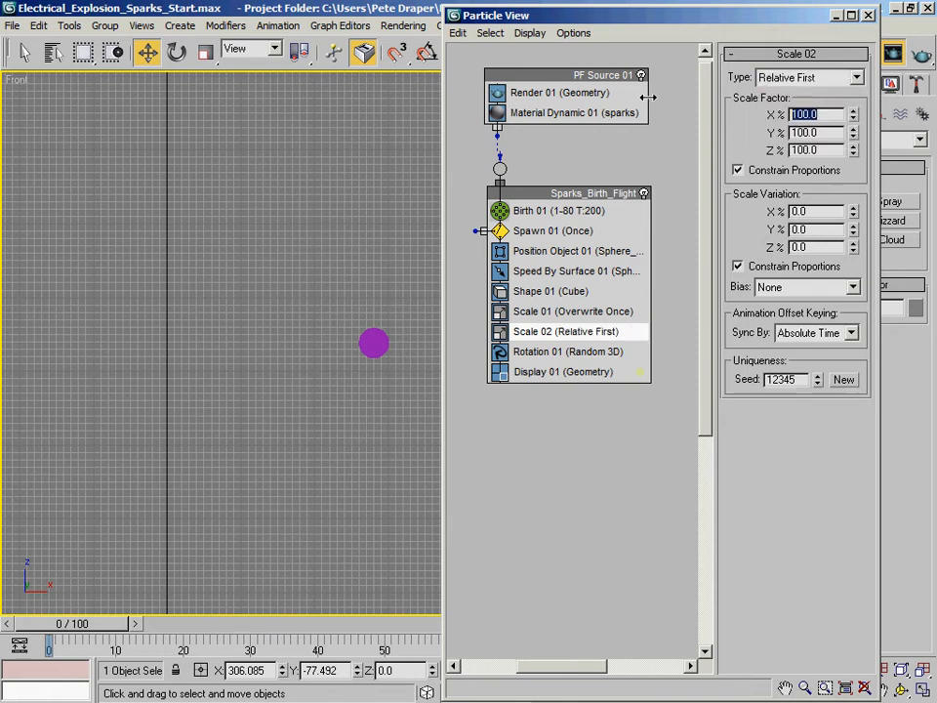
text(75)
key(Return)
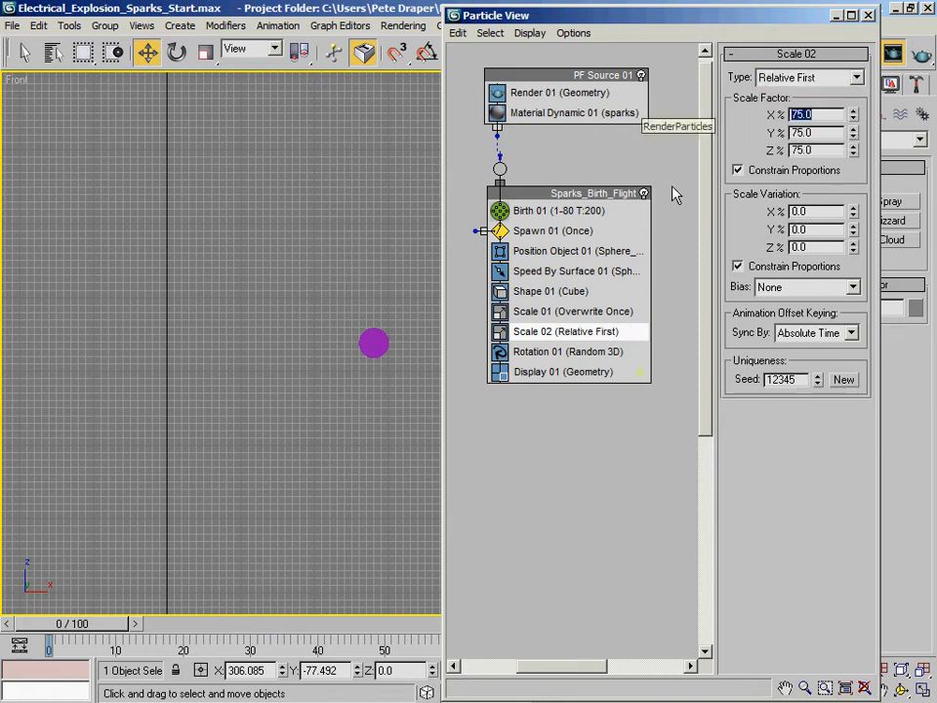
double_click(818, 211)
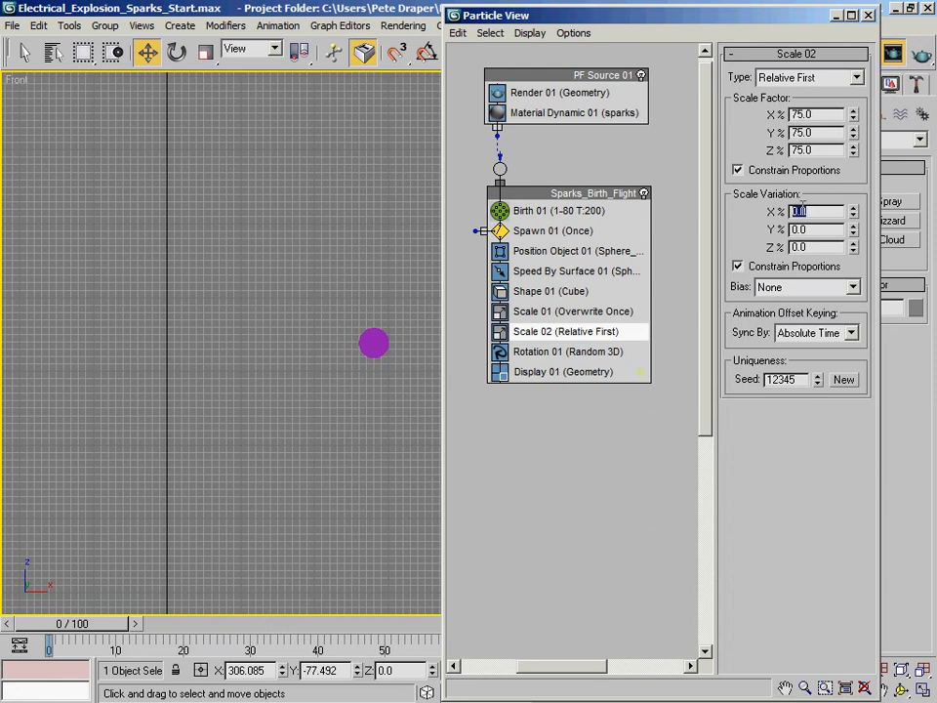
text(25)
key(Return)
- Compare the settings of both Scale operators and preview the scaled particles at frame 9, returning to frame 0
click(590, 311)
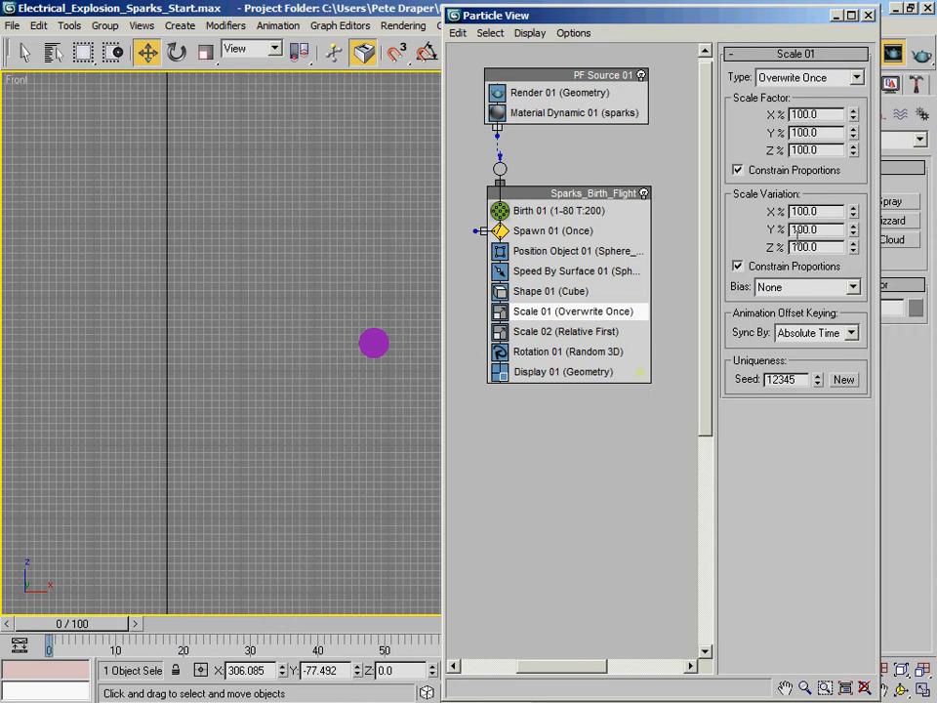
click(603, 332)
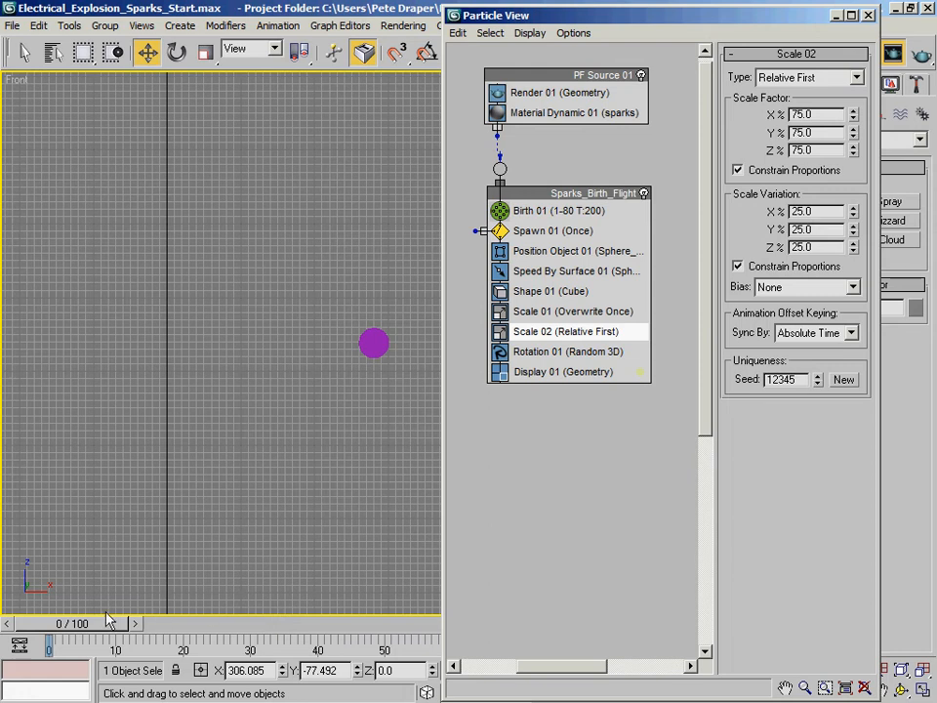
drag(98, 625, 144, 632)
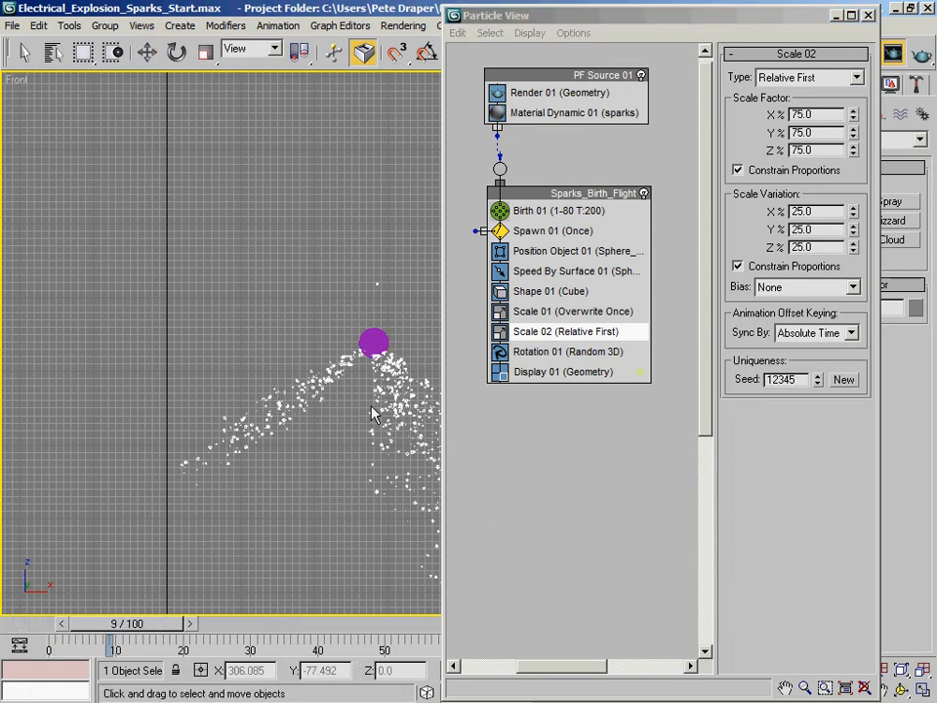
key(w)
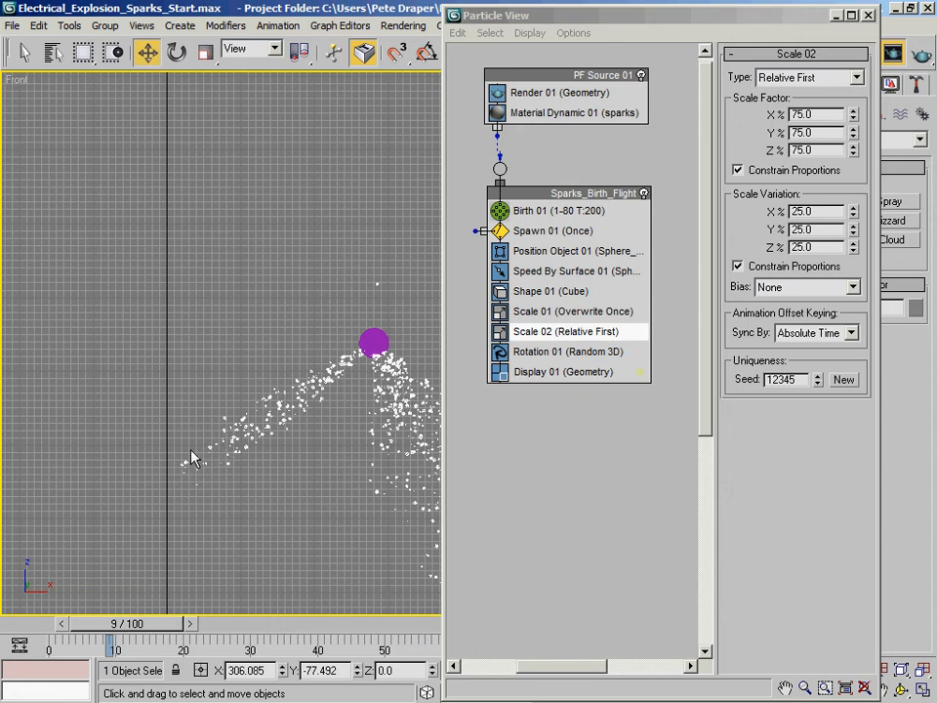
click(26, 627)
click(789, 576)
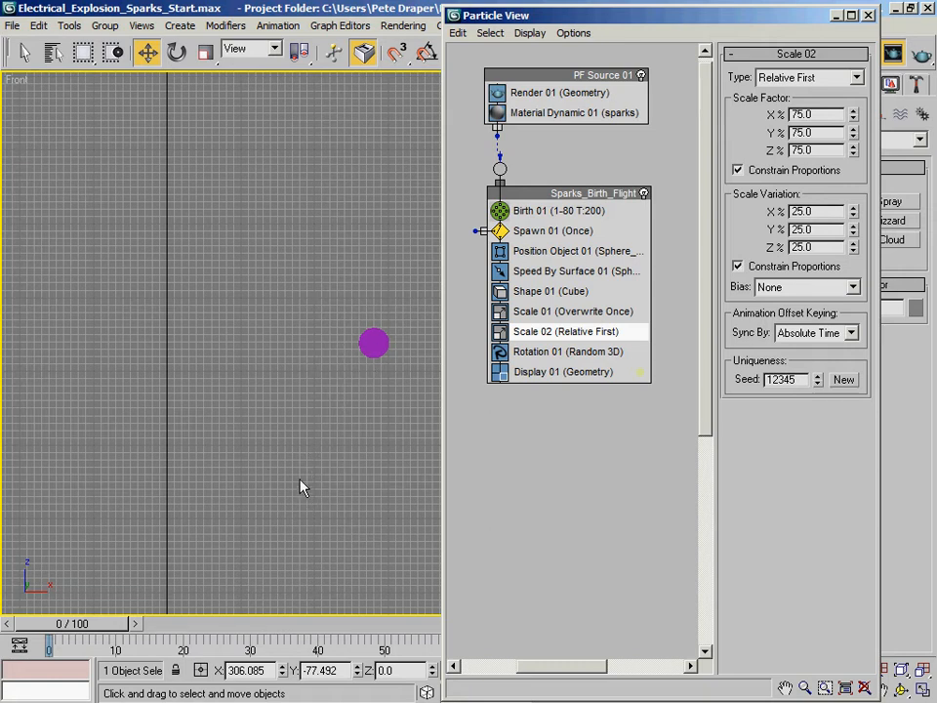
- Turn off PF Source 01 and add a Spawn test between the second Scale operator and the Rotation operator
click(538, 353)
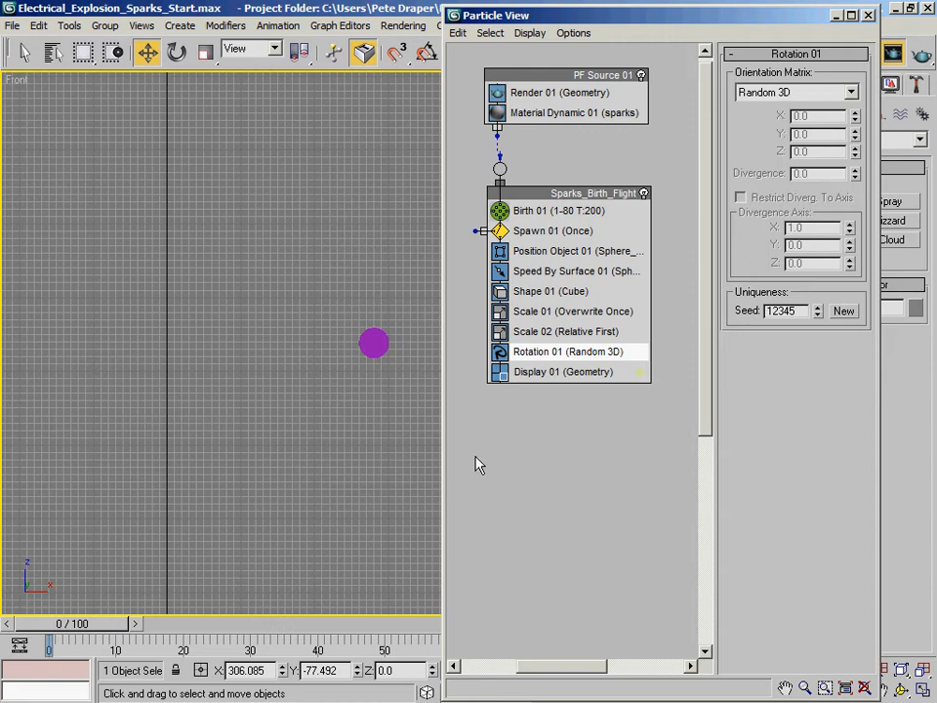
click(641, 76)
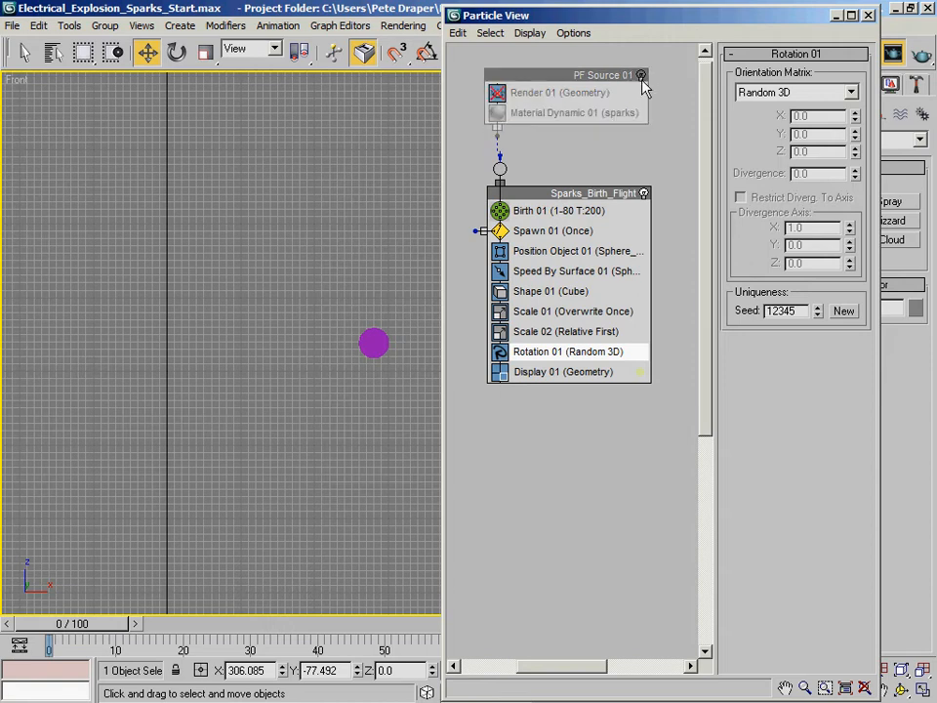
right_click(548, 353)
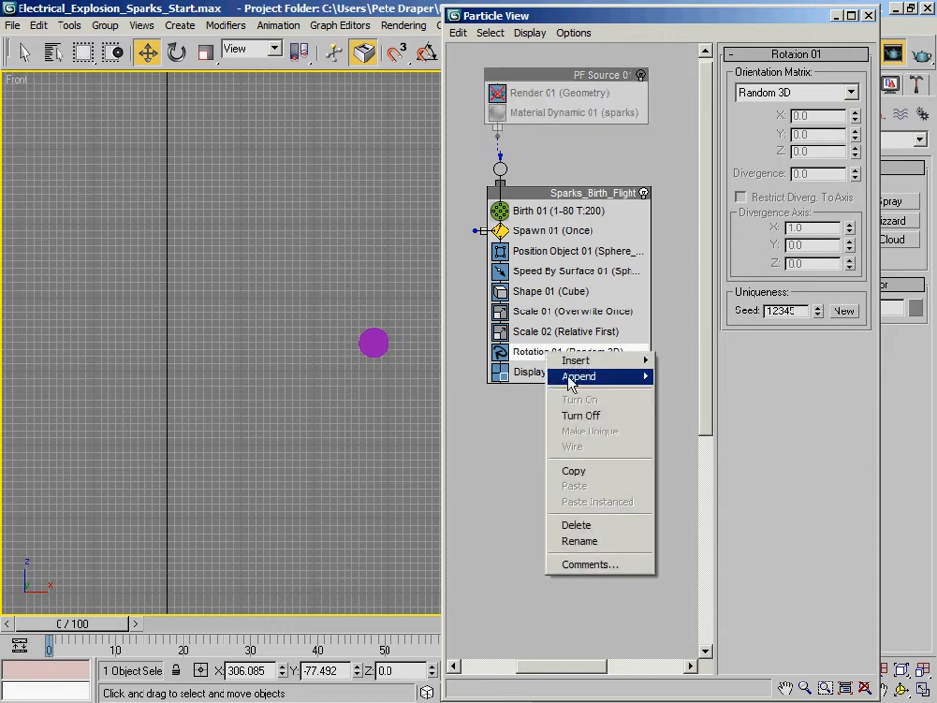
mouse_move(576, 377)
mouse_move(683, 392)
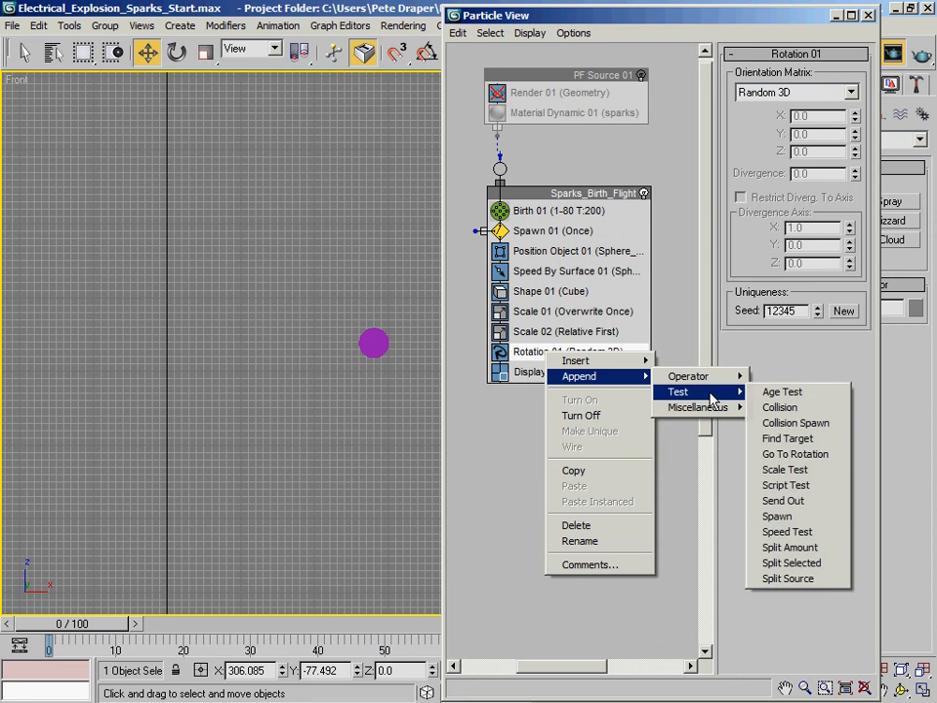
click(818, 521)
drag(551, 400, 566, 347)
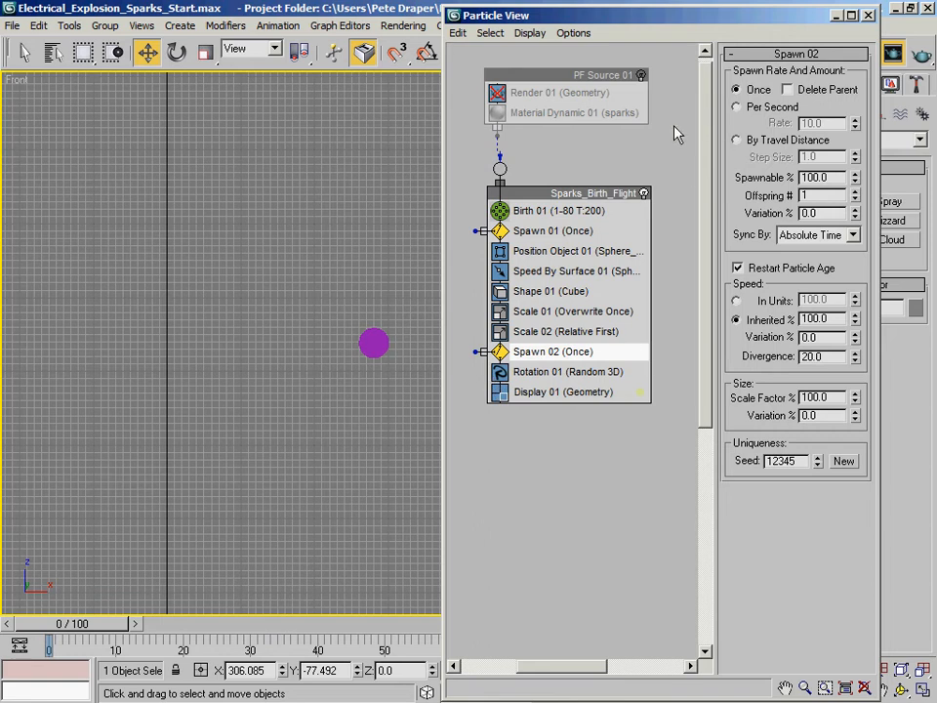
- Set the new Spawn test to 50% spawnable with 2 offspring and 100% variation
double_click(821, 178)
text(50)
key(Return)
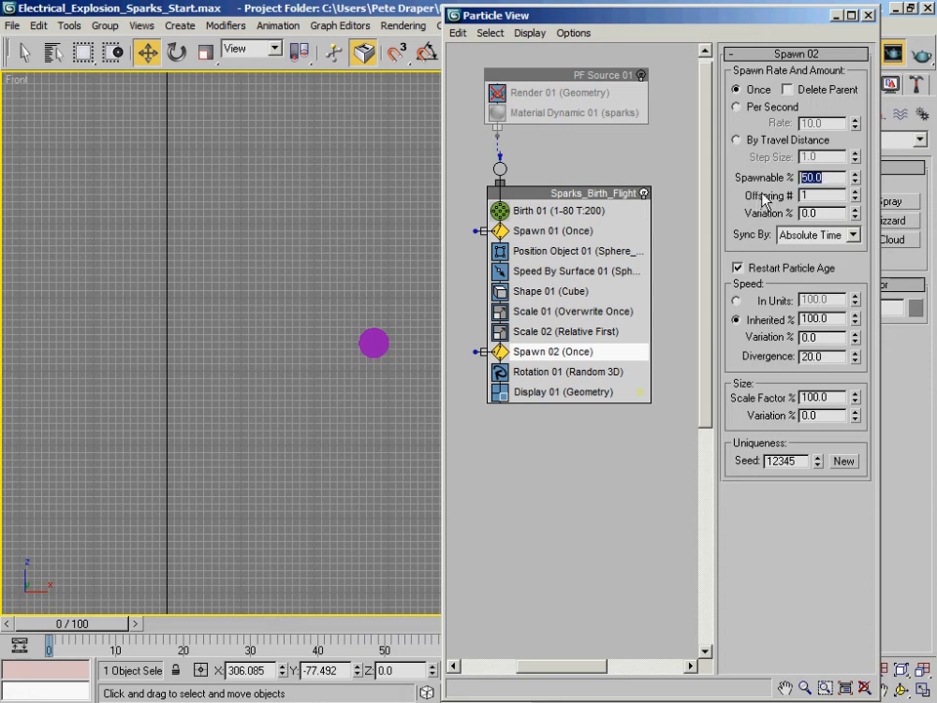
click(855, 191)
double_click(827, 212)
text(100)
key(Return)
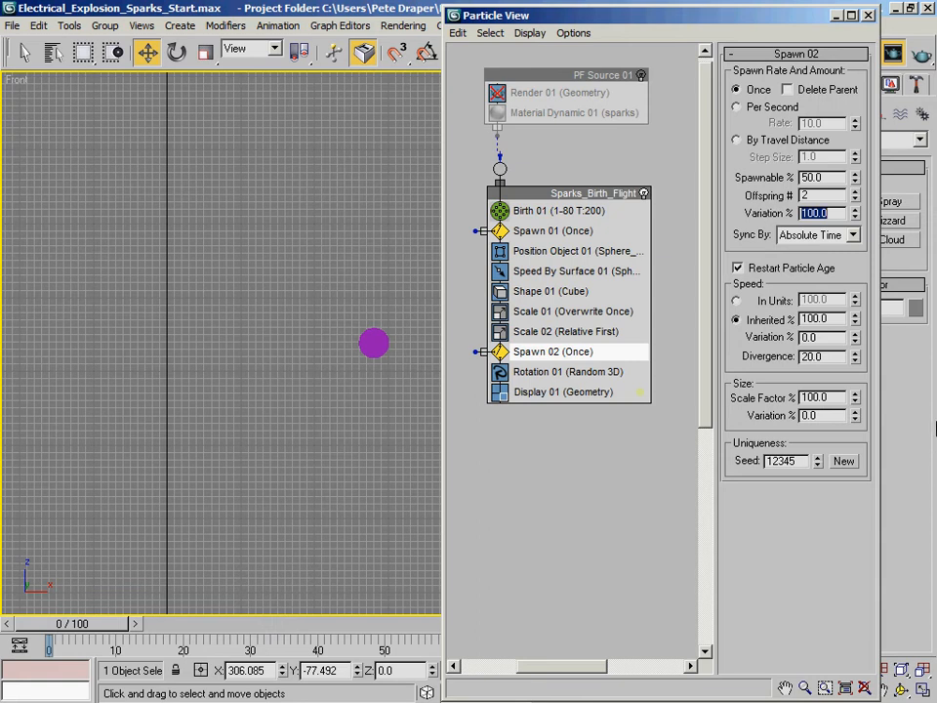
- Set the new Spawn test's inherited speed to 50%, its speed variation to 25% and its divergence to 35
double_click(832, 323)
text(50)
key(Return)
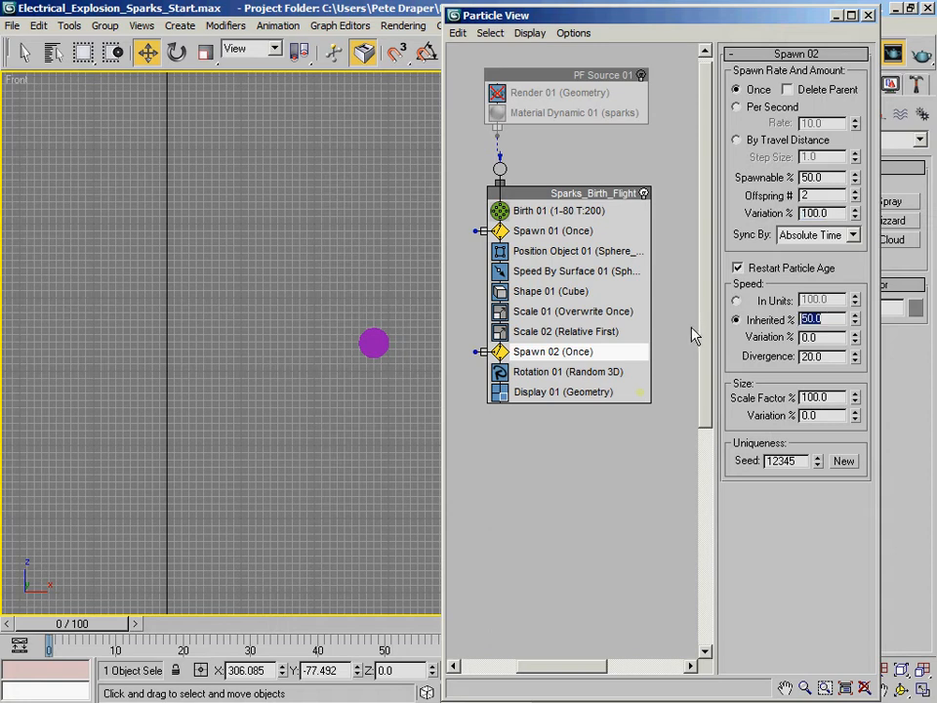
key(Tab)
text(25)
key(Tab)
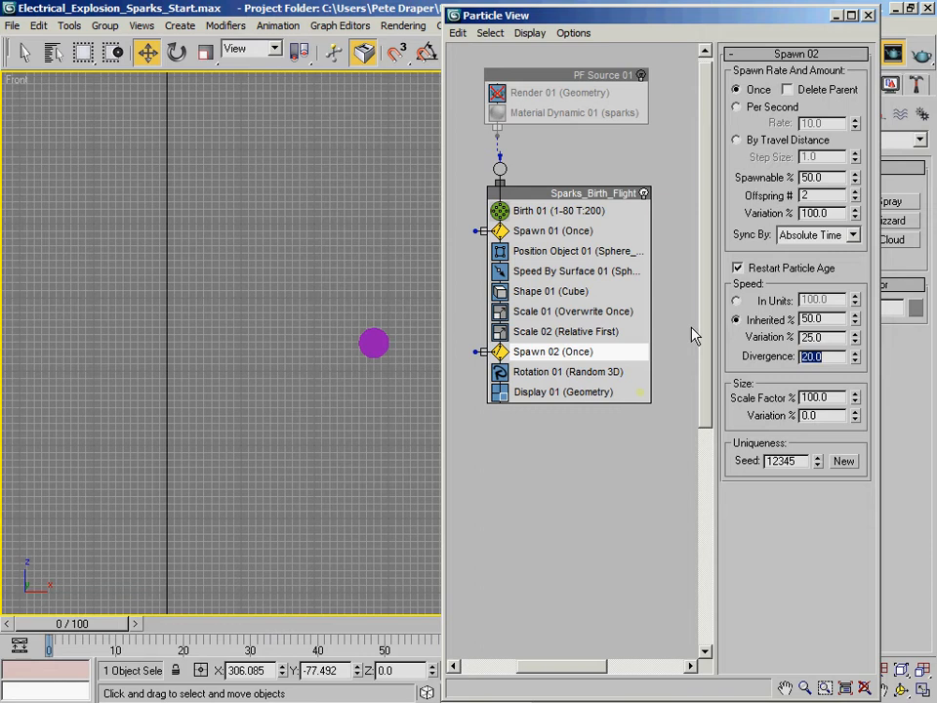
text(35)
key(Return)
- Set the second Spawn test's size scale factor to 50% and its size variation to 50%
click(838, 397)
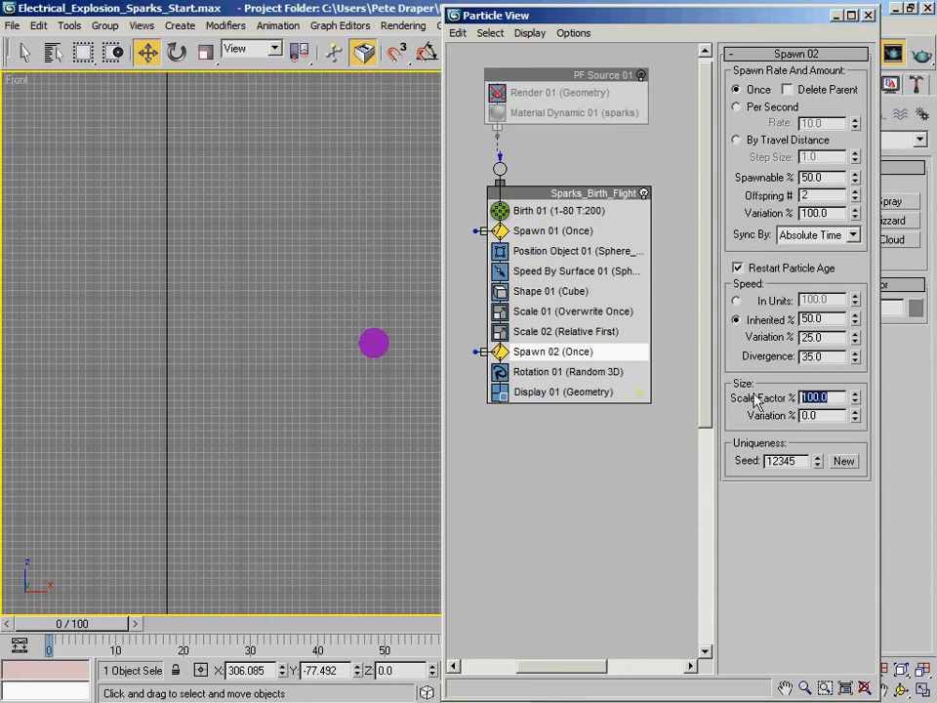
text(50)
key(Tab)
text(5)
key(Return)
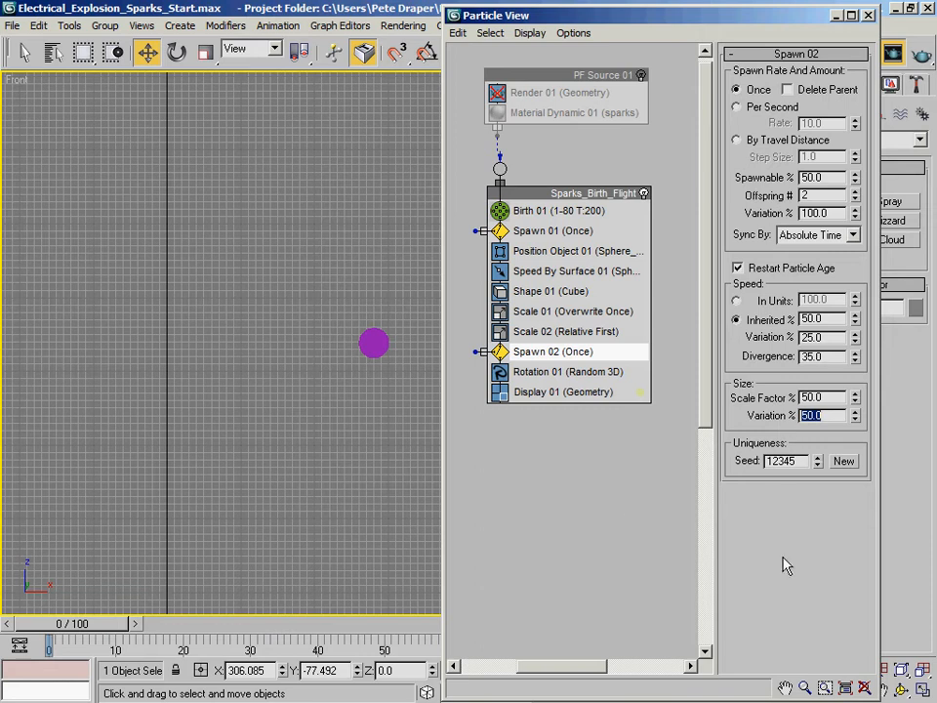
- Turn PF Source 01 back on and preview the spawned particles at frames 12 and 6
click(640, 160)
click(641, 76)
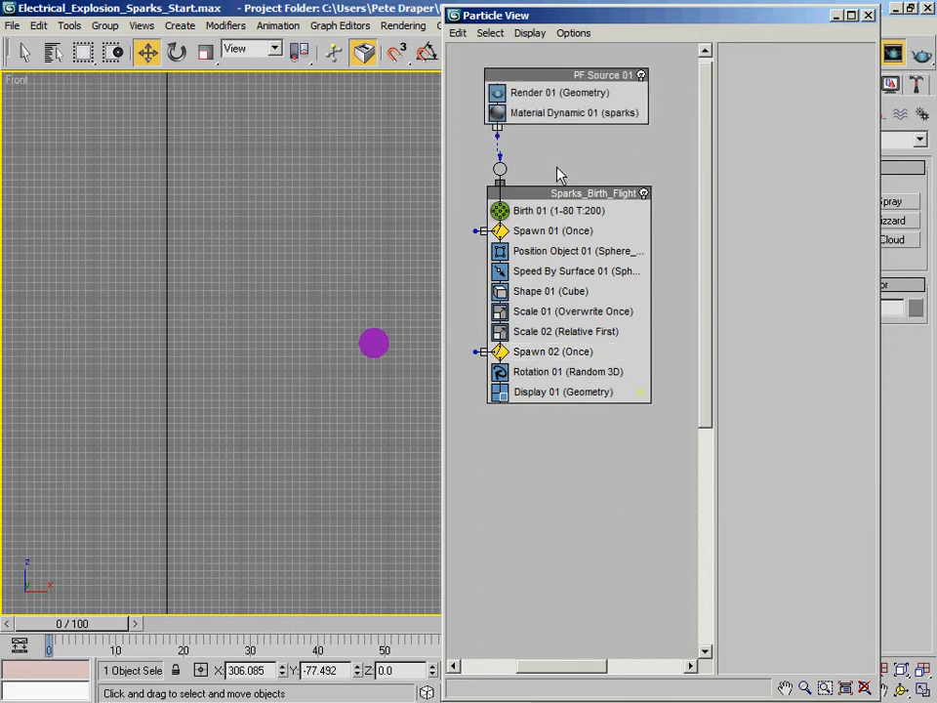
drag(69, 628, 134, 637)
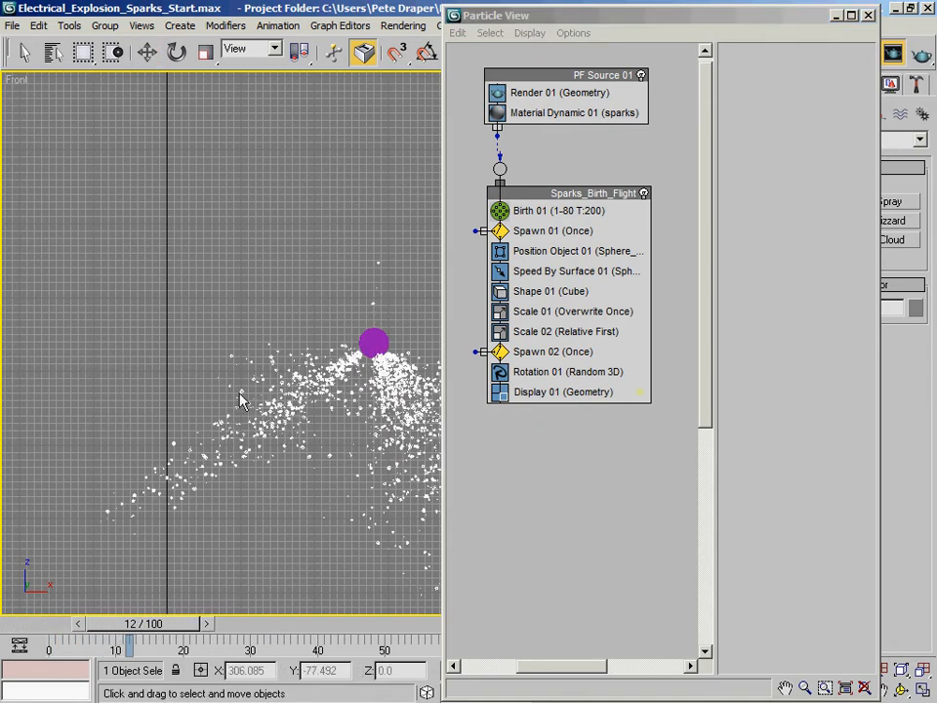
key(w)
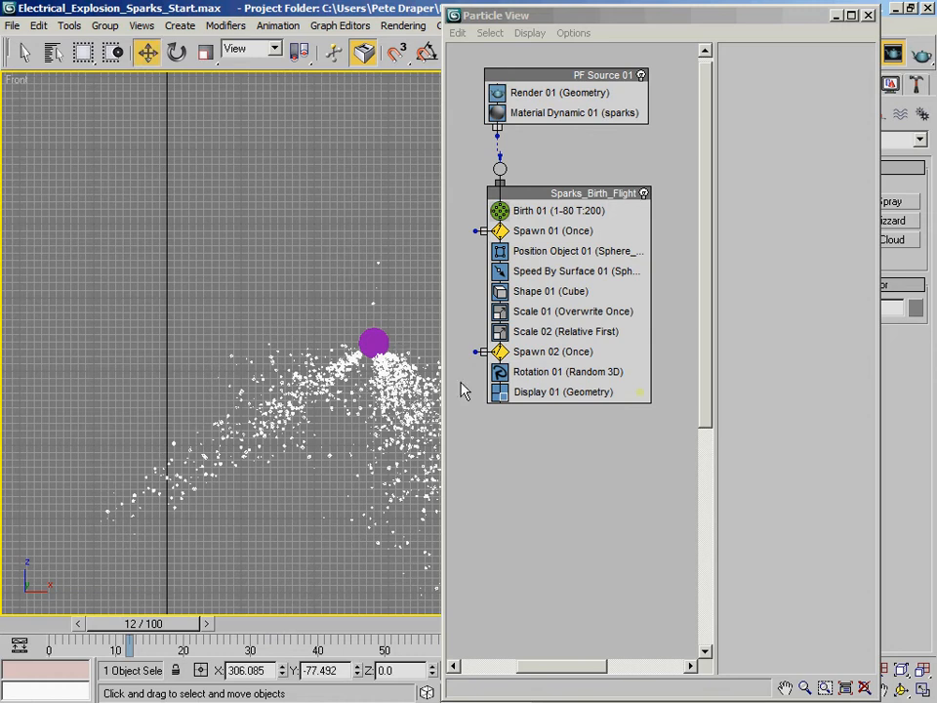
click(29, 629)
drag(68, 630, 90, 634)
- Open the Material Editor beside Particle View, shorten it, and go to the top level of the Emitter material
drag(649, 16, 801, 77)
click(826, 51)
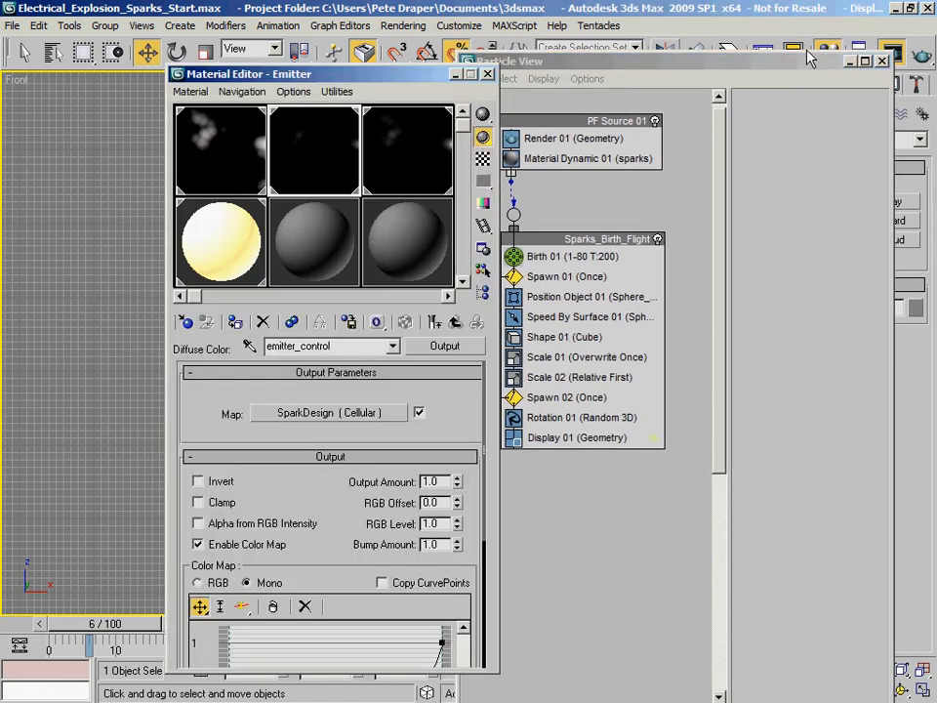
drag(417, 72, 145, 53)
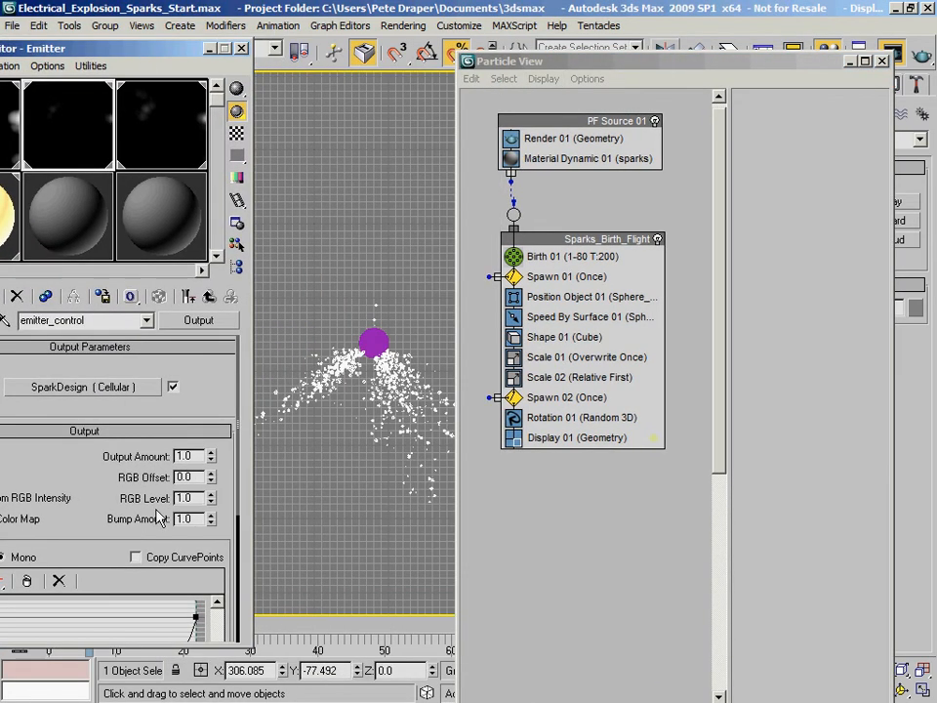
drag(208, 647, 211, 579)
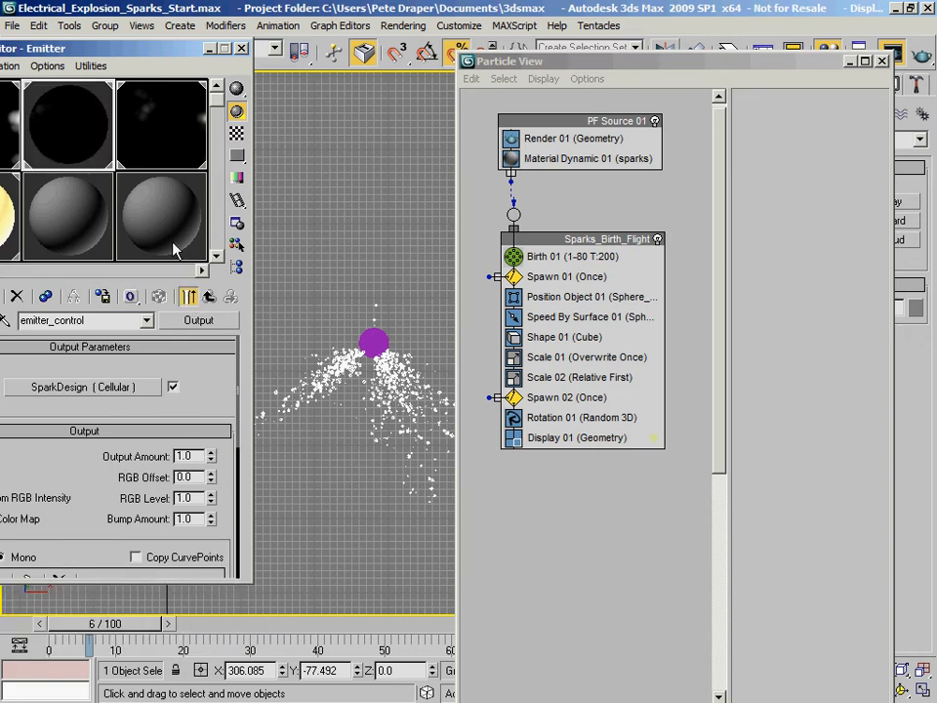
click(172, 137)
click(189, 296)
click(209, 297)
click(84, 151)
click(209, 297)
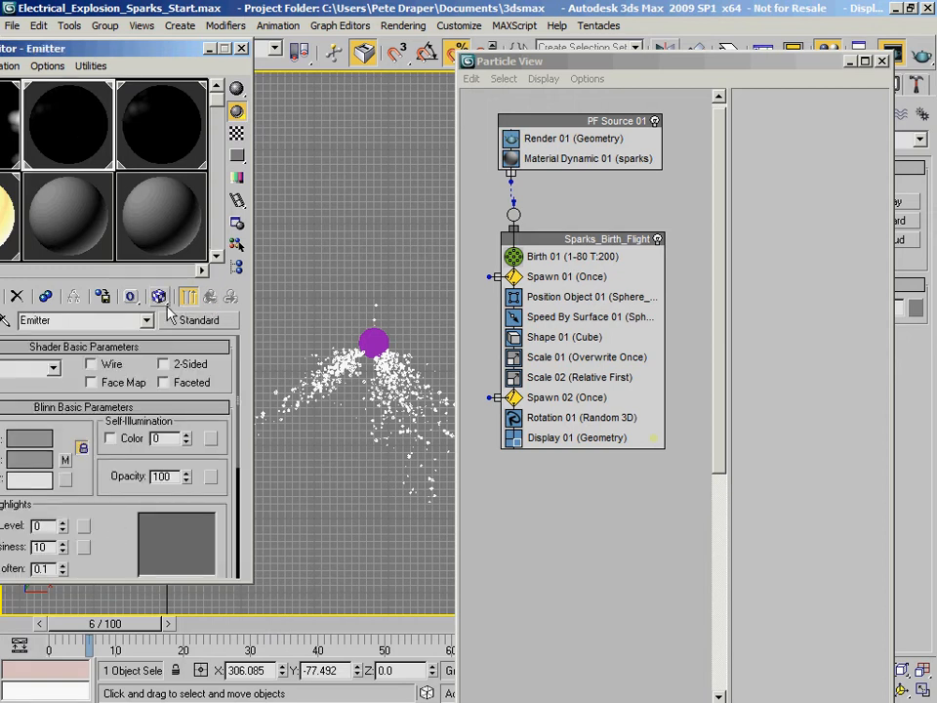
- Compare the diffuse output maps of the speed and Emitter materials, finishing at the top level of the speed material
click(160, 215)
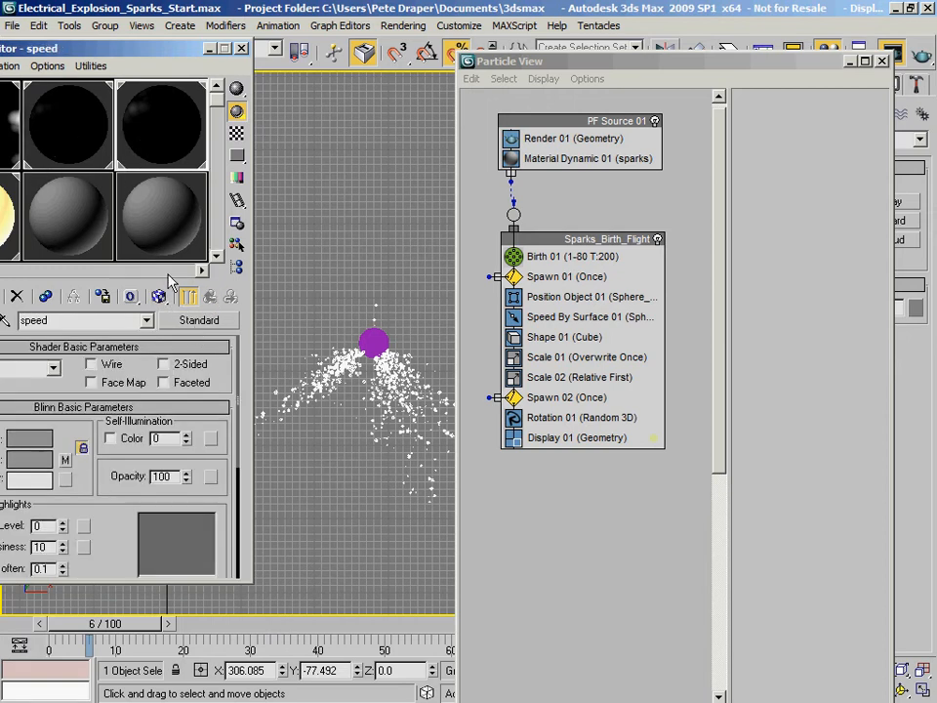
click(65, 461)
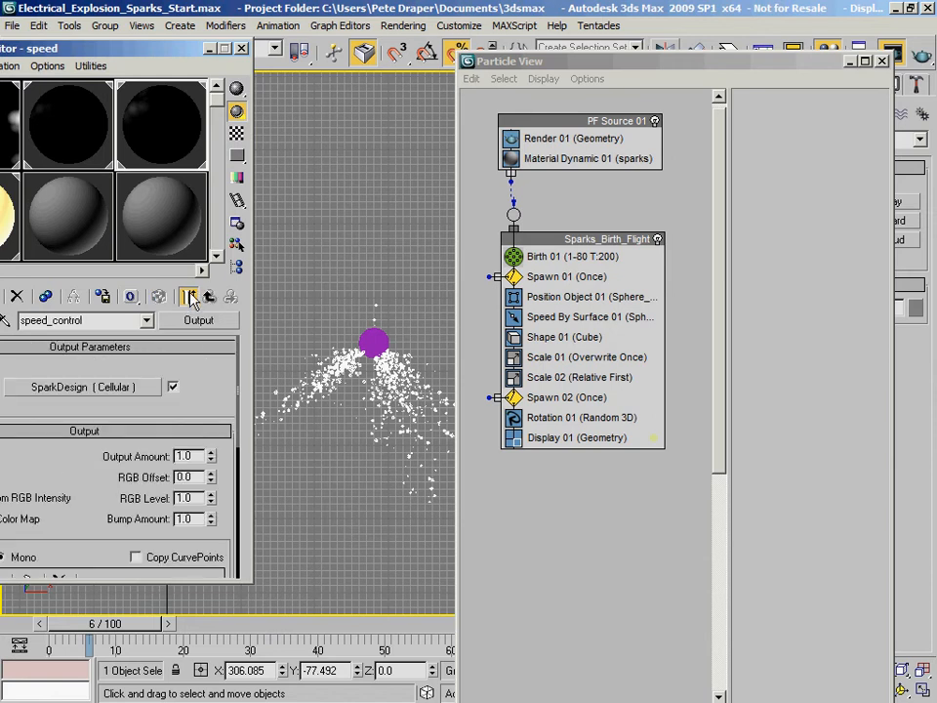
click(91, 127)
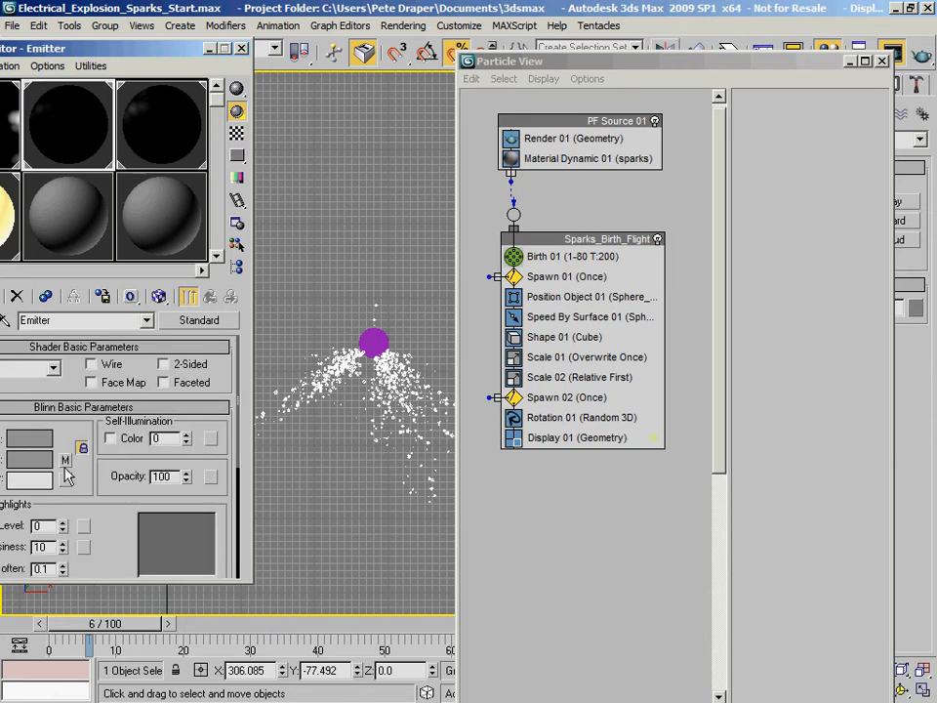
click(60, 460)
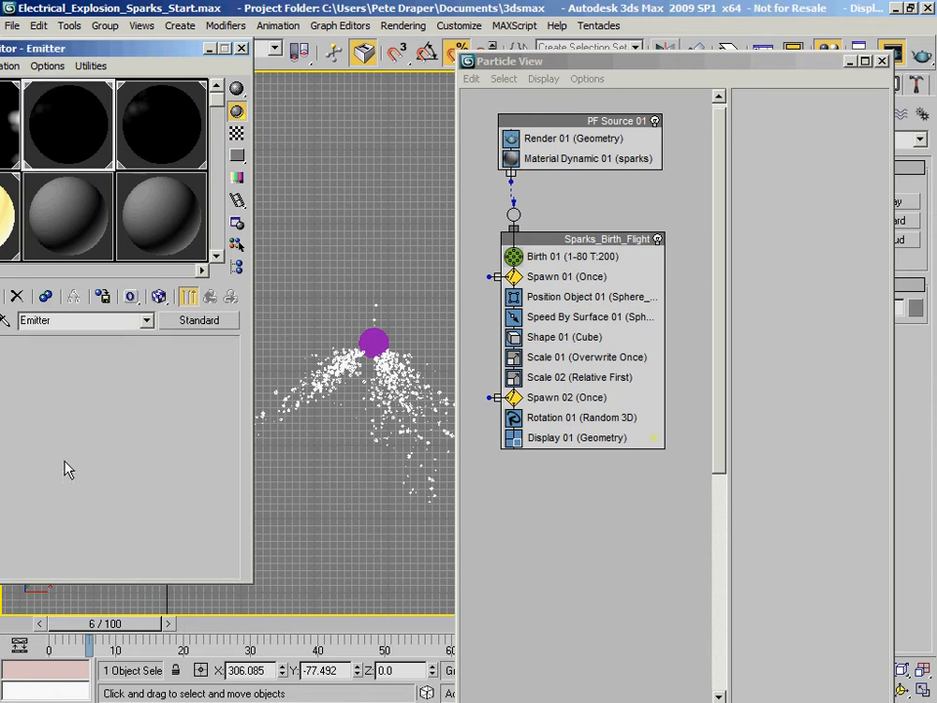
click(190, 297)
click(181, 134)
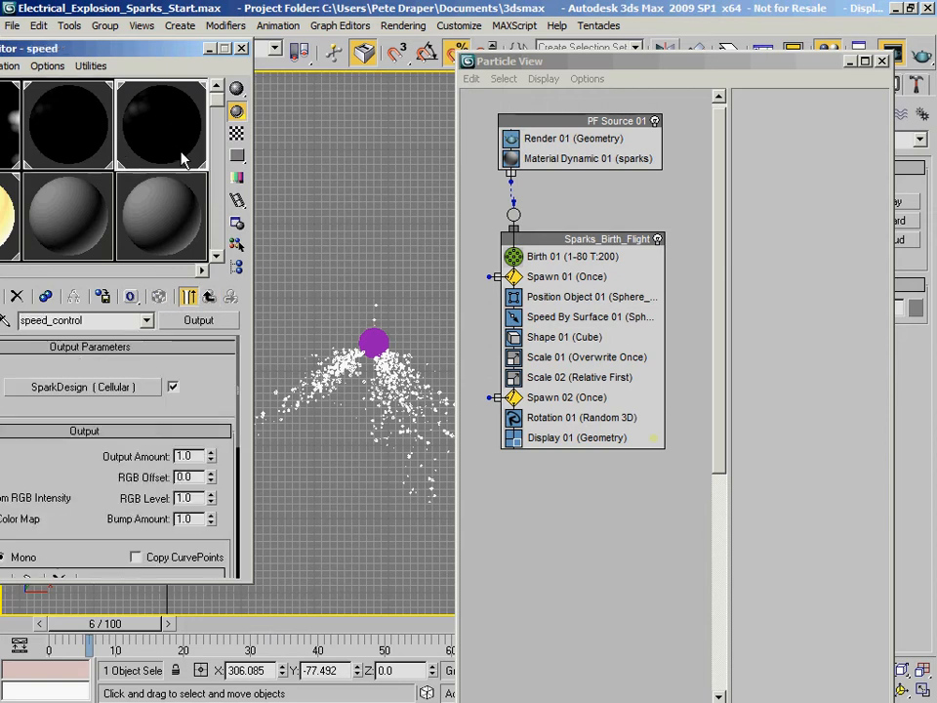
click(189, 297)
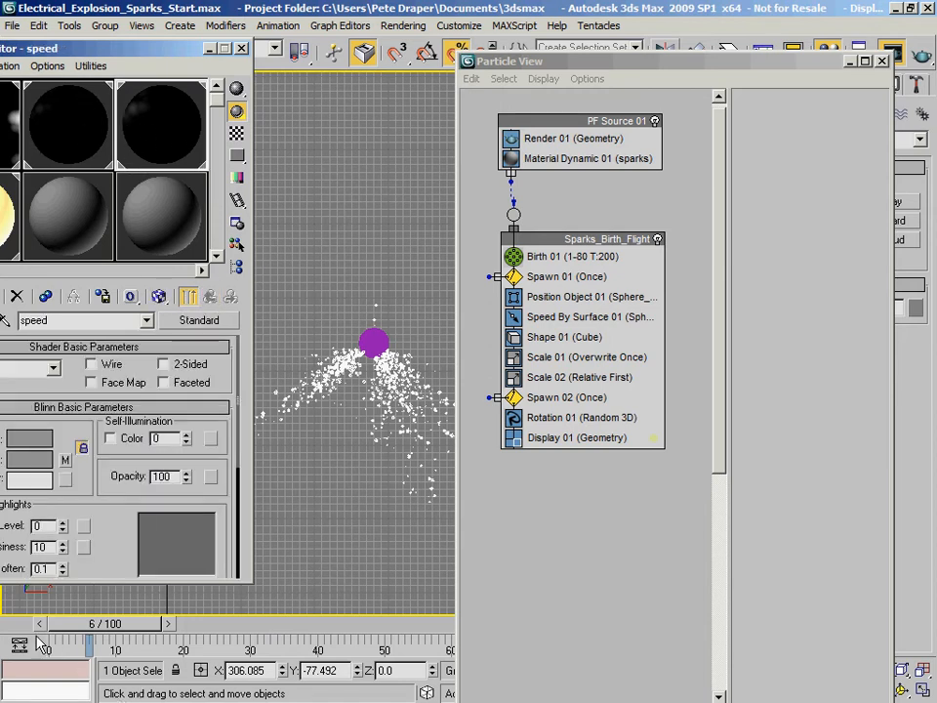
- Preview the particle animation in the Front viewport through frame 54 and return to frame 0
mouse_move(16, 630)
mouse_down()
mouse_move(160, 647)
mouse_move(379, 649)
mouse_up()
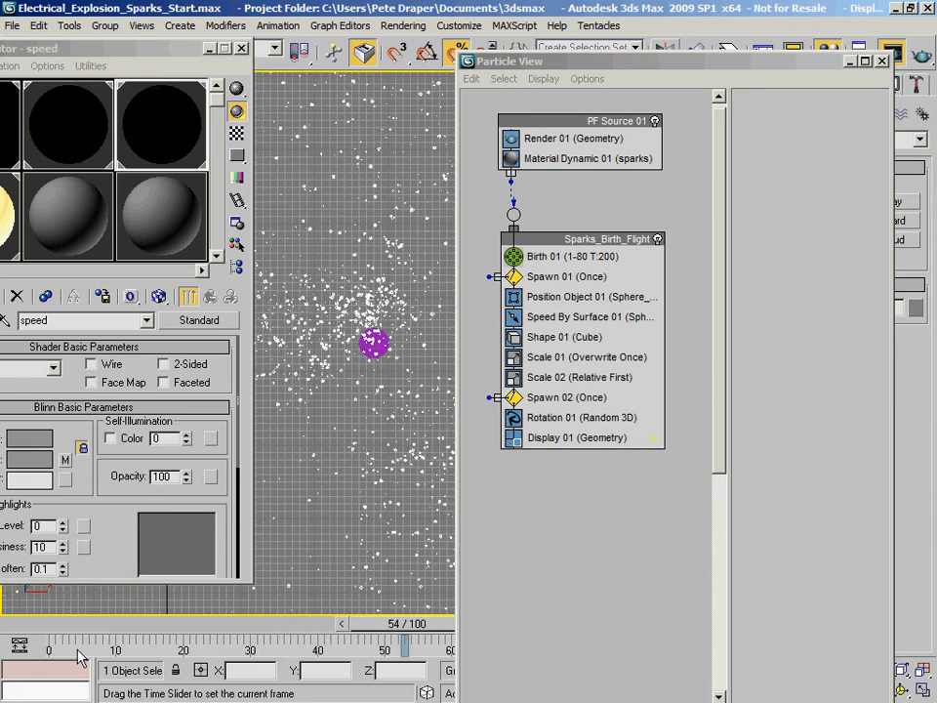
click(53, 626)
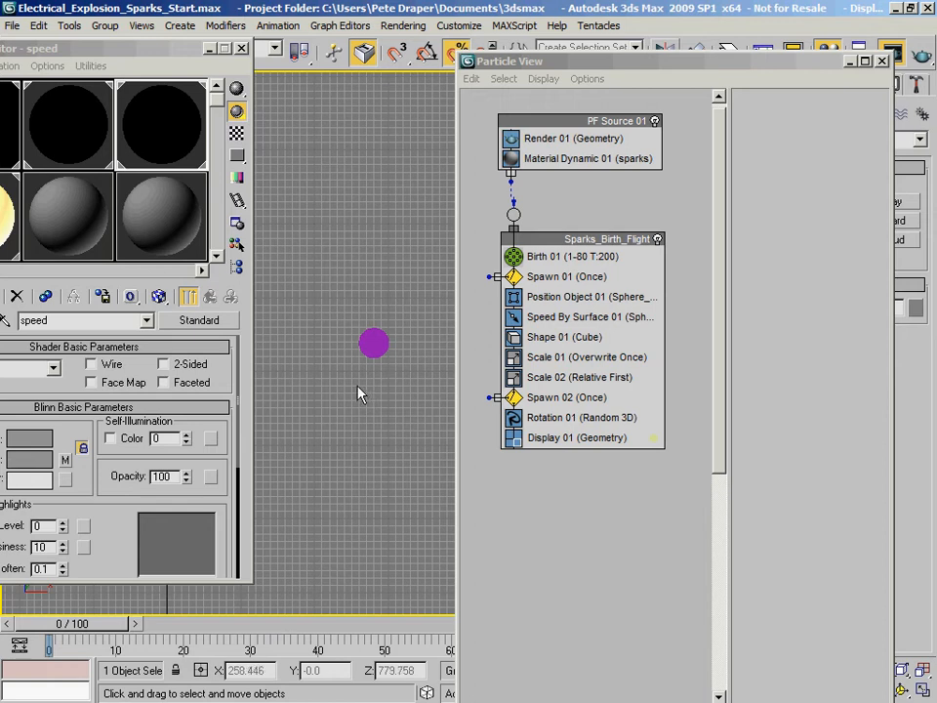
drag(354, 402, 337, 224)
- Widen Particle View and append a Scale Test to the Sparks_Birth_Flight event
click(601, 562)
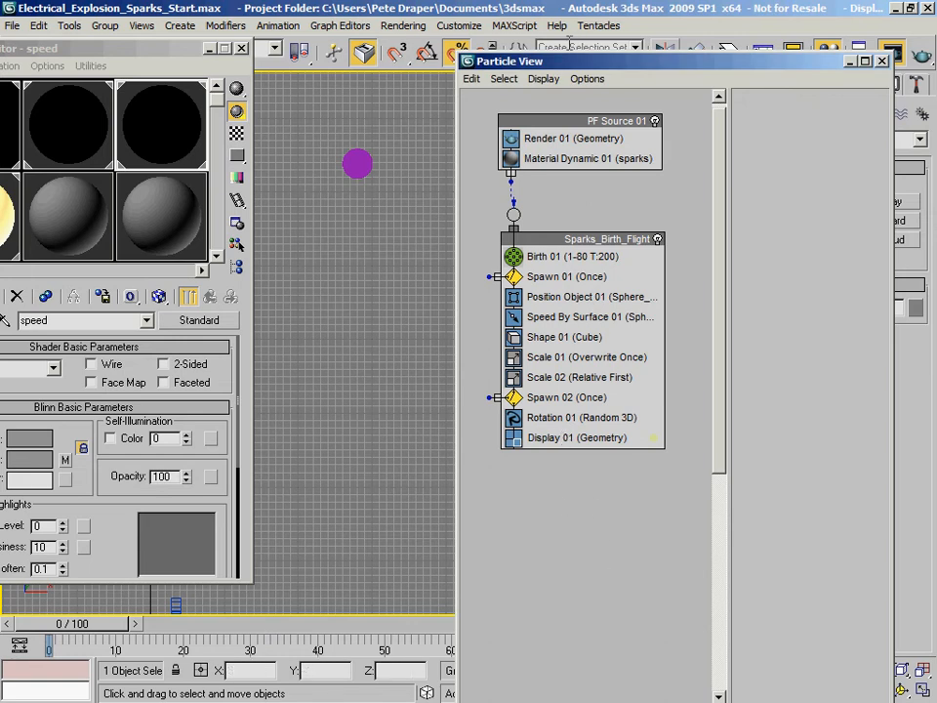
drag(574, 63, 557, 9)
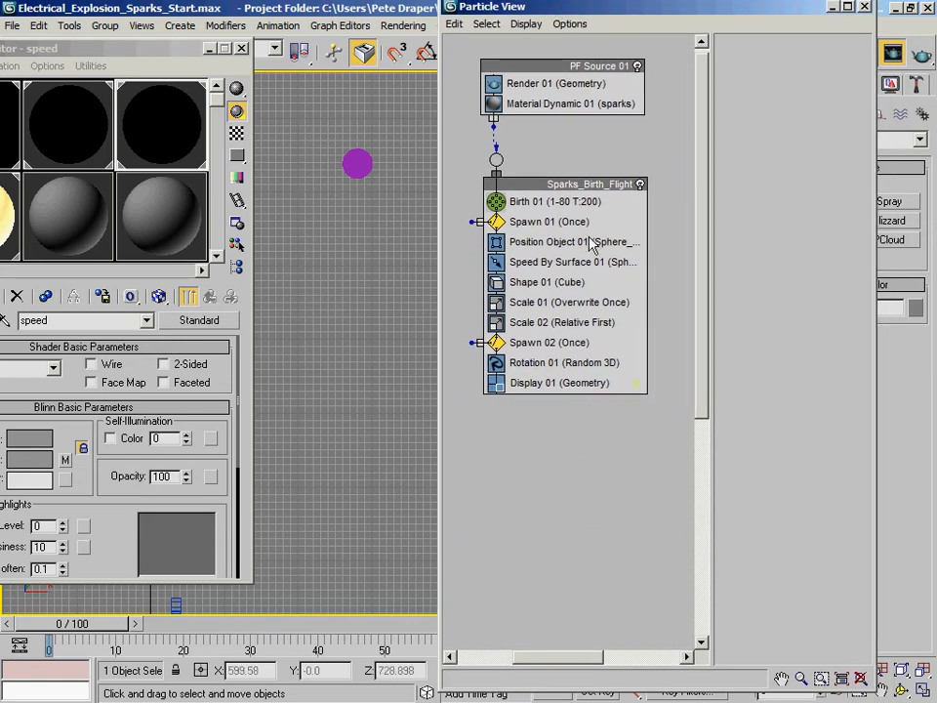
drag(440, 426, 392, 426)
middle_drag(477, 419, 509, 418)
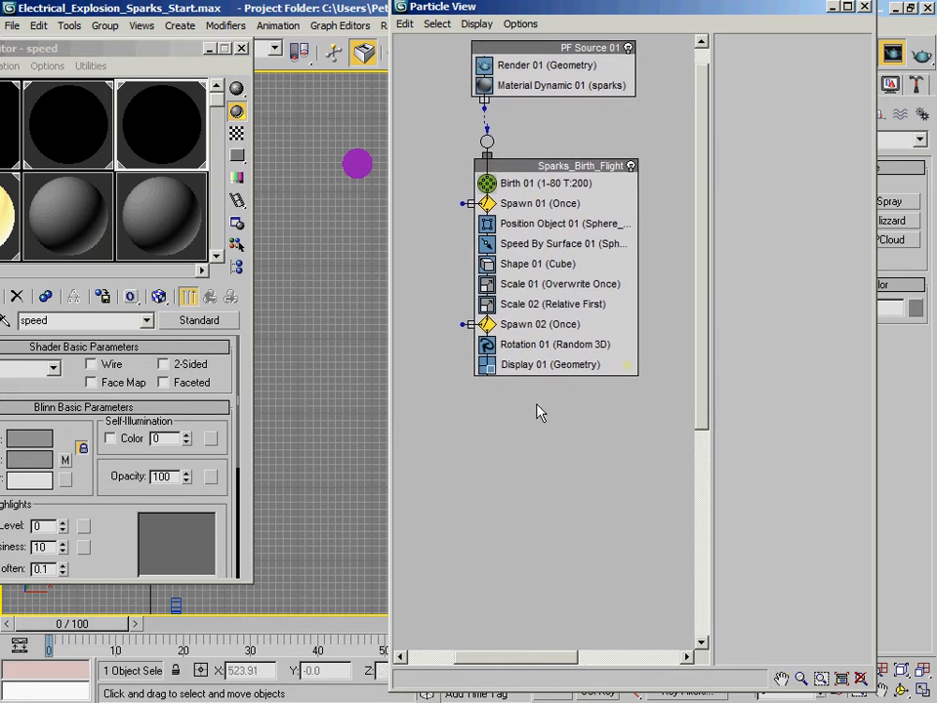
right_click(556, 303)
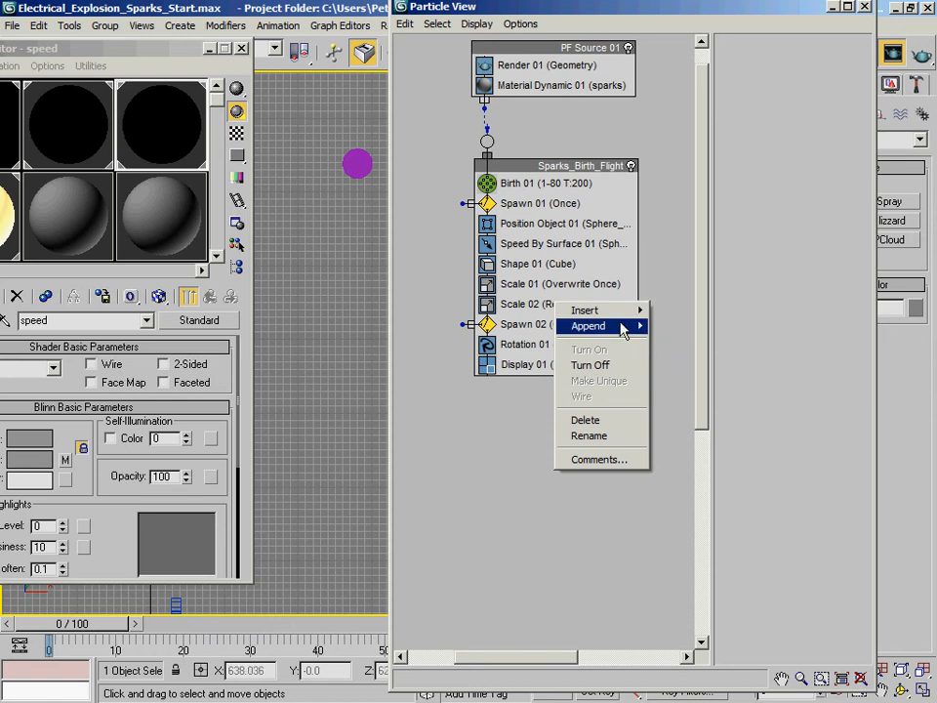
mouse_move(629, 325)
mouse_move(688, 341)
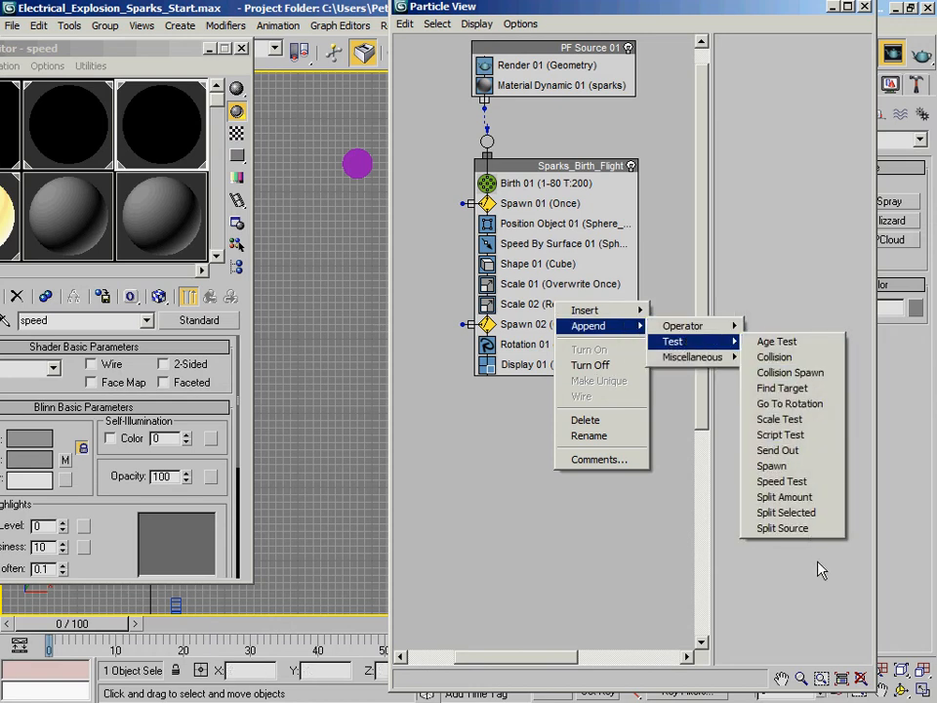
click(816, 419)
drag(552, 398, 556, 359)
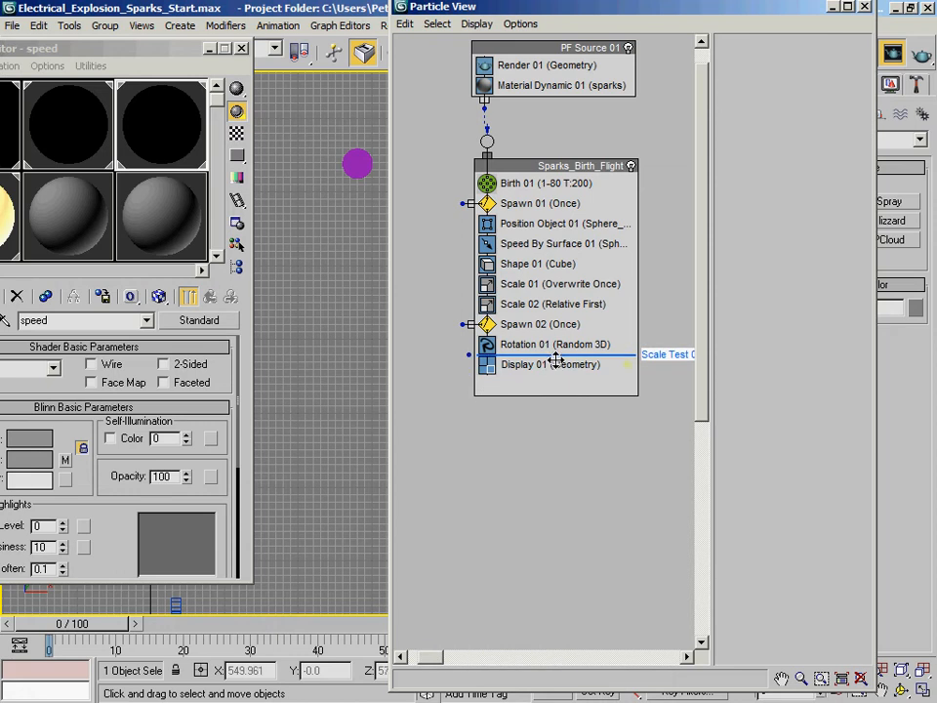
drag(556, 359, 556, 363)
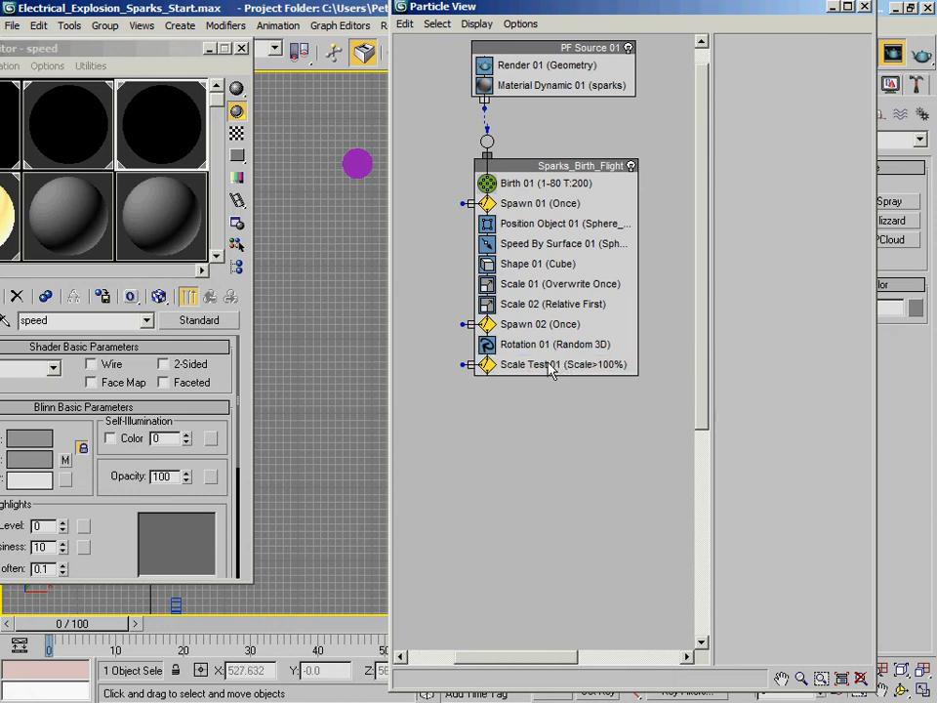
key(ctrl+z)
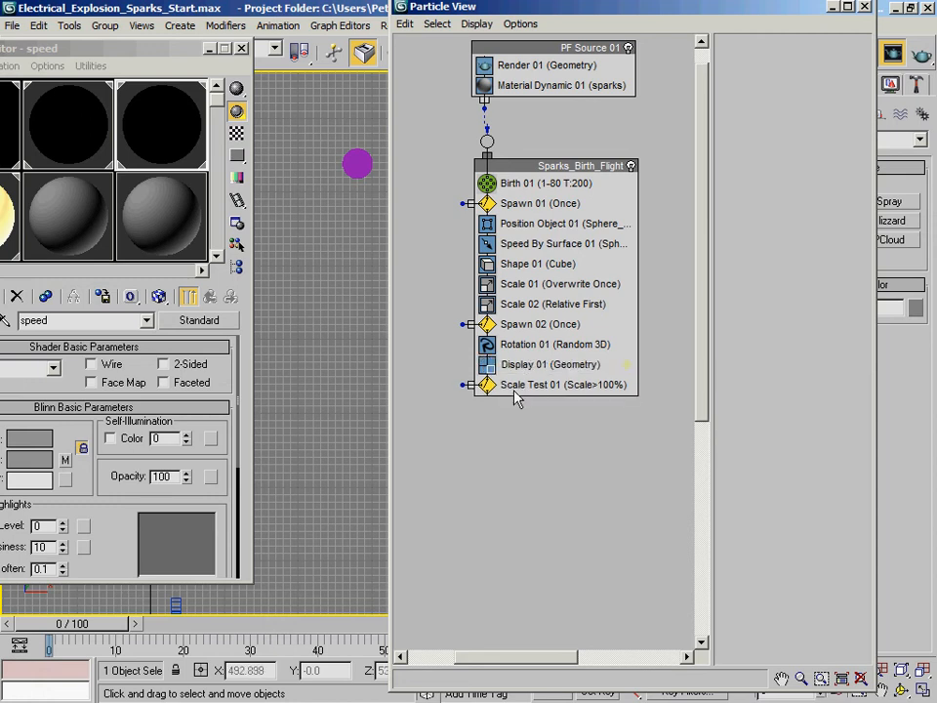
- Place the Scale Test between the Rotation and Display operators and move its output to the event's right side
drag(538, 404, 536, 368)
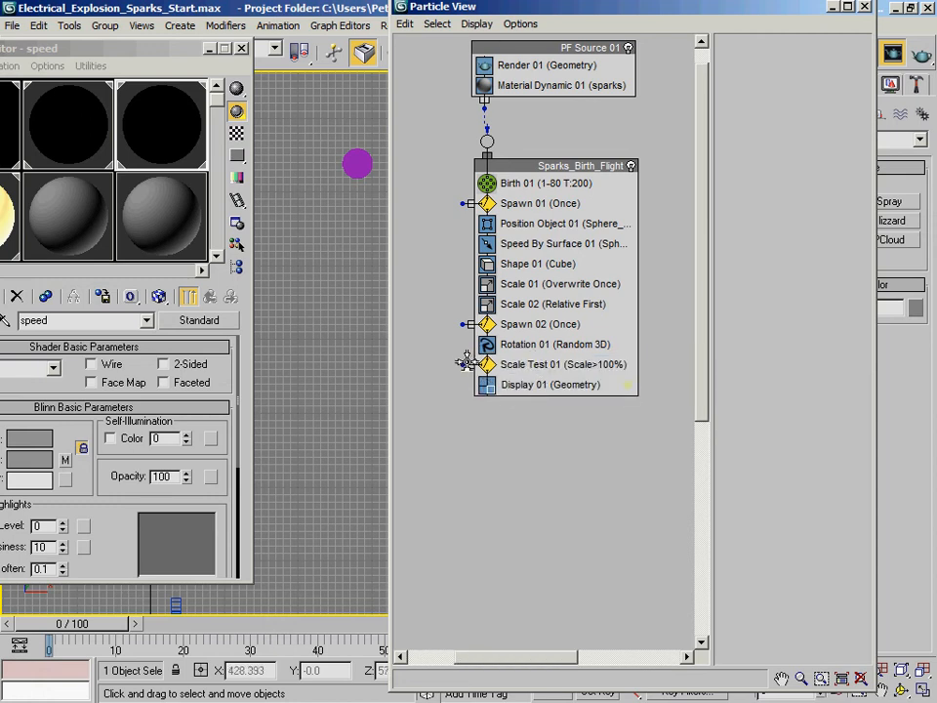
drag(471, 364, 646, 363)
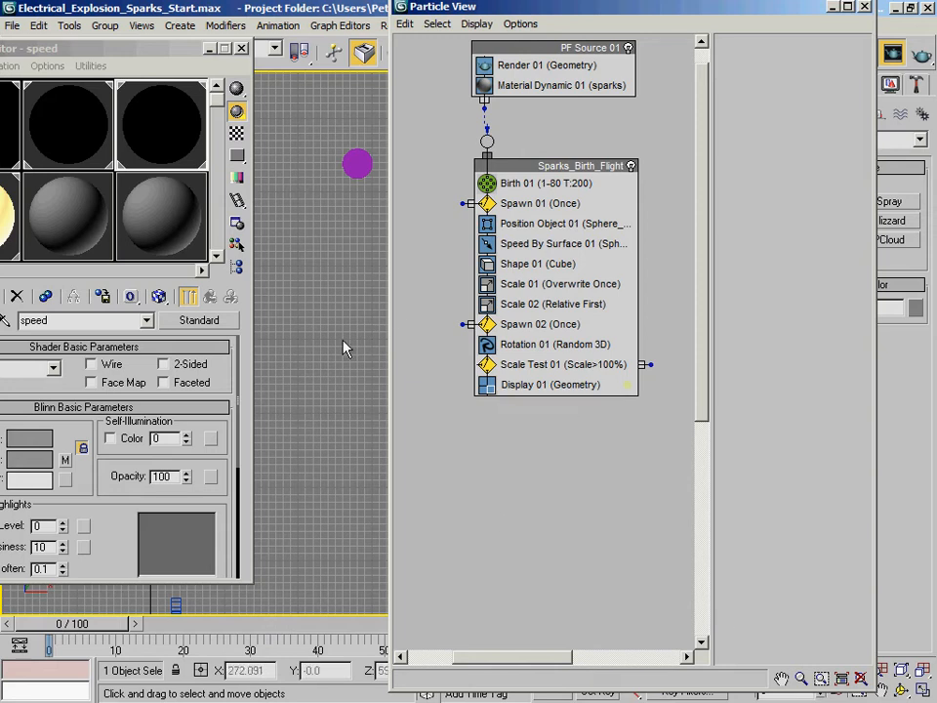
- Make the Scale Test true for particles below the test value, with a 75% test value and 10% variation
click(551, 363)
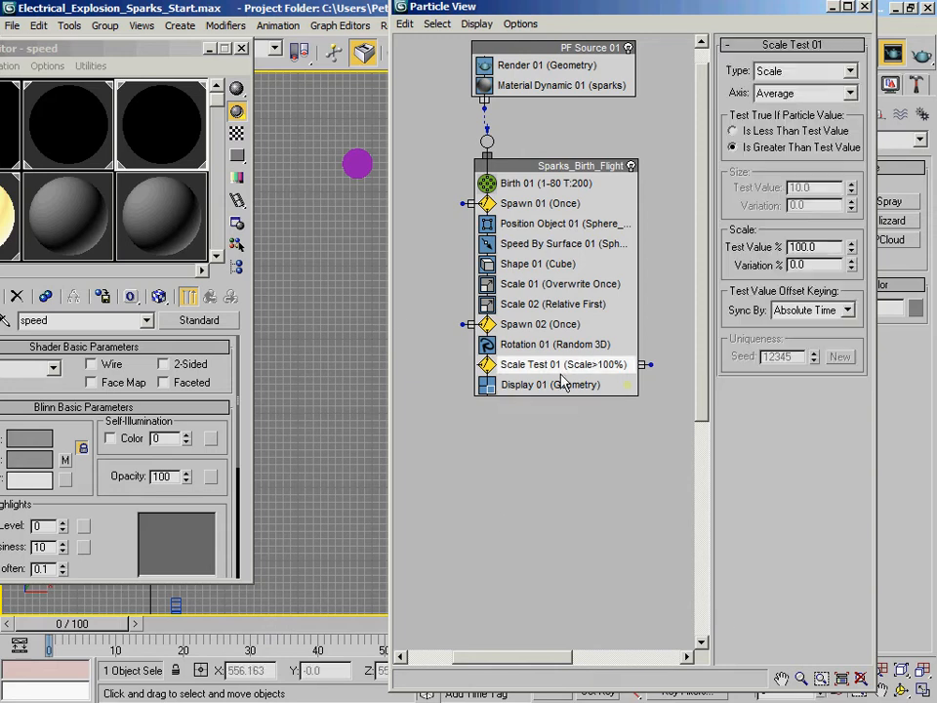
click(784, 133)
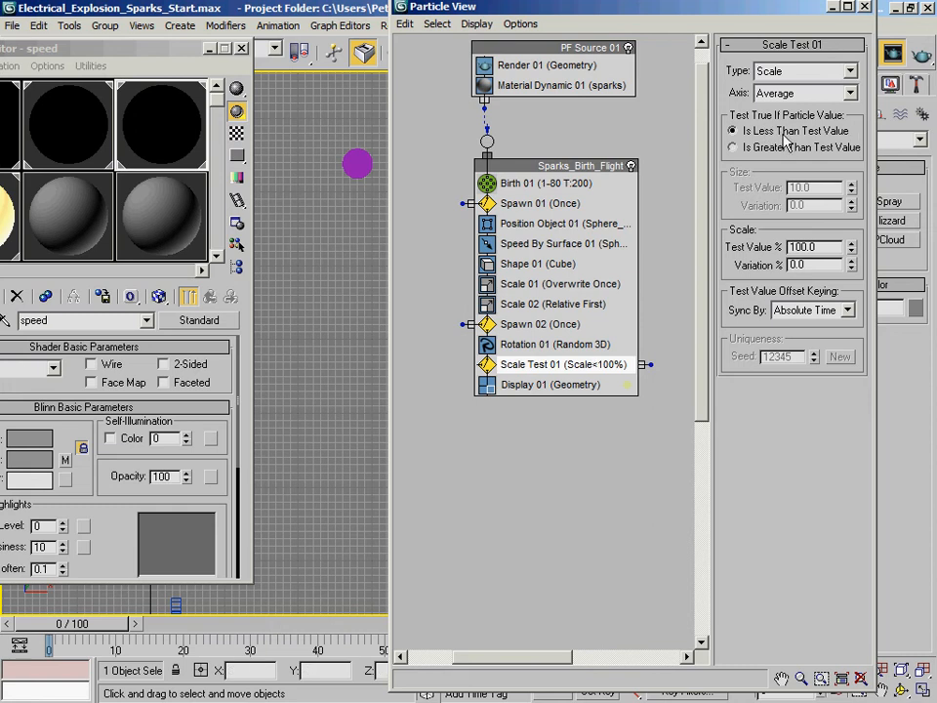
double_click(820, 246)
text(75)
key(Return)
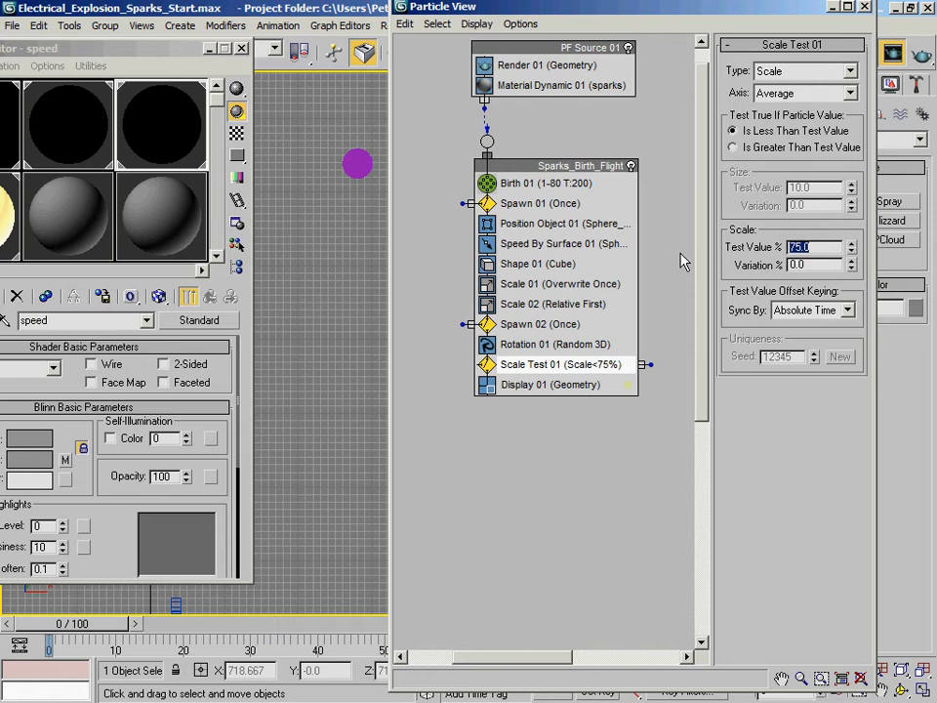
key(Tab)
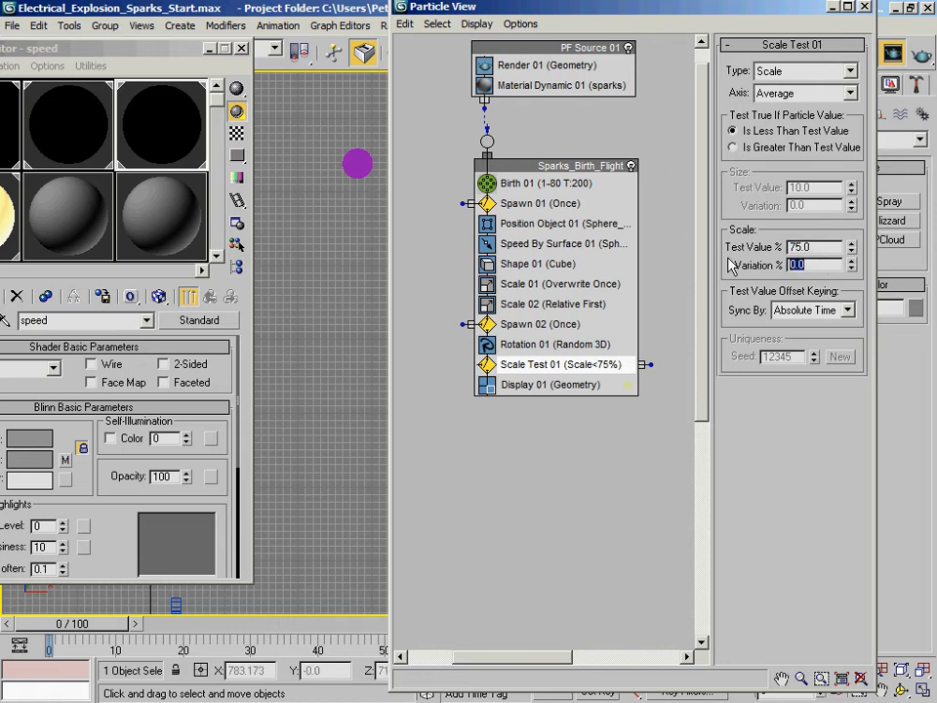
text(10)
key(Return)
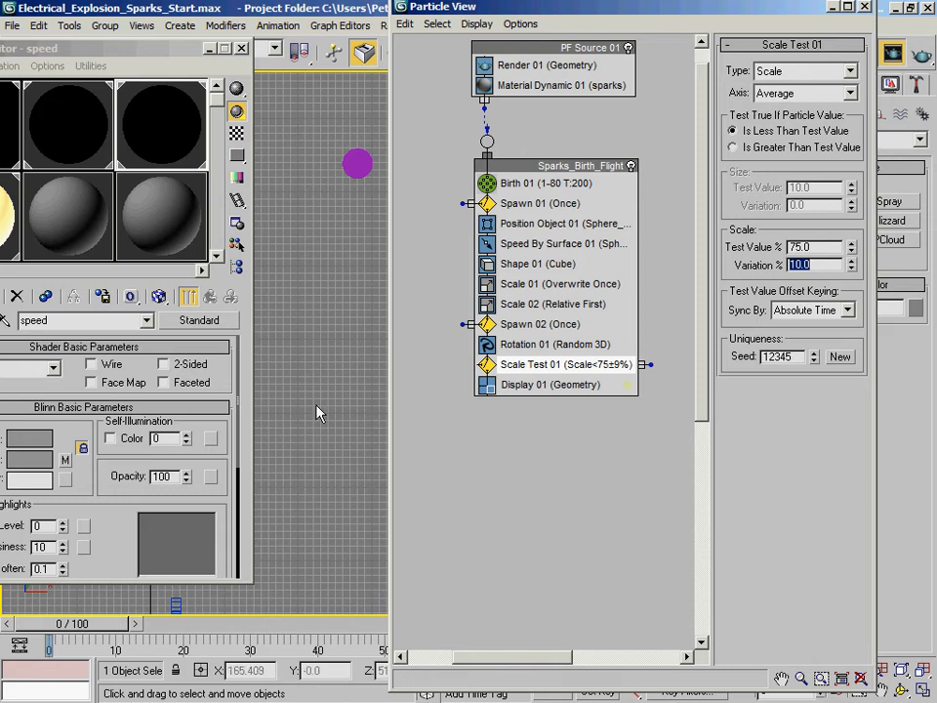
- Add a Force operator between the Scale Test and the Display operator and show its settings
click(538, 385)
right_click(536, 389)
mouse_move(605, 414)
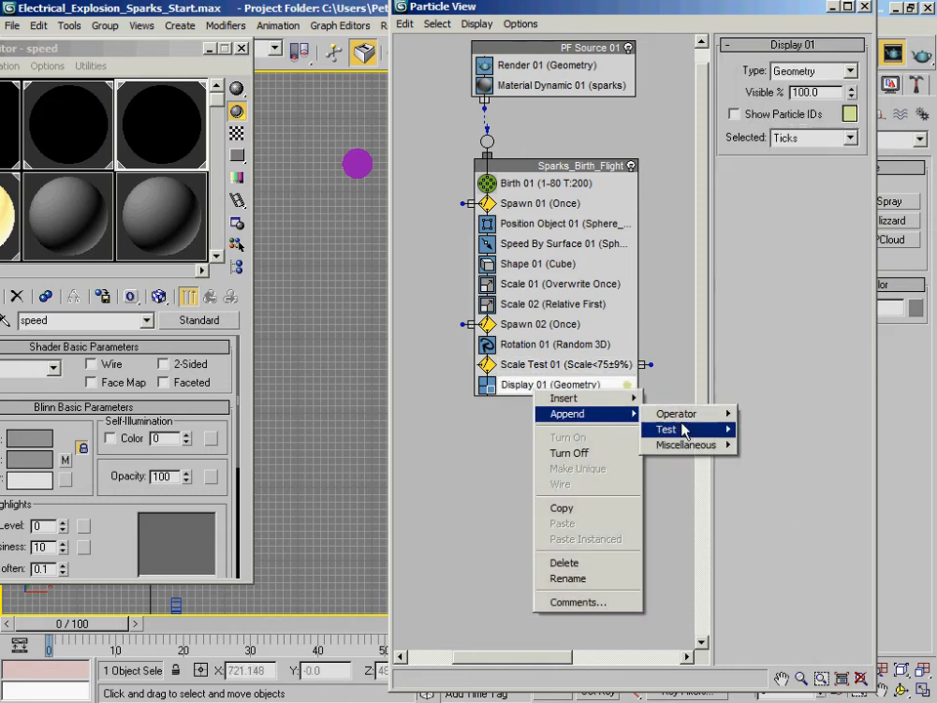
mouse_move(683, 415)
click(819, 135)
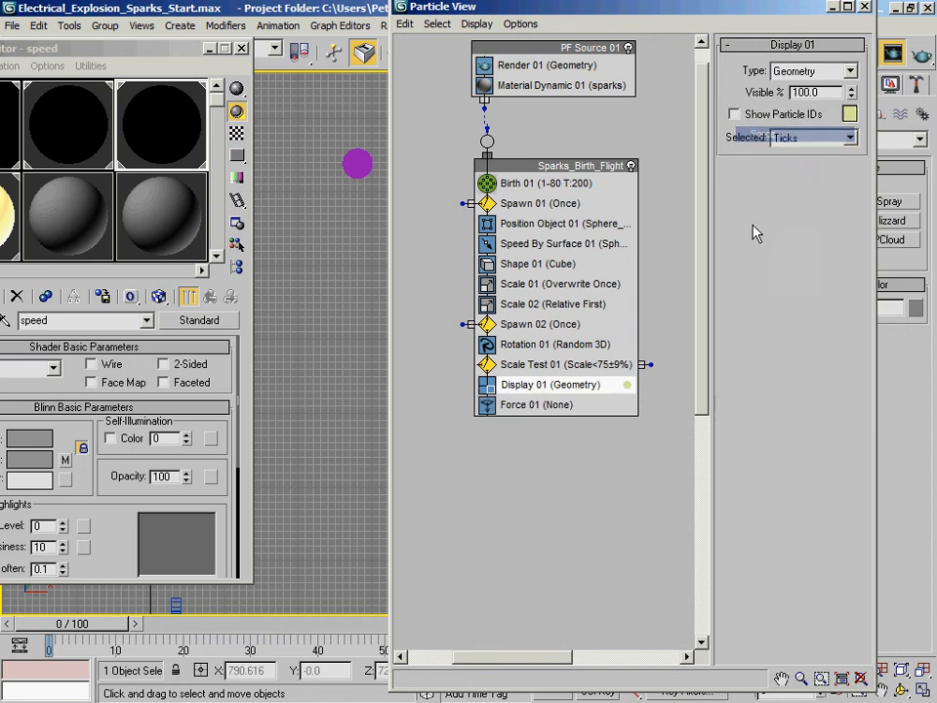
drag(537, 404, 546, 387)
click(542, 386)
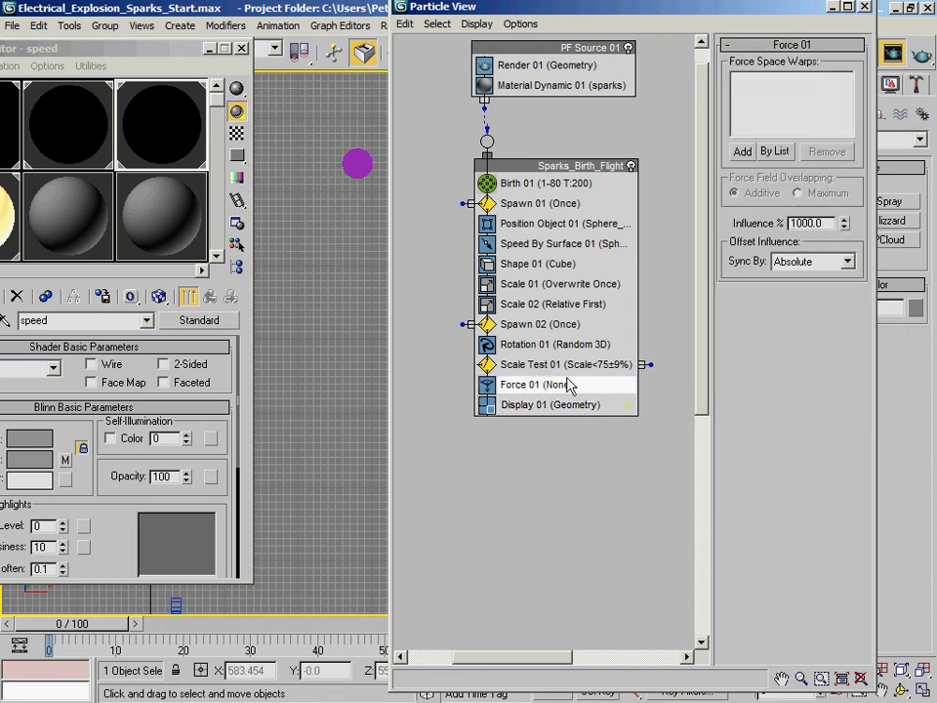
- Assign the Gravity01 space warp to the Force operator and preview its effect on the sparks
click(777, 152)
click(252, 214)
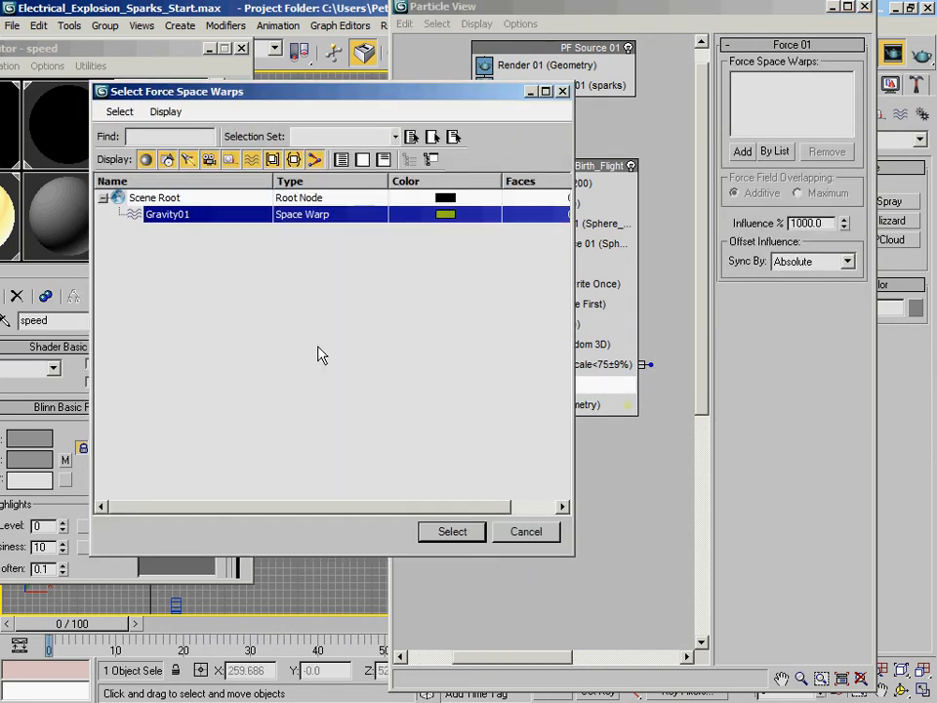
click(454, 532)
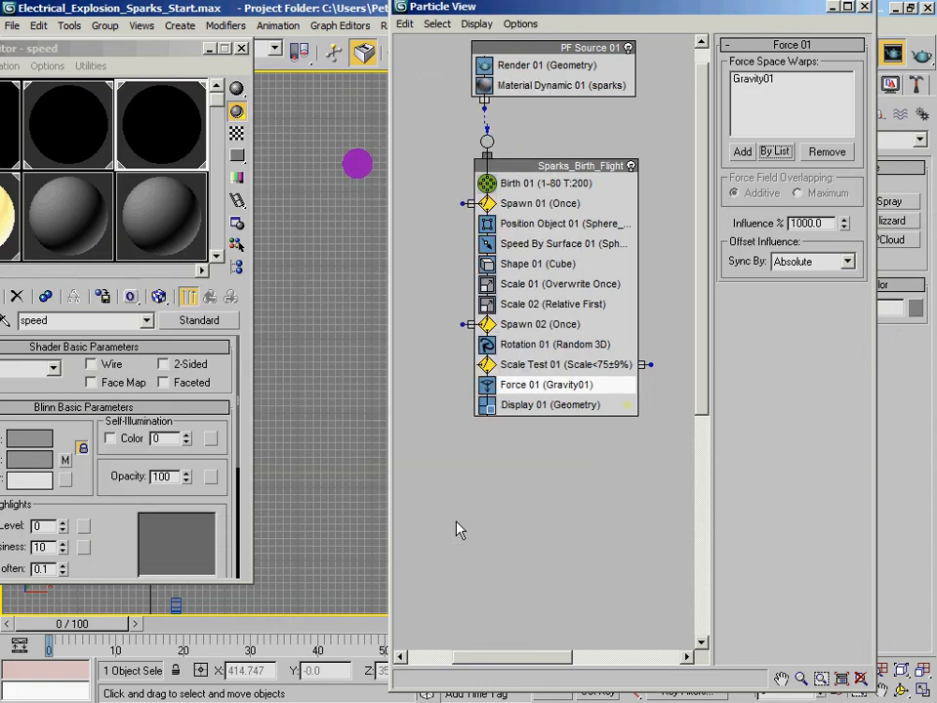
drag(124, 625, 331, 627)
key(Home)
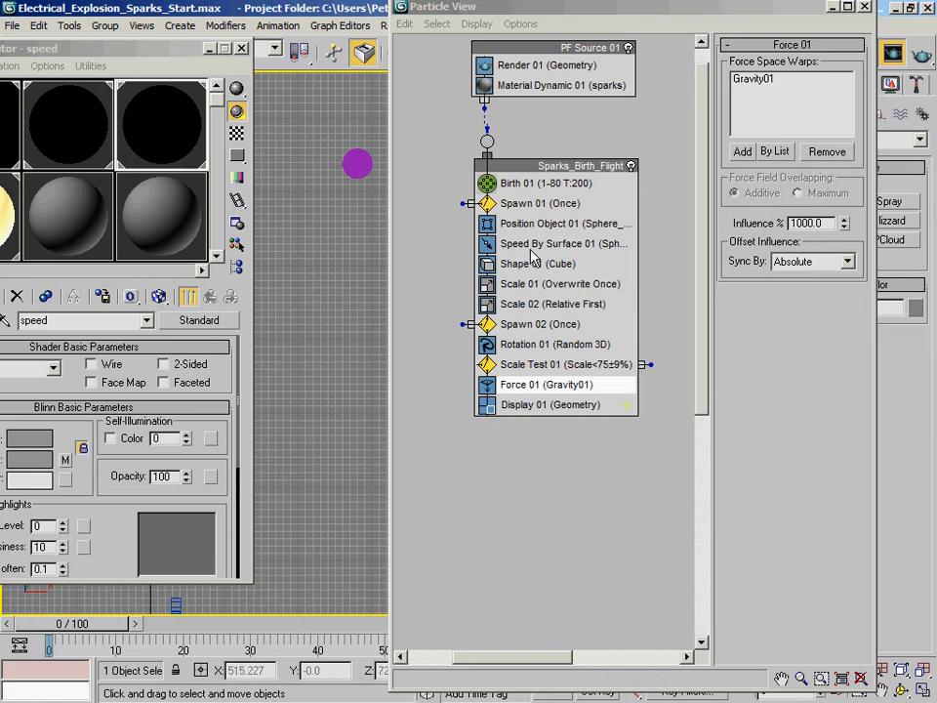
- Set the Force operator's influence to 2000%
click(803, 224)
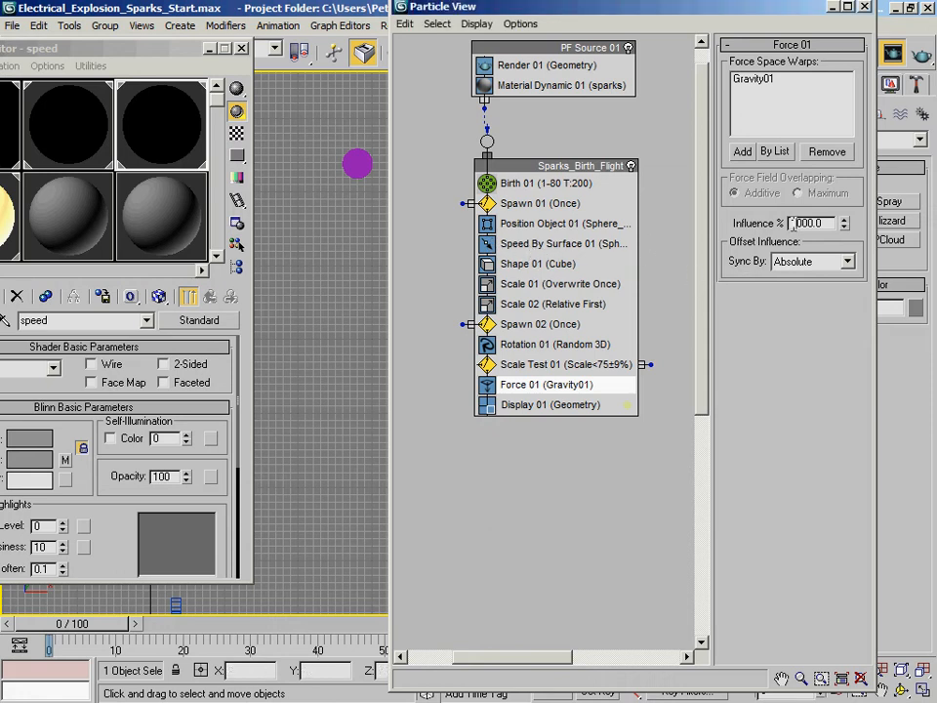
text(2)
key(Return)
- Clear Particle View and the Material Editor from the viewport and scrub the animation to examine how the sparks fall
drag(102, 625, 319, 627)
click(209, 49)
drag(59, 625, 176, 623)
key(Home)
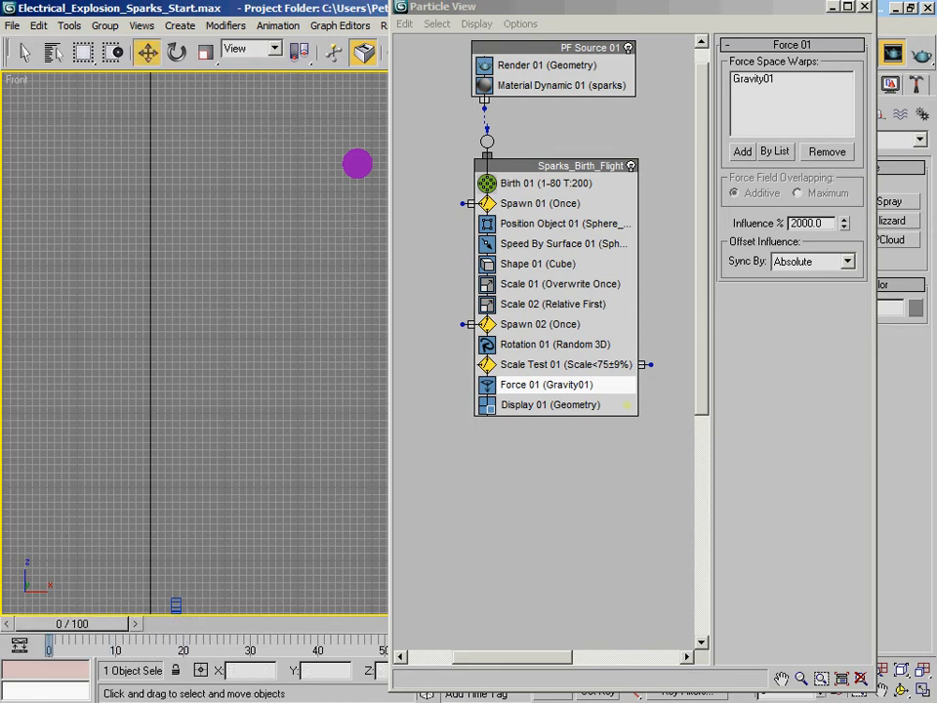
key(m)
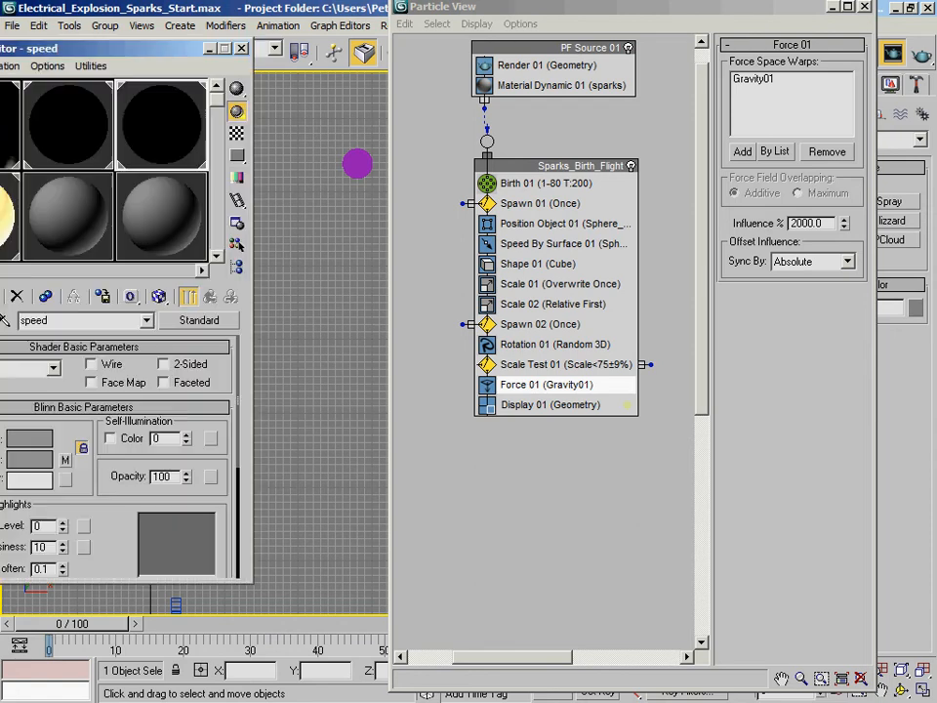
drag(83, 625, 226, 613)
drag(455, 8, 677, 8)
drag(150, 50, 0, 35)
drag(200, 622, 239, 633)
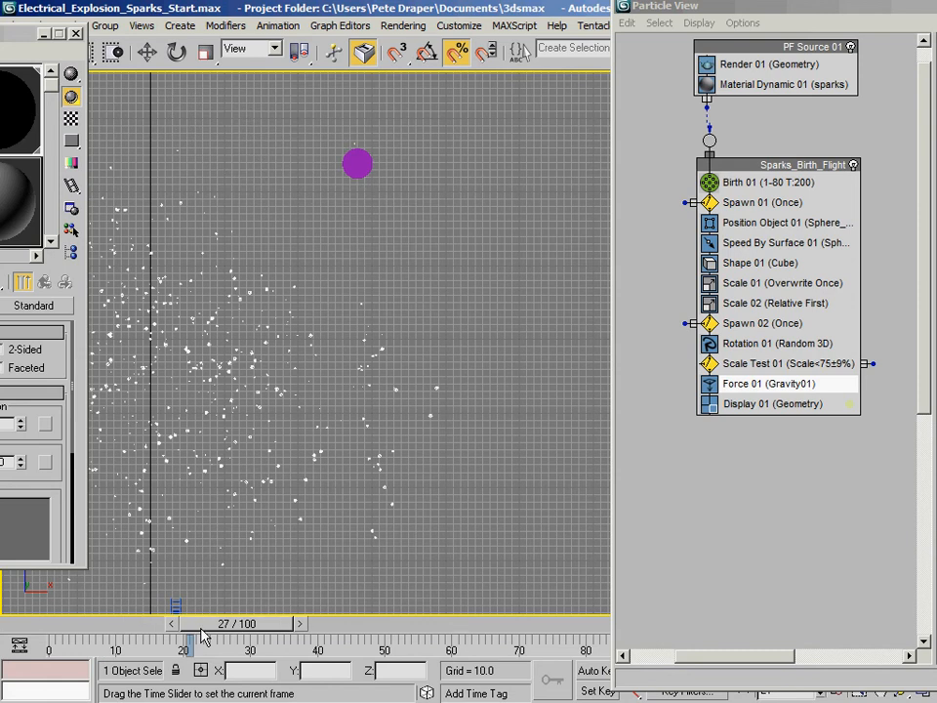
click(53, 632)
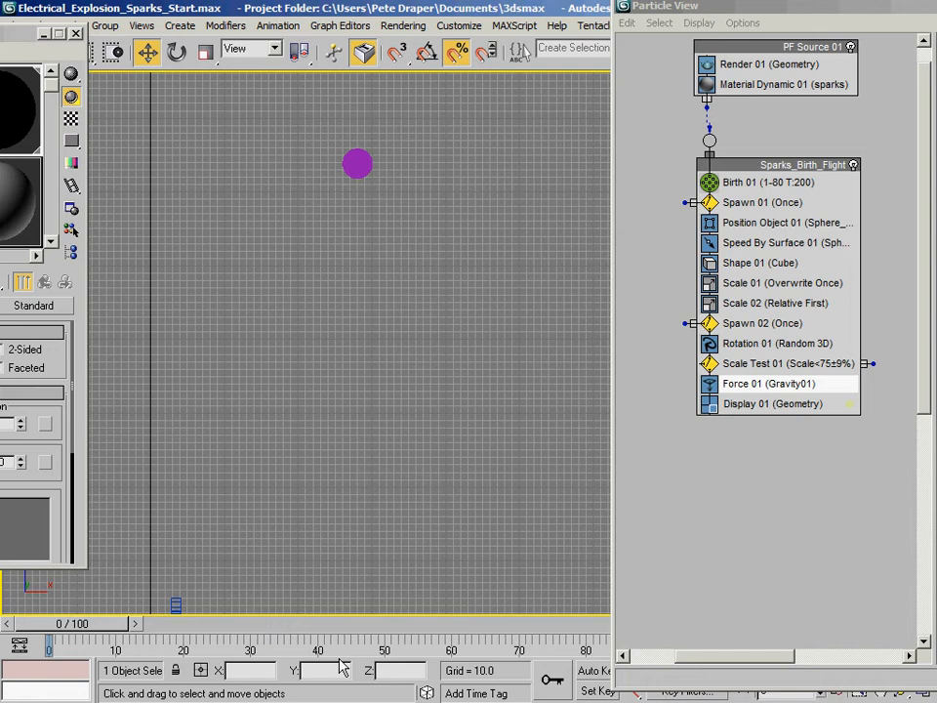
- Add a Delete operator between the Force and Display operators of the Sparks_Birth_Flight event
drag(749, 8, 555, 10)
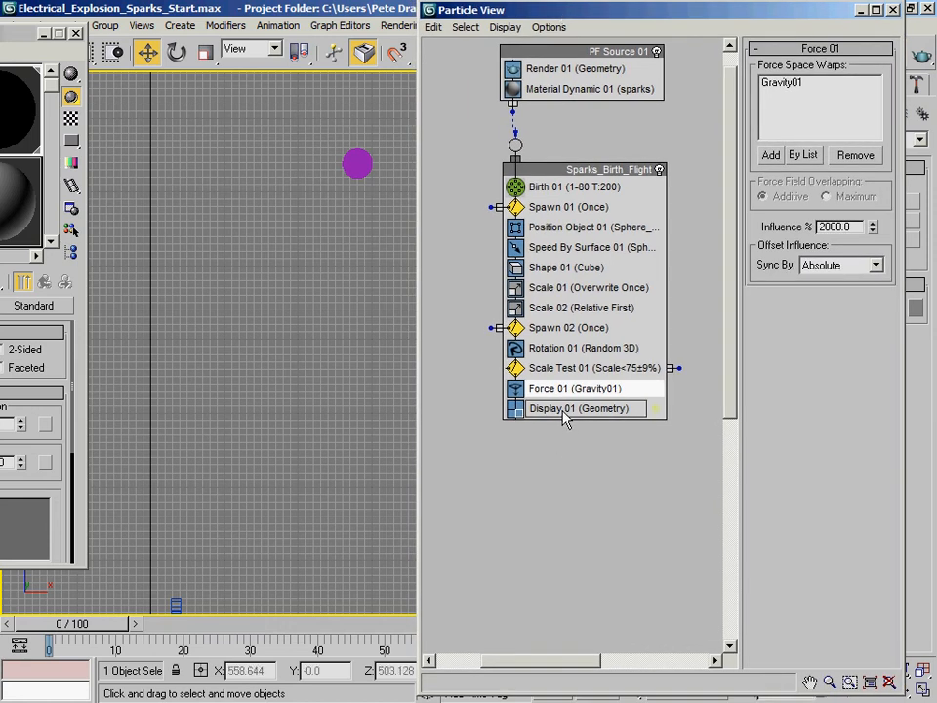
right_click(562, 409)
mouse_move(599, 440)
mouse_move(705, 435)
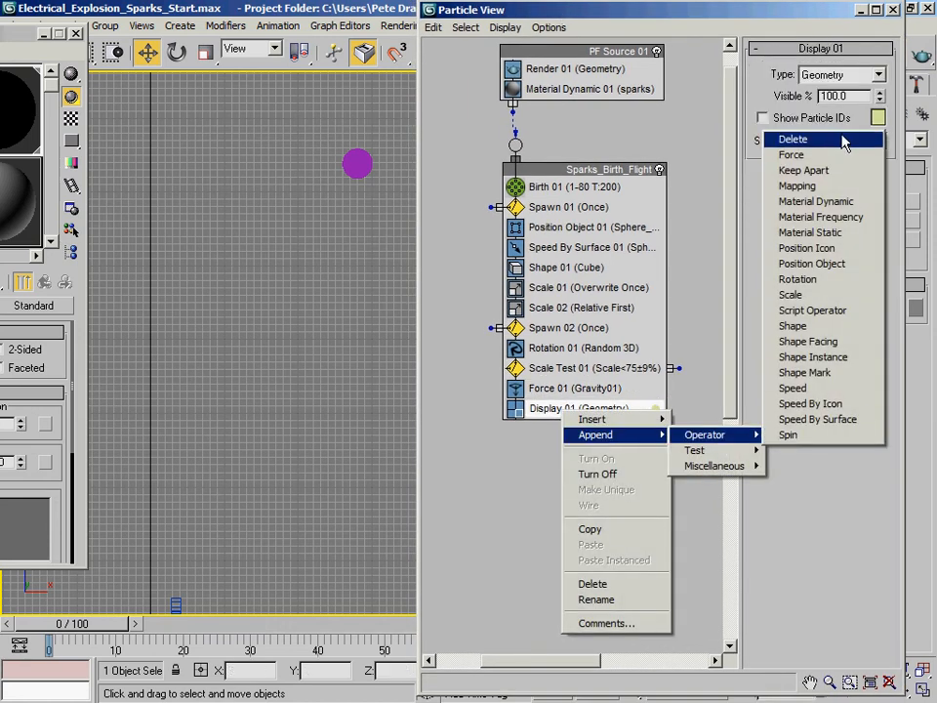
click(787, 143)
drag(554, 442, 527, 410)
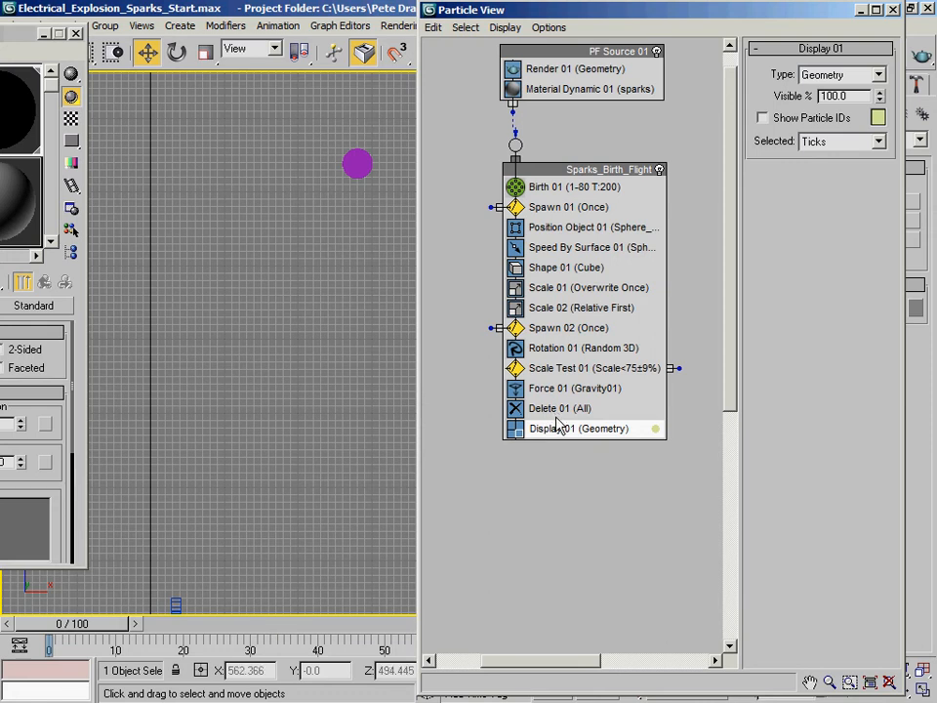
- Make the Delete operator remove particles by age, with a life span of 50 and a variation of 50
click(560, 414)
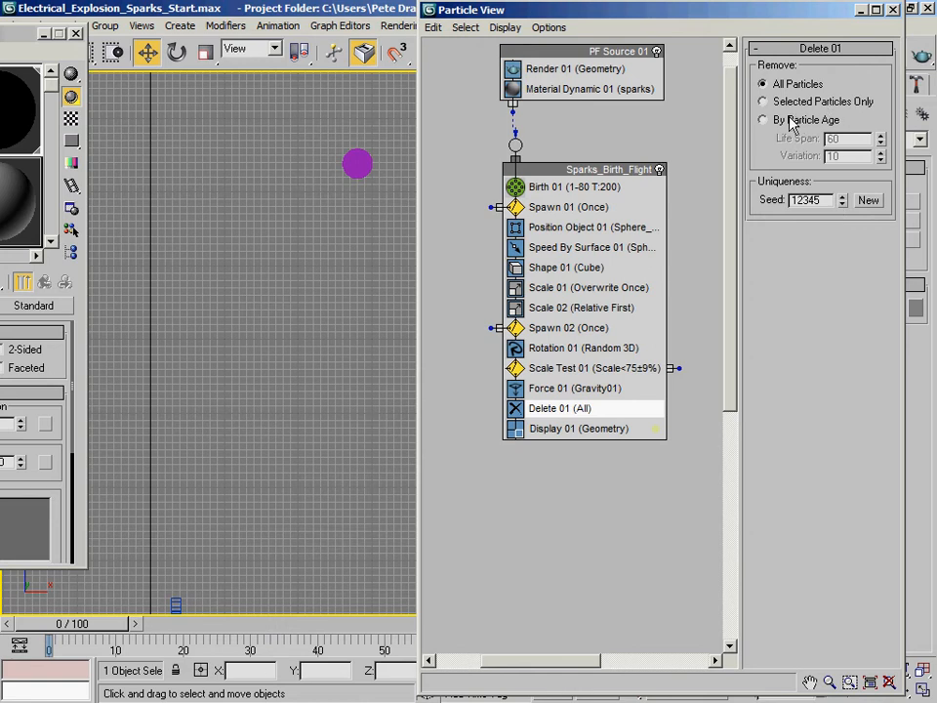
click(820, 120)
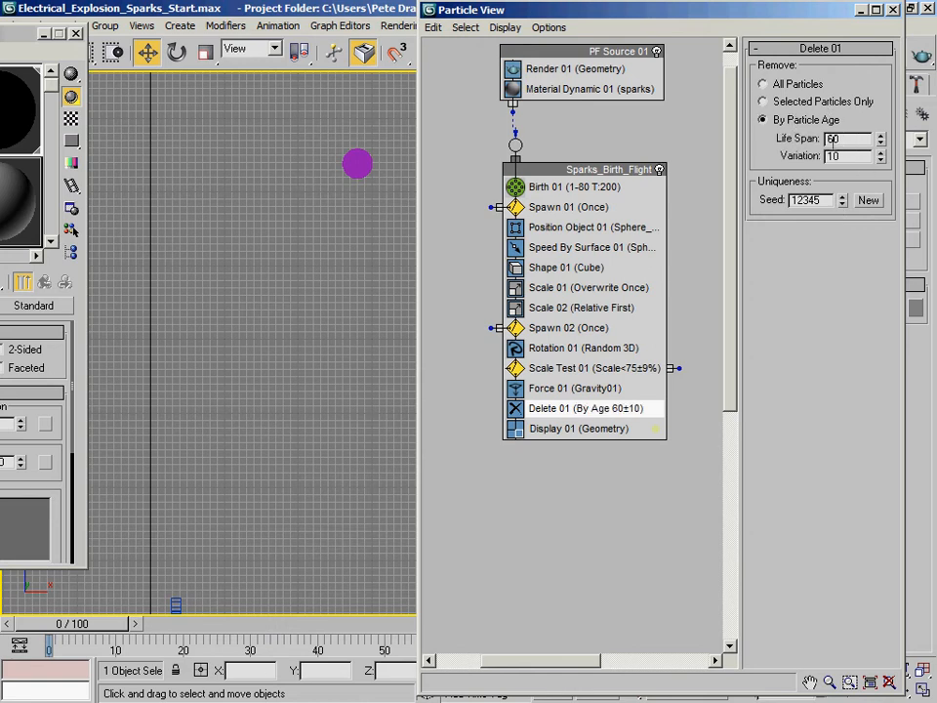
double_click(830, 138)
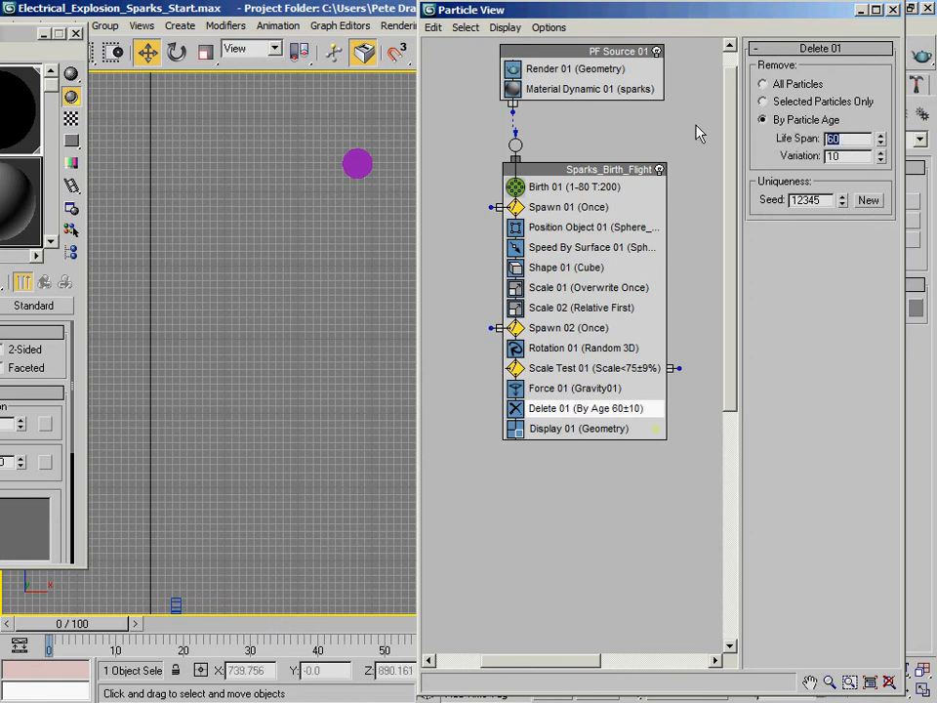
text(50)
key(Tab)
text(50)
key(Return)
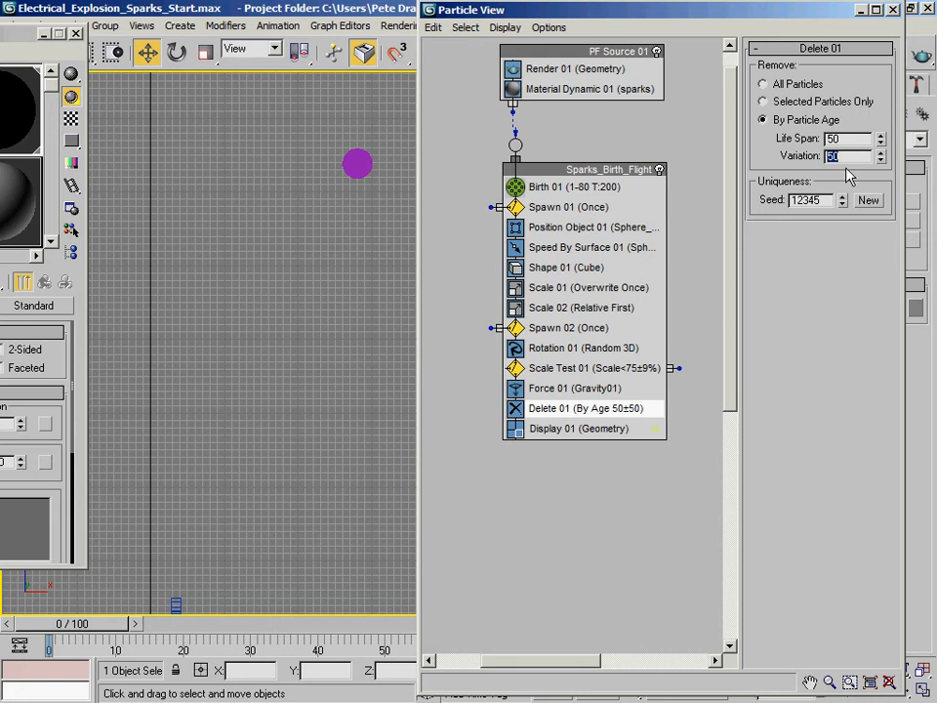
- Check the scene's frame rate in the time configuration without changing it
drag(787, 4, 766, 11)
right_click(788, 672)
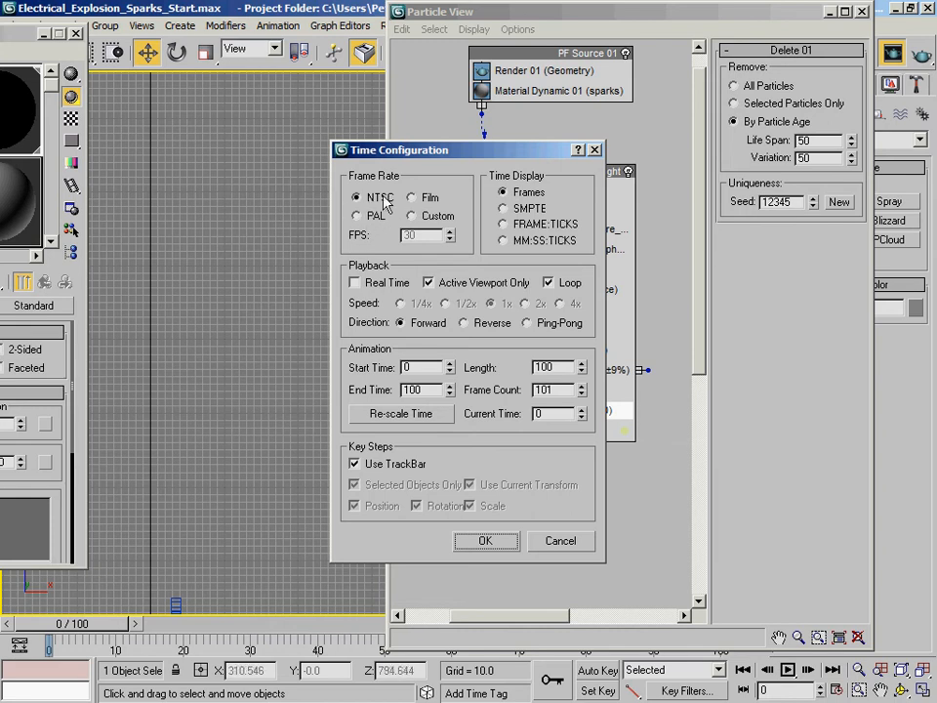
click(568, 545)
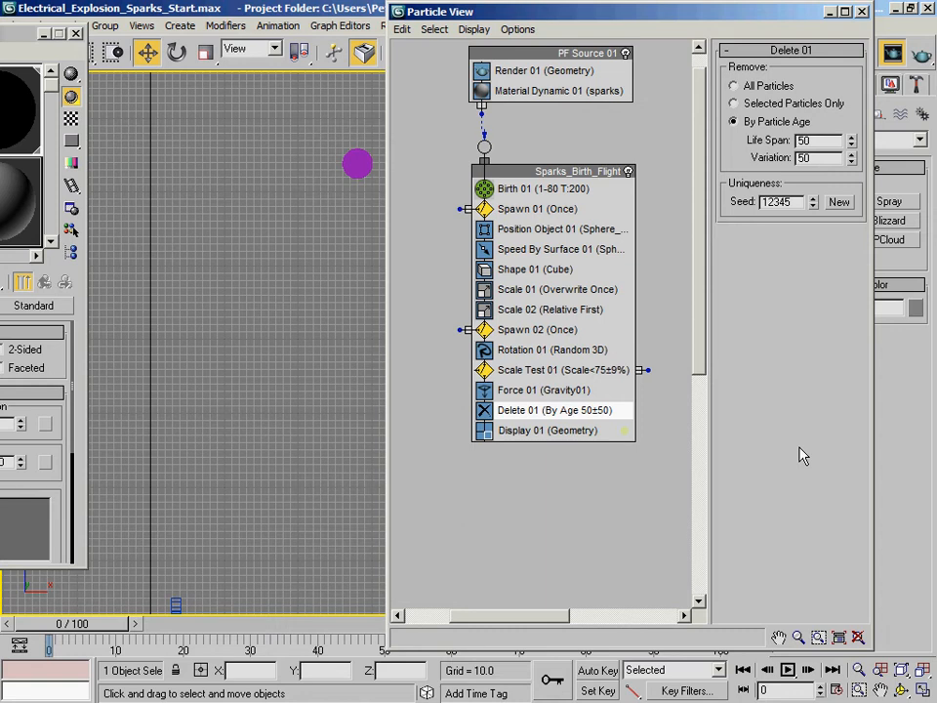
- Add a Collision test between the Delete and Display operators of the Sparks_Birth_Flight event
right_click(560, 415)
mouse_move(590, 437)
mouse_move(691, 453)
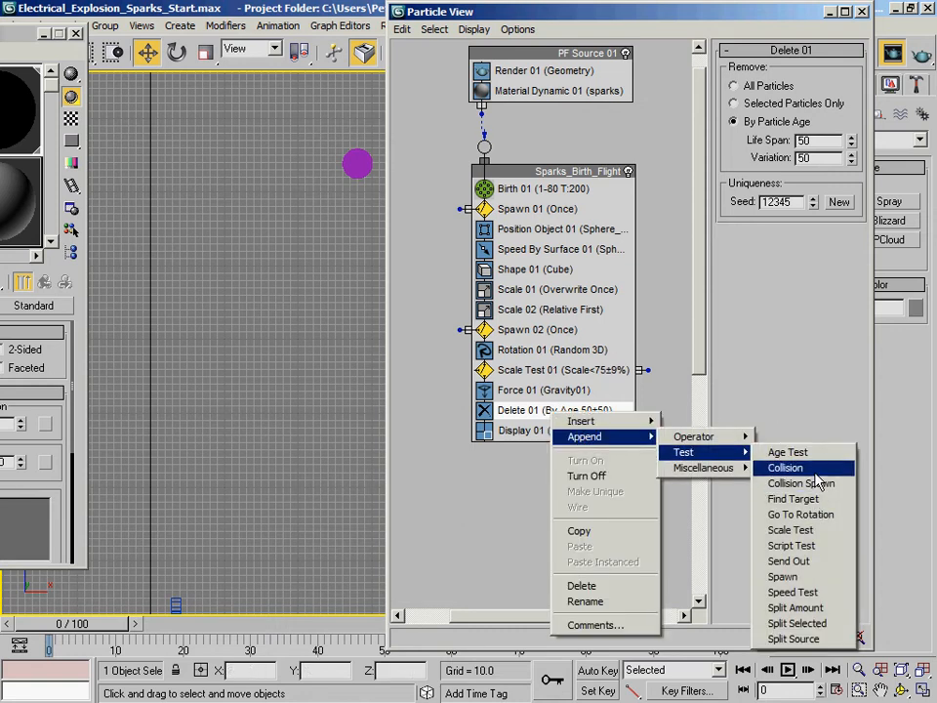
click(811, 468)
mouse_move(553, 452)
mouse_down()
mouse_move(563, 420)
mouse_move(546, 433)
mouse_up()
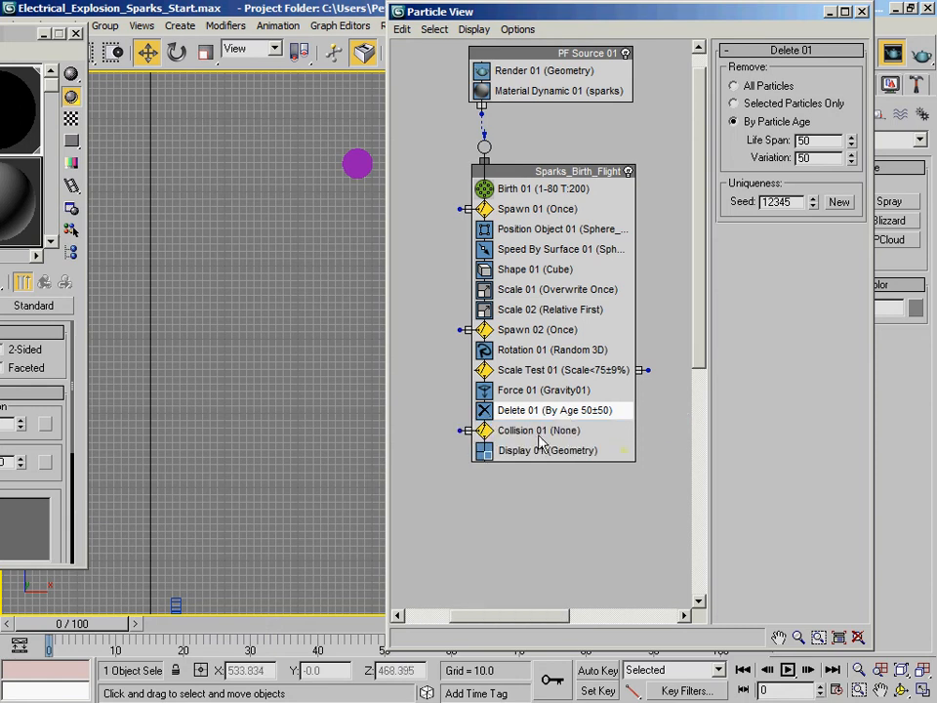
- Assign Deflector01 as the deflector of the Collision test
click(557, 435)
click(778, 130)
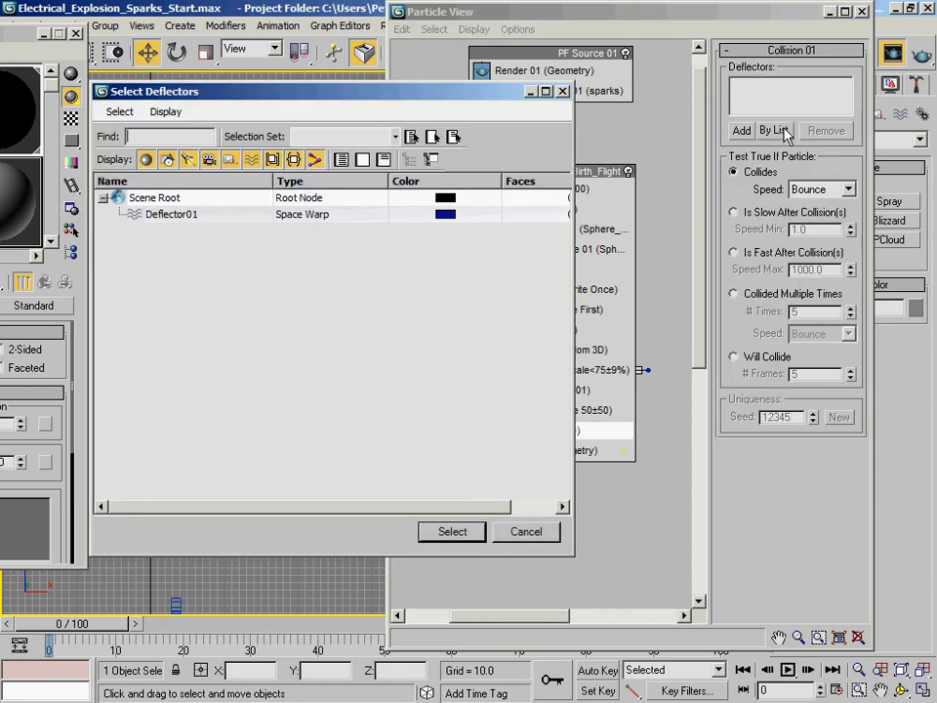
click(244, 217)
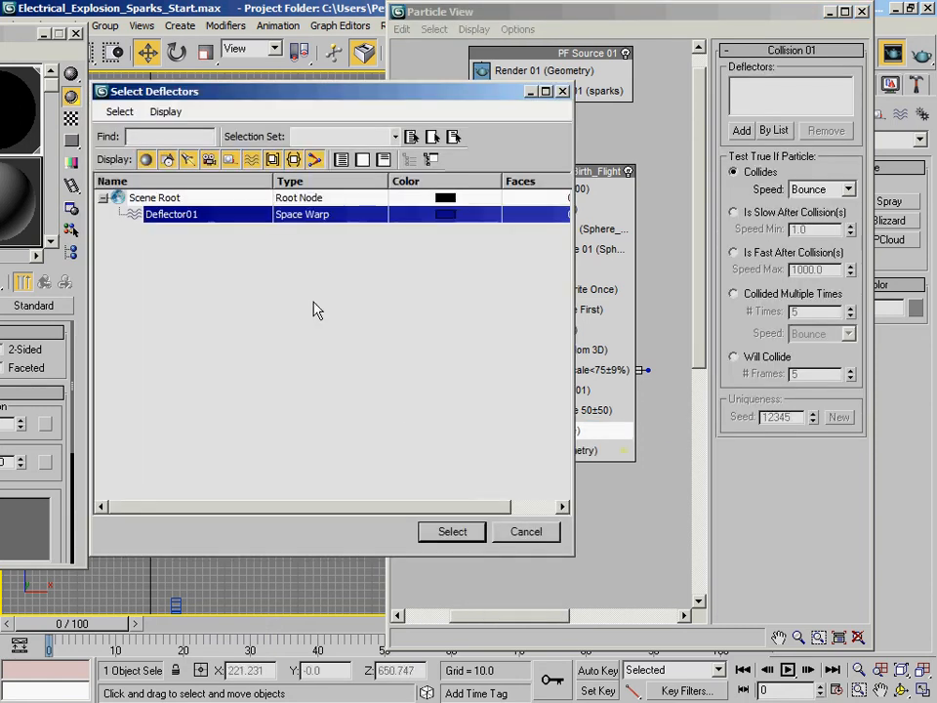
click(456, 537)
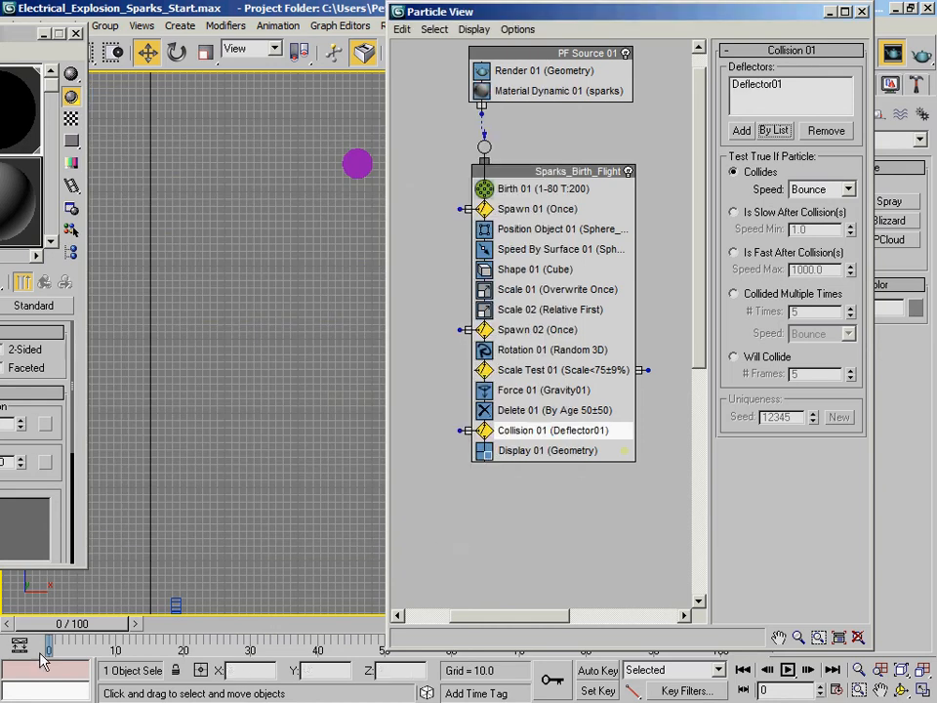
- Frame the floor deflector in the front view and scrub the animation to examine how the sparks collide with it
middle_drag(224, 516, 220, 436)
scroll(222, 436, down, 2)
middle_drag(282, 473, 215, 435)
drag(93, 625, 434, 649)
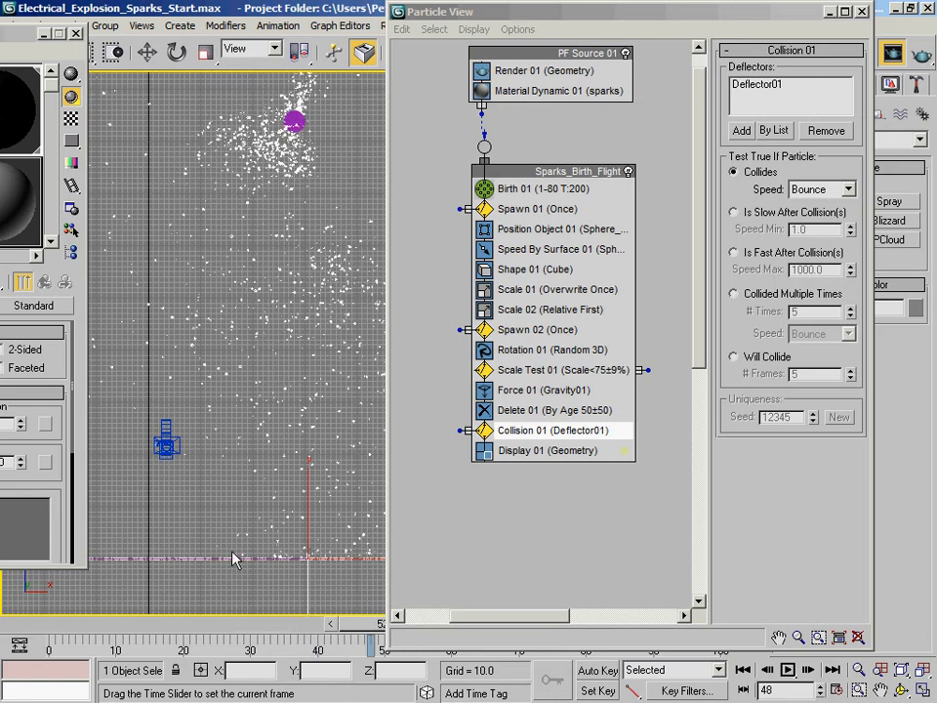
key(w)
drag(50, 625, 364, 646)
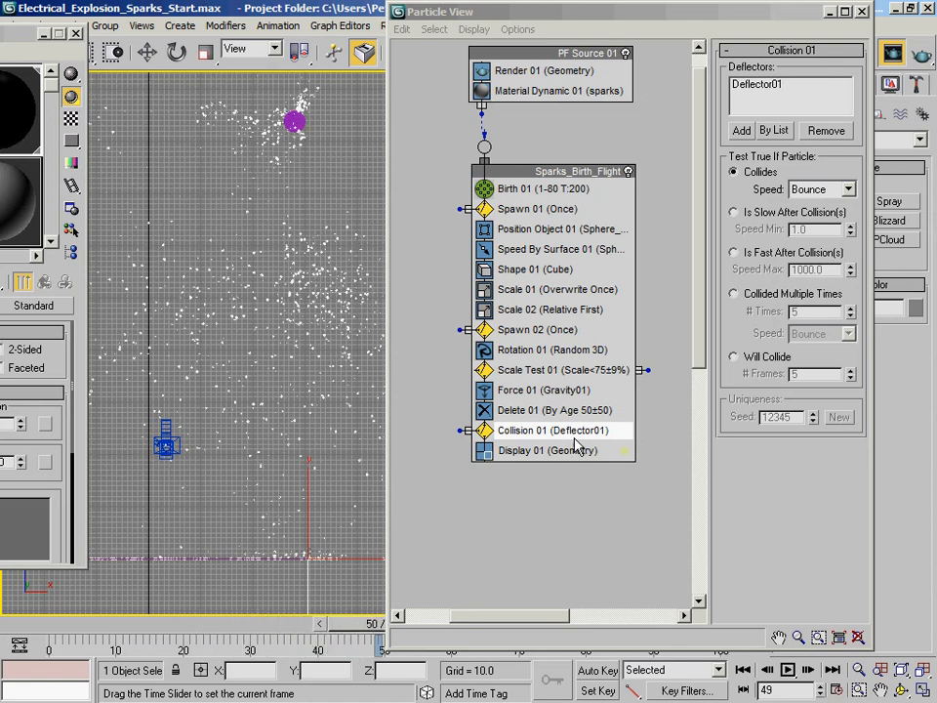
key(w)
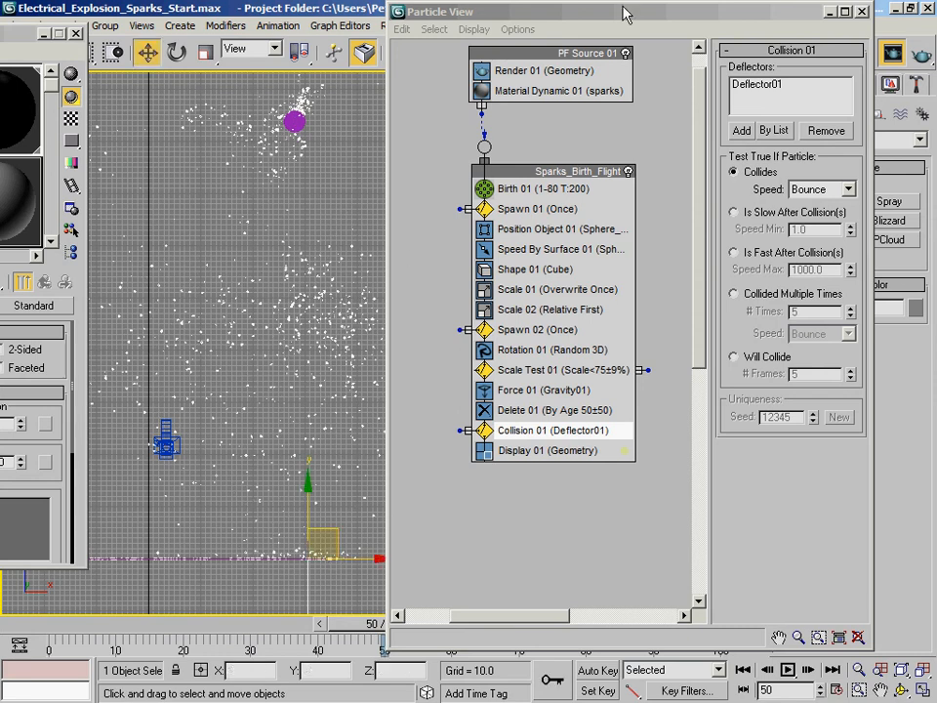
click(73, 622)
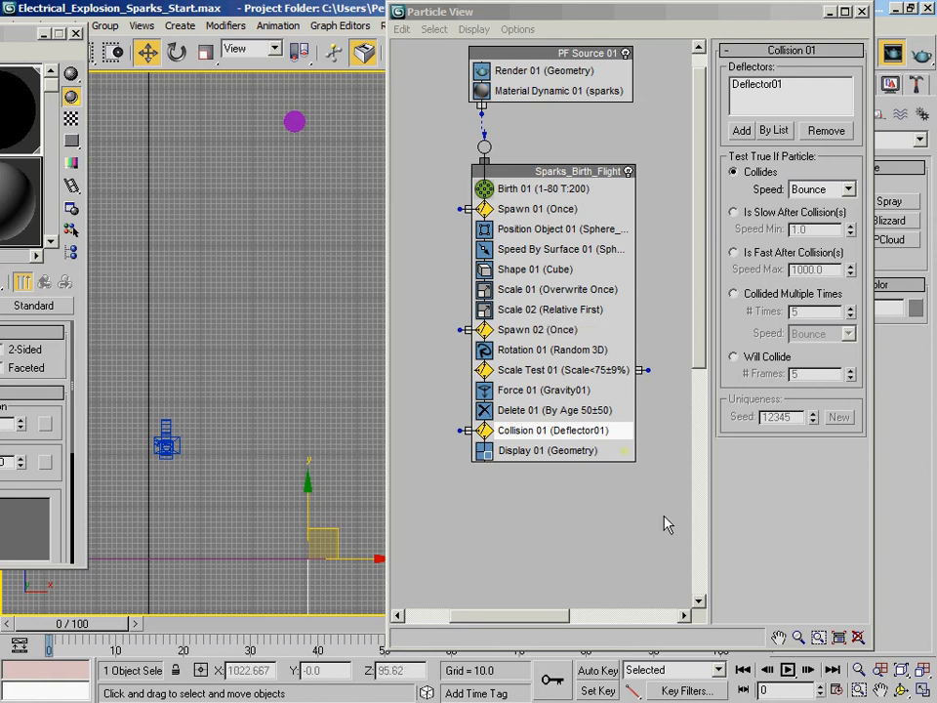
- Paste an instanced copy of the Gravity01 Force operator as a new event and place it below the Sparks_Birth_Flight event
middle_drag(621, 553, 631, 489)
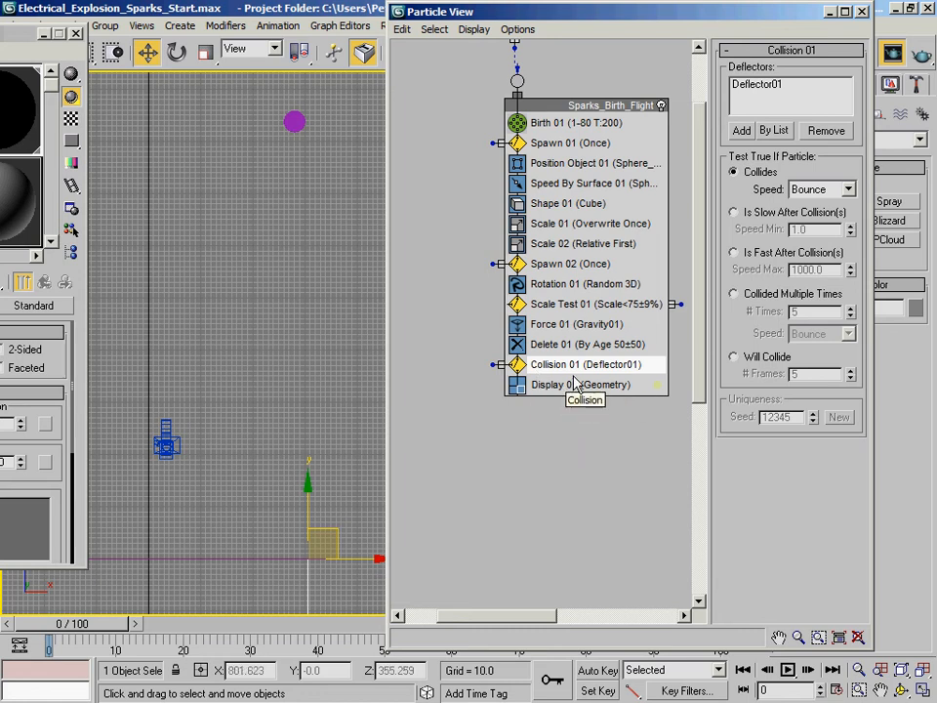
middle_drag(577, 500, 544, 485)
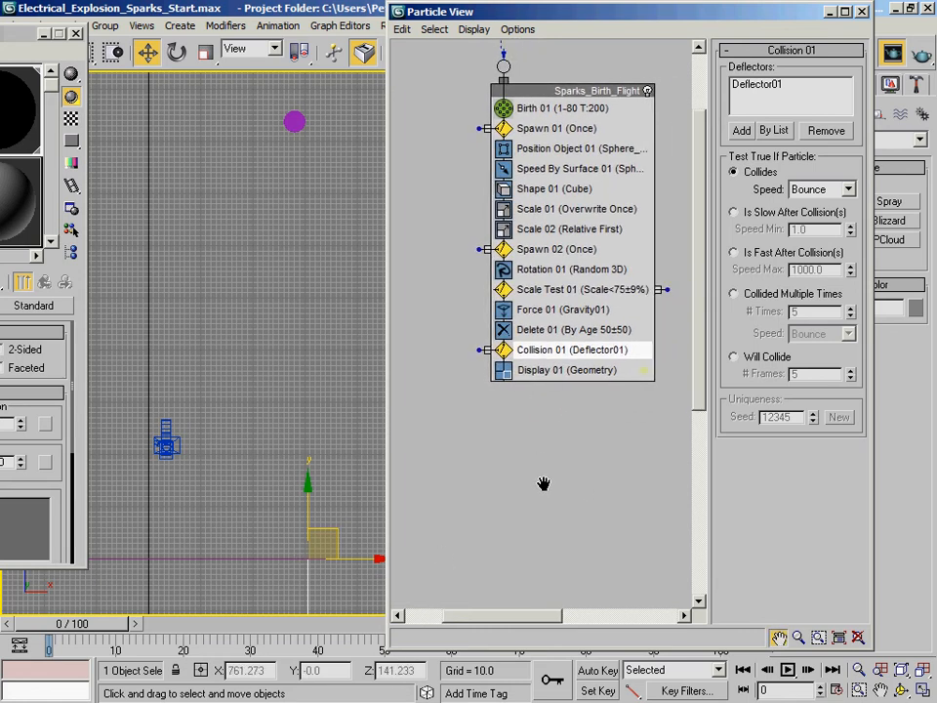
click(553, 311)
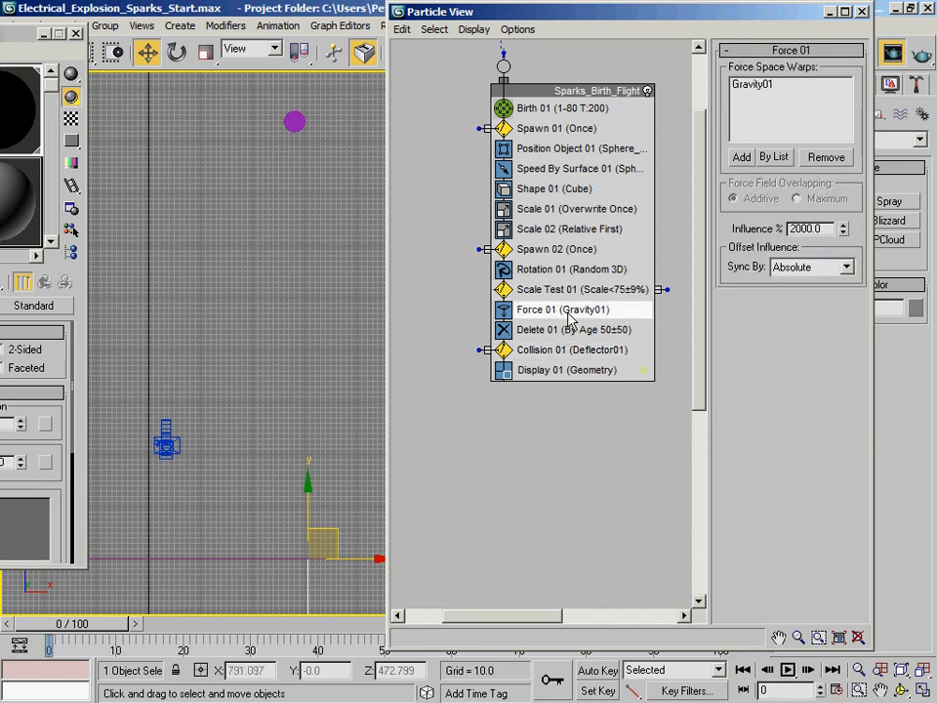
right_click(560, 311)
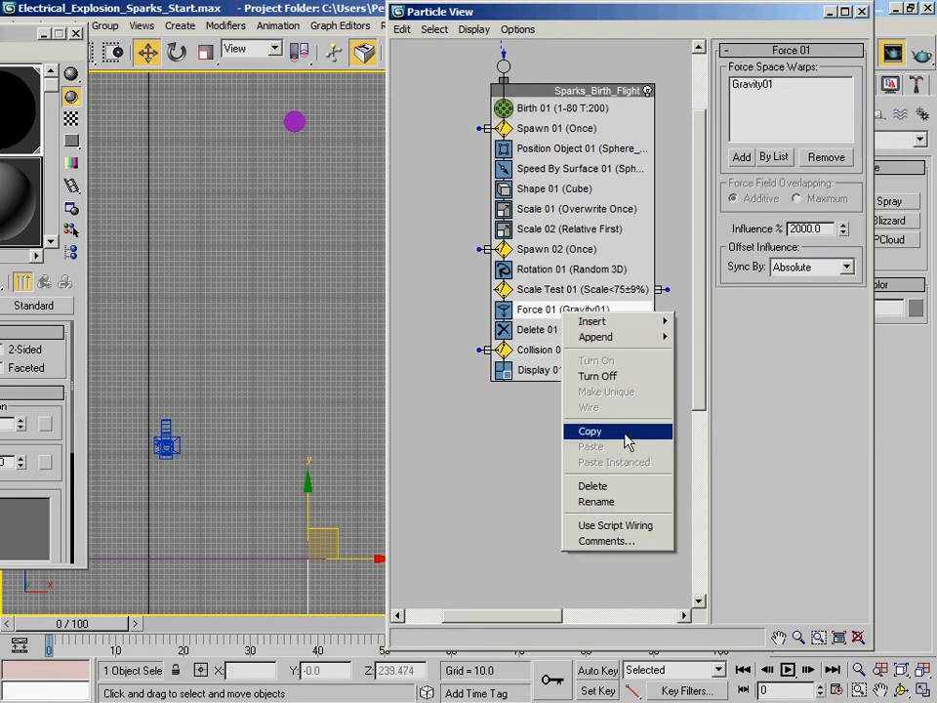
click(621, 441)
right_click(563, 485)
click(613, 509)
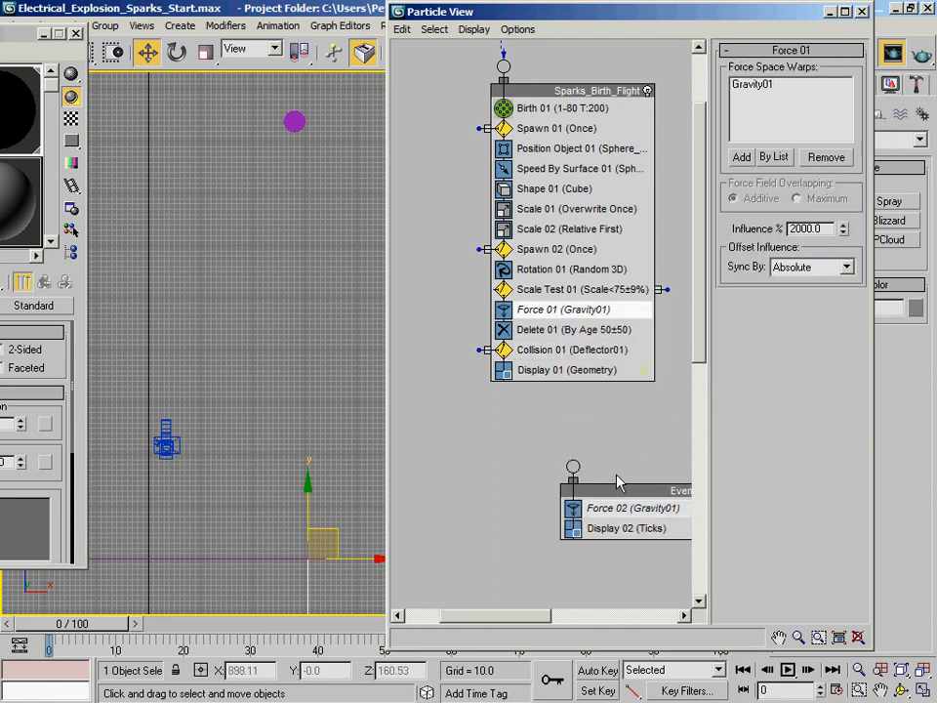
drag(616, 485, 555, 458)
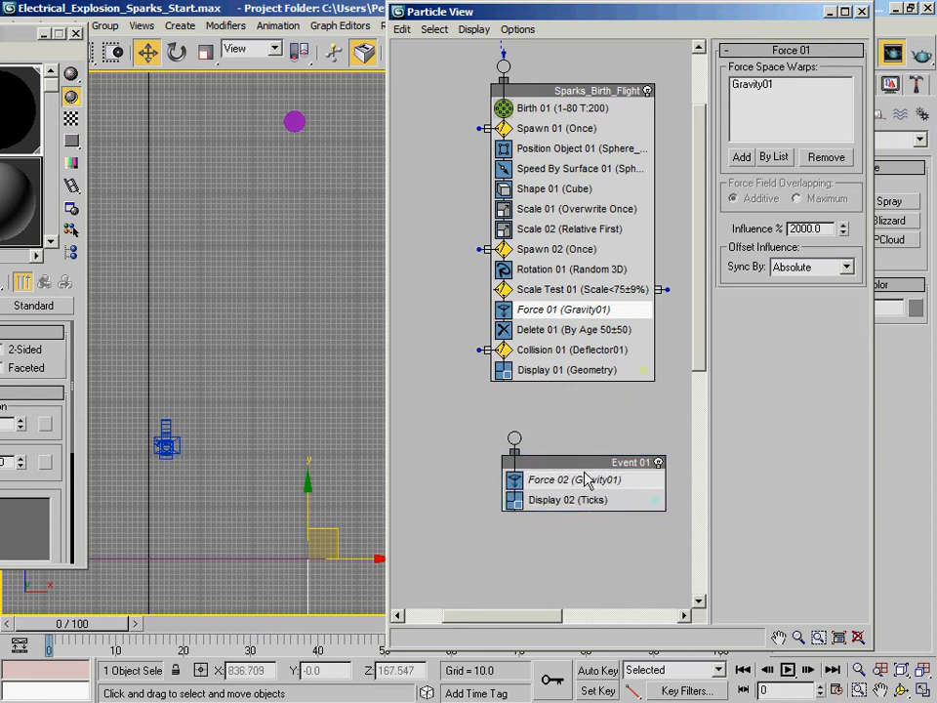
- Rename the new event "bounced sparks" and wire the Collision test of Sparks_Birth_Flight to it
right_click(580, 462)
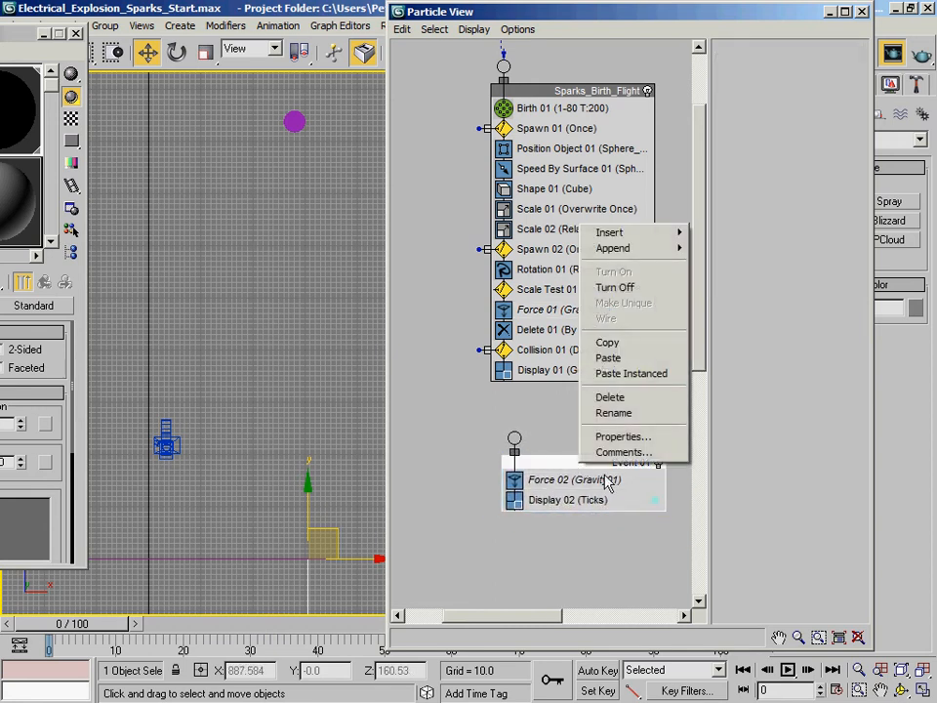
click(625, 413)
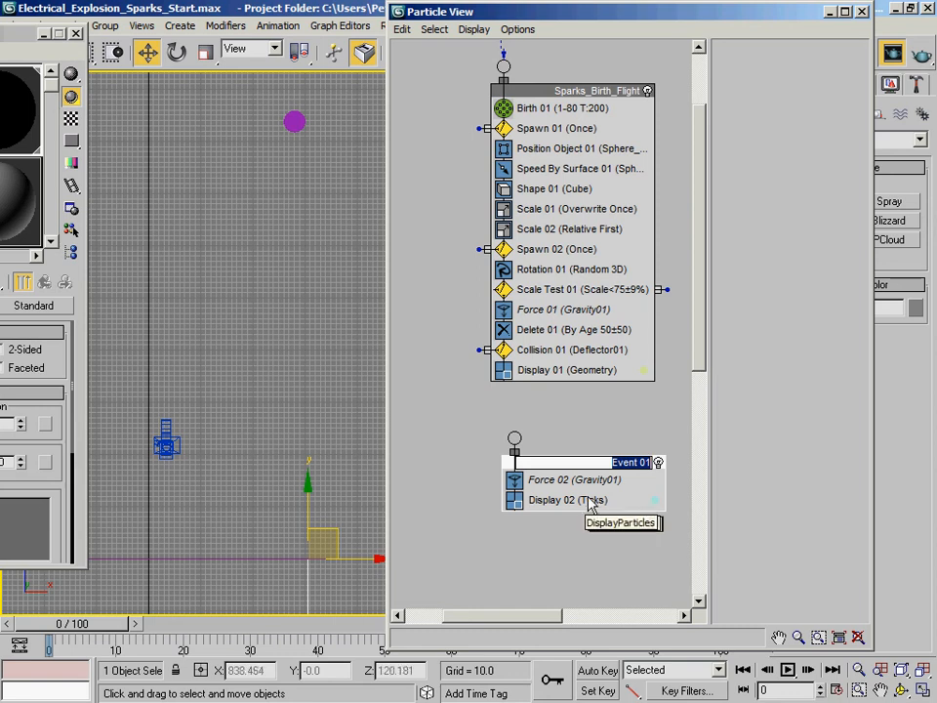
text(bounced)
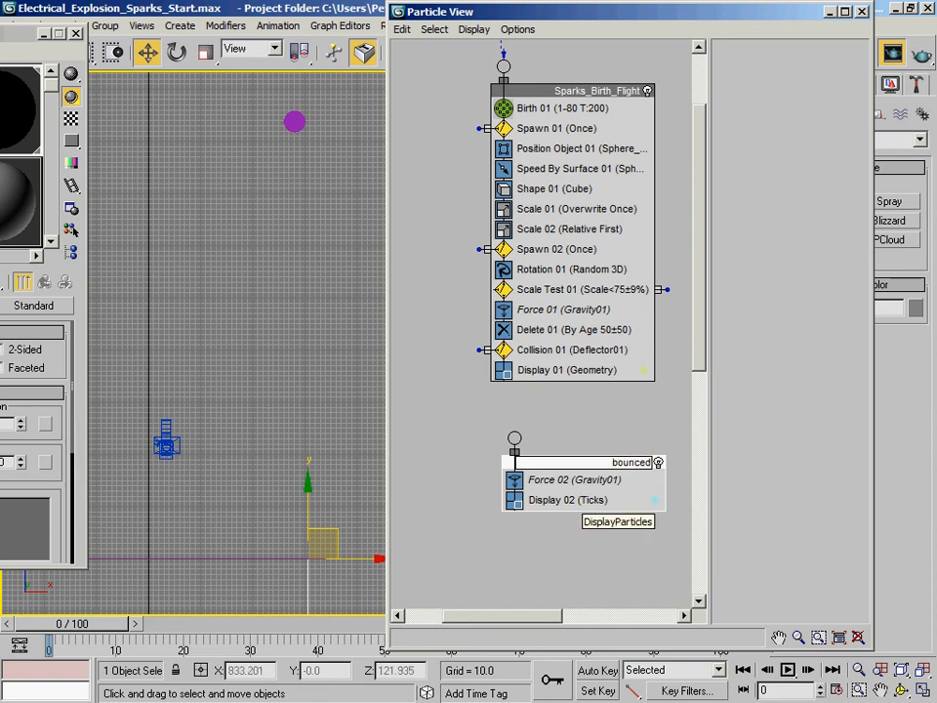
text( sparks)
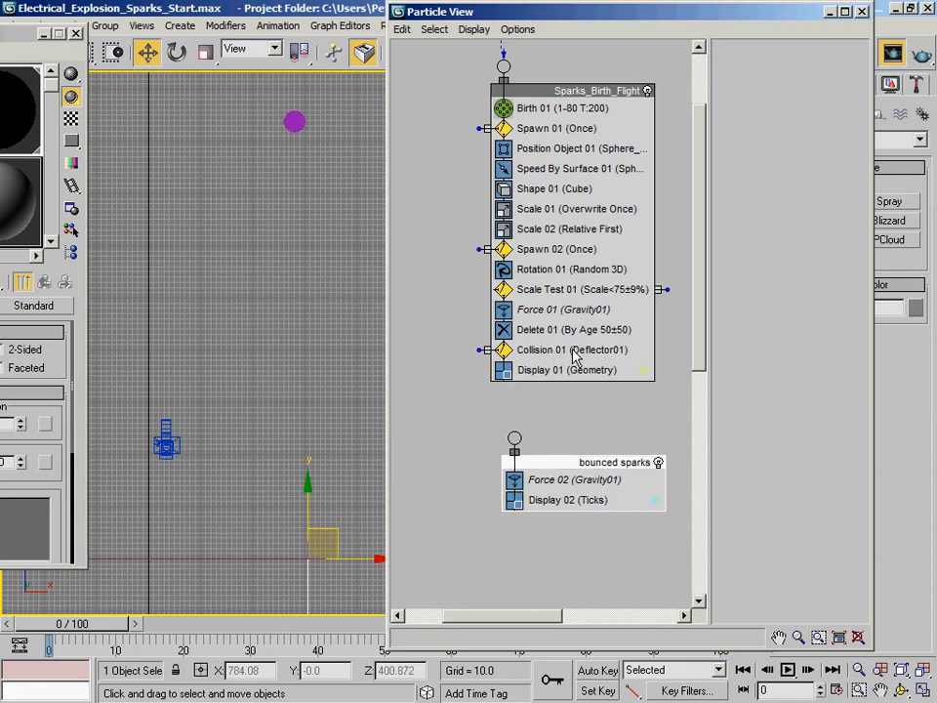
drag(481, 352, 514, 438)
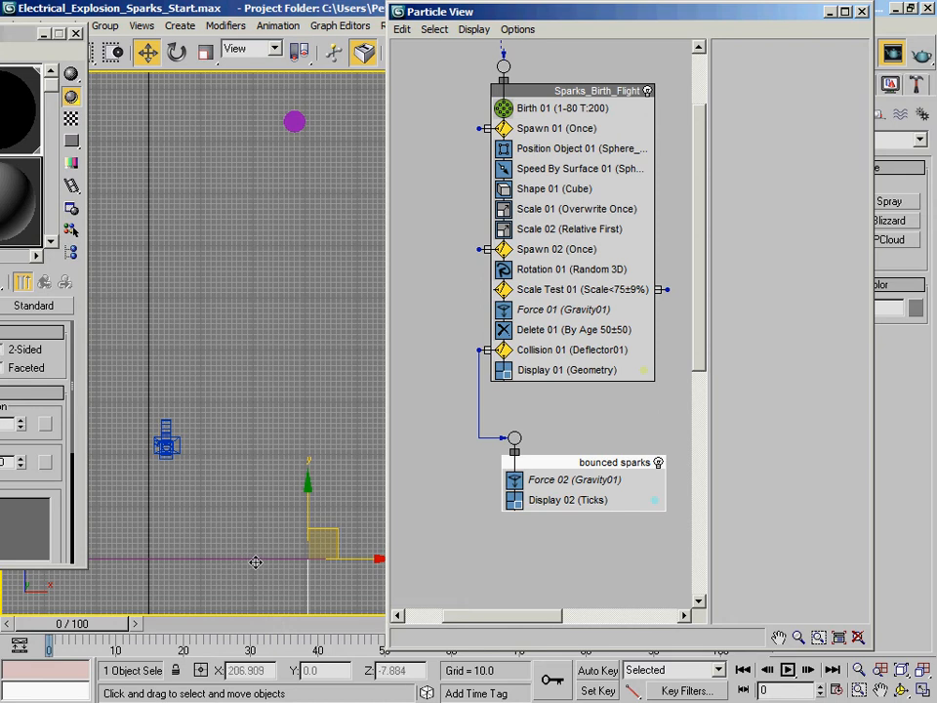
- Create a new event with a Delete operator and place it below the bounced sparks event
middle_drag(548, 543, 570, 322)
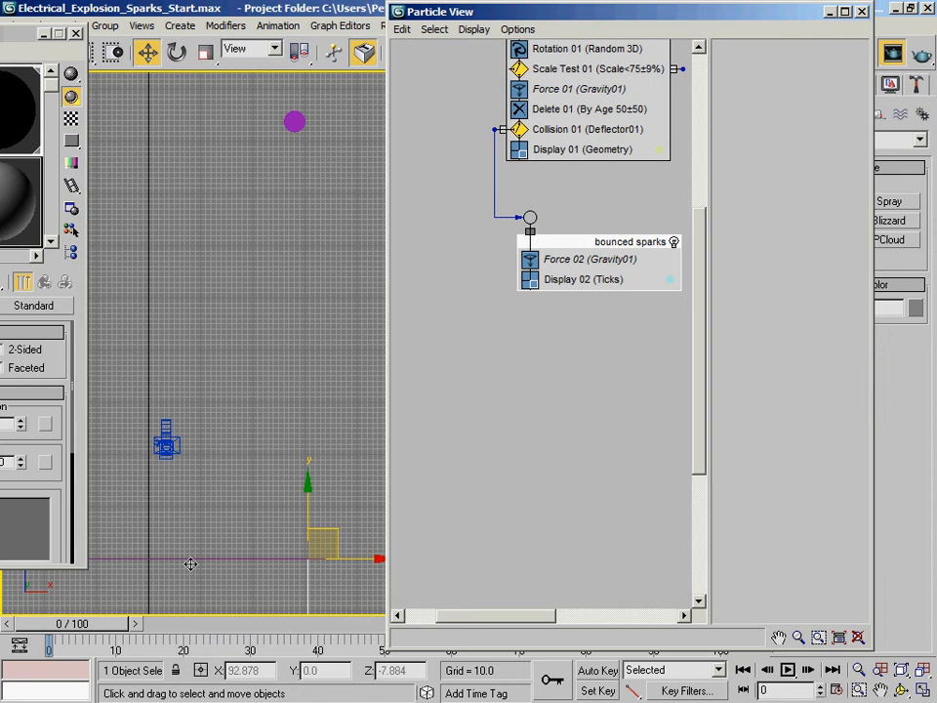
right_click(431, 455)
mouse_move(513, 503)
mouse_move(615, 502)
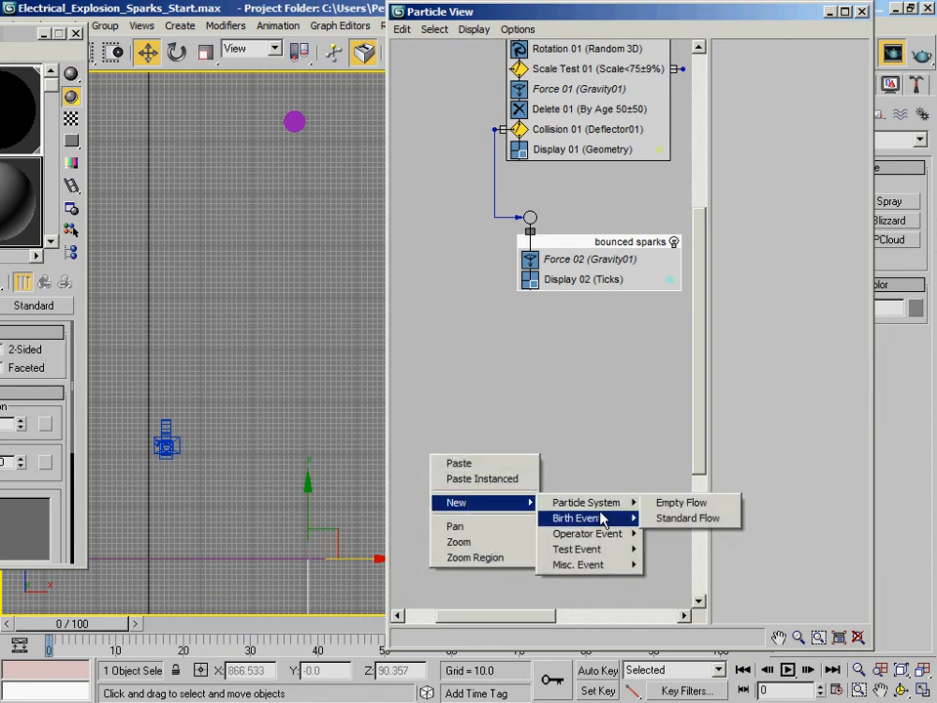
mouse_move(615, 547)
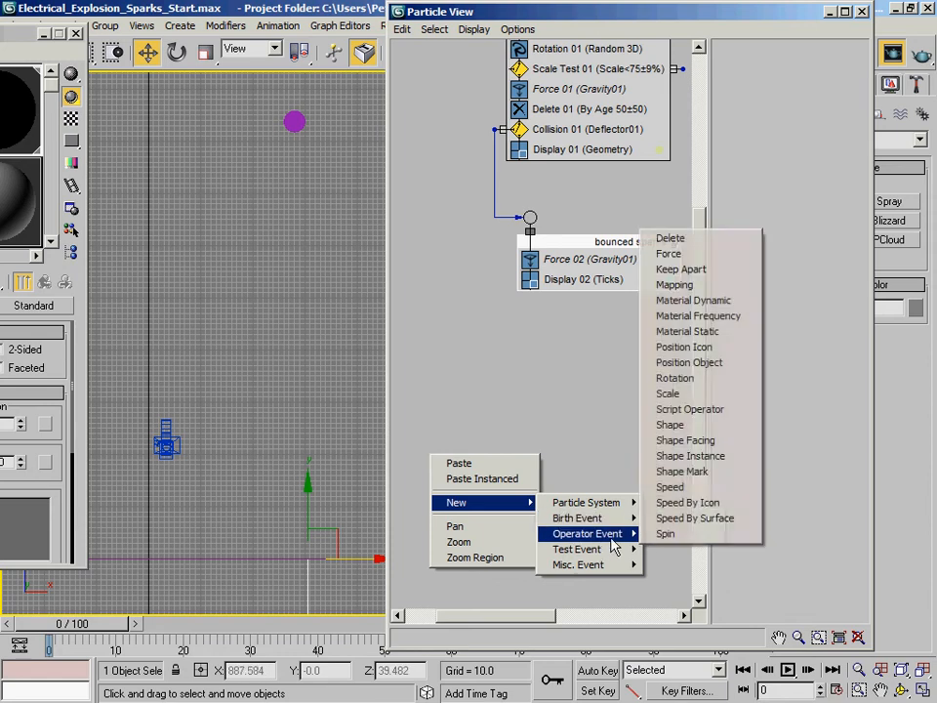
click(674, 238)
drag(510, 459, 497, 413)
- Add a Split Amount test to the bounced sparks event, above its Force operator
right_click(548, 260)
mouse_move(610, 282)
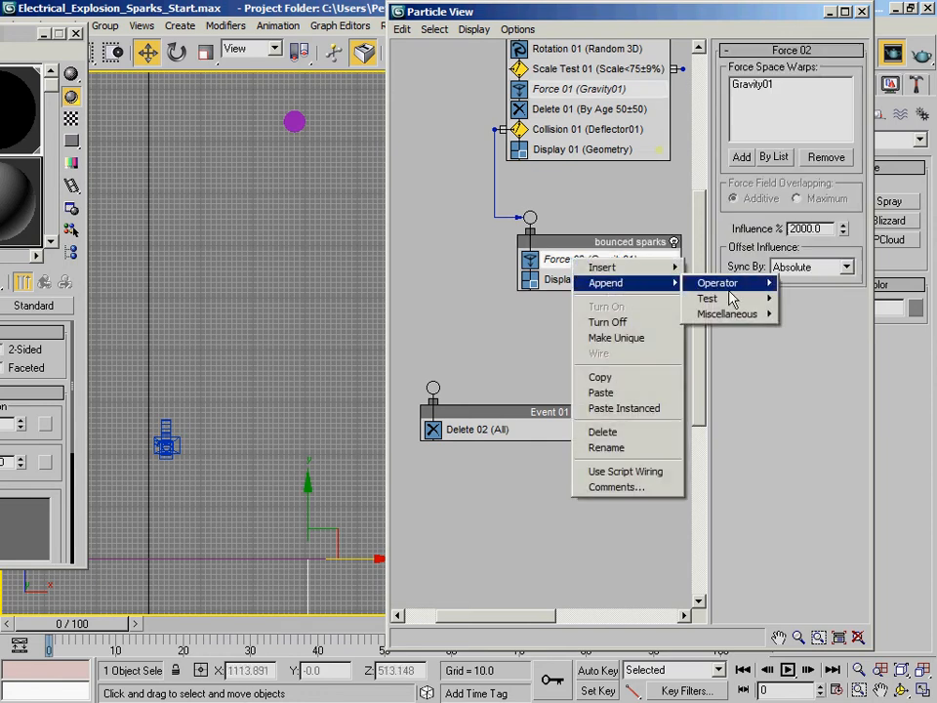
mouse_move(733, 300)
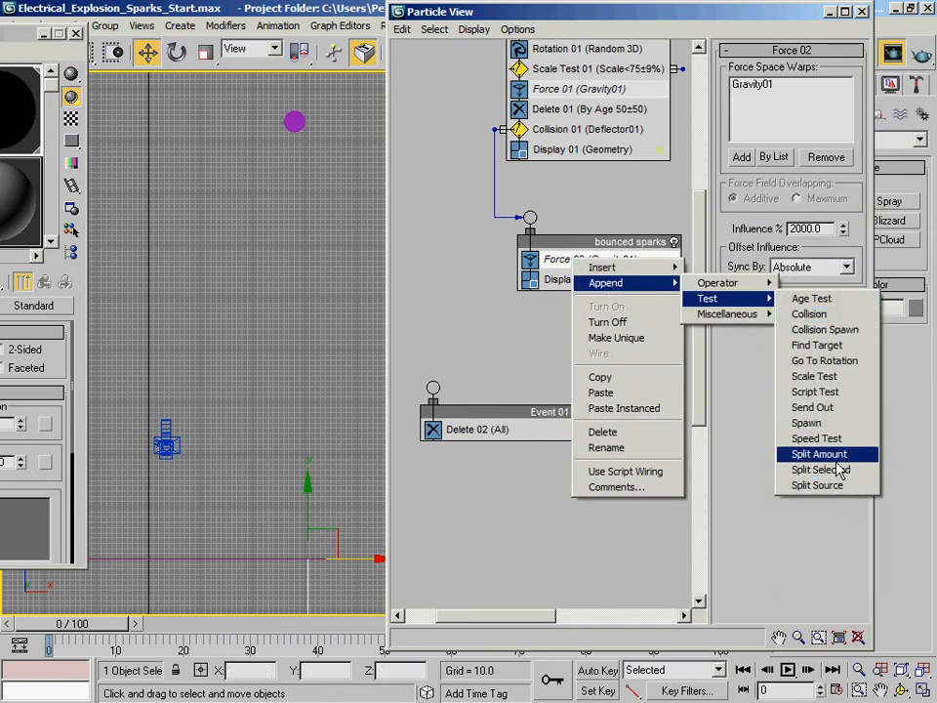
click(820, 454)
drag(549, 298, 567, 252)
click(551, 262)
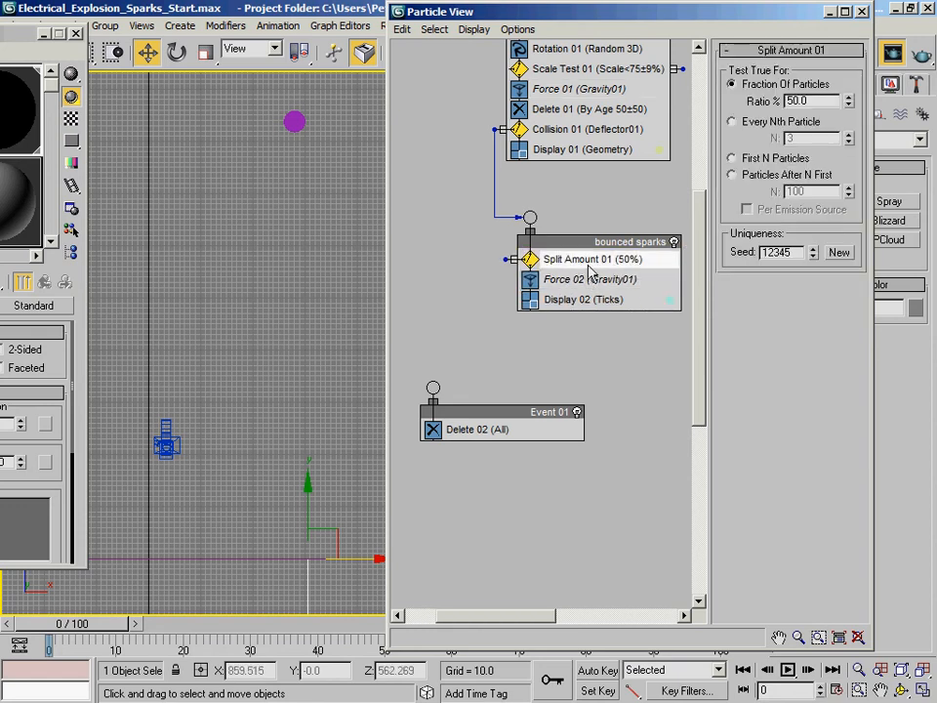
- Set the Split Amount ratio to 80% and wire the test to the Delete event
drag(824, 100, 628, 97)
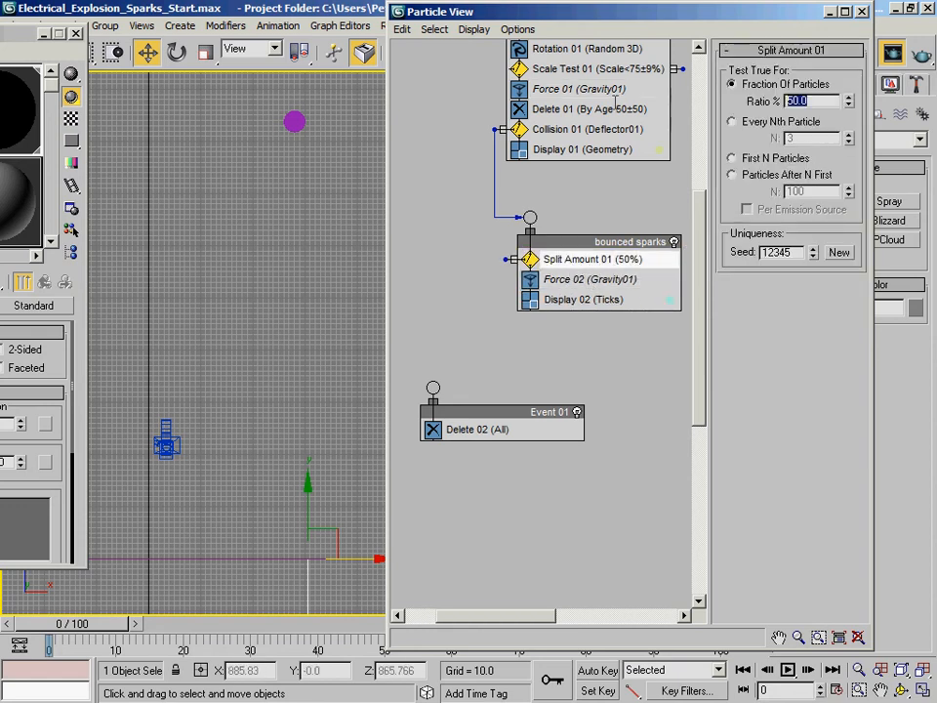
text(80)
key(Return)
drag(507, 259, 433, 387)
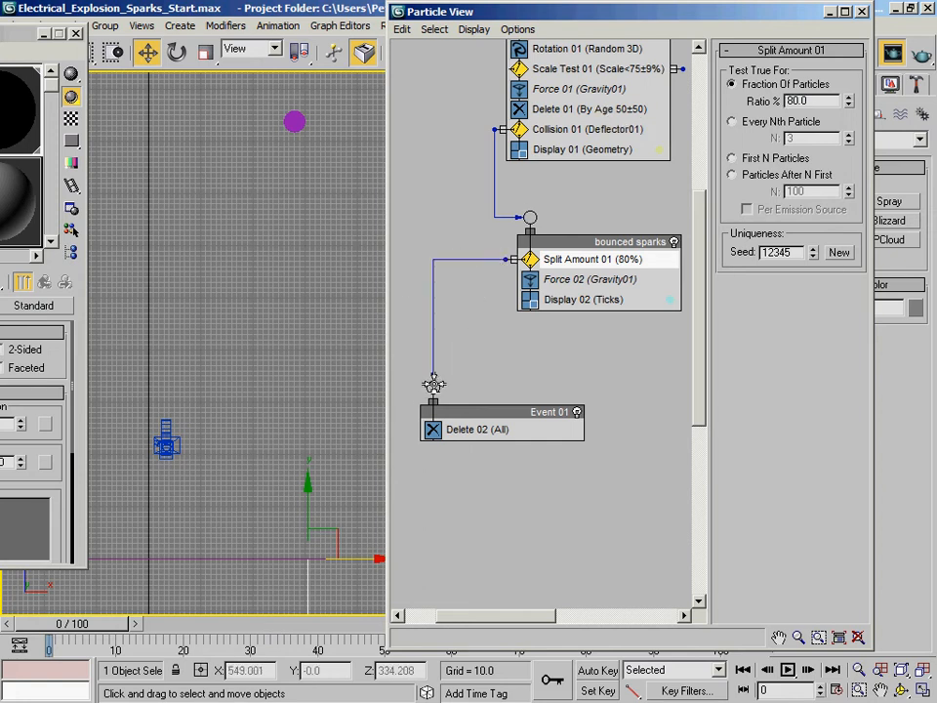
drag(583, 241, 576, 228)
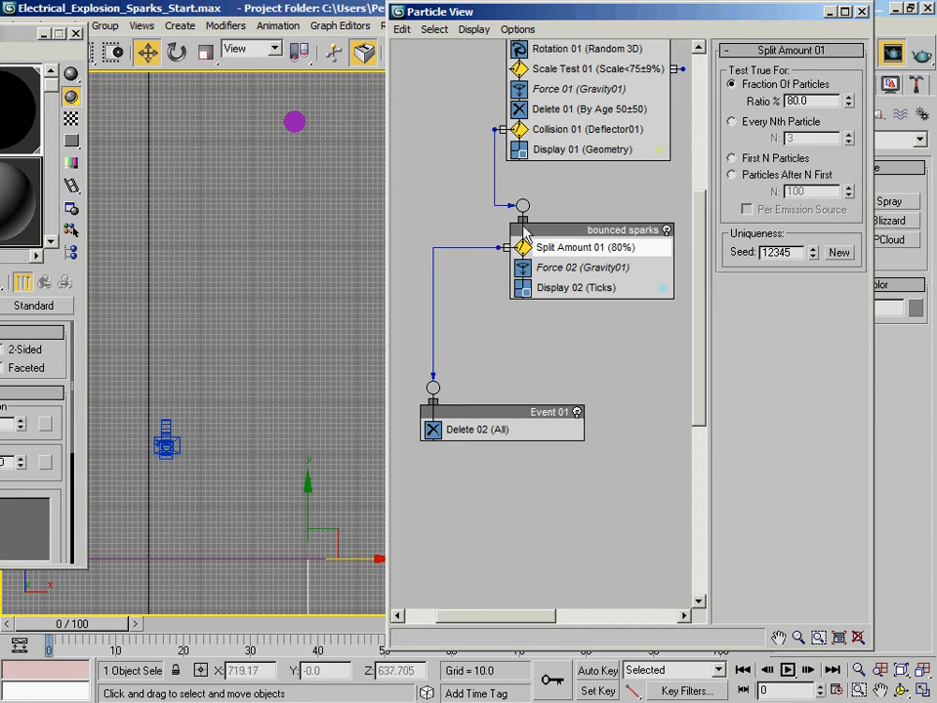
drag(572, 229, 573, 227)
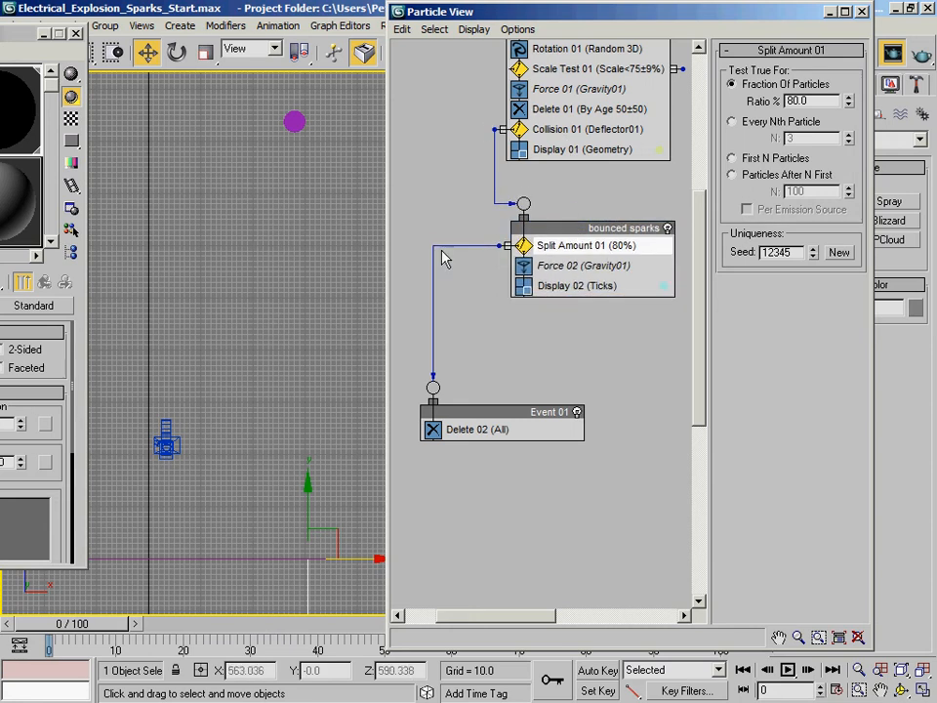
- Scrub the animation to frame 39 to examine how the bounced sparks behave at the floor
click(97, 633)
drag(97, 628, 332, 669)
key(w)
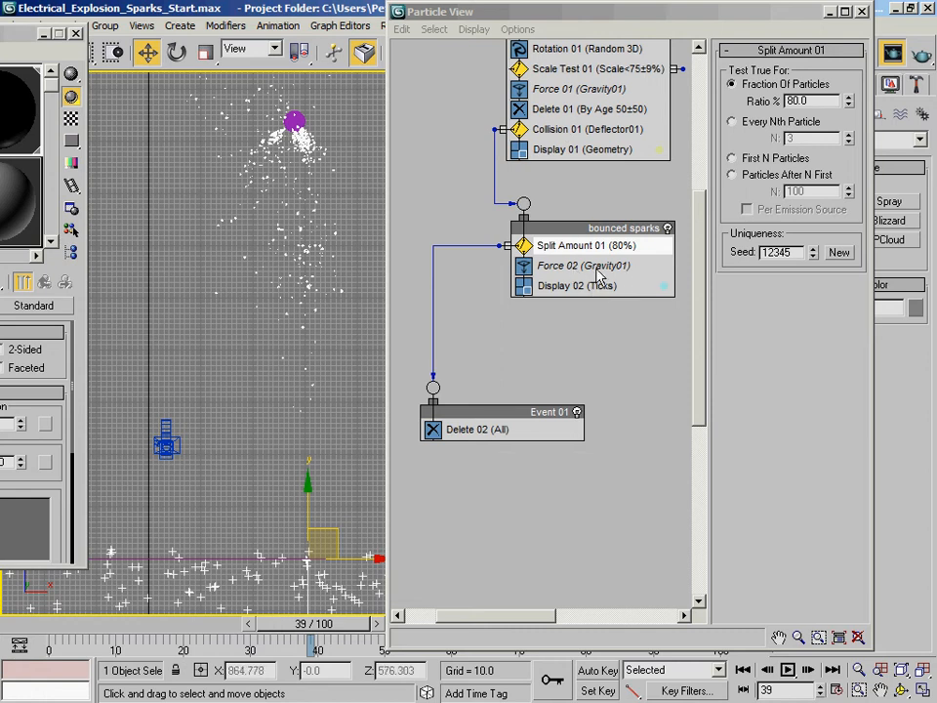
- Paste an instanced copy of the Collision test at the end of the bounced sparks event
click(573, 133)
right_click(575, 132)
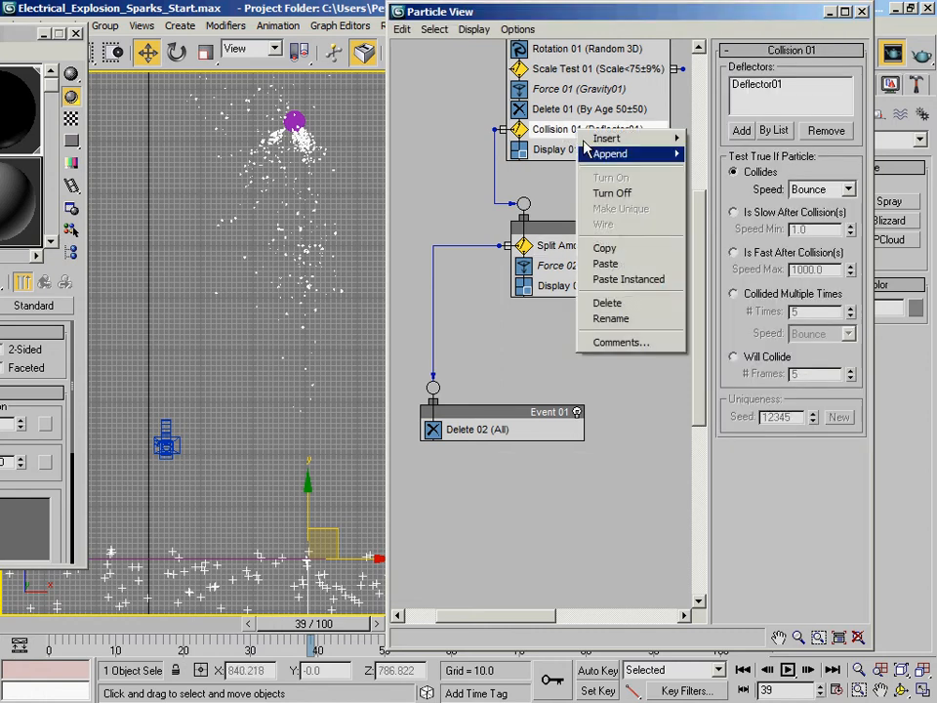
click(624, 262)
right_click(589, 294)
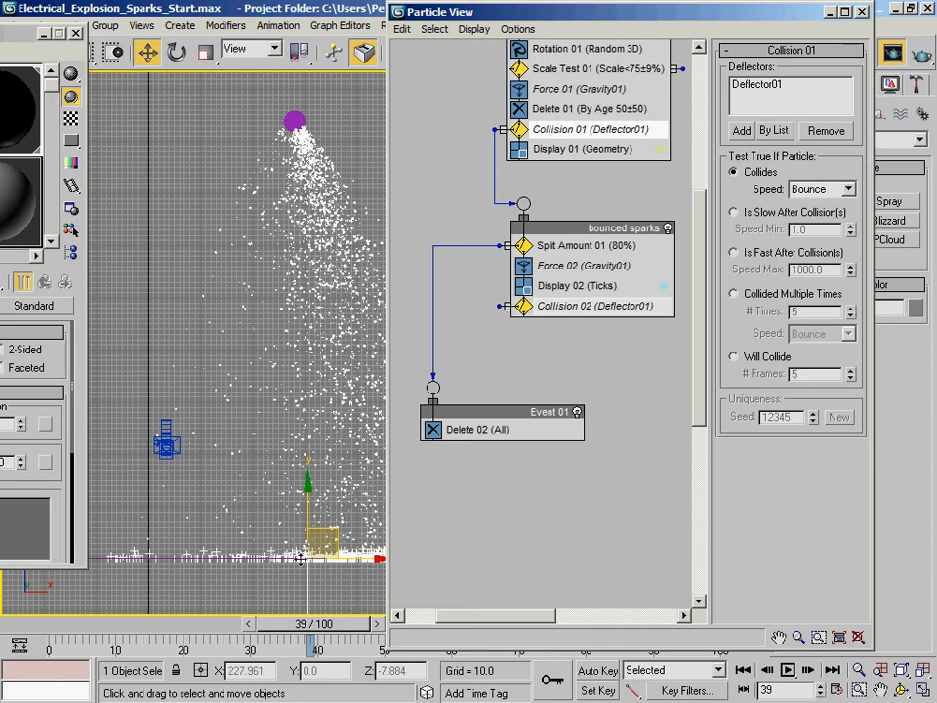
- Rewind to frame 0 and add an instanced copy of the age-based Delete operator below the Force operator in bounced sparks
click(566, 108)
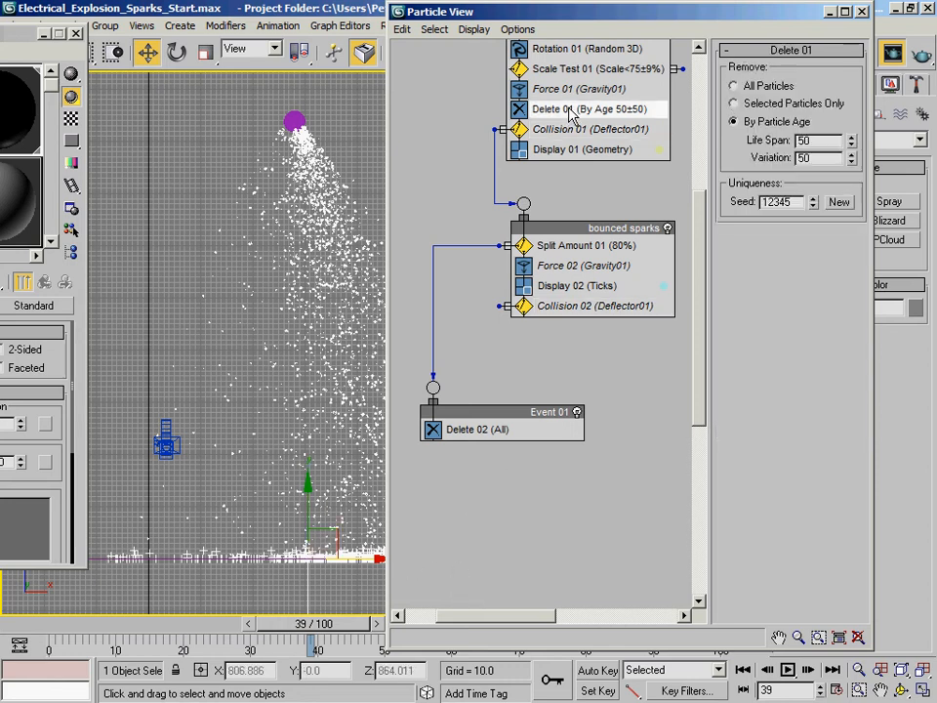
right_click(570, 109)
click(610, 228)
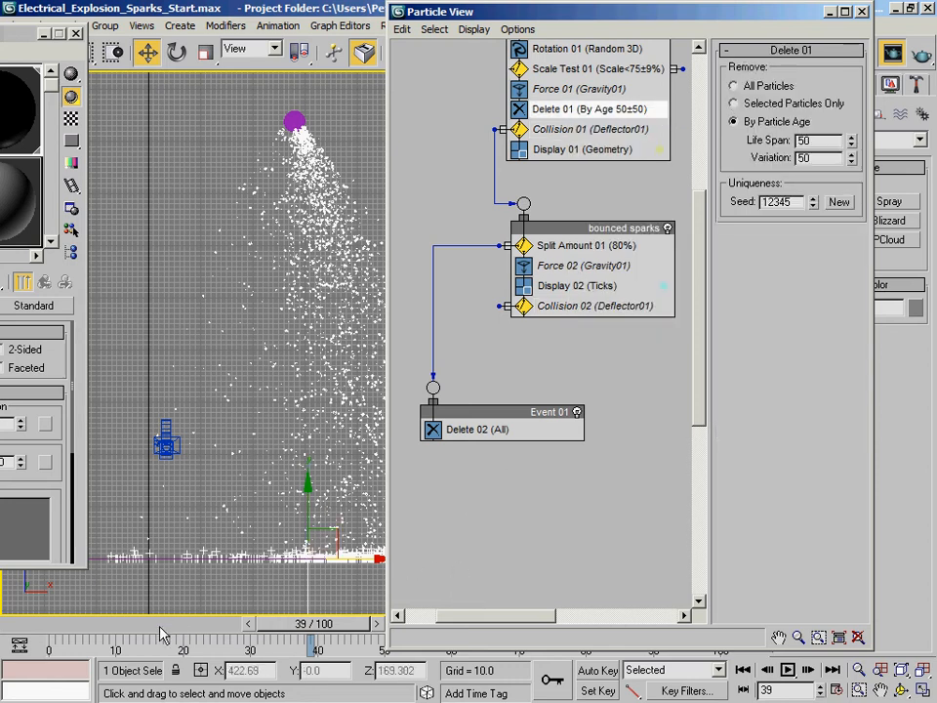
click(33, 627)
key(w)
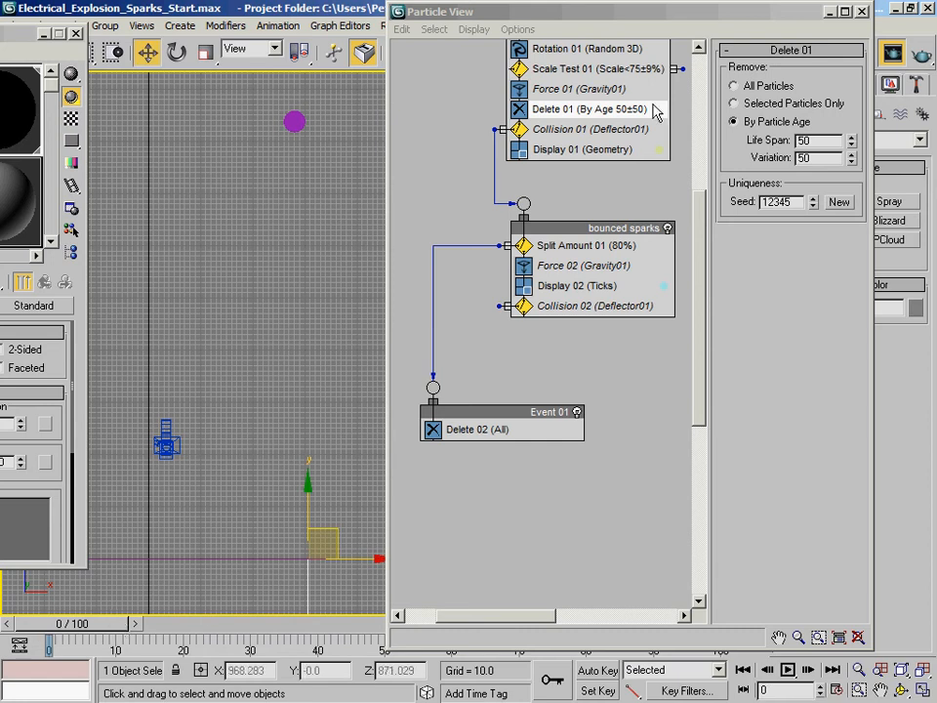
right_click(577, 266)
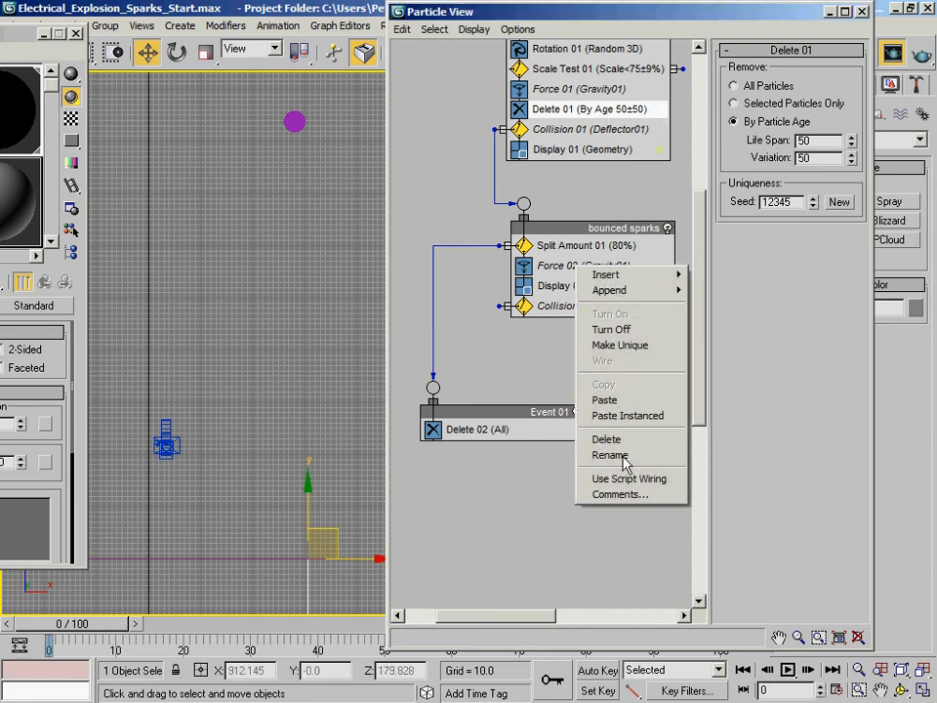
click(631, 417)
drag(547, 270, 574, 295)
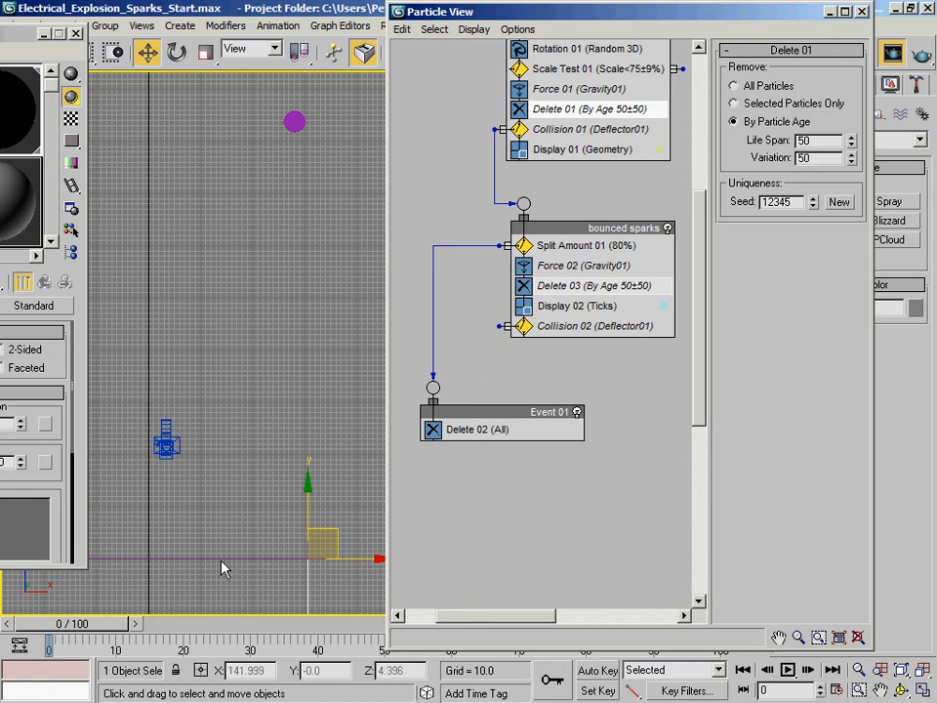
- Add a Spawn test to the bounced sparks event, between the Split Amount test and the Force operator
click(557, 268)
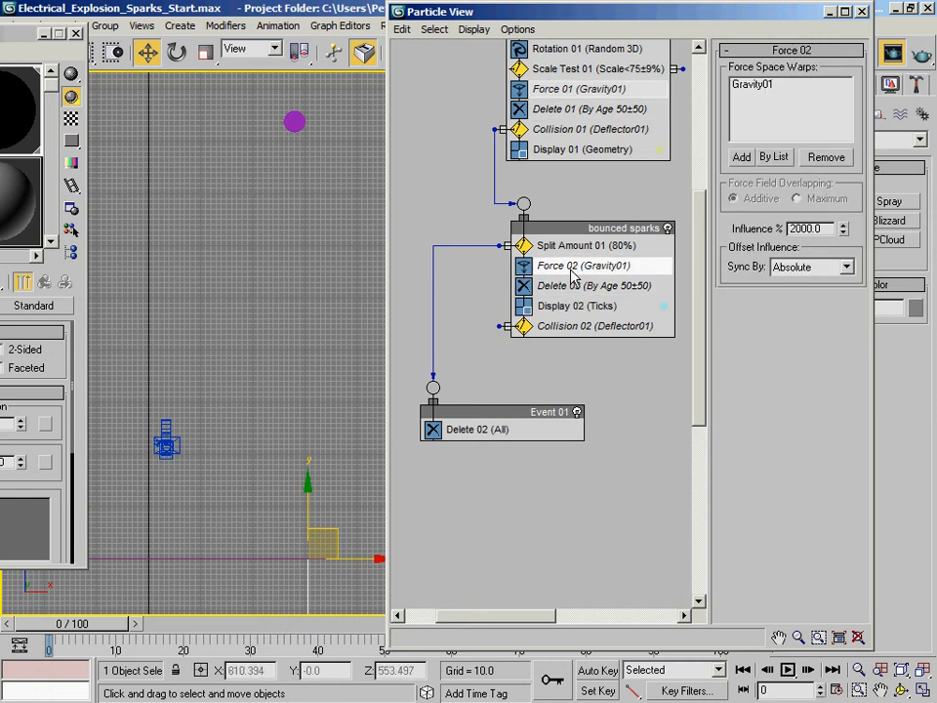
right_click(570, 270)
mouse_move(612, 309)
mouse_move(732, 309)
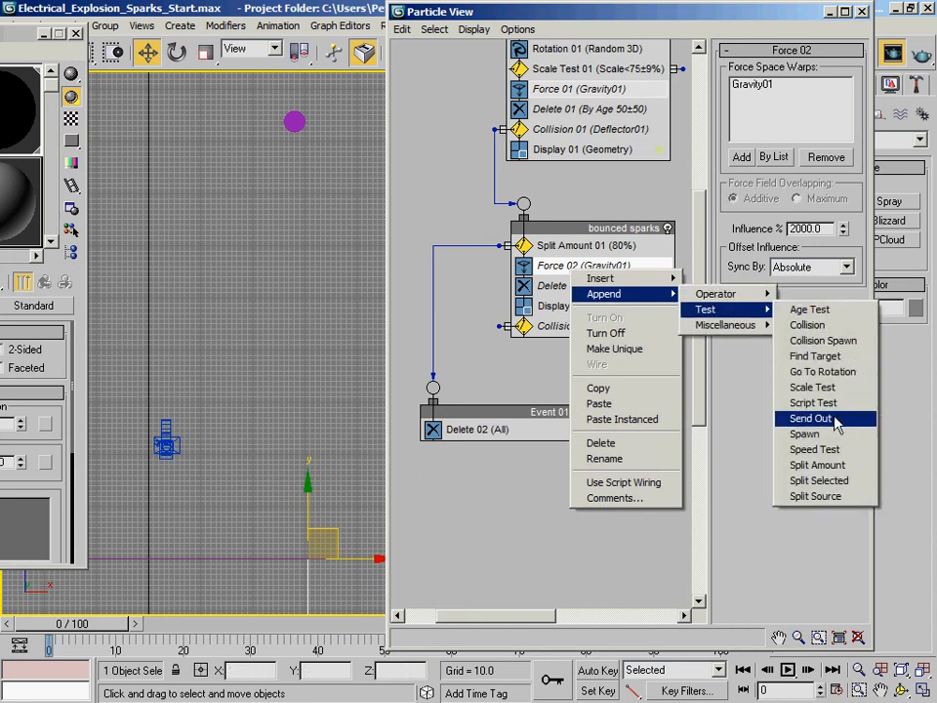
click(804, 433)
drag(566, 350, 575, 267)
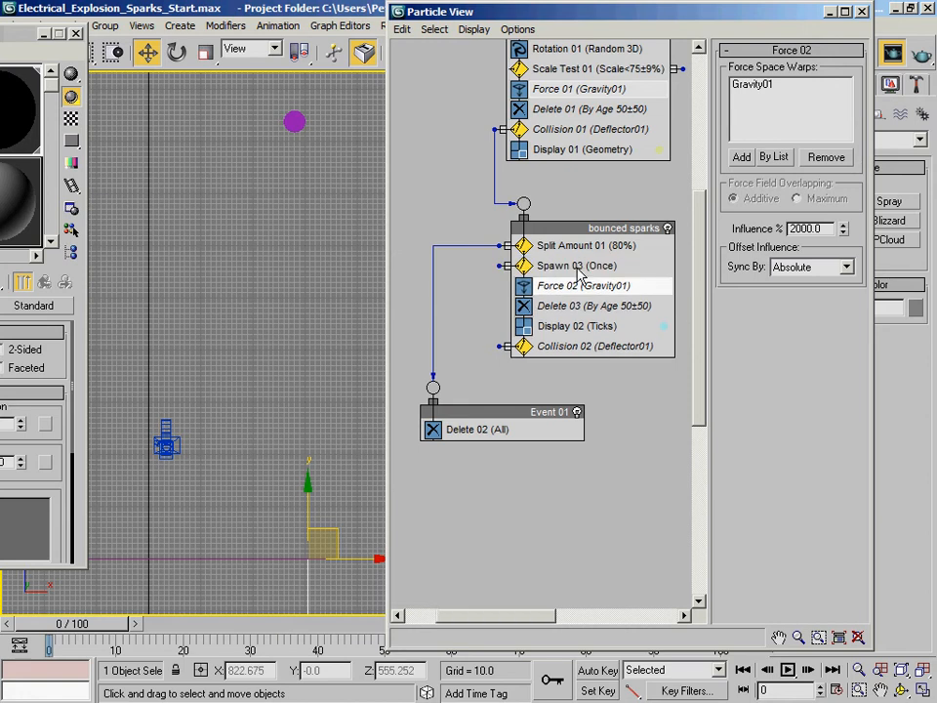
- Set the new Spawn test to 25% spawnable with 5 offspring and 100% variation
click(581, 271)
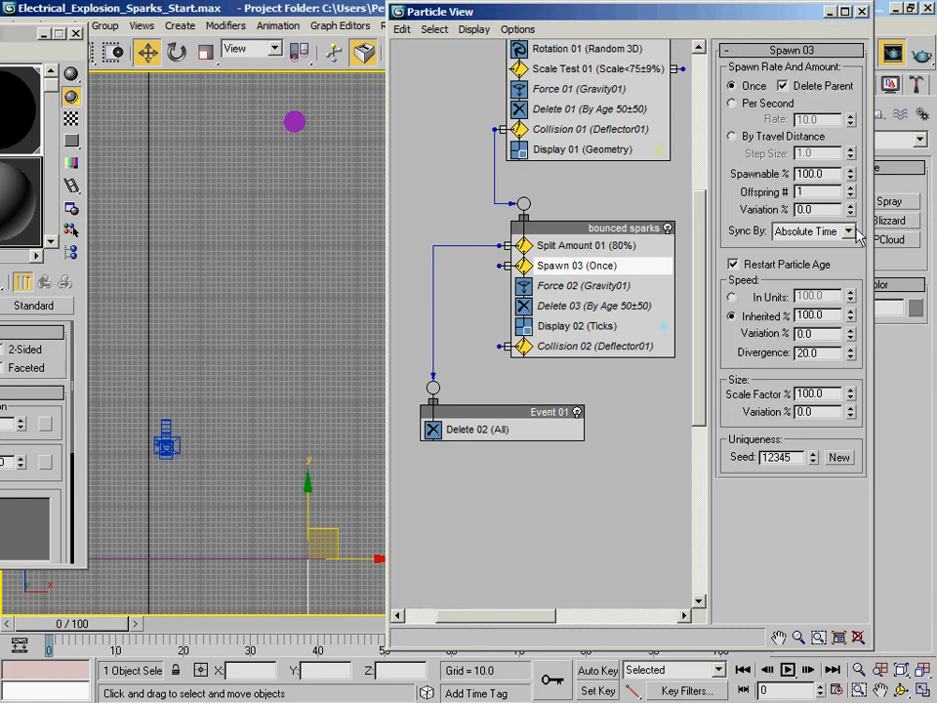
drag(837, 173, 786, 174)
text(25)
key(Tab)
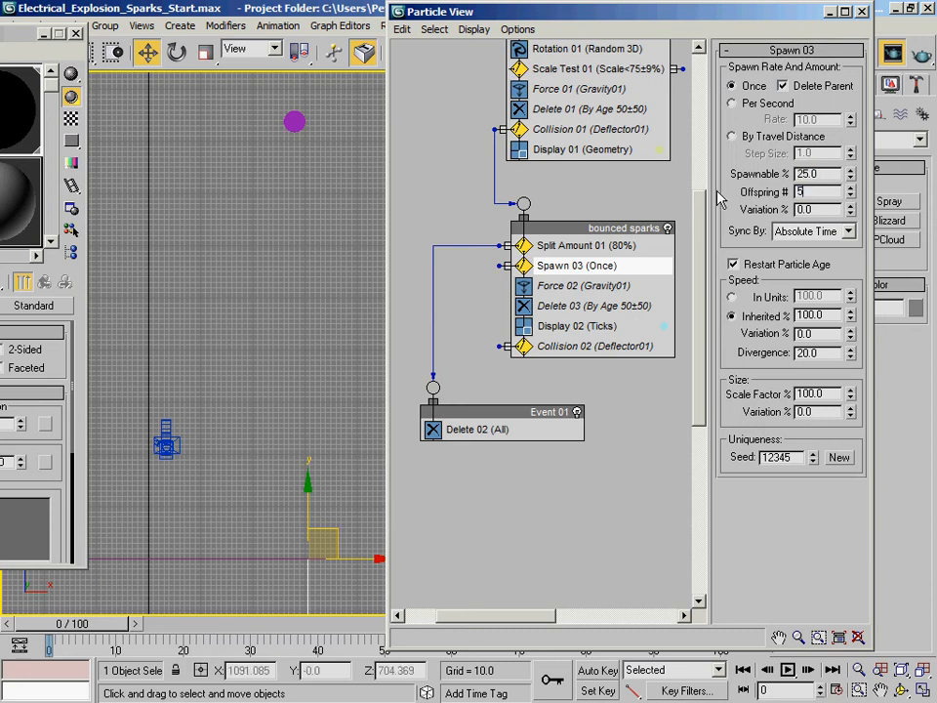
text(5)
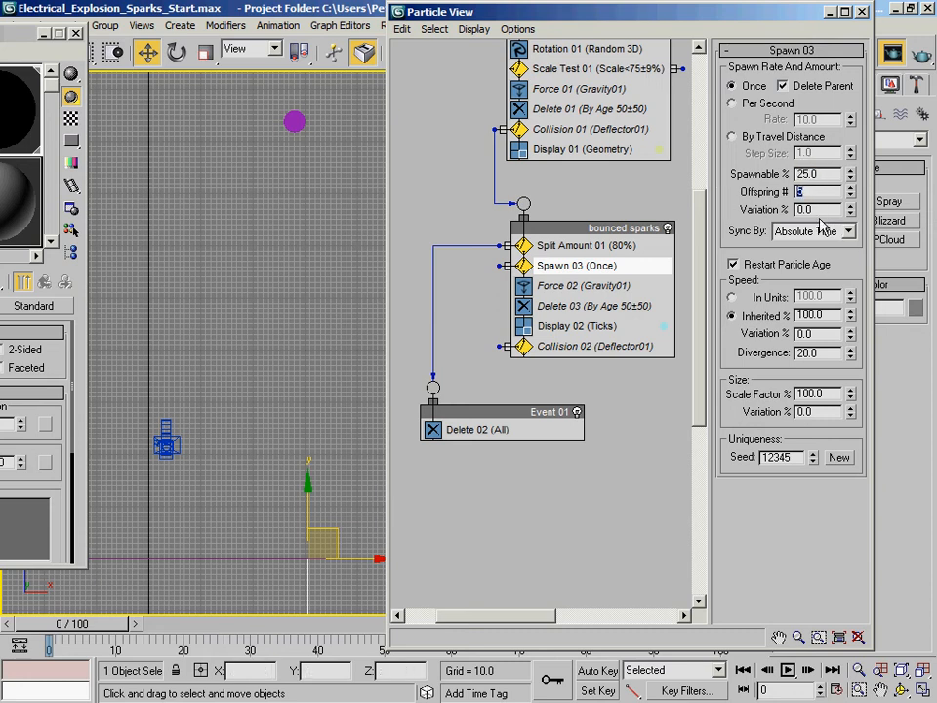
key(Tab)
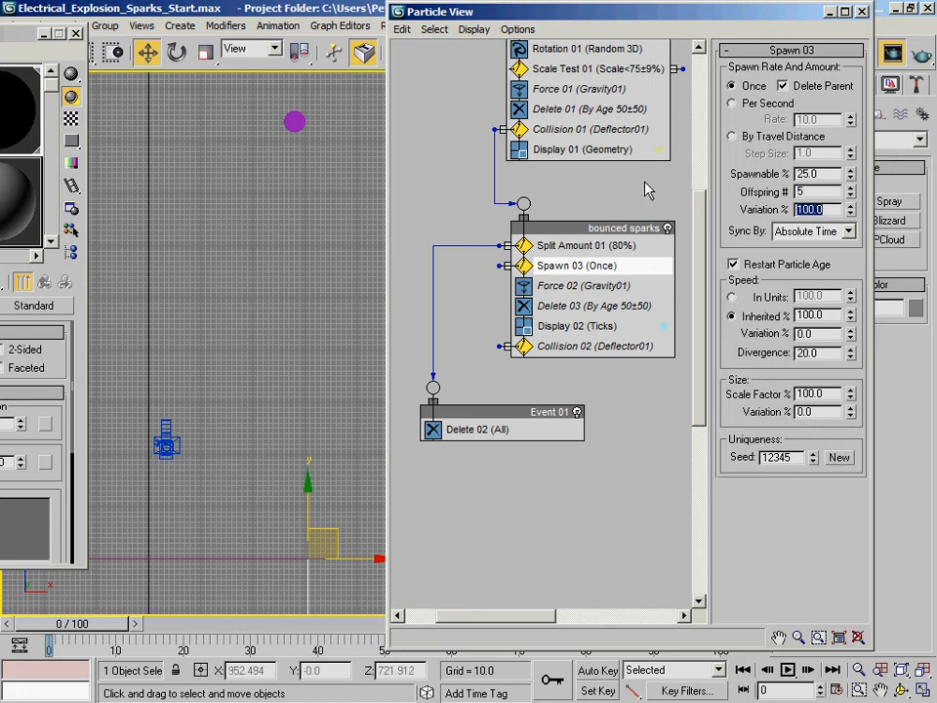
double_click(799, 192)
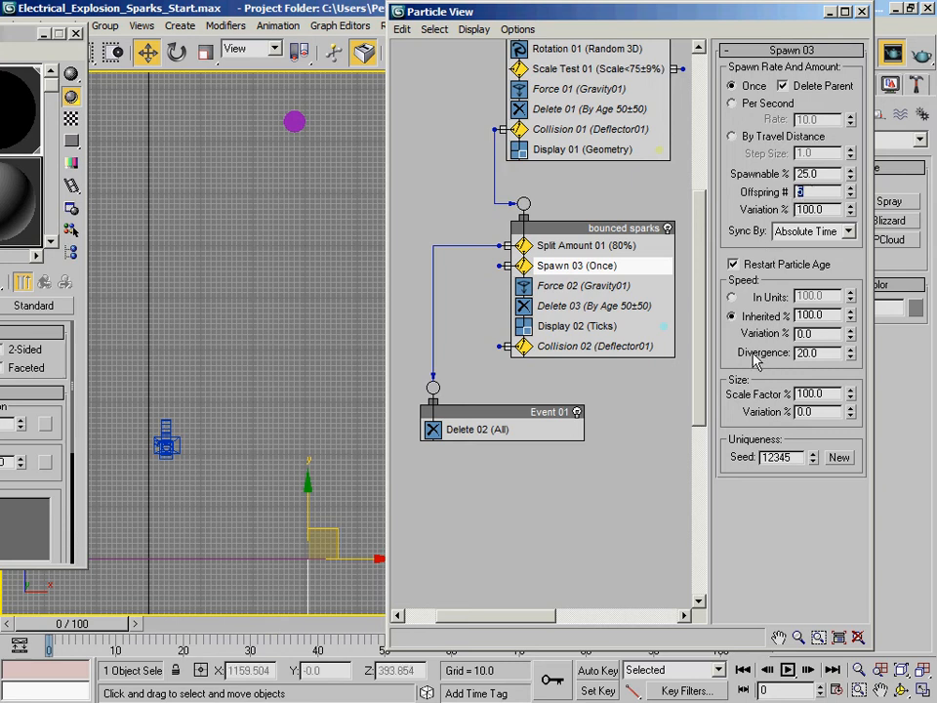
- Set the Spawn test's inherited speed to 25% with 25% variation and a divergence of 45
click(733, 315)
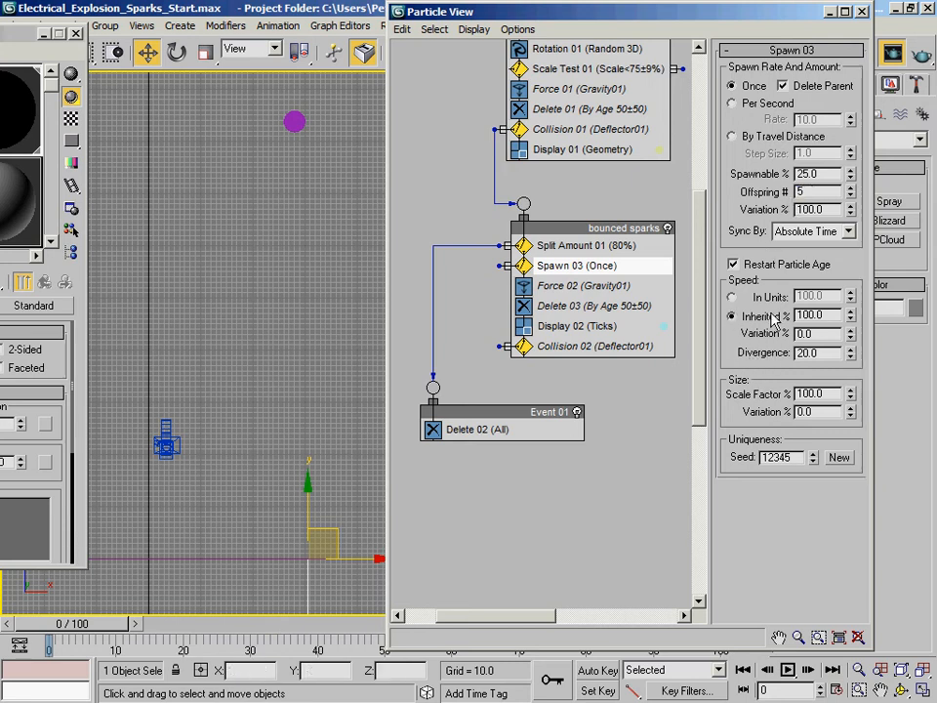
double_click(837, 314)
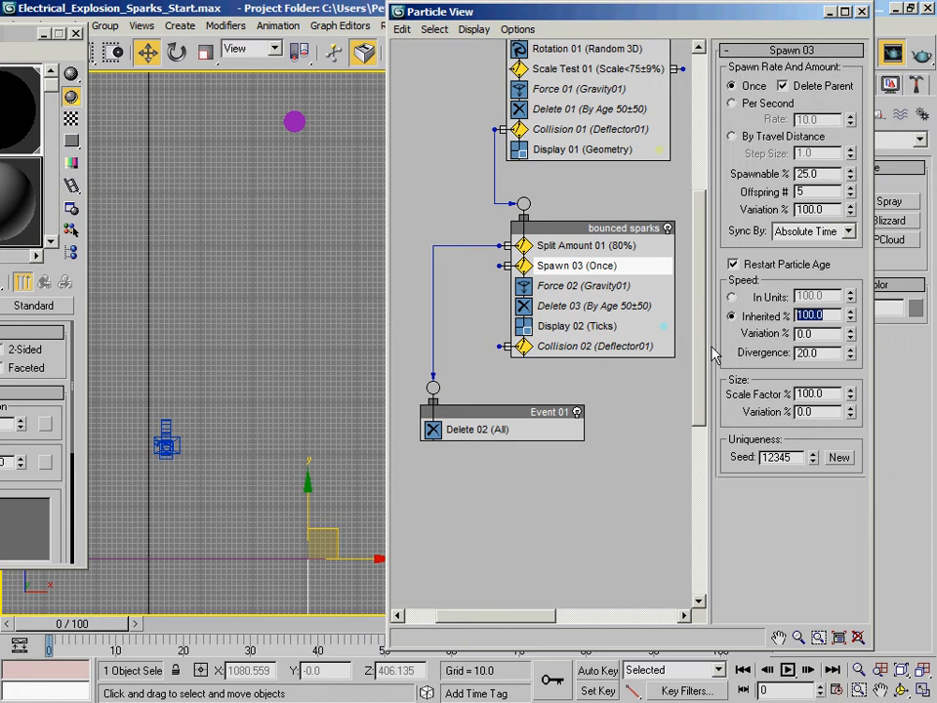
text(35)
key(Tab)
text(25)
key(shift+Tab)
text(25)
key(Return)
double_click(825, 354)
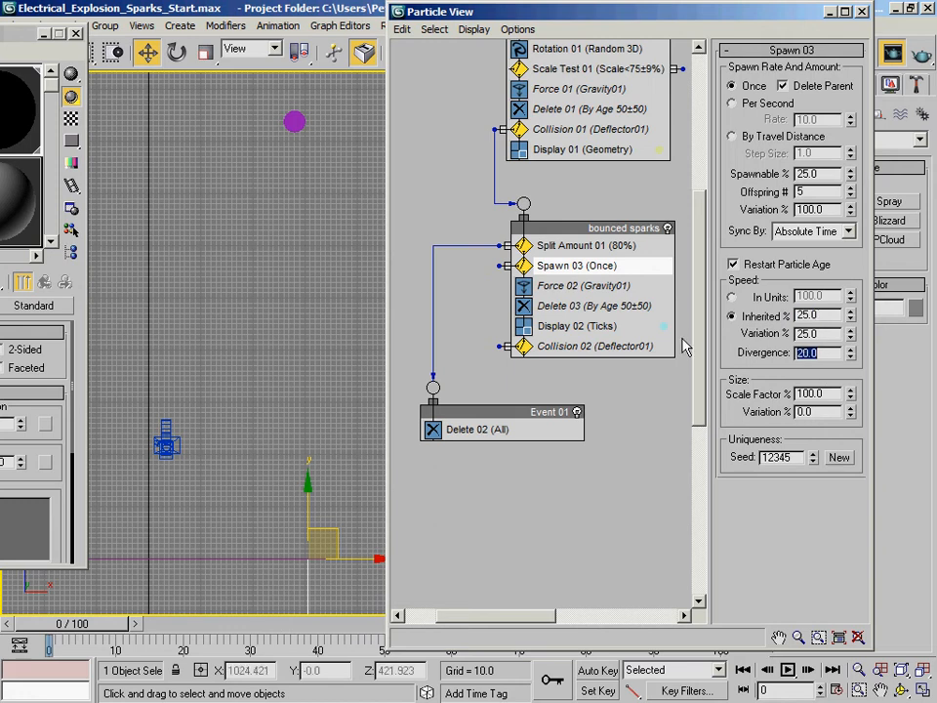
text(45)
key(Return)
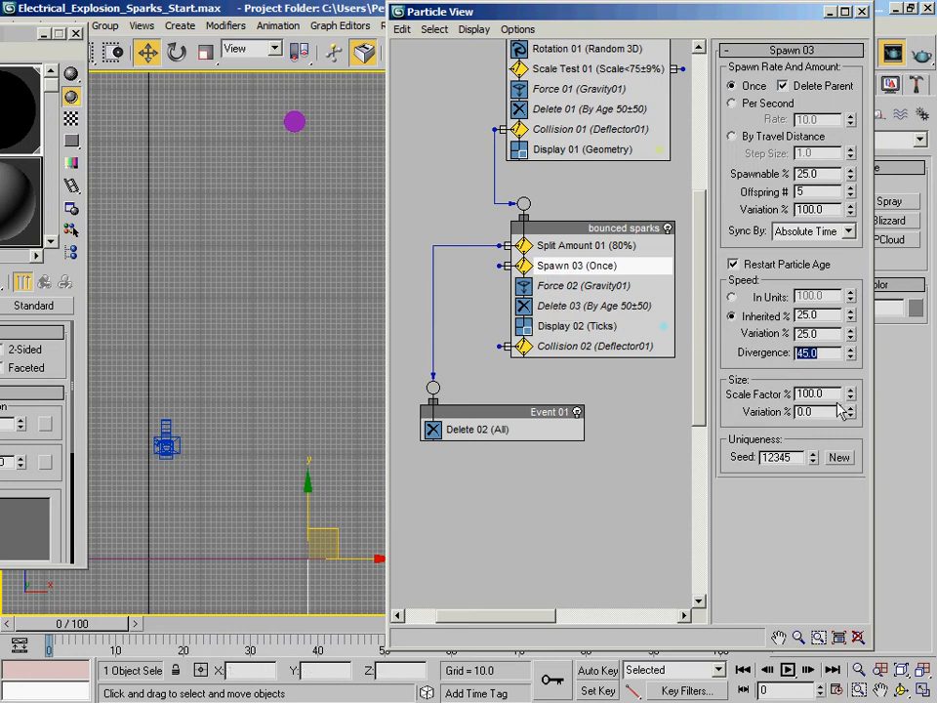
- Set the Spawn test's size scale factor to 50% with 25% variation
drag(830, 395, 754, 391)
text(50)
key(Tab)
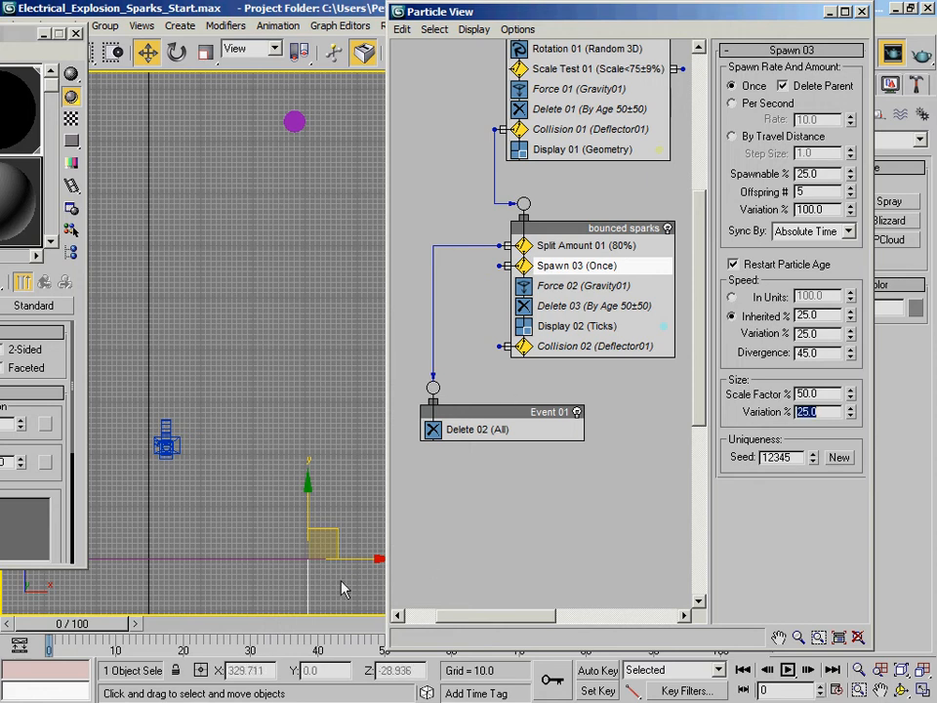
- Scrub to frame 30 and set the bounced sparks event's display type to Geometry
mouse_move(56, 637)
mouse_down()
mouse_move(156, 644)
mouse_move(244, 667)
mouse_up()
key(w)
click(629, 328)
click(808, 77)
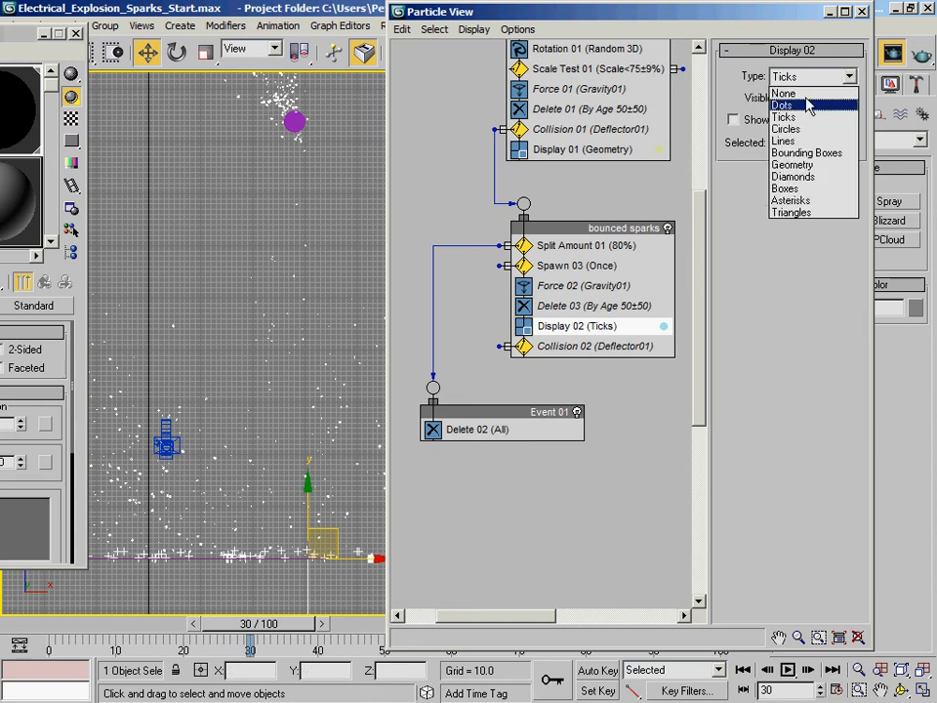
click(796, 164)
- Switch to the camera view, scrub through the first 47 frames to review the bouncing sparks, and rewind to frame 0
drag(281, 626, 396, 648)
key(c)
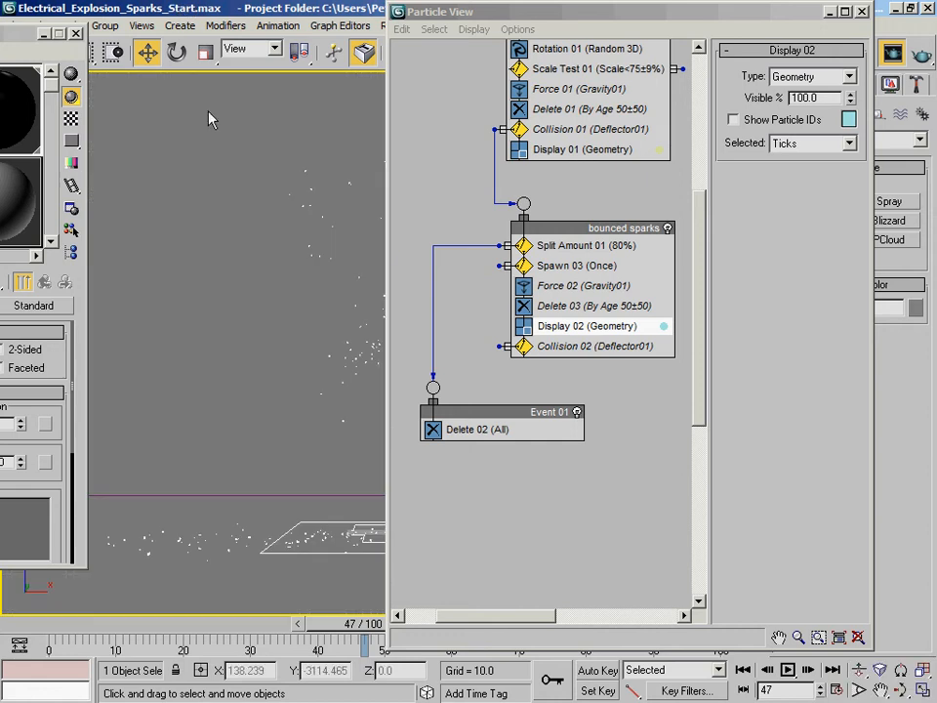
click(43, 624)
drag(43, 630, 229, 634)
click(517, 16)
drag(517, 16, 864, 16)
drag(290, 631, 367, 627)
key(w)
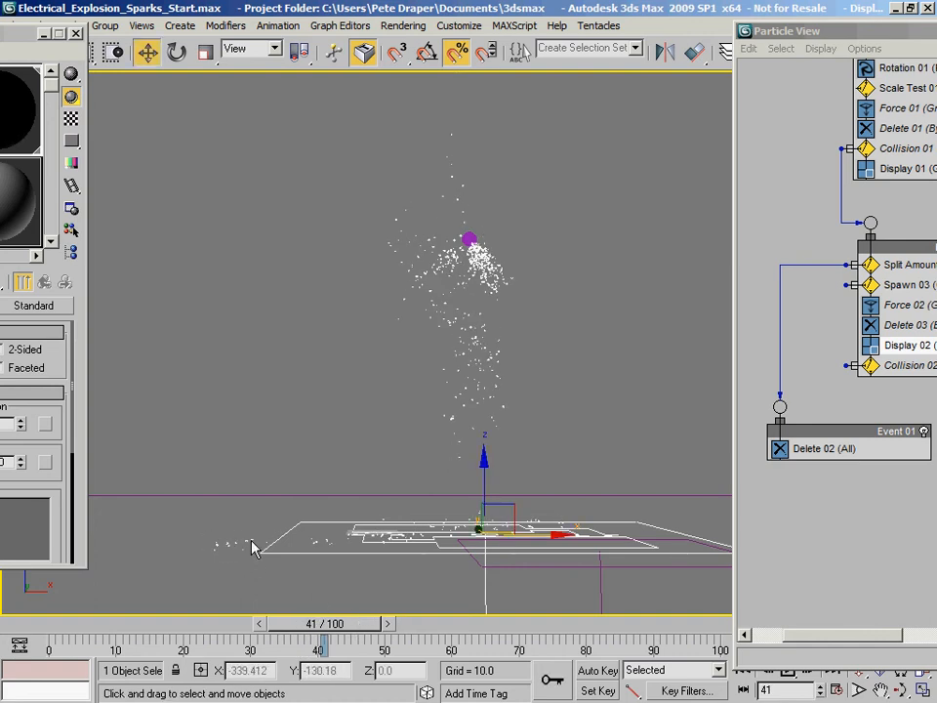
click(50, 632)
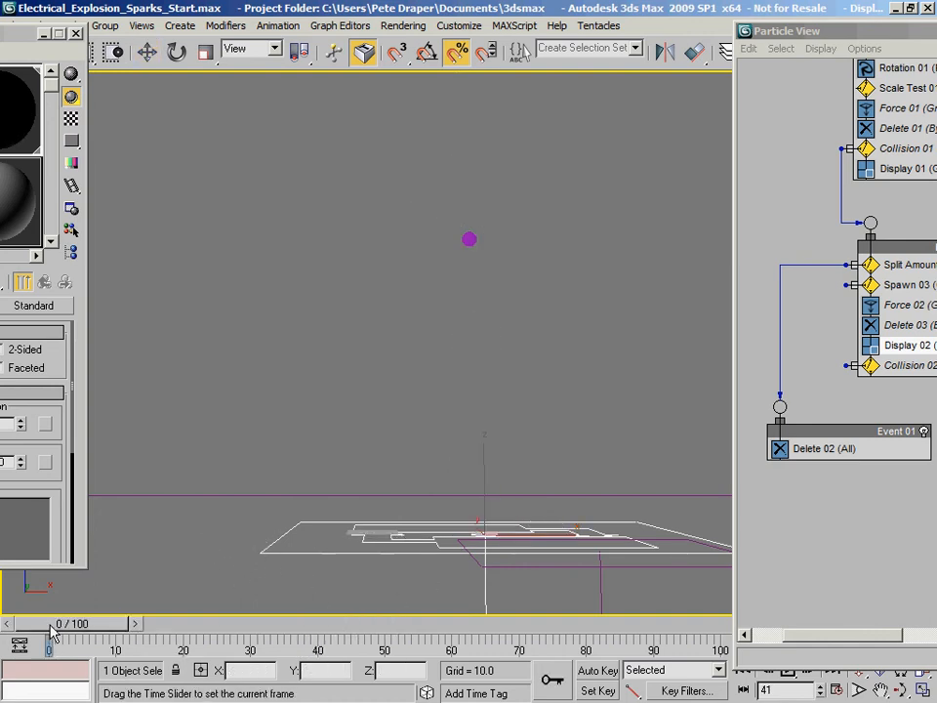
- Widen Particle View, show the Scale Test's parameters, and shift the bounced sparks event slightly closer to the event above
drag(795, 32, 206, 11)
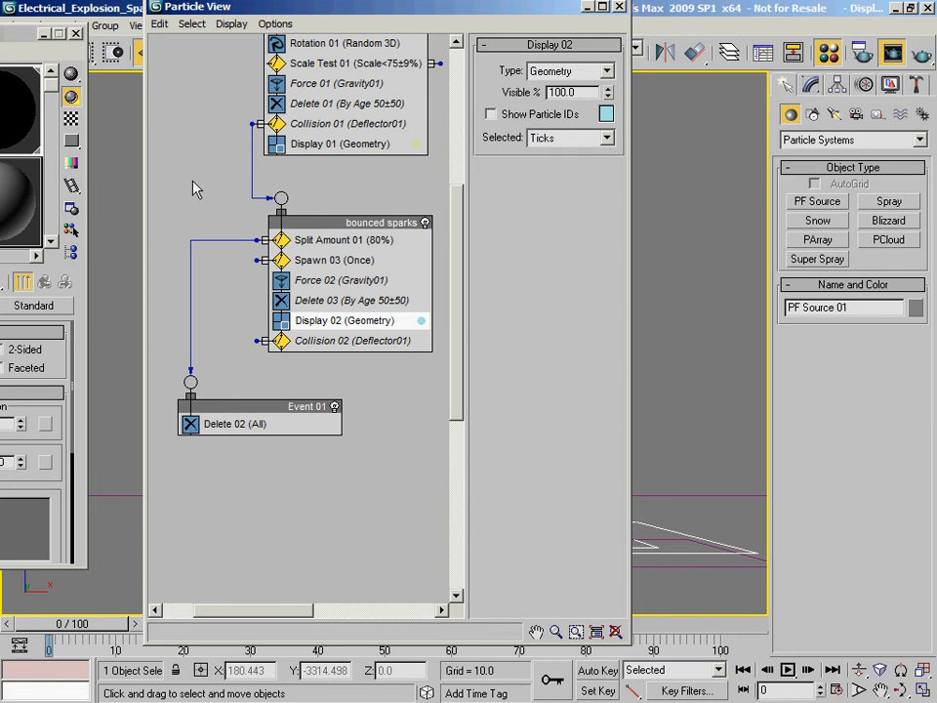
middle_drag(416, 108, 445, 225)
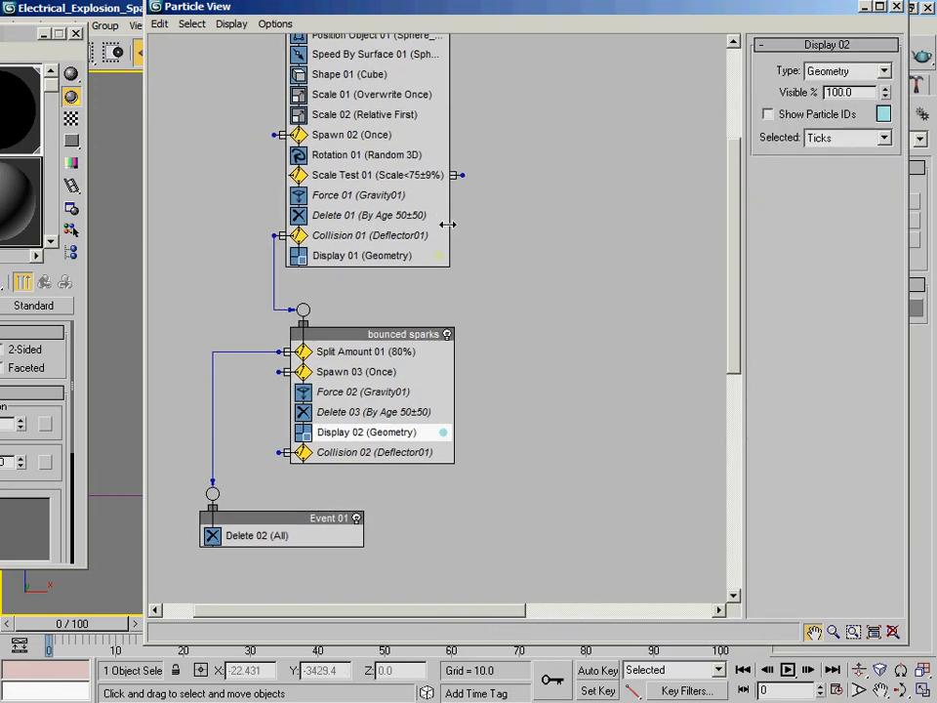
click(382, 179)
middle_drag(581, 380, 568, 331)
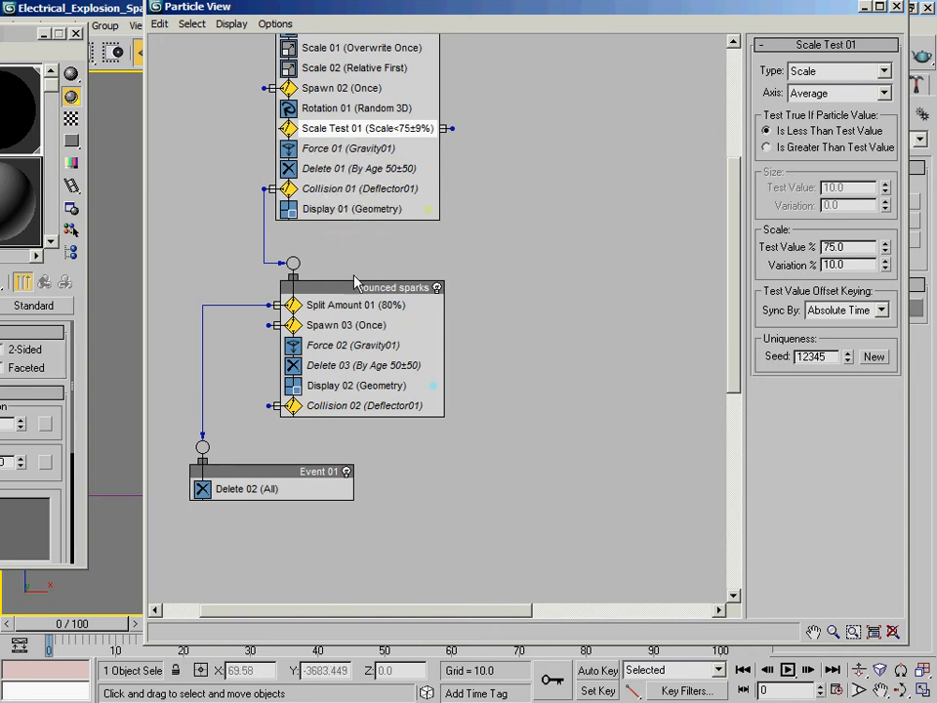
mouse_move(380, 287)
mouse_down()
mouse_move(381, 274)
mouse_move(372, 279)
mouse_up()
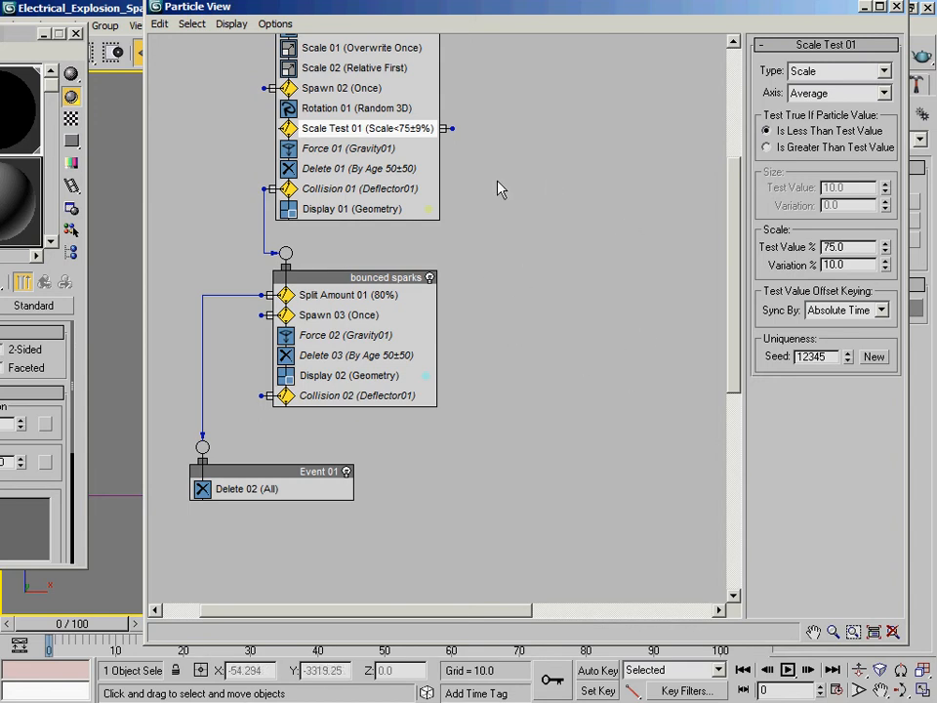
- Copy the Force, Delete and Collision operators from bounced sparks and paste them as a new non-instanced event beside it
click(367, 340)
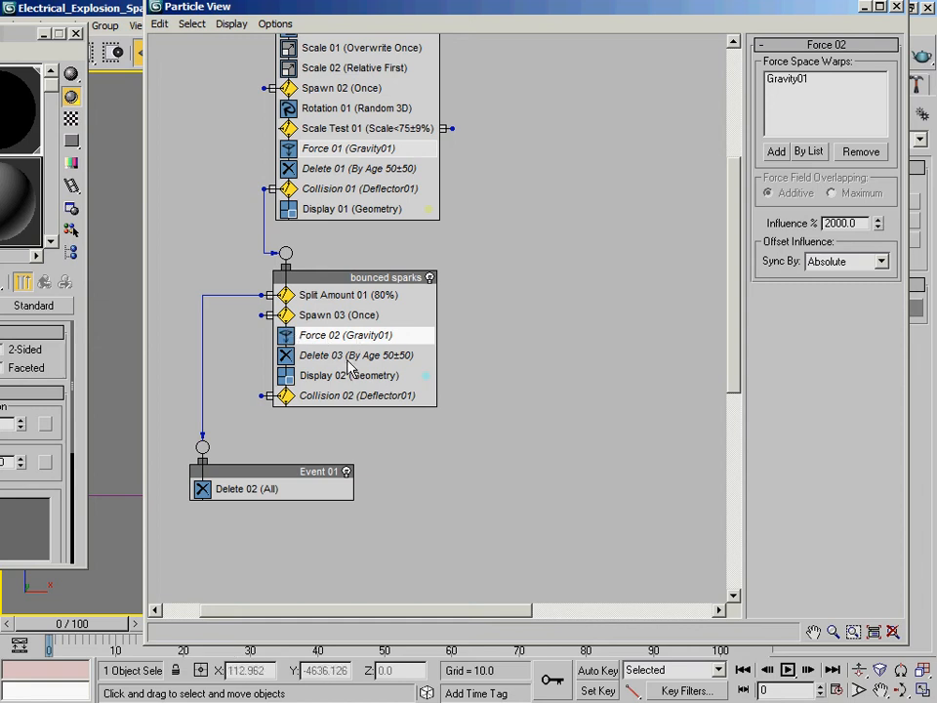
ctrl+click(349, 358)
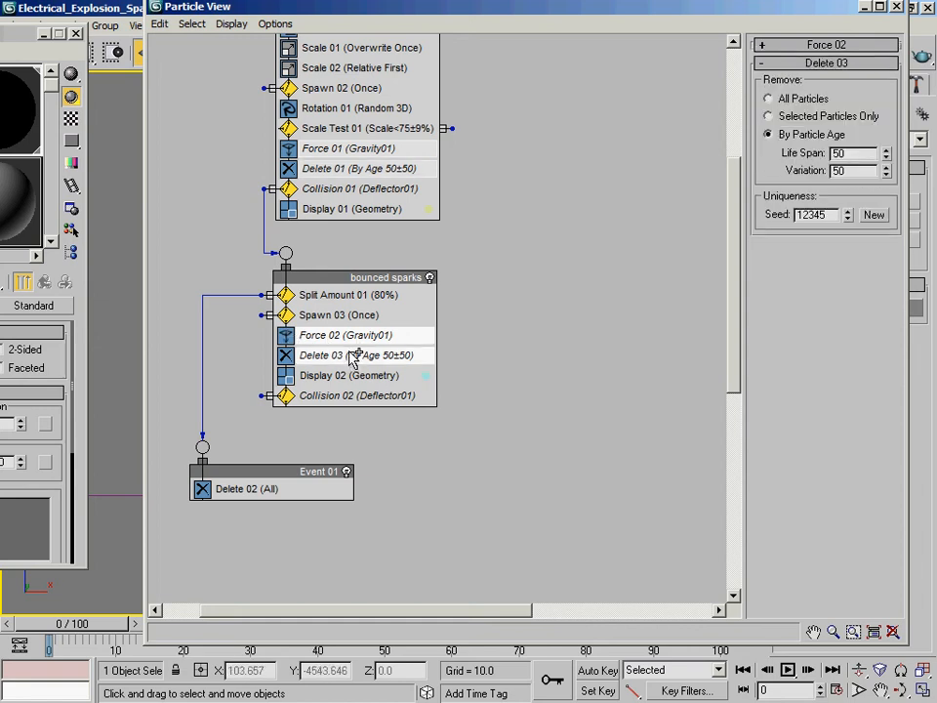
ctrl+click(335, 399)
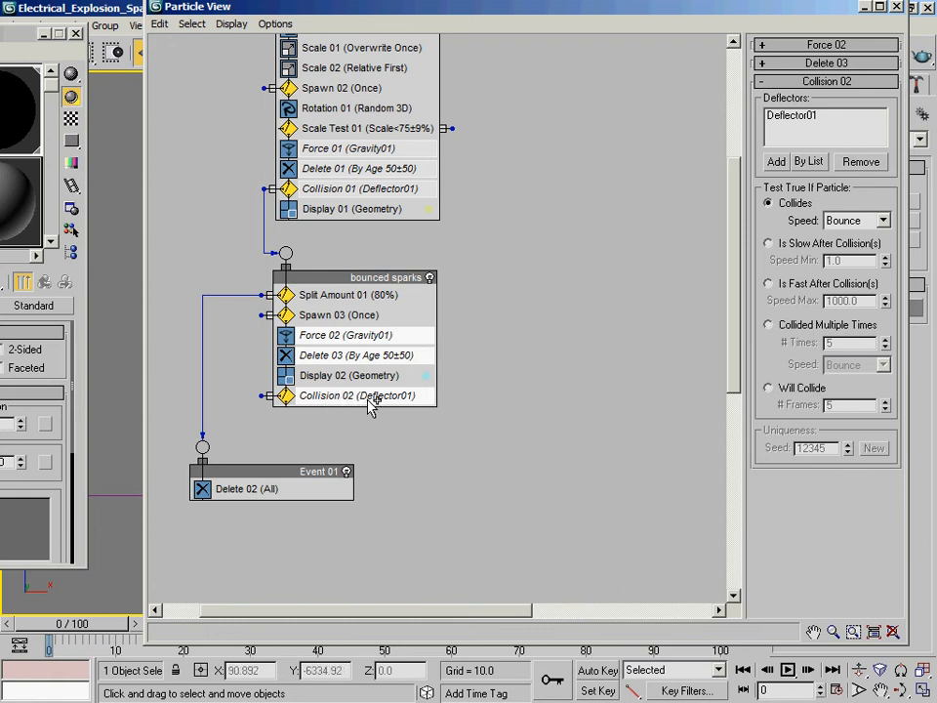
right_click(362, 404)
click(414, 519)
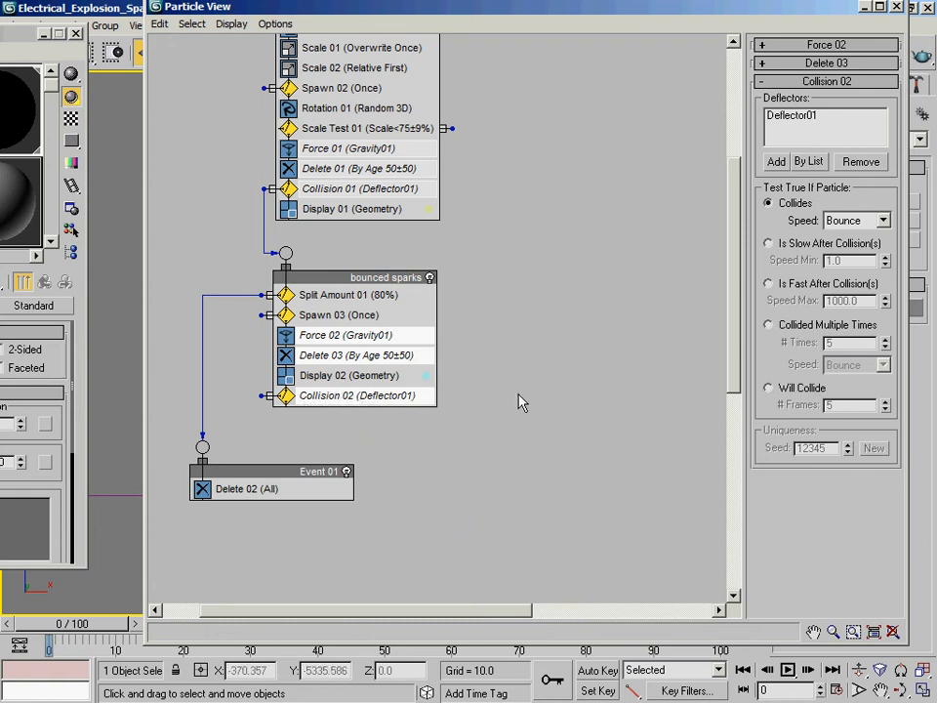
right_click(570, 282)
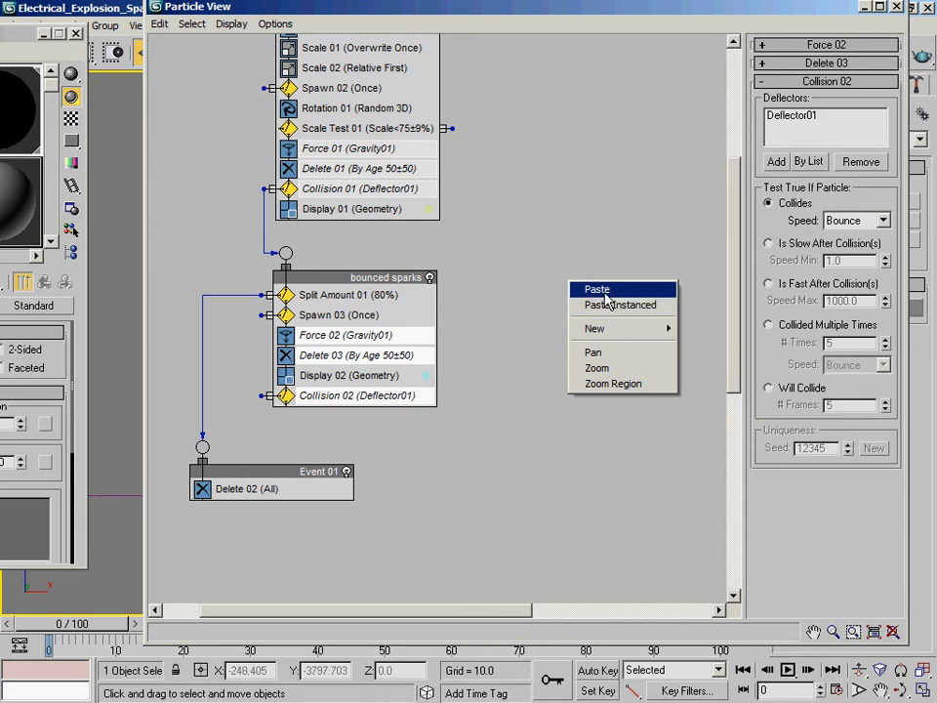
click(596, 290)
drag(621, 290, 573, 282)
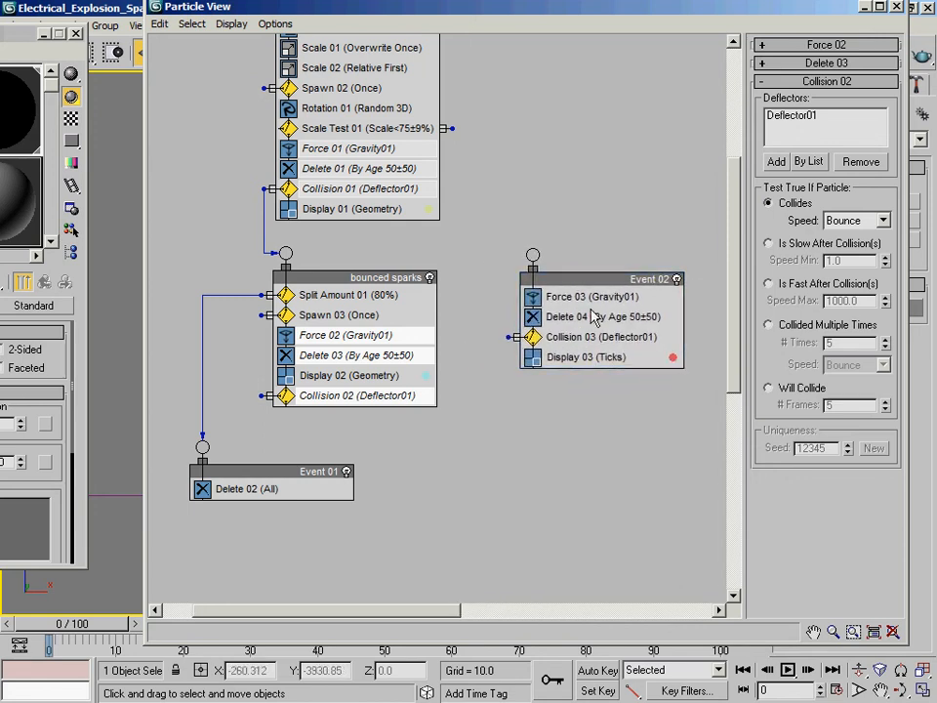
- Set the new event's Force influence to 1500% and wire the Scale Test's output to that event
click(590, 297)
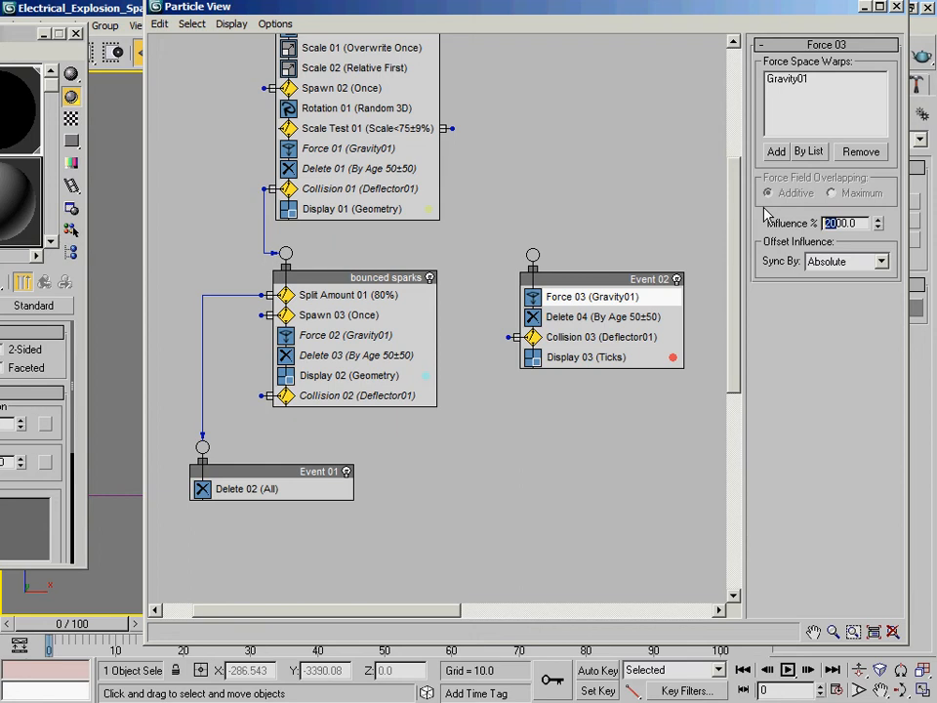
text(15)
key(Return)
drag(426, 4, 447, 75)
drag(465, 192, 546, 320)
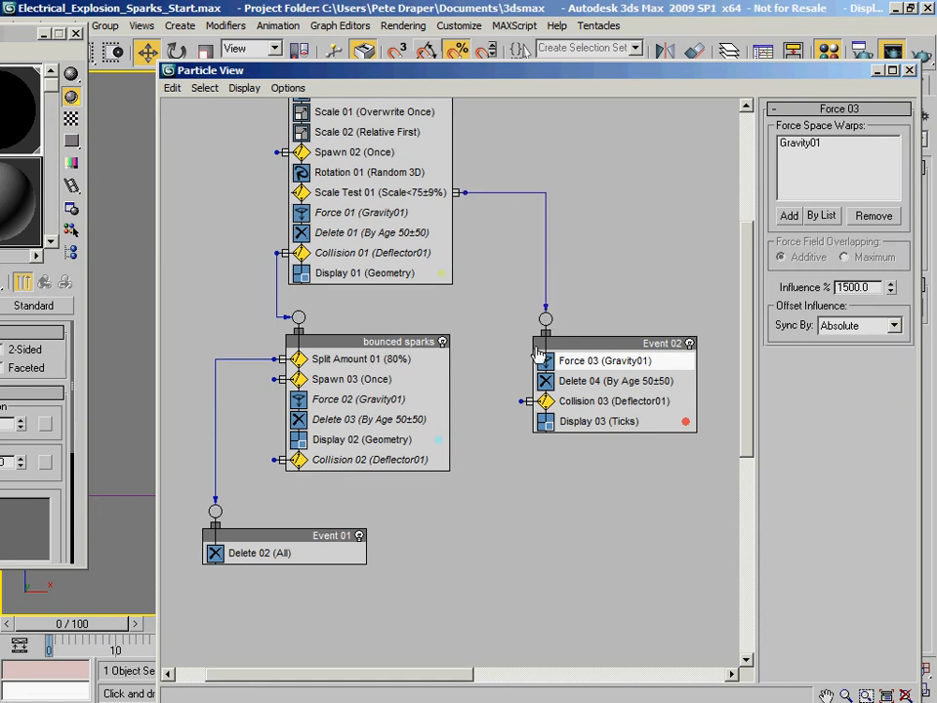
- Set Event 02's Delete operator to a life span of 25 with 25 variation, and move the event further from bounced sparks
click(613, 384)
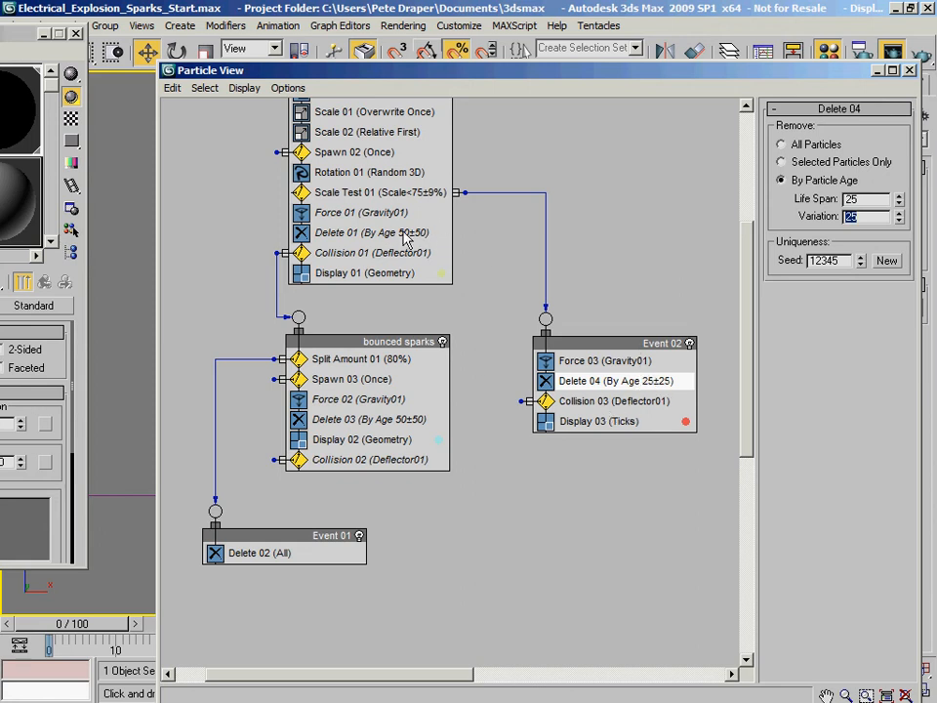
drag(623, 348, 661, 340)
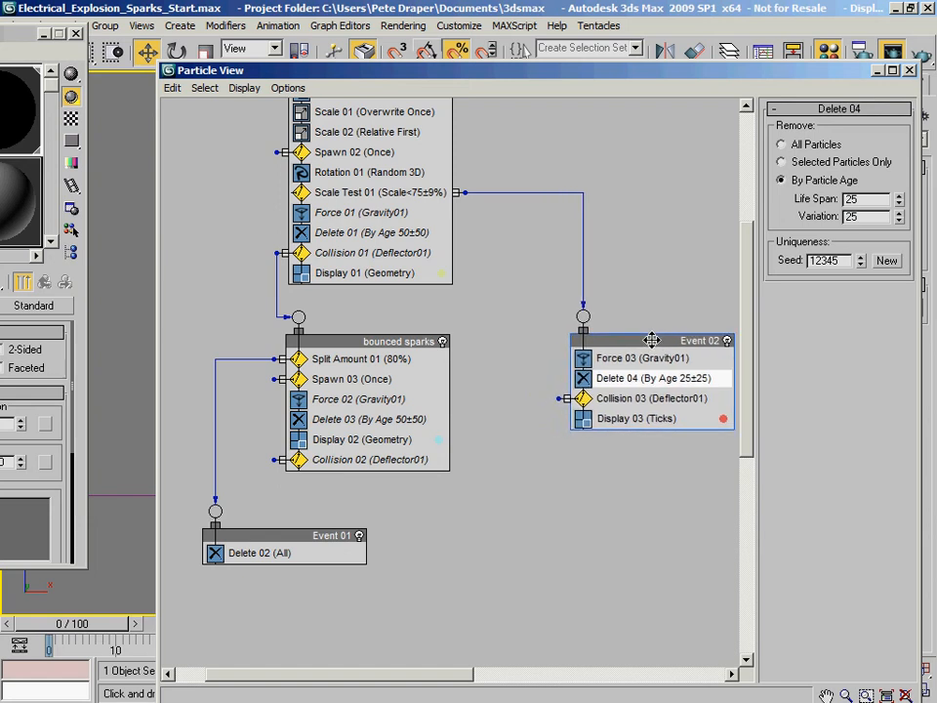
click(621, 394)
middle_drag(603, 519, 561, 414)
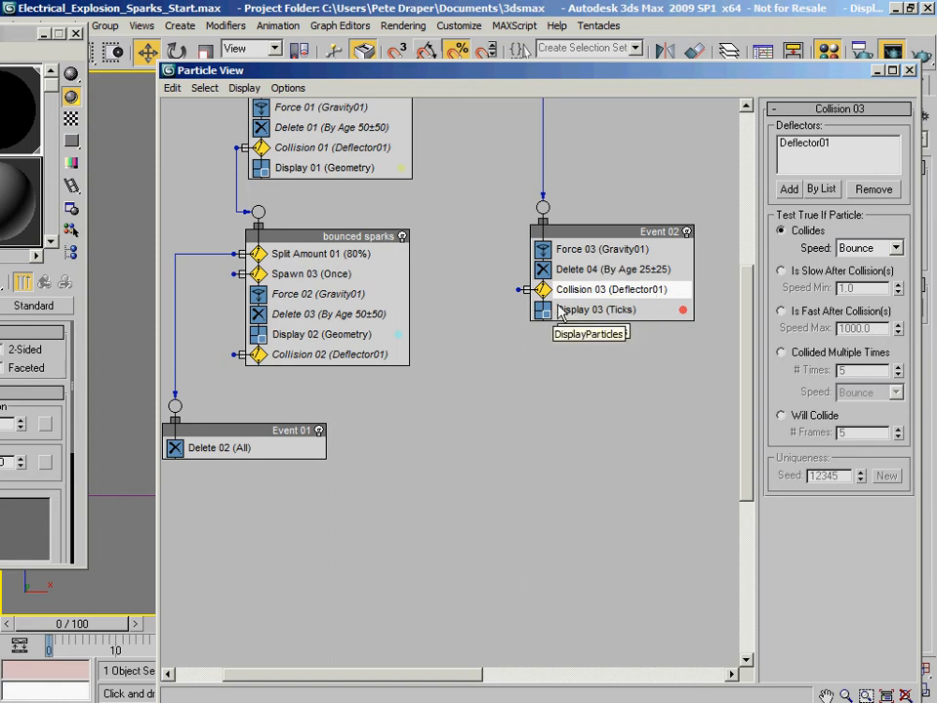
- Copy Event 02's Force, Delete and Collision operators and paste them instanced as a new event below it
click(613, 258)
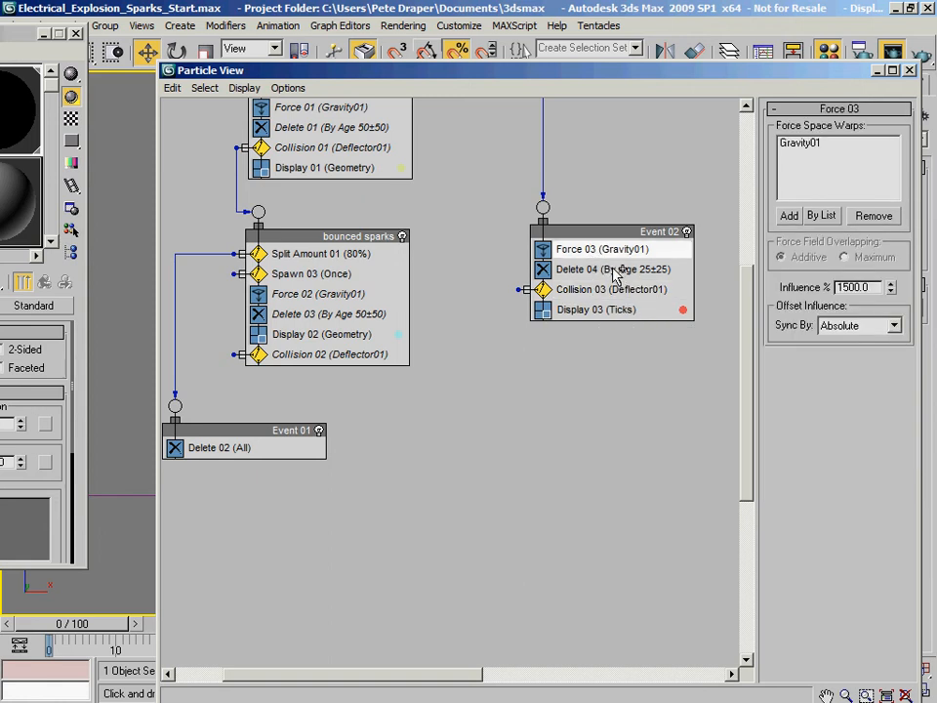
ctrl+click(614, 271)
ctrl+click(613, 289)
right_click(605, 291)
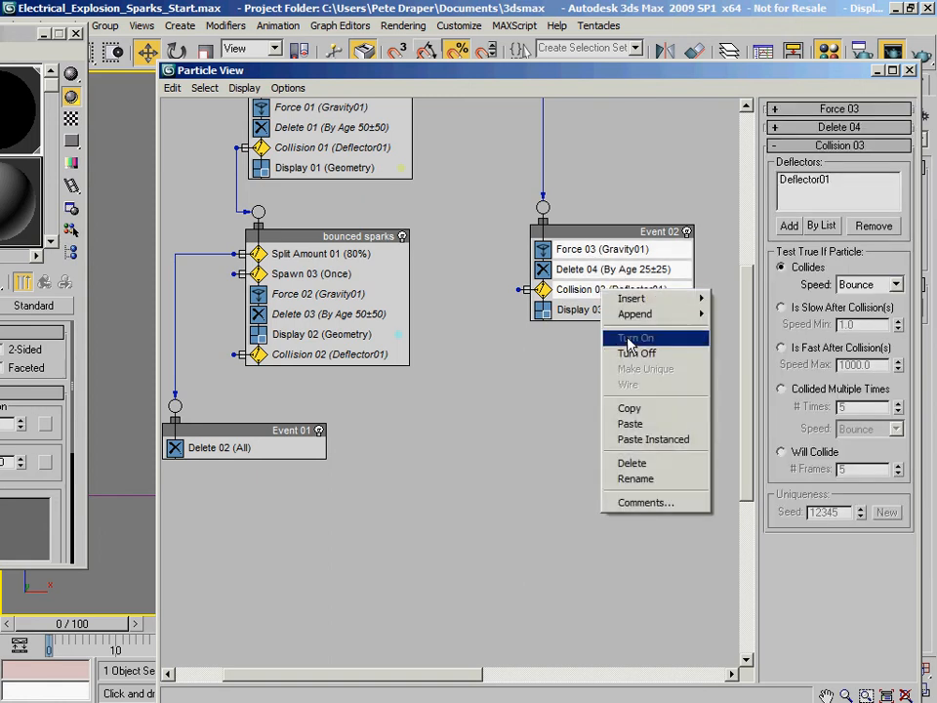
click(636, 409)
right_click(524, 430)
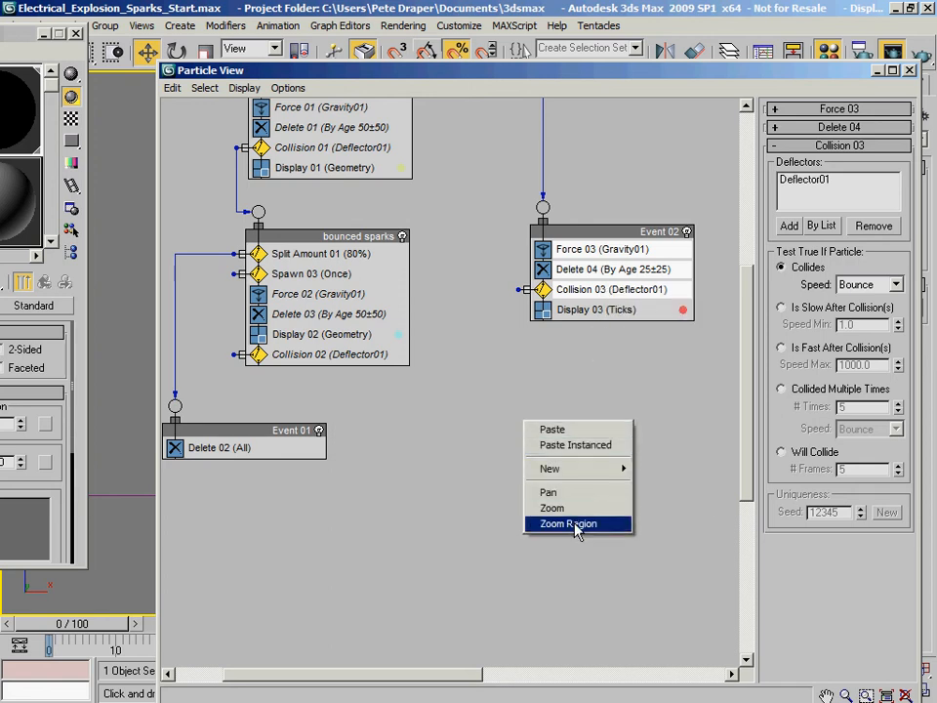
click(585, 445)
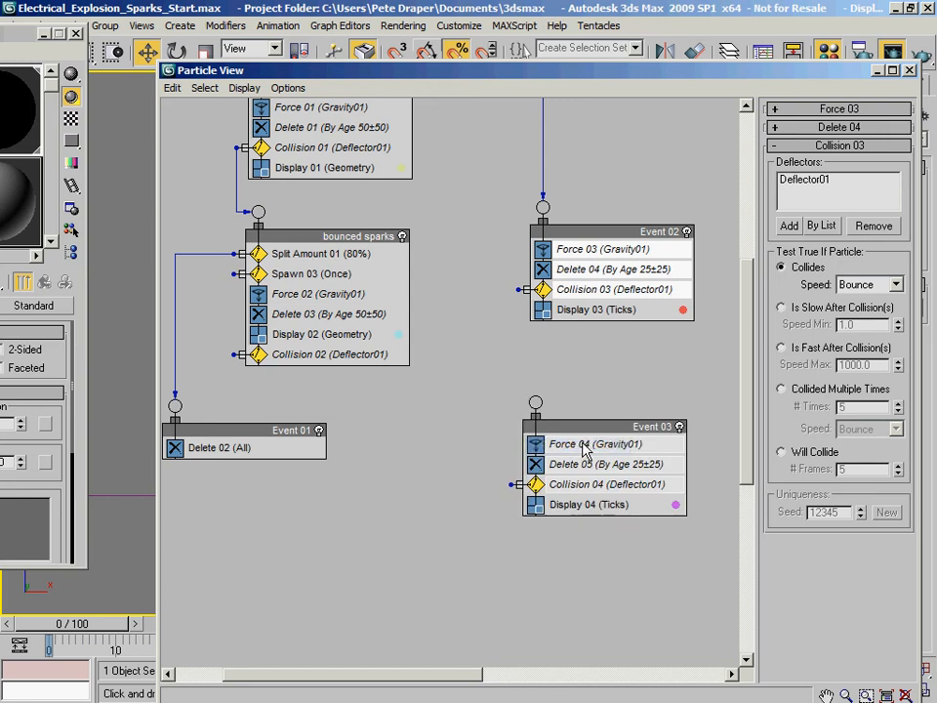
drag(619, 430, 579, 429)
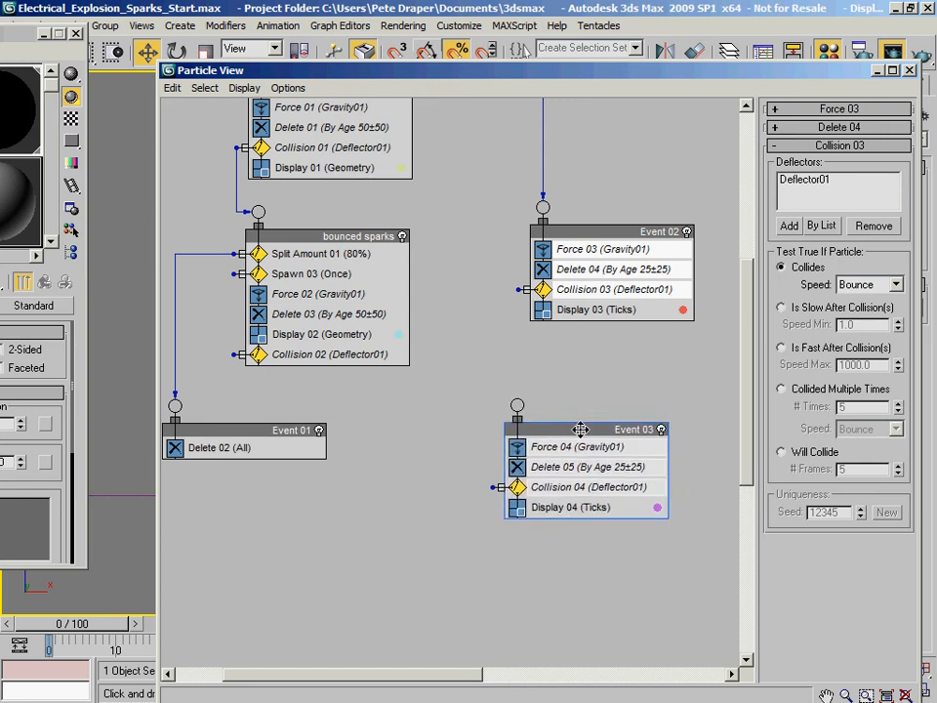
- Wire Event 02's Collision test to the new event below it
click(594, 289)
click(590, 311)
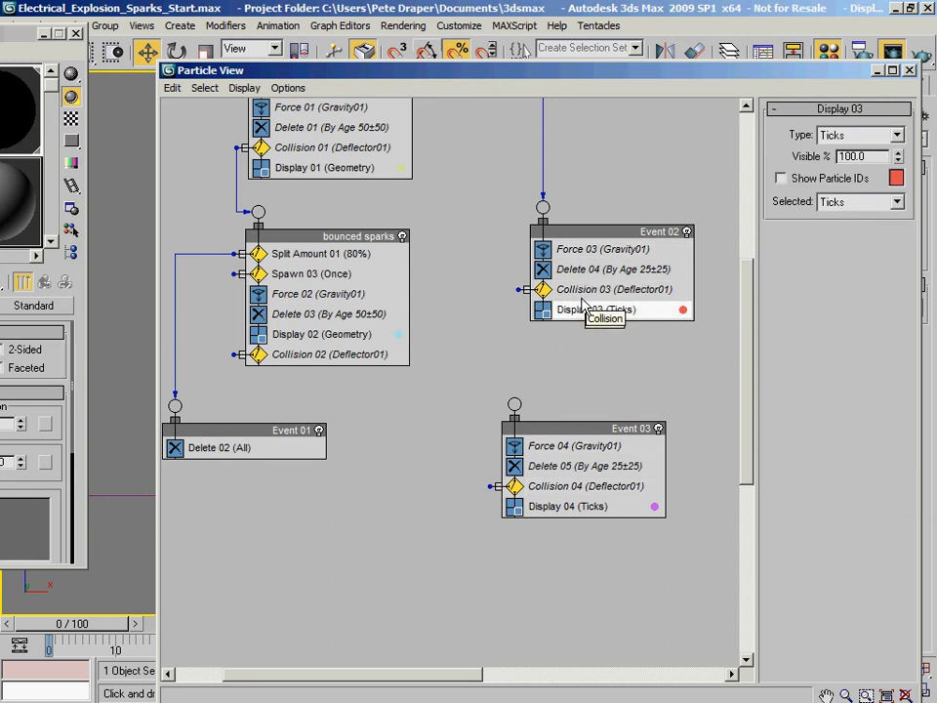
drag(519, 290, 515, 402)
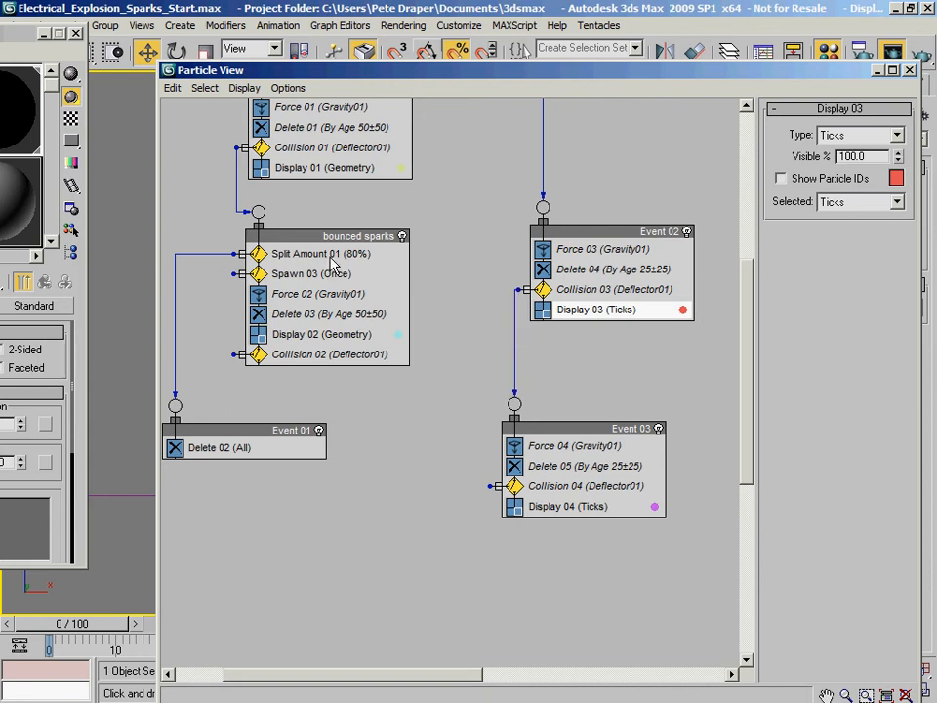
- Paste an instance of the bounced sparks Split Amount test above Event 03's Force operator and wire it to the Delete event
click(276, 258)
right_click(337, 258)
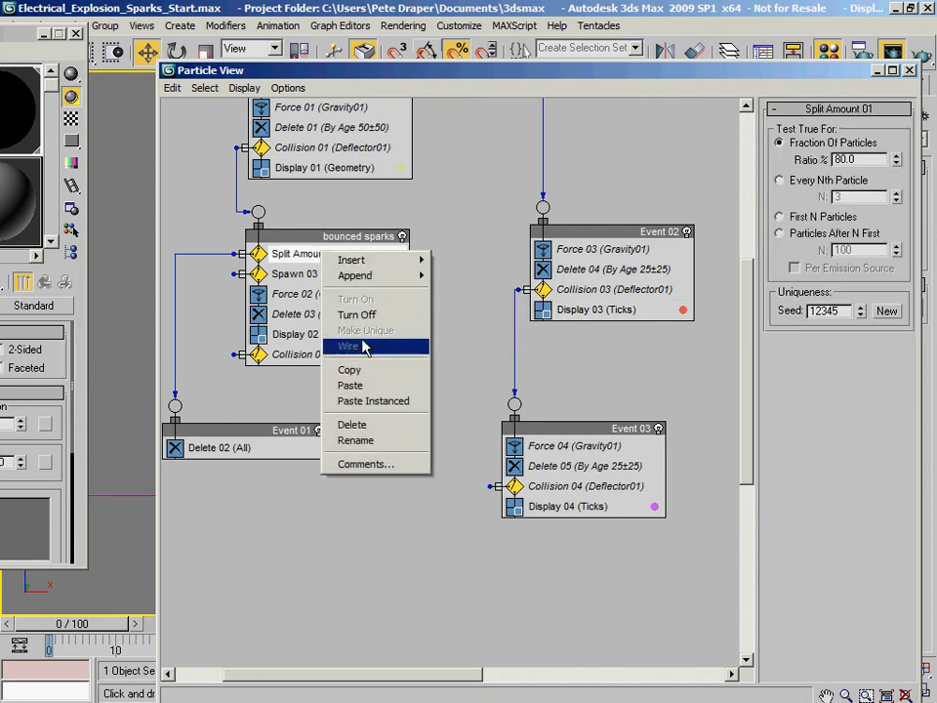
click(353, 372)
click(566, 447)
right_click(574, 447)
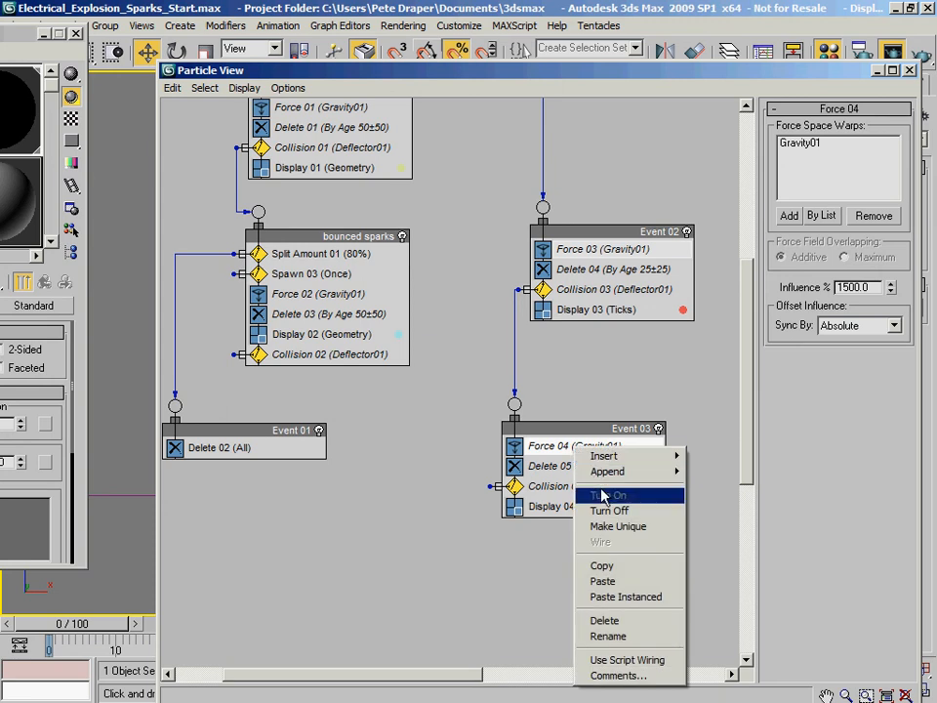
click(630, 598)
drag(560, 465, 179, 405)
drag(564, 428, 574, 413)
- Set the display type of both Event 02 and Event 03 to Geometry
click(630, 311)
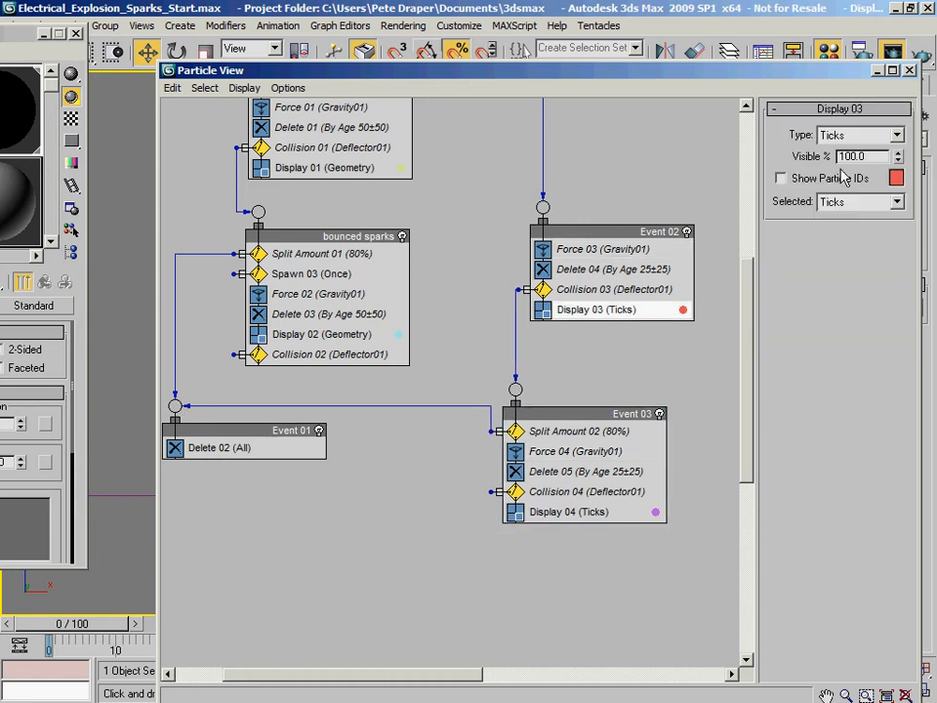
click(897, 135)
click(842, 223)
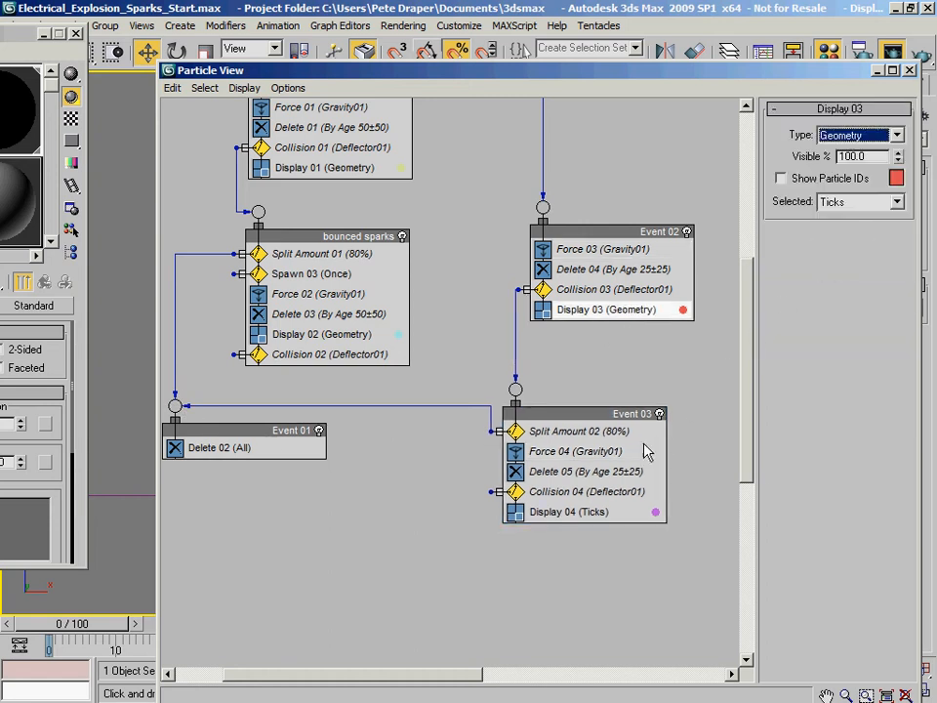
click(586, 513)
click(847, 139)
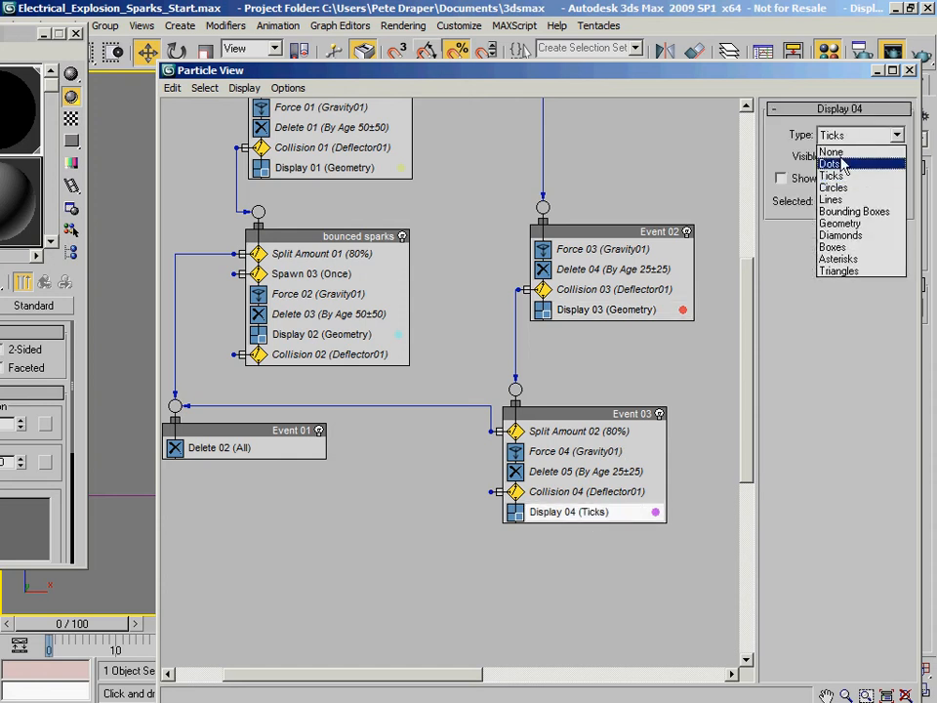
click(838, 223)
- Move Particle View aside and scrub from frame 0 to about frame 64 to review the sparks in the camera view
drag(361, 71, 928, 81)
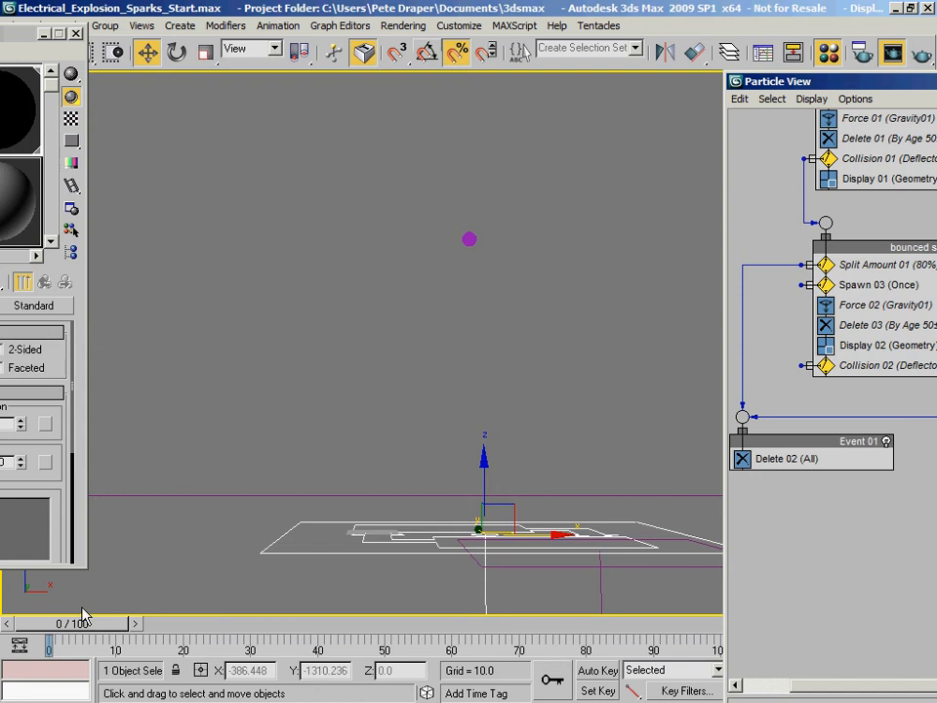
drag(88, 616, 310, 642)
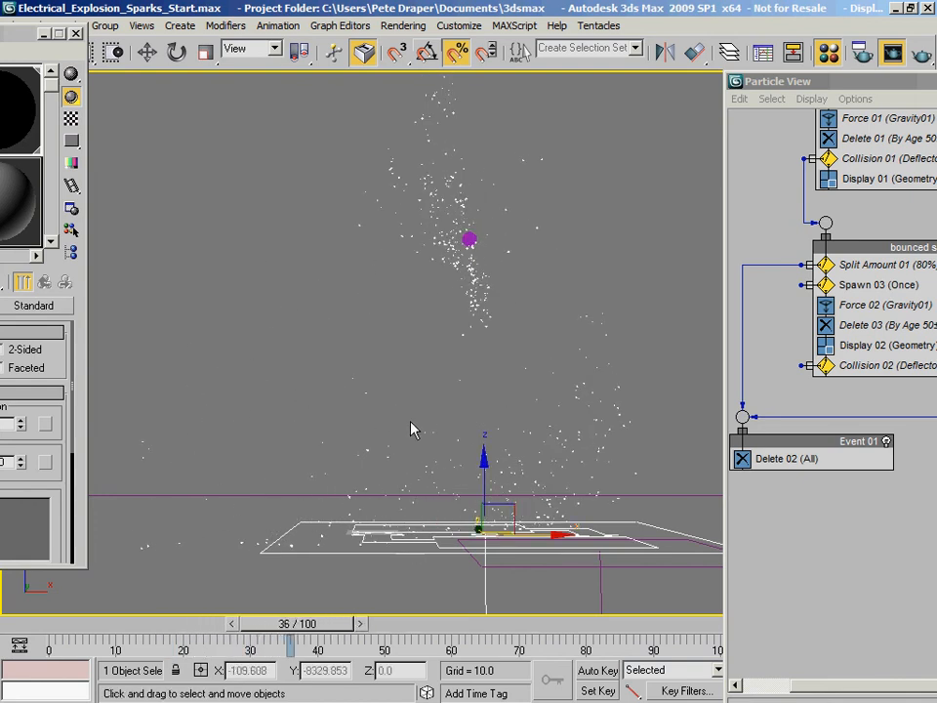
key(w)
drag(325, 626, 520, 624)
key(w)
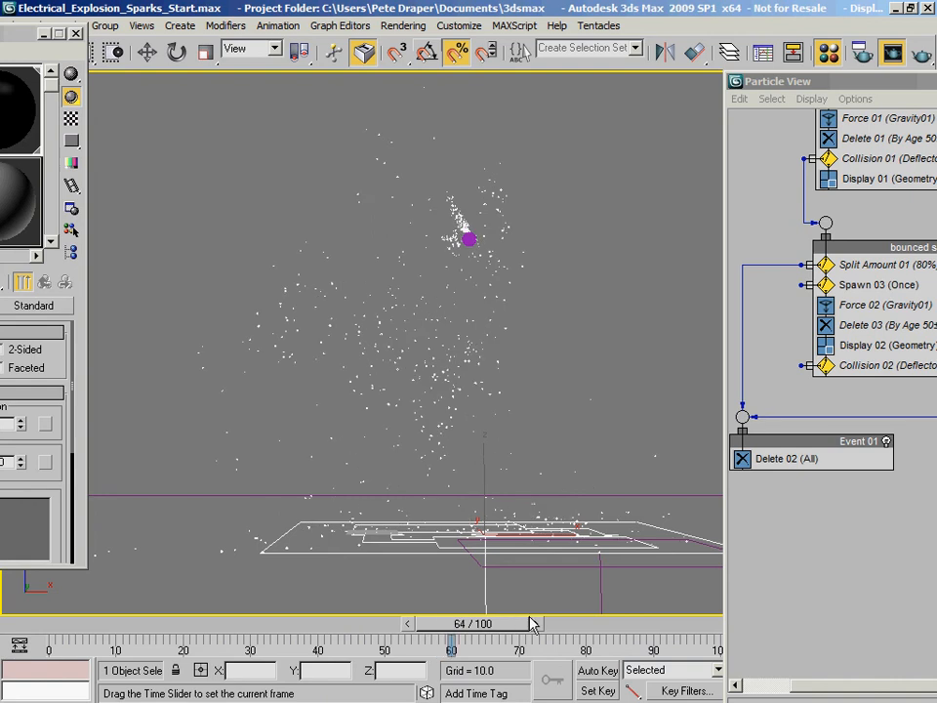
- Scrub to frame 80 to review the sparks in the camera view and return to frame 0
click(247, 544)
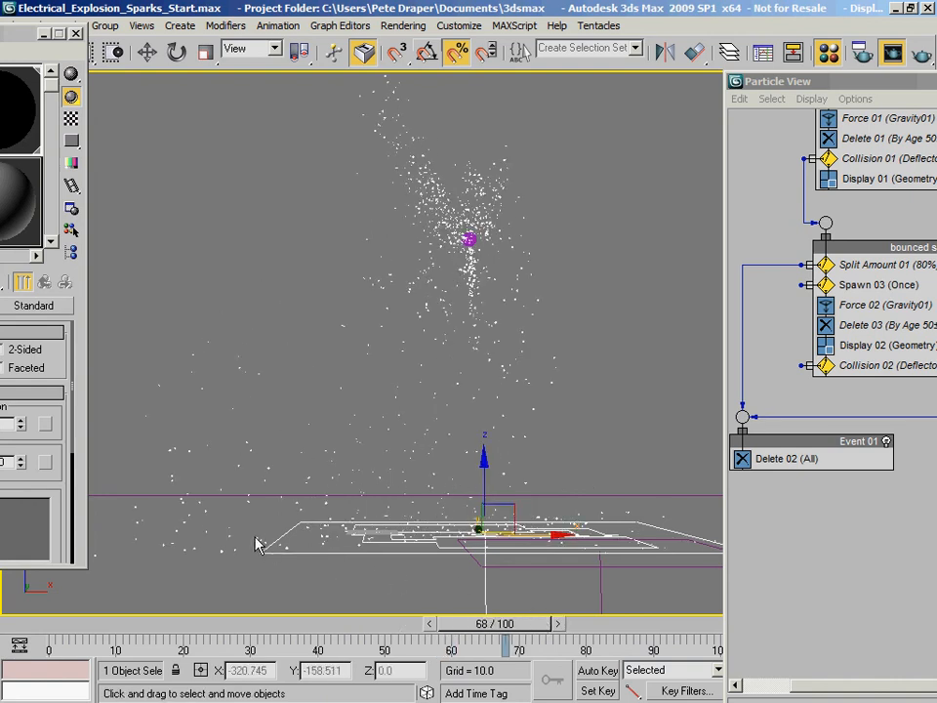
drag(548, 624, 705, 601)
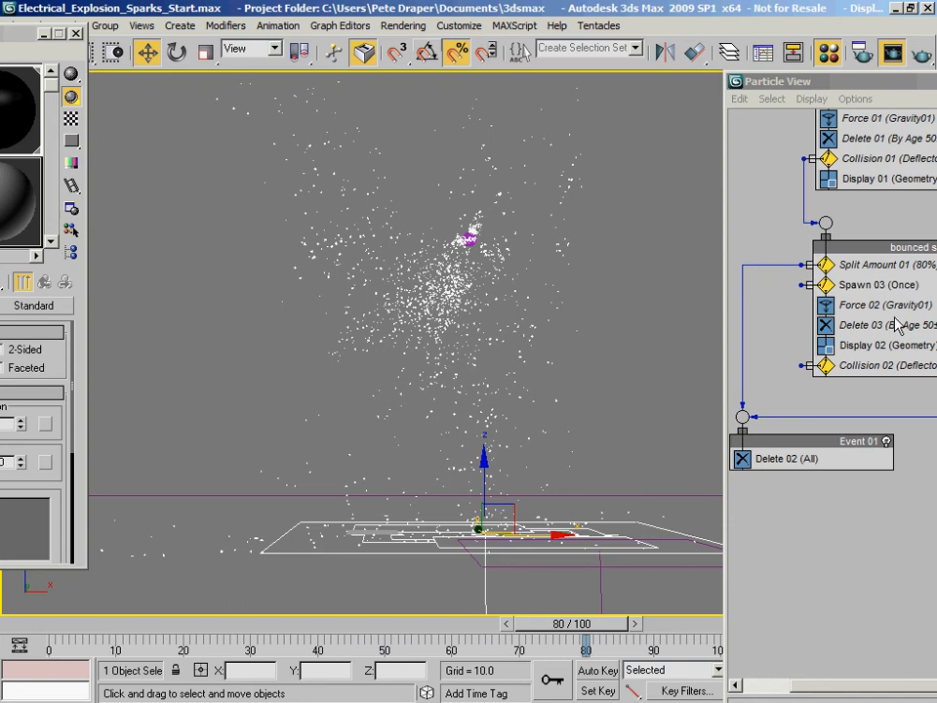
drag(791, 82, 845, 94)
click(45, 628)
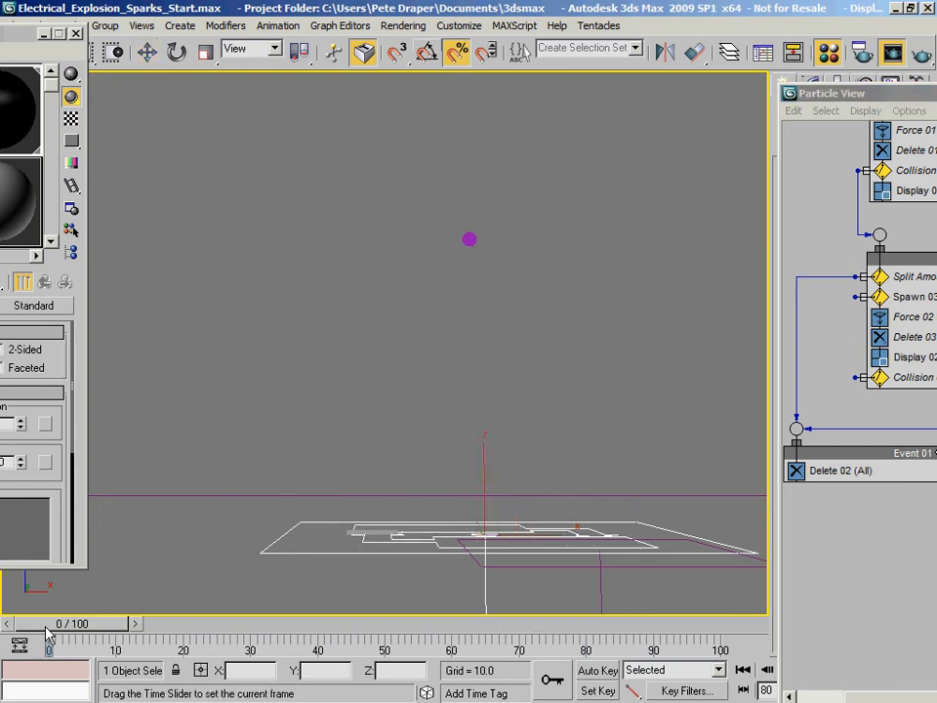
- Set PF Source 01's motion blur type to Object in its object properties
click(827, 95)
drag(825, 95, 254, 59)
middle_drag(468, 180, 516, 357)
click(340, 262)
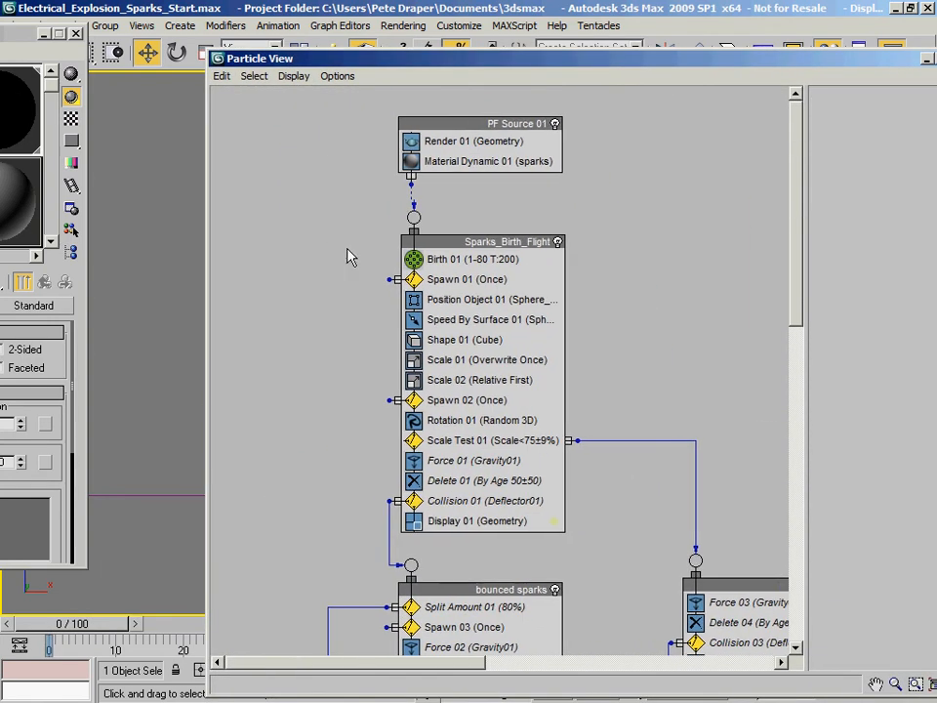
drag(369, 53, 284, 42)
click(414, 107)
right_click(416, 109)
click(463, 322)
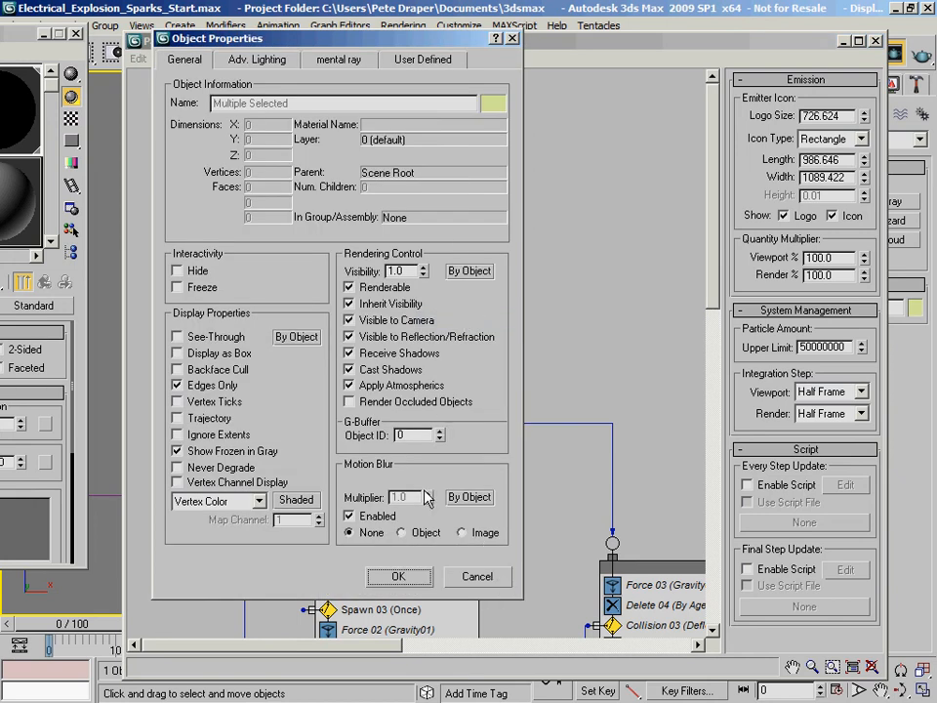
click(401, 533)
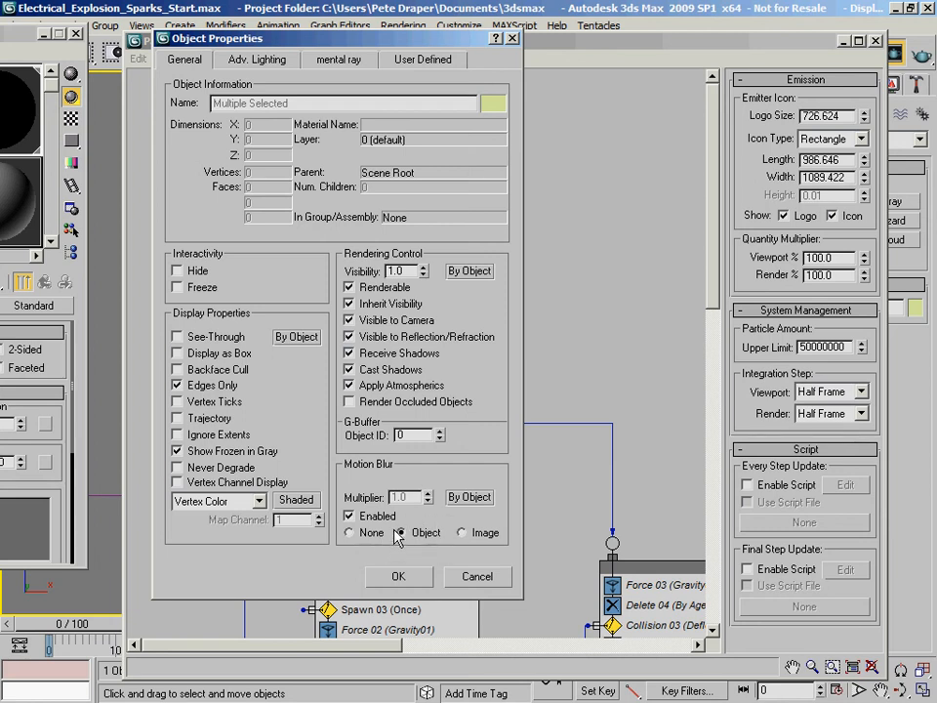
click(400, 577)
- Close Particle View and the Material Editor to clear the camera view
drag(465, 40, 469, 28)
drag(128, 370, 292, 373)
middle_drag(453, 369, 361, 330)
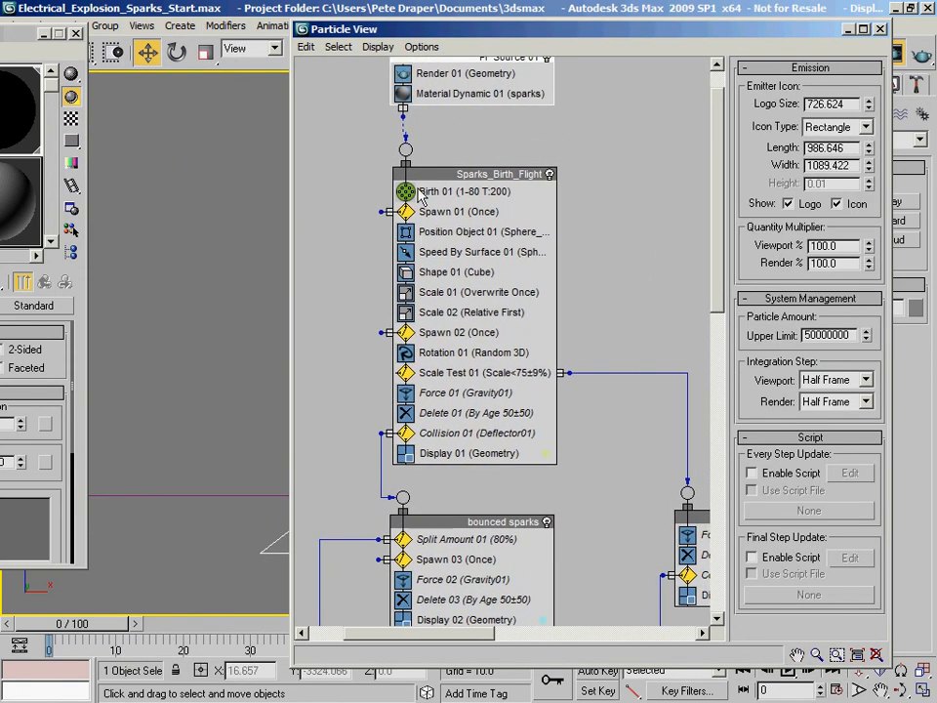
click(881, 32)
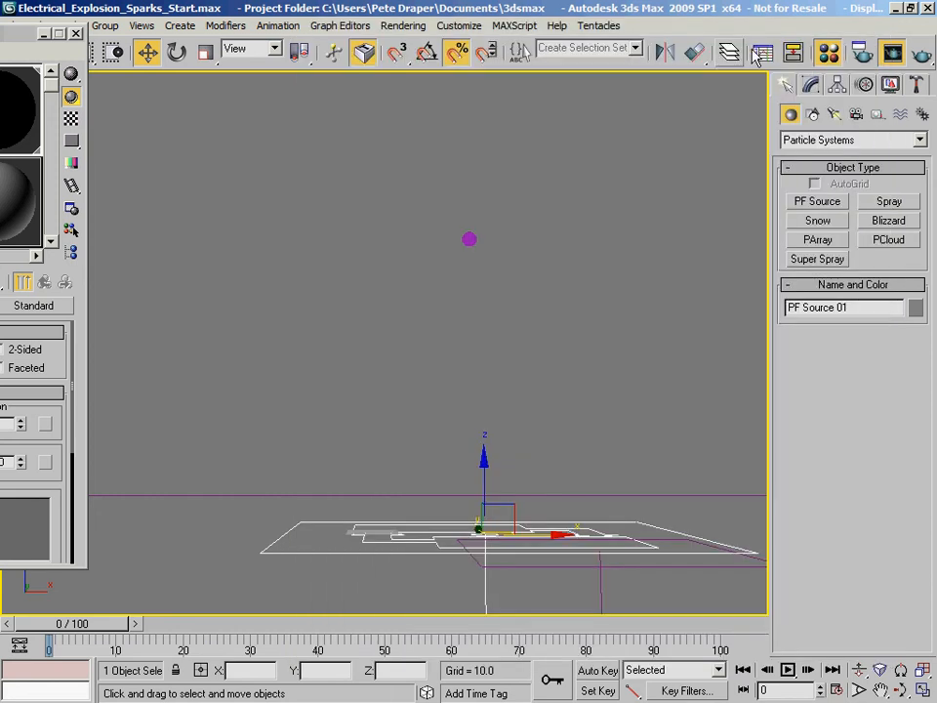
drag(26, 33, 251, 56)
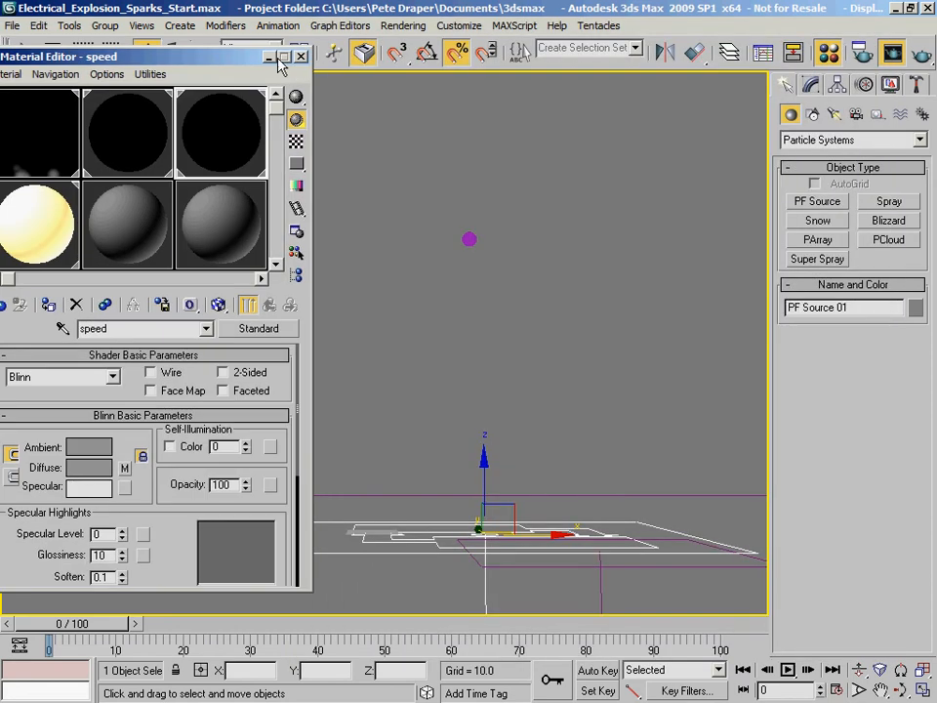
click(302, 58)
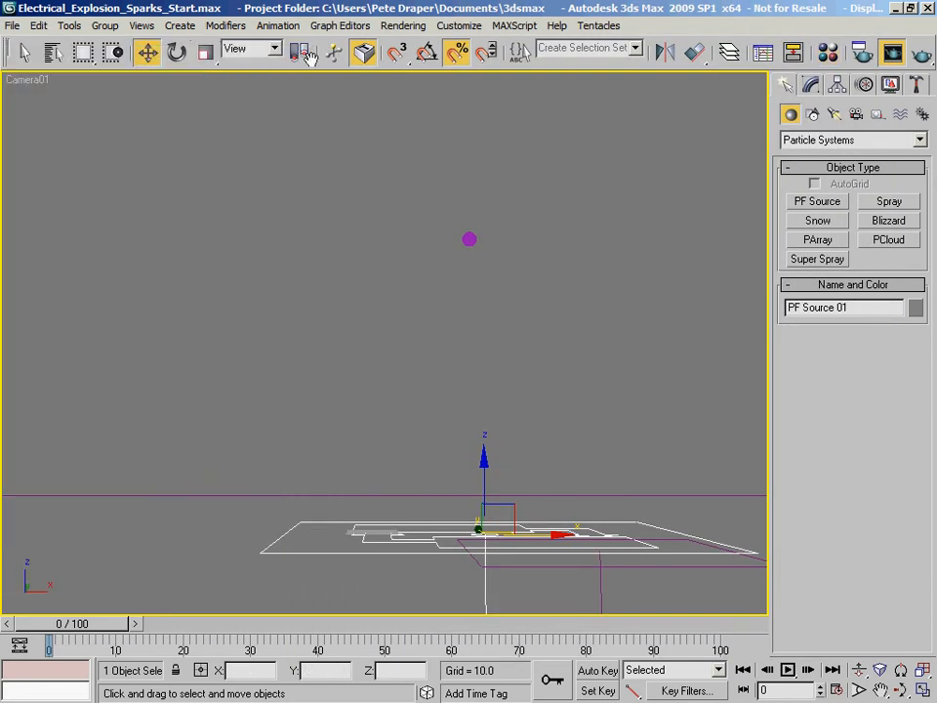
- Add a Lens Effects entry to the scene's render effects
click(403, 25)
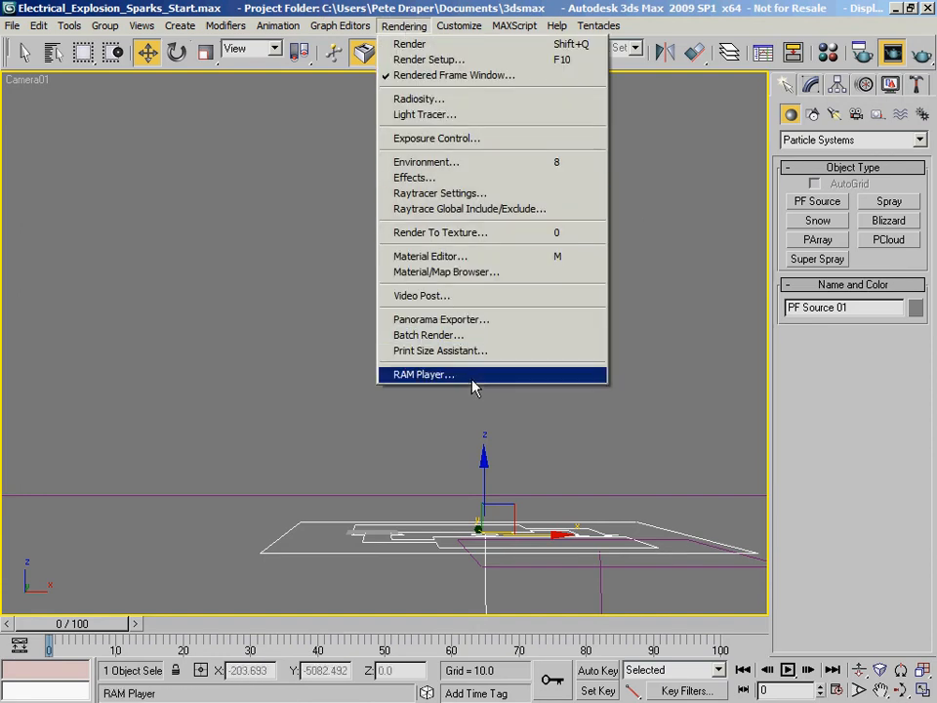
click(465, 178)
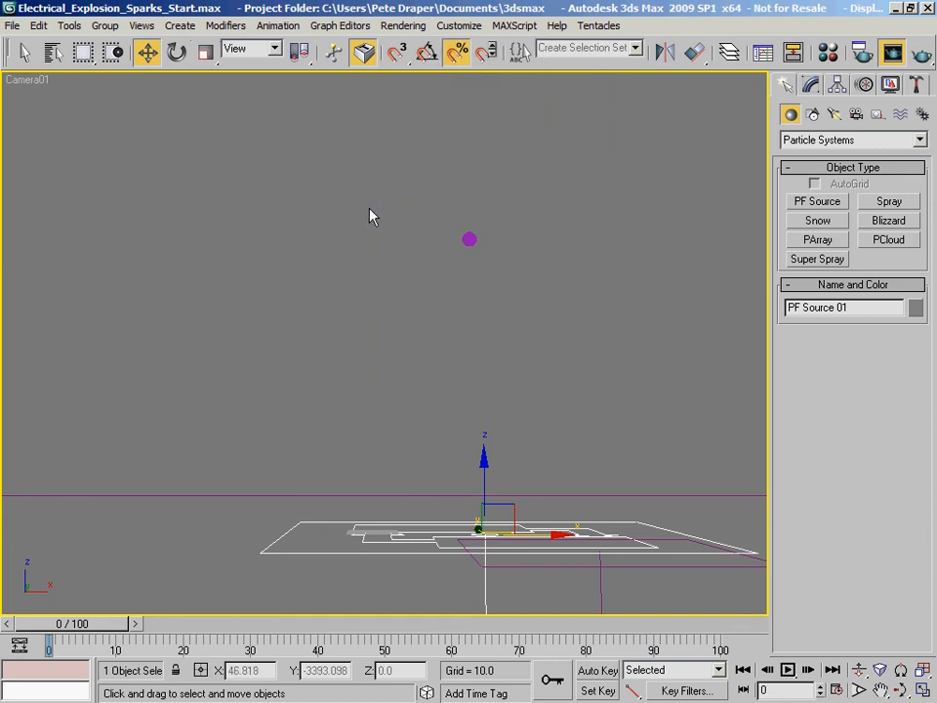
drag(350, 96, 231, 42)
click(317, 121)
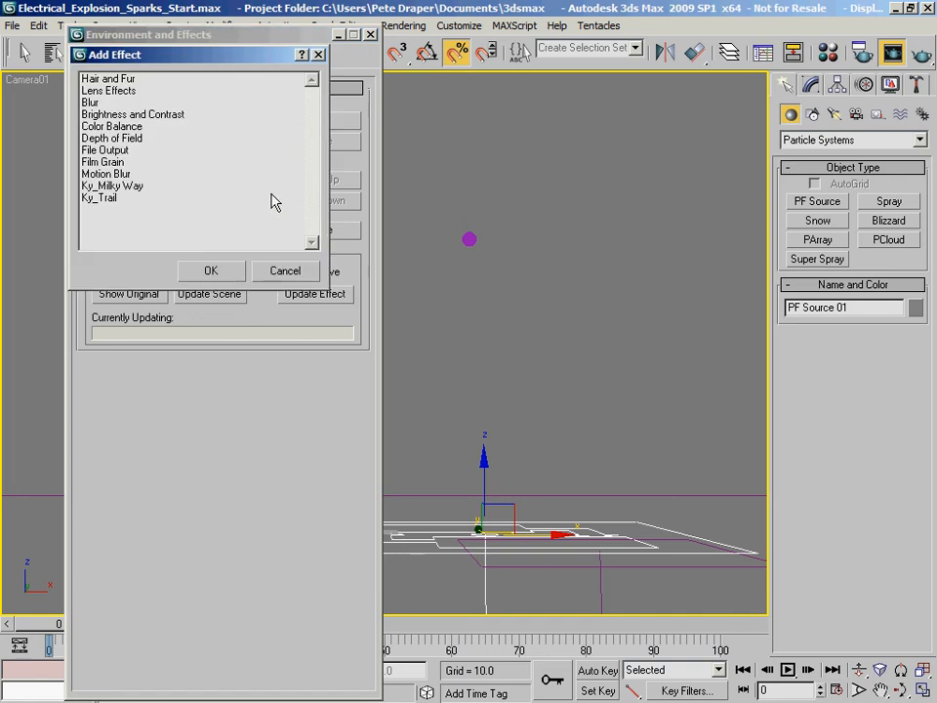
click(122, 90)
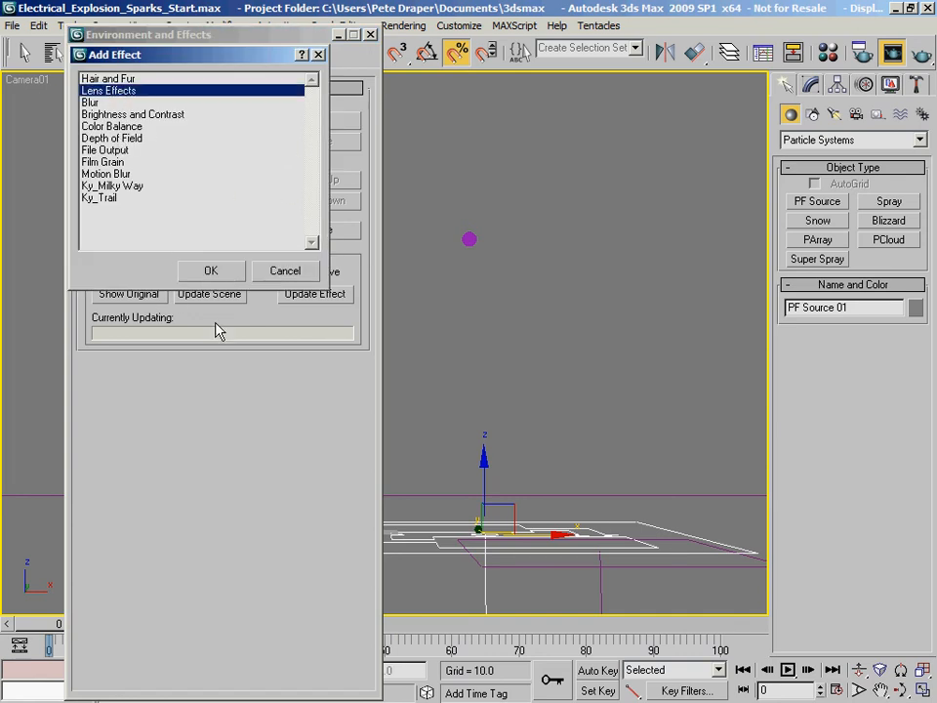
click(213, 270)
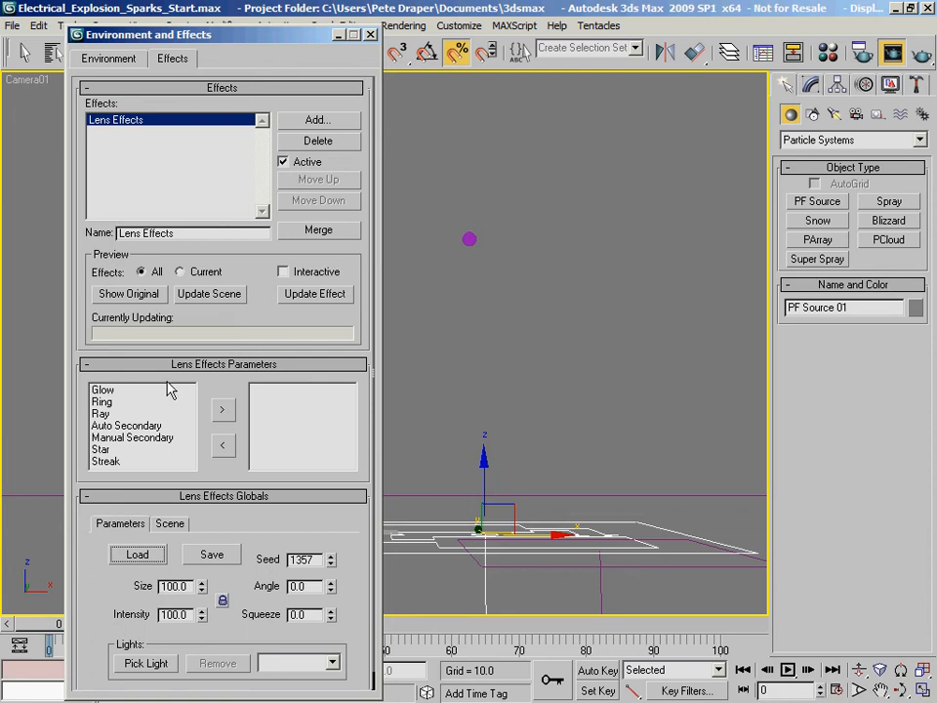
- Add a Glow element to the Lens Effects entry
click(117, 390)
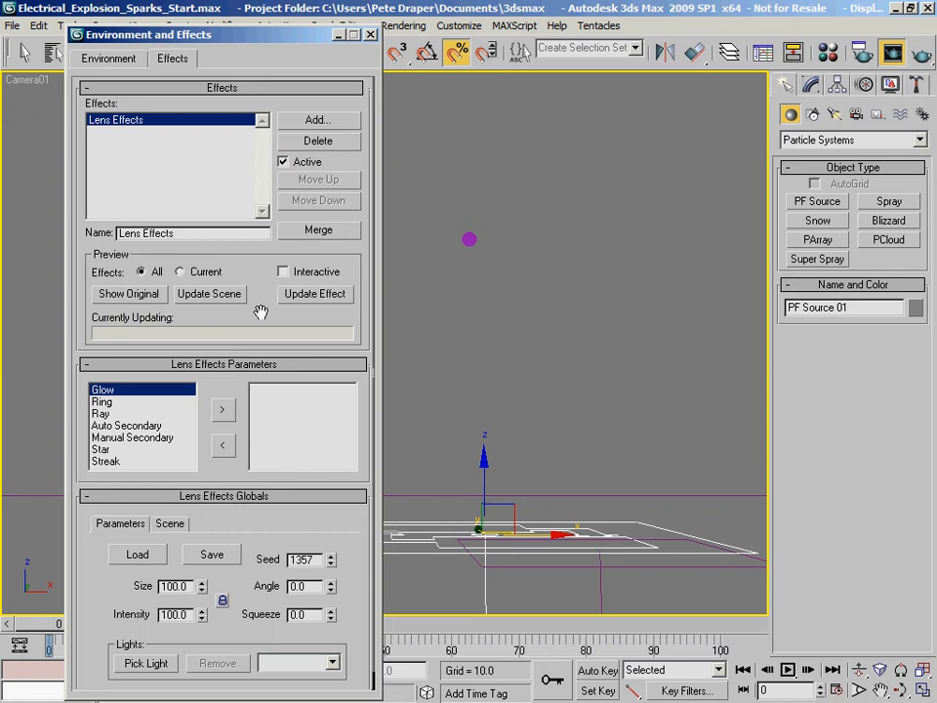
drag(275, 270, 278, 252)
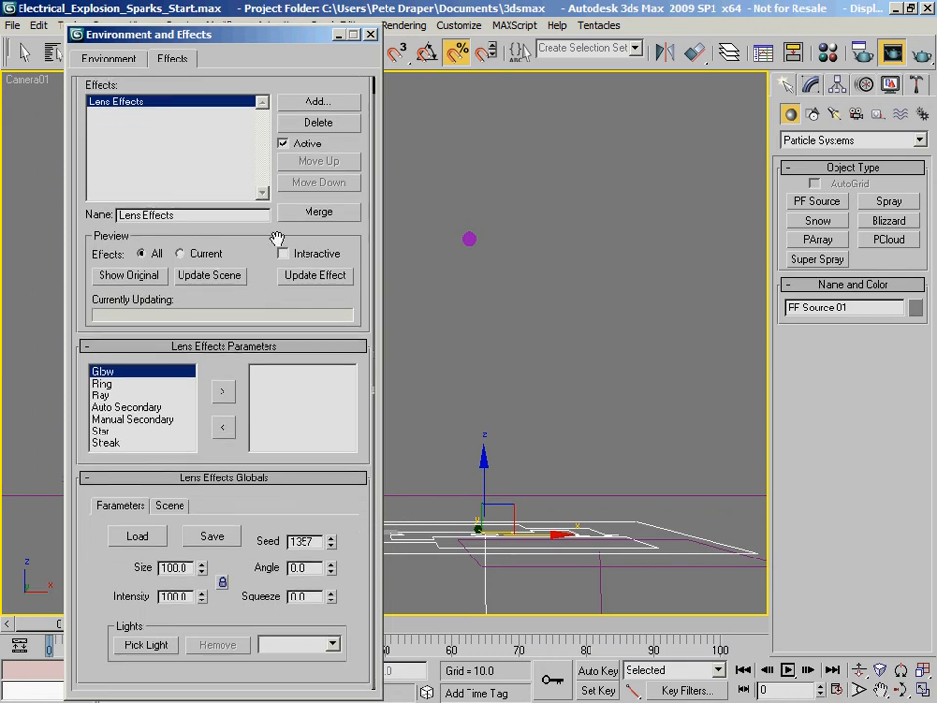
drag(262, 33, 238, 14)
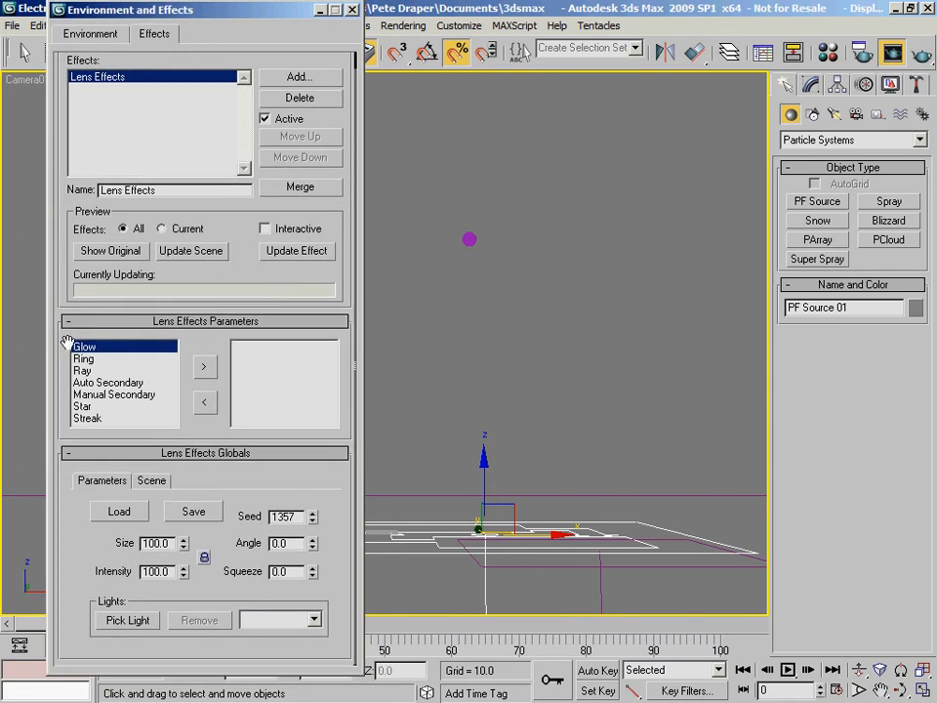
click(205, 368)
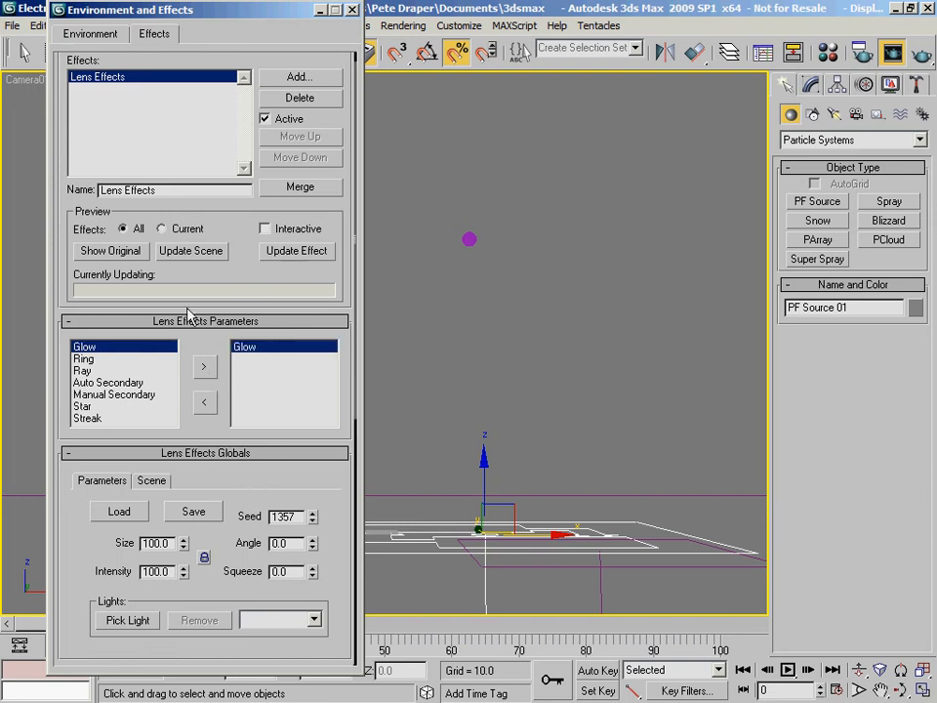
- Shorten the Environment and Effects window to uncover the timeline and move to frame 12 with the Material Editor reopened
drag(162, 673, 182, 598)
drag(103, 624, 183, 637)
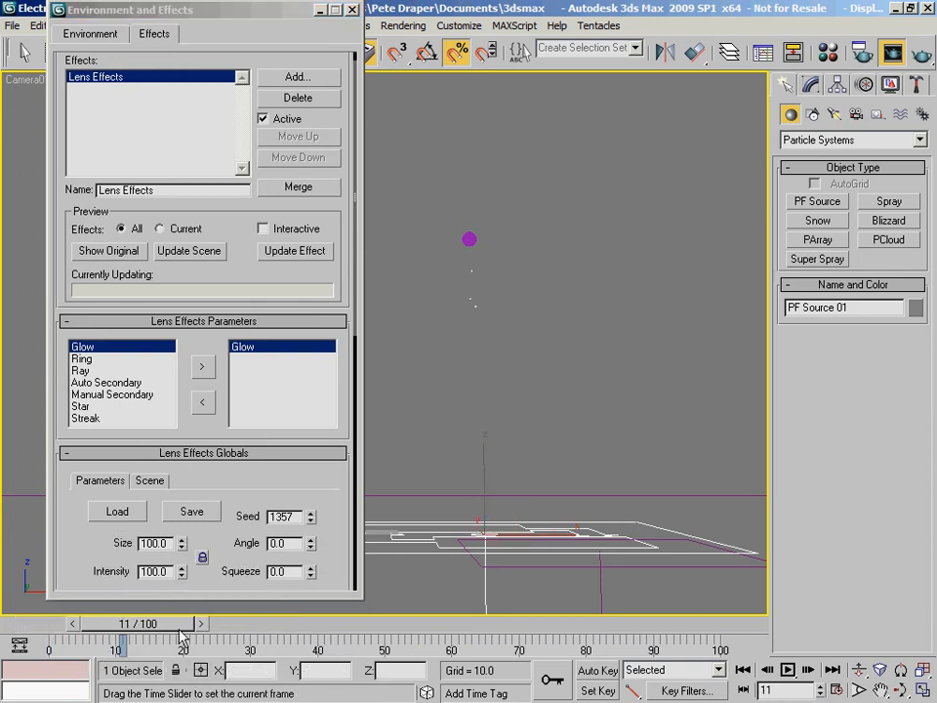
click(826, 57)
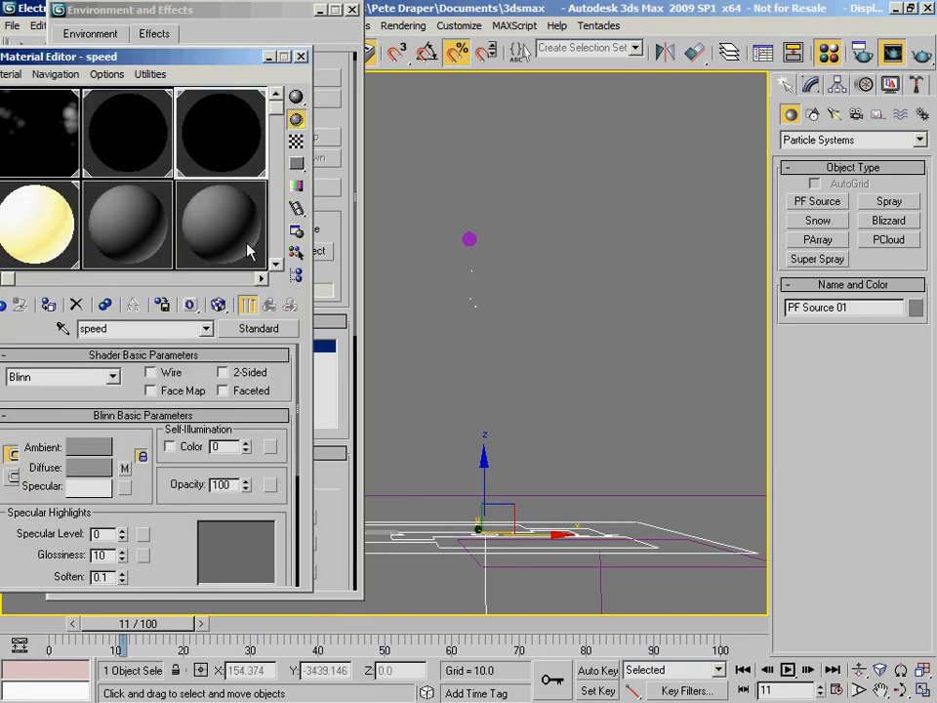
drag(185, 61, 74, 21)
mouse_move(133, 624)
mouse_down()
mouse_move(56, 623)
mouse_move(129, 642)
mouse_up()
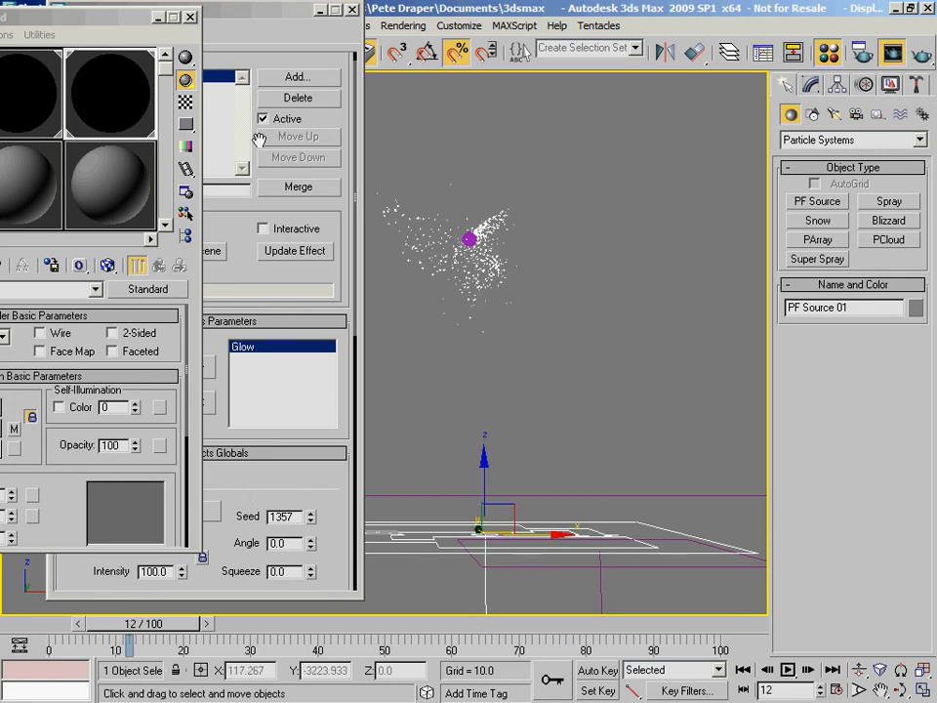
- Inspect the speed material's diffuse colour map and bring the Environment and Effects window back to the front
drag(125, 20, 318, 57)
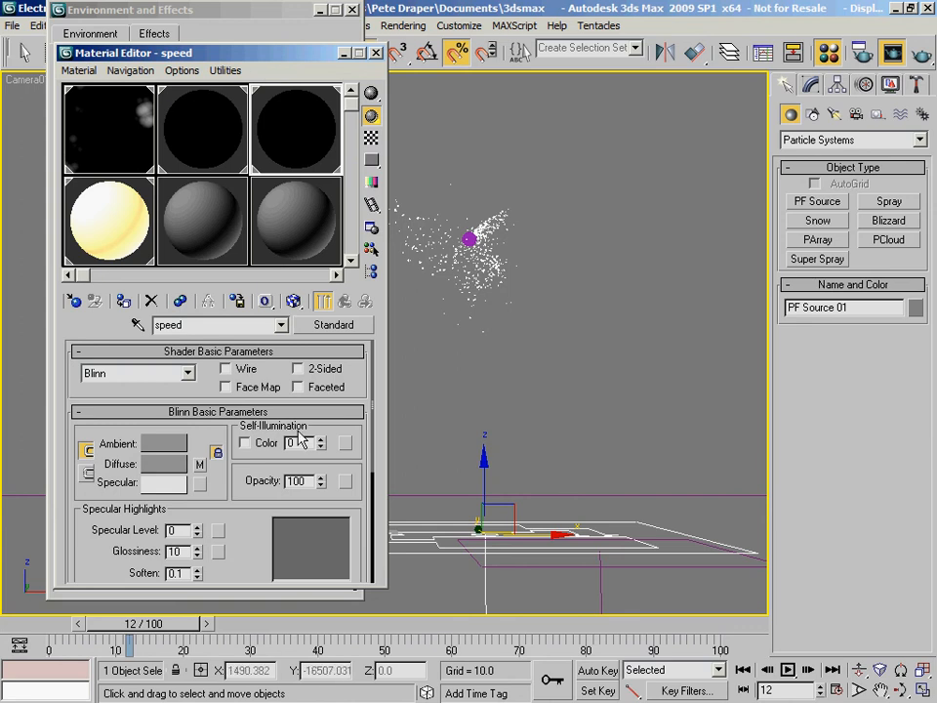
scroll(266, 410, down, 5)
scroll(225, 430, up, 5)
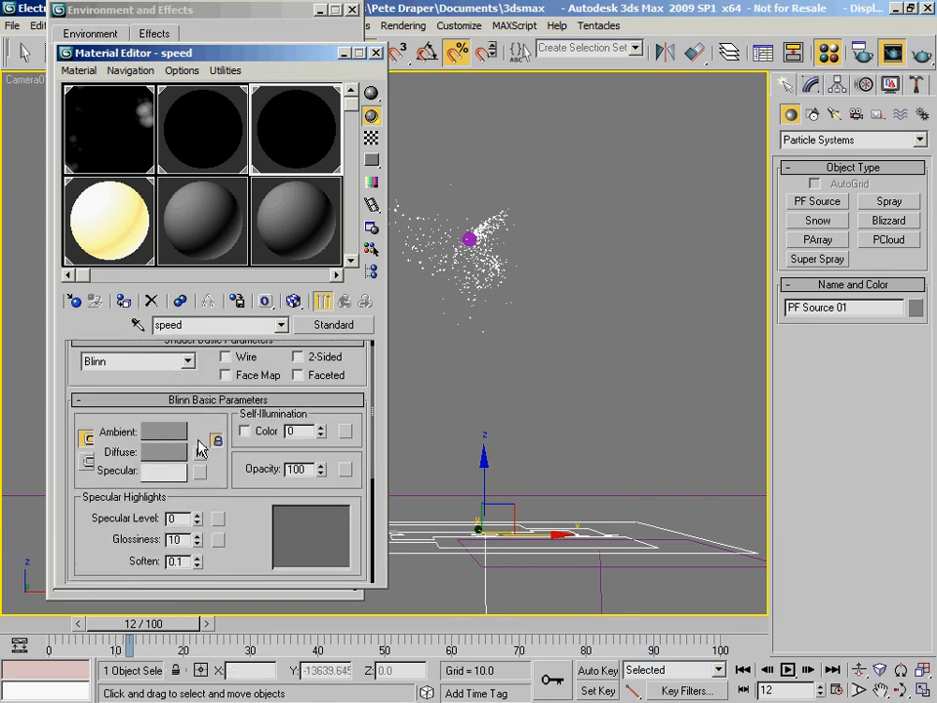
click(199, 454)
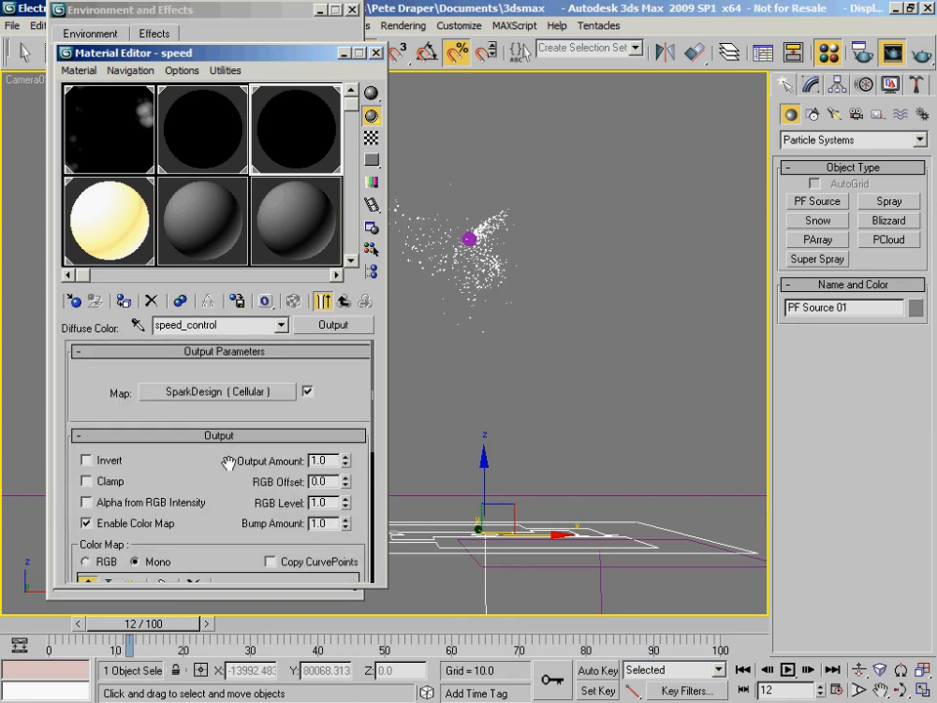
click(344, 302)
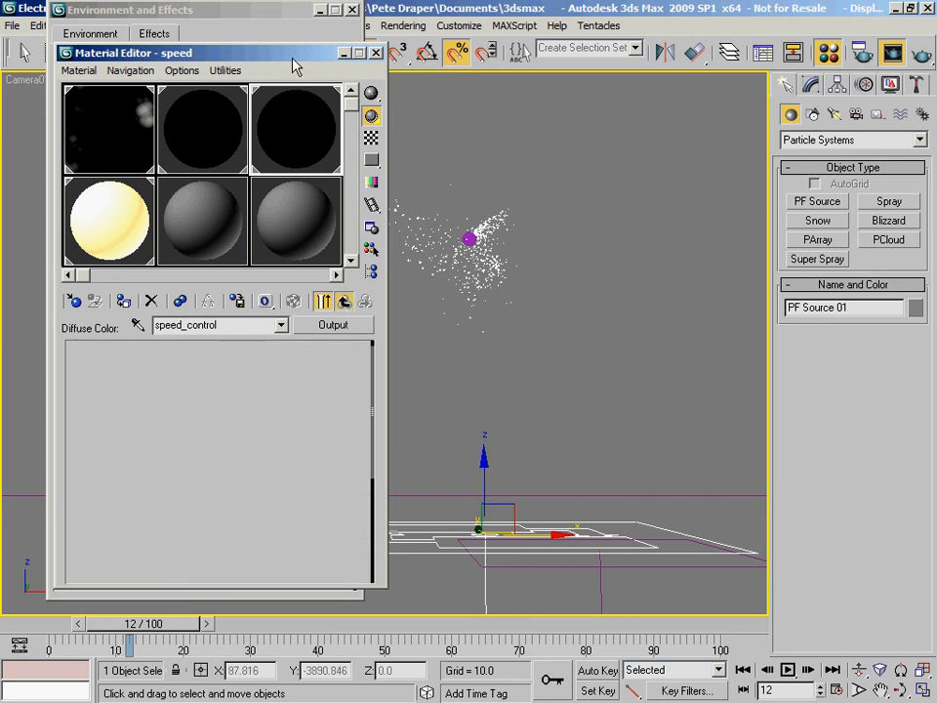
click(185, 9)
drag(237, 11, 202, 37)
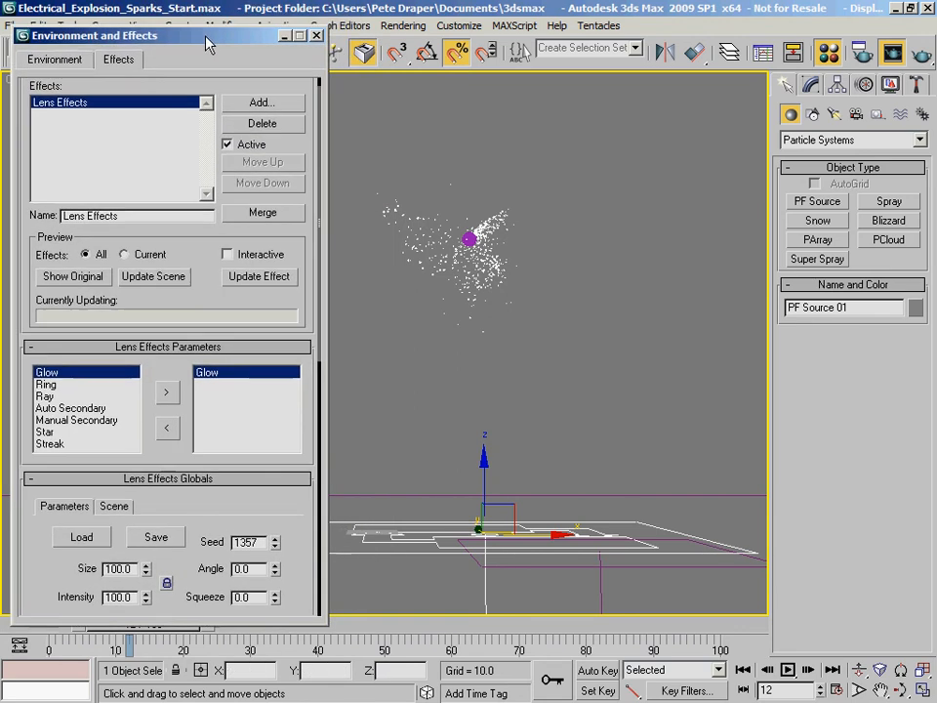
- Lock the image aspect and set the render output size to 1600 by 1200
click(860, 53)
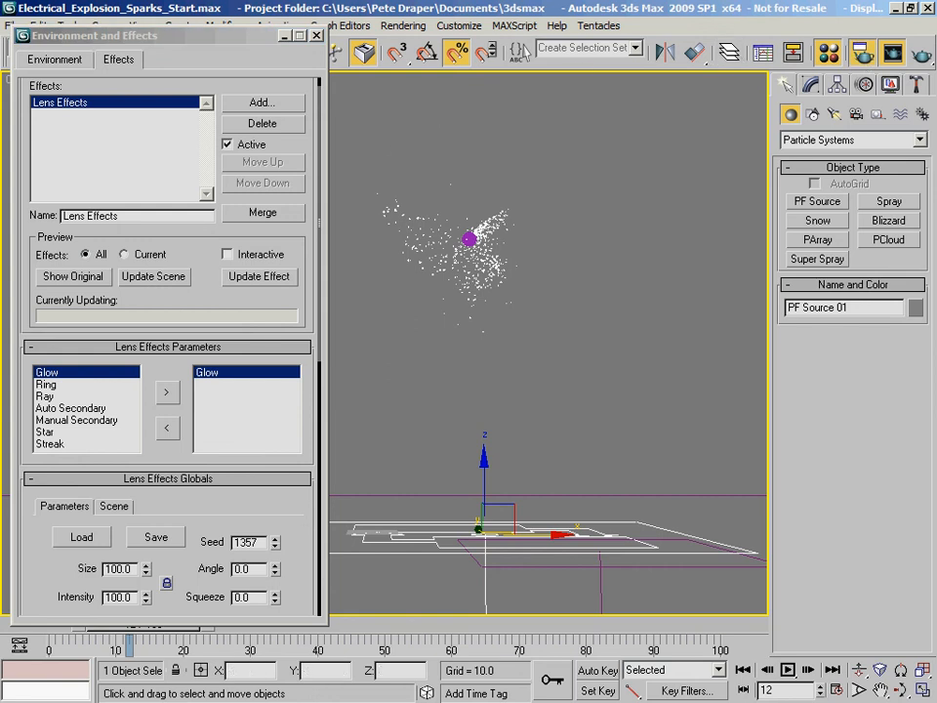
drag(874, 205, 687, 32)
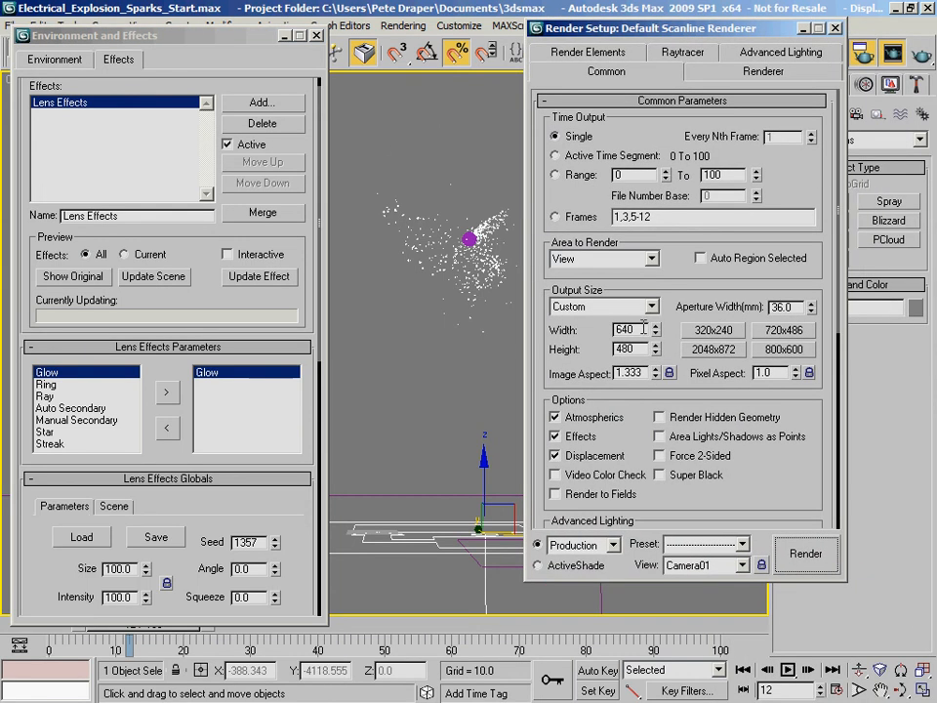
double_click(642, 330)
text(1600)
key(Return)
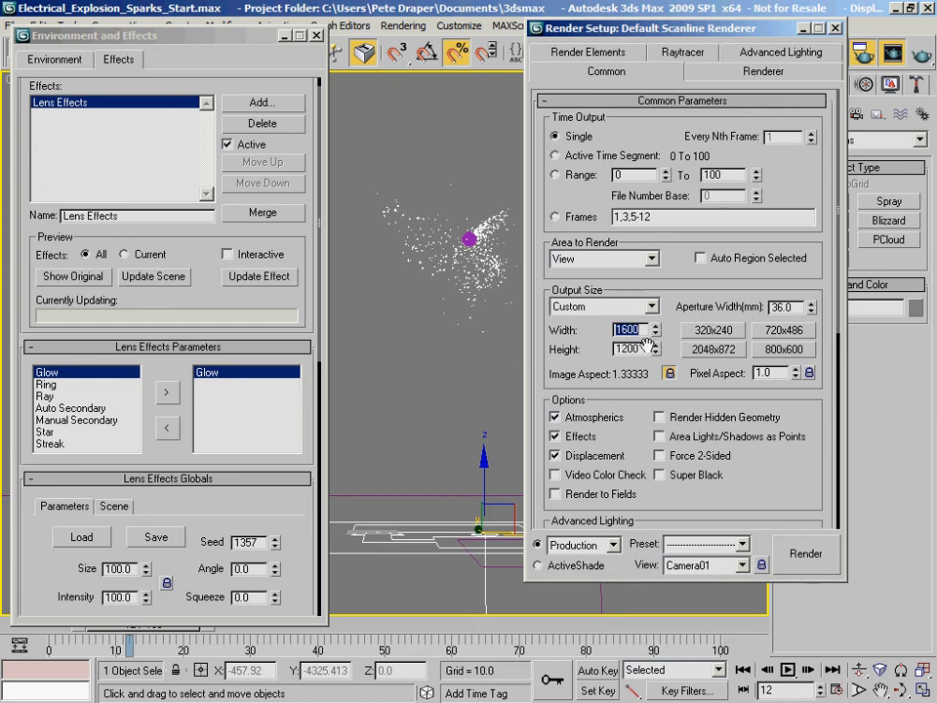
drag(770, 33, 704, 32)
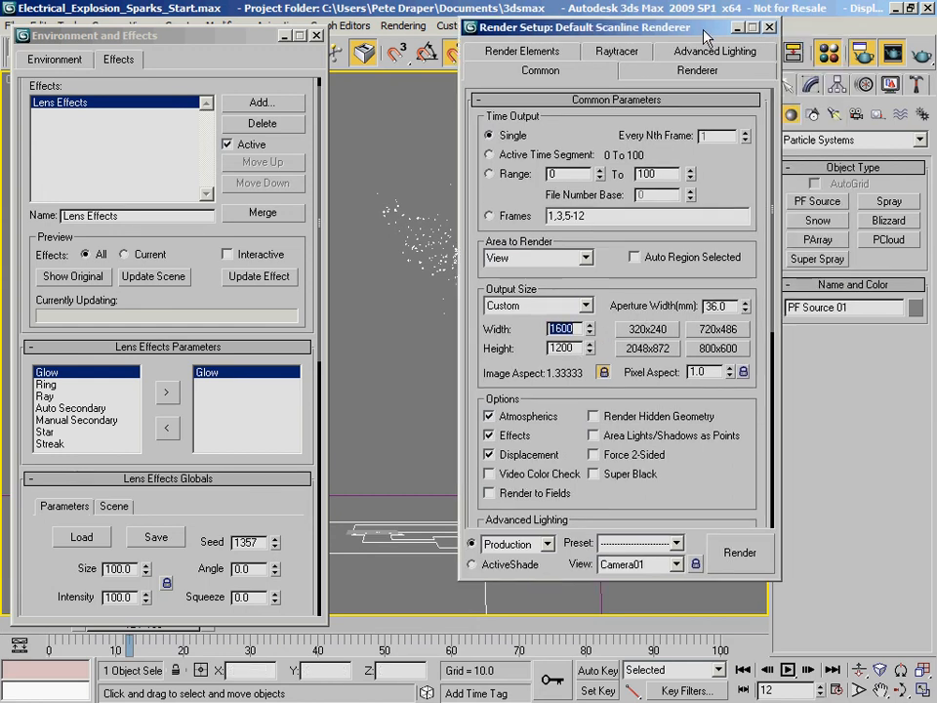
click(770, 29)
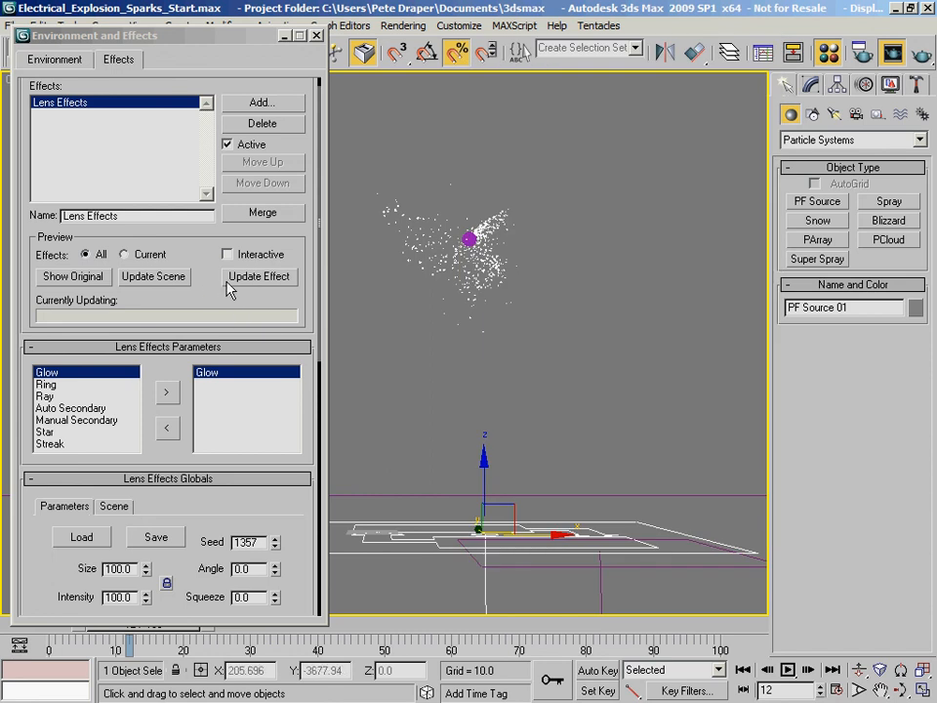
- Enable the interactive effects preview and render frame 12 from Camera01
click(250, 260)
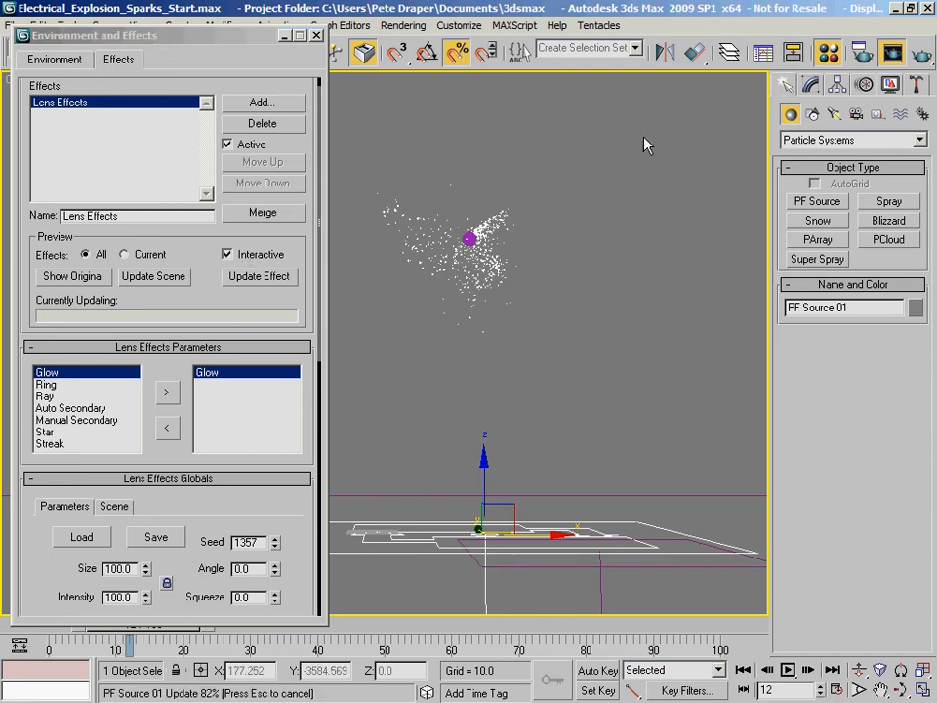
key(shift+q)
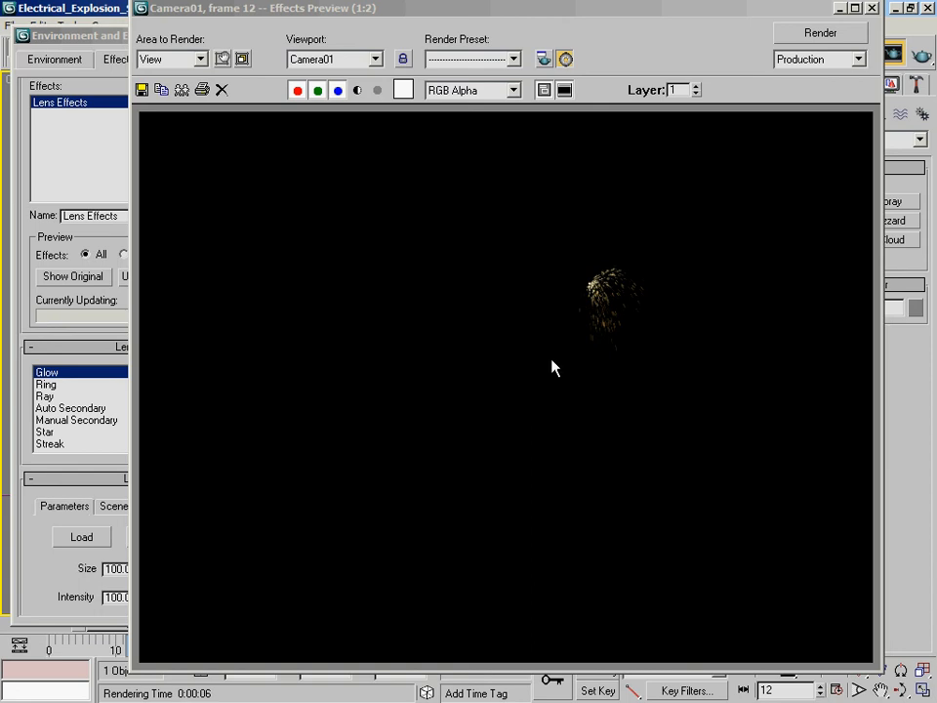
drag(480, 6, 471, 21)
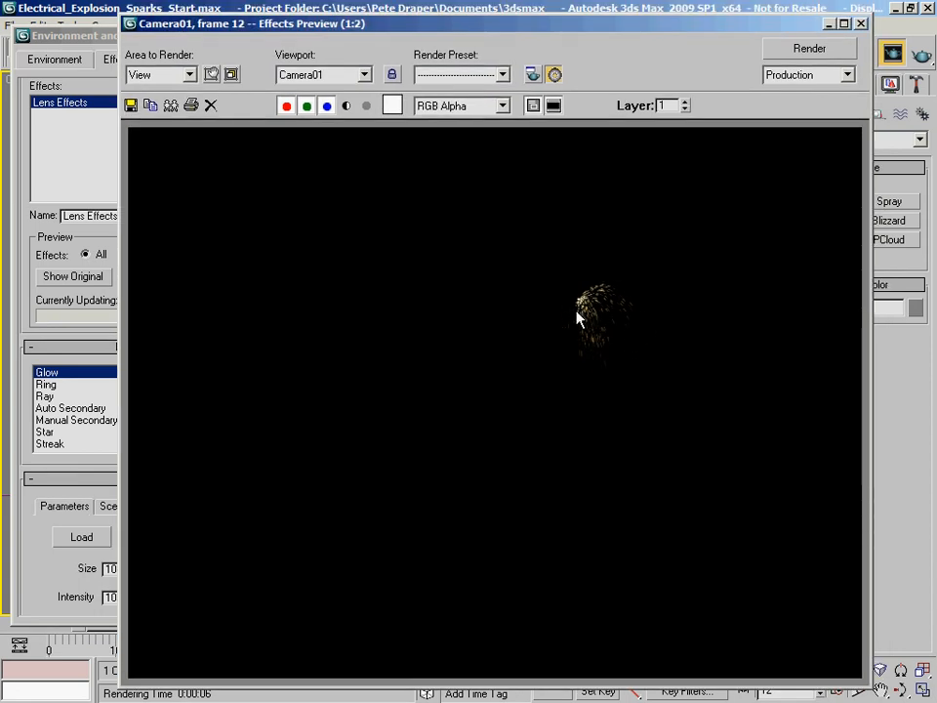
- Move the render preview out of the way and set the object motion blur duration to 1 frame in the scanline renderer settings
drag(396, 18, 391, 228)
click(861, 52)
drag(686, 32, 335, 44)
click(344, 80)
drag(307, 486, 338, 253)
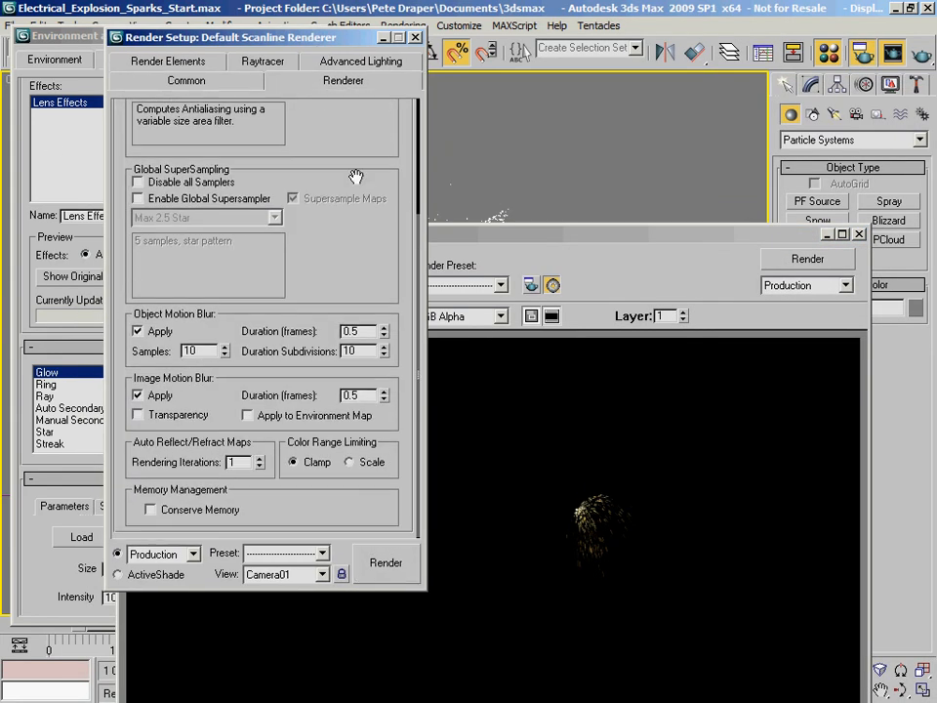
double_click(363, 331)
text(1)
key(Return)
- Set the object motion blur samples to 20 and render the Camera01 view again
drag(204, 353, 72, 351)
text(20)
key(Return)
click(385, 565)
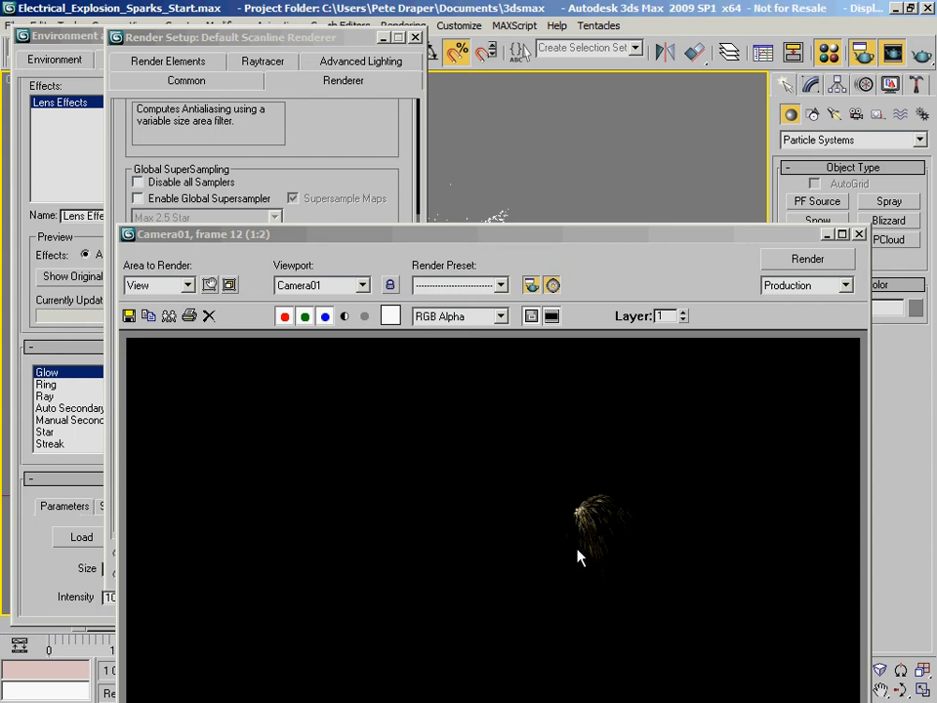
- Uncover the effects settings from behind the render preview and rename the glow element to "Glow - Small"
drag(451, 238, 616, 18)
drag(399, 10, 426, 3)
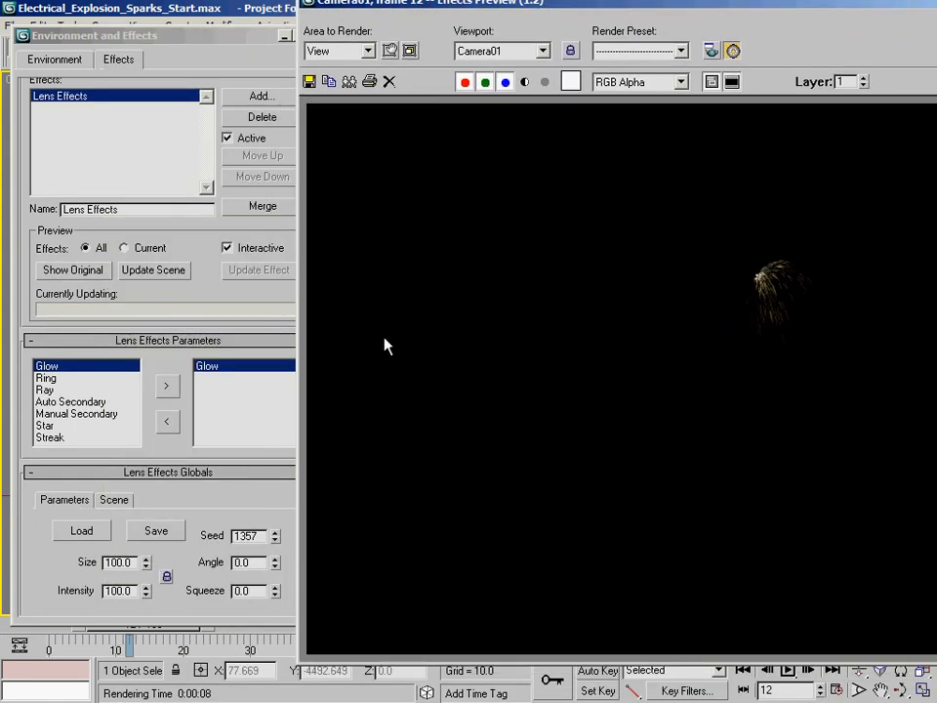
drag(259, 514, 188, 247)
click(211, 289)
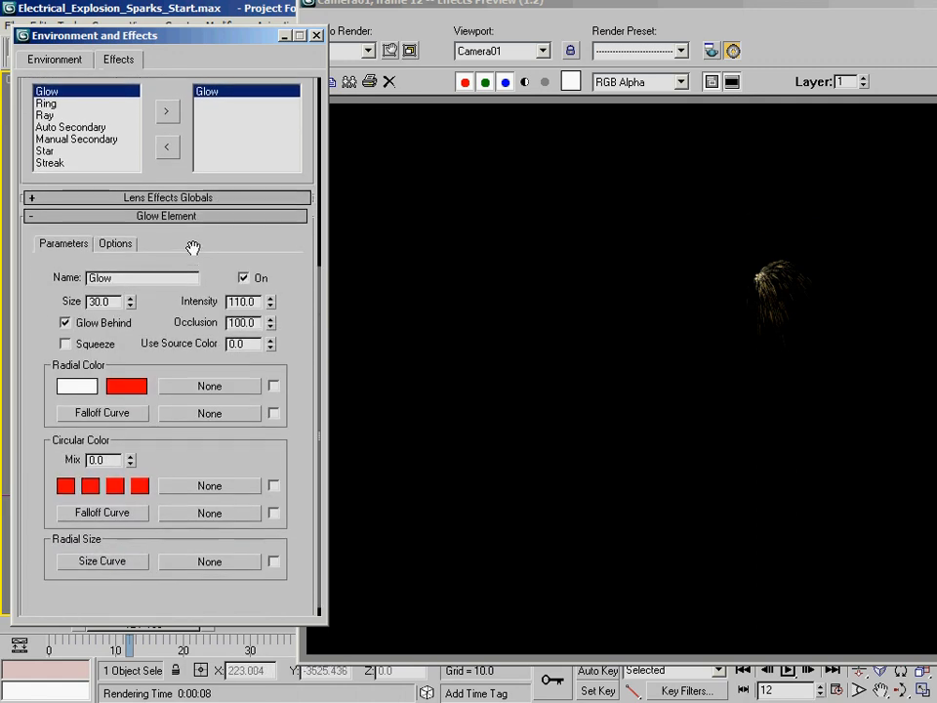
click(119, 241)
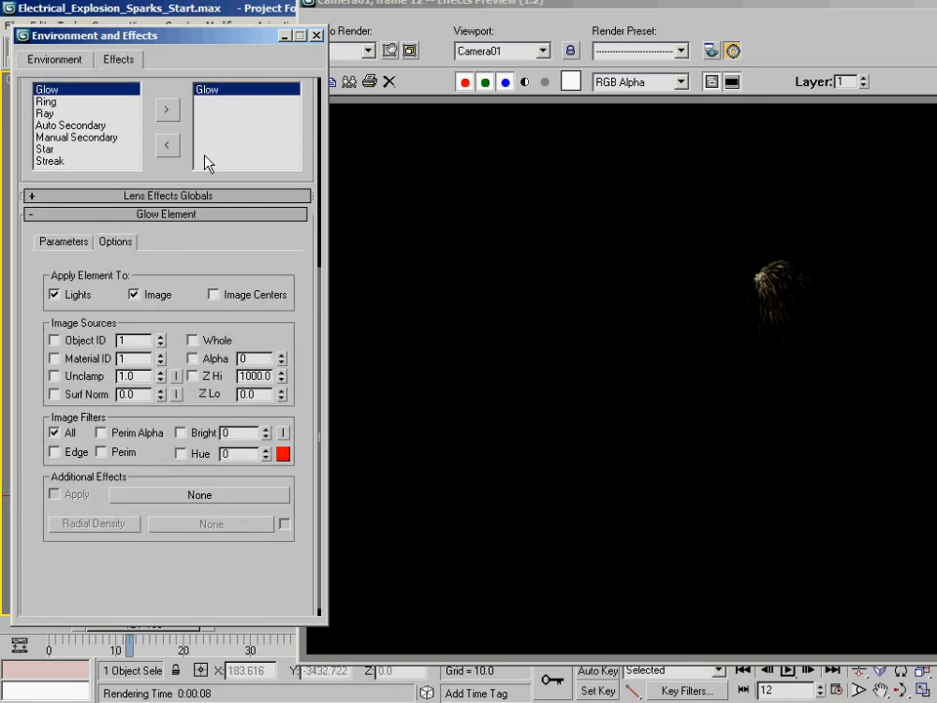
click(67, 242)
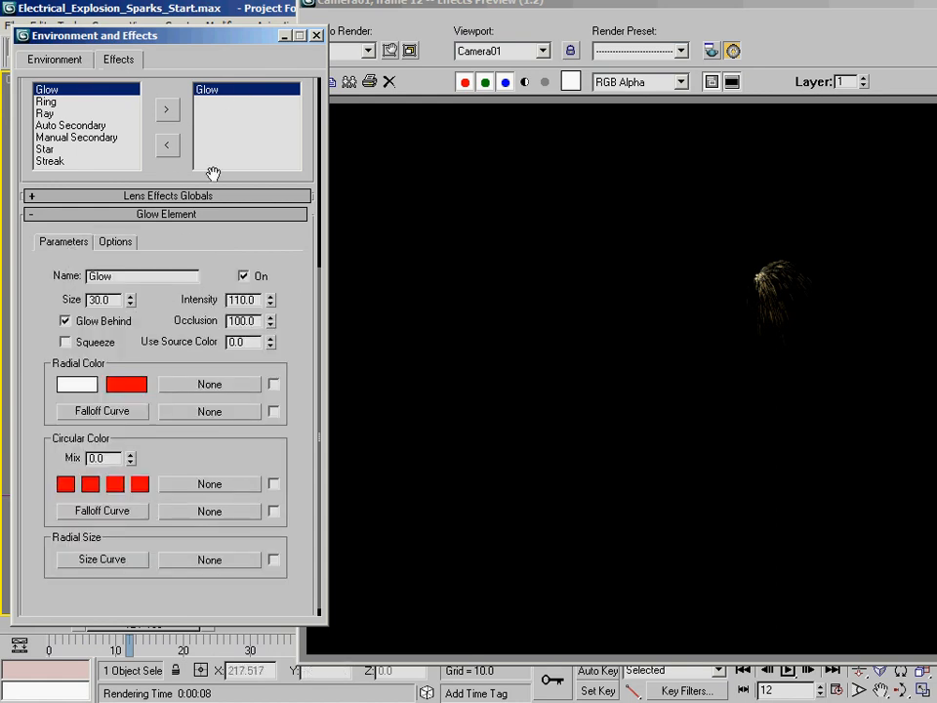
drag(183, 237, 194, 369)
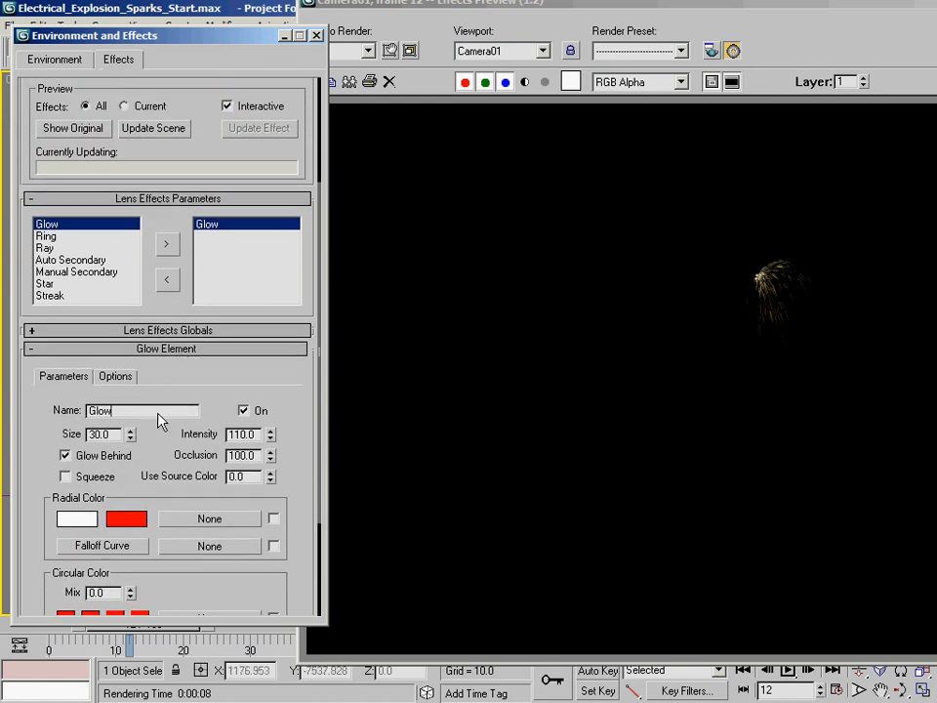
text(- Small)
key(Return)
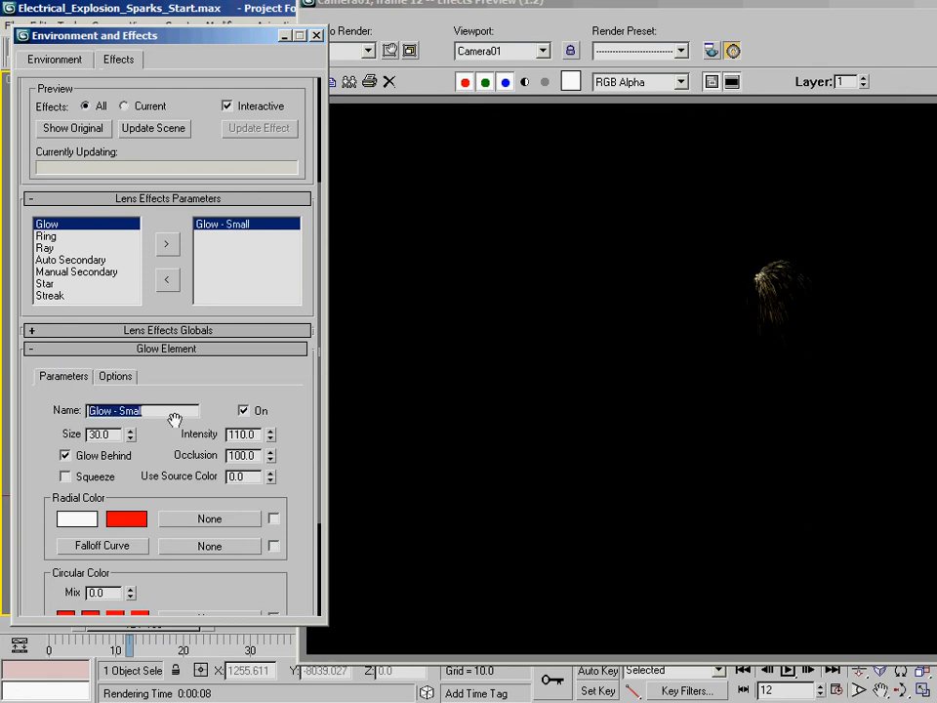
- Make Glow - Small use Material ID 1 as its image source and set its size to 0.001
click(114, 377)
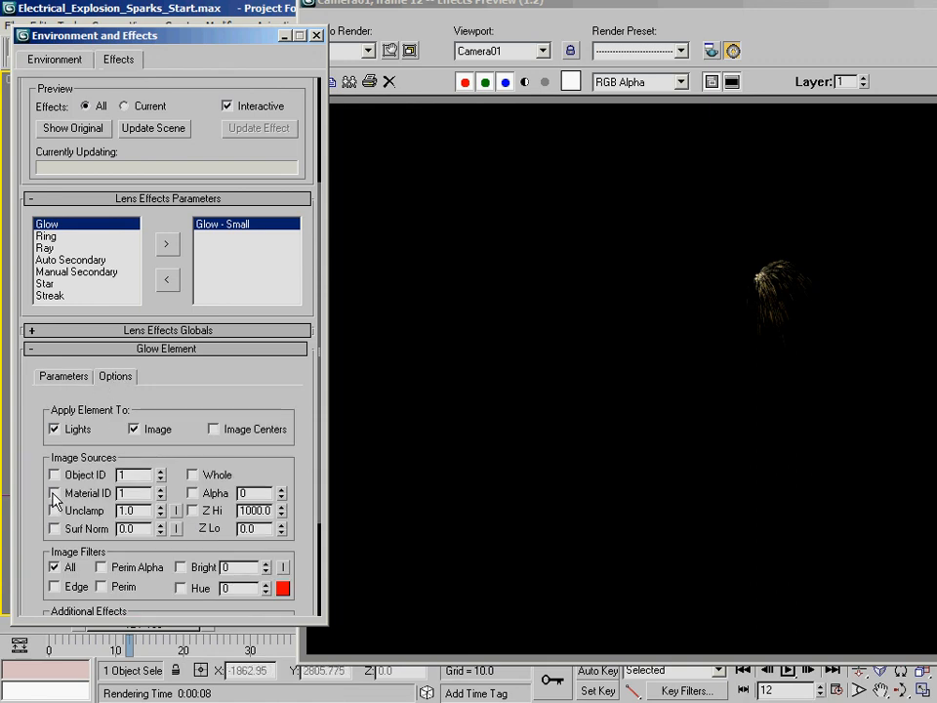
click(54, 493)
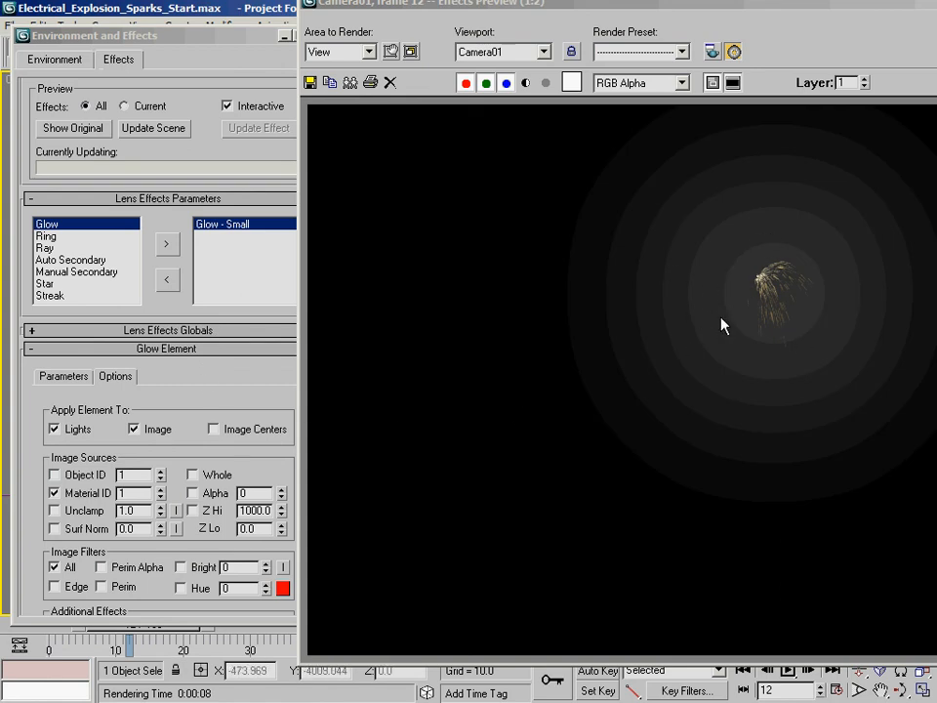
click(61, 379)
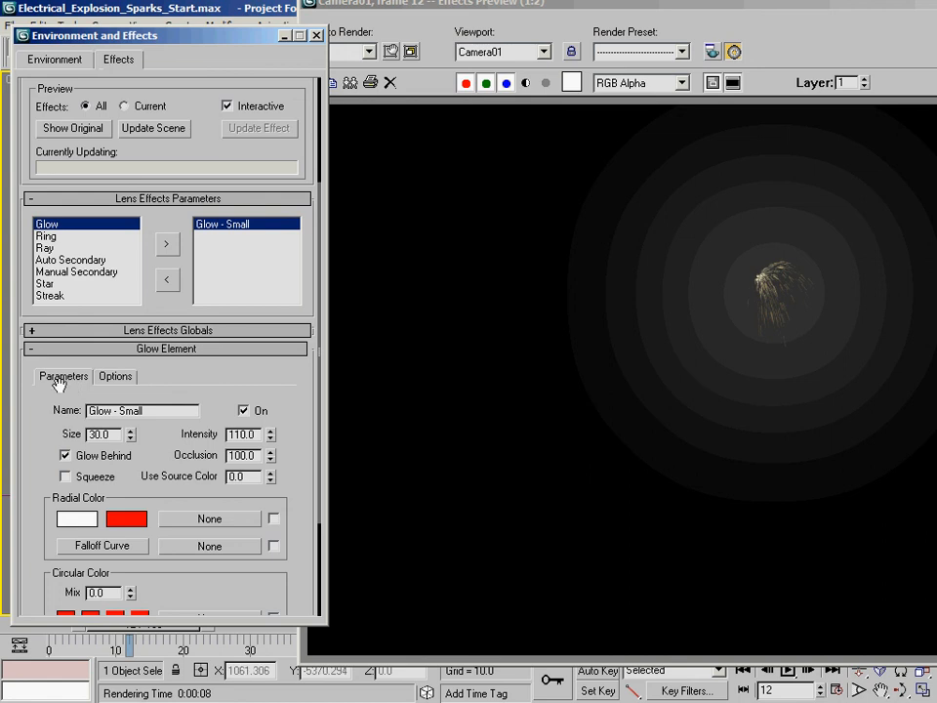
double_click(99, 435)
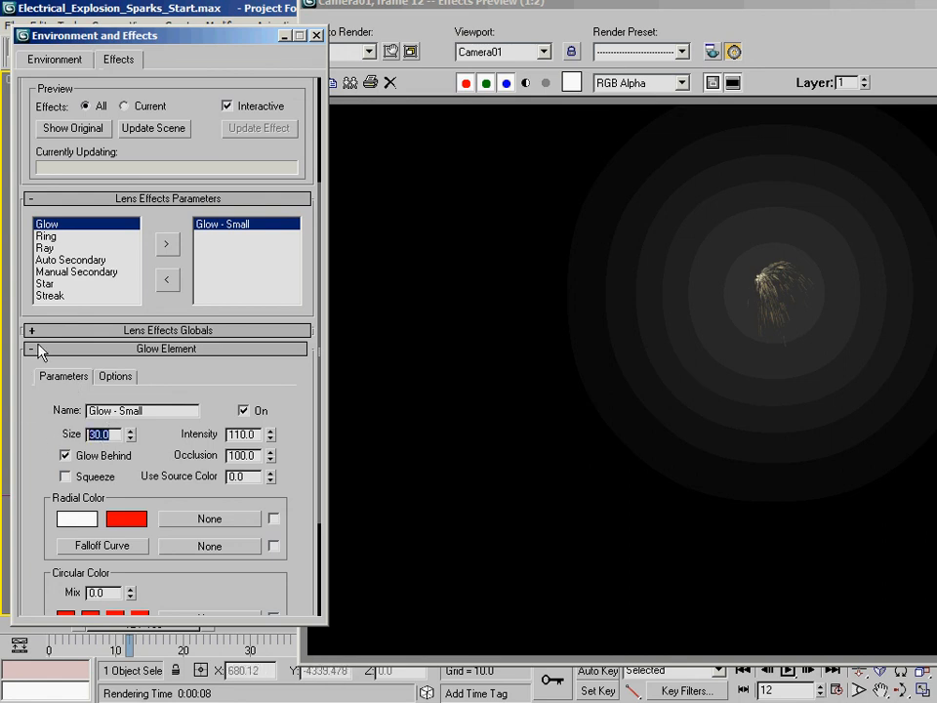
text(0.001)
key(Return)
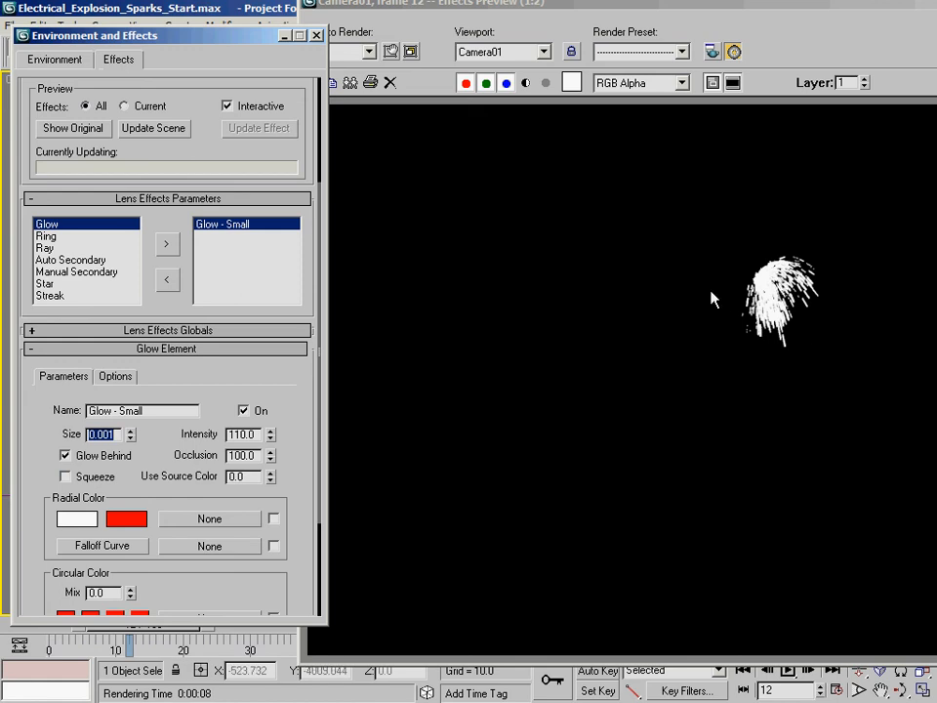
- Magnify the effects preview to 1:1 and narrow its window beside the effects settings to examine the sparks' glow
drag(651, 2, 610, 12)
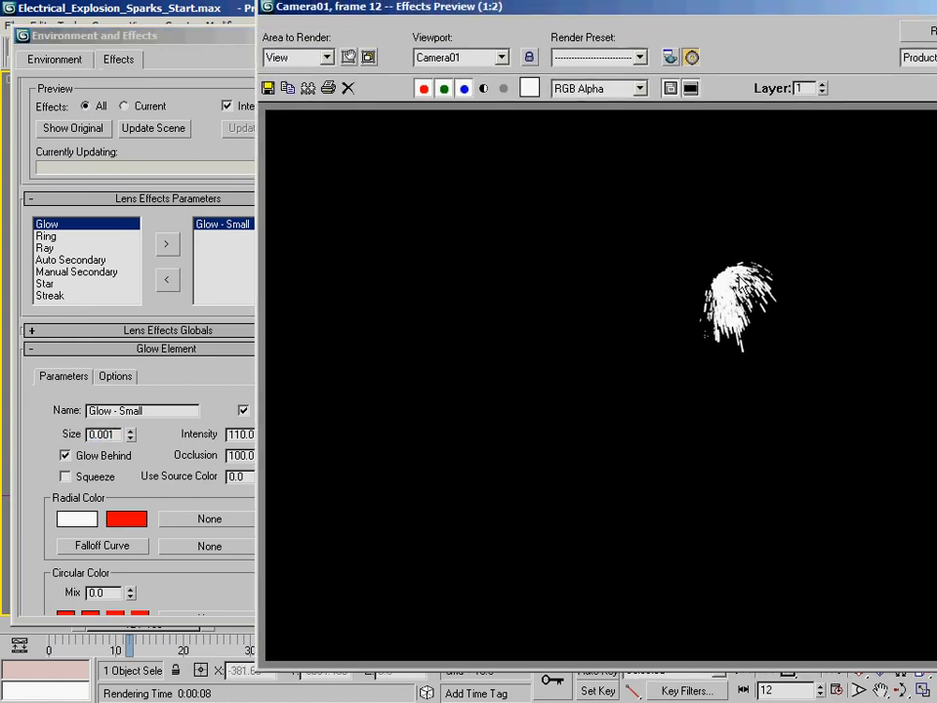
ctrl+click(740, 278)
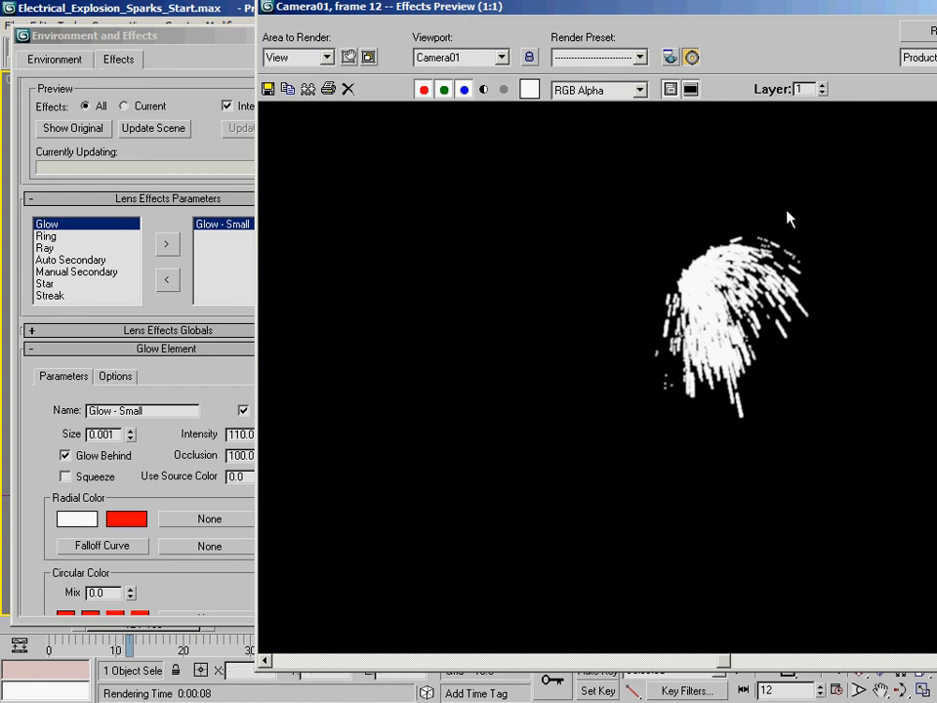
drag(481, 8, 528, 8)
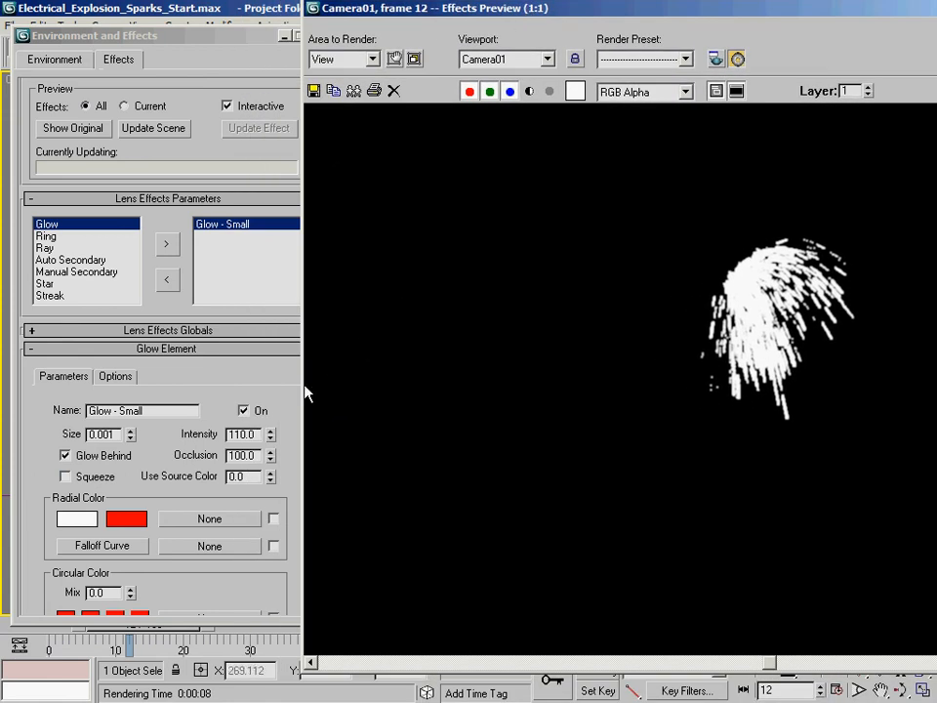
drag(303, 386, 480, 382)
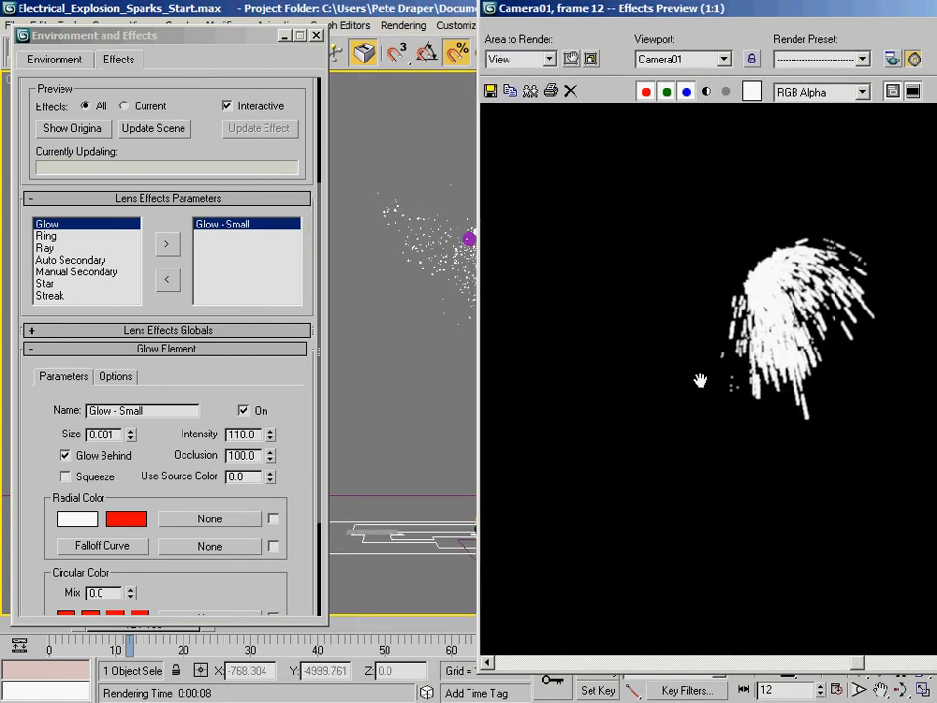
middle_drag(741, 377, 762, 373)
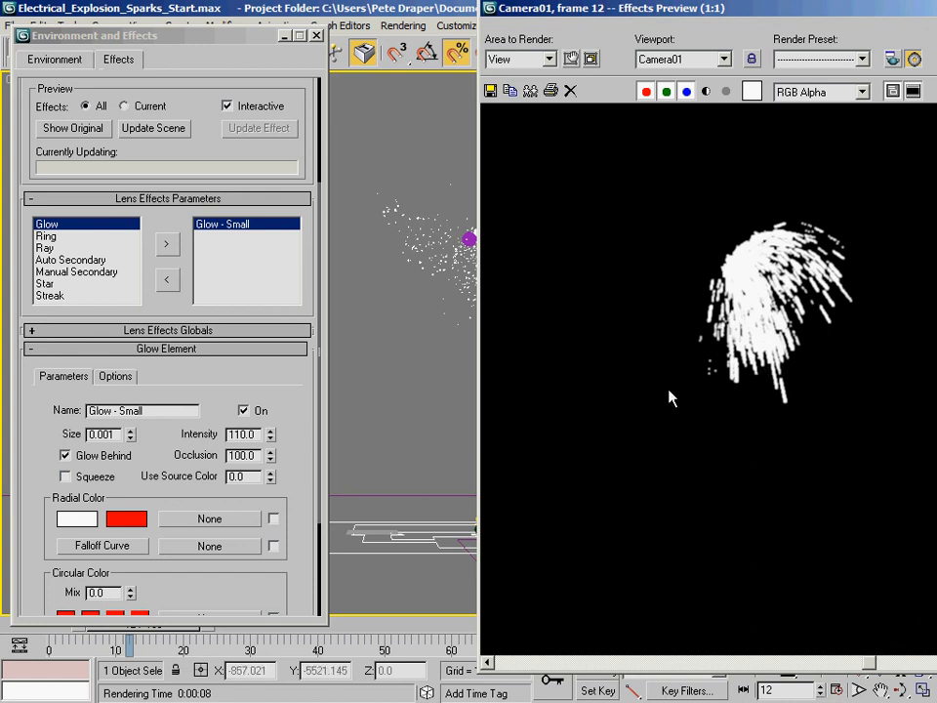
- Set the small glow's intensity to 90 and its Use Source Color to 90
double_click(242, 435)
text(90)
key(Return)
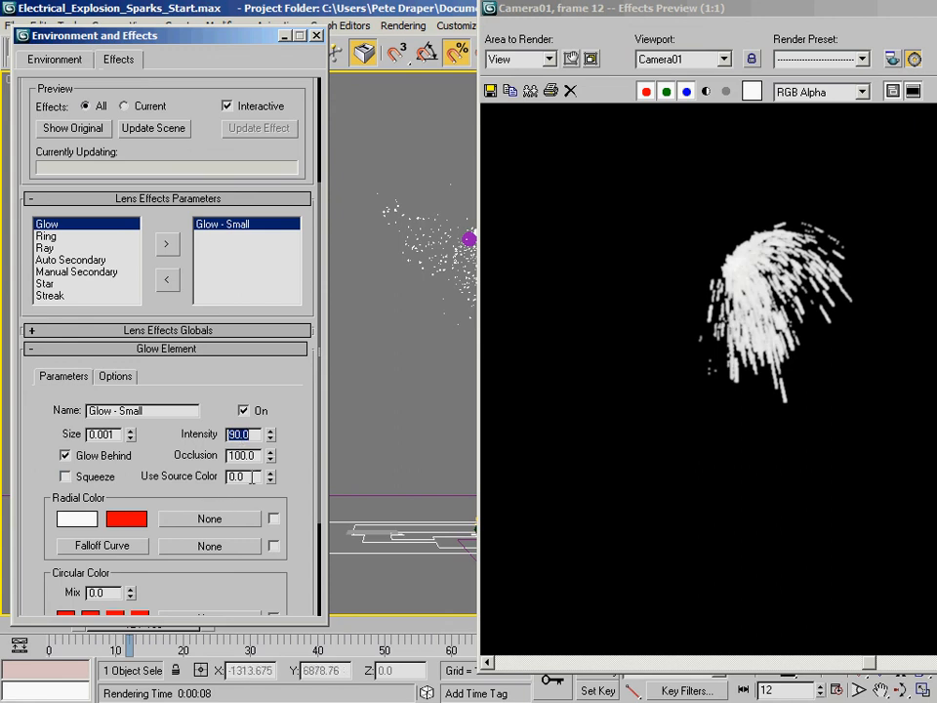
double_click(251, 476)
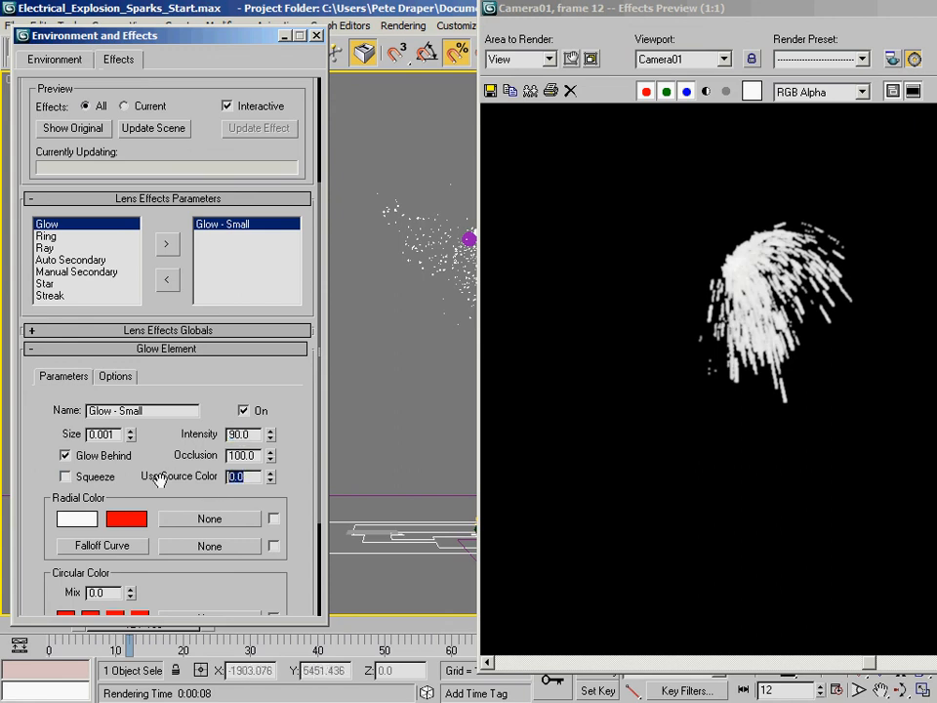
text(90)
key(Return)
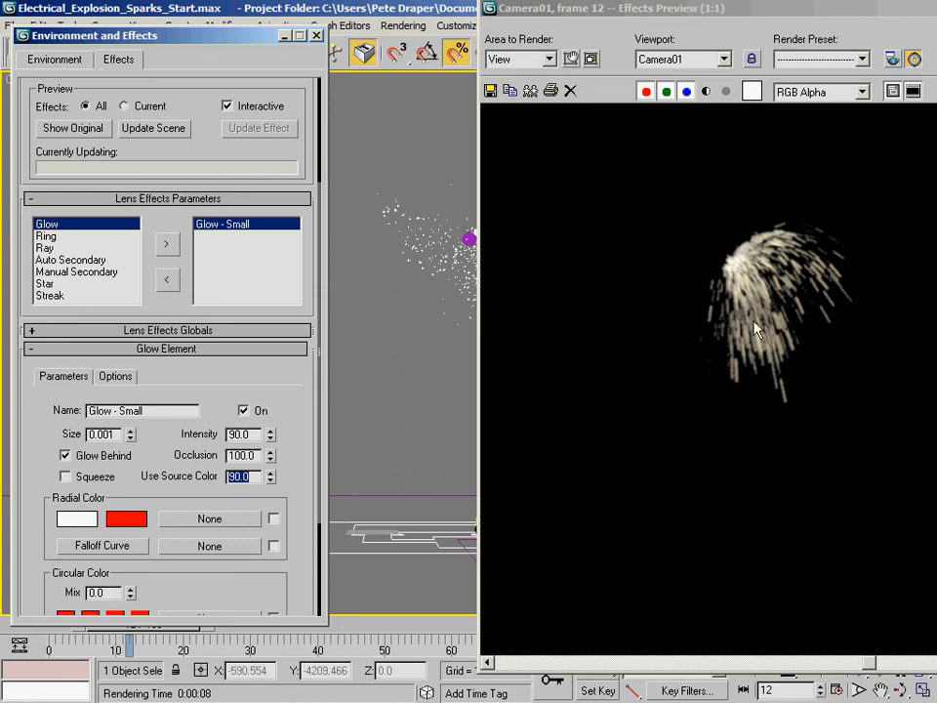
- Change the small glow's radial centre colour to orange with red 255, green 95 and blue 65
click(71, 518)
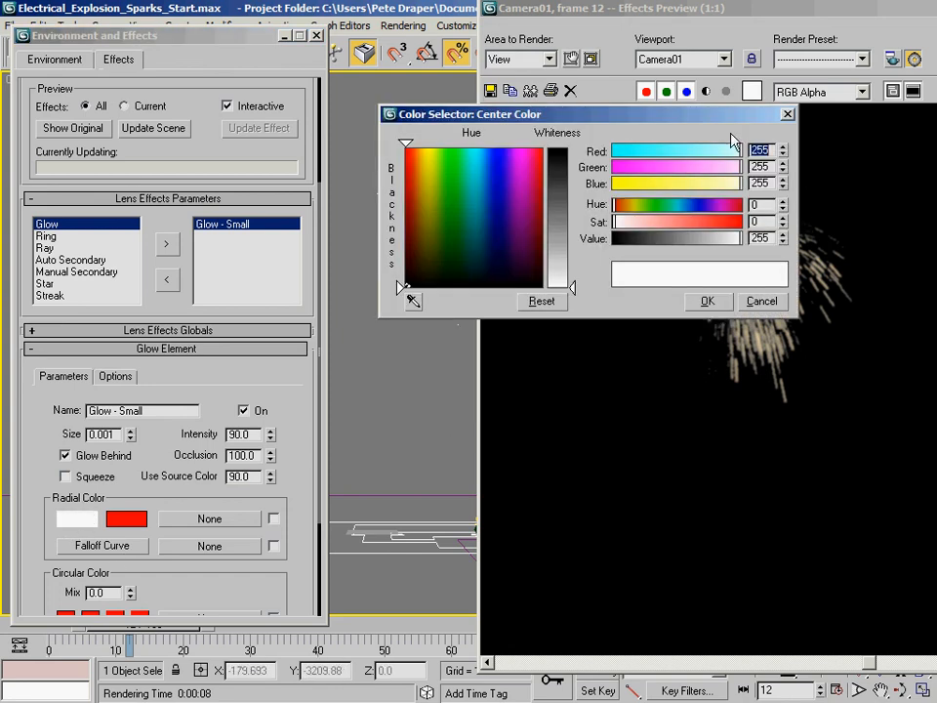
drag(640, 119, 342, 135)
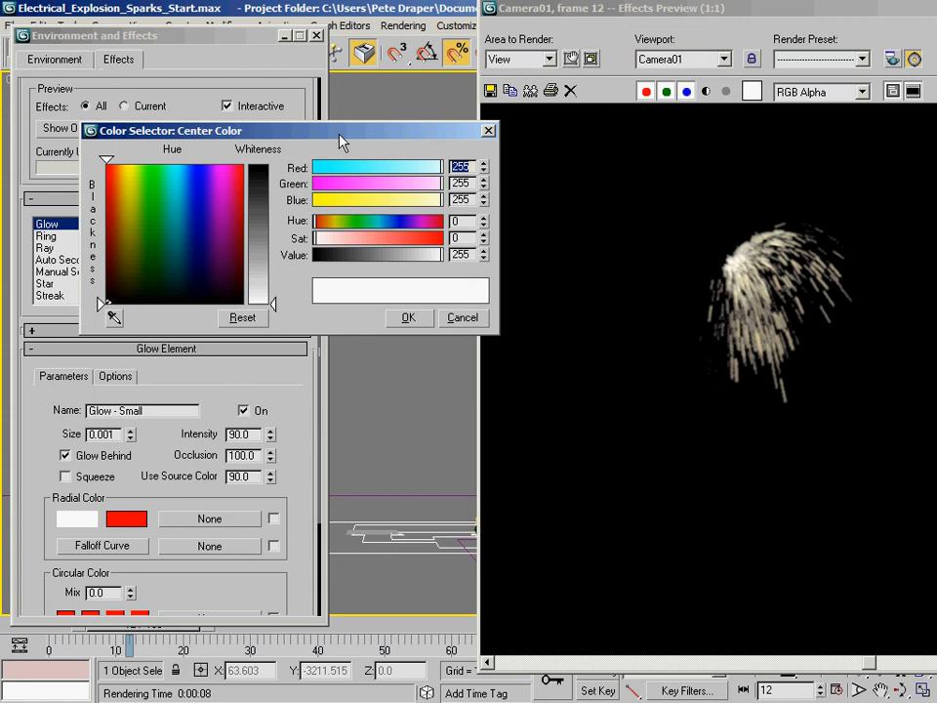
key(Tab)
text(95)
key(Tab)
text(65)
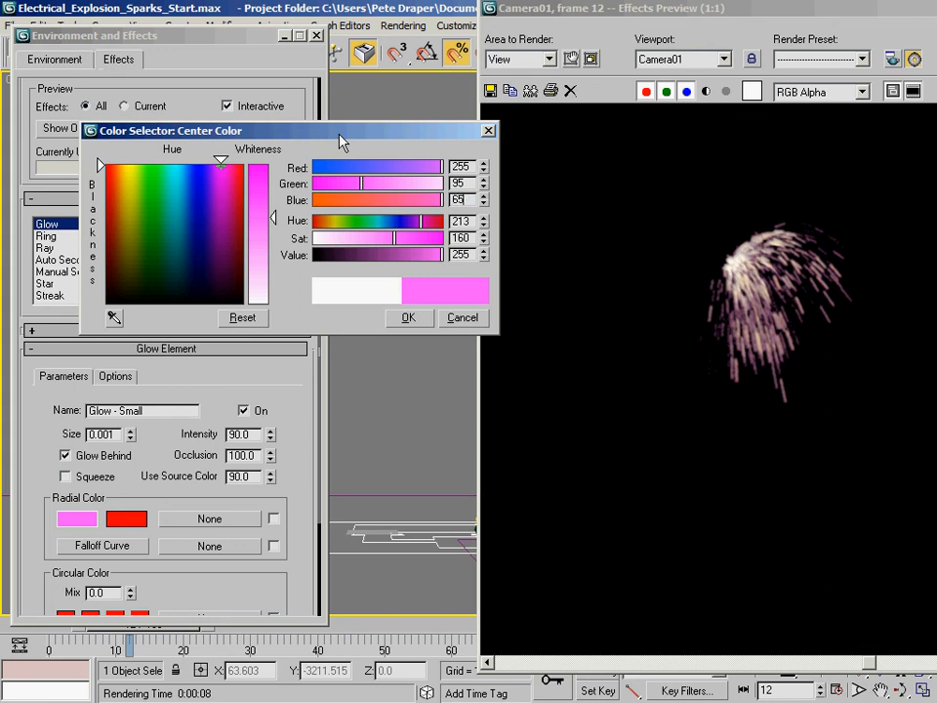
key(Return)
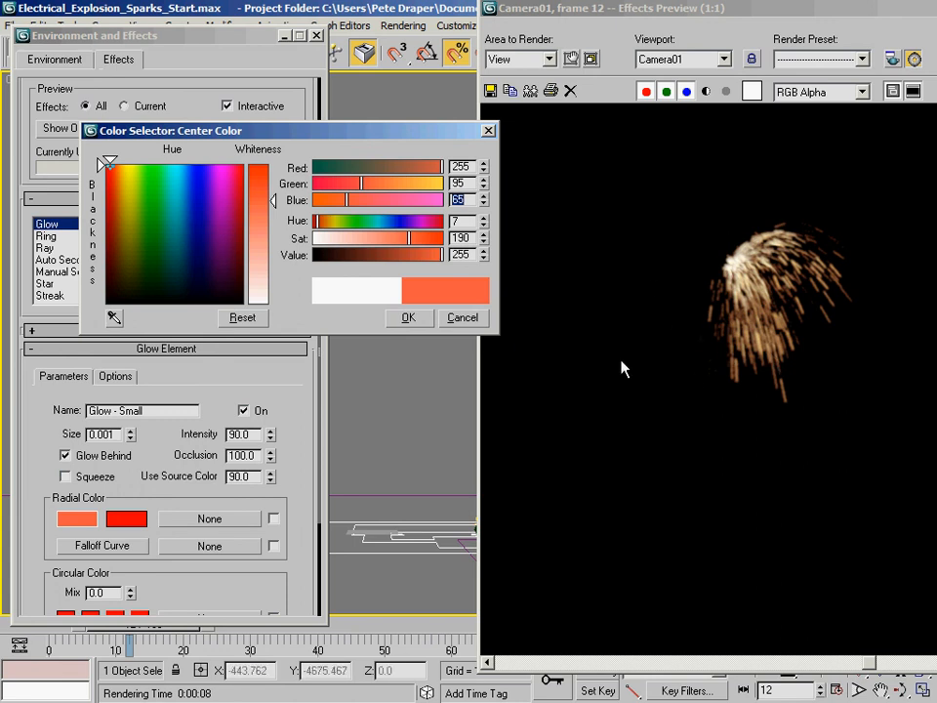
click(412, 322)
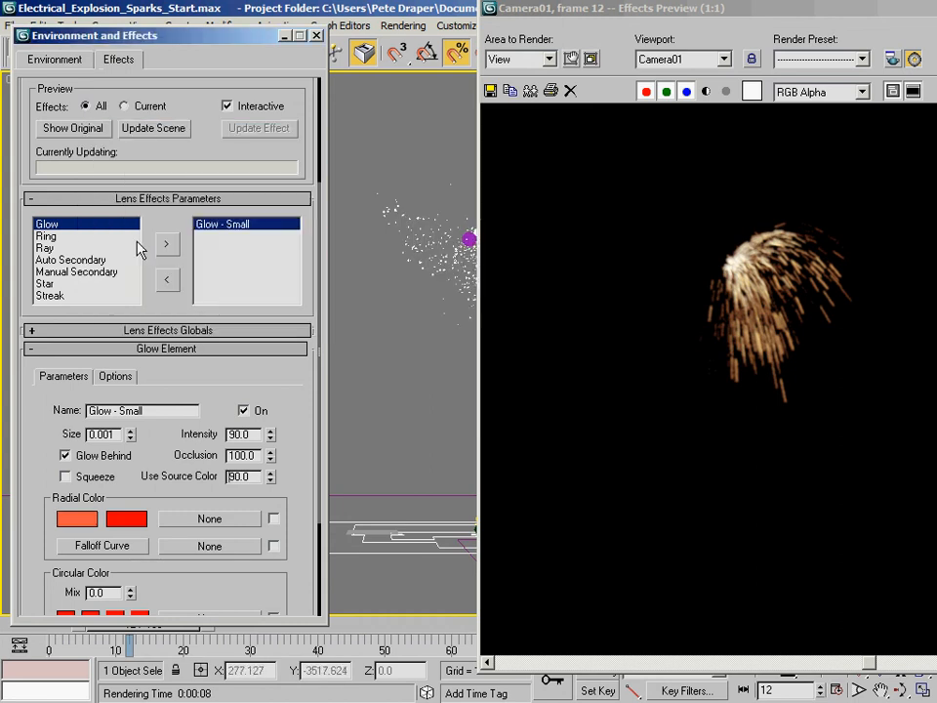
- Add a second Glow element to the lens effect and enable Material ID 1 as its image source
click(166, 243)
scroll(163, 247, up, 3)
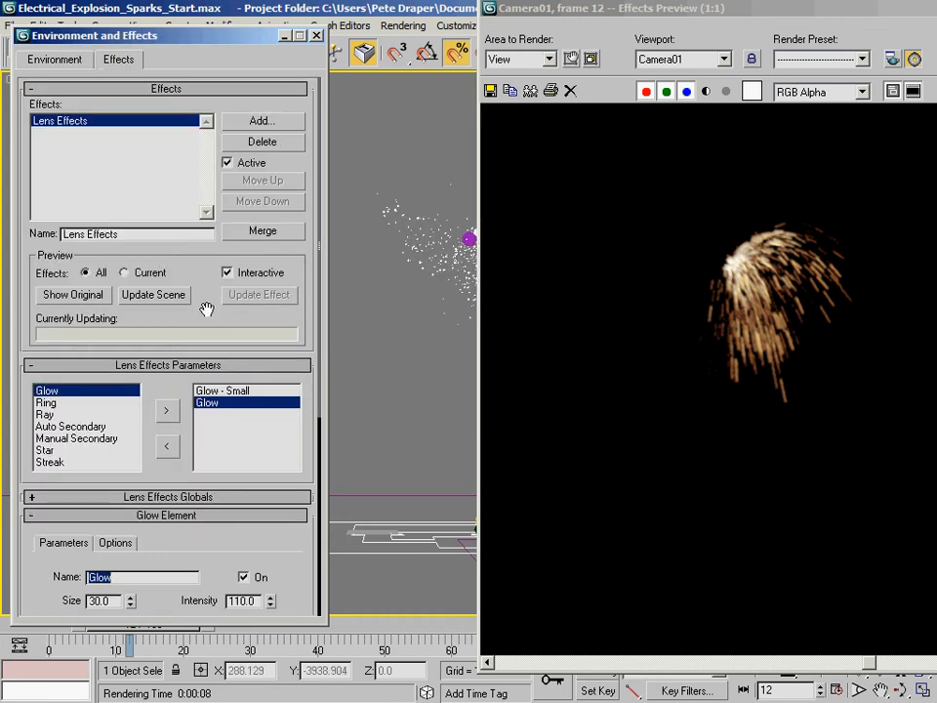
scroll(213, 230, down, 5)
click(115, 388)
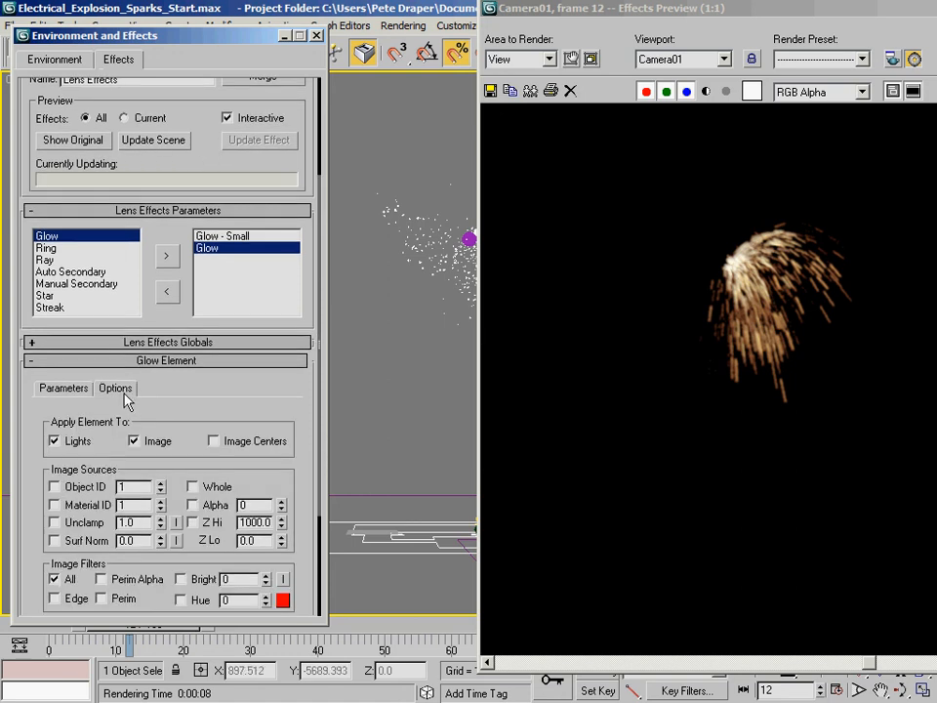
click(54, 505)
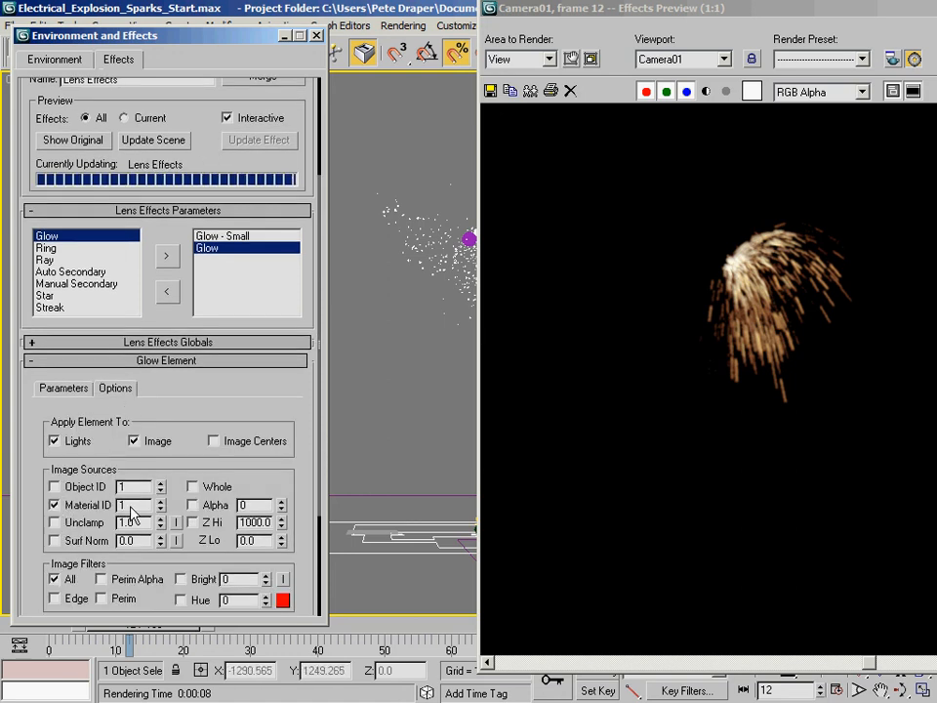
- Set the second glow's size to 0.01 and rename it "Glow - Medium"
click(62, 388)
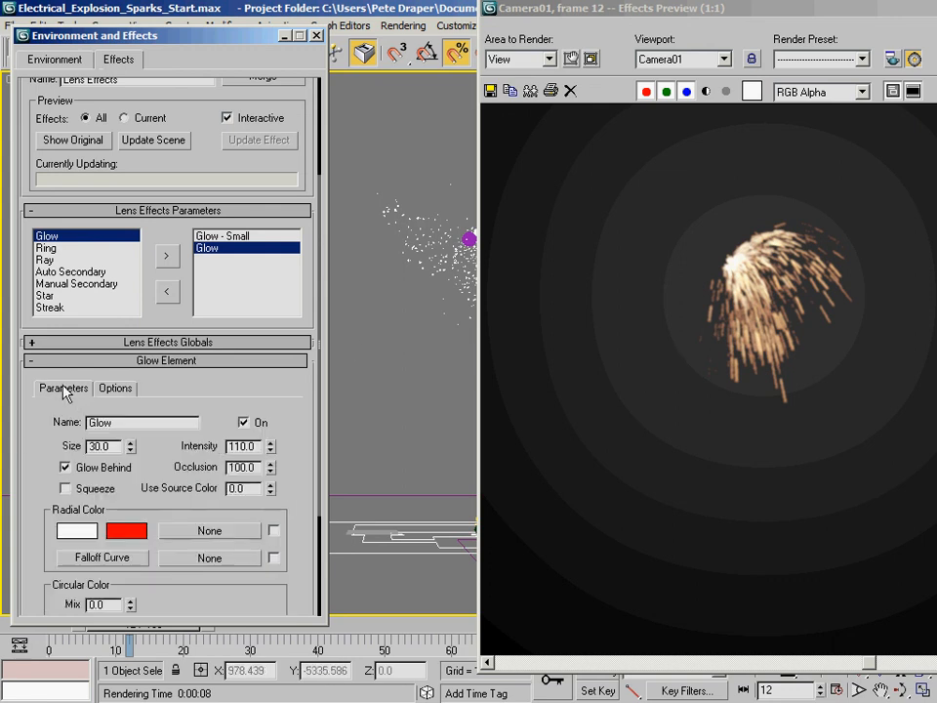
double_click(115, 446)
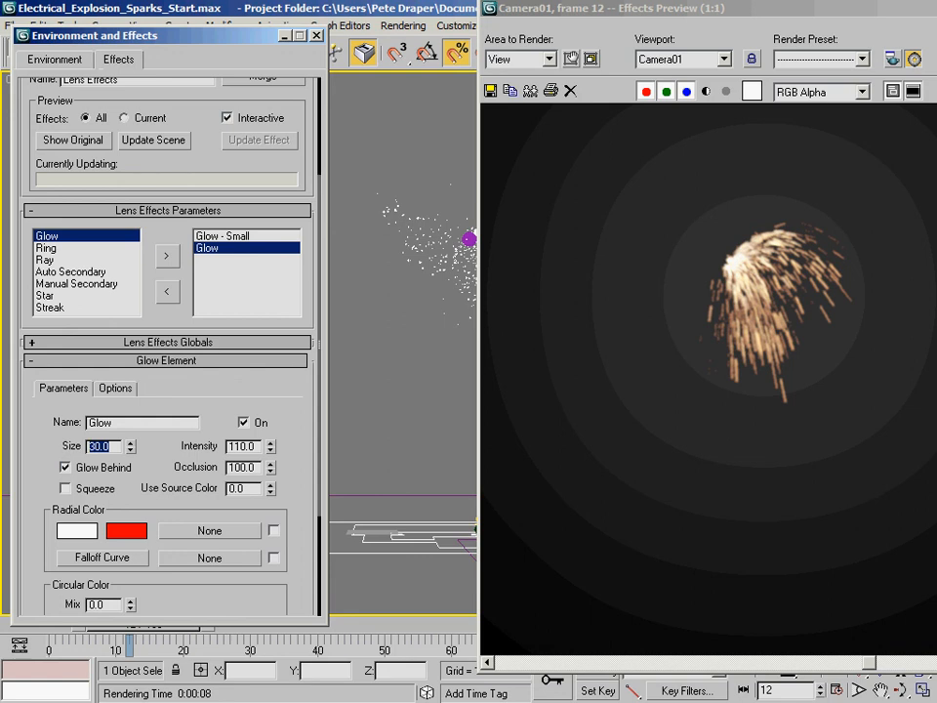
text(0.01)
key(Return)
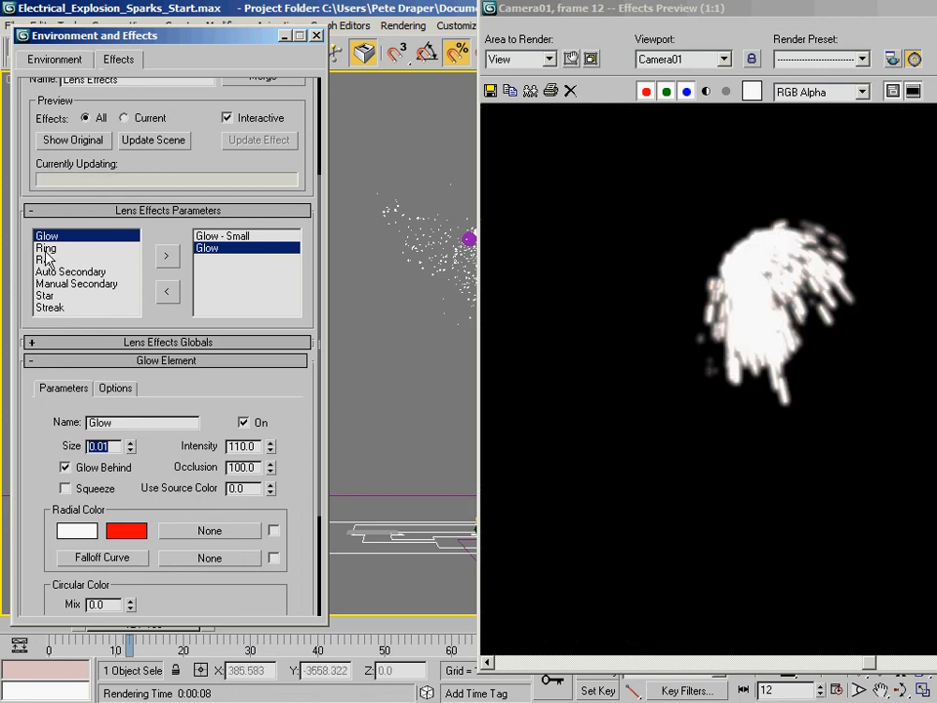
click(143, 421)
text(- Medium)
key(Return)
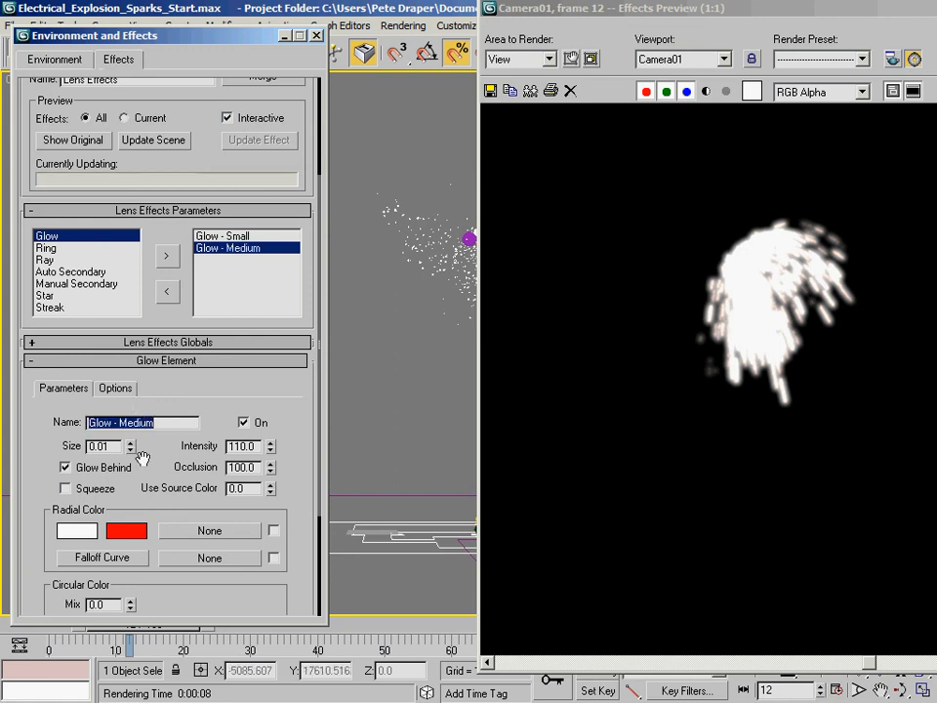
- Set the medium glow's intensity to 60 and its Use Source Color to 80
click(252, 444)
double_click(246, 445)
text(60)
key(Return)
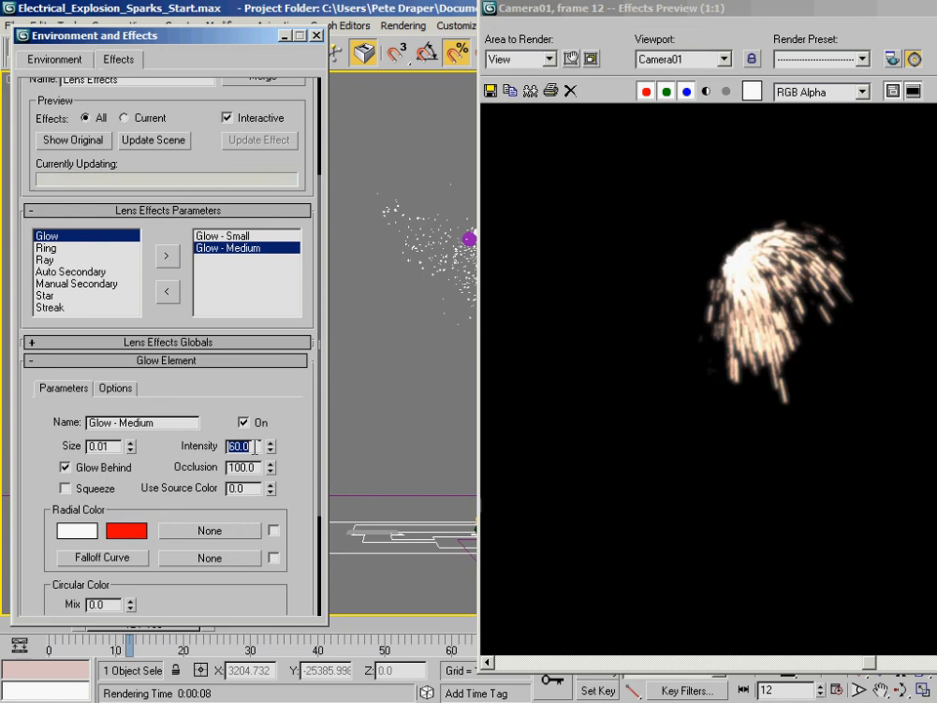
double_click(244, 488)
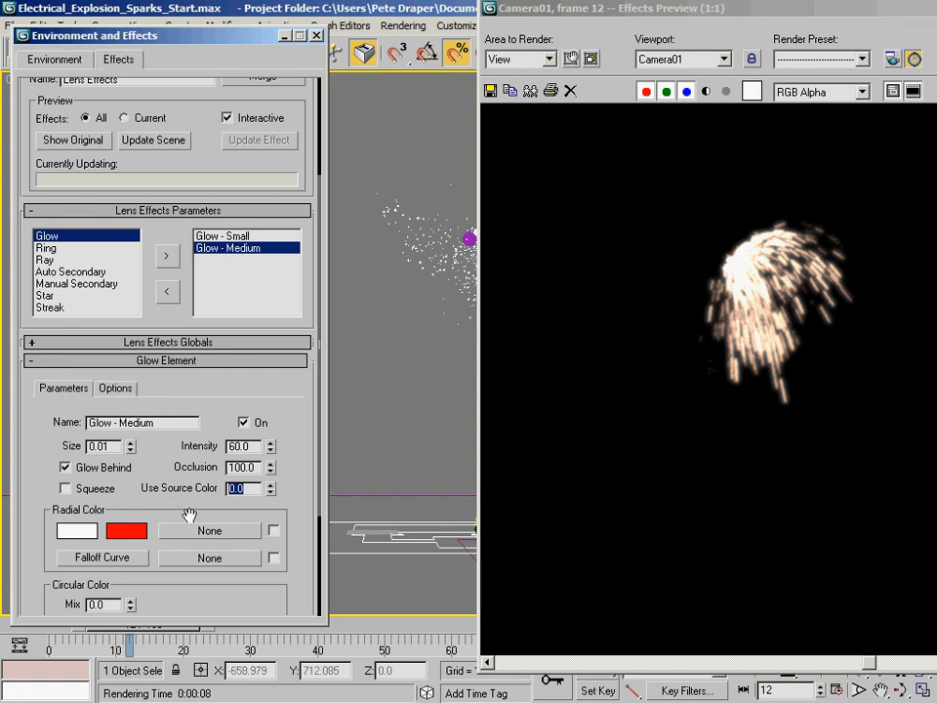
text(80)
key(Return)
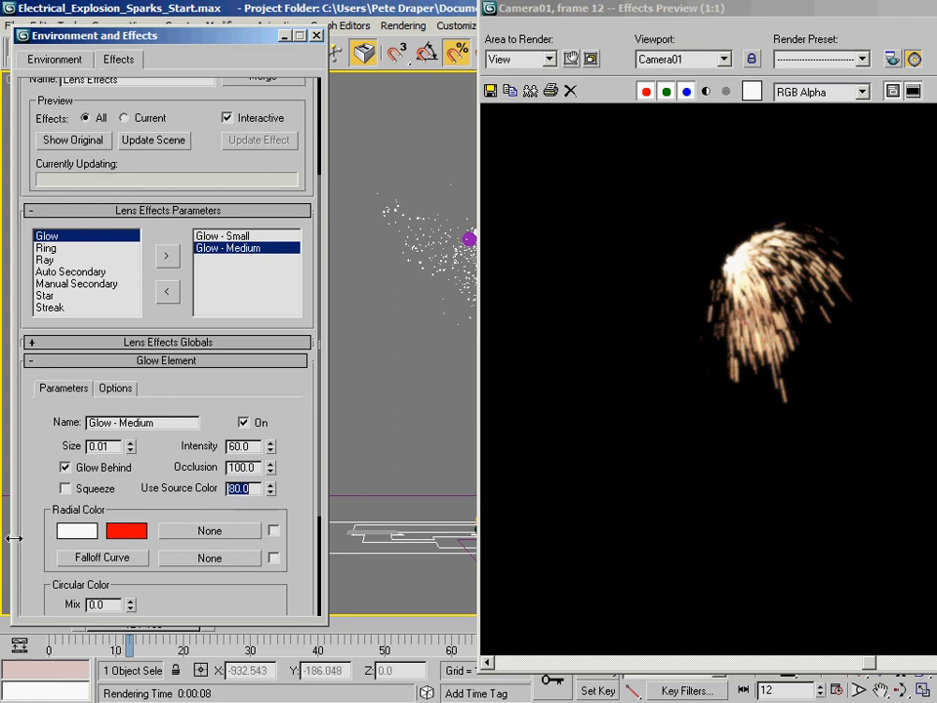
click(79, 534)
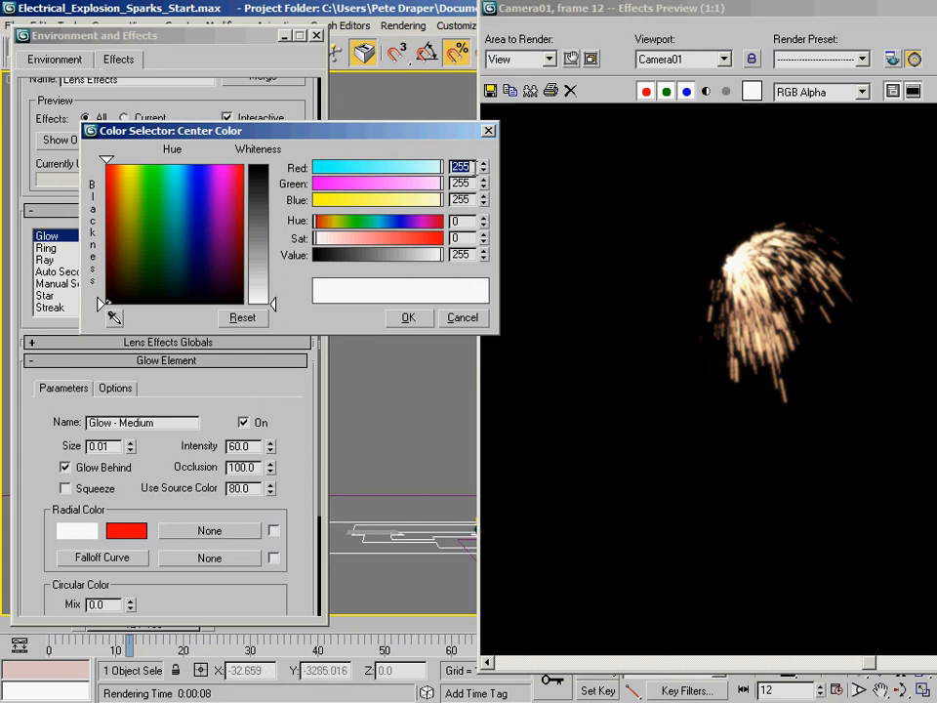
drag(102, 130, 145, 130)
click(507, 318)
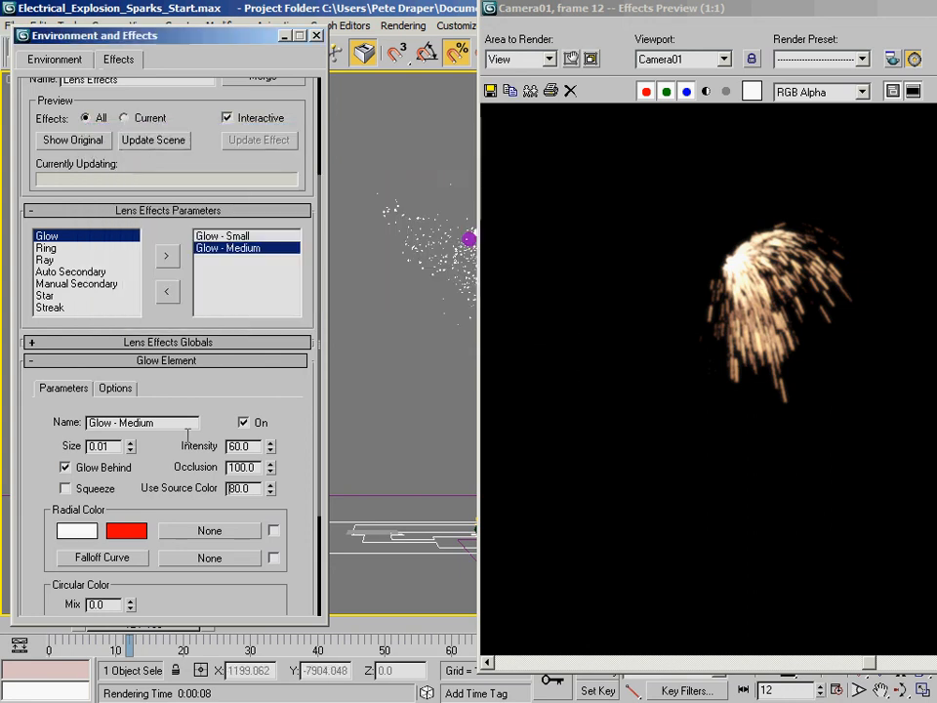
- Copy the orange radial centre colour from the small glow to the medium glow
click(234, 237)
scroll(79, 410, down, 8)
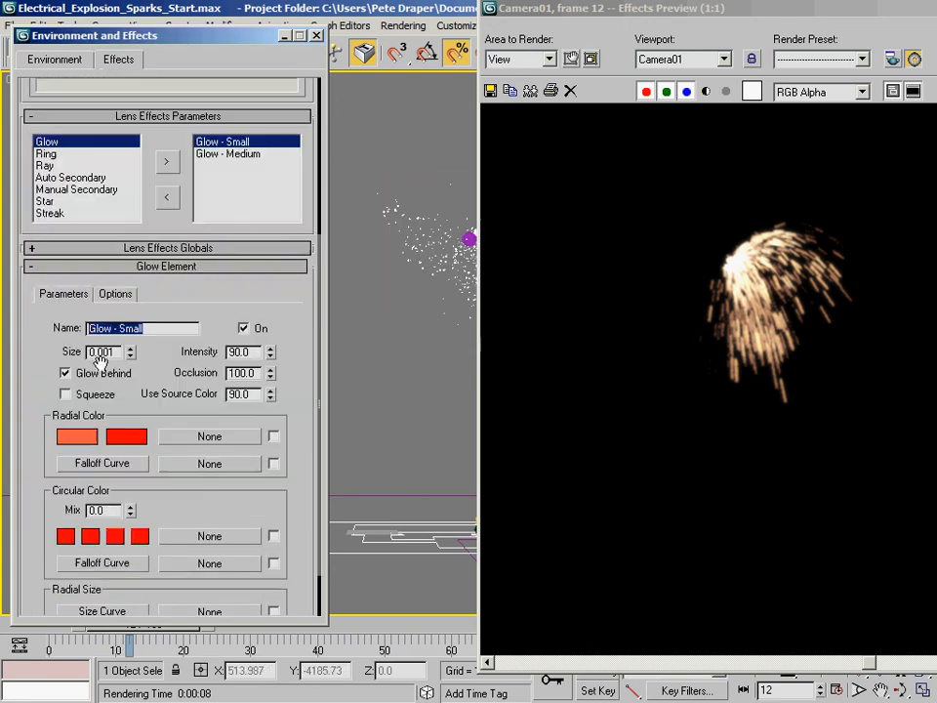
right_click(84, 419)
click(109, 427)
click(234, 135)
scroll(86, 532, down, 6)
right_click(75, 457)
click(102, 479)
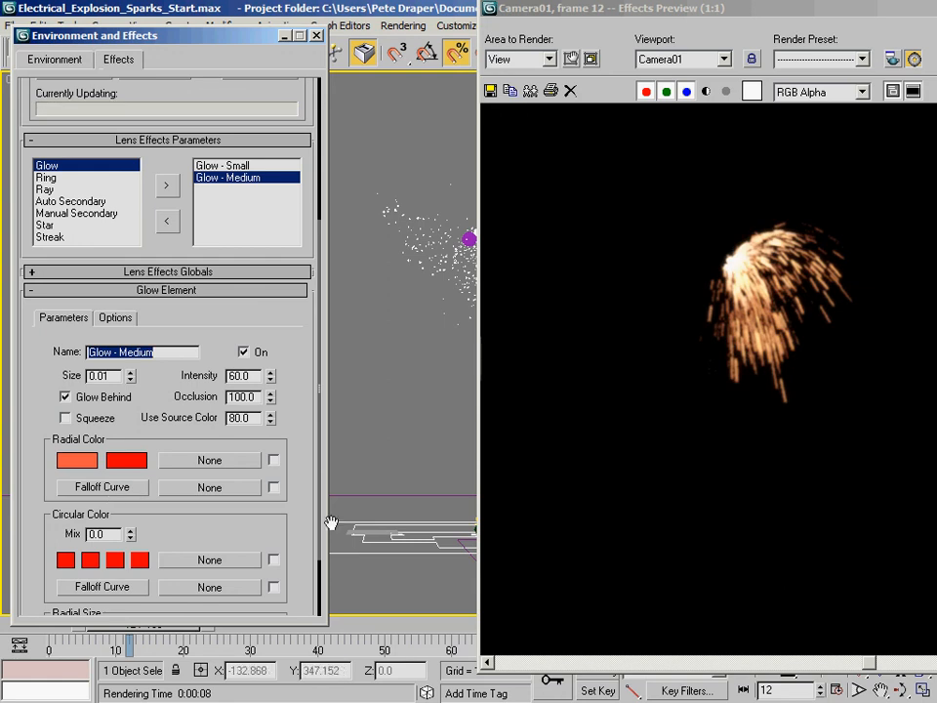
- Add a third Glow element named "Glow - Large" and enable Material ID 1 as its image source
drag(695, 11, 596, 13)
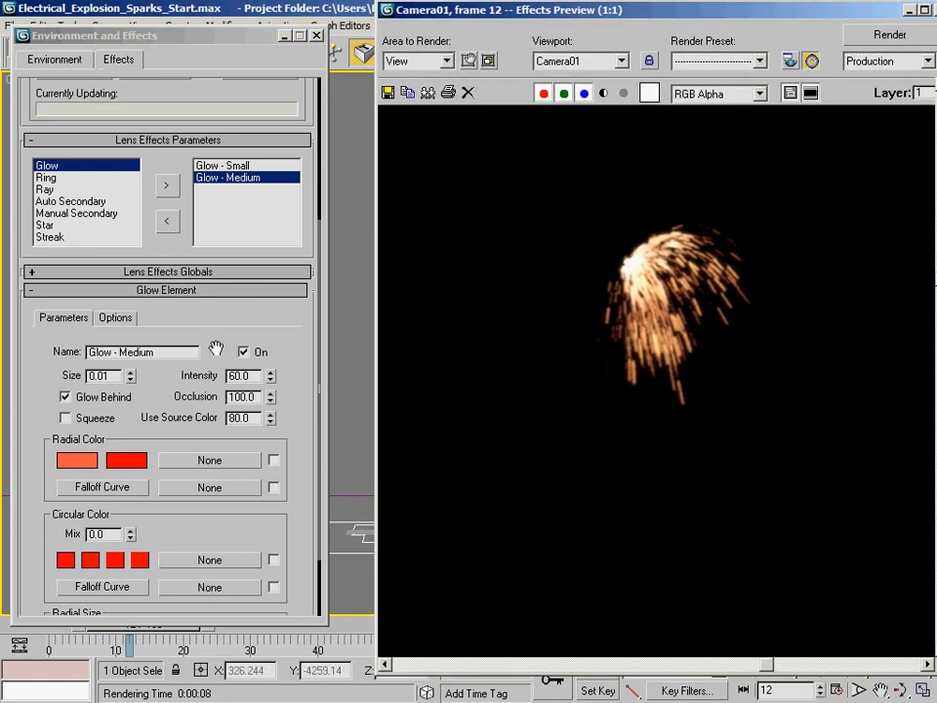
click(166, 185)
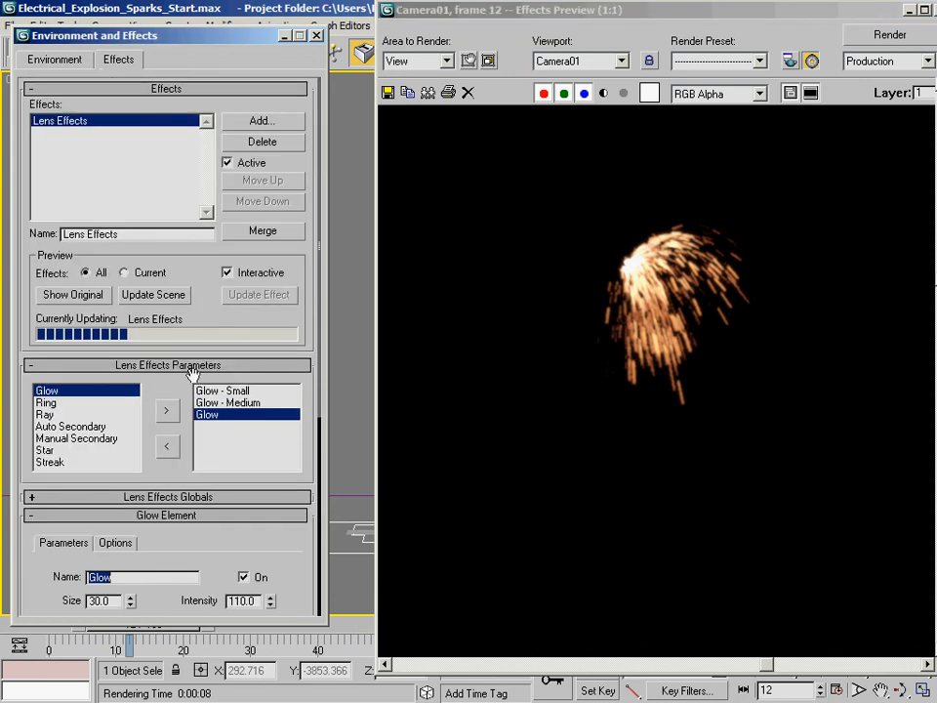
drag(218, 306, 216, 132)
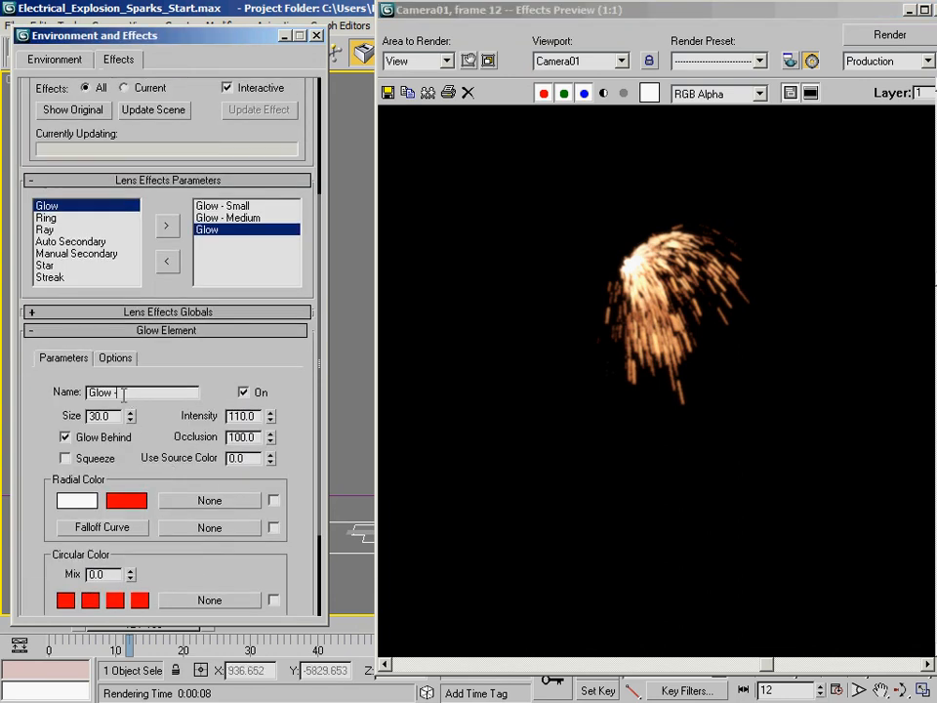
text(ge)
click(117, 358)
click(76, 476)
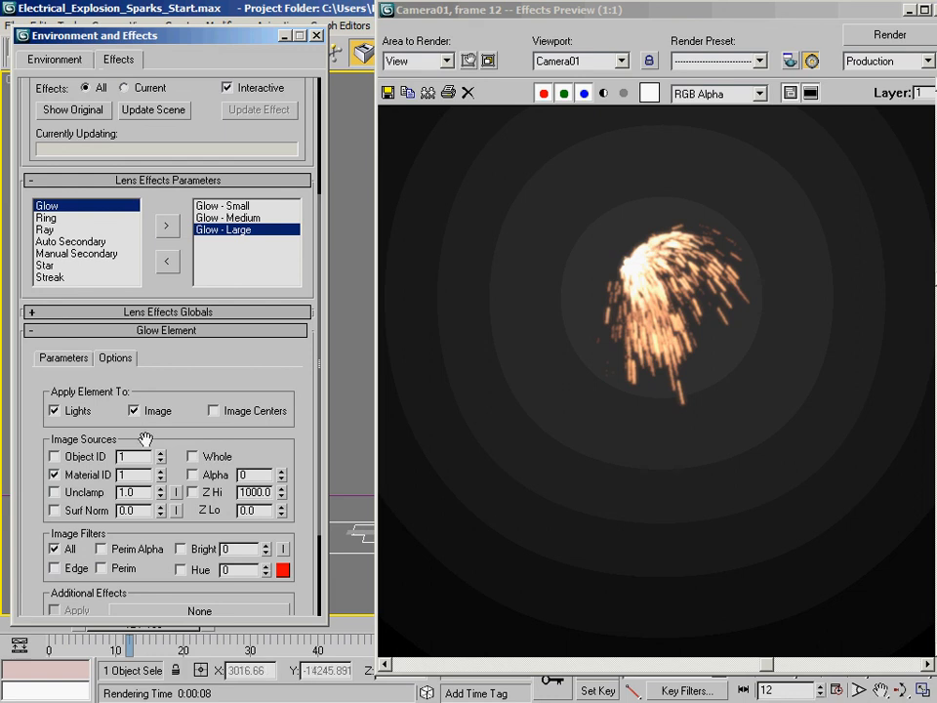
- Set the large glow's intensity to 70 and its Use Source Color to 50
click(77, 360)
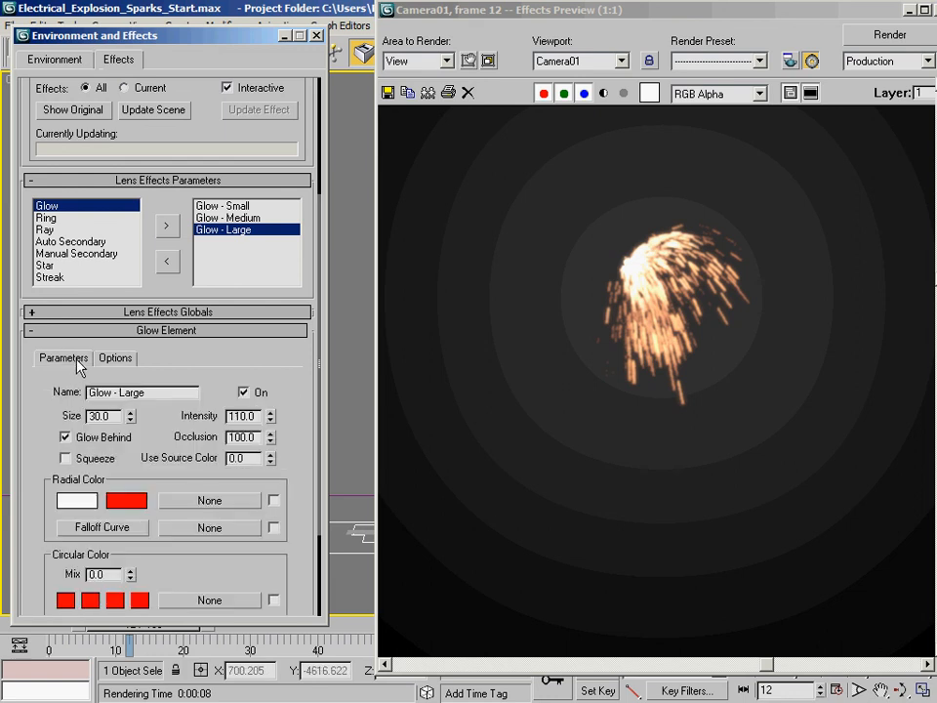
scroll(207, 327, down, 2)
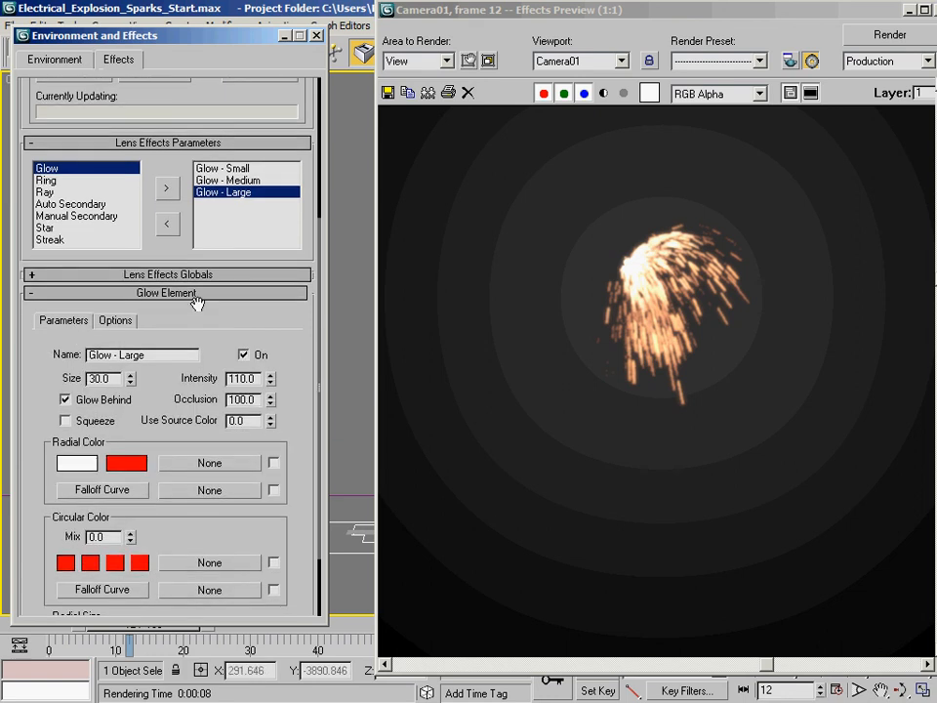
double_click(240, 378)
click(240, 379)
click(231, 375)
drag(259, 379, 137, 379)
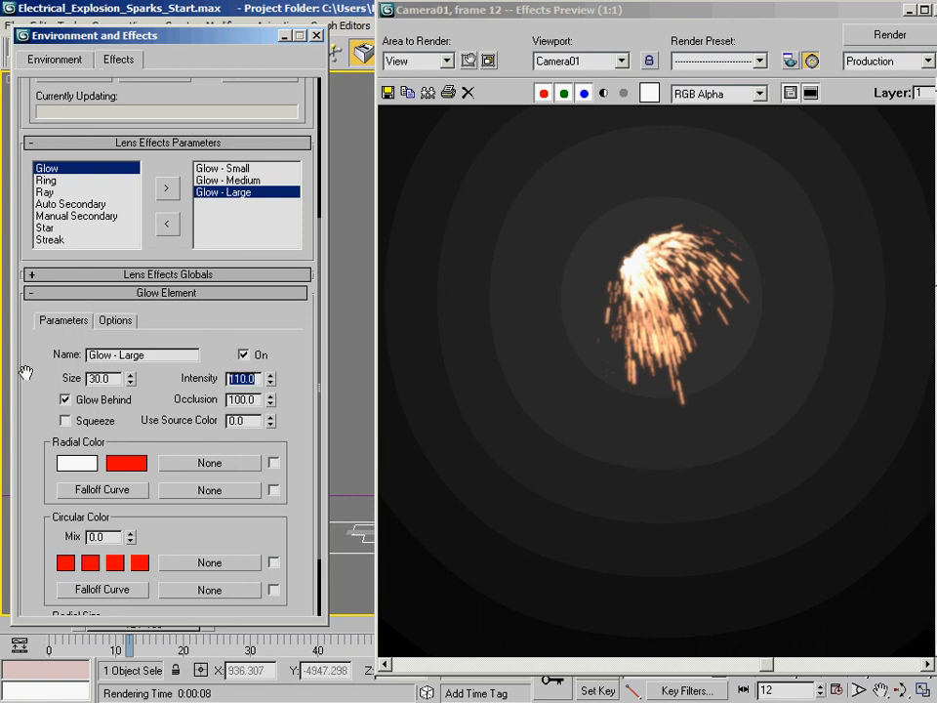
text(70)
key(Return)
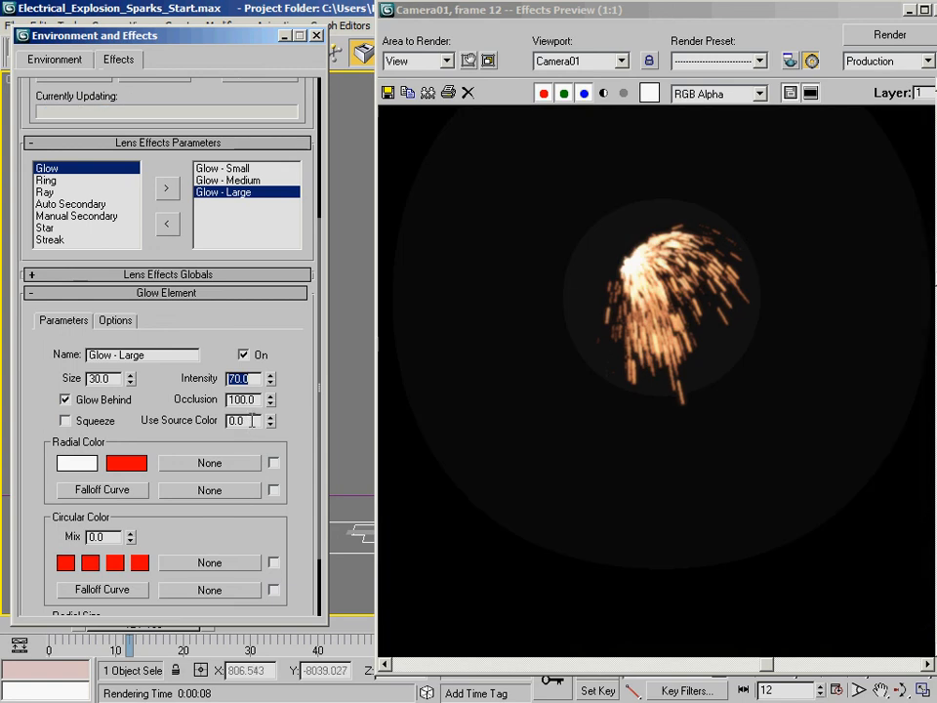
drag(245, 421, 158, 420)
text(50)
key(Return)
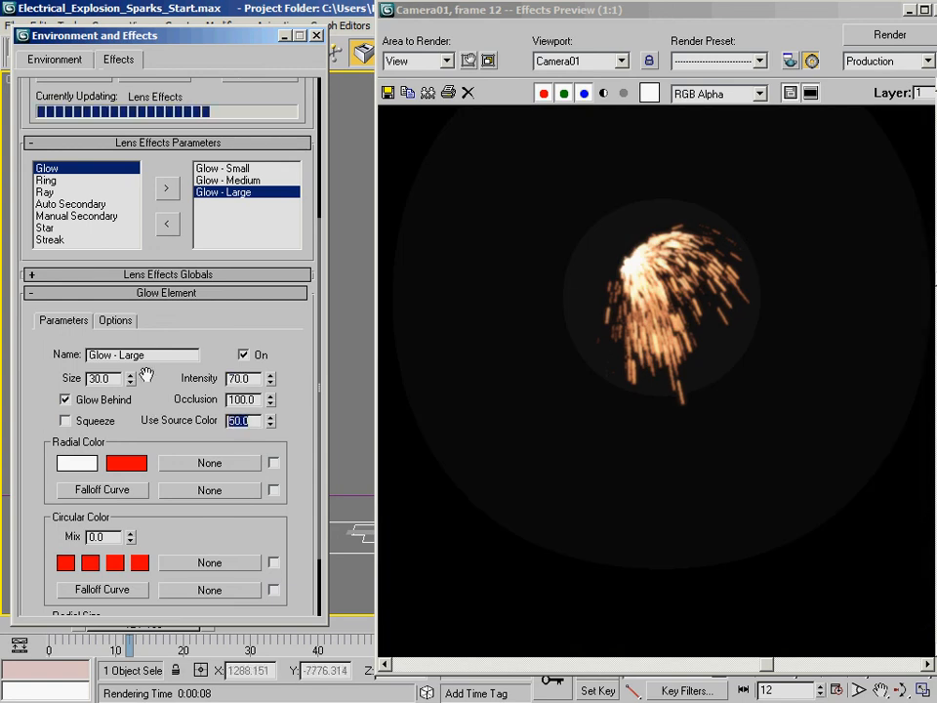
- Paste the copied orange colour into the large glow's radial centre and set the glow's size to 0.05
drag(78, 463, 90, 473)
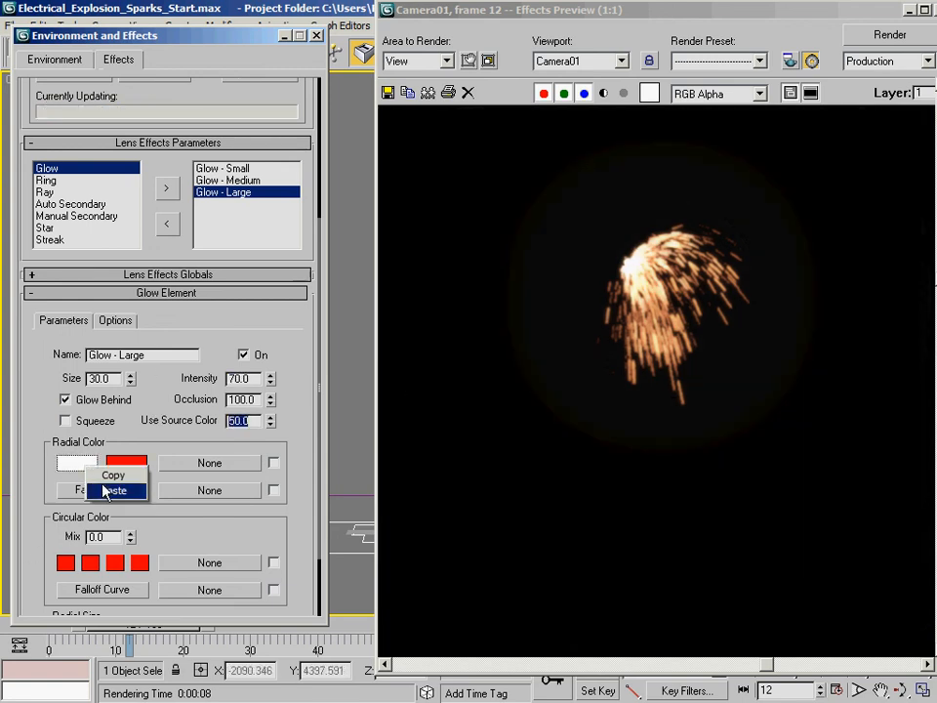
click(98, 475)
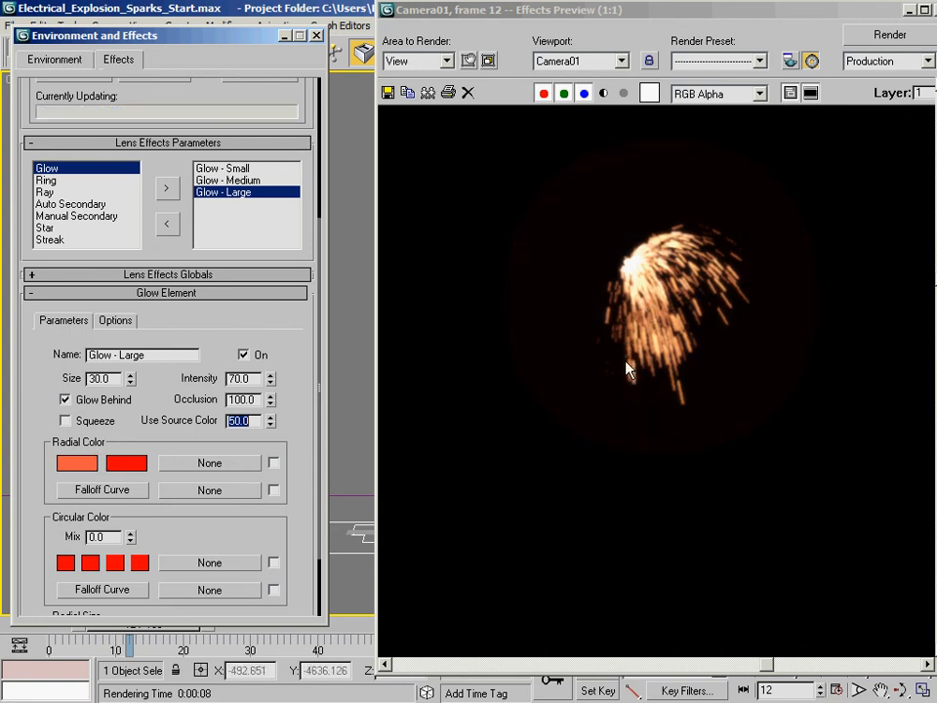
scroll(161, 383, up, 1)
double_click(102, 414)
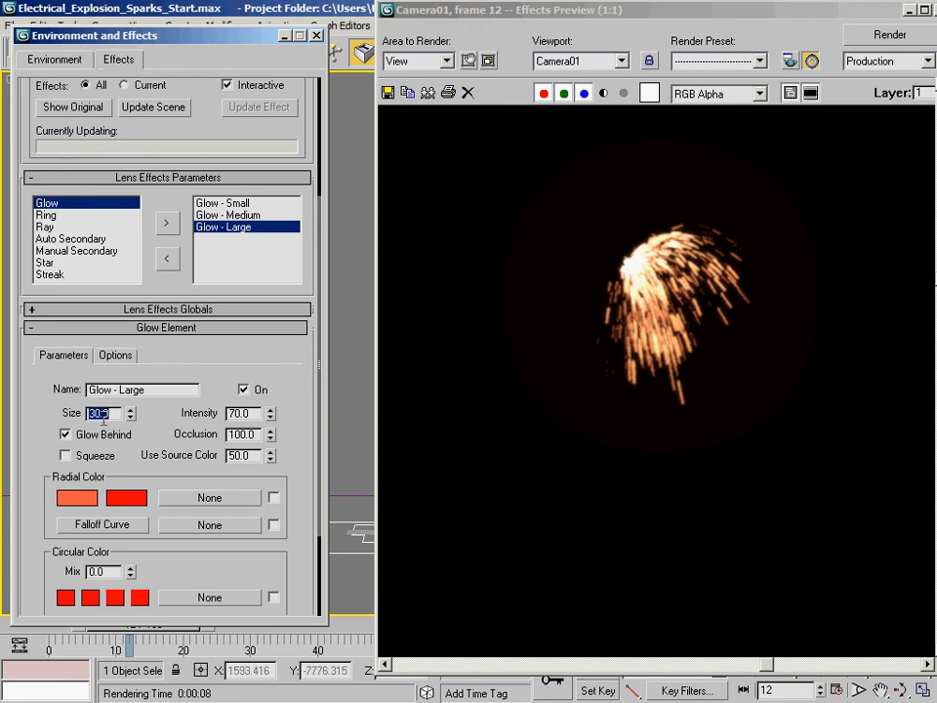
text(0.05)
key(Return)
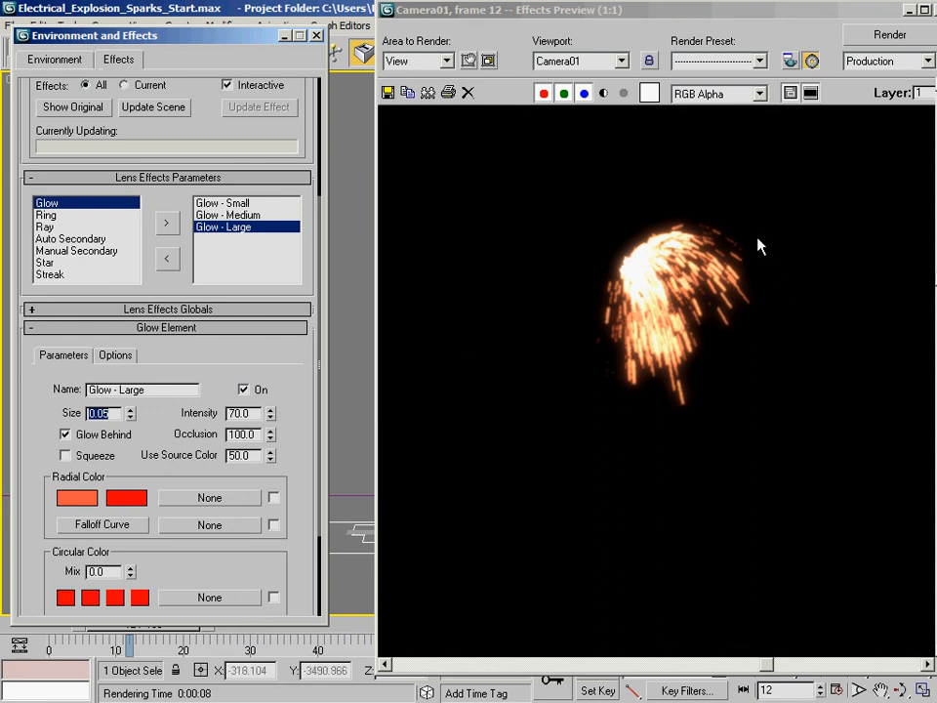
- Reposition the effects preview to view the layered glows, and close it together with the Environment and Effects window
drag(532, 7, 317, 8)
drag(317, 6, 459, 19)
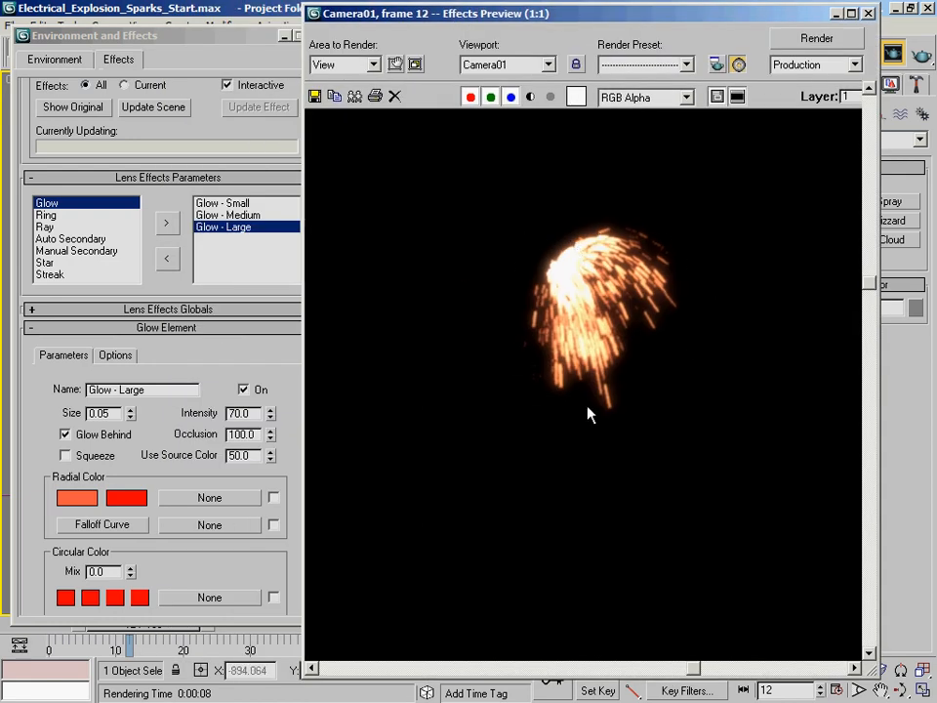
drag(670, 19, 635, 25)
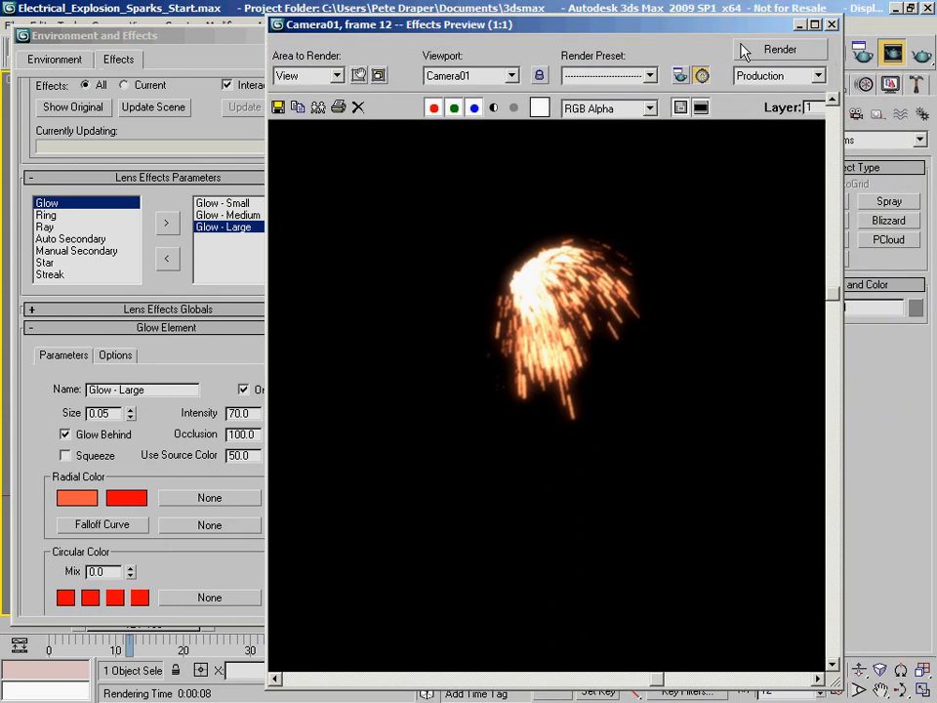
click(831, 25)
drag(244, 41, 300, 33)
click(371, 28)
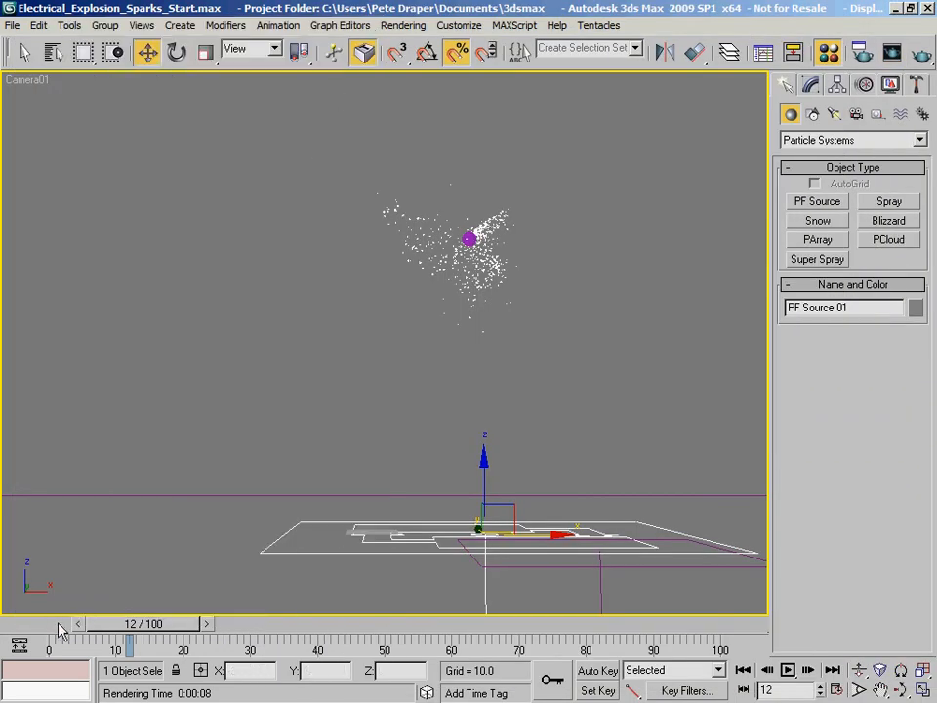
- Return to frame 0 and review the common render options and render output settings in Render Setup
key(Home)
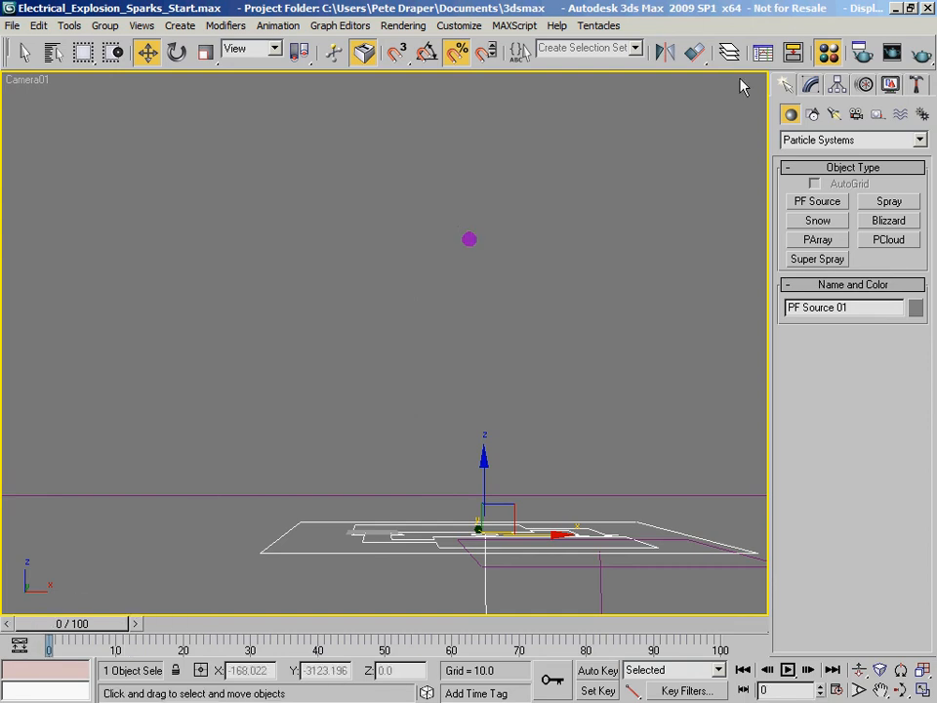
click(863, 52)
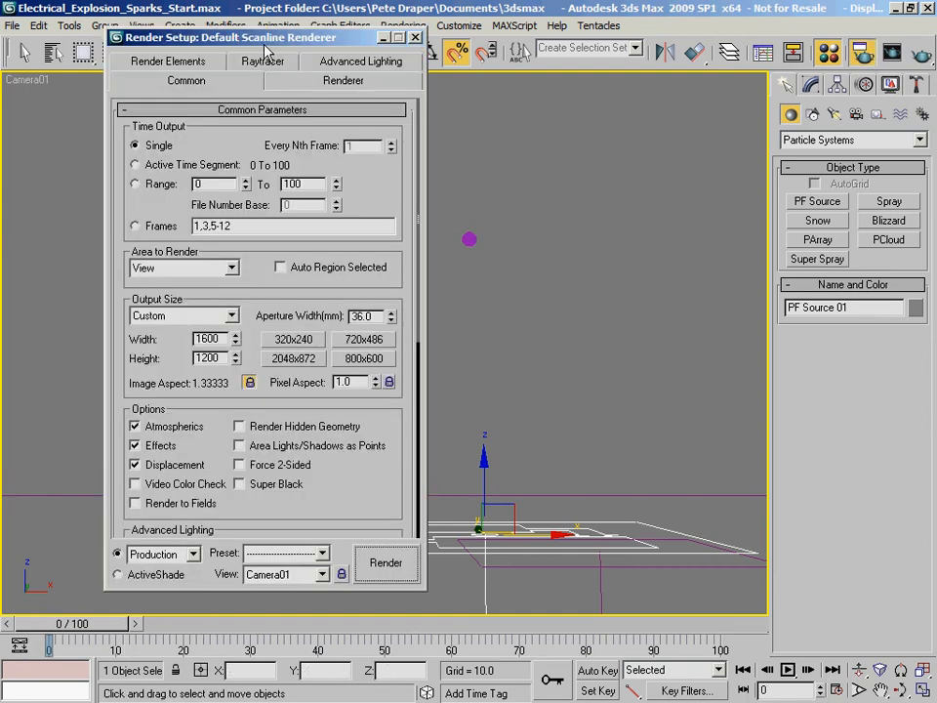
drag(272, 44, 297, 36)
scroll(402, 492, down, 5)
click(194, 319)
drag(370, 161, 376, 192)
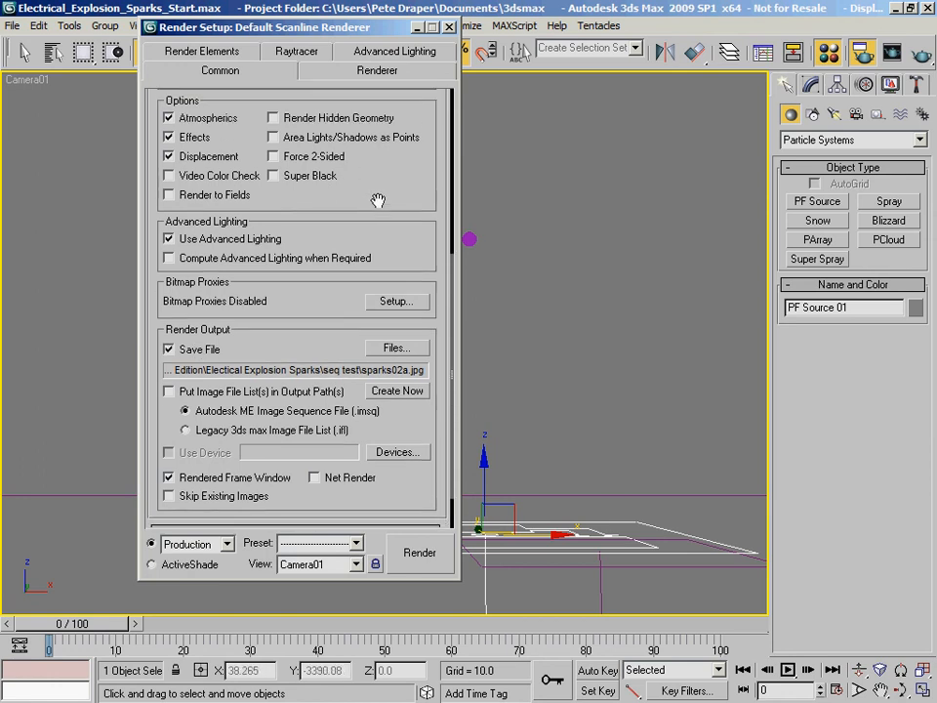
drag(346, 28, 261, 52)
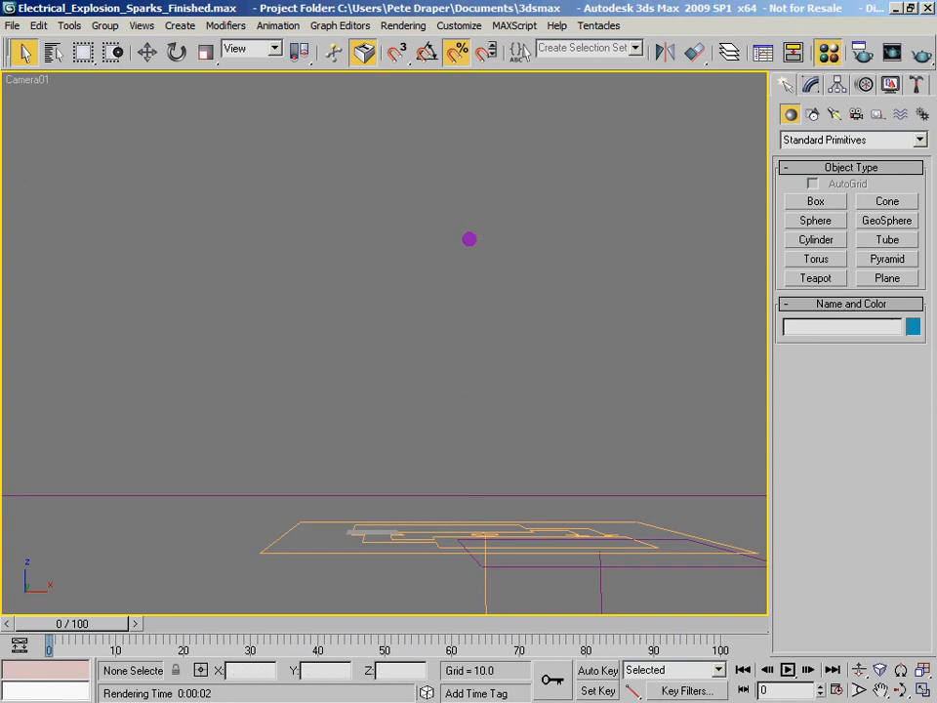
- Inspect the Emitter material's emitter_control diffuse map and its Output settings in the Material Editor, and close the editor
key(m)
drag(324, 9, 328, 35)
click(363, 166)
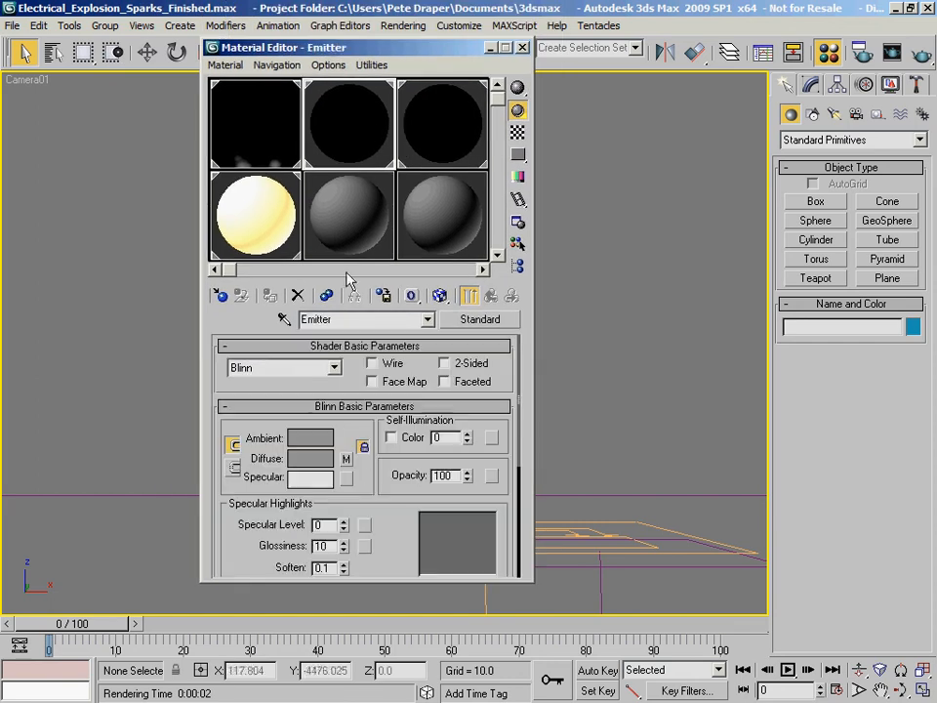
click(346, 459)
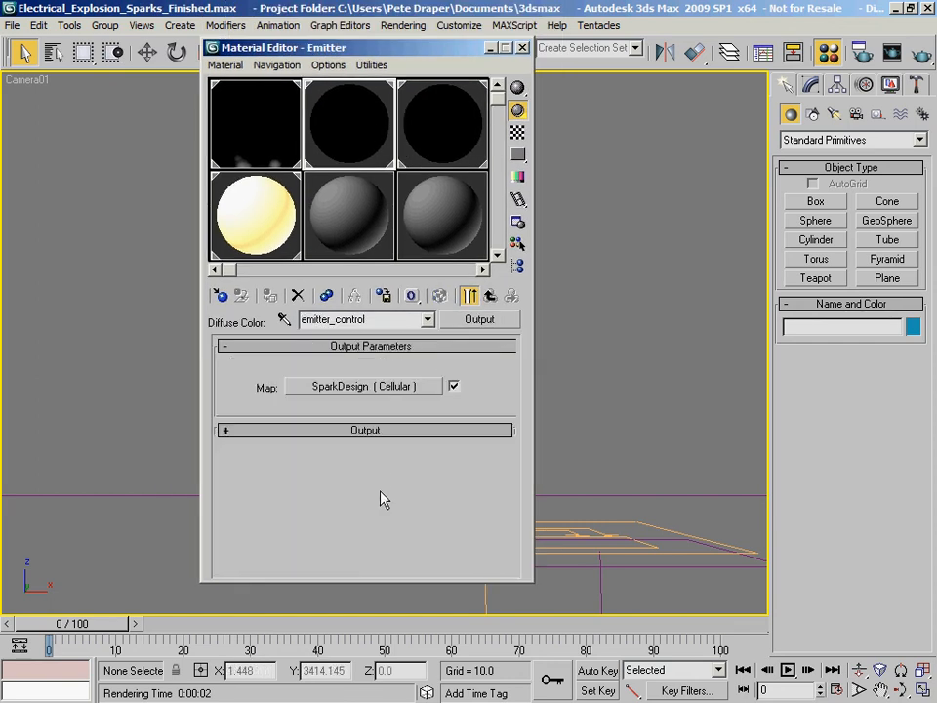
click(385, 430)
scroll(395, 332, down, 3)
drag(378, 325, 391, 504)
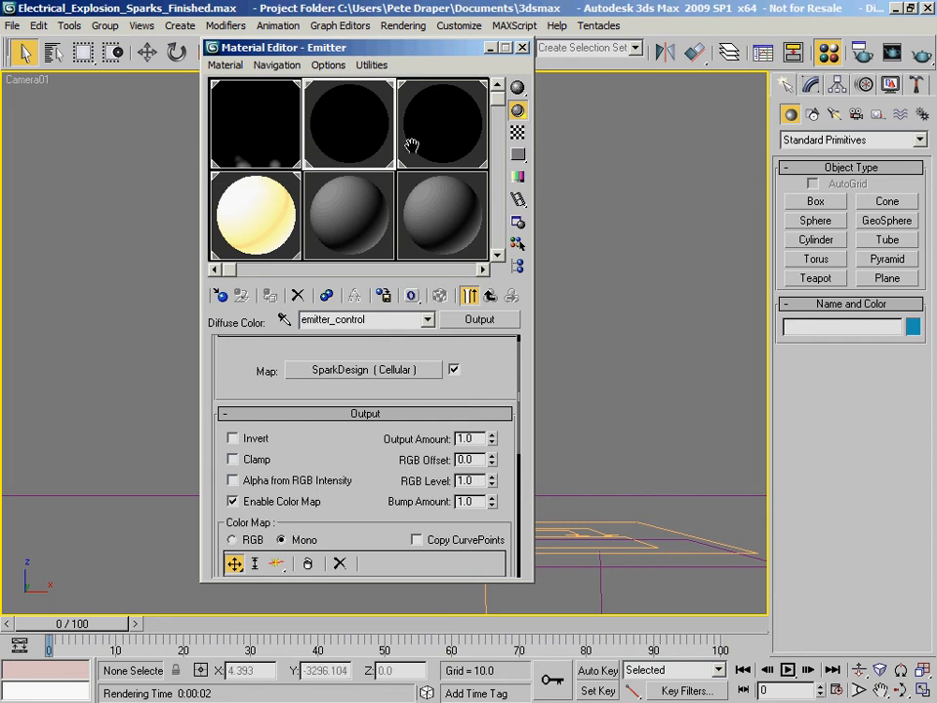
drag(493, 582, 493, 610)
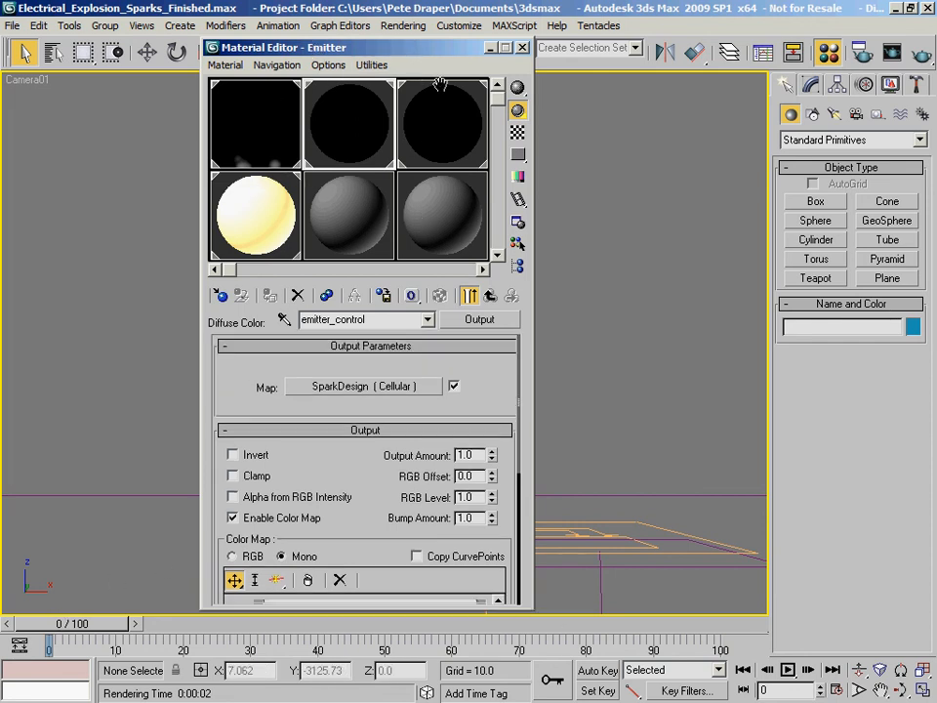
drag(398, 61, 265, 87)
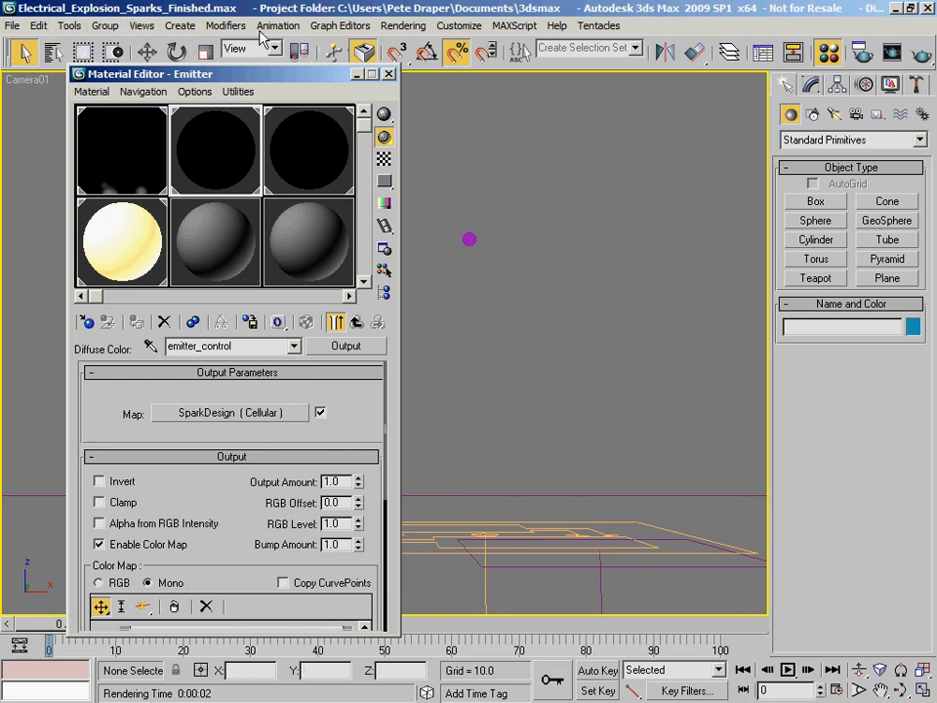
drag(328, 77, 307, 68)
click(368, 64)
- Move the RAM Player window holding the rendered spark sequence out of the way and open Render Setup
drag(0, 55, 857, 24)
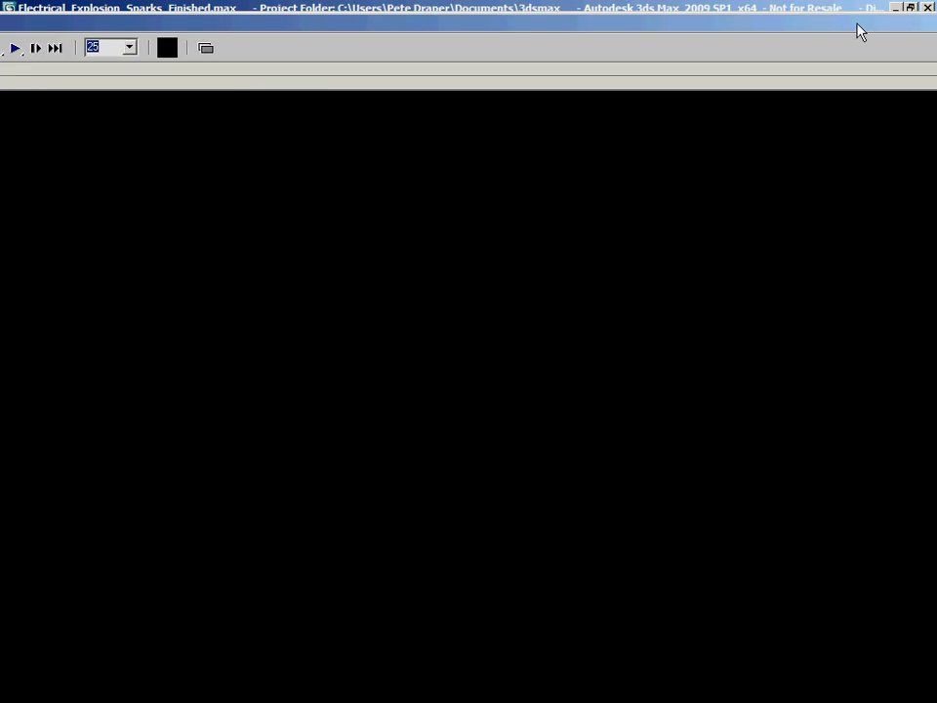
drag(386, 18, 826, 46)
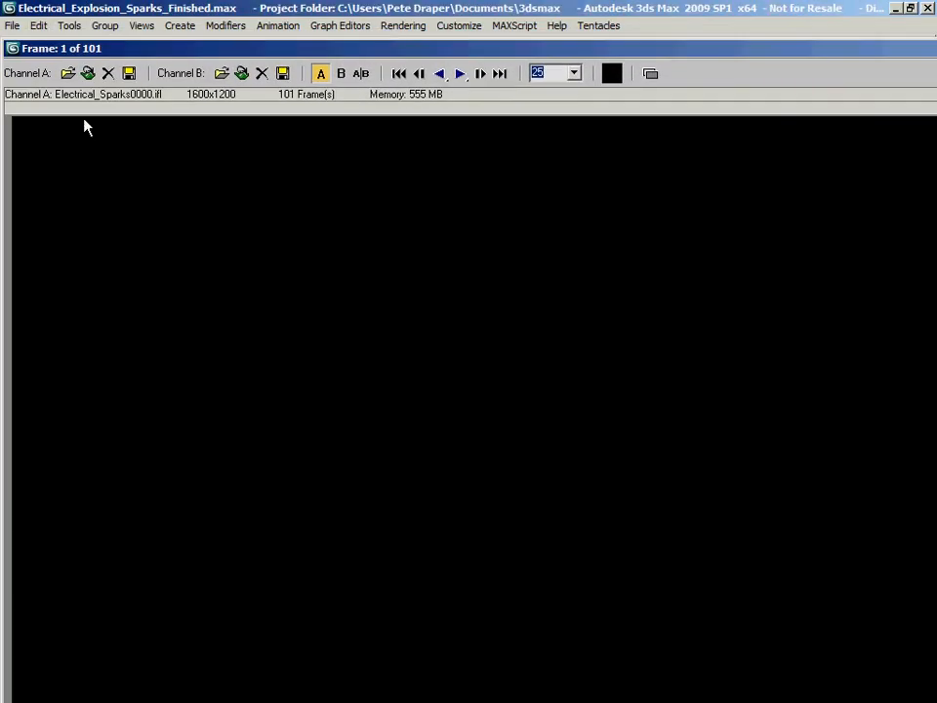
drag(168, 56, 3, 121)
click(862, 55)
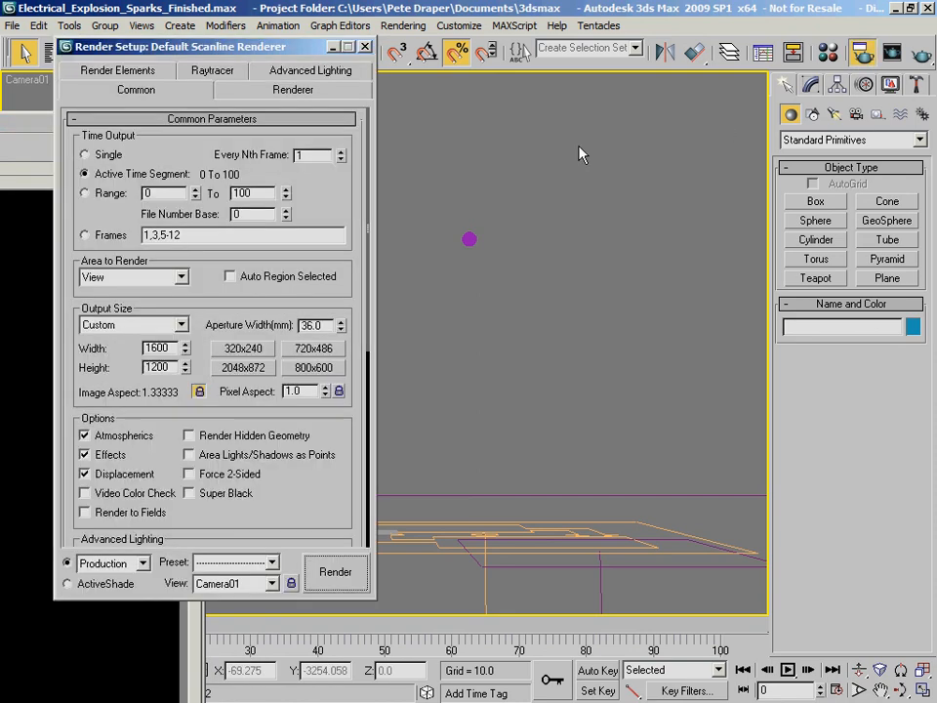
- Move Render Setup aside, bring the RAM Player into view to play the rendered spark sequence, and move the player away
drag(203, 49, 415, 54)
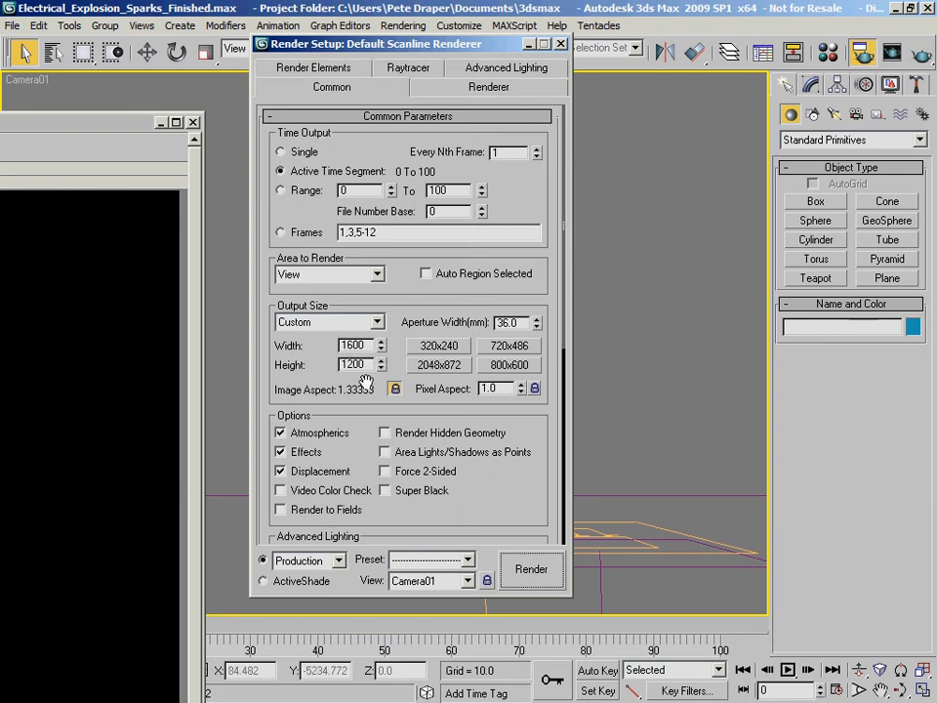
drag(109, 125, 791, 14)
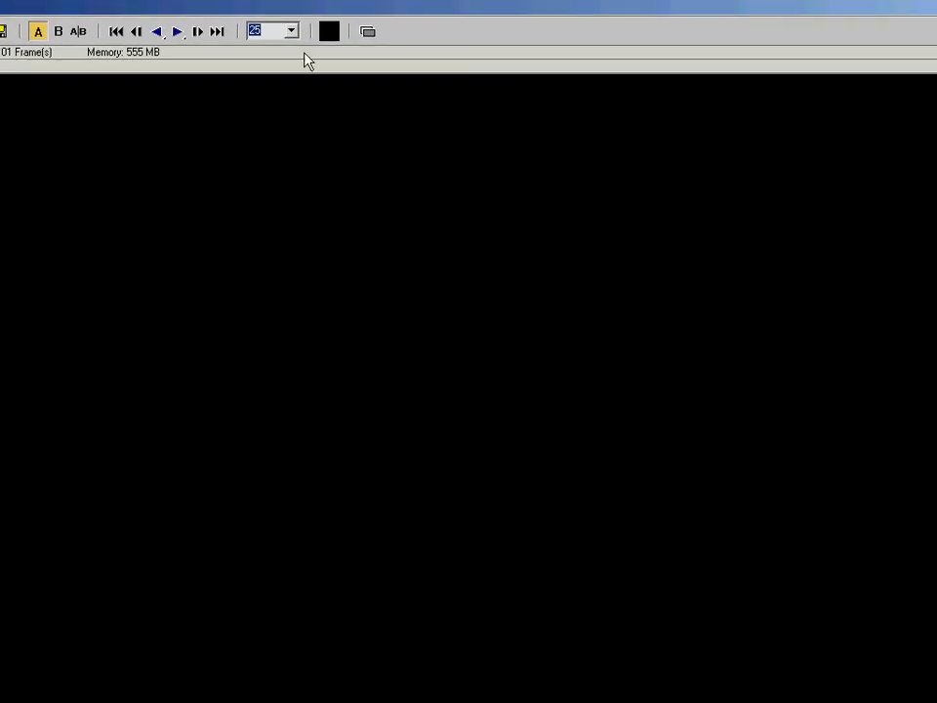
click(177, 31)
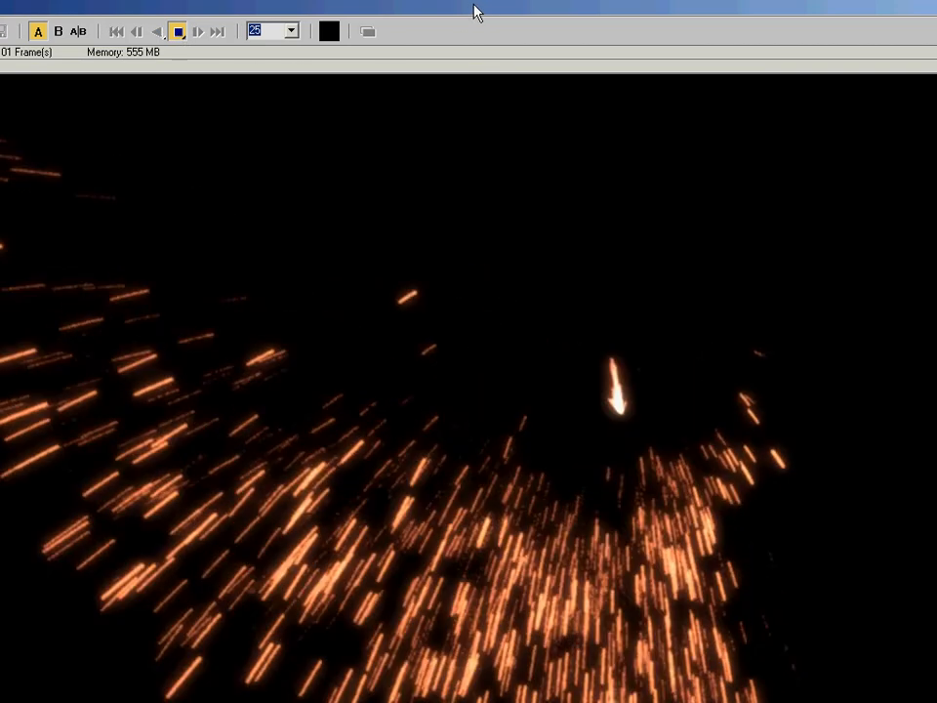
drag(475, 13, 425, 16)
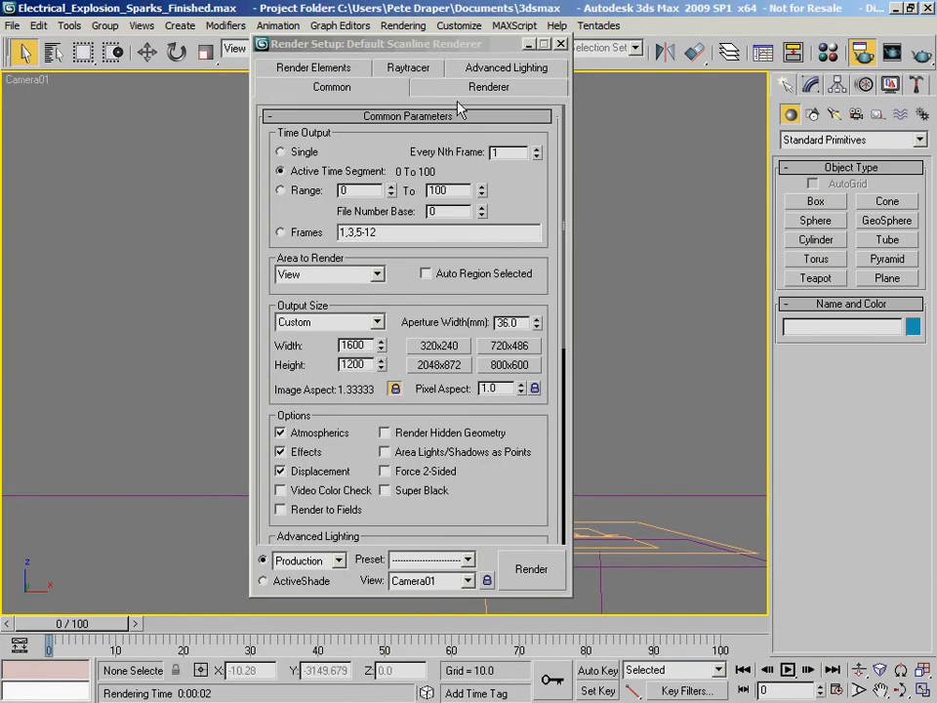
- Review the scanline renderer's antialiasing, supersampling and motion blur settings in Render Setup, and move the window aside
click(454, 92)
drag(471, 465, 419, 341)
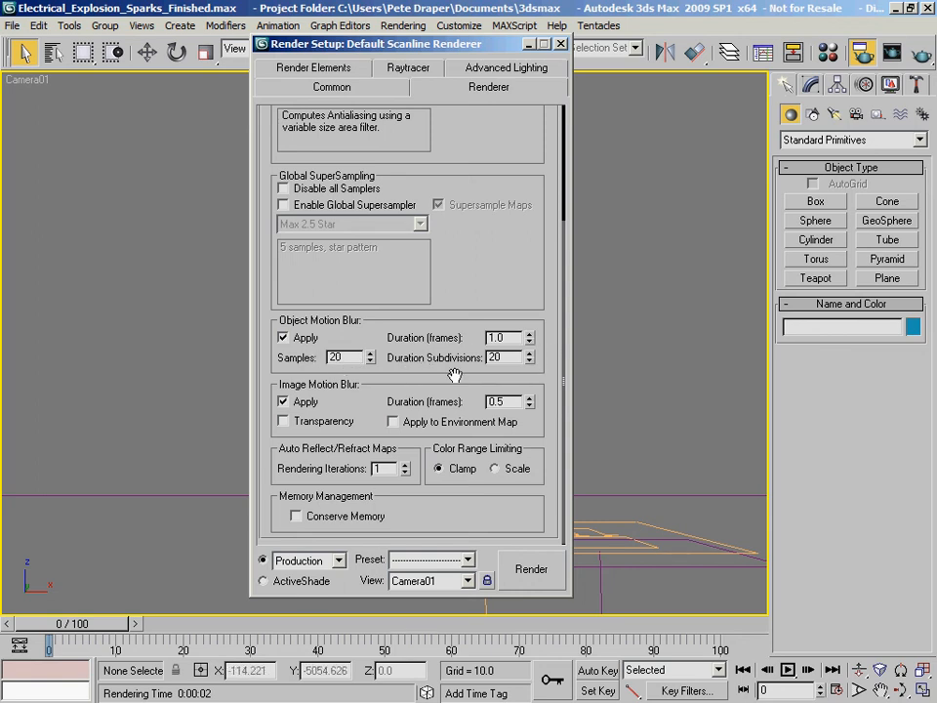
drag(489, 237, 464, 423)
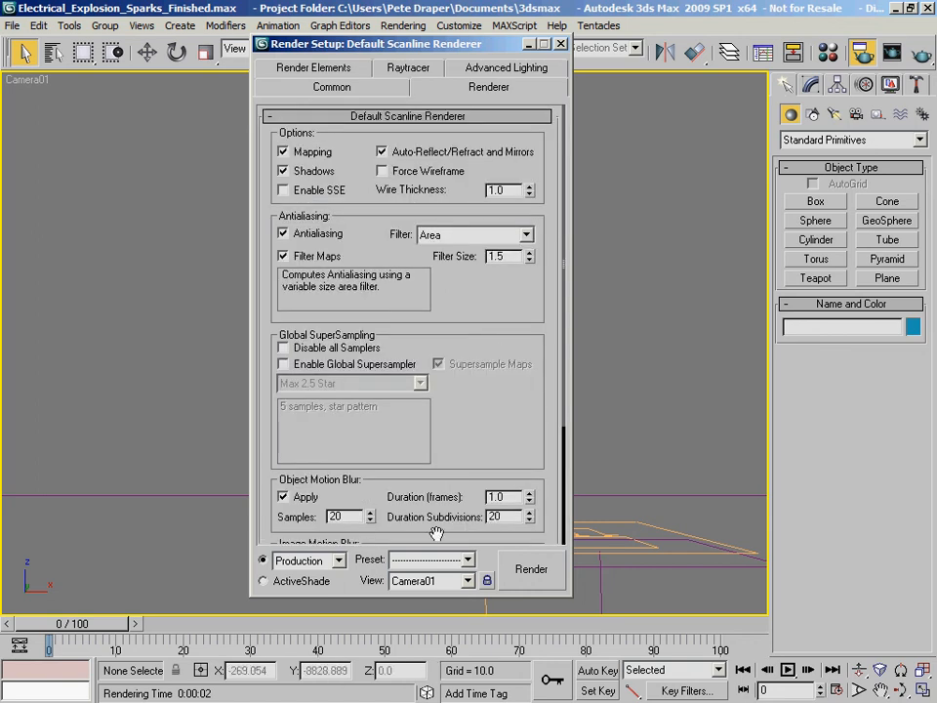
drag(472, 45, 225, 52)
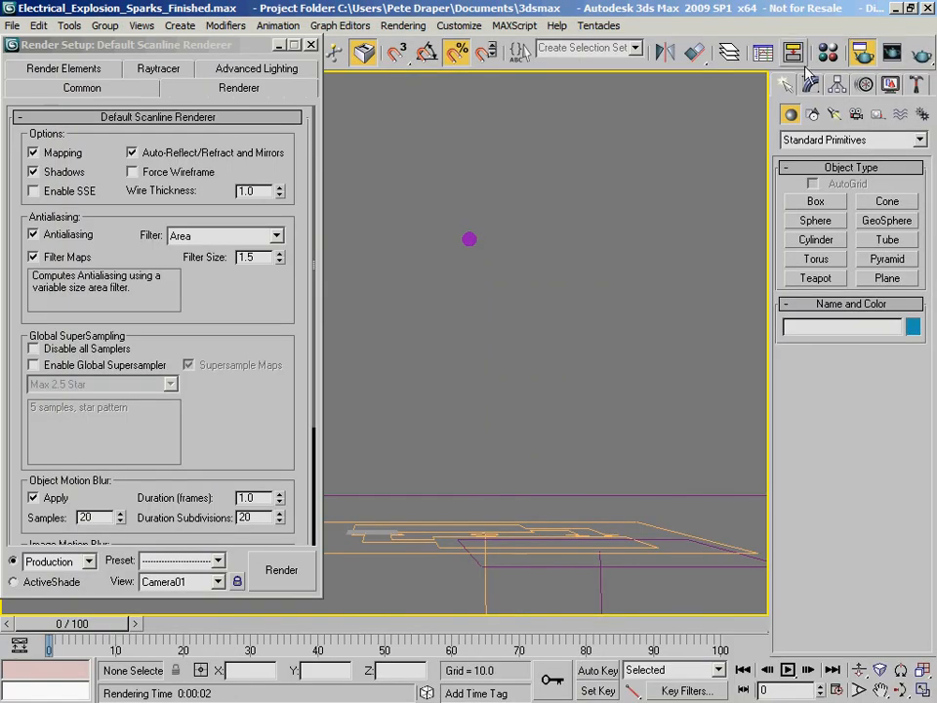
- Open the Material Editor beside Render Setup, view the scene's Lens Effects entry in Environment and Effects, and close the effects window
click(827, 52)
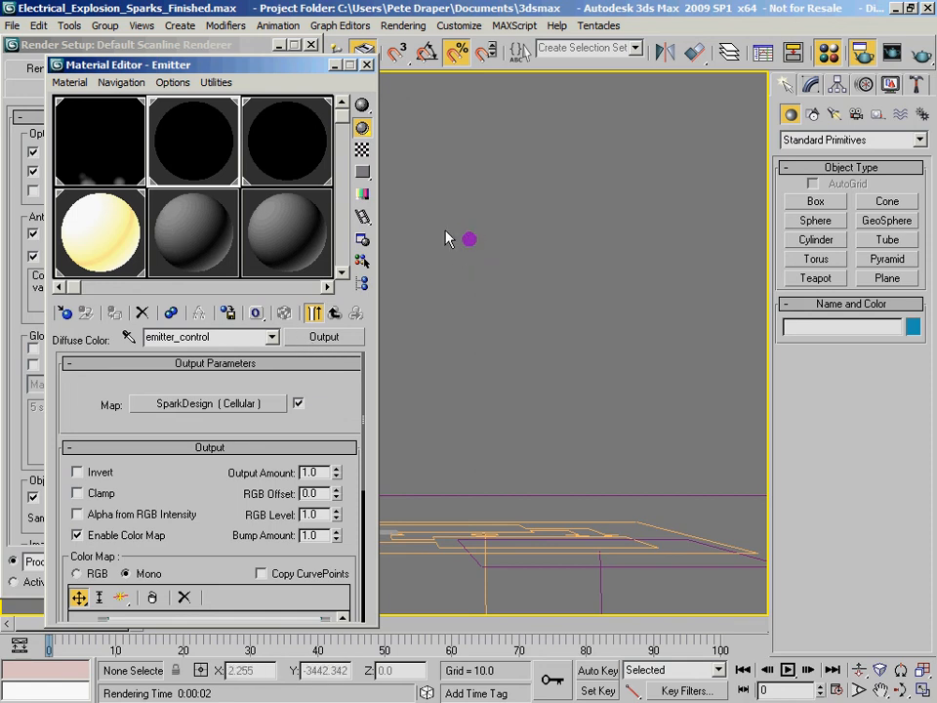
drag(148, 64, 648, 59)
click(403, 26)
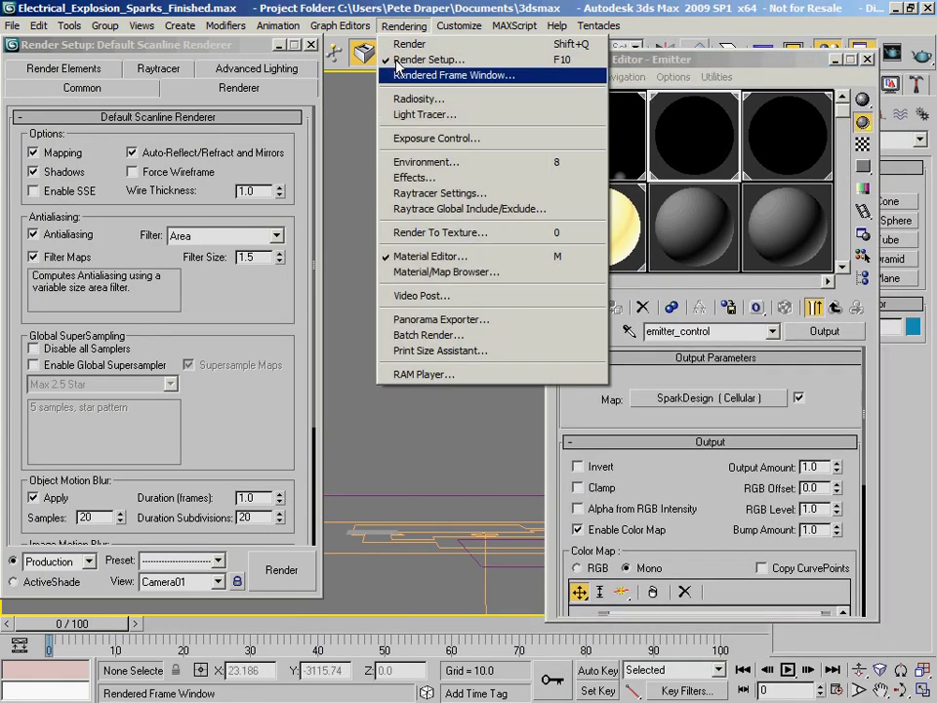
click(461, 178)
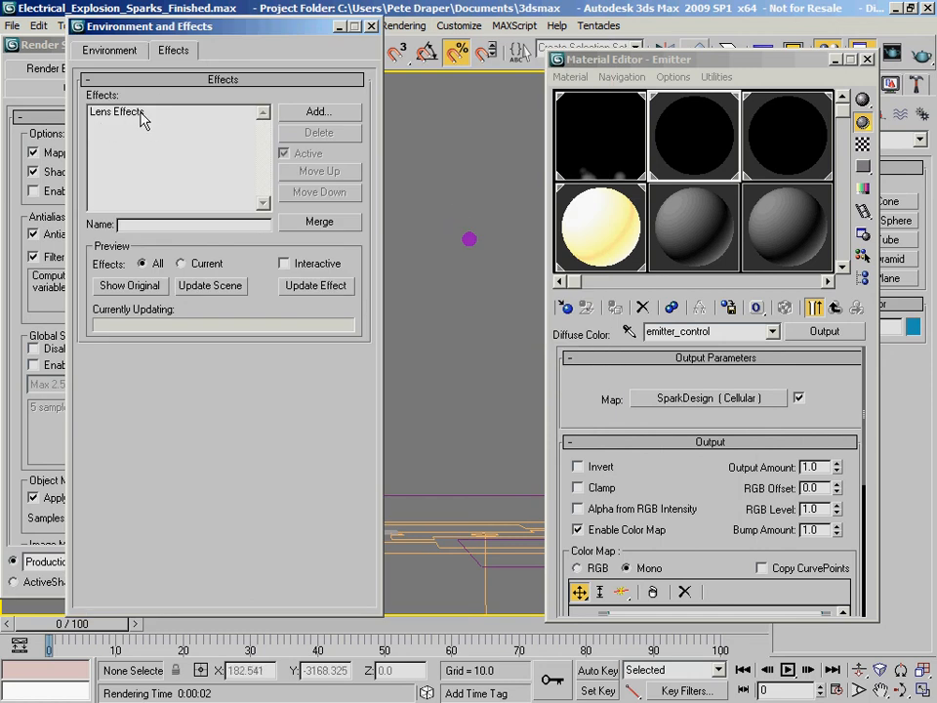
drag(191, 21, 219, 28)
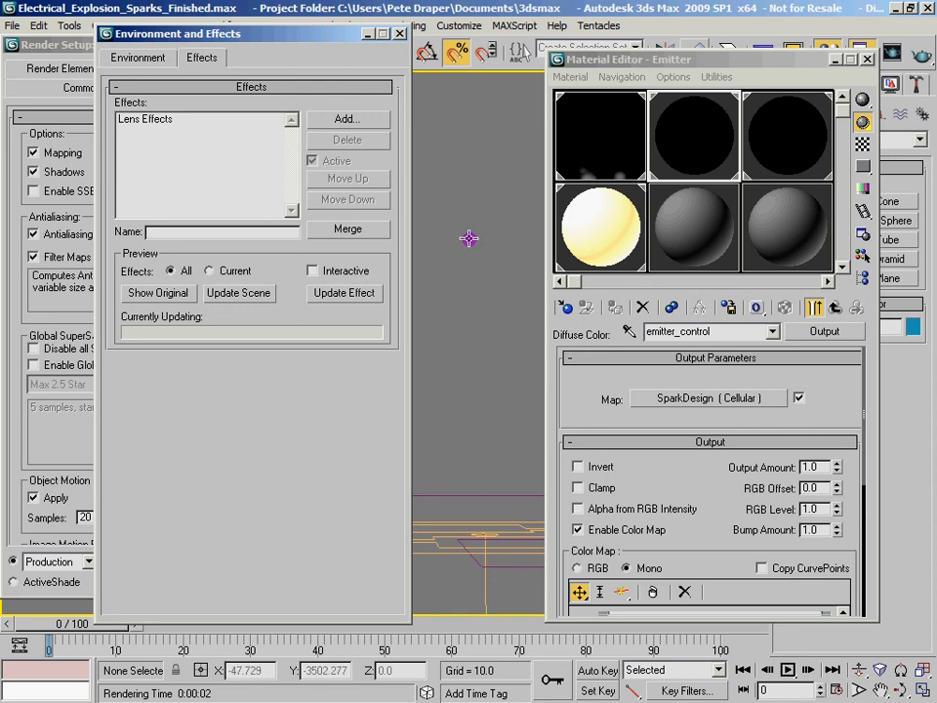
mouse_move(258, 51)
mouse_down()
mouse_move(320, 72)
mouse_move(262, 52)
mouse_up()
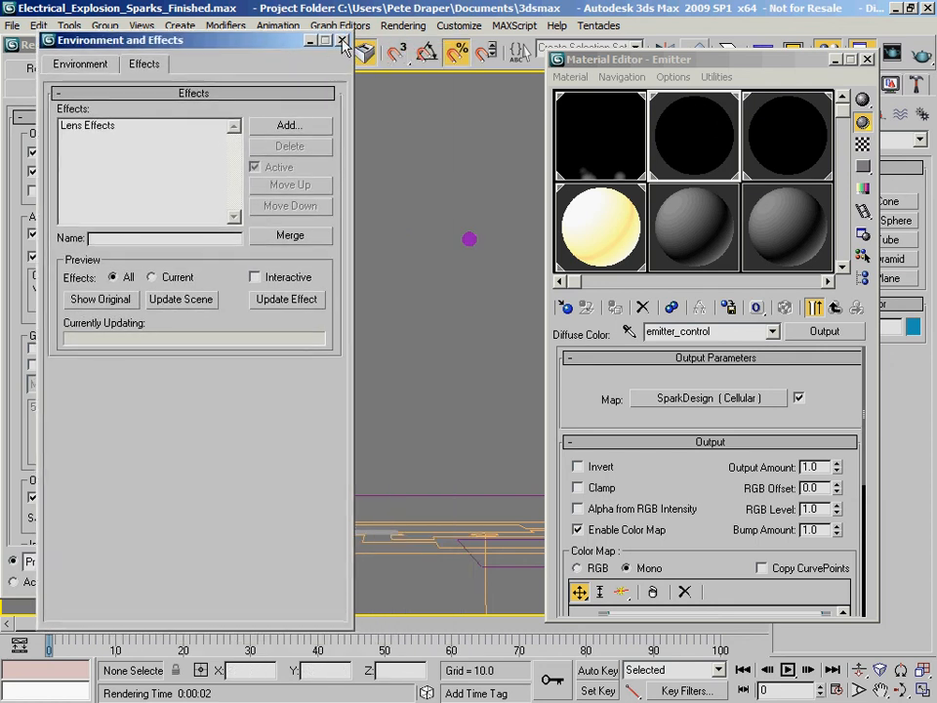
click(342, 41)
- Bring the Material Editor back, try a W offset of 2.9 on the SparkDesign cellular map, and undo the change
drag(806, 59, 0, 78)
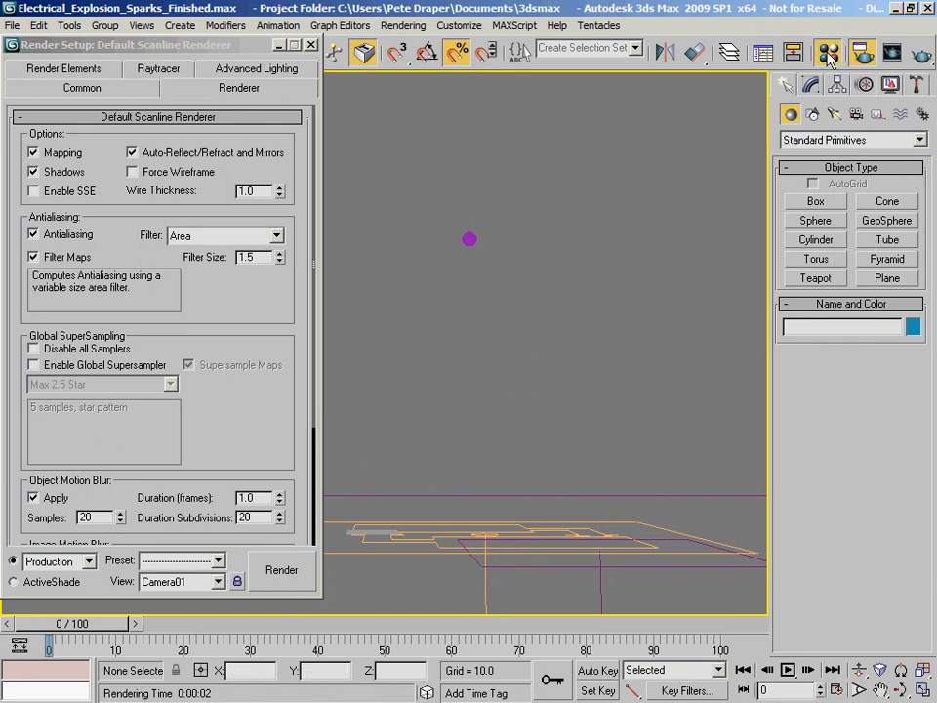
drag(0, 165, 474, 66)
click(432, 397)
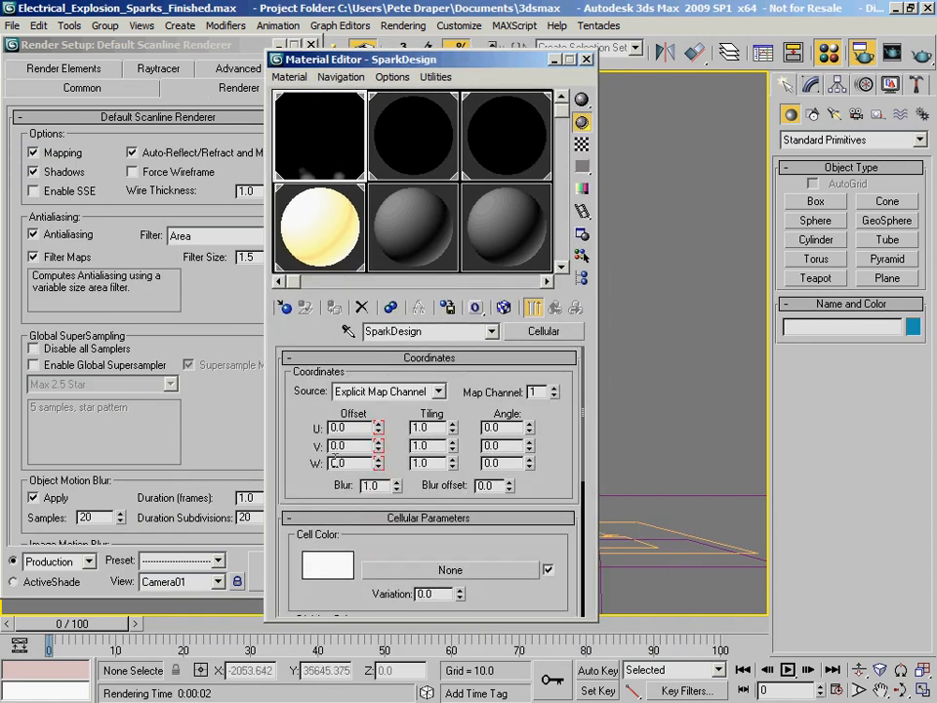
drag(379, 463, 404, 137)
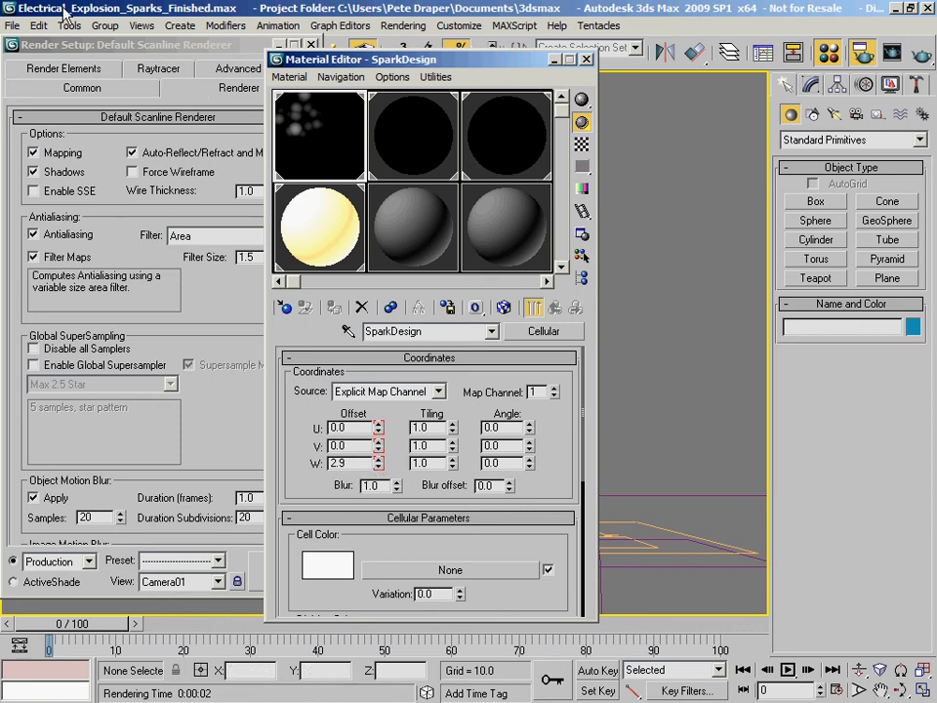
drag(75, 54, 73, 84)
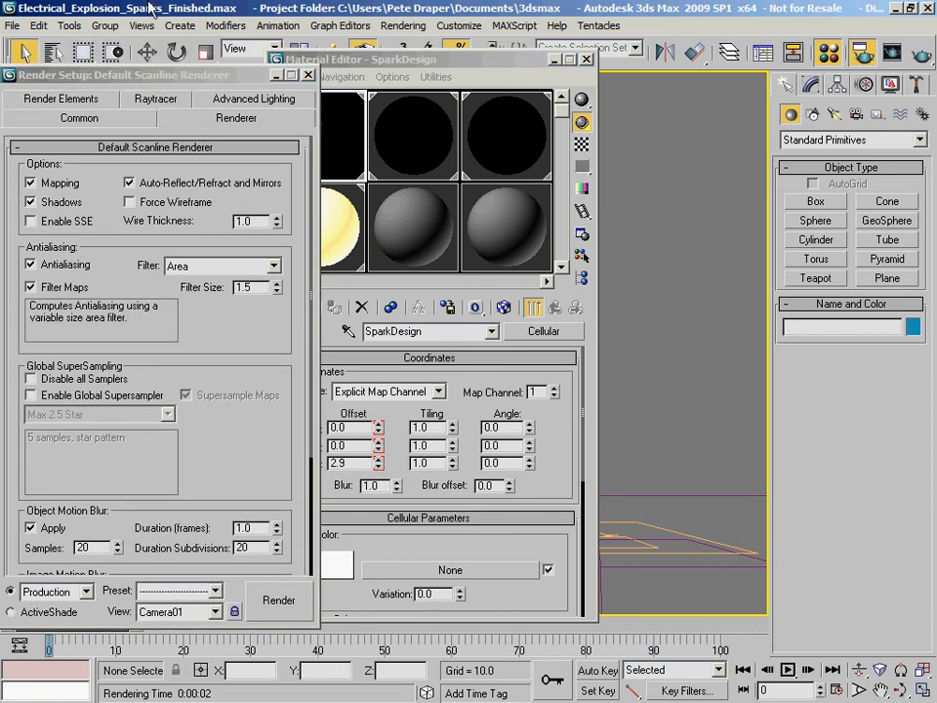
drag(240, 63, 447, 62)
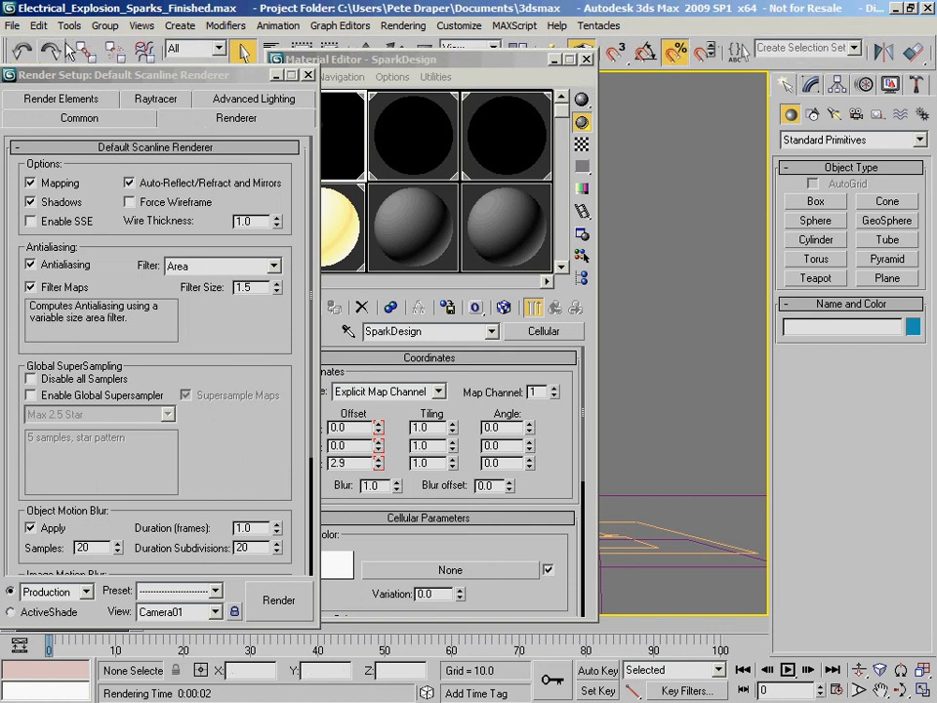
click(22, 51)
drag(247, 77, 0, 72)
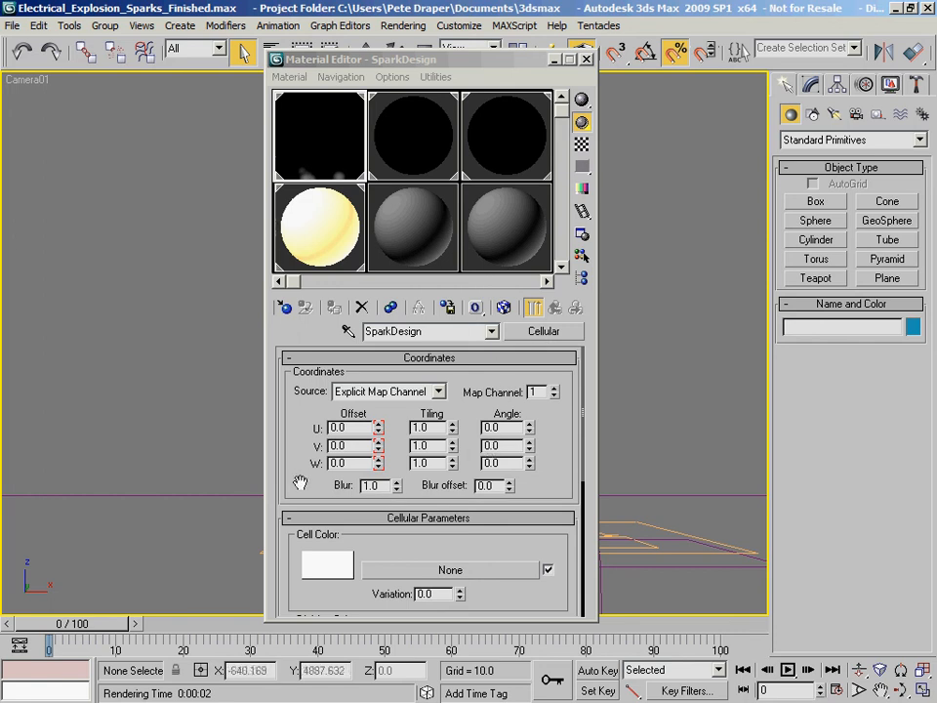
- Examine the SparkDesign map's coordinate offsets and cellular parameters, and close the Material Editor
scroll(317, 354, down, 3)
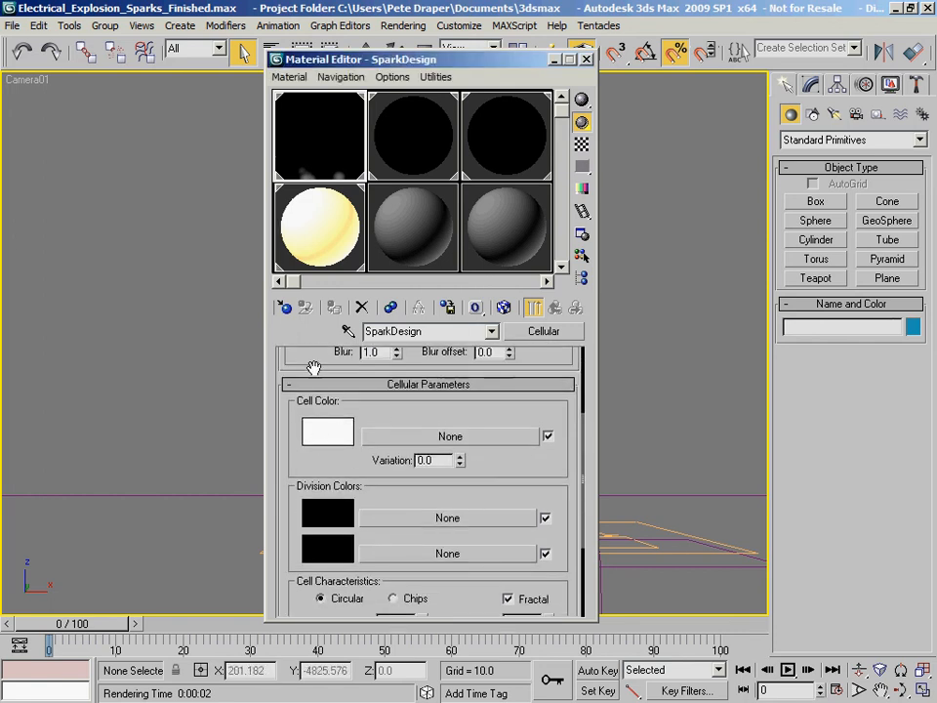
scroll(340, 473, up, 3)
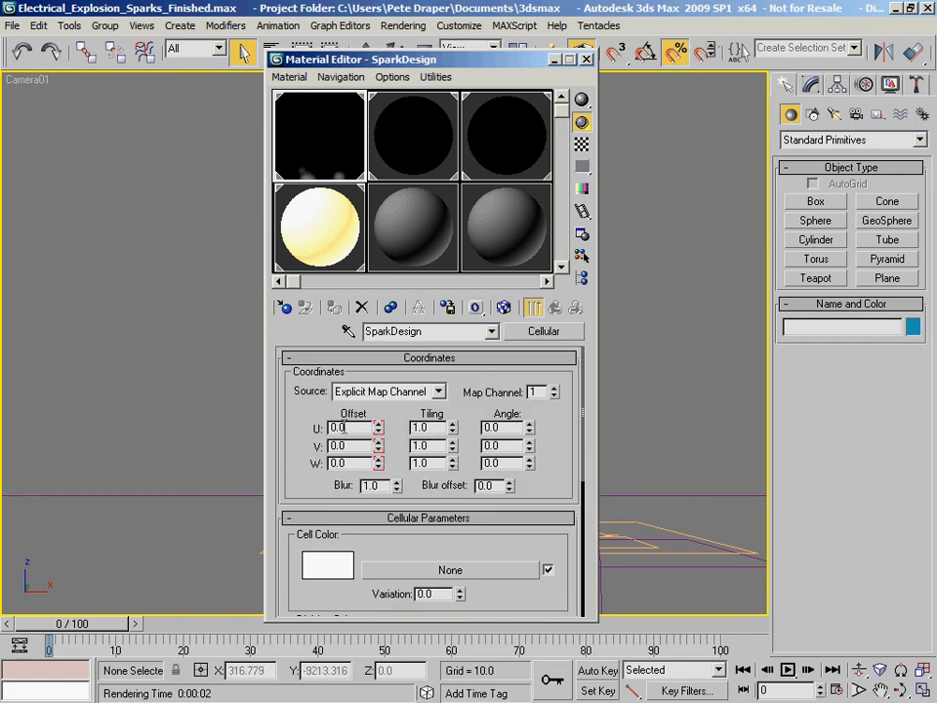
drag(518, 67, 327, 43)
click(367, 36)
- Go to frame 14, view the rendered sparks in the RAM Player, and move the player out of the way
drag(107, 633, 134, 605)
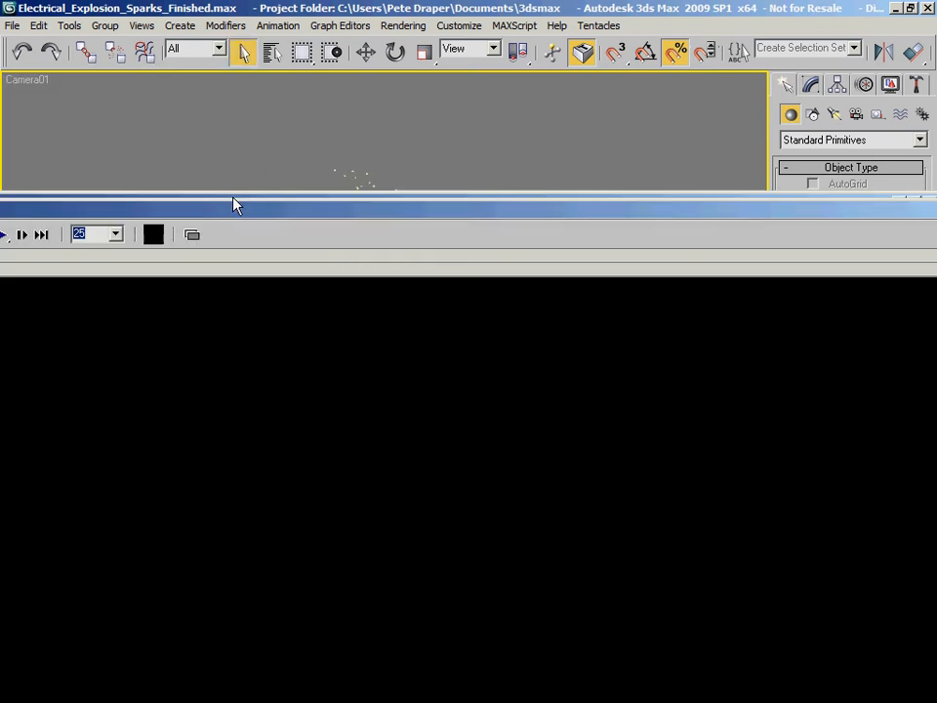
drag(234, 203, 619, 6)
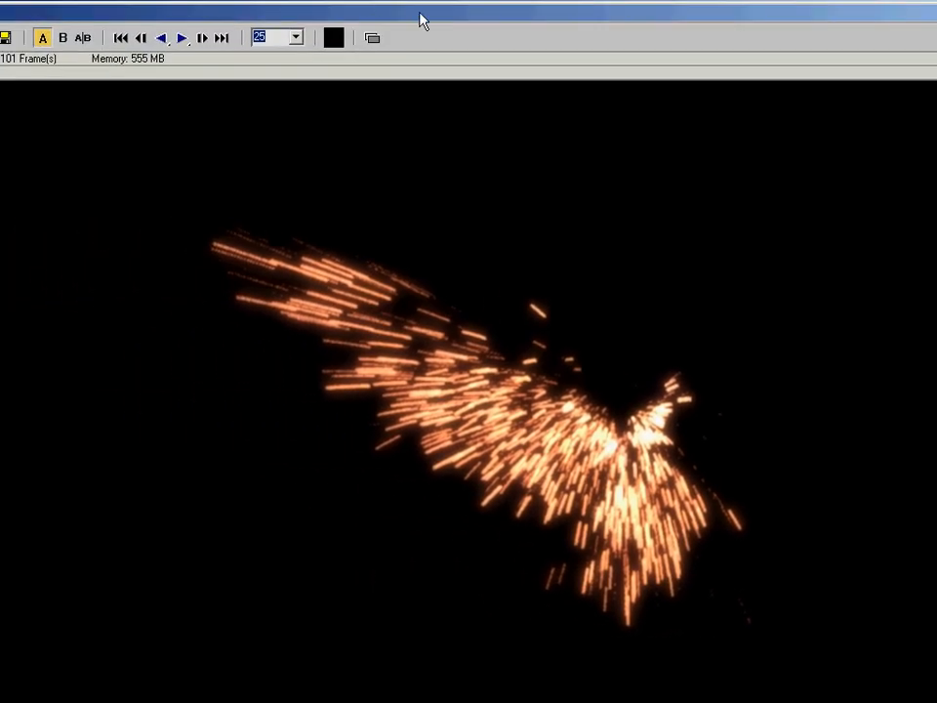
drag(419, 14, 0, 2)
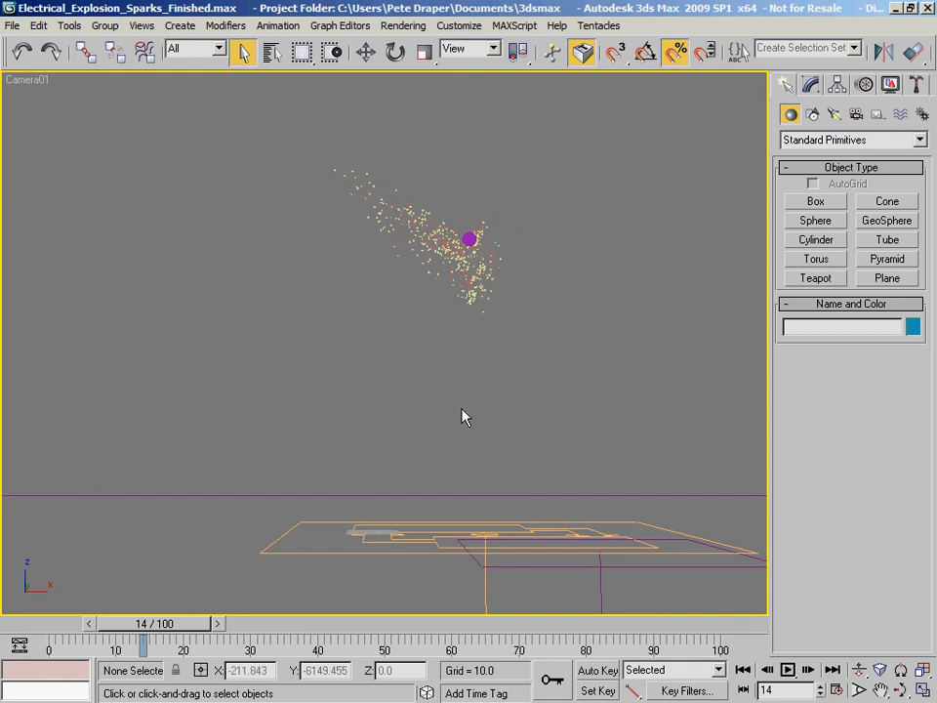